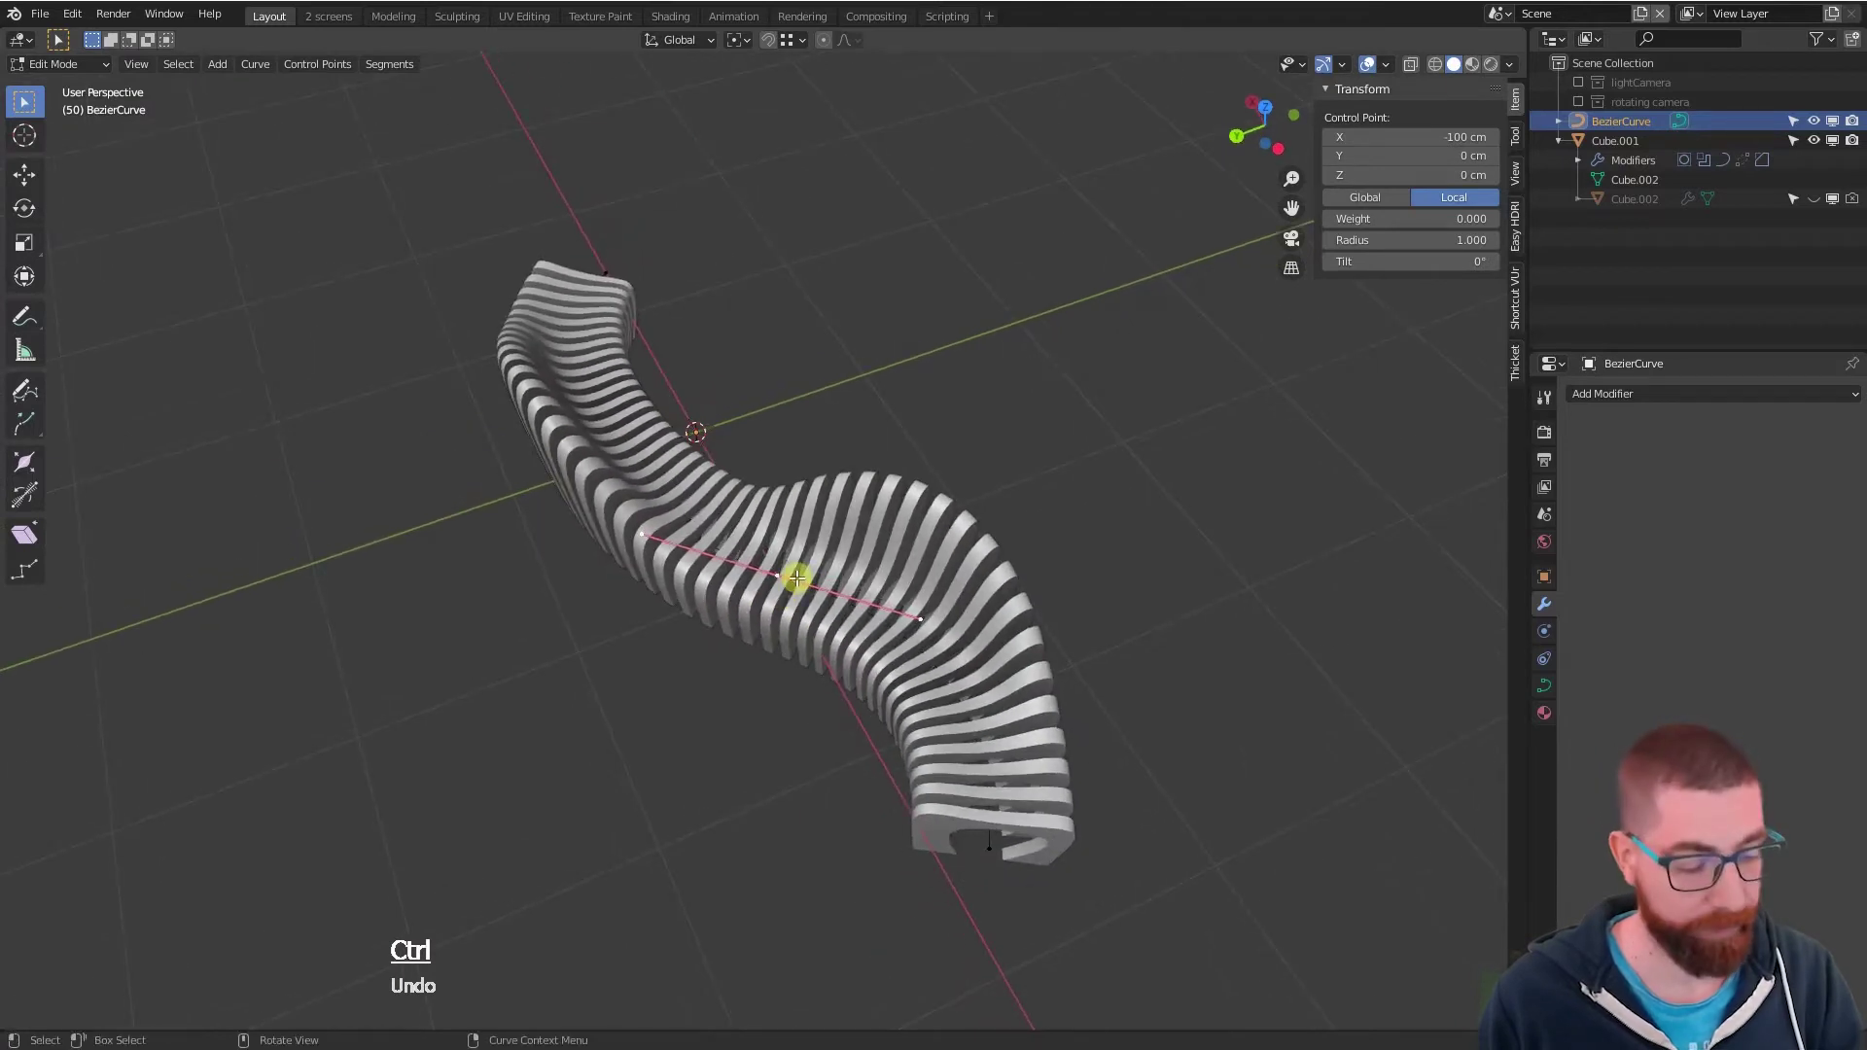
- Move the curve's middle control point by about 25 cm in X and 58 cm in Y, and rotate it about 59°
{"action": "key", "text": "g"}
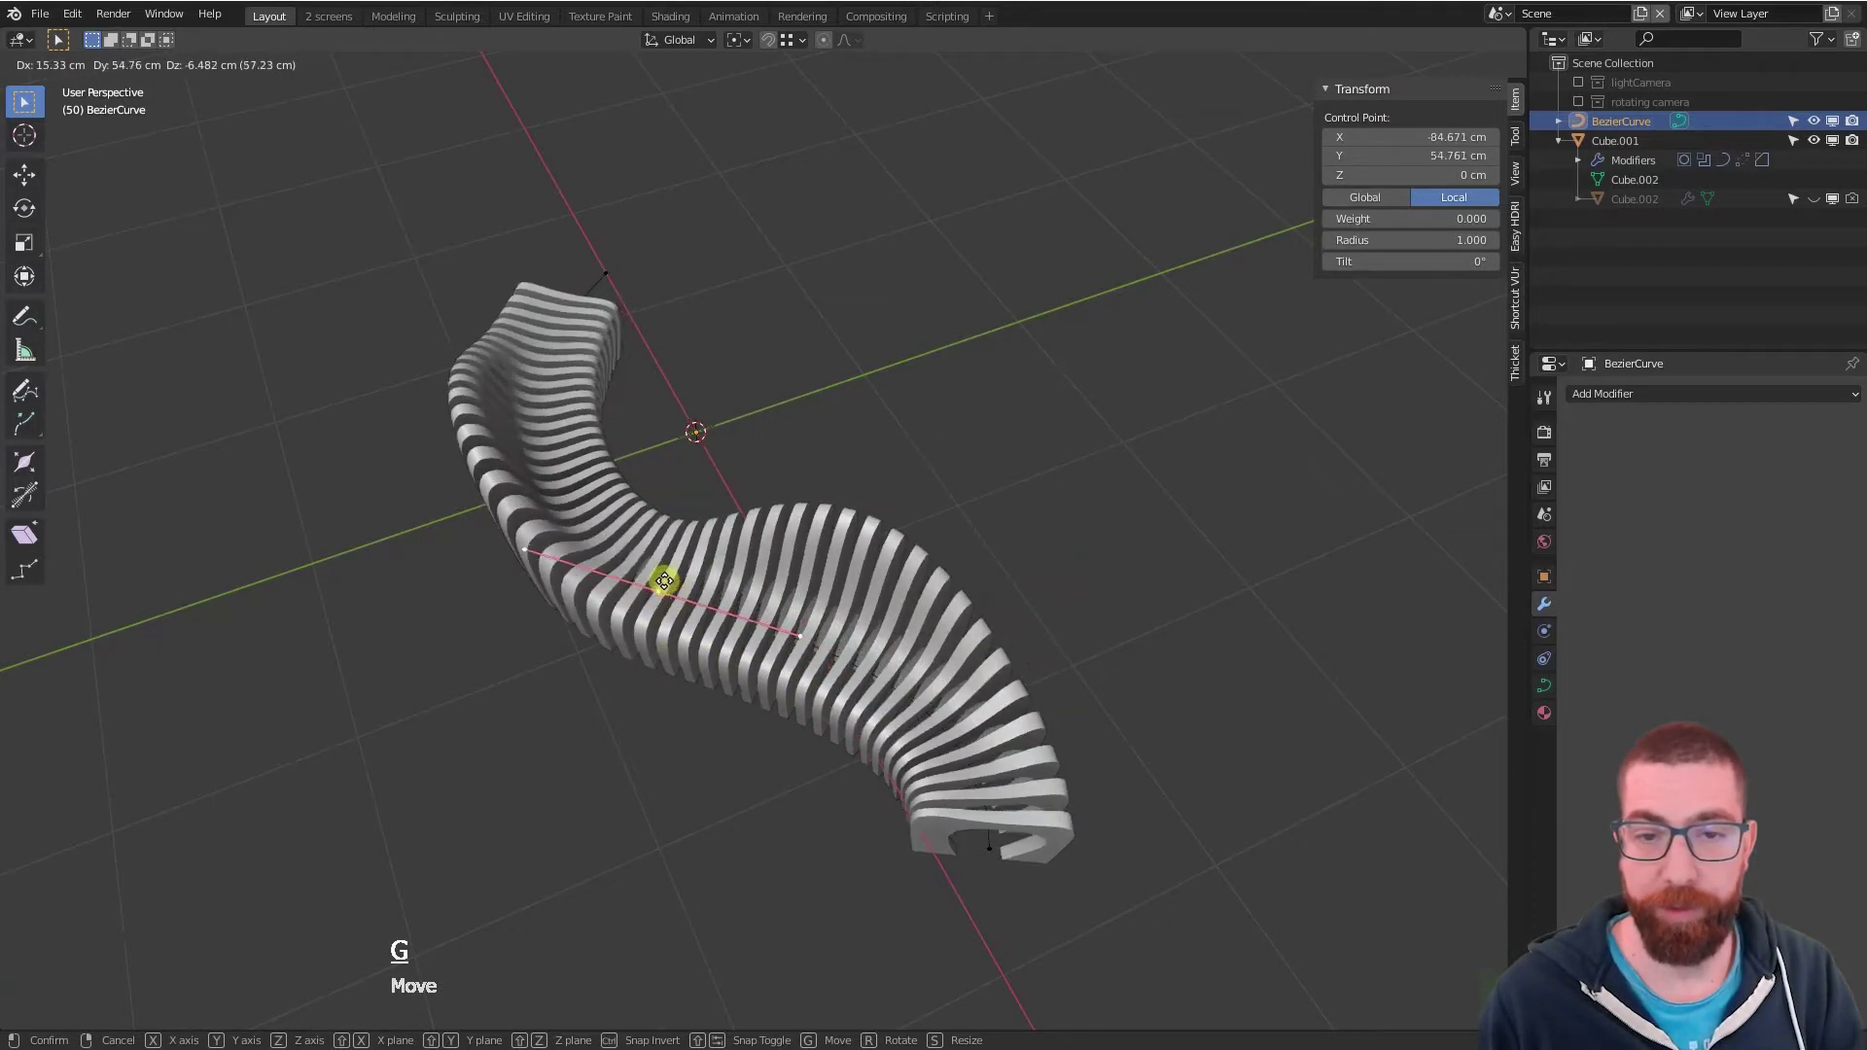
{"action": "left_click", "coordinate": [664, 581]}
{"action": "key", "text": "r"}
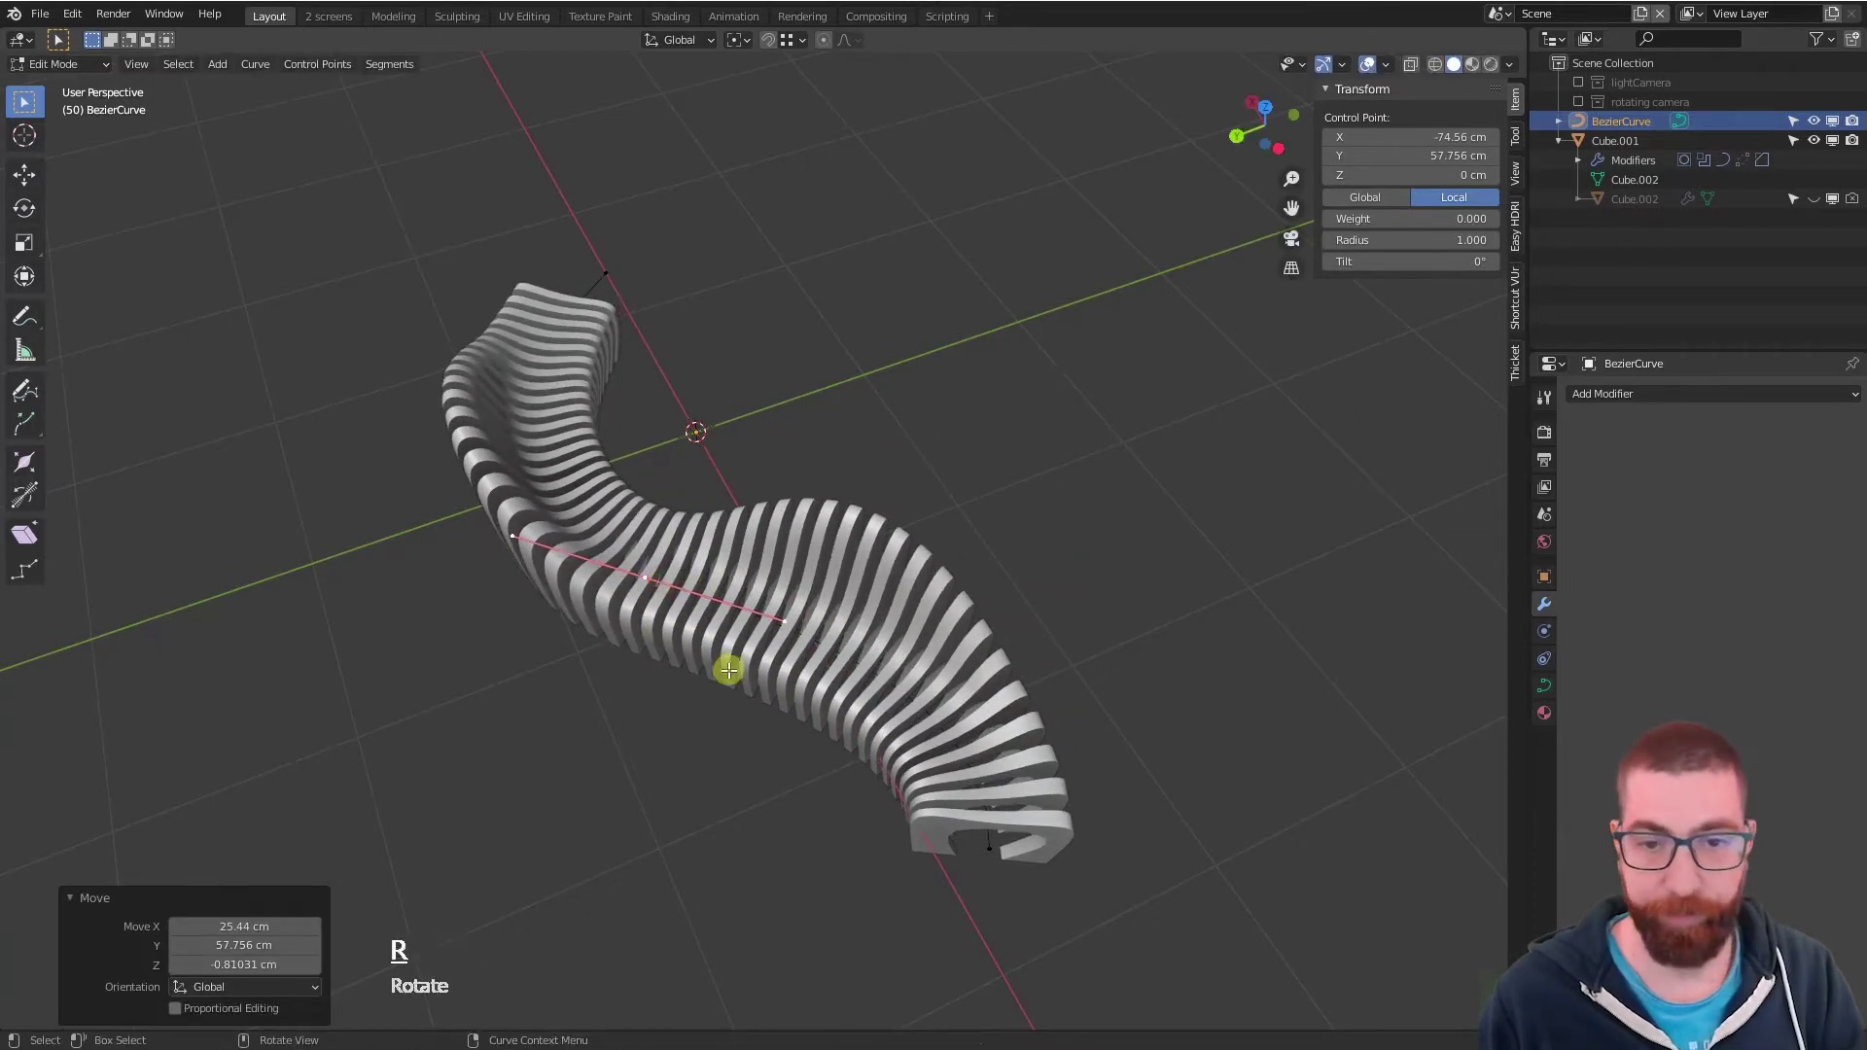
{"action": "left_click", "coordinate": [713, 679]}
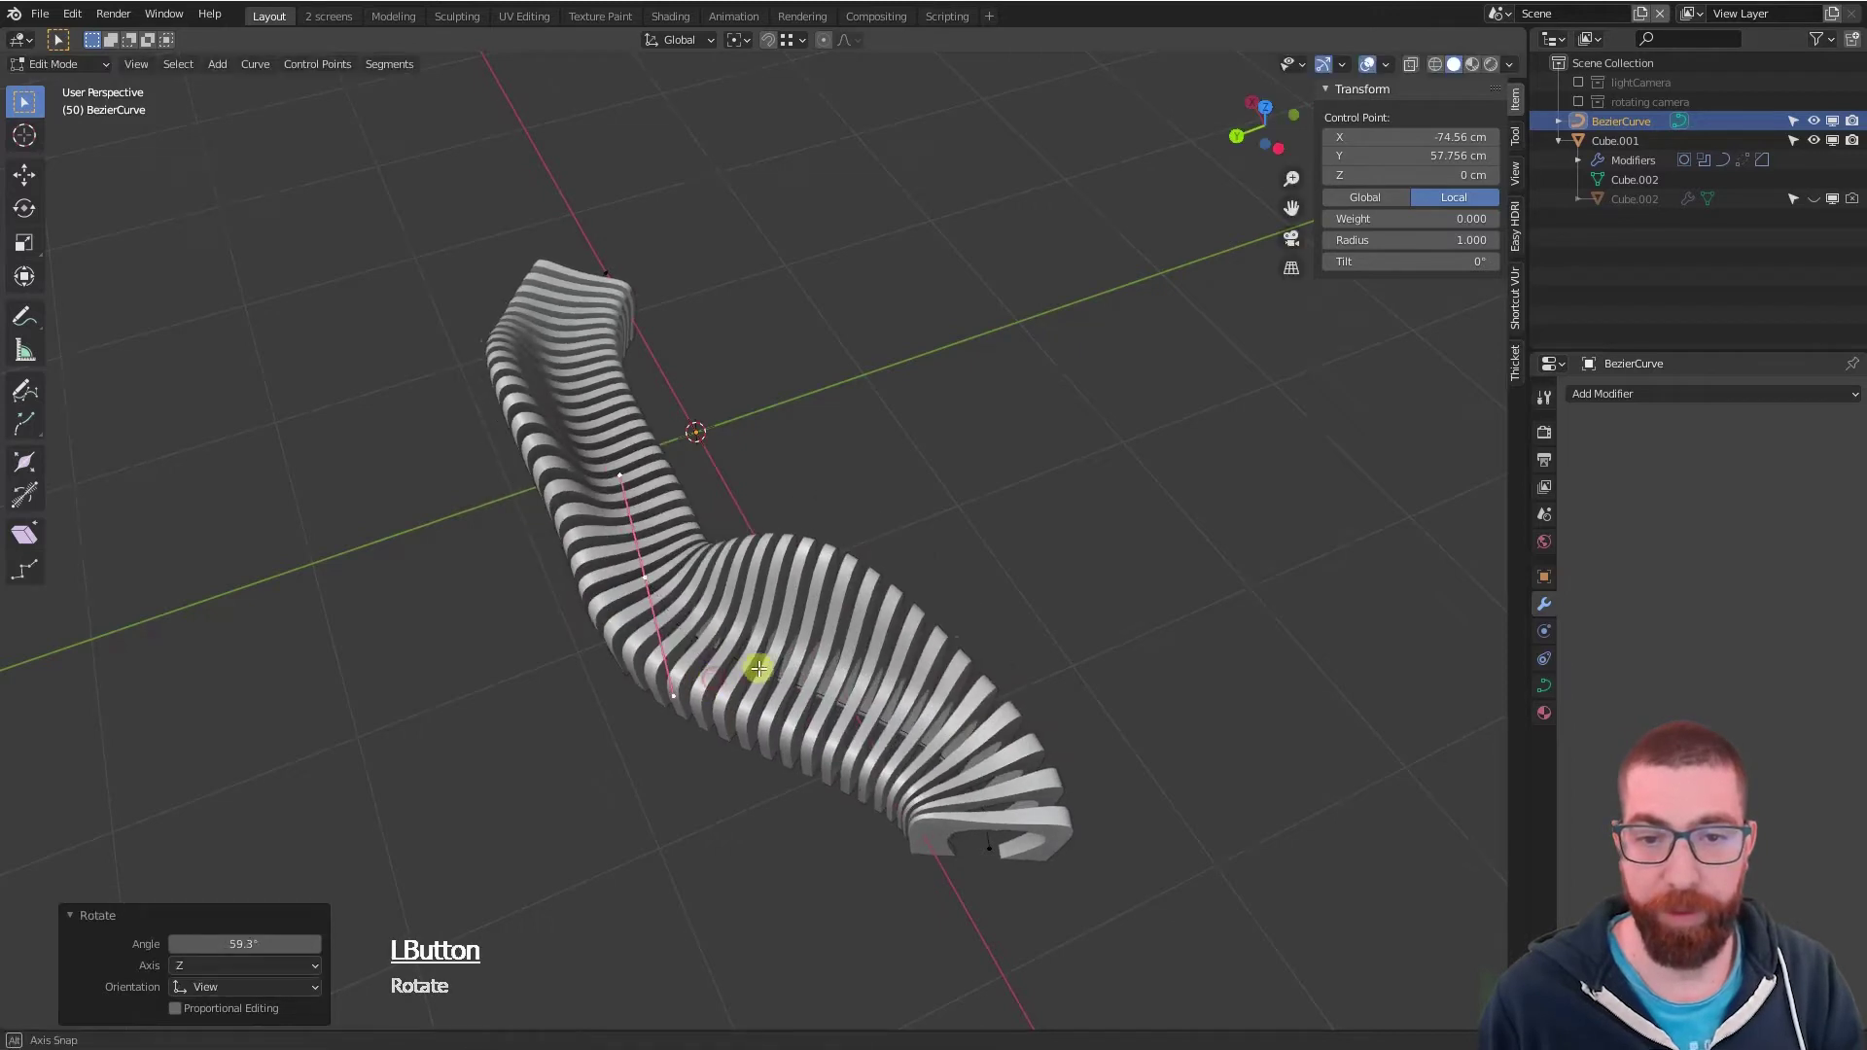
{"action": "middle_click_drag", "start_coordinate": [759, 667], "coordinate": [780, 593]}
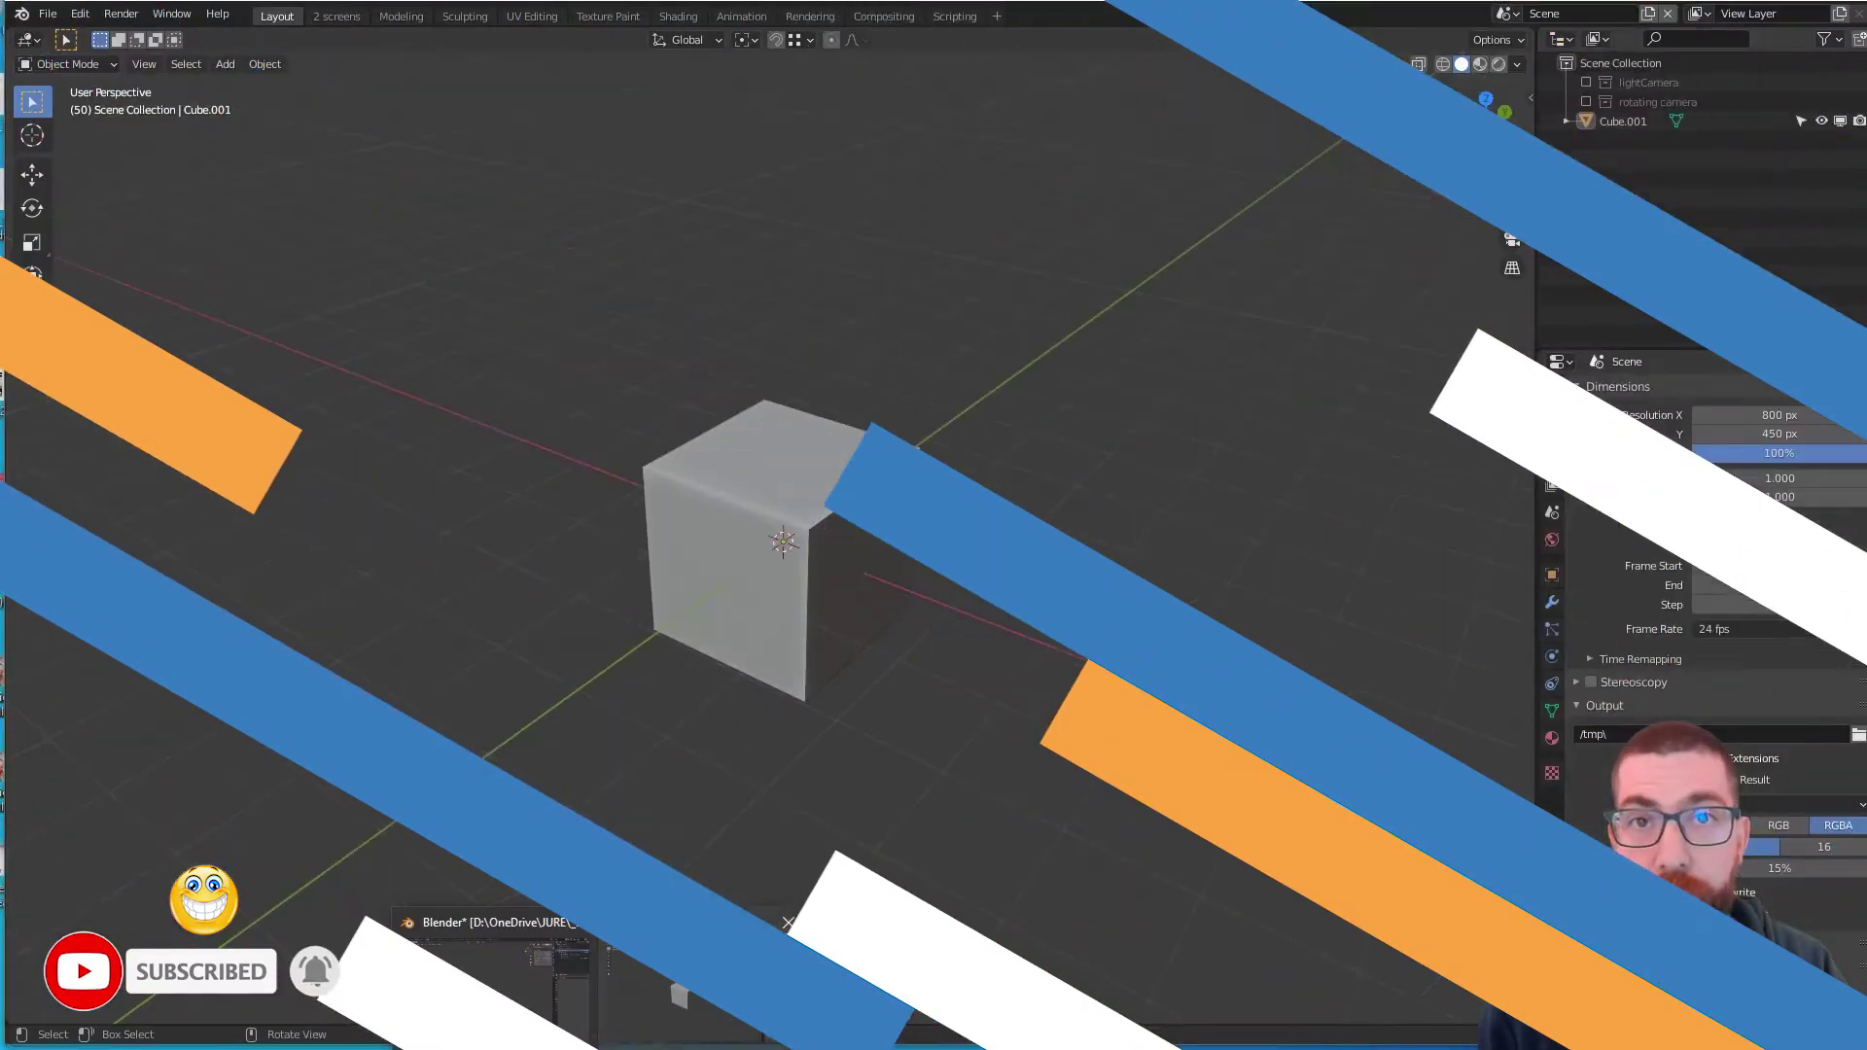
- Switch to the Blender window containing the plain cube, select the cube and display its transform properties
{"action": "left_click", "coordinate": [721, 988]}
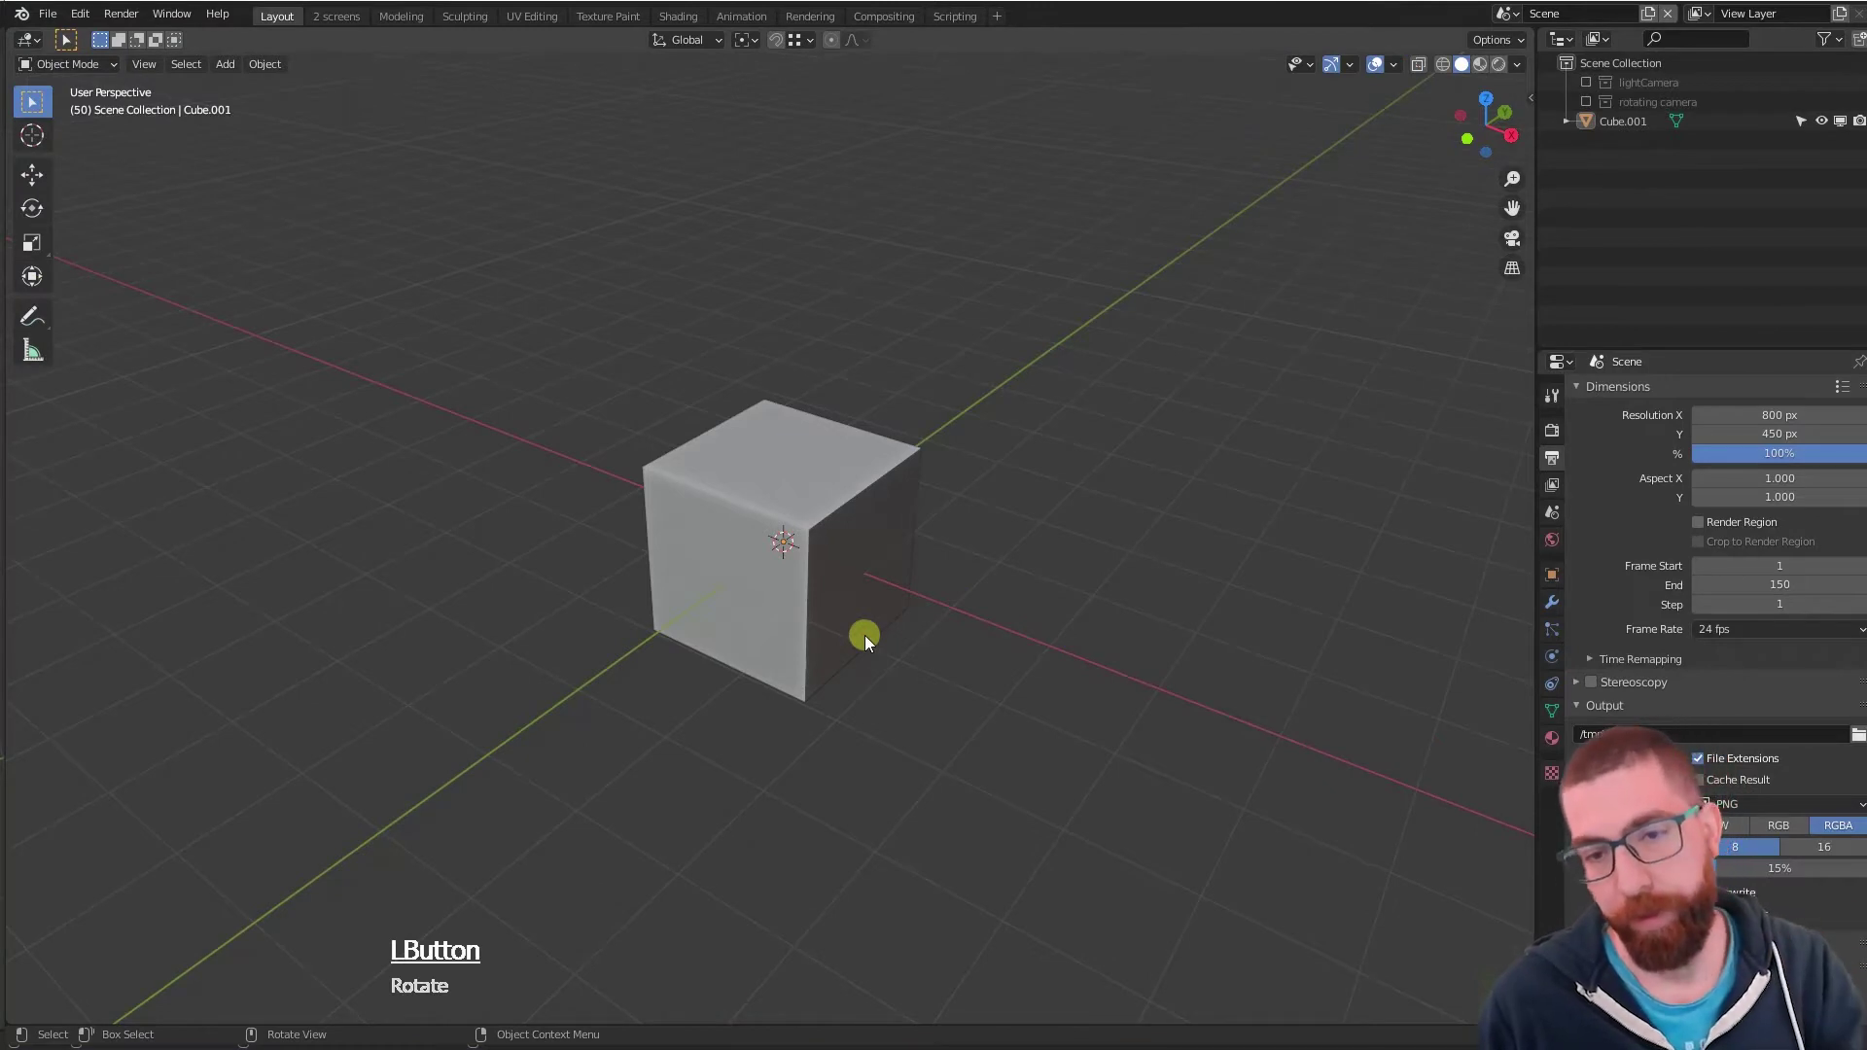
{"action": "middle_click_drag", "start_coordinate": [857, 609], "coordinate": [850, 593]}
{"action": "left_click", "coordinate": [841, 540]}
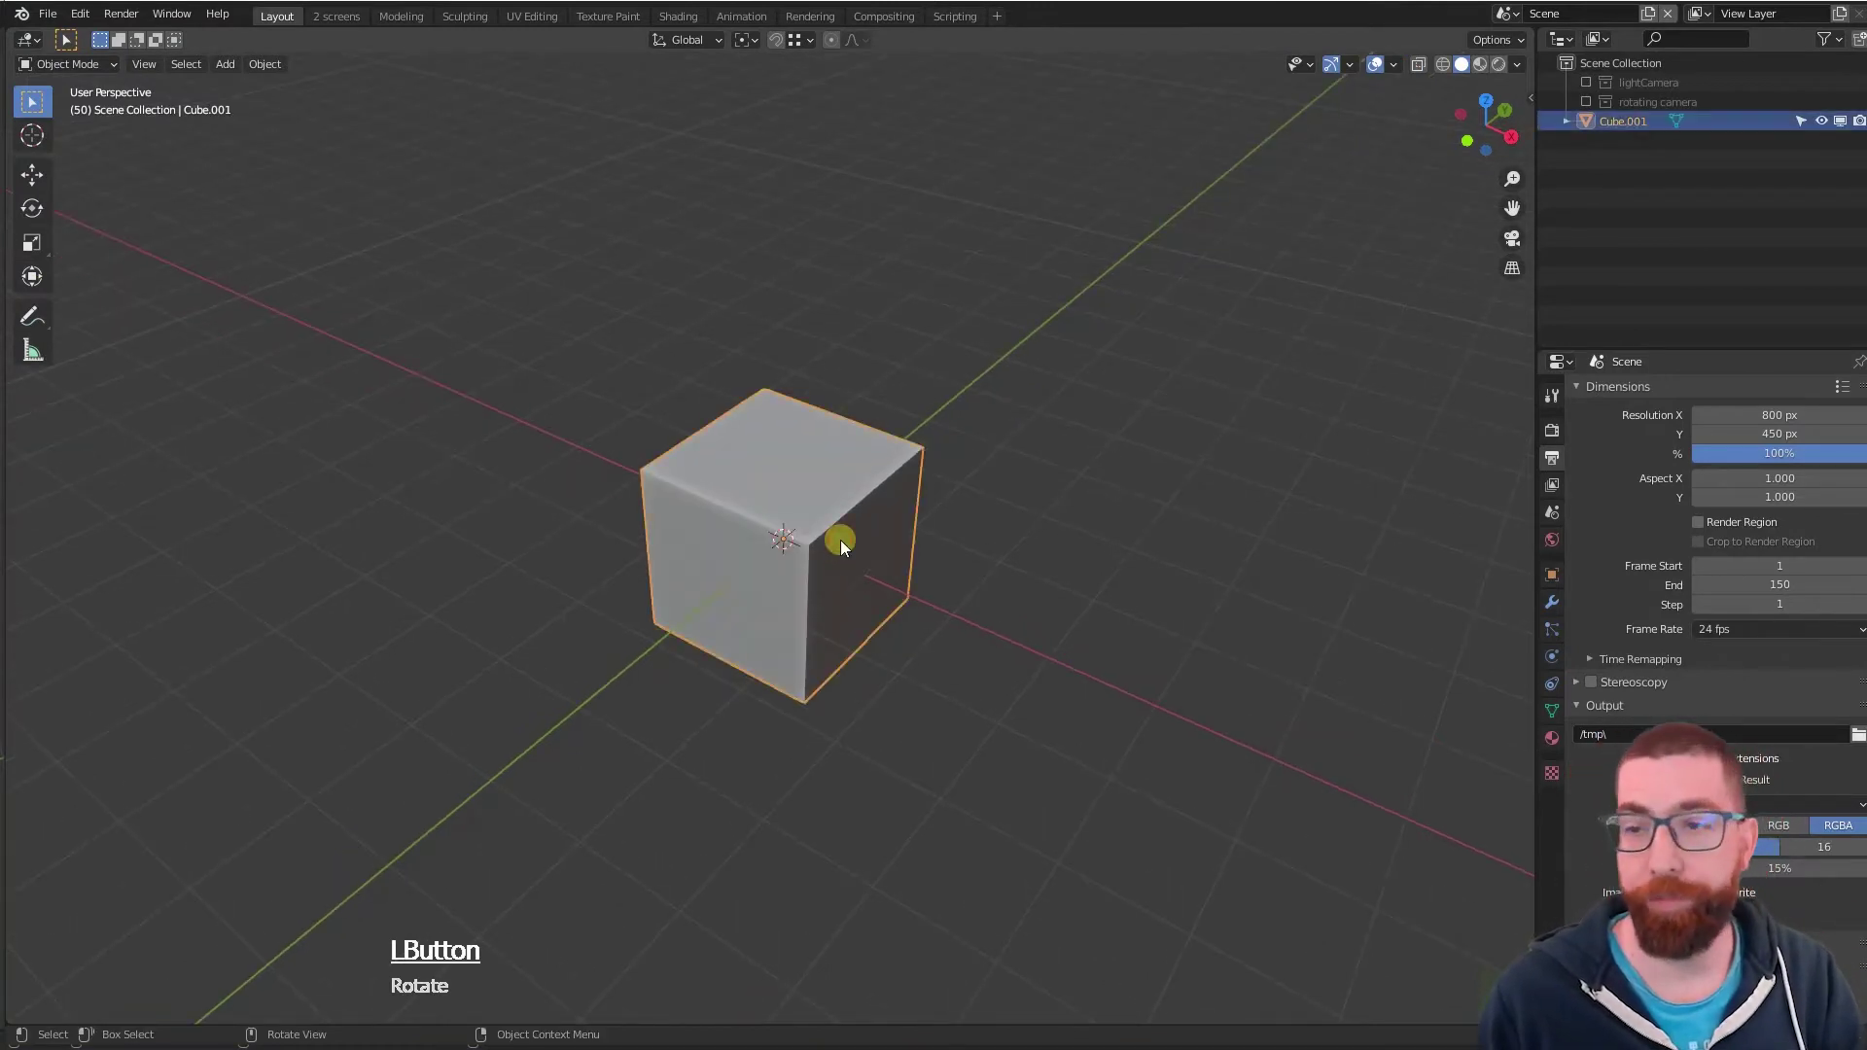
{"action": "key", "text": "n"}
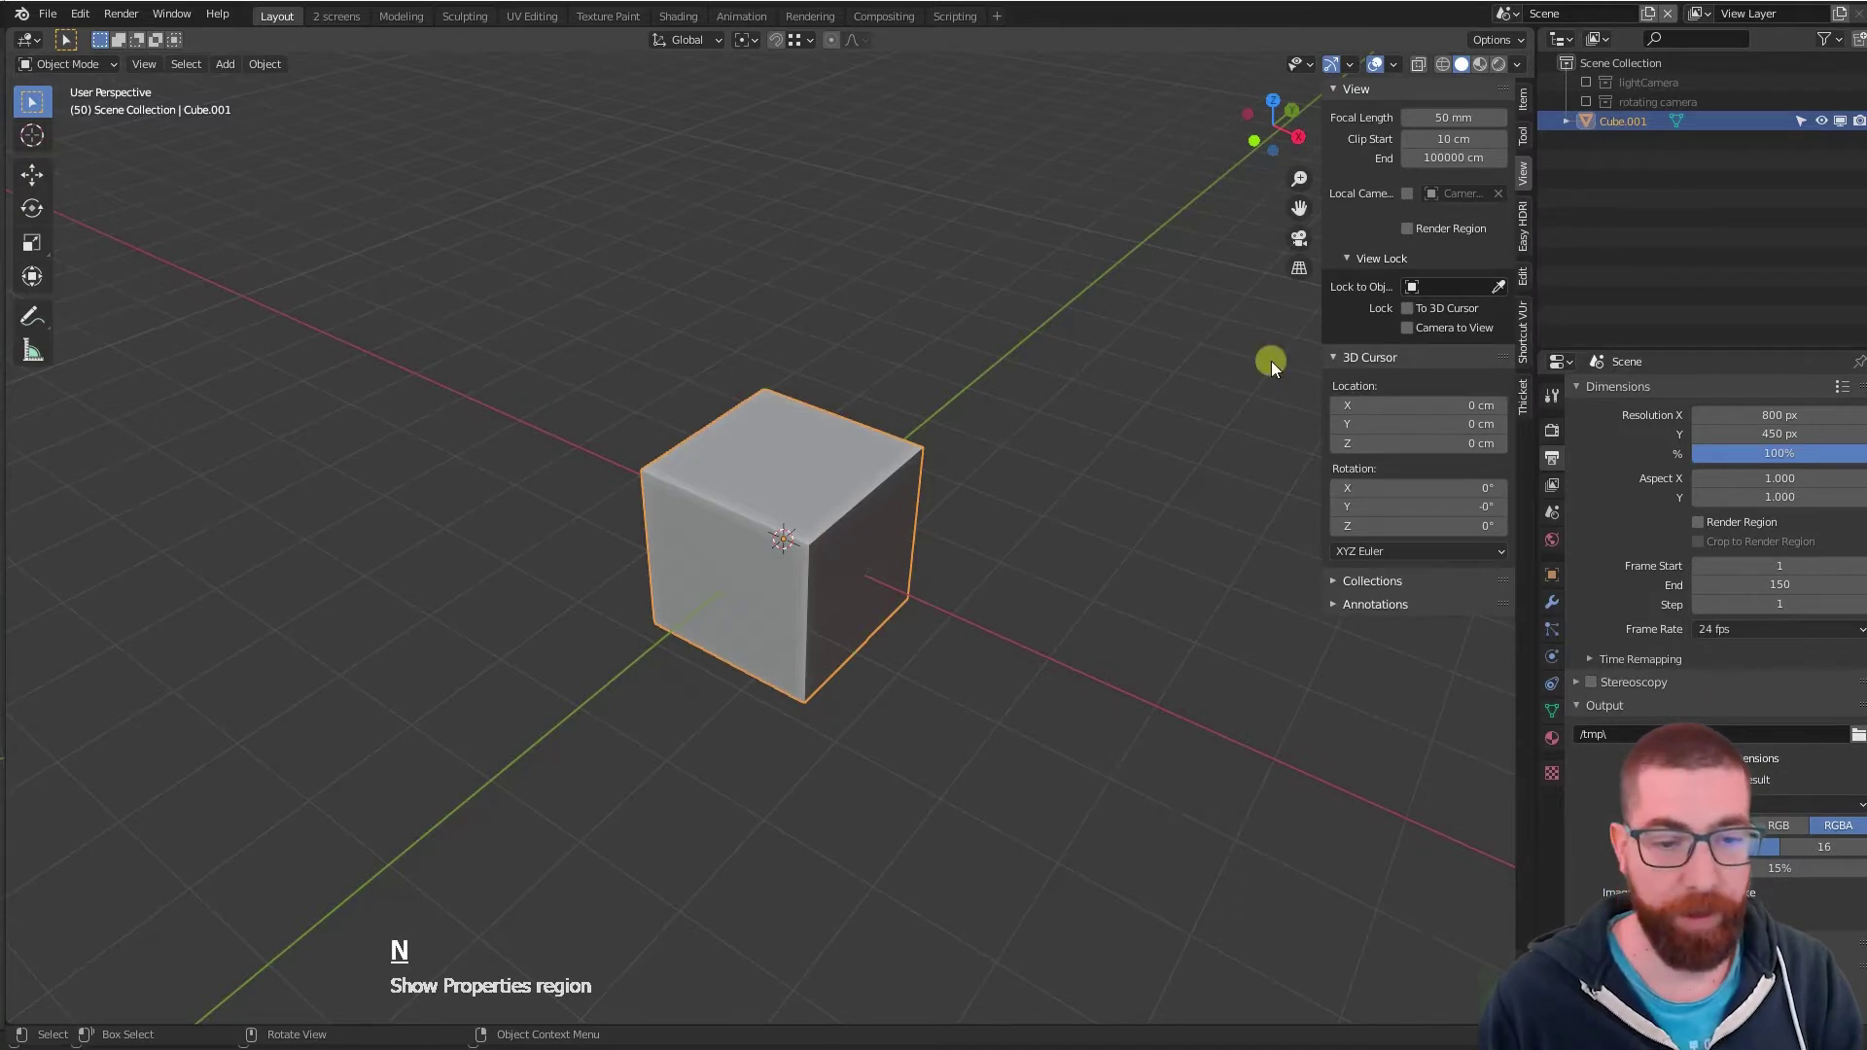
{"action": "left_click", "coordinate": [1523, 100]}
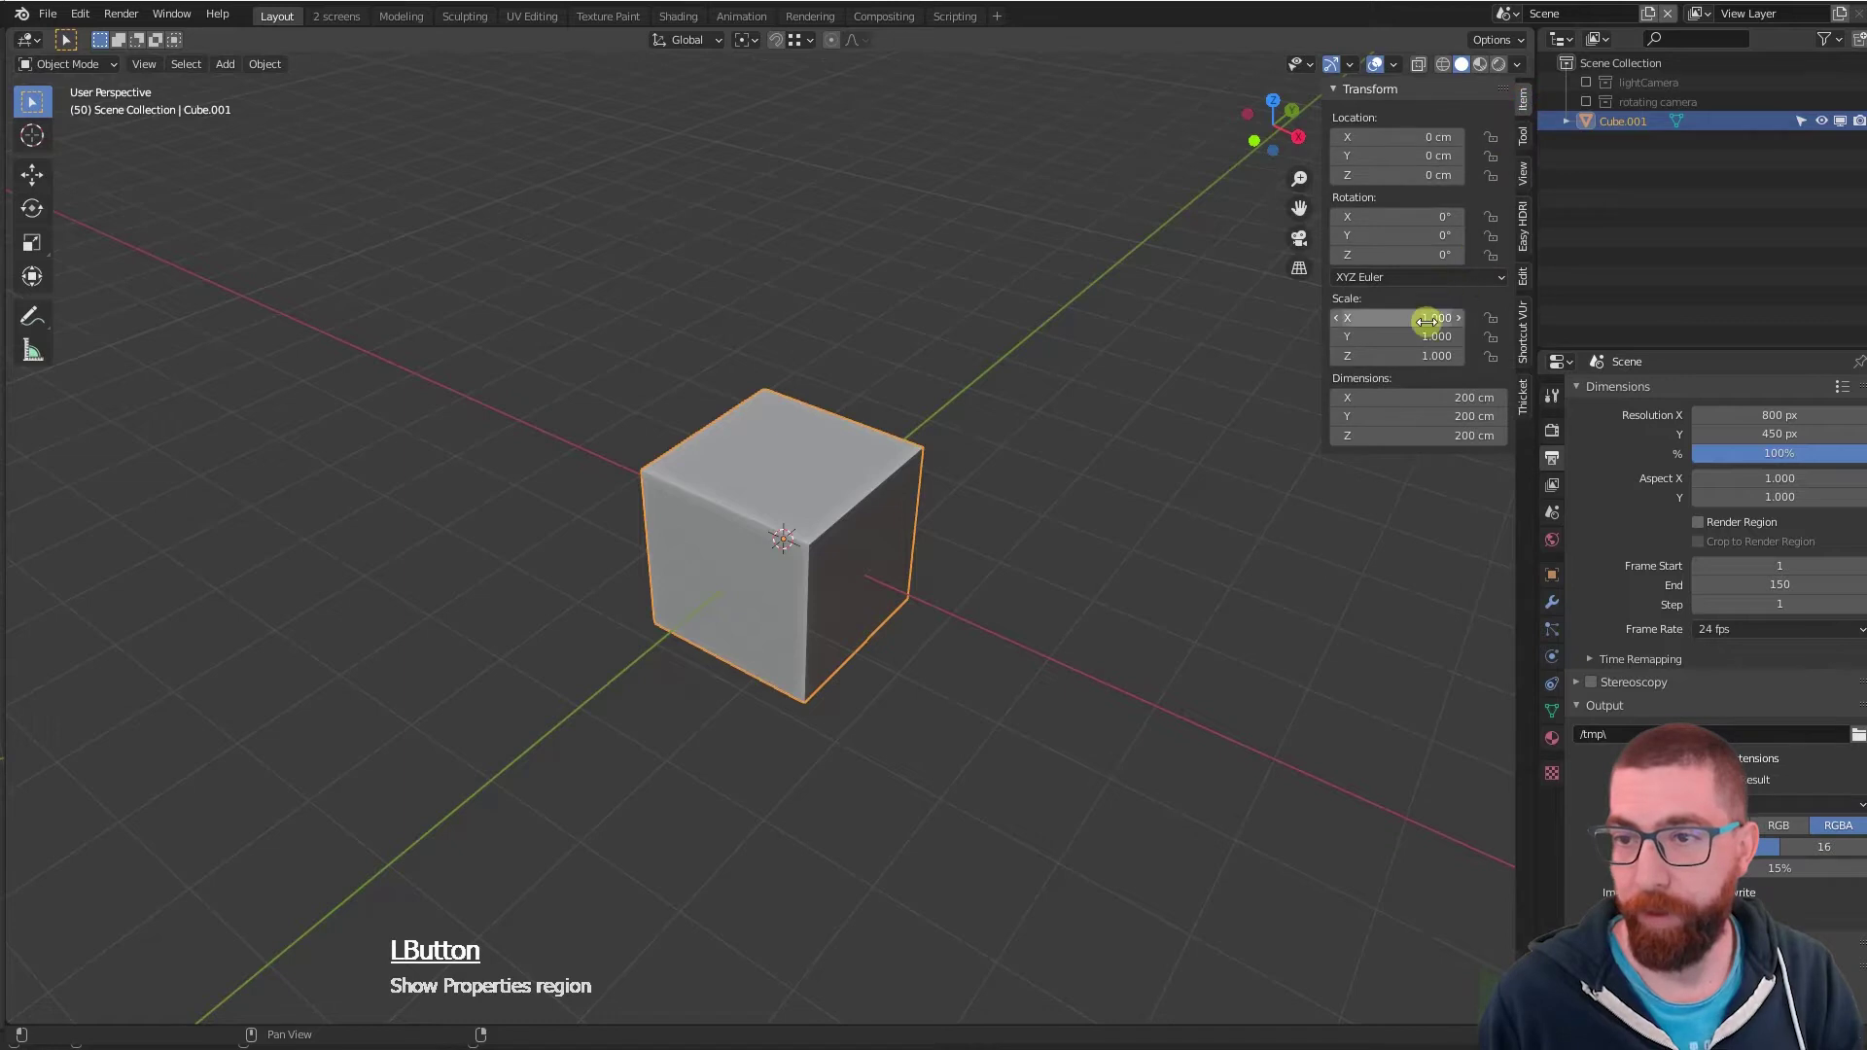
- Set the cube's dimensions to 420 cm in X, 70 cm in Y and 45 cm in Z
{"action": "left_click", "coordinate": [1461, 399]}
{"action": "type", "text": "420"}
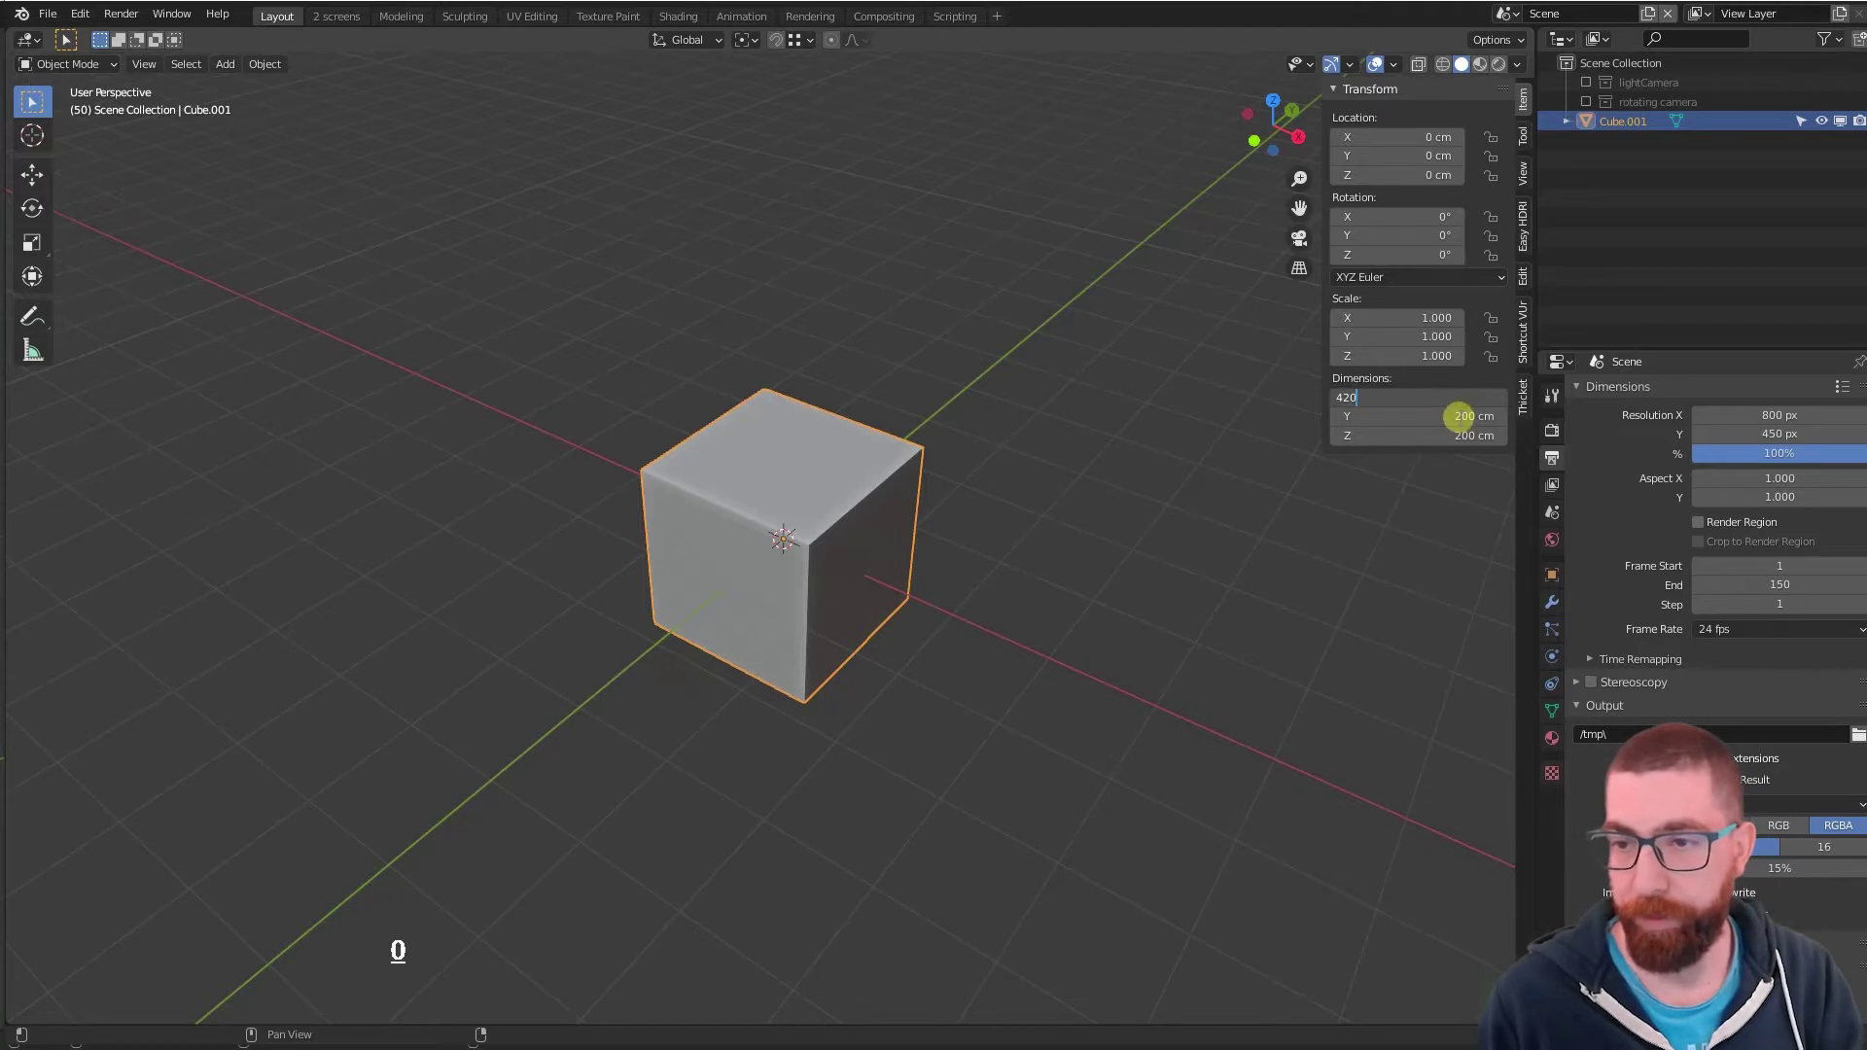
{"action": "left_click", "coordinate": [1459, 416]}
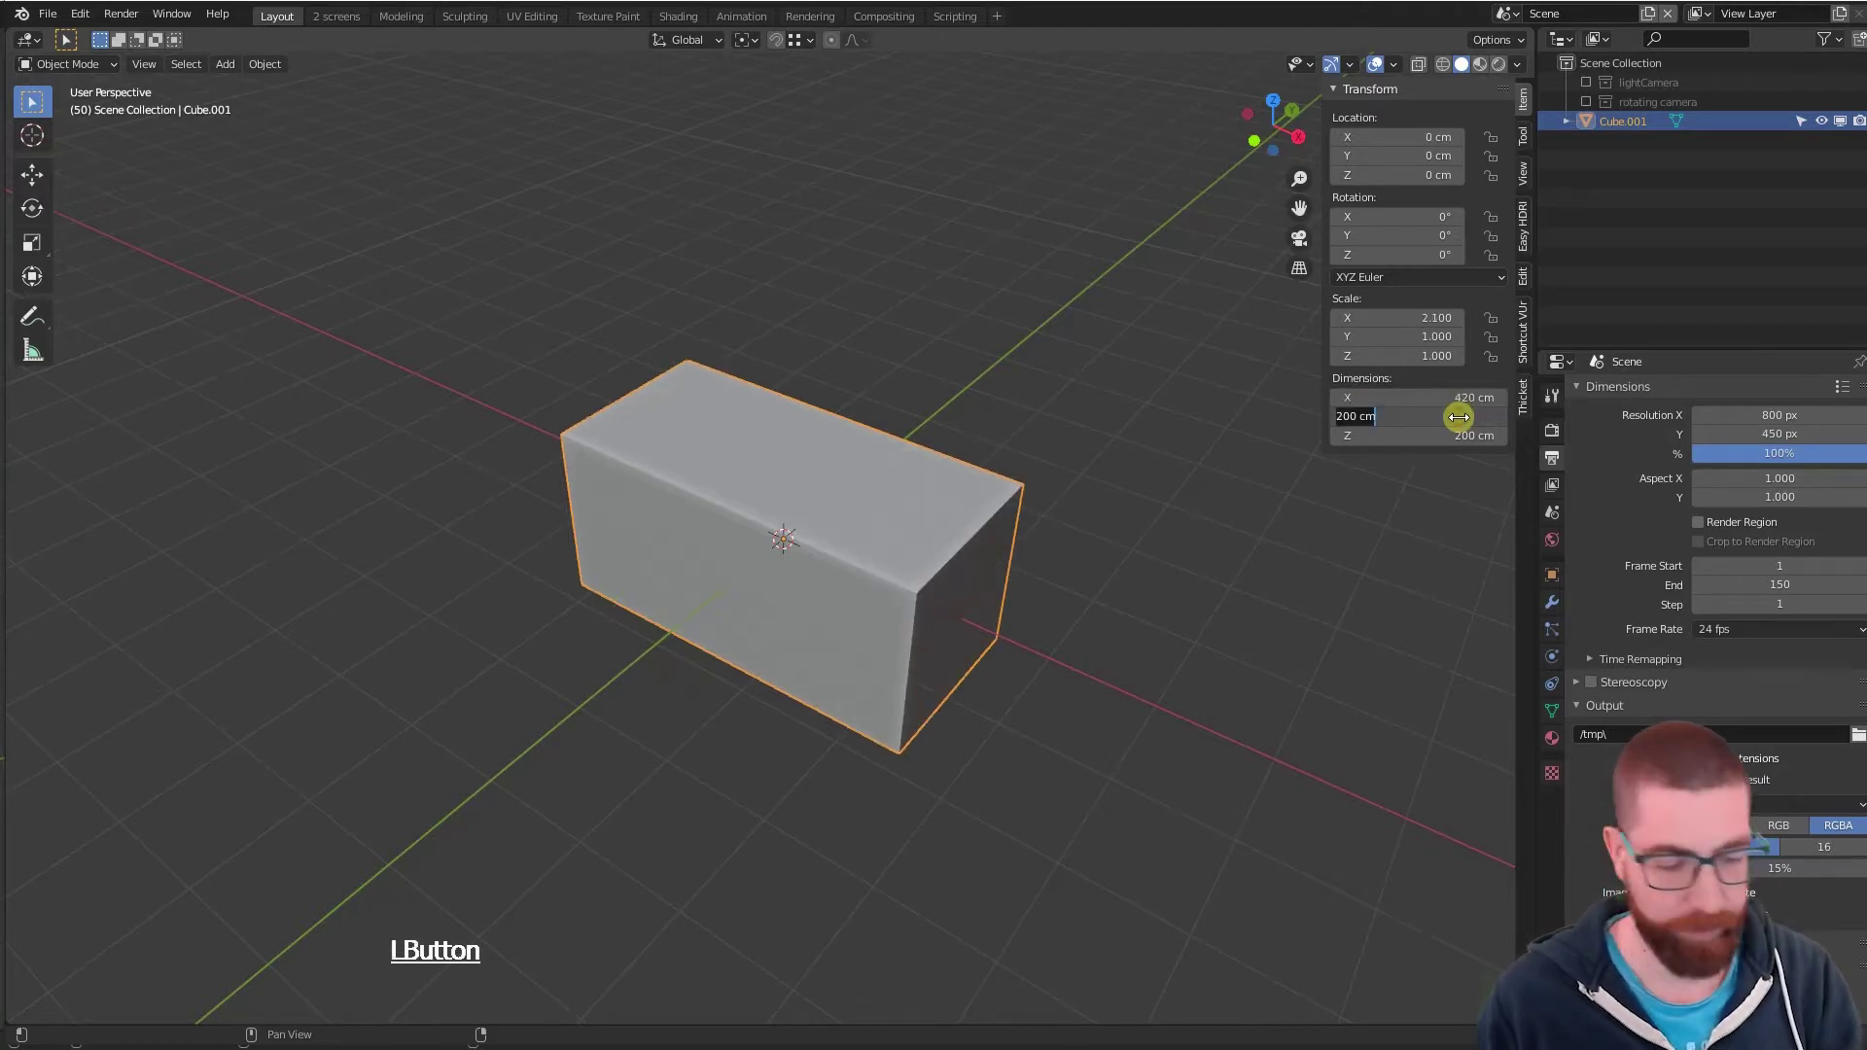
{"action": "type", "text": "70"}
{"action": "key", "text": "Return"}
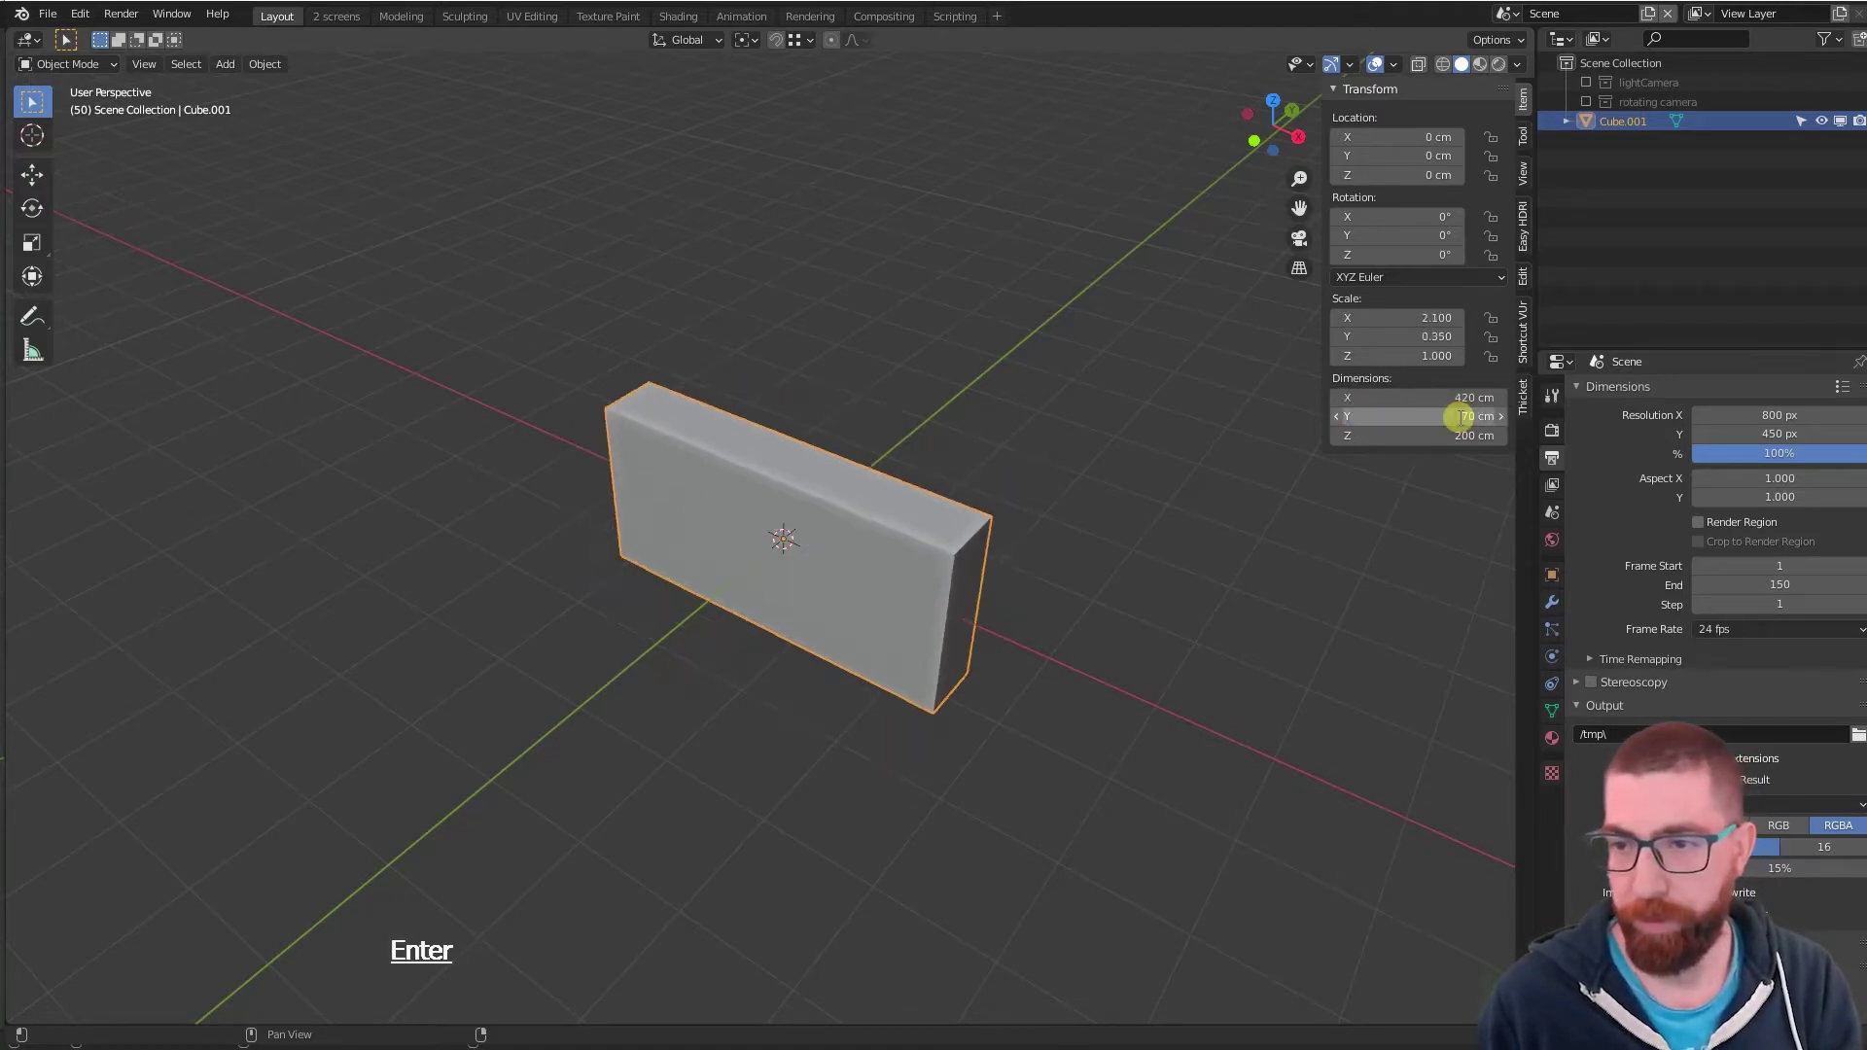
{"action": "left_click", "coordinate": [1459, 436]}
{"action": "type", "text": "45"}
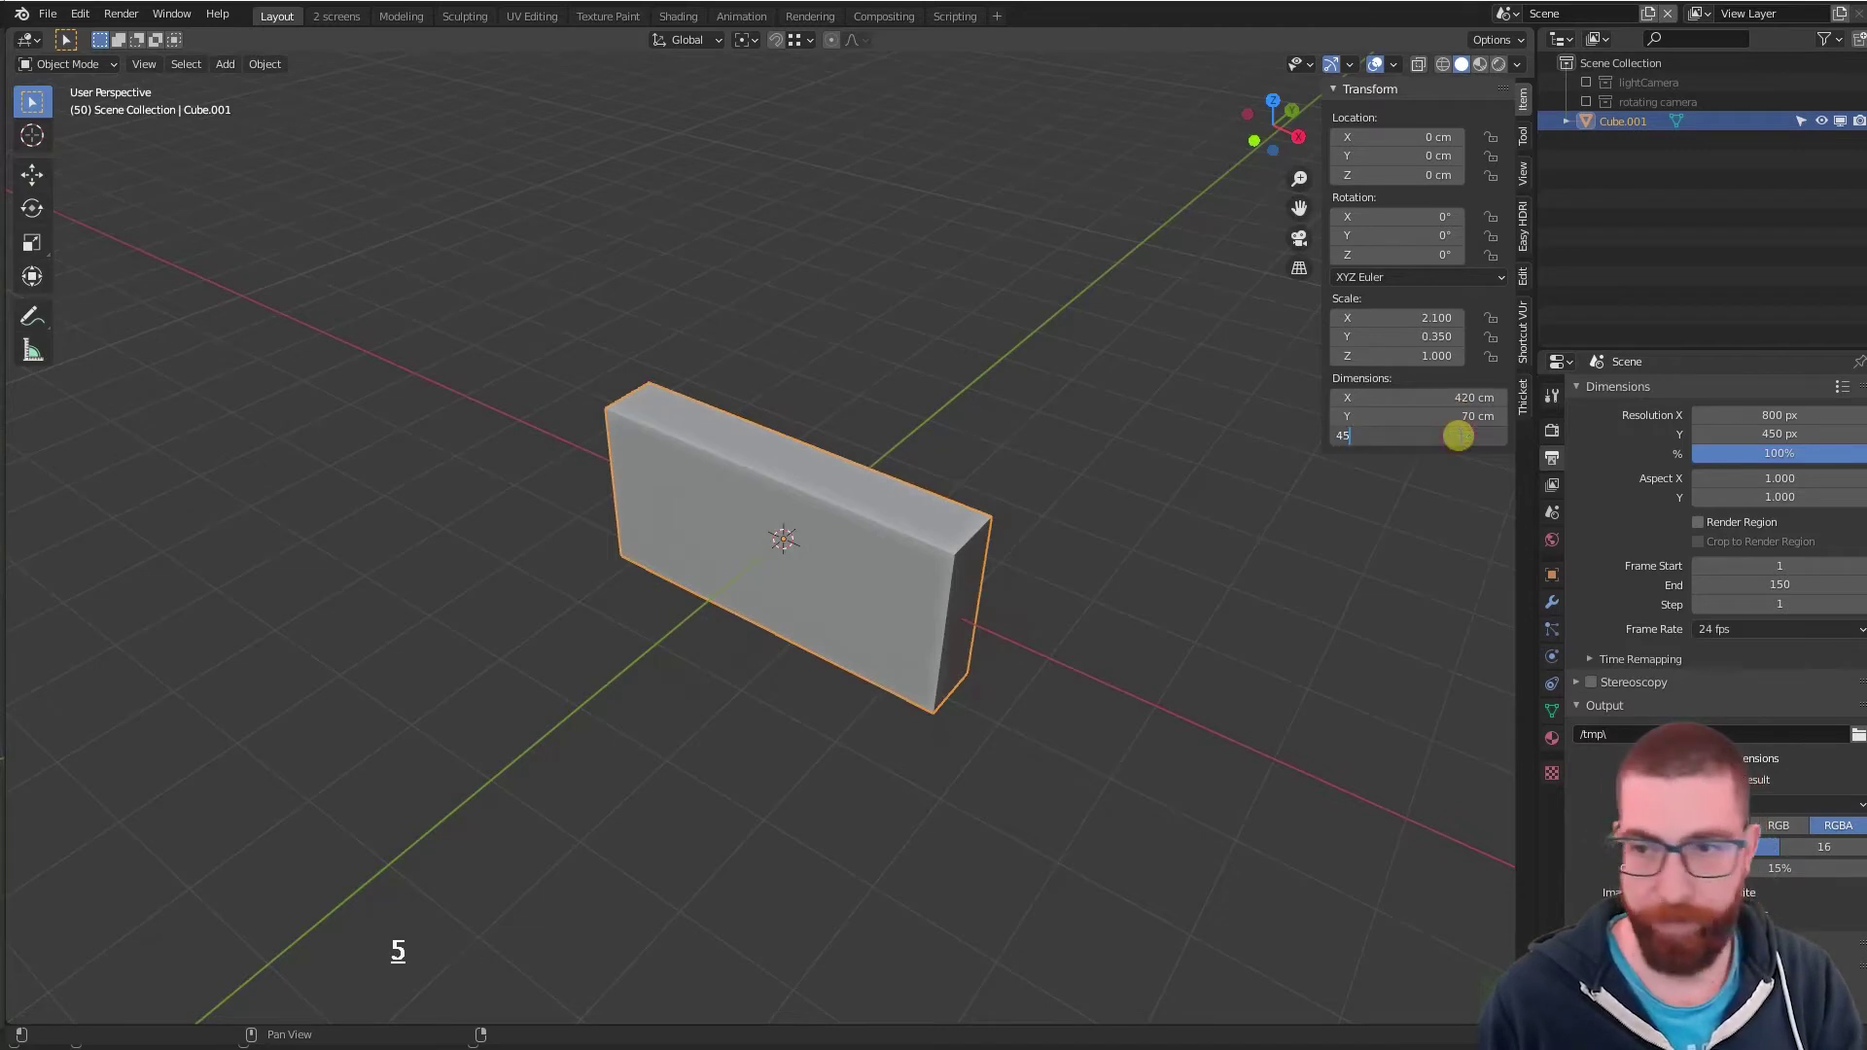
{"action": "key", "text": "Return"}
- Apply all transforms to the resized block
{"action": "middle_click_drag", "start_coordinate": [864, 572], "coordinate": [1011, 592]}
{"action": "left_click", "coordinate": [1011, 593]}
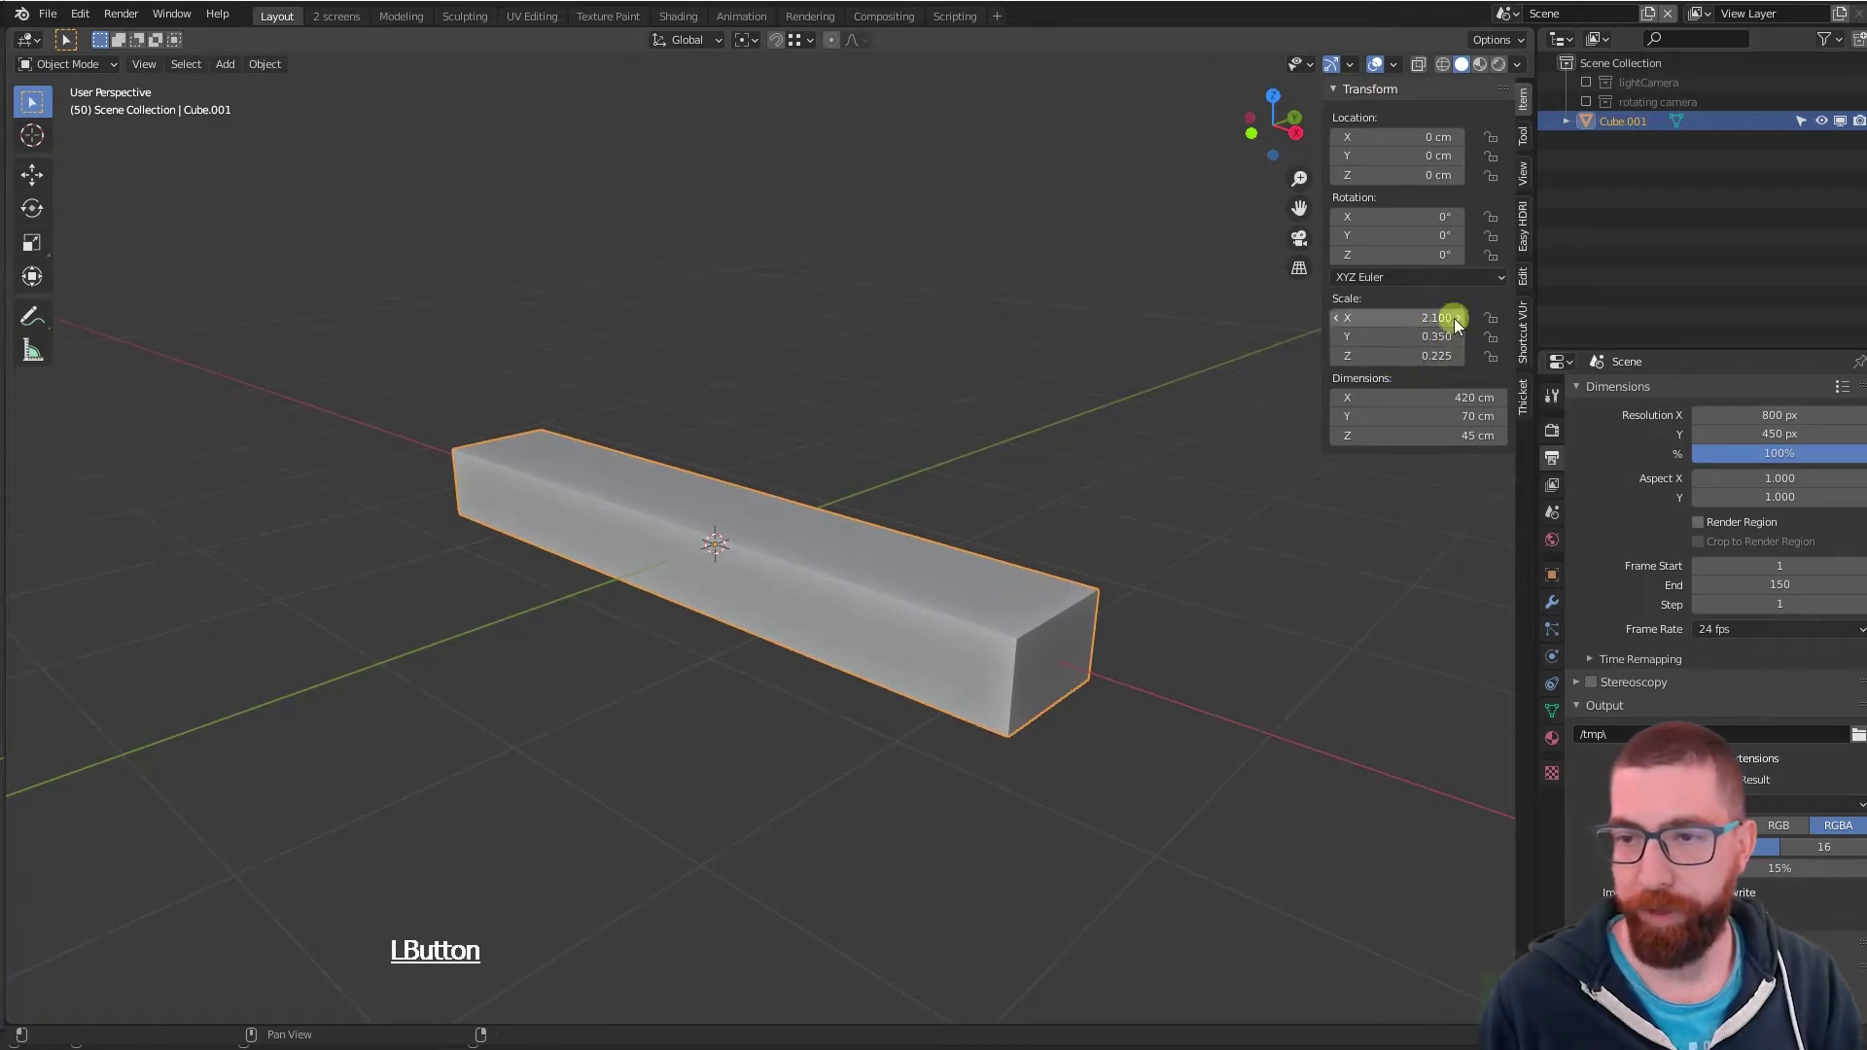
{"action": "key", "text": "ctrl+a"}
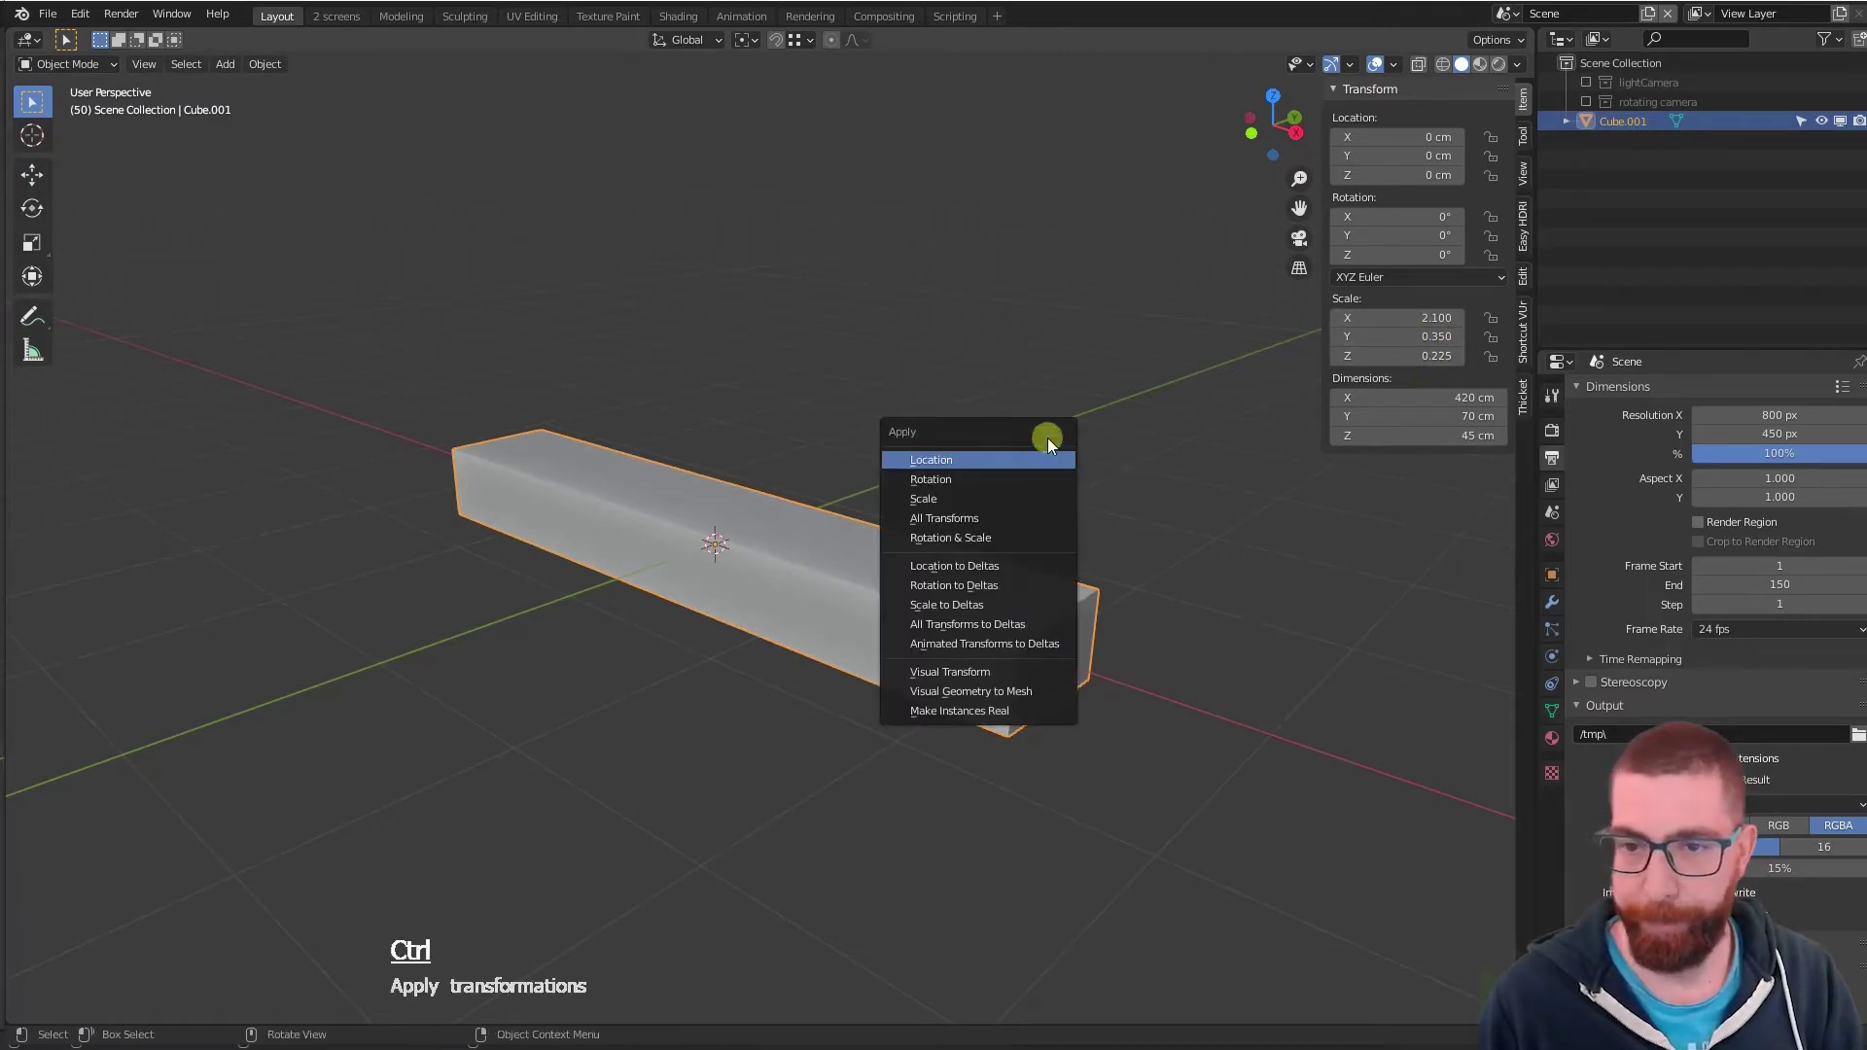
{"action": "left_click", "coordinate": [943, 515]}
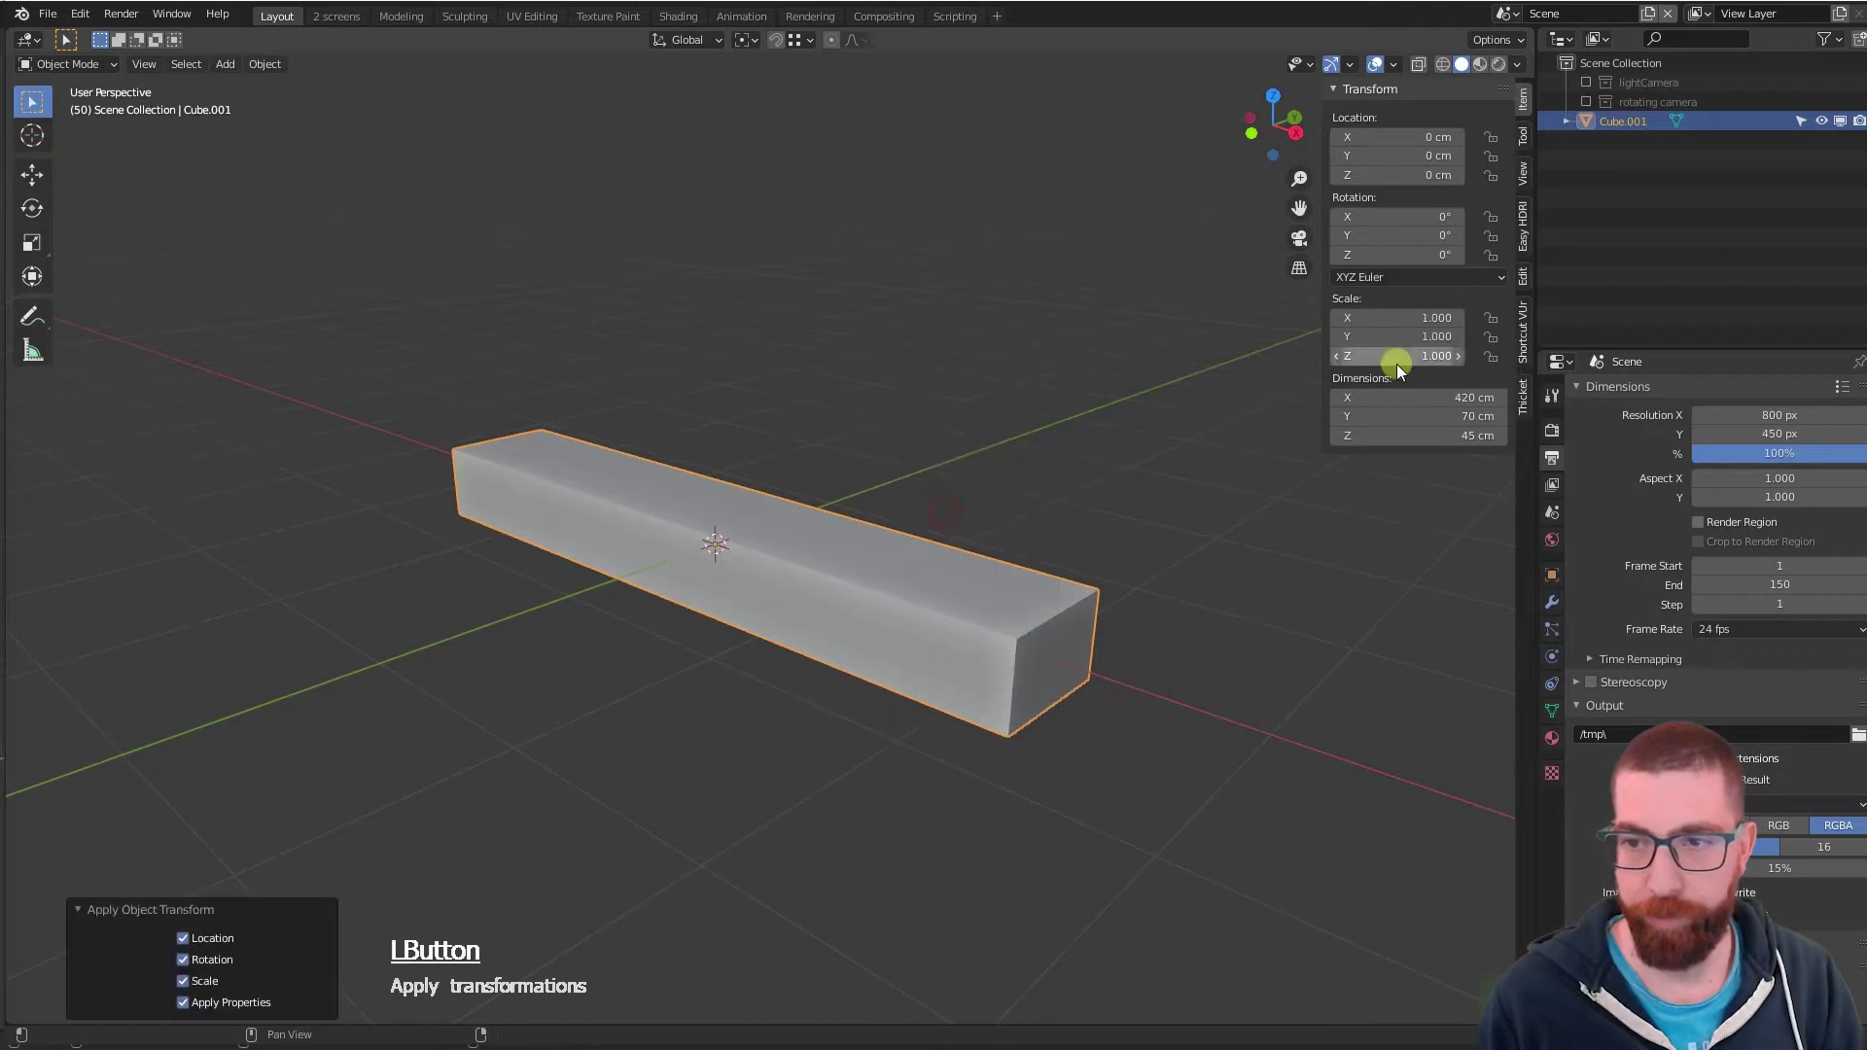
- In Edit Mode, add two evenly spaced loop cuts running lengthwise around the block without sliding them
{"action": "middle_click_drag", "start_coordinate": [820, 511], "coordinate": [1088, 707]}
{"action": "key", "text": "Tab"}
{"action": "scroll", "coordinate": [1055, 700], "scroll_direction": "up", "scroll_amount": 2}
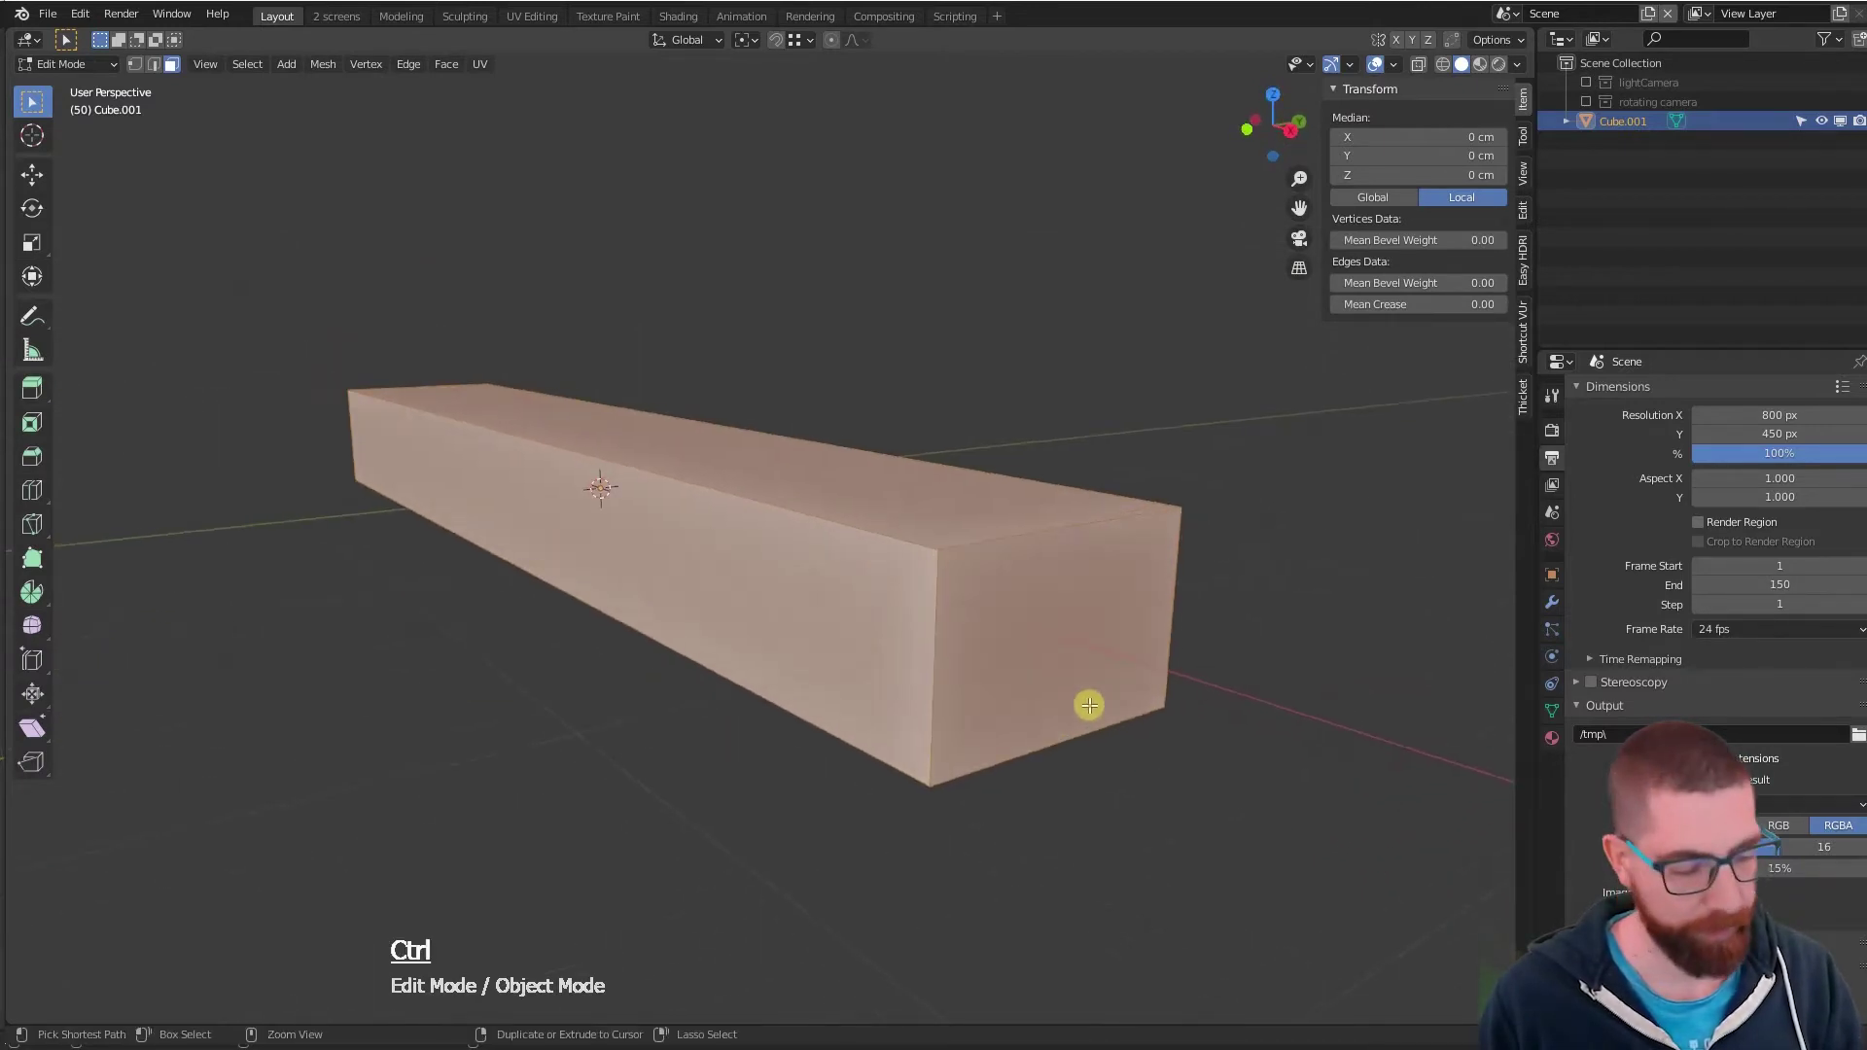
{"action": "key", "text": "ctrl+r"}
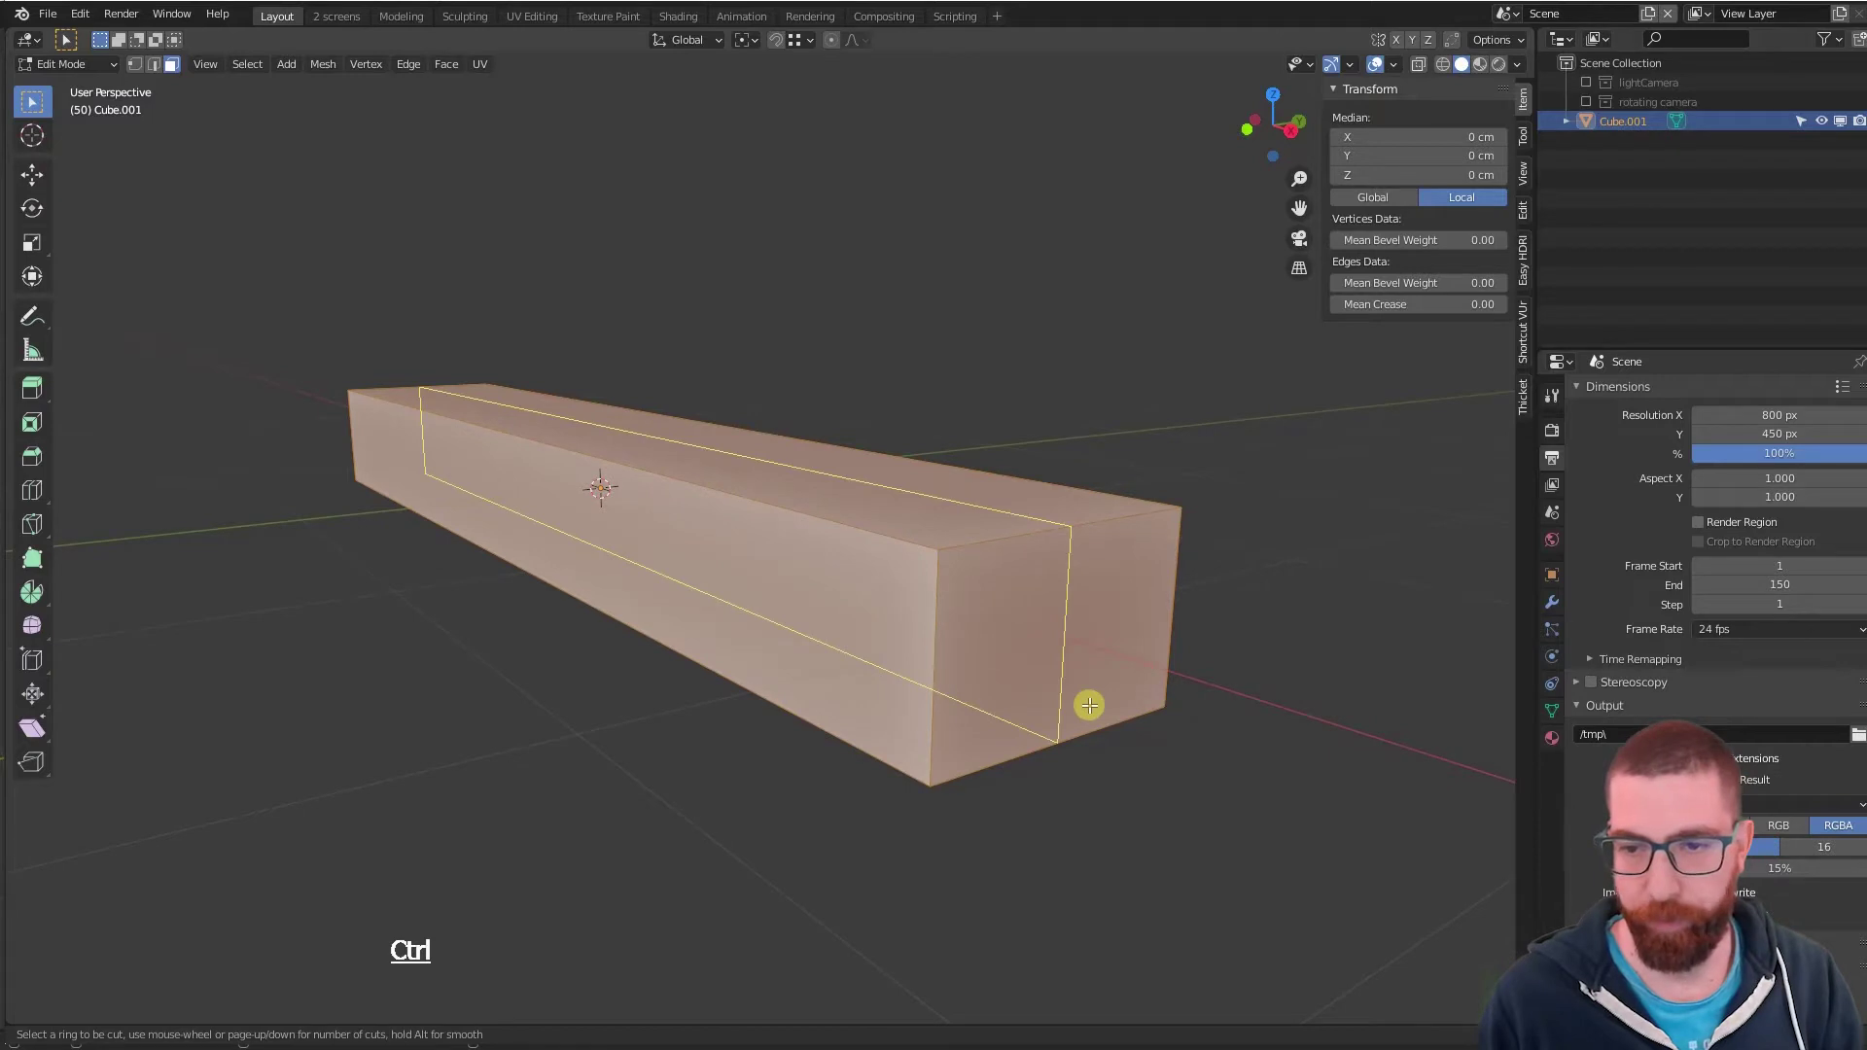
{"action": "scroll", "coordinate": [1089, 705], "scroll_direction": "up", "scroll_amount": 1}
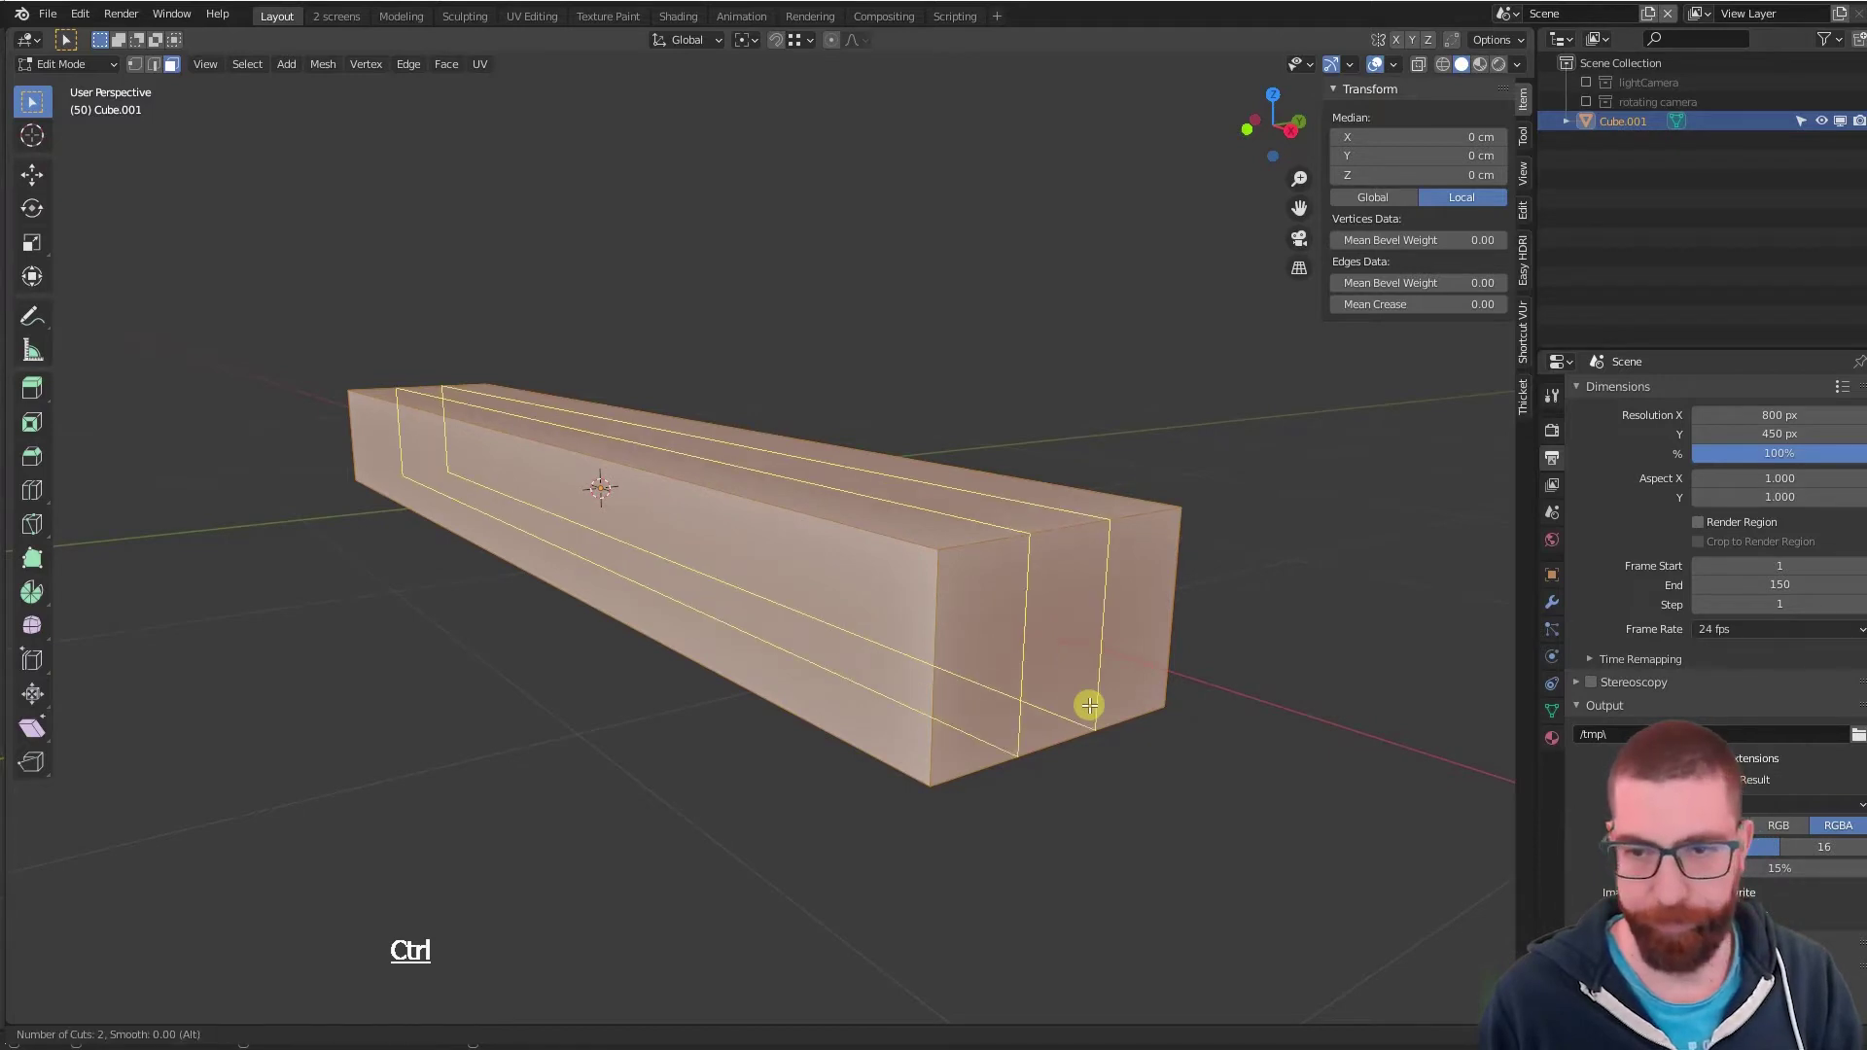
{"action": "left_click", "coordinate": [1091, 704]}
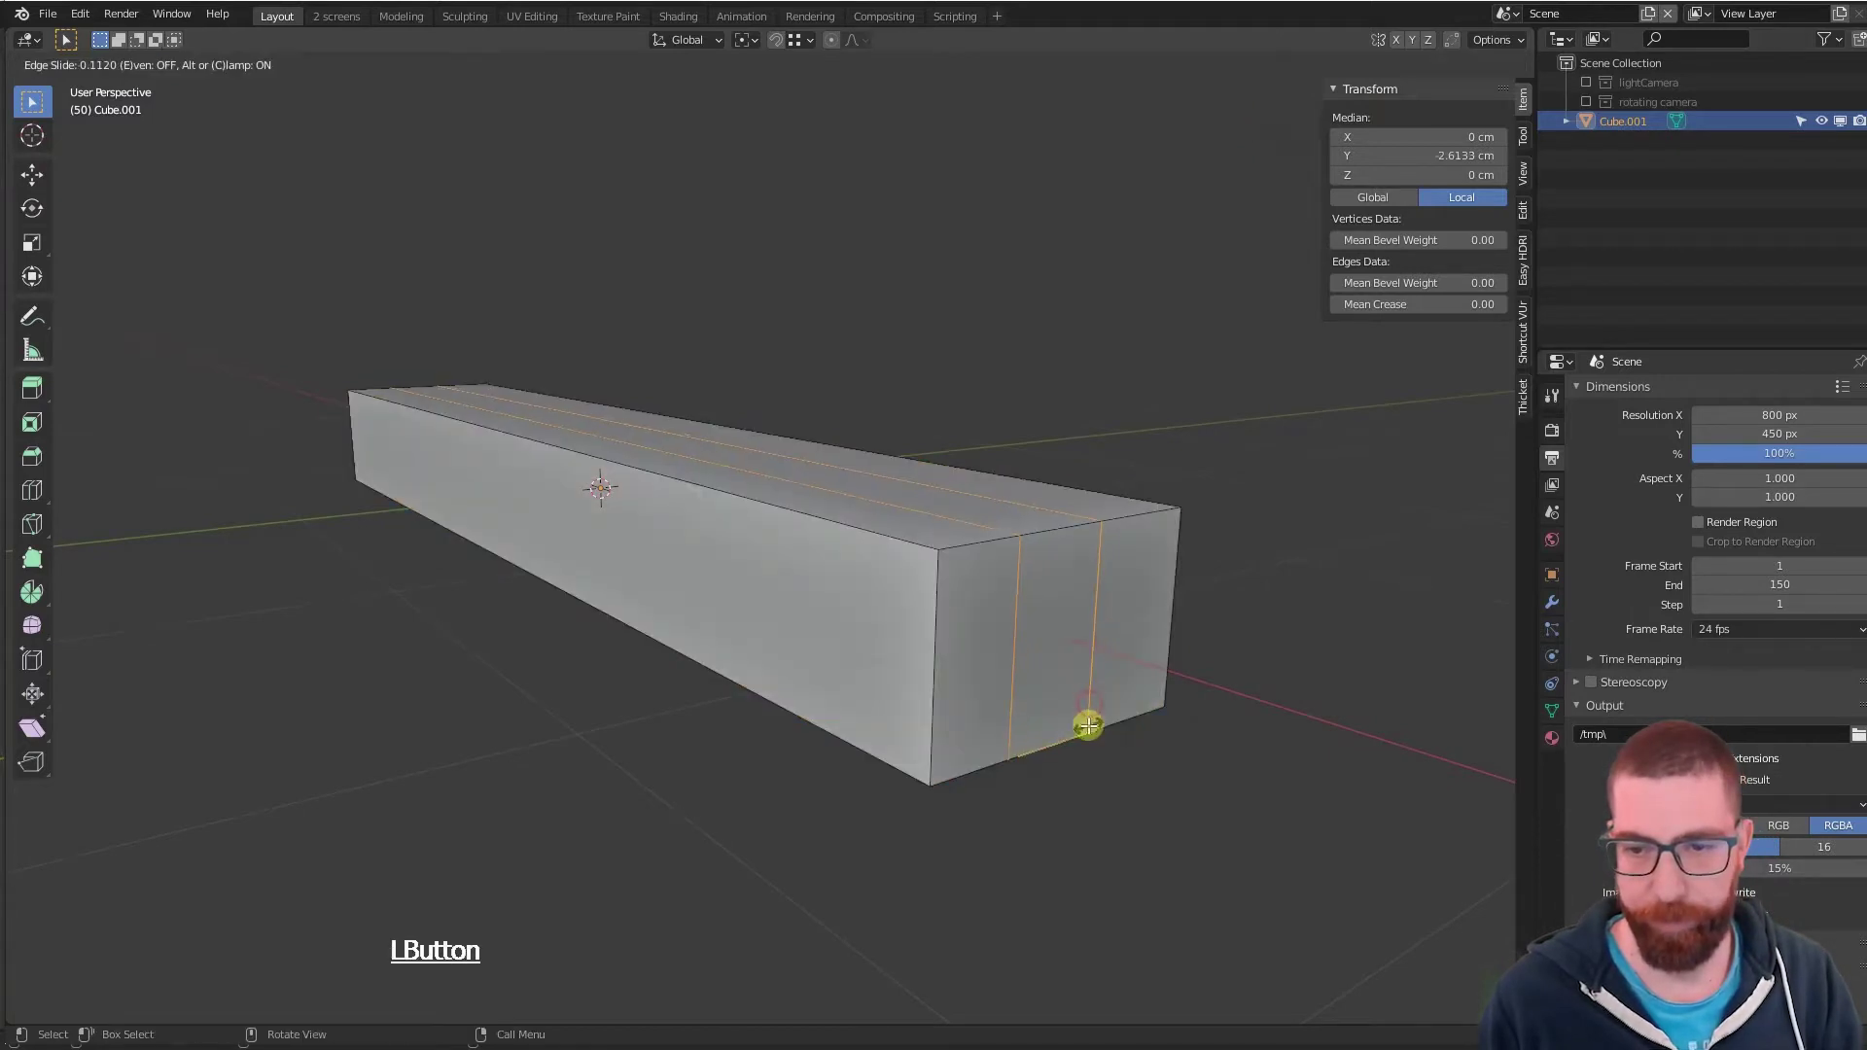
{"action": "right_click", "coordinate": [1087, 724]}
- Select the three faces on the block's underside, scale them to about 0.675 along Y, and check the tapered profile from the side
{"action": "middle_click_drag", "start_coordinate": [1088, 721], "coordinate": [1038, 642]}
{"action": "key", "text": "3"}
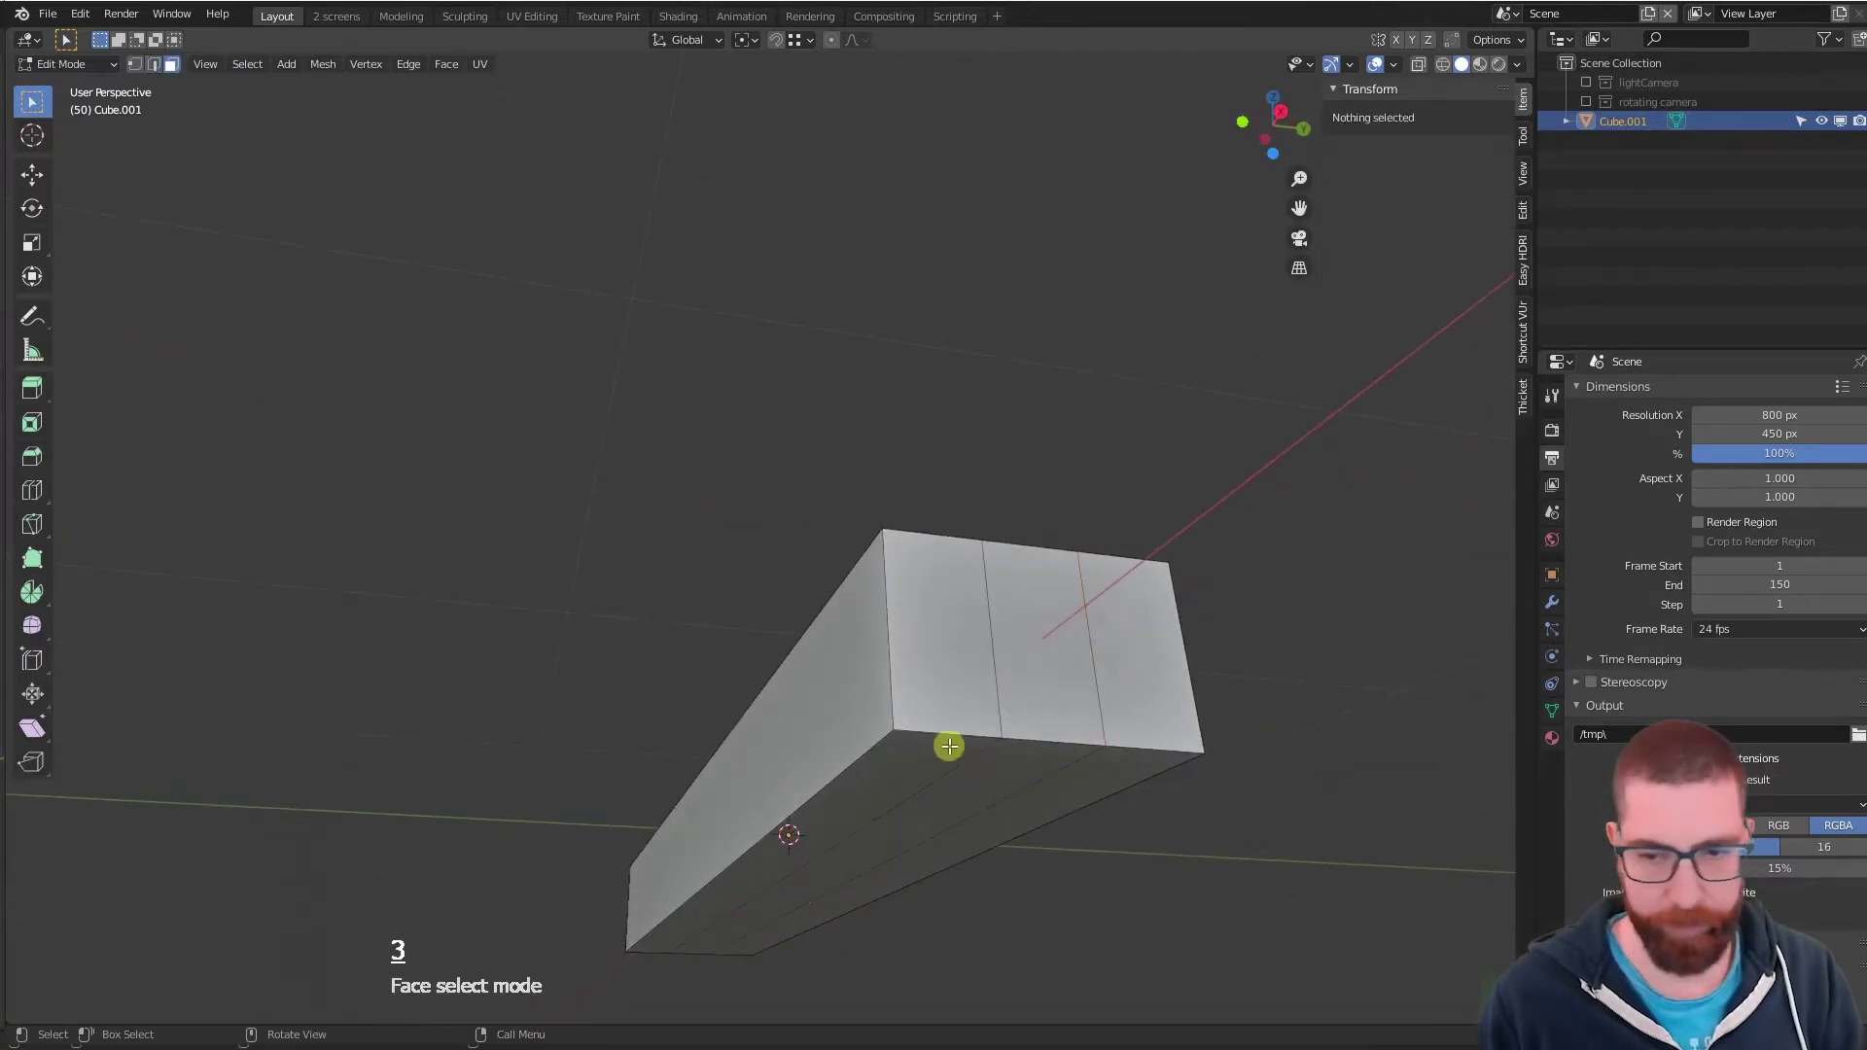
{"action": "left_click", "coordinate": [935, 750]}
{"action": "left_click", "coordinate": [1105, 763], "text": "shift"}
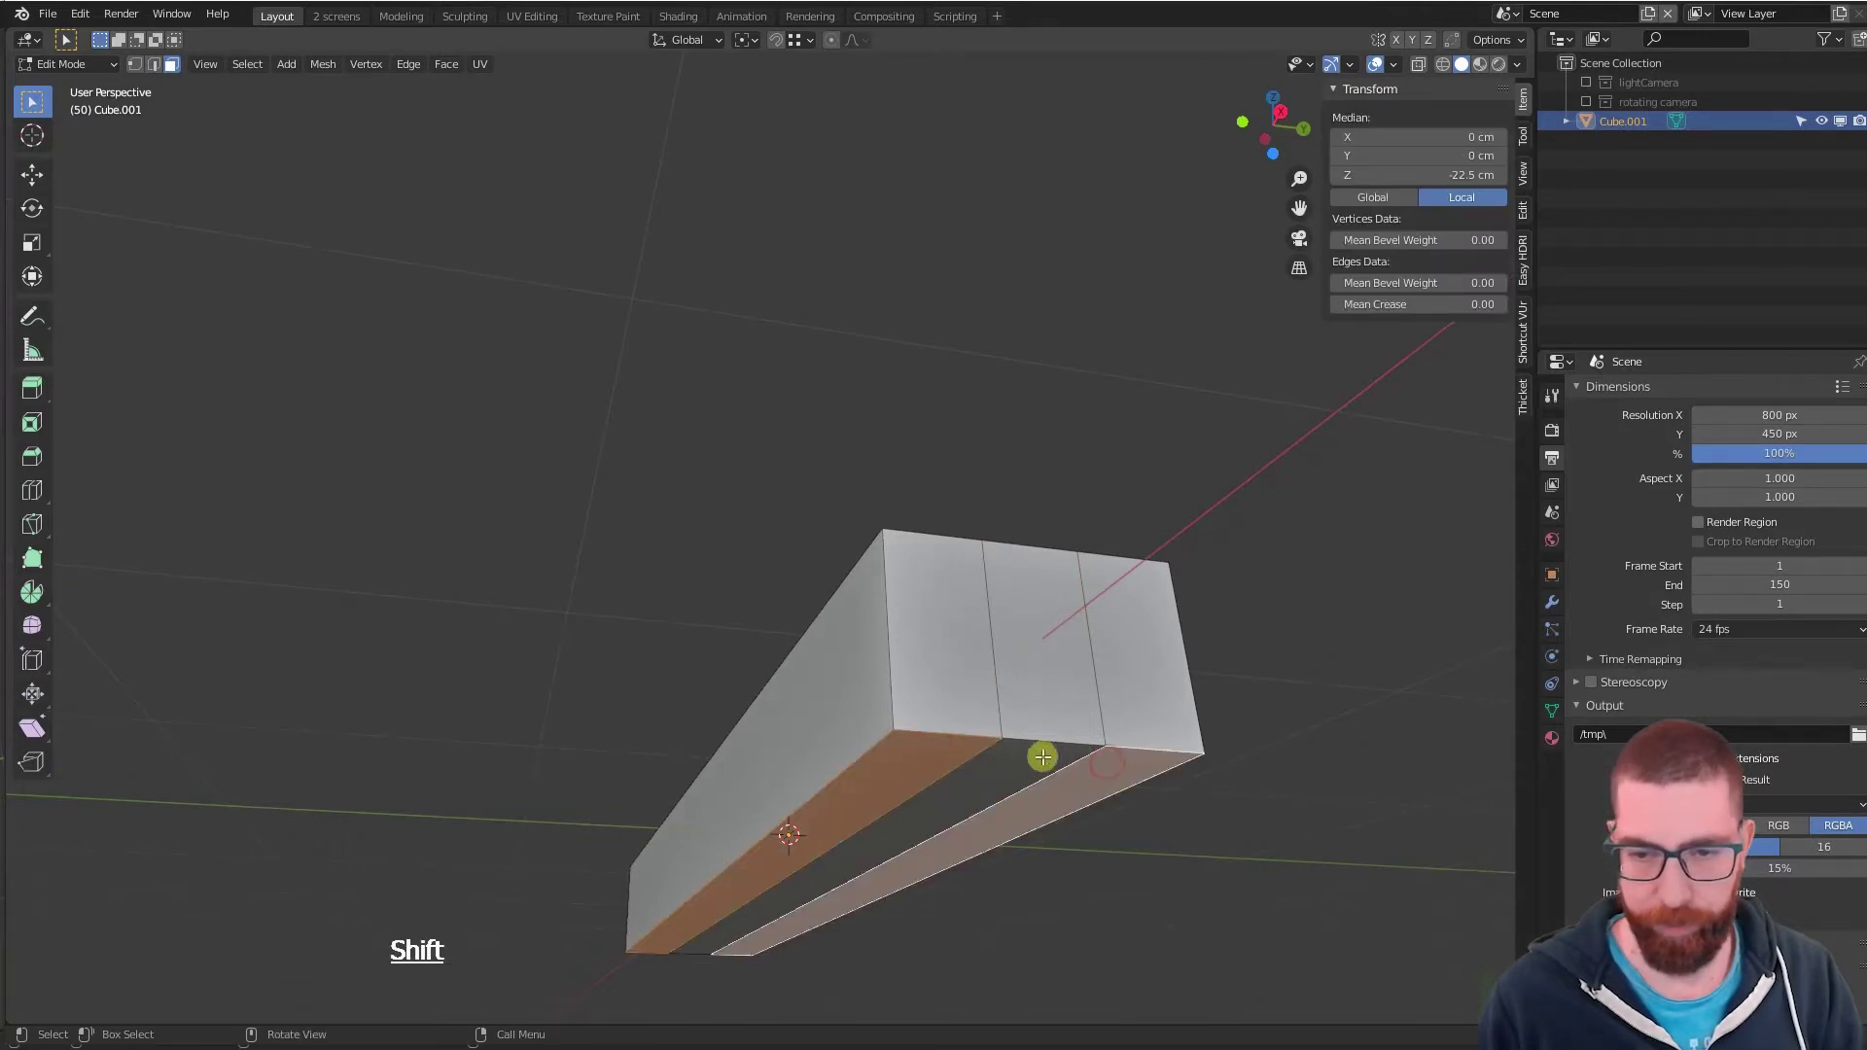
{"action": "middle_click_drag", "start_coordinate": [791, 638], "coordinate": [875, 671]}
{"action": "key", "text": "s"}
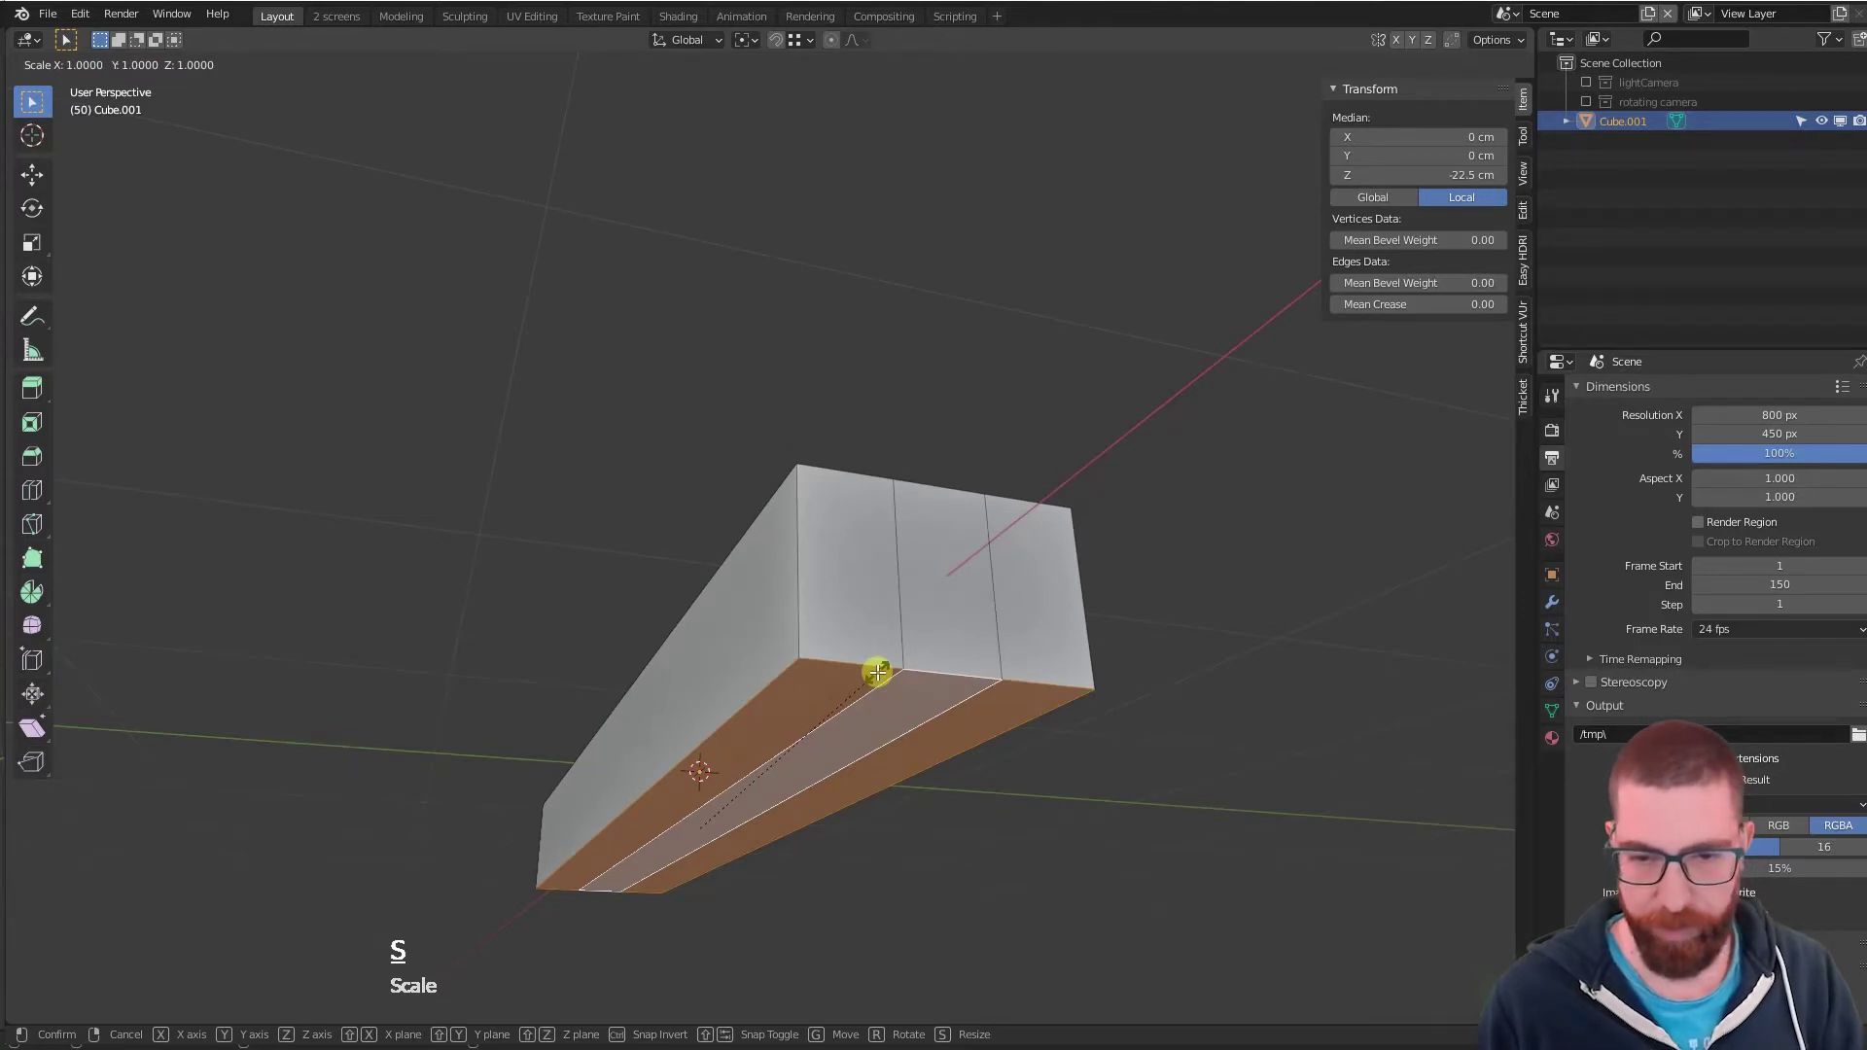
{"action": "key", "text": "y"}
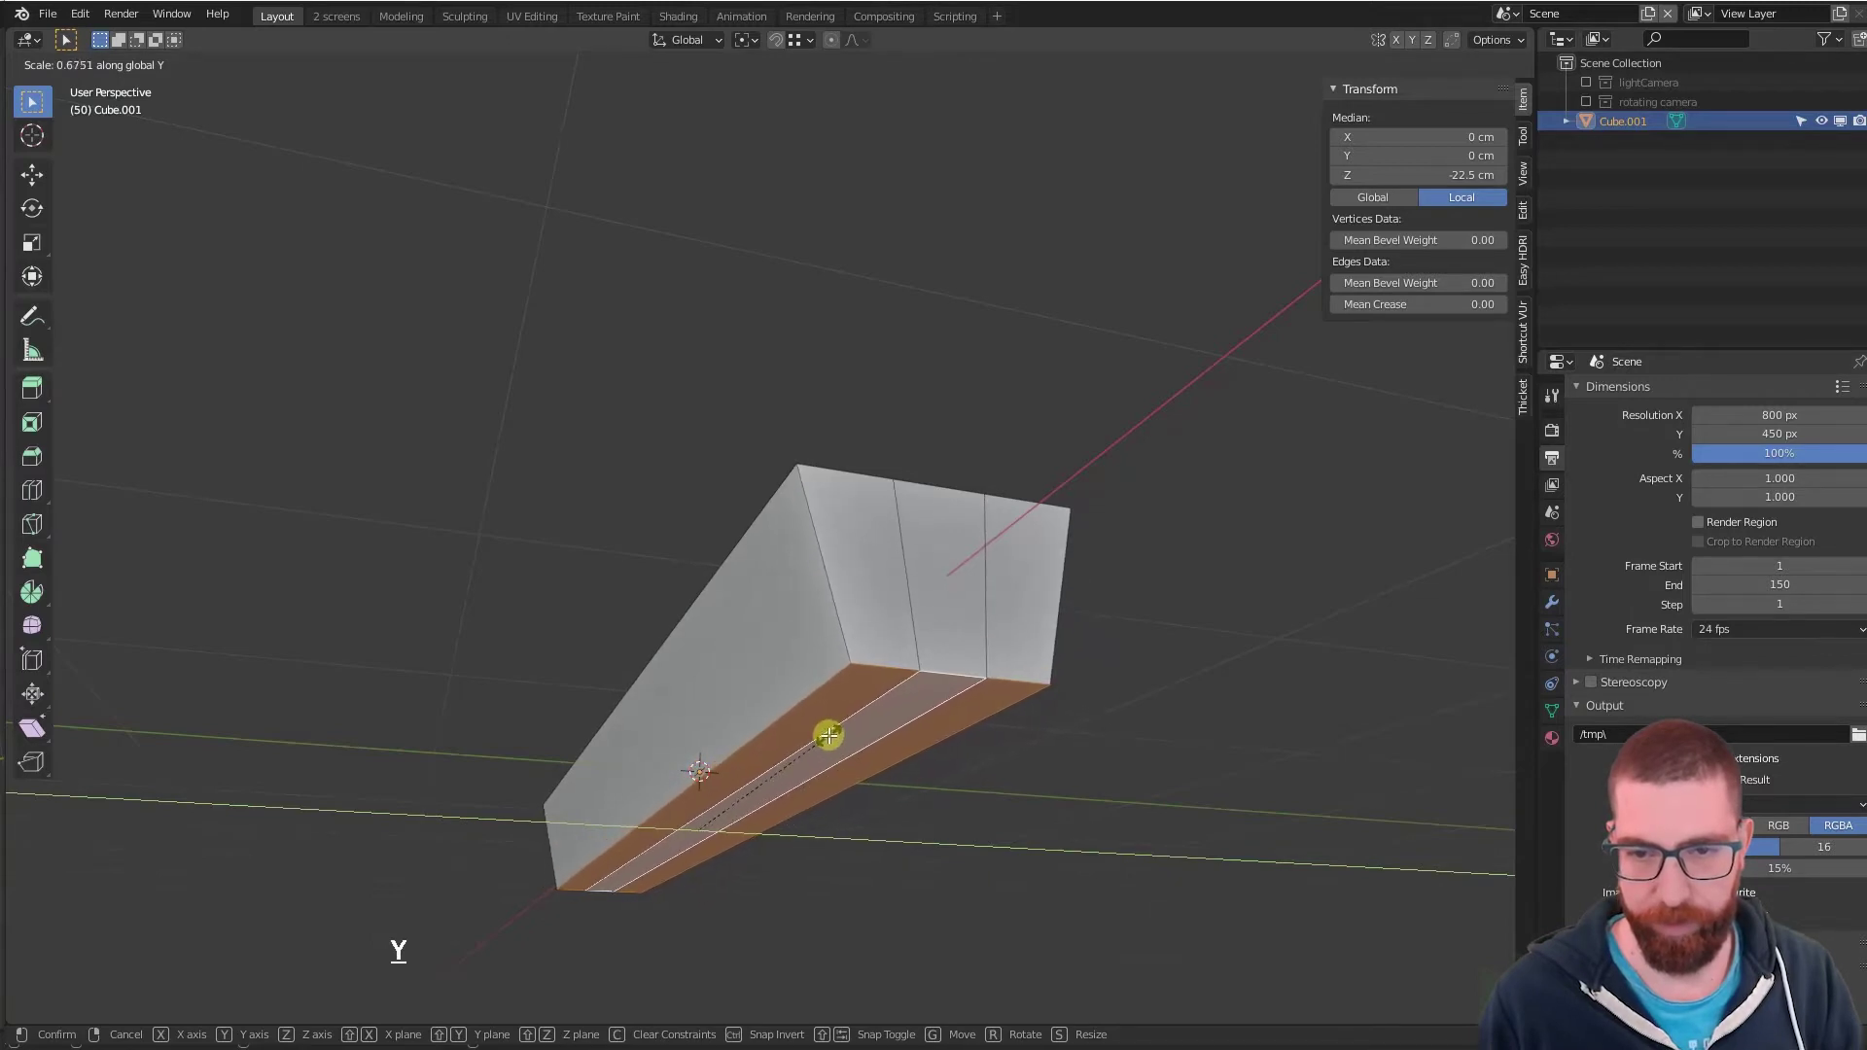
{"action": "left_click", "coordinate": [827, 737]}
{"action": "key", "text": "KP_1"}
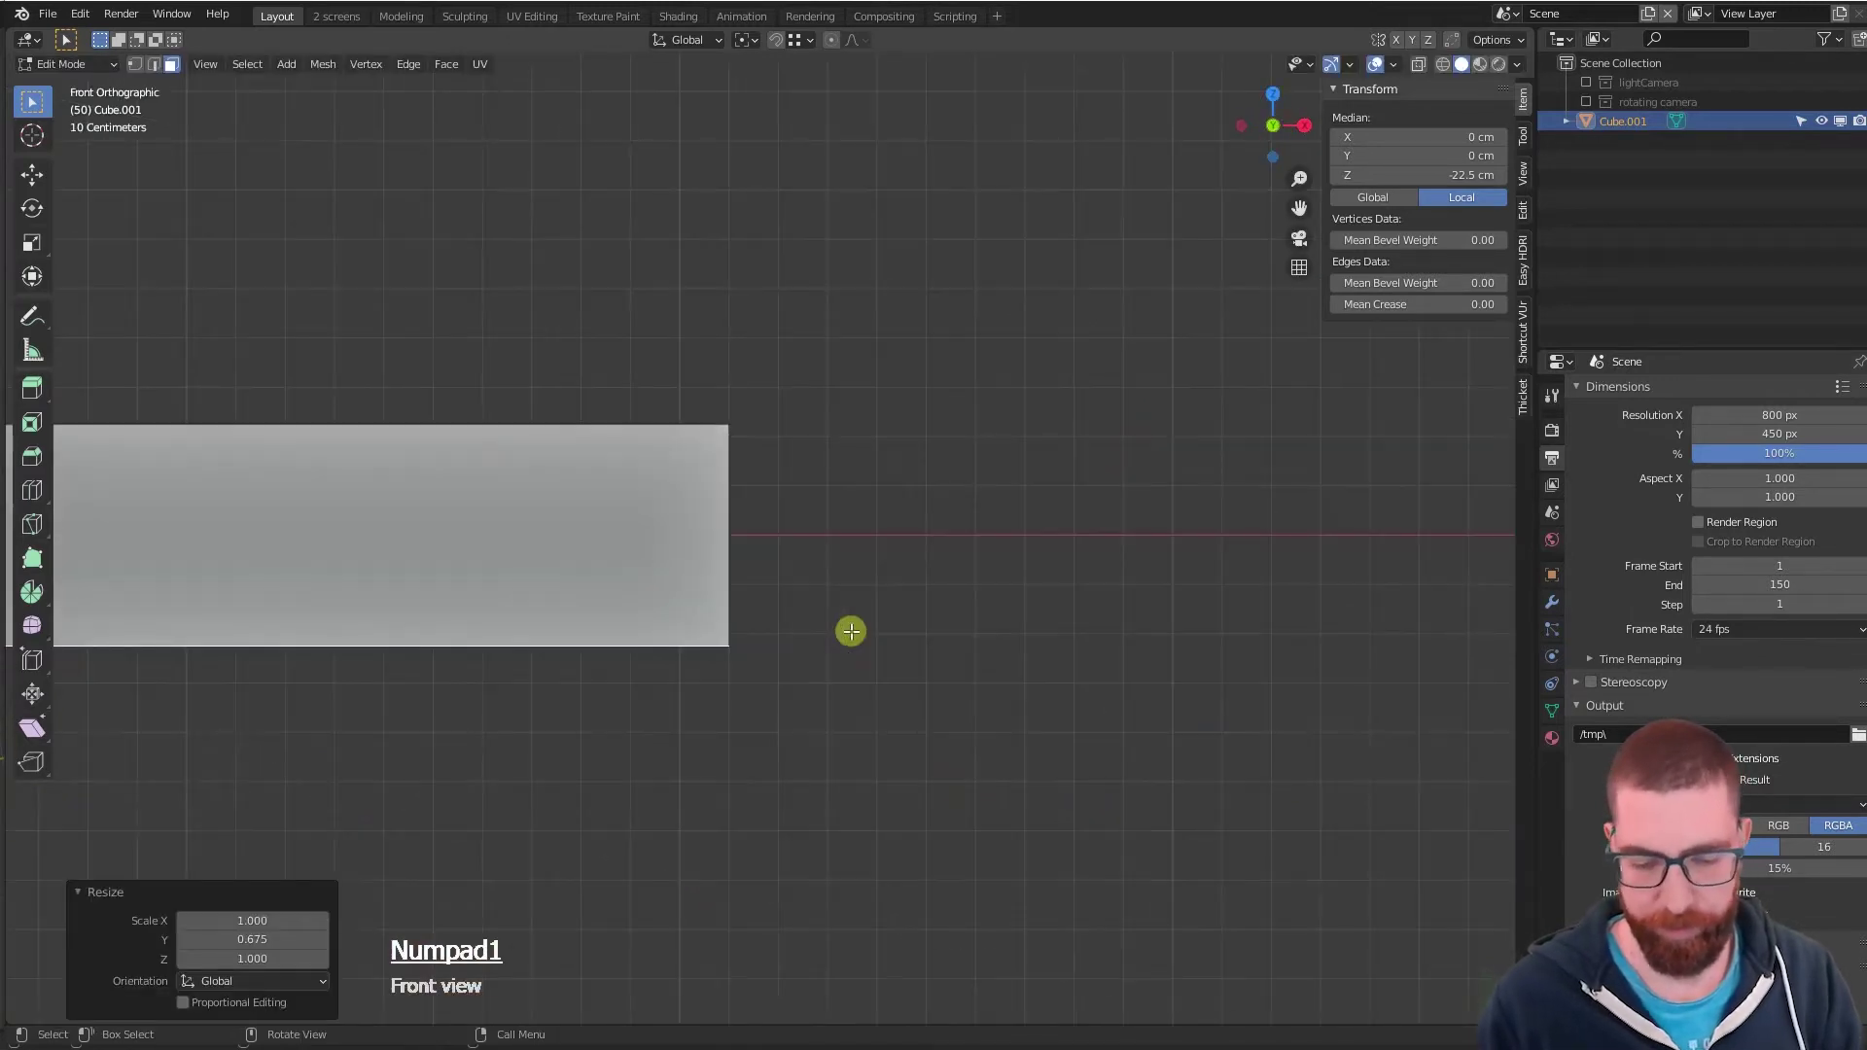
{"action": "key", "text": "KP_3"}
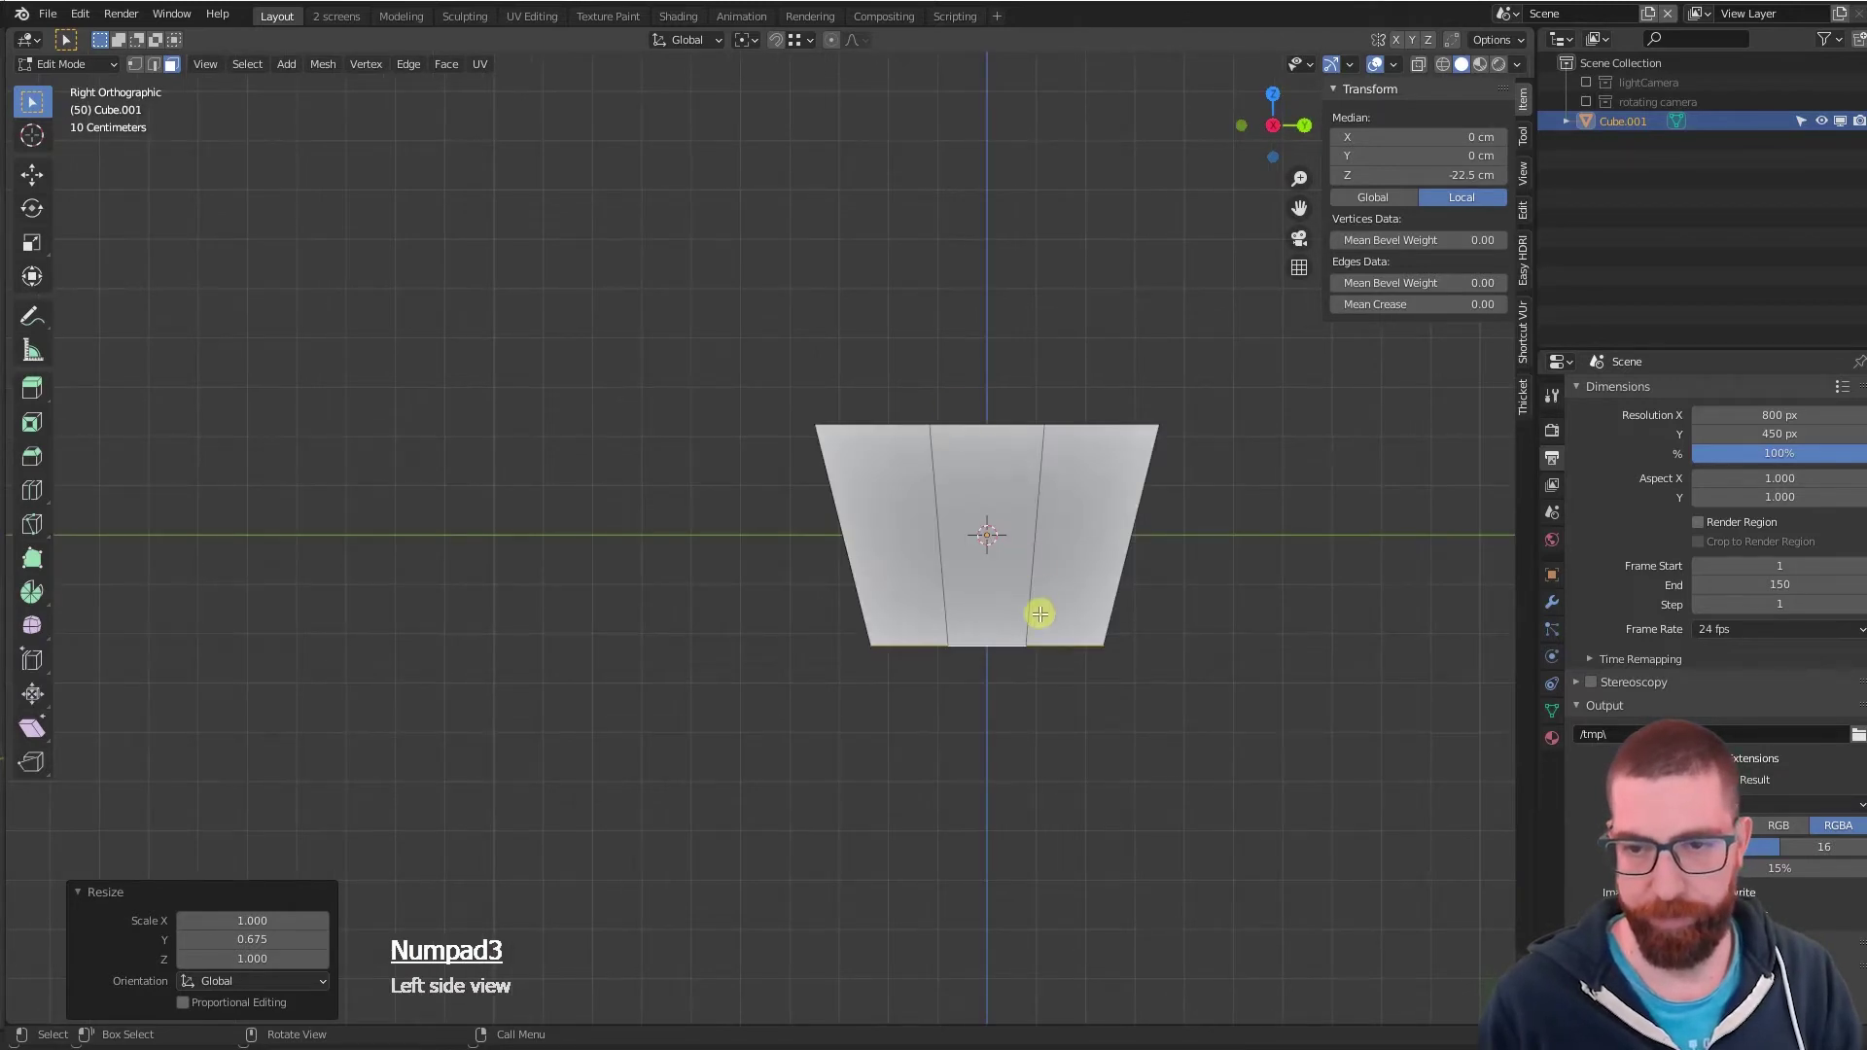
- Try deleting the middle bottom edges at both ends of the block, and undo the deletion
{"action": "key", "text": "Tab"}
{"action": "middle_click_drag", "start_coordinate": [999, 592], "coordinate": [1033, 528]}
{"action": "key", "text": "Tab"}
{"action": "key", "text": "2"}
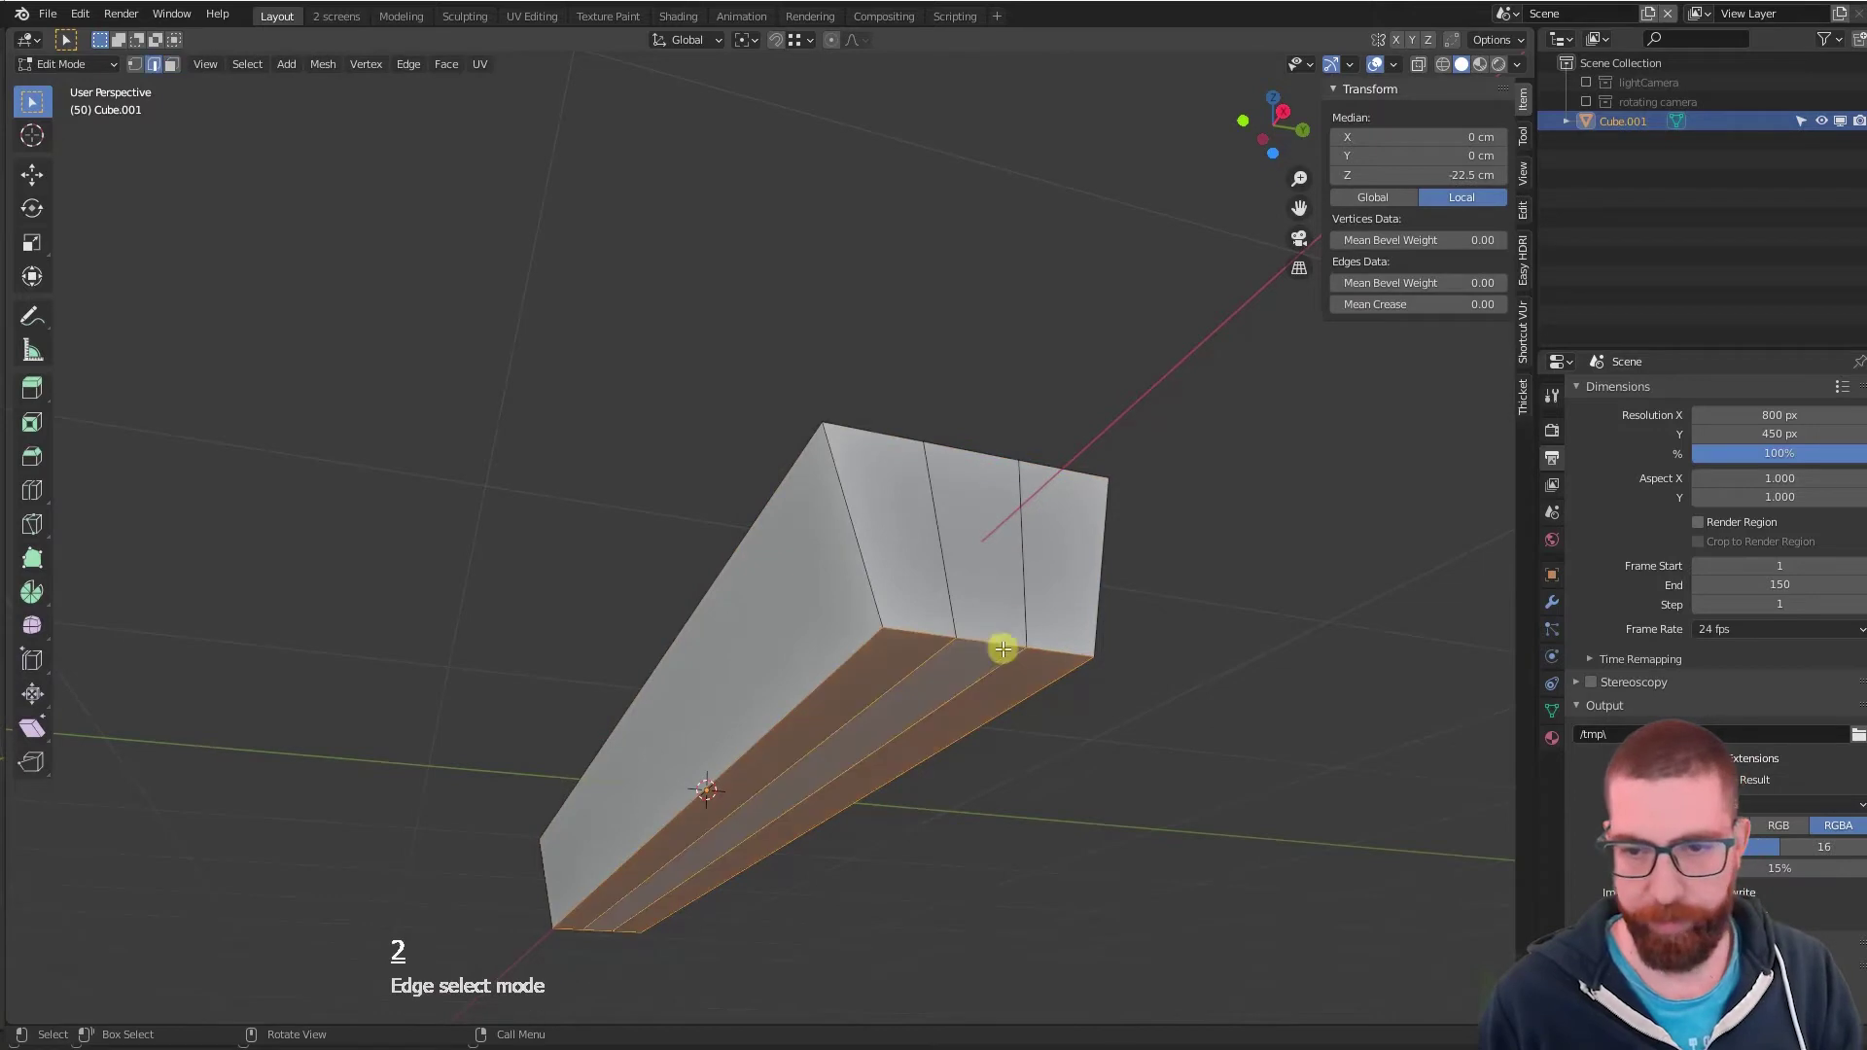
{"action": "left_click", "coordinate": [992, 642]}
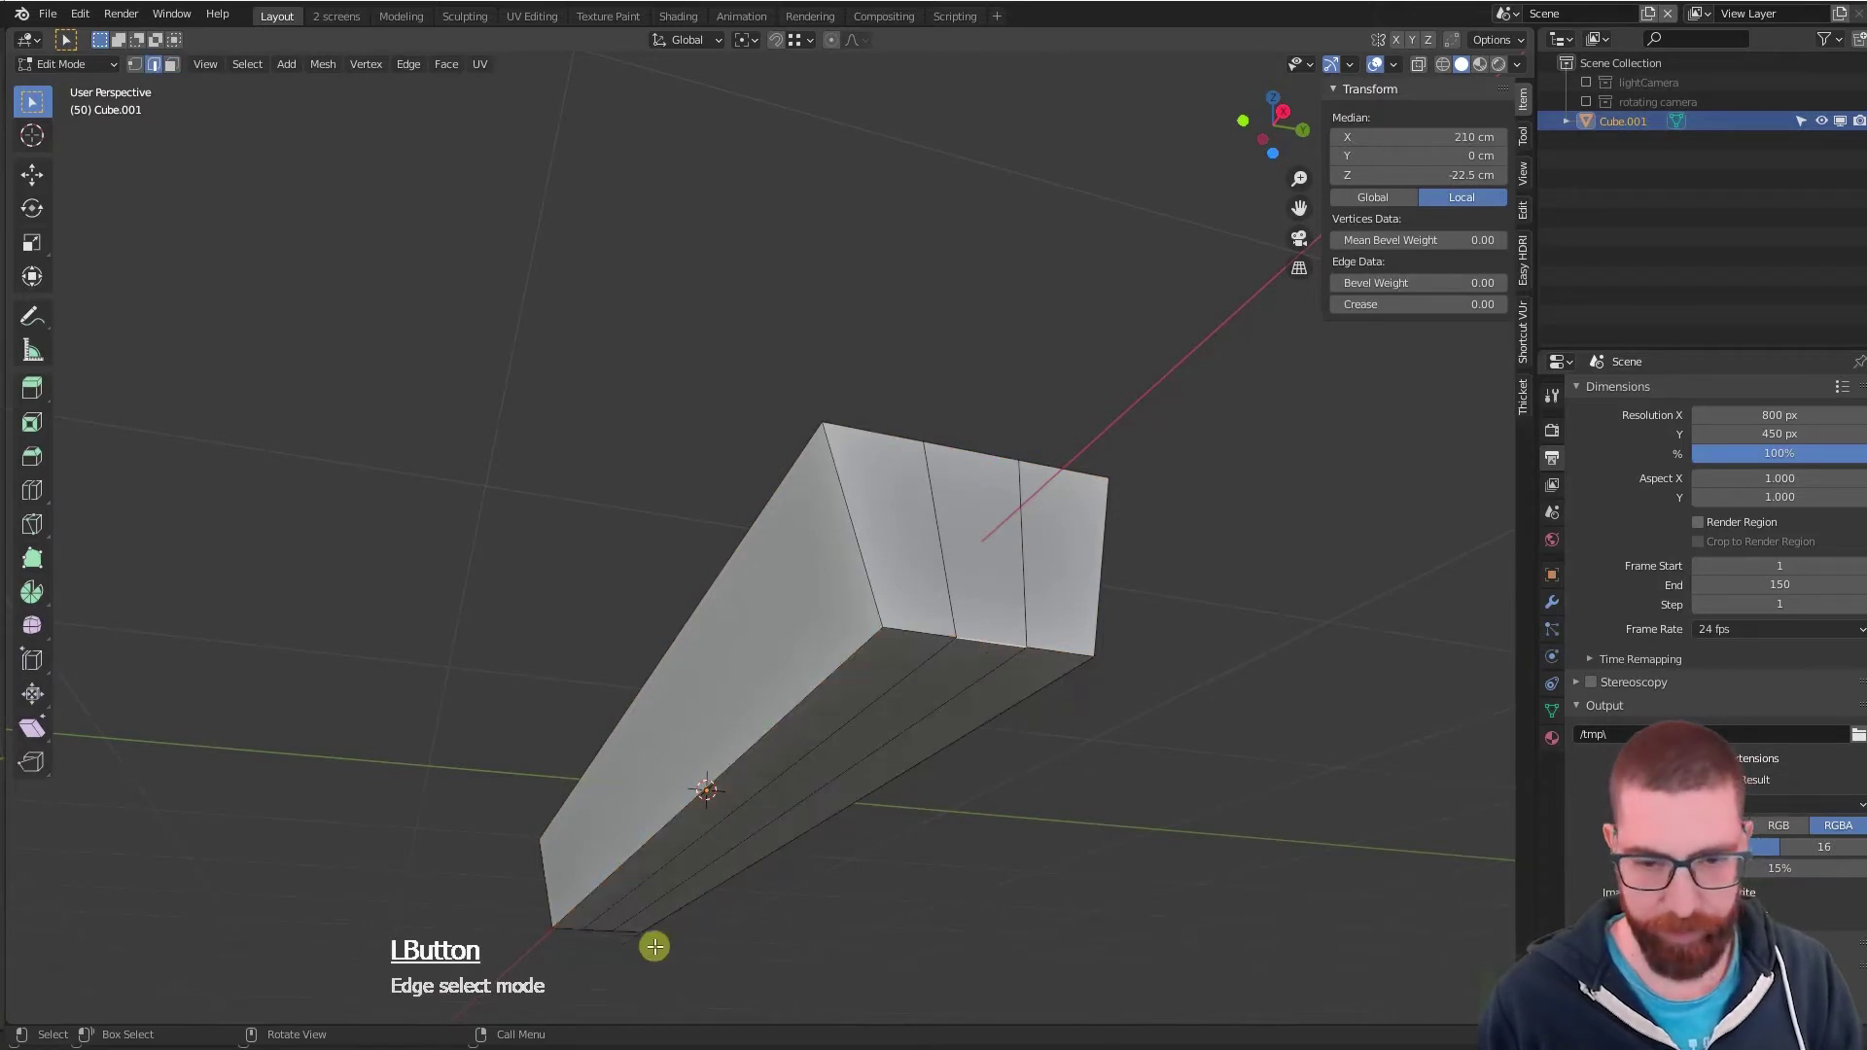
{"action": "left_click", "coordinate": [603, 932], "text": "shift"}
{"action": "key", "text": "Delete"}
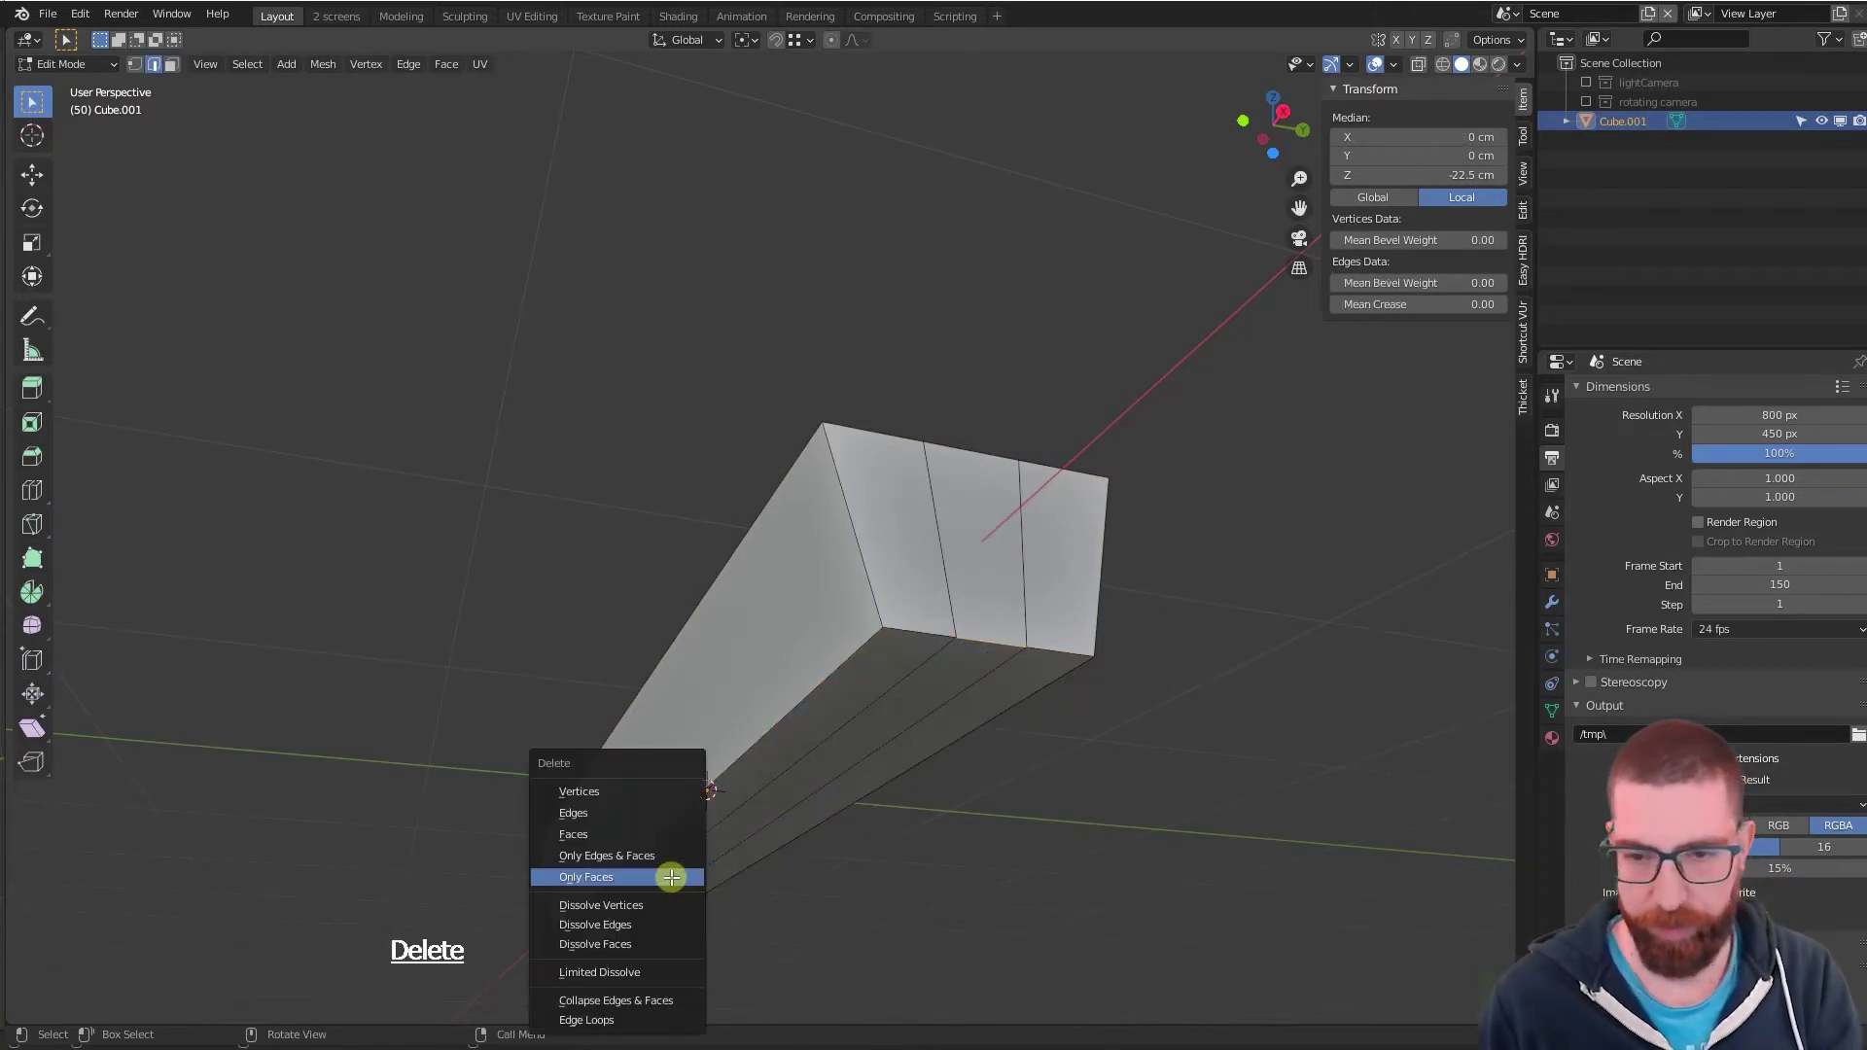
{"action": "left_click", "coordinate": [584, 813]}
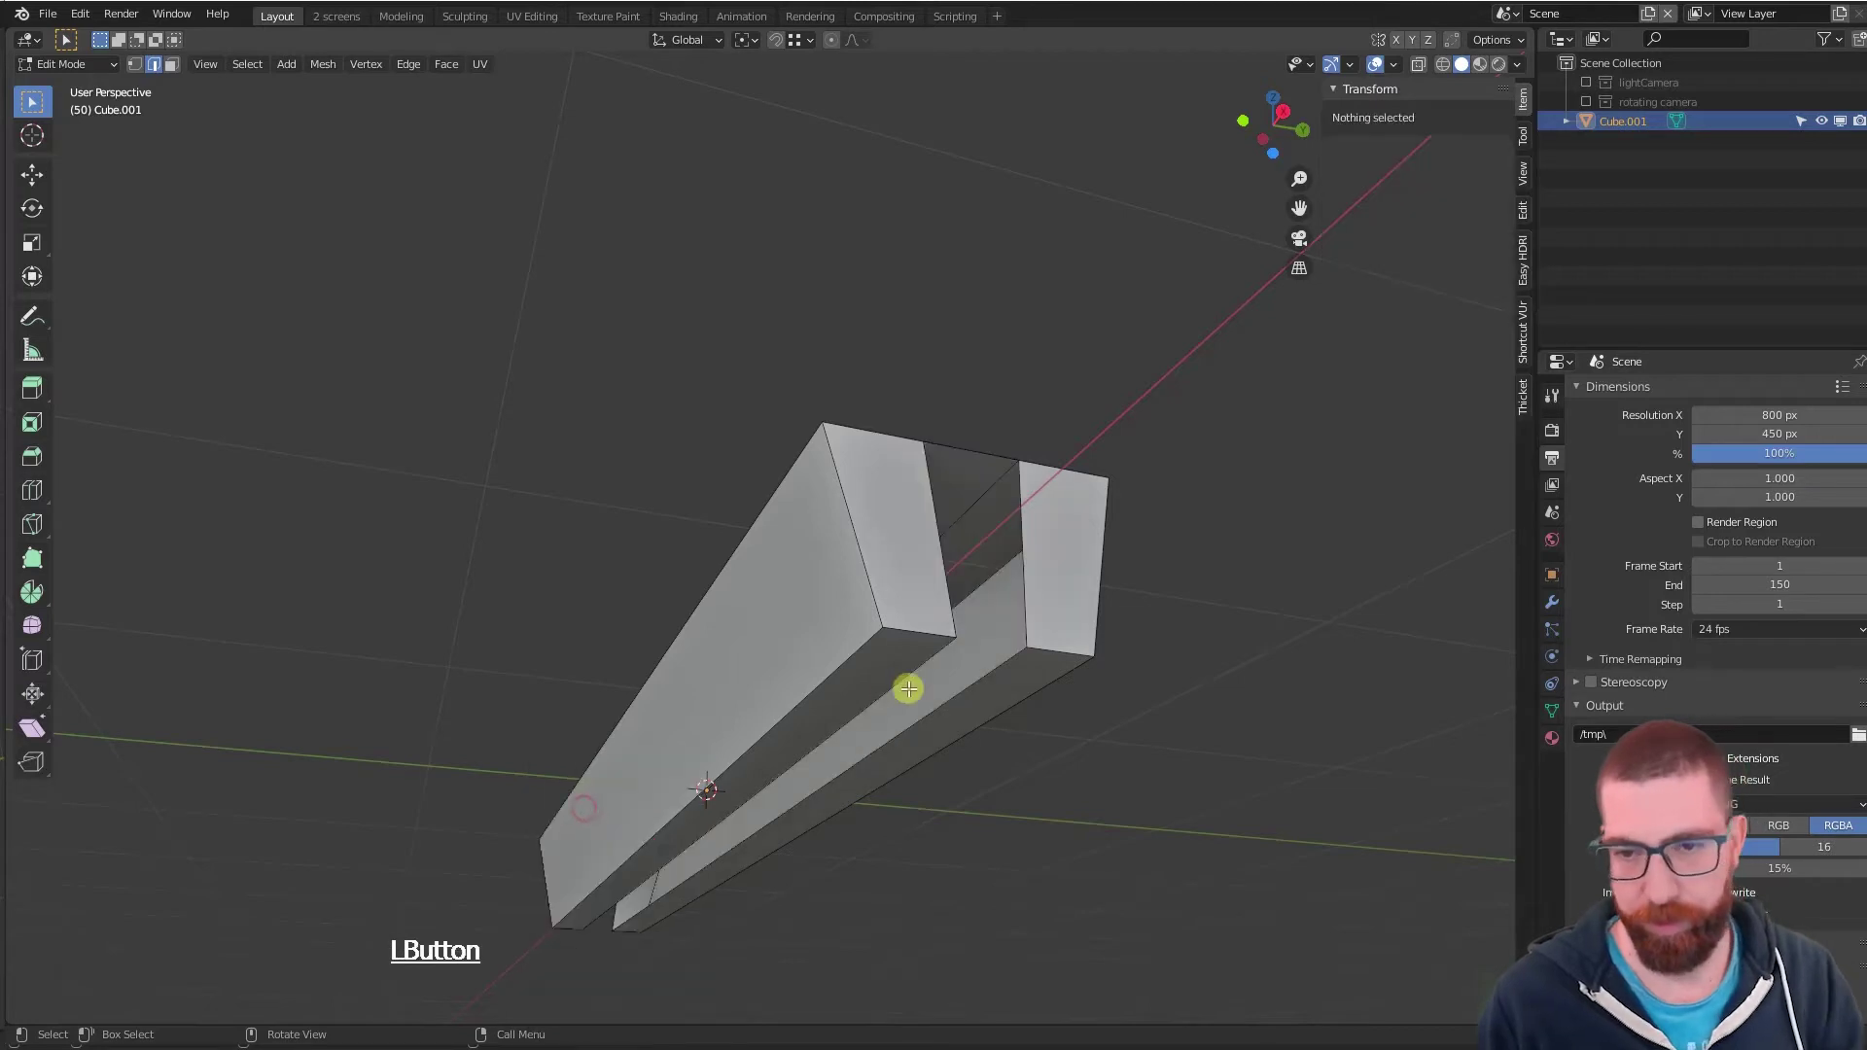
{"action": "middle_click_drag", "start_coordinate": [909, 688], "coordinate": [900, 726]}
{"action": "key", "text": "ctrl+z"}
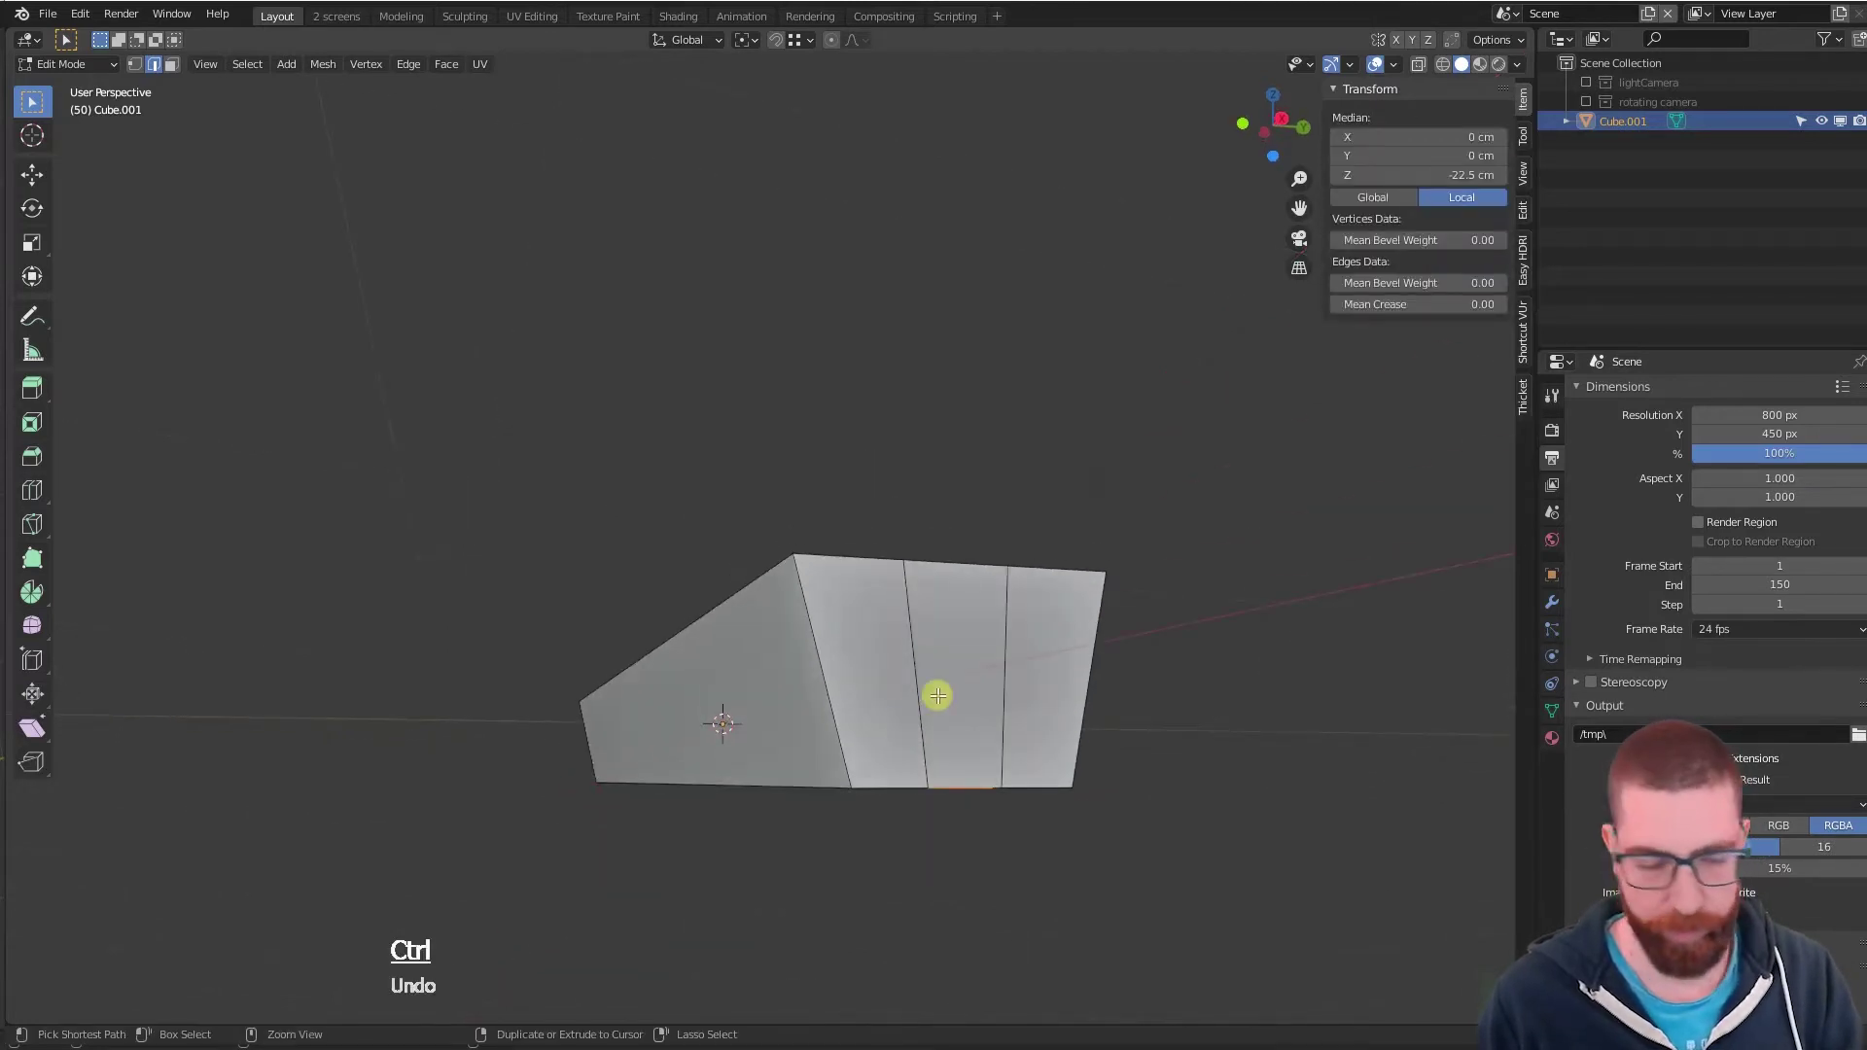
- Add one horizontal loop cut around the block at mid-height without sliding it
{"action": "key", "text": "ctrl+r"}
{"action": "left_click", "coordinate": [935, 694]}
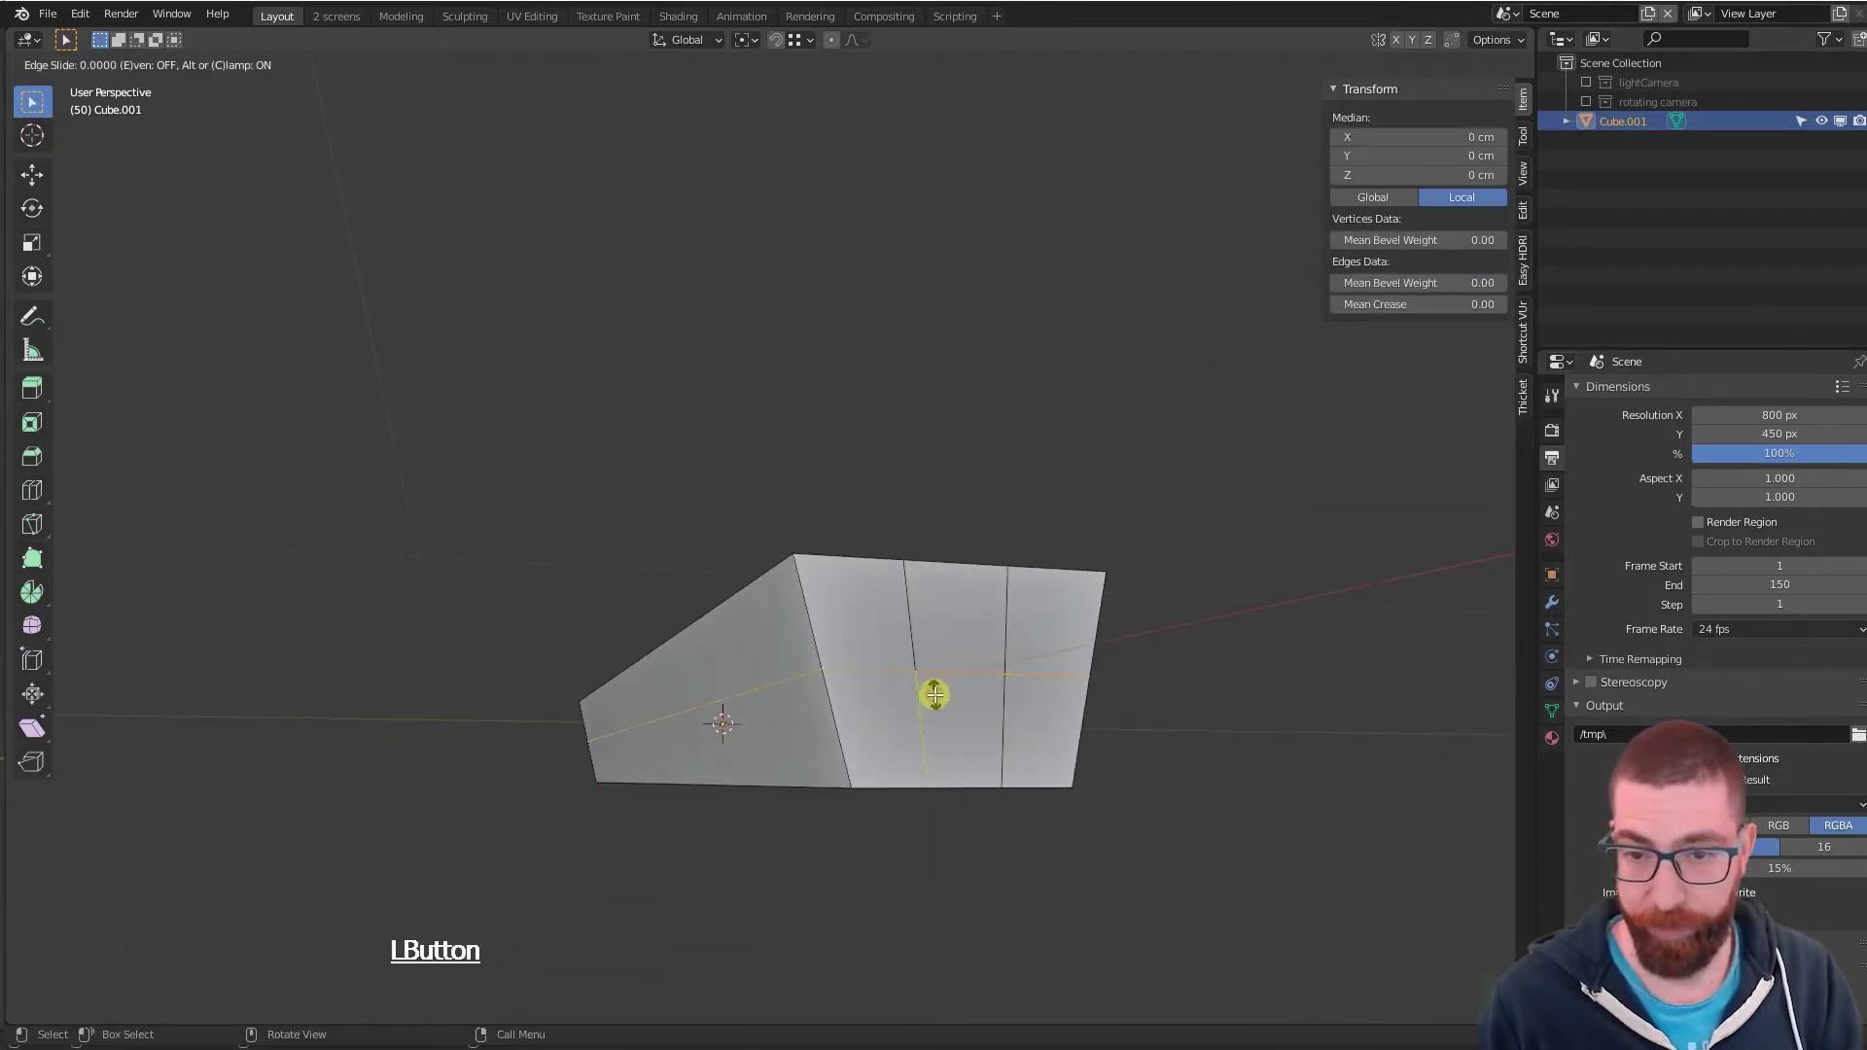
{"action": "right_click", "coordinate": [935, 701]}
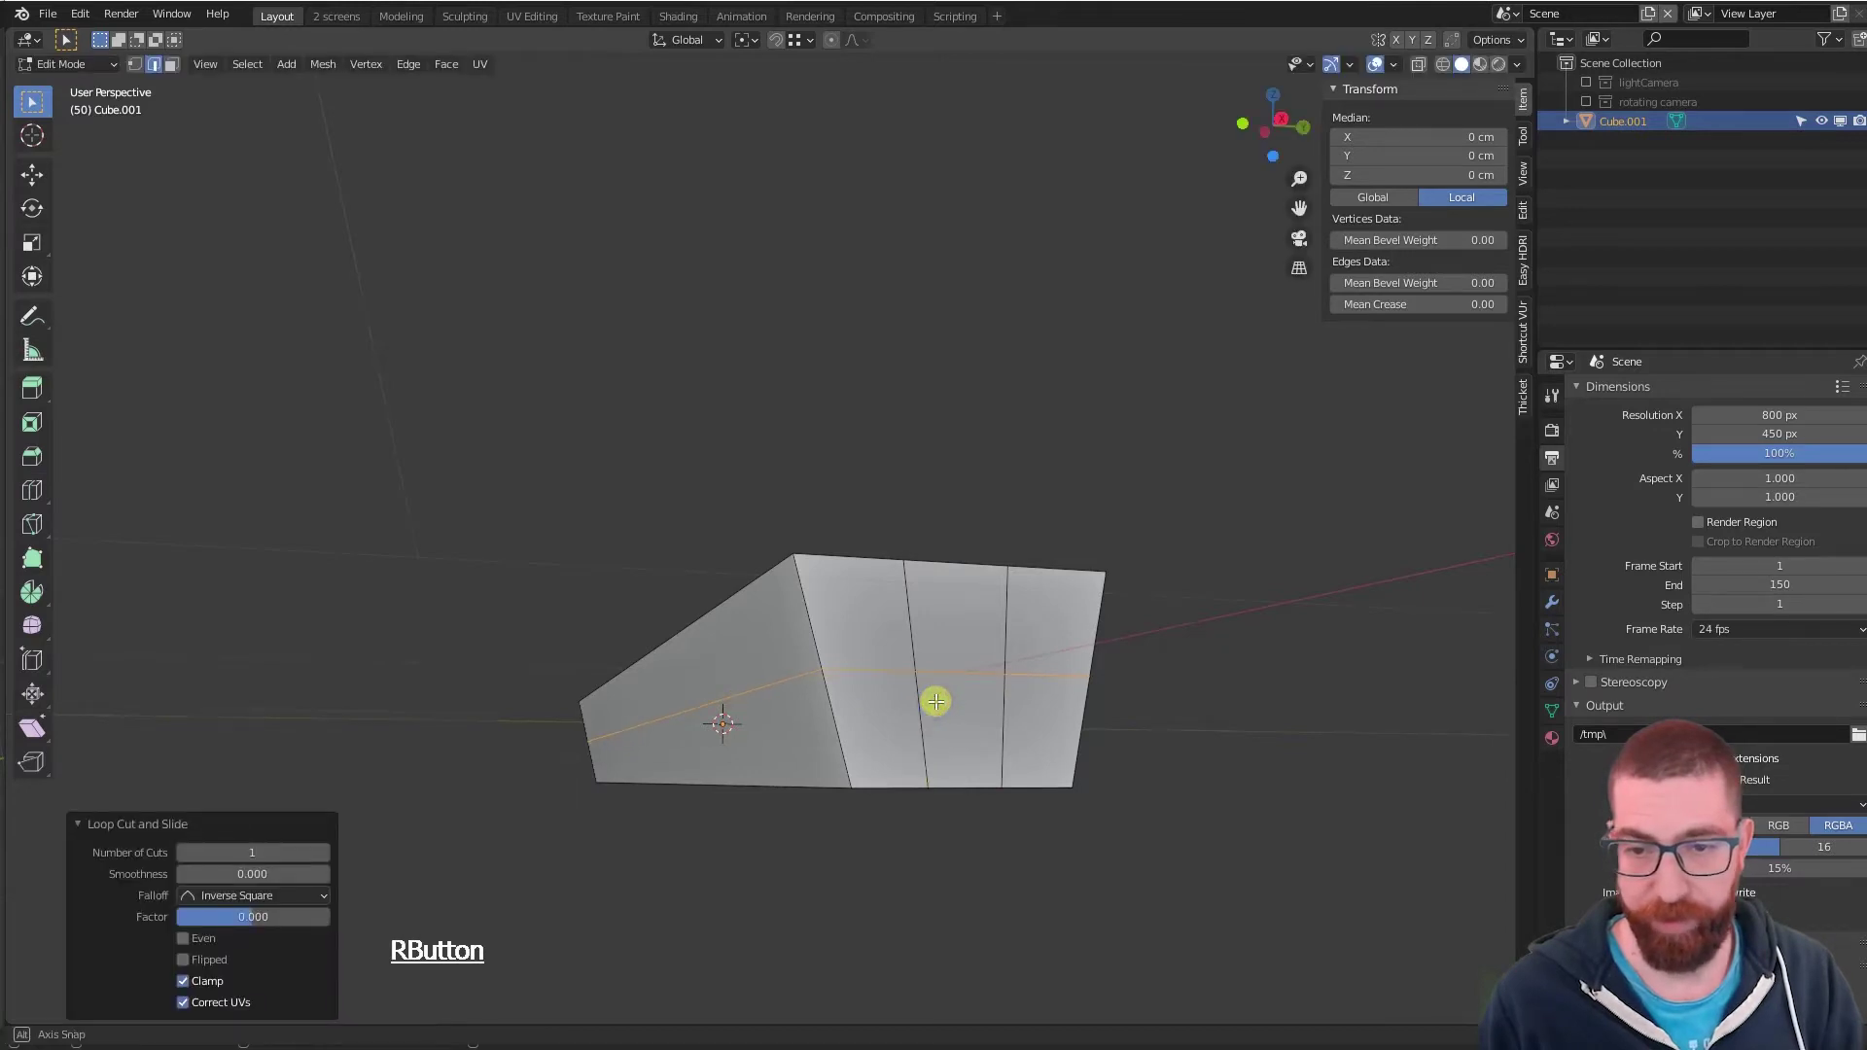
- Delete the middle bottom edges at both ends of the block to open a channel along its lower half
{"action": "middle_click_drag", "start_coordinate": [937, 700], "coordinate": [980, 684]}
{"action": "left_click", "coordinate": [954, 785]}
{"action": "scroll", "coordinate": [968, 692], "scroll_direction": "down", "scroll_amount": 2}
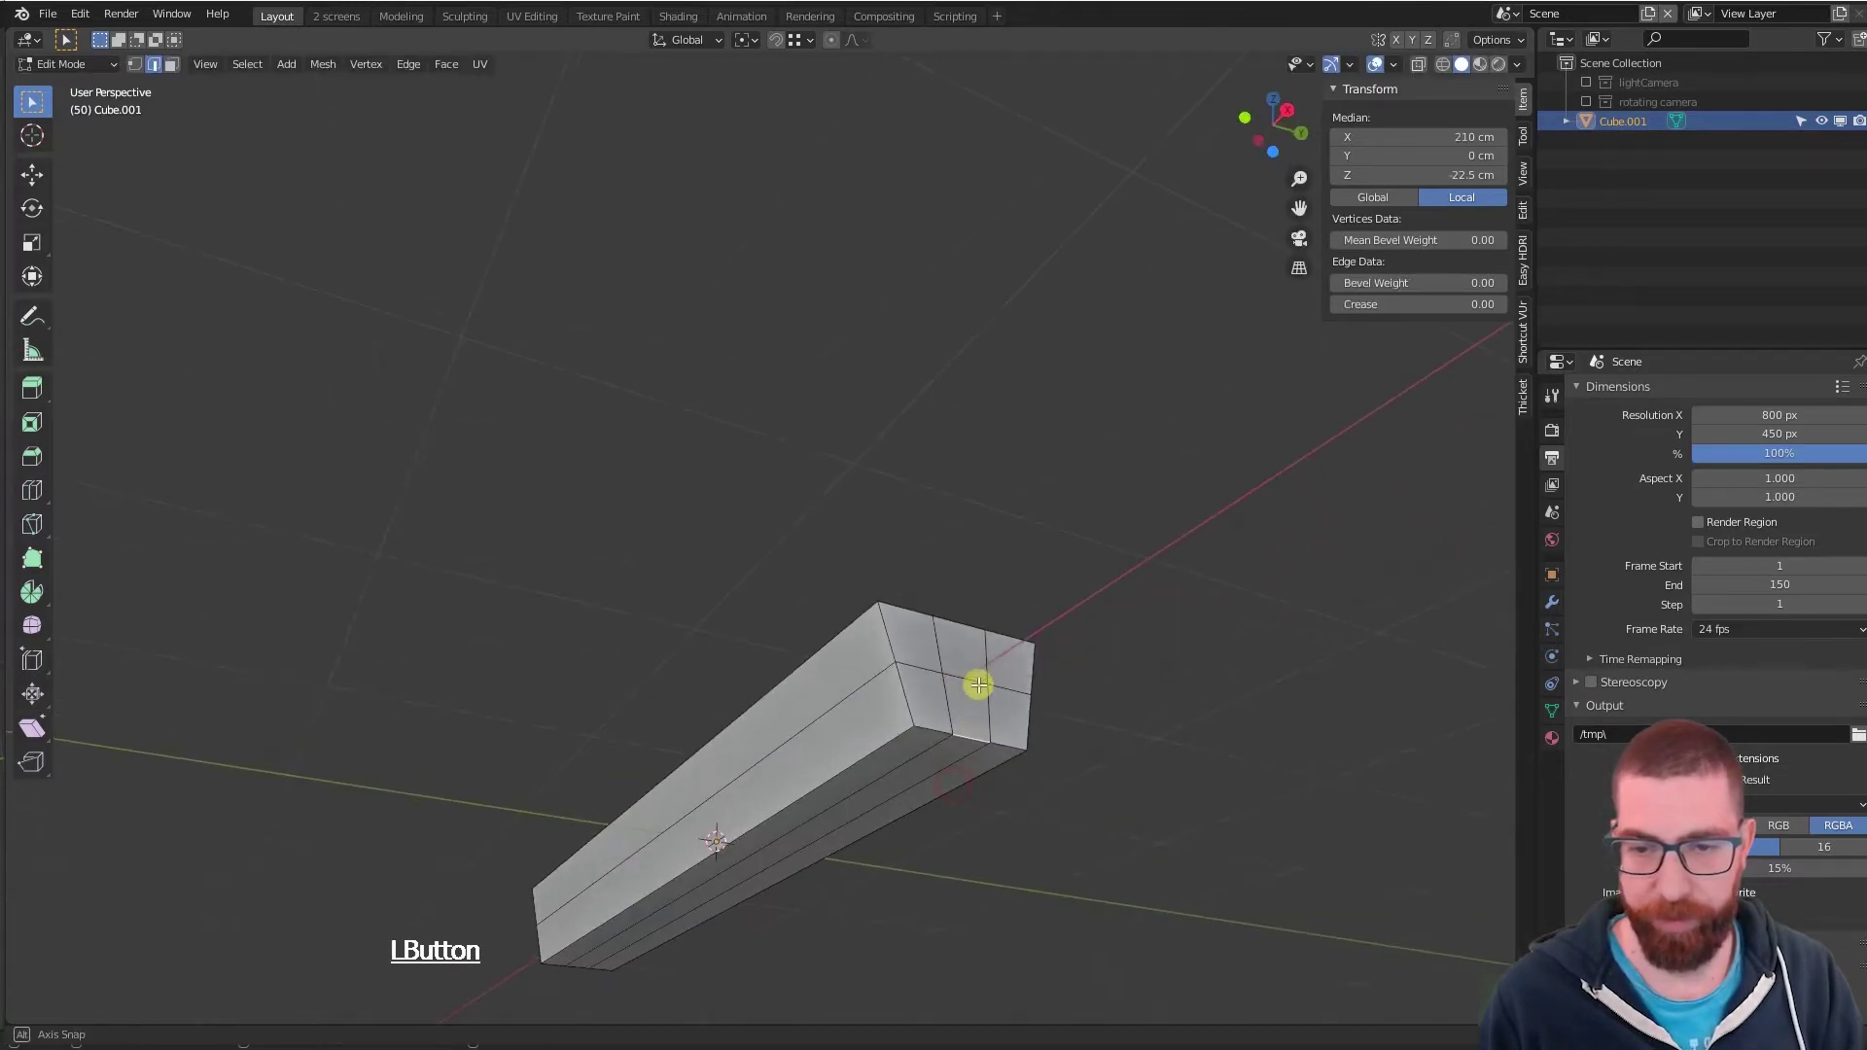
{"action": "left_click", "coordinate": [609, 967], "text": "shift"}
{"action": "key", "text": "Delete"}
{"action": "left_click", "coordinate": [495, 838]}
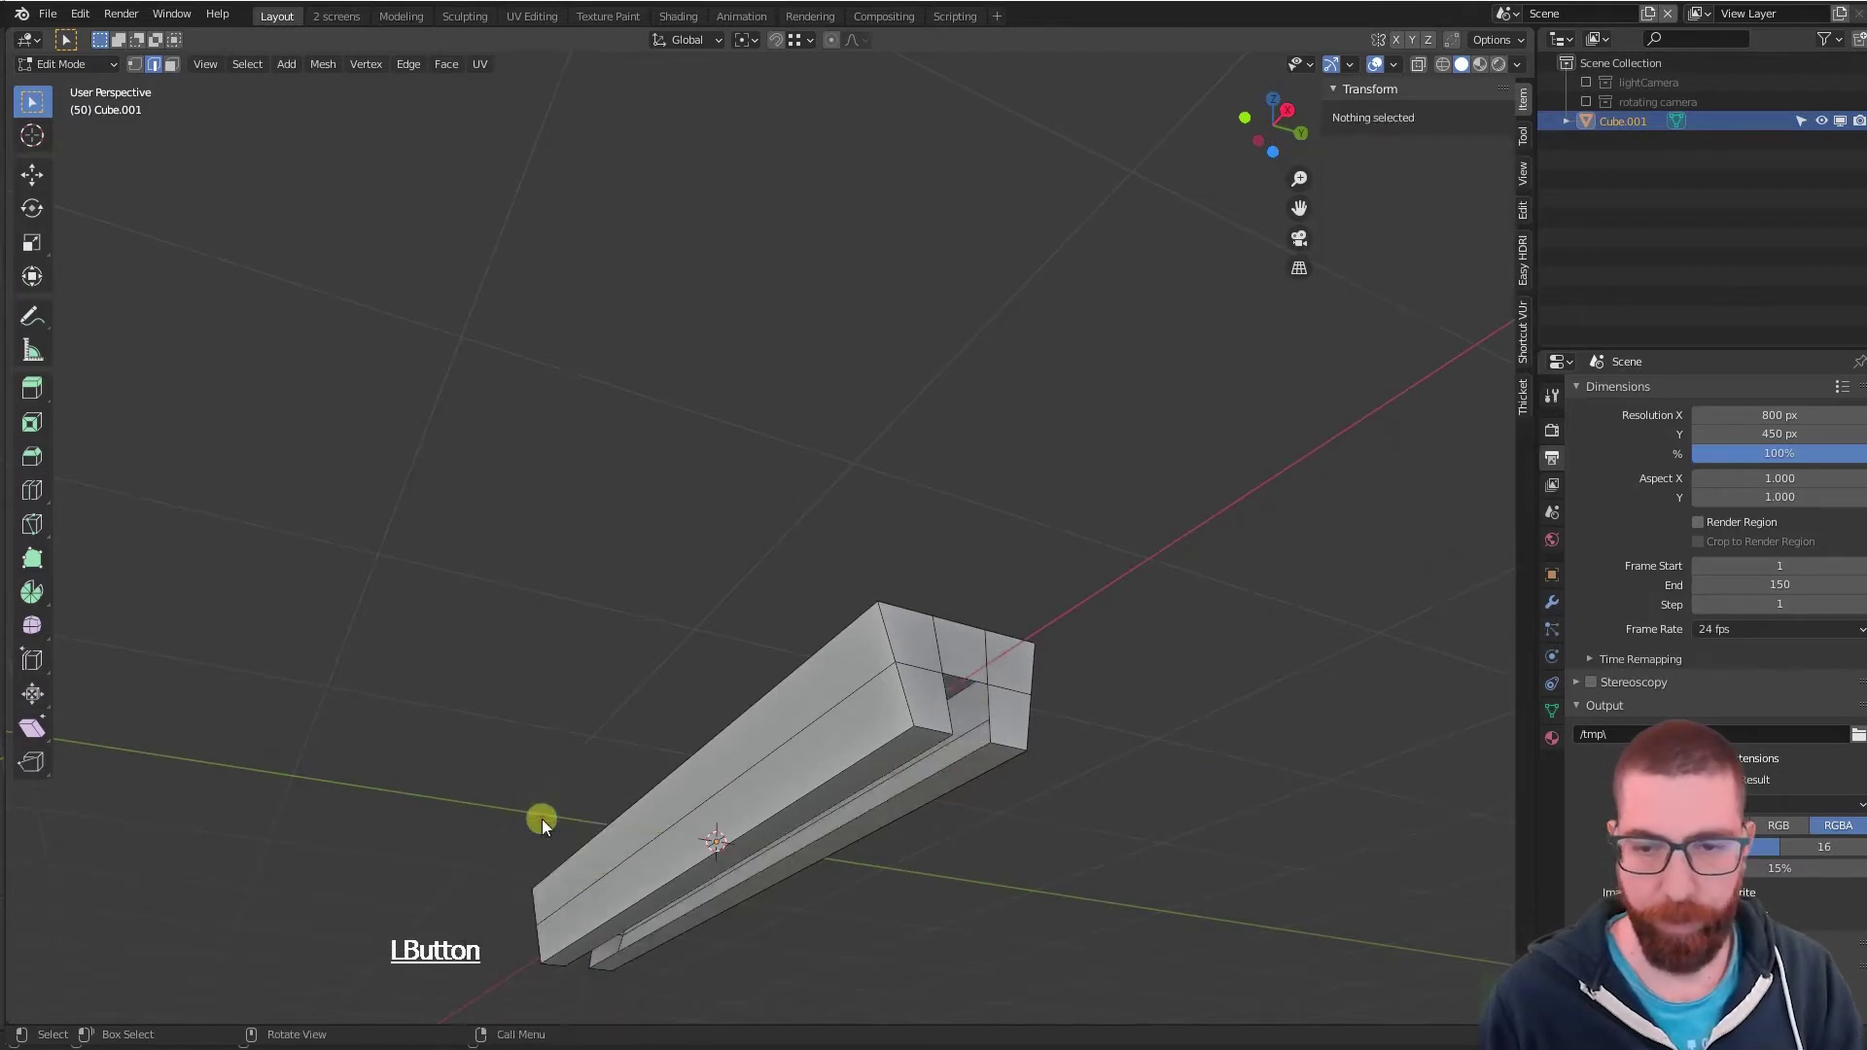
- Fill the open inner surfaces of the channel with new faces and return to Object Mode
{"action": "scroll", "coordinate": [833, 788], "scroll_direction": "up", "scroll_amount": 1}
{"action": "scroll", "coordinate": [963, 735], "scroll_direction": "up", "scroll_amount": 3}
{"action": "left_click", "coordinate": [966, 759]}
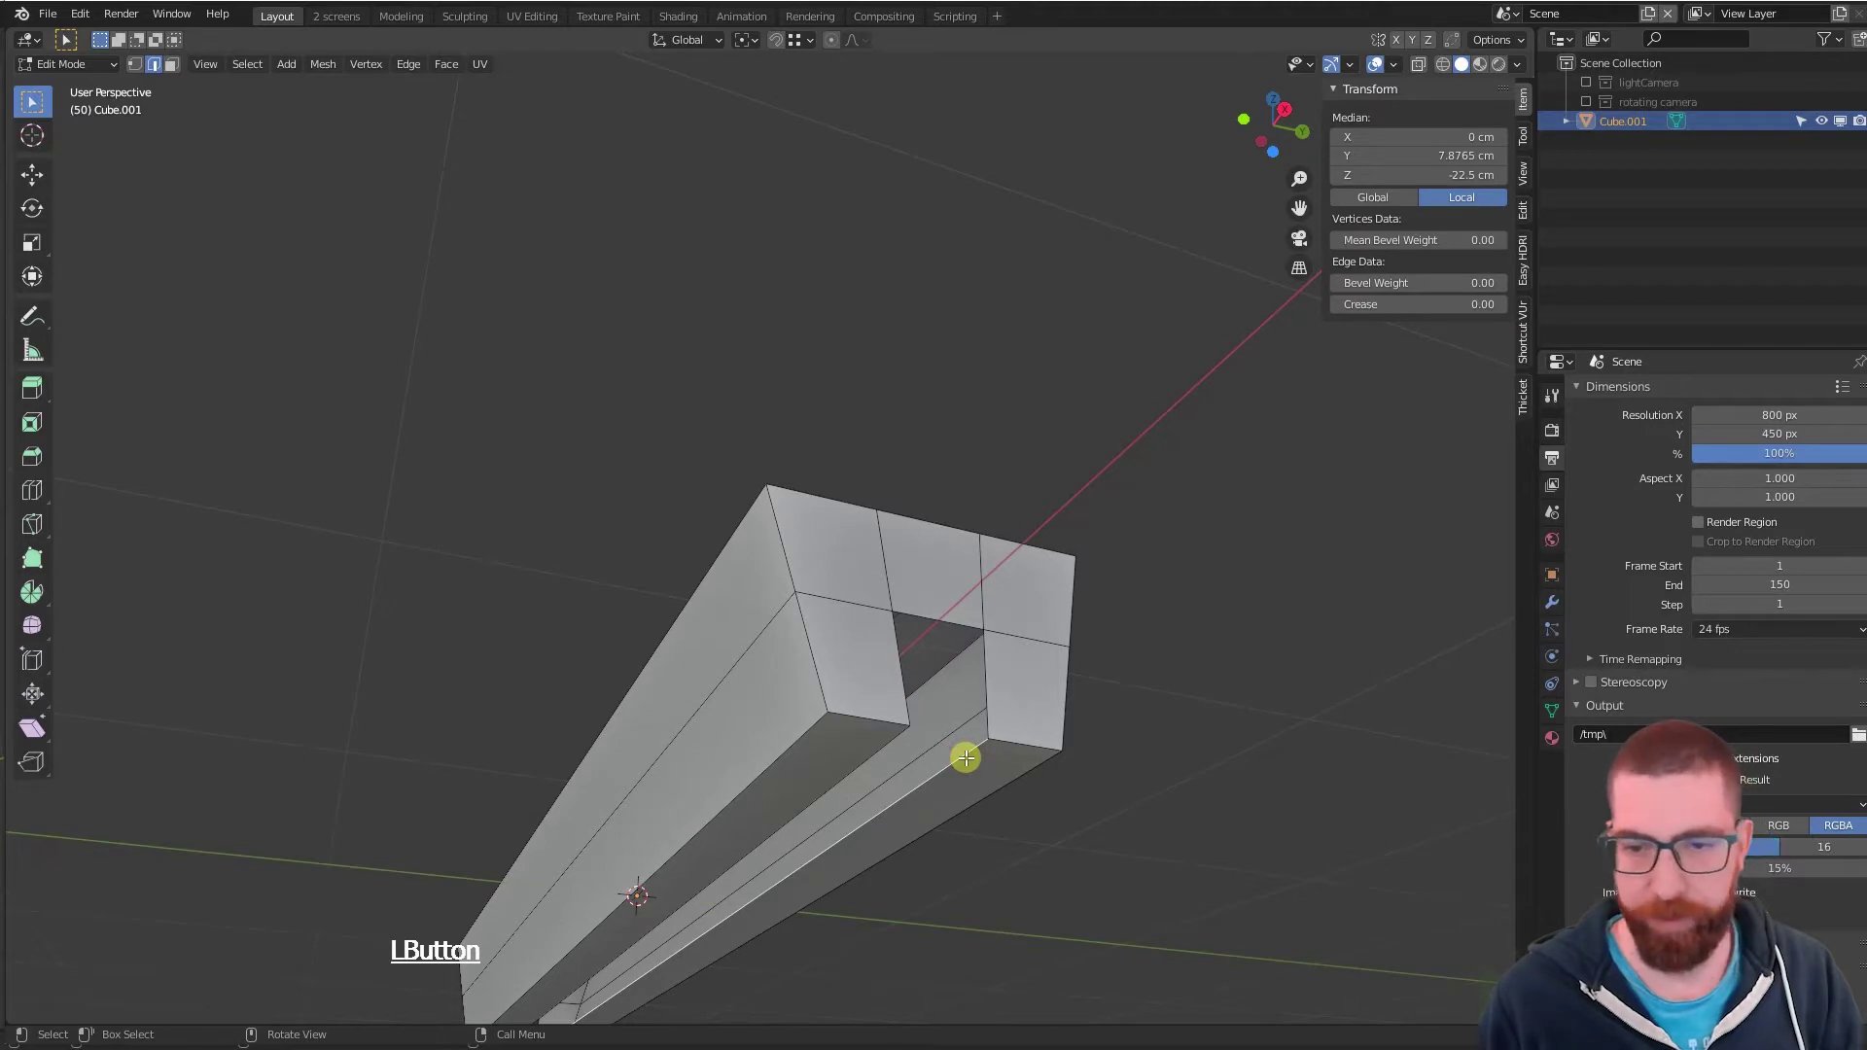
{"action": "middle_click_drag", "start_coordinate": [997, 741], "coordinate": [969, 782]}
{"action": "middle_click_drag", "start_coordinate": [917, 608], "coordinate": [998, 484]}
{"action": "key", "text": "f"}
{"action": "left_click", "coordinate": [961, 510]}
{"action": "key", "text": "Tab"}
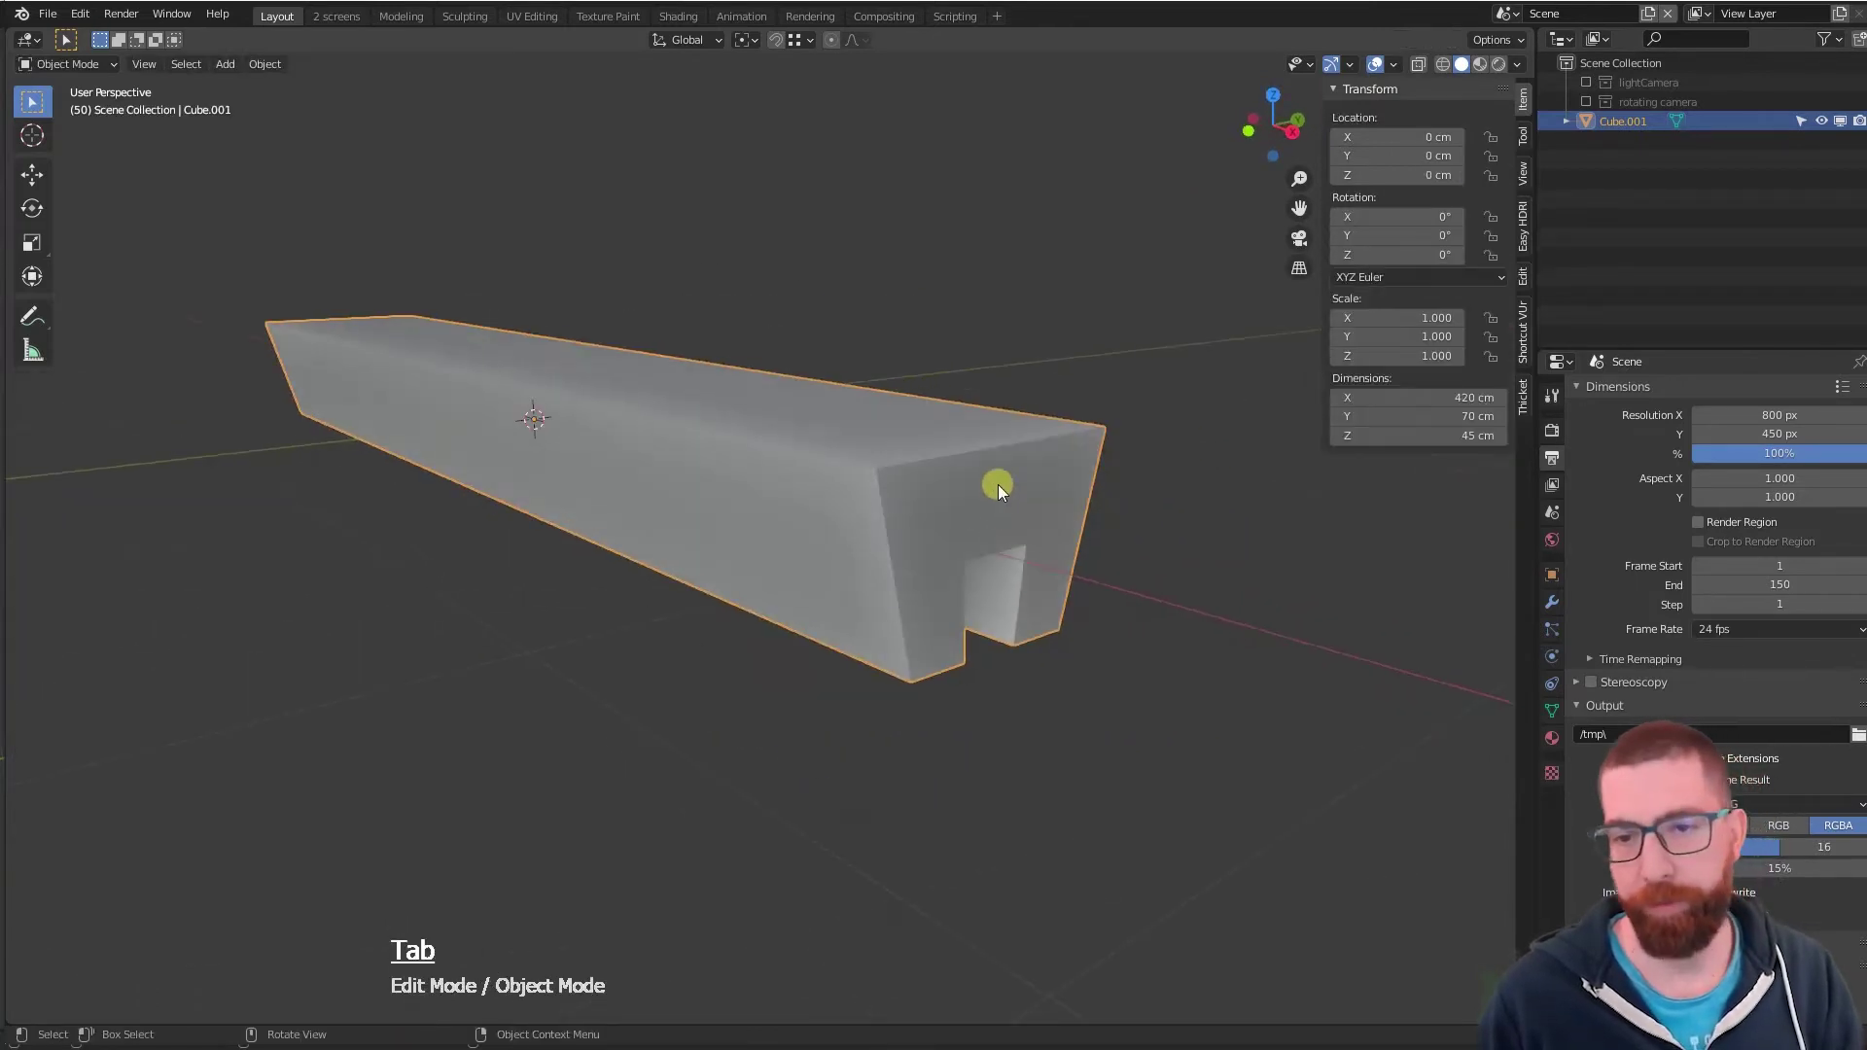
{"action": "left_click", "coordinate": [998, 484]}
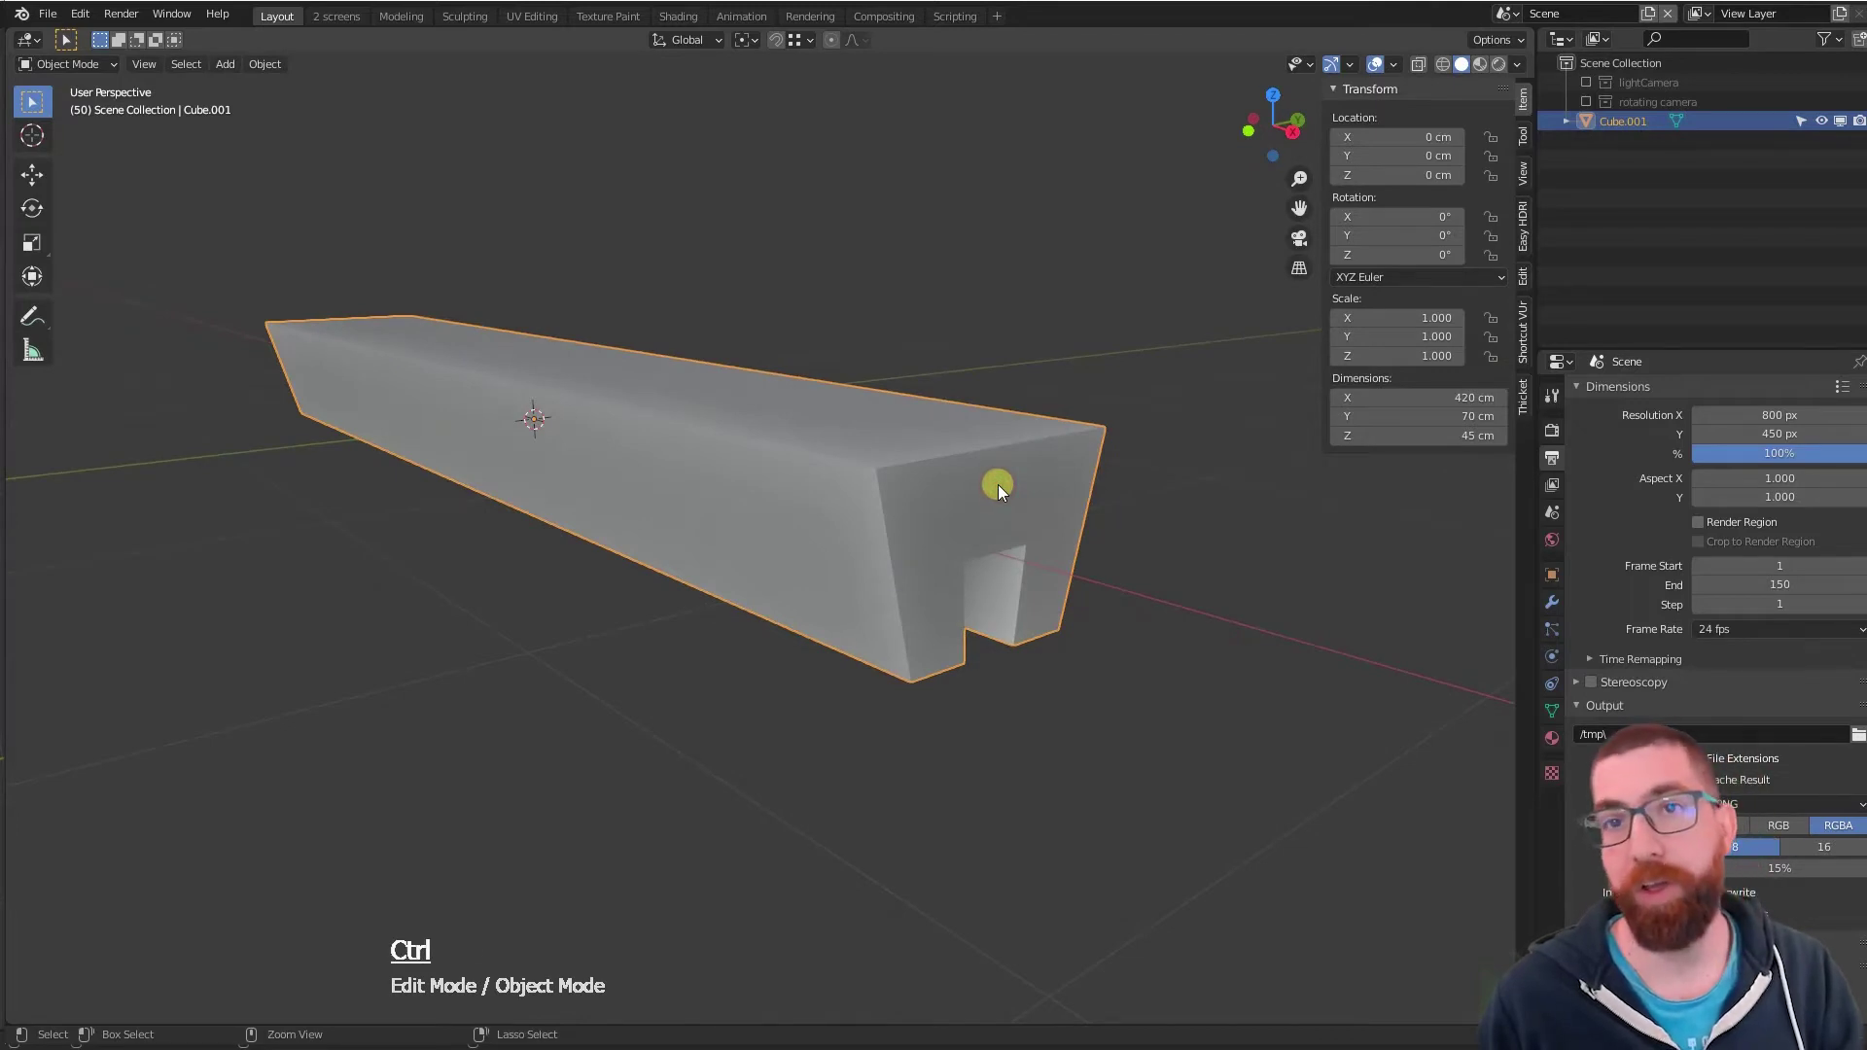
- Add a Subdivision Surface modifier at level 3 to the bench and show its modifier settings
{"action": "key", "text": "ctrl+3"}
{"action": "middle_click_drag", "start_coordinate": [998, 484], "coordinate": [875, 482]}
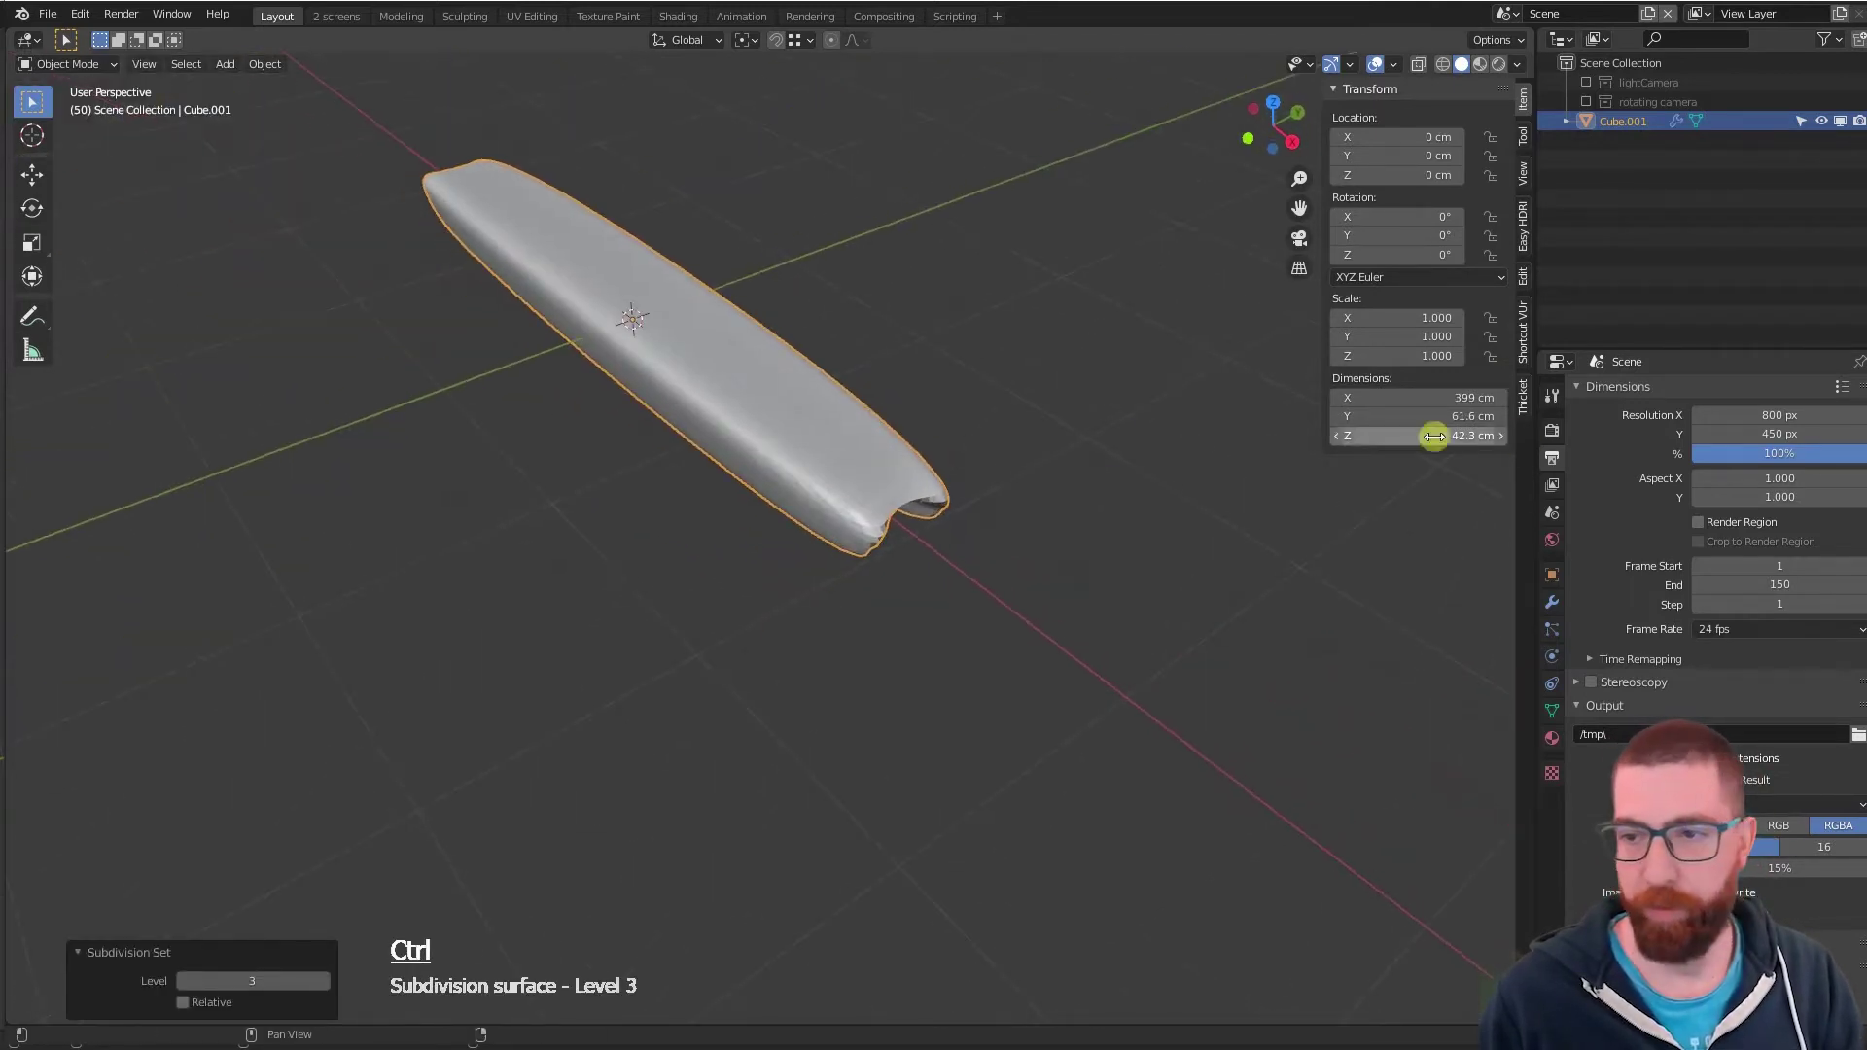
{"action": "left_click", "coordinate": [1553, 600]}
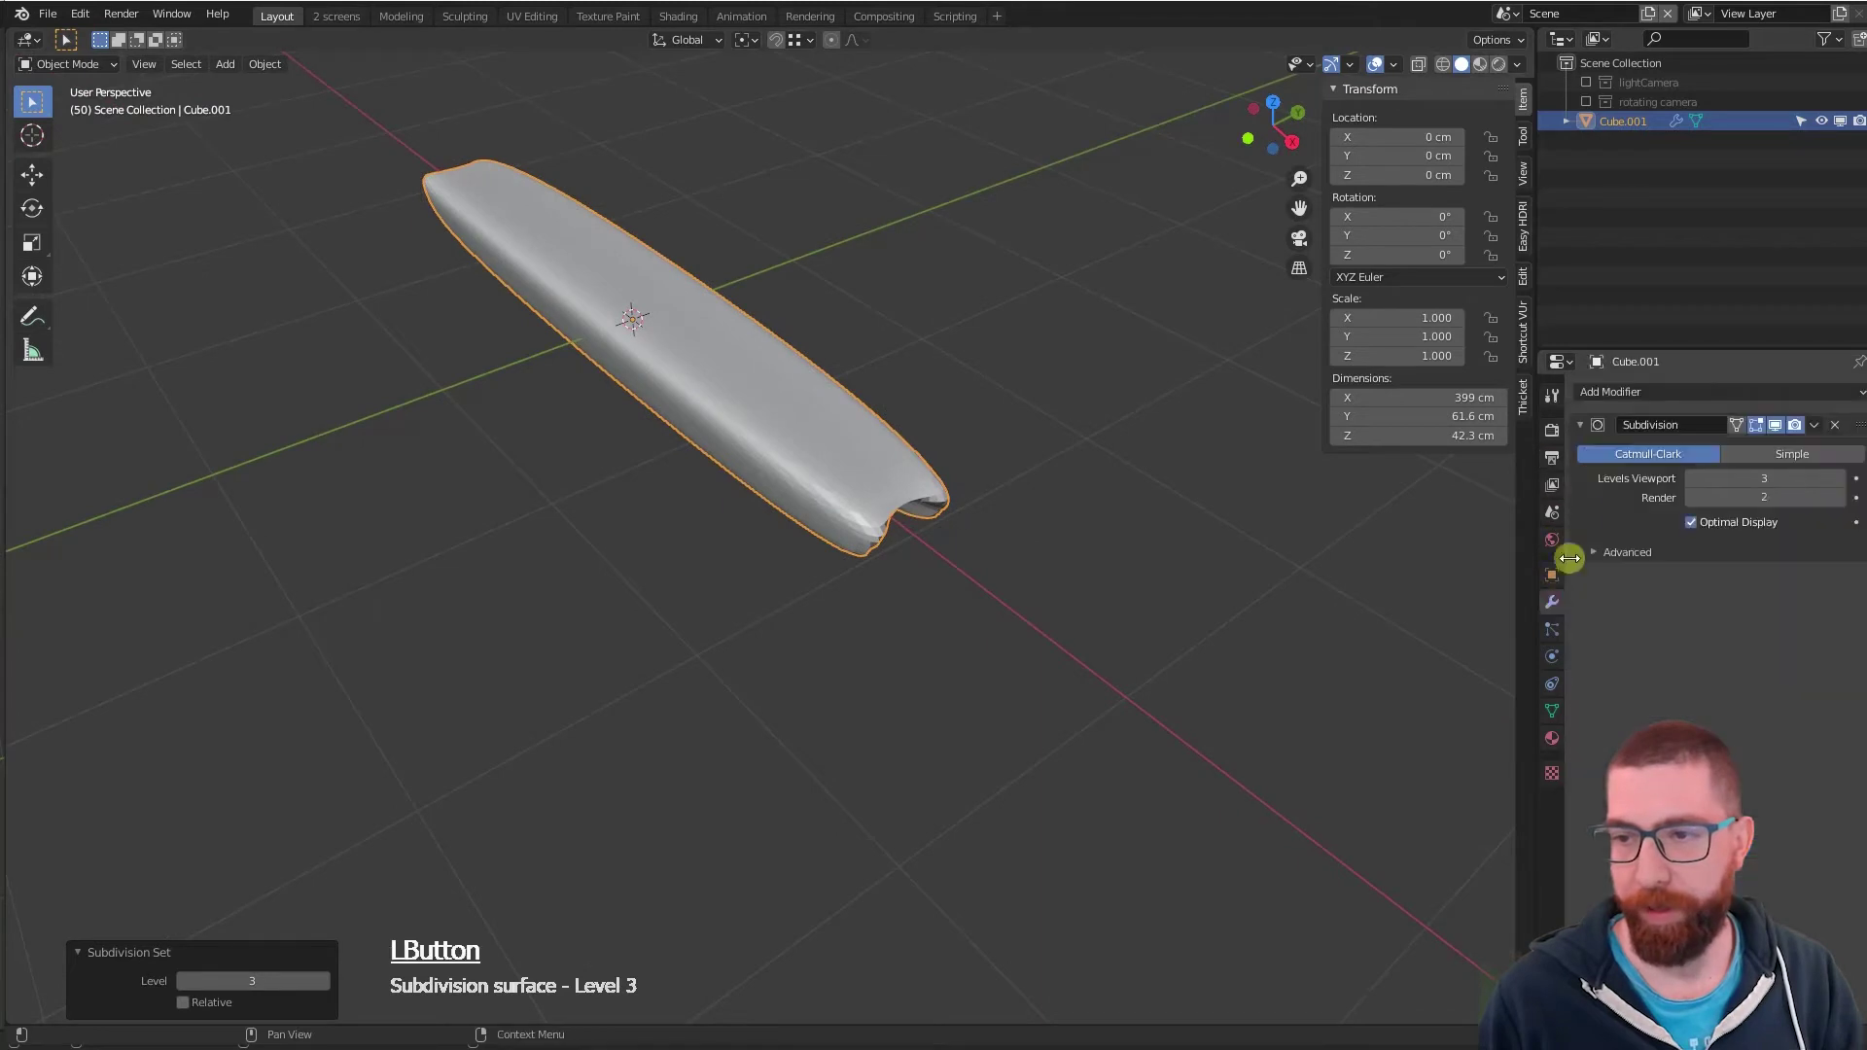
{"action": "left_click", "coordinate": [1626, 394]}
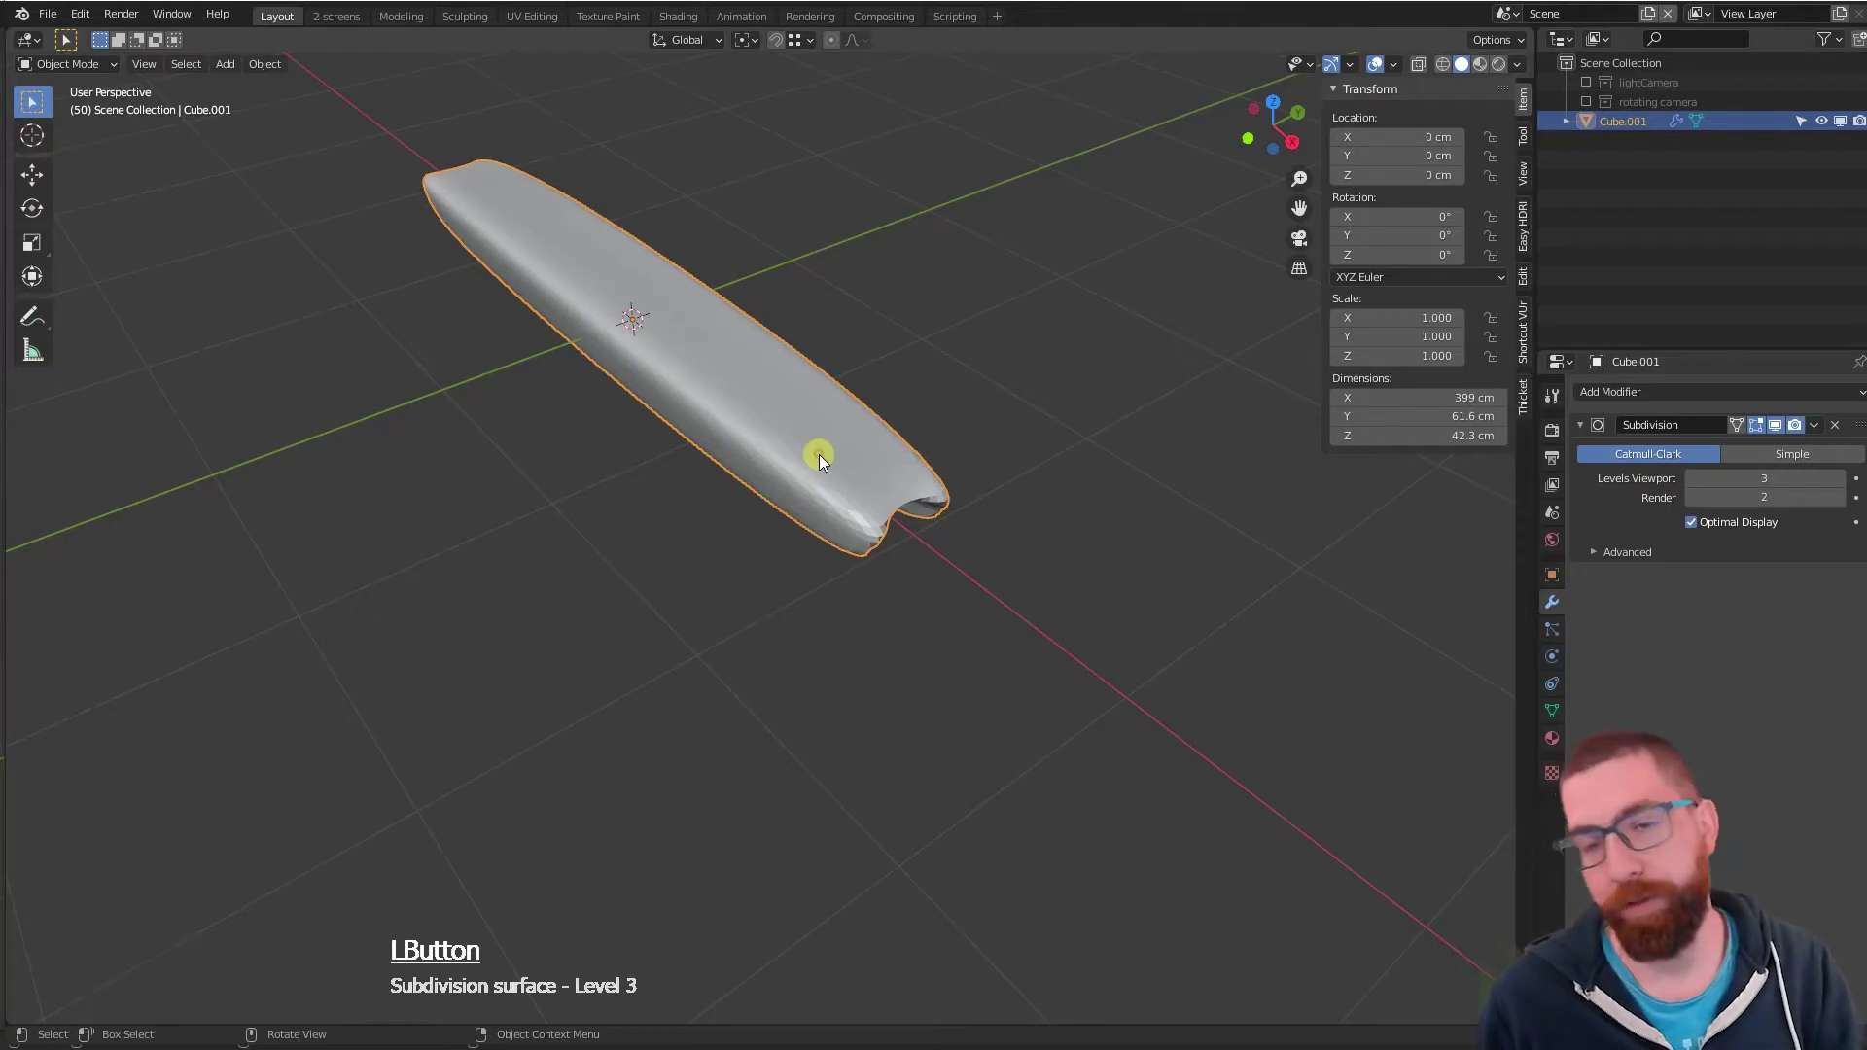
- Compare subdivision levels 1 to 5 on the bench and return to level 3
{"action": "key", "text": "ctrl"}
{"action": "key", "text": "ctrl+1"}
{"action": "key", "text": "ctrl+2"}
{"action": "key", "text": "ctrl+3"}
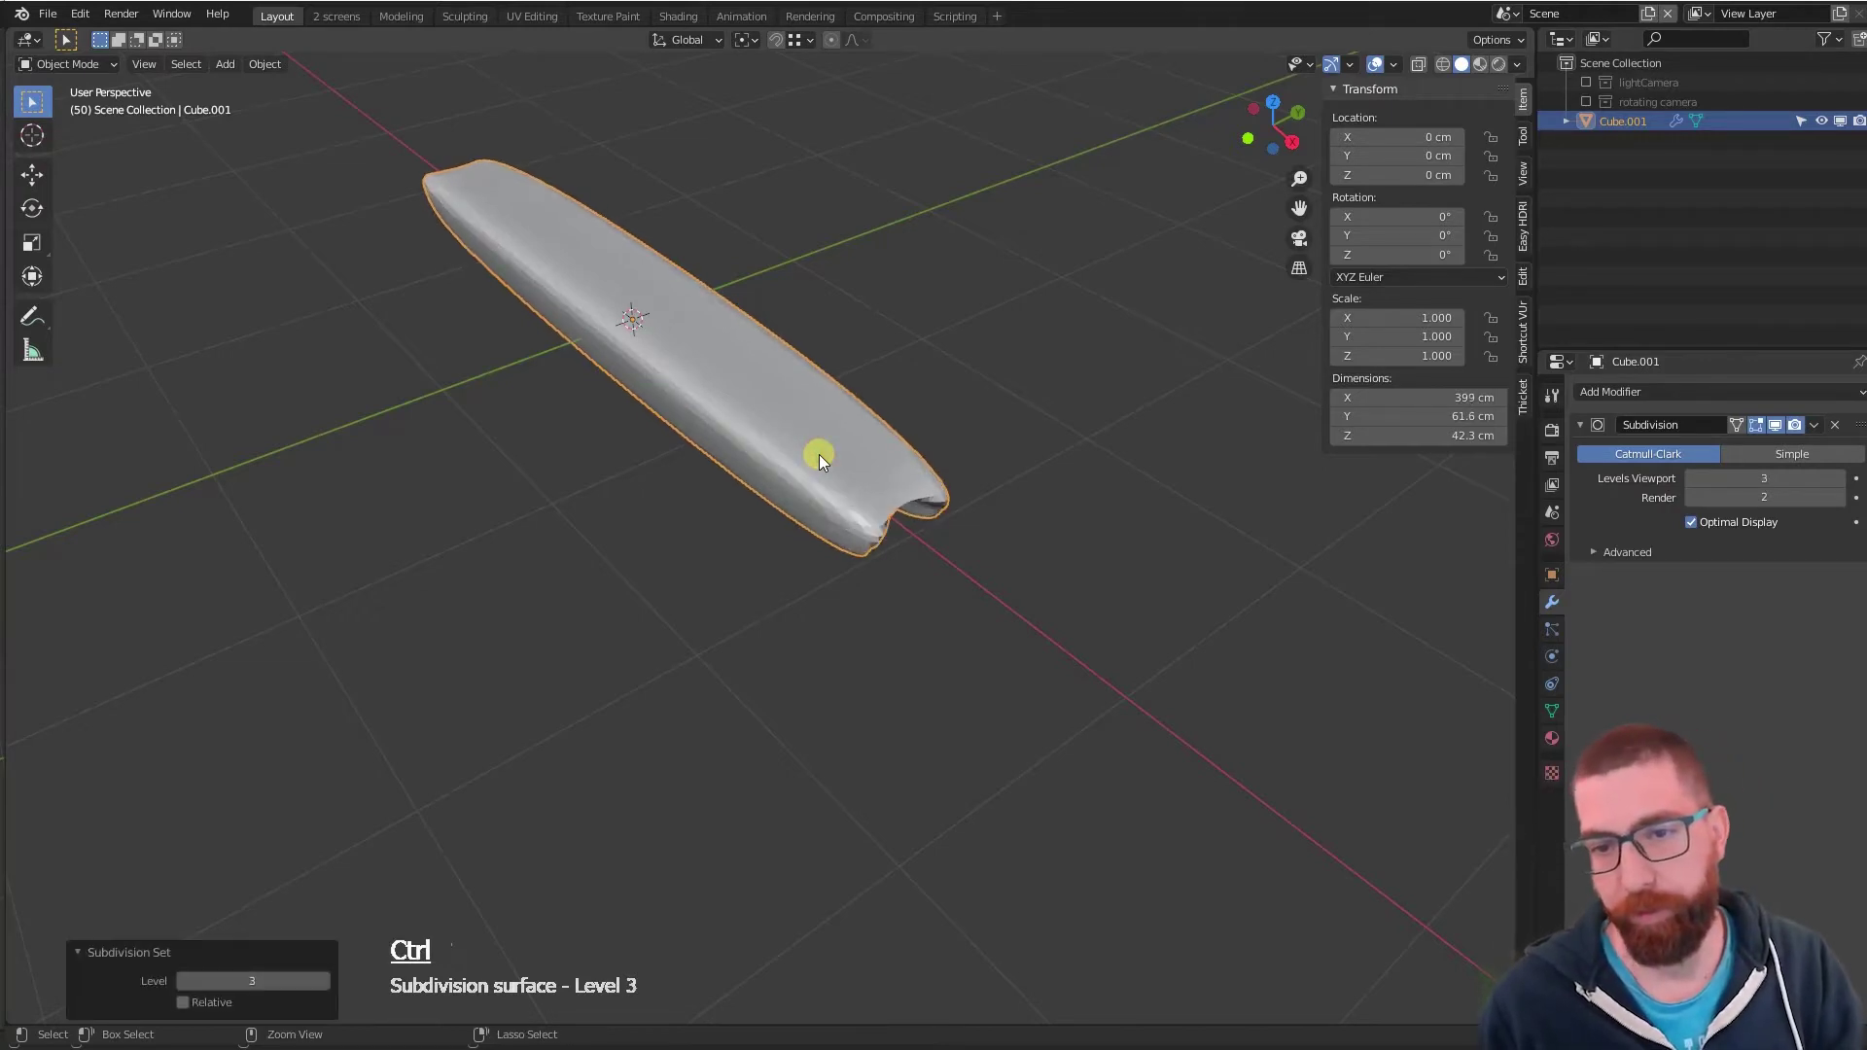
{"action": "key", "text": "ctrl+4"}
{"action": "key", "text": "ctrl+5"}
{"action": "scroll", "coordinate": [913, 518], "scroll_direction": "up", "scroll_amount": 5}
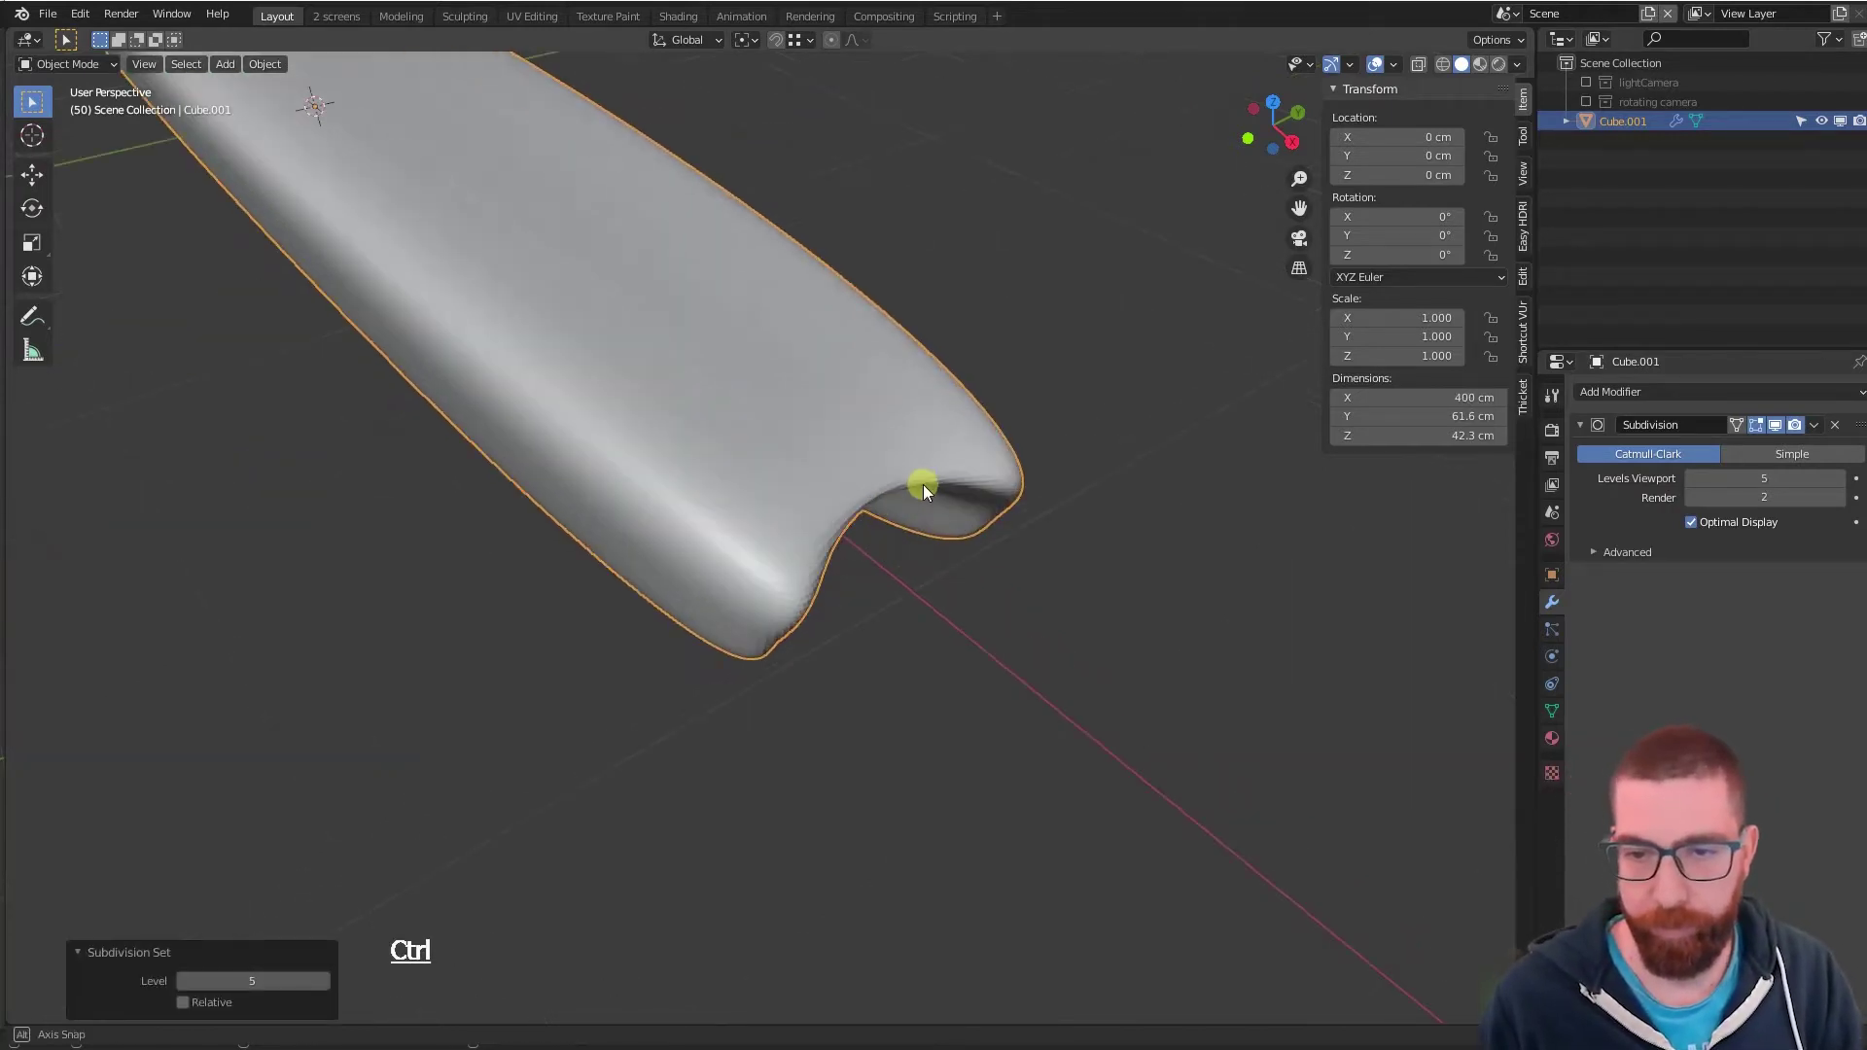
{"action": "key", "text": "ctrl+3"}
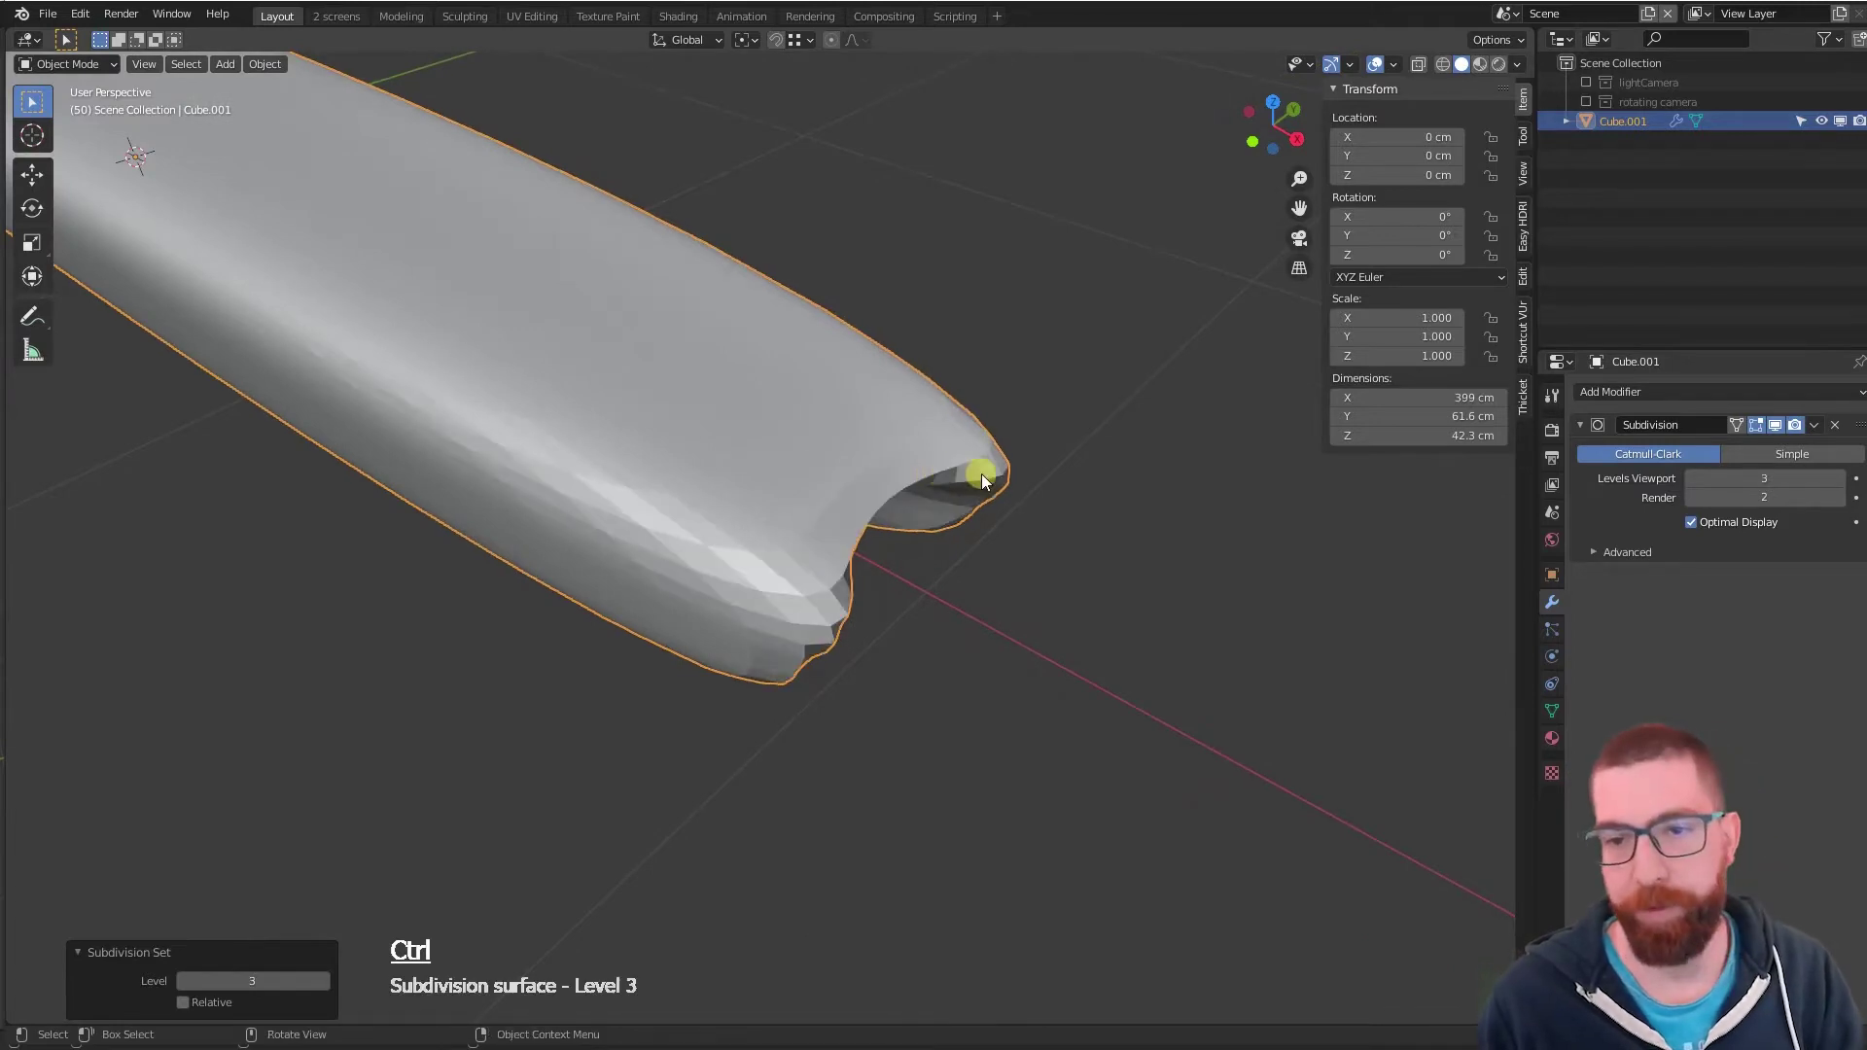
{"action": "scroll", "coordinate": [982, 475], "scroll_direction": "down", "scroll_amount": 6}
{"action": "scroll", "coordinate": [932, 473], "scroll_direction": "up", "scroll_amount": 2}
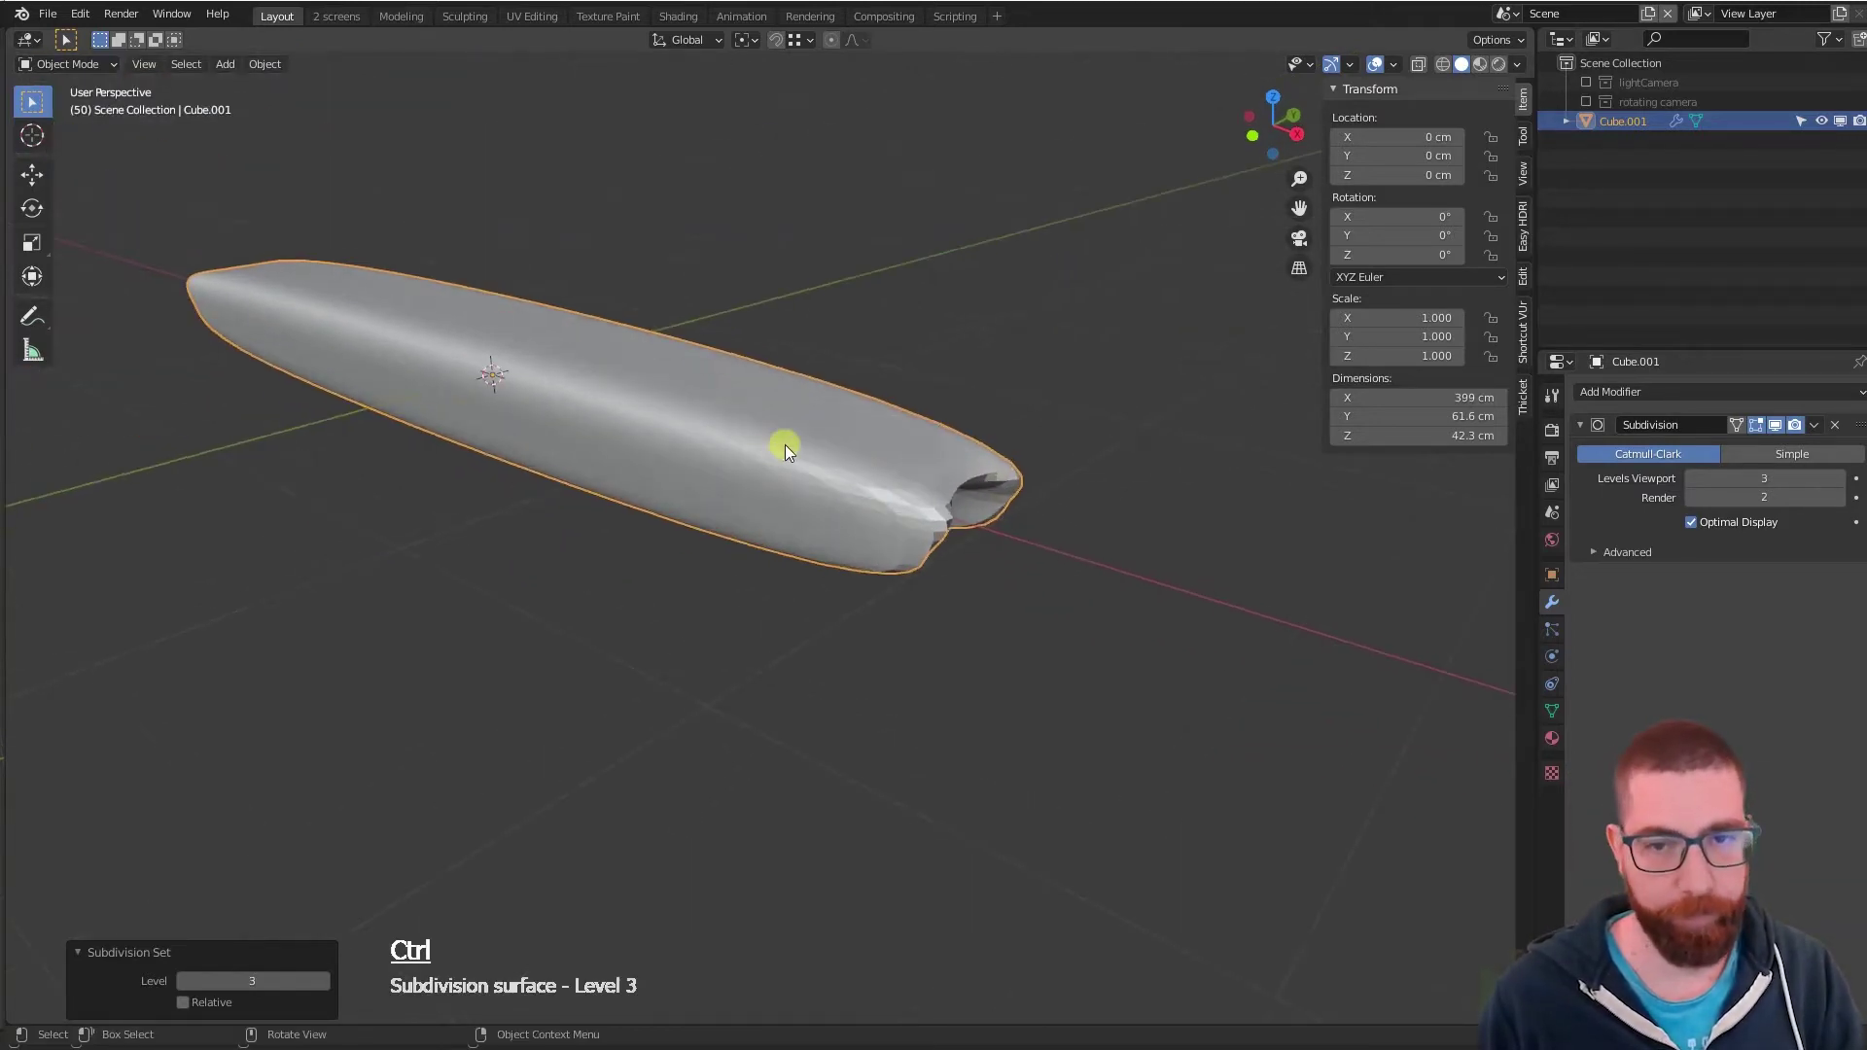
- Edit the bench mesh in face selection mode and select all five faces of one end
{"action": "left_click", "coordinate": [785, 446]}
{"action": "middle_click_drag", "start_coordinate": [785, 445], "coordinate": [996, 399]}
{"action": "key", "text": "Tab"}
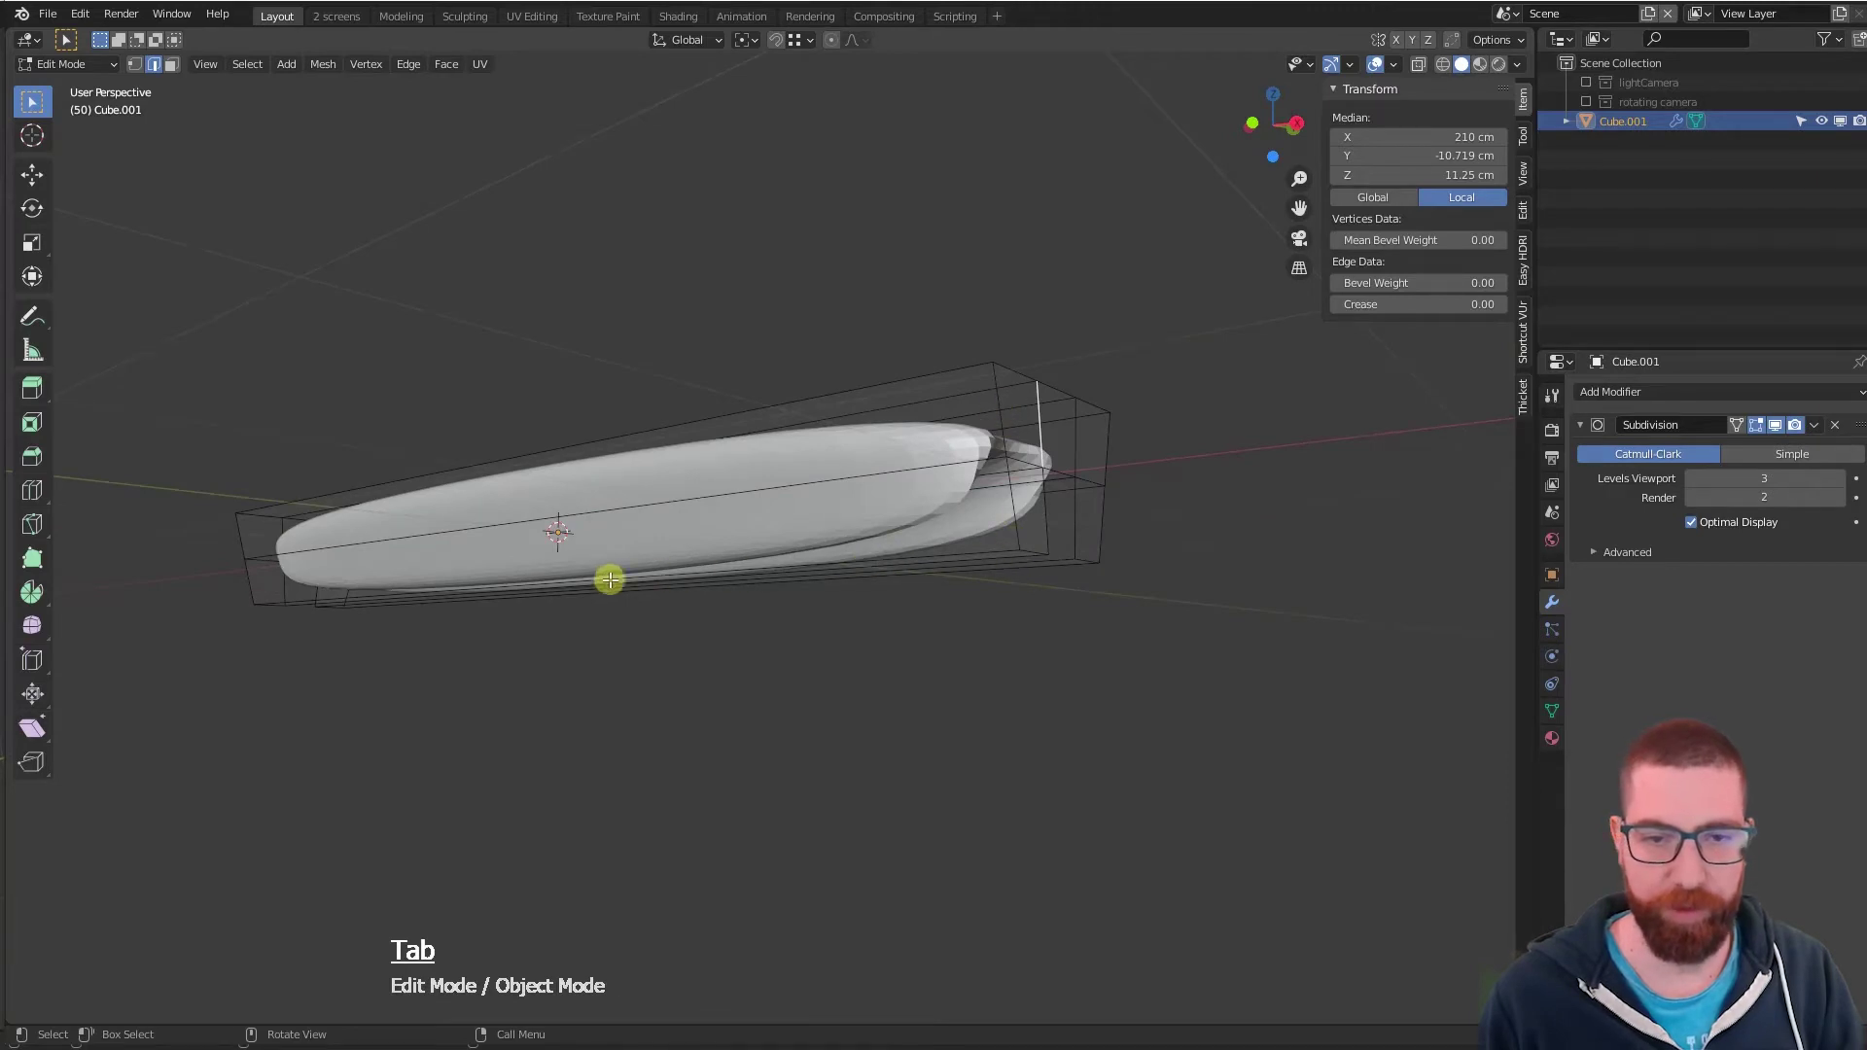
{"action": "middle_click_drag", "start_coordinate": [613, 580], "coordinate": [470, 596]}
{"action": "scroll", "coordinate": [817, 563], "scroll_direction": "up", "scroll_amount": 3}
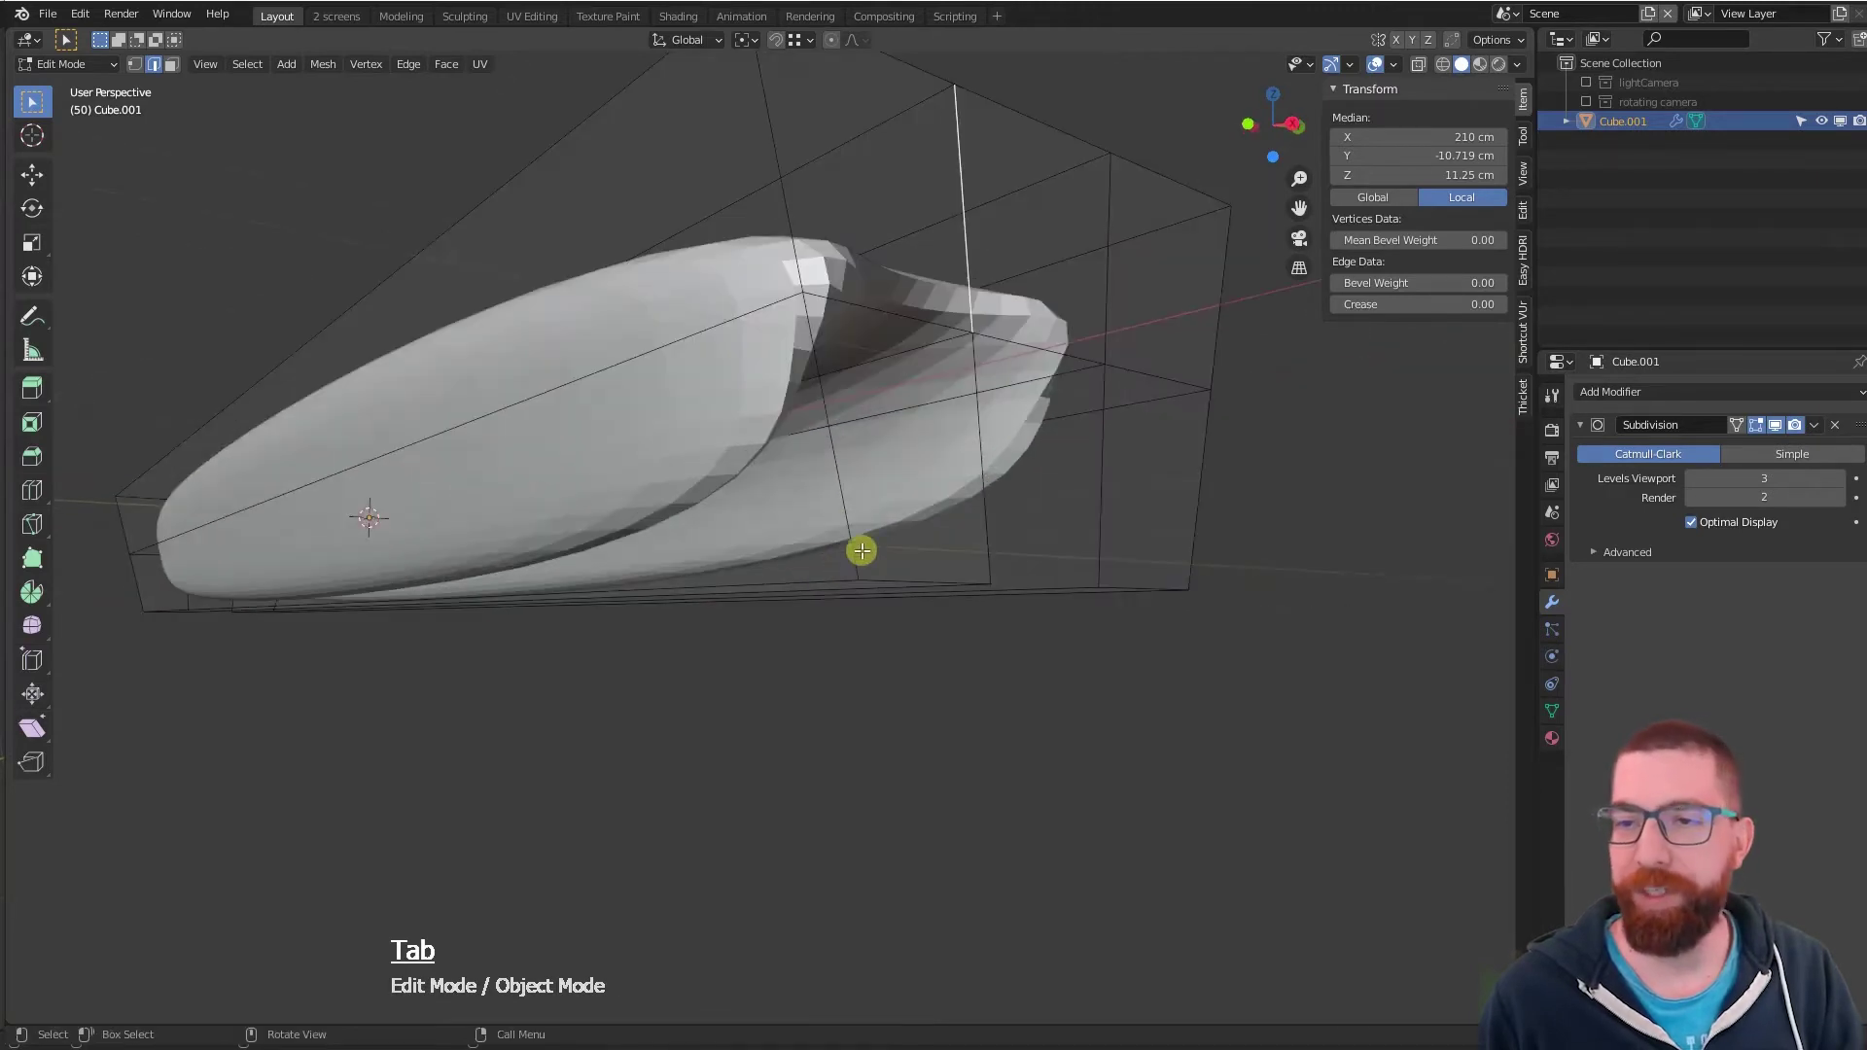
{"action": "middle_click_drag", "start_coordinate": [864, 542], "coordinate": [954, 465]}
{"action": "scroll", "coordinate": [861, 502], "scroll_direction": "down", "scroll_amount": 1}
{"action": "scroll", "coordinate": [864, 501], "scroll_direction": "up", "scroll_amount": 1}
{"action": "key", "text": "3"}
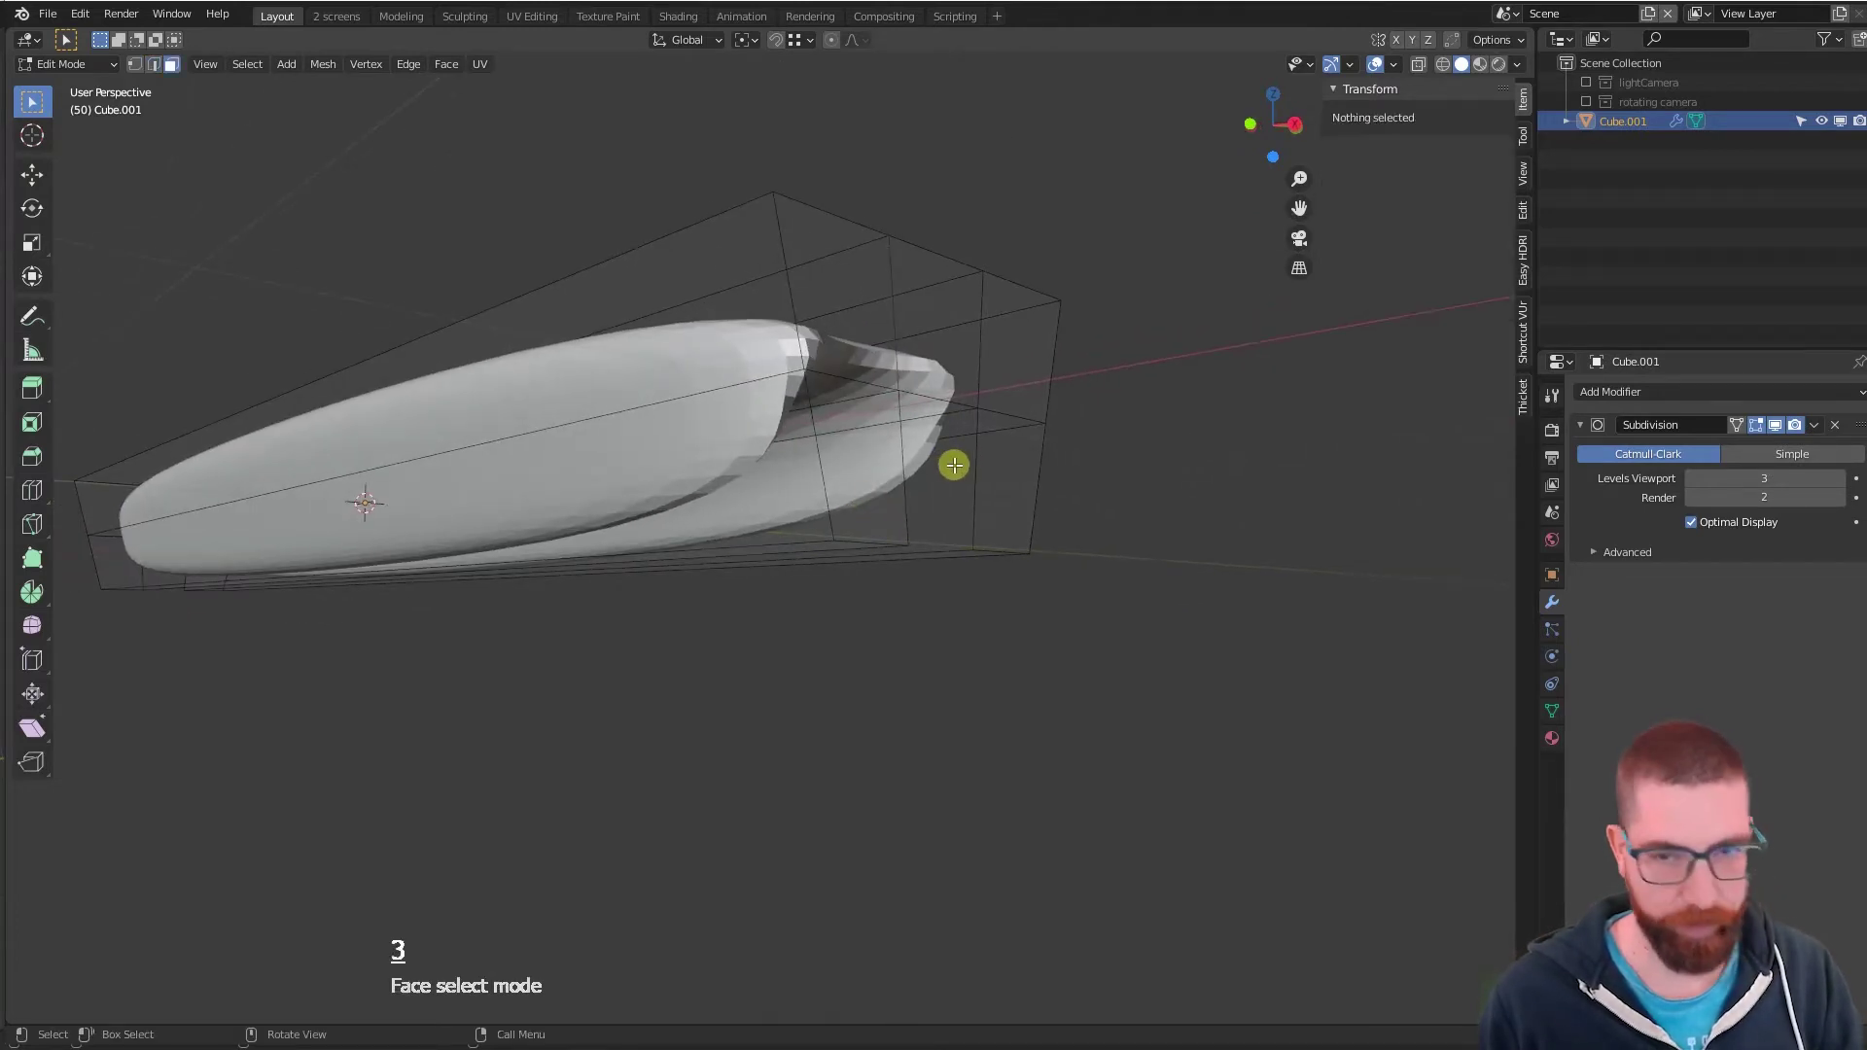
{"action": "left_click", "coordinate": [846, 328]}
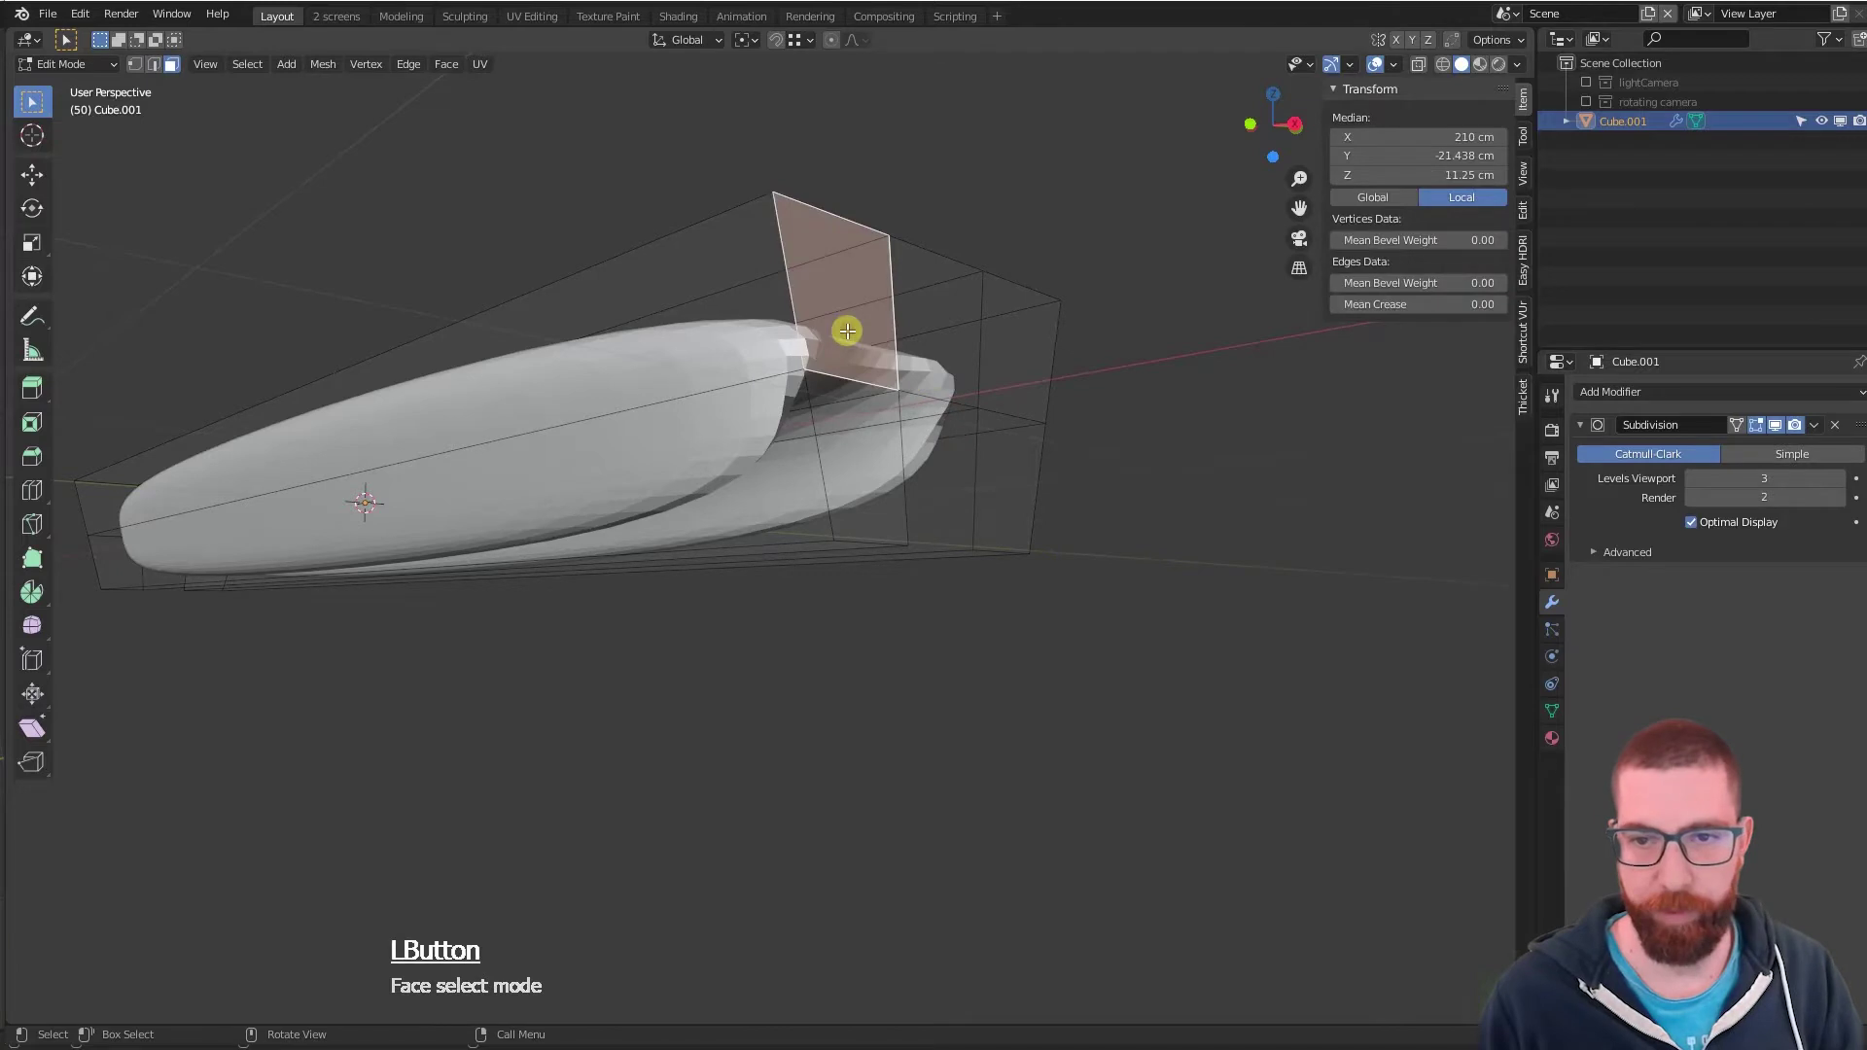
{"action": "left_click", "coordinate": [1002, 467], "text": "ctrl"}
{"action": "left_click", "coordinate": [860, 479], "text": "shift"}
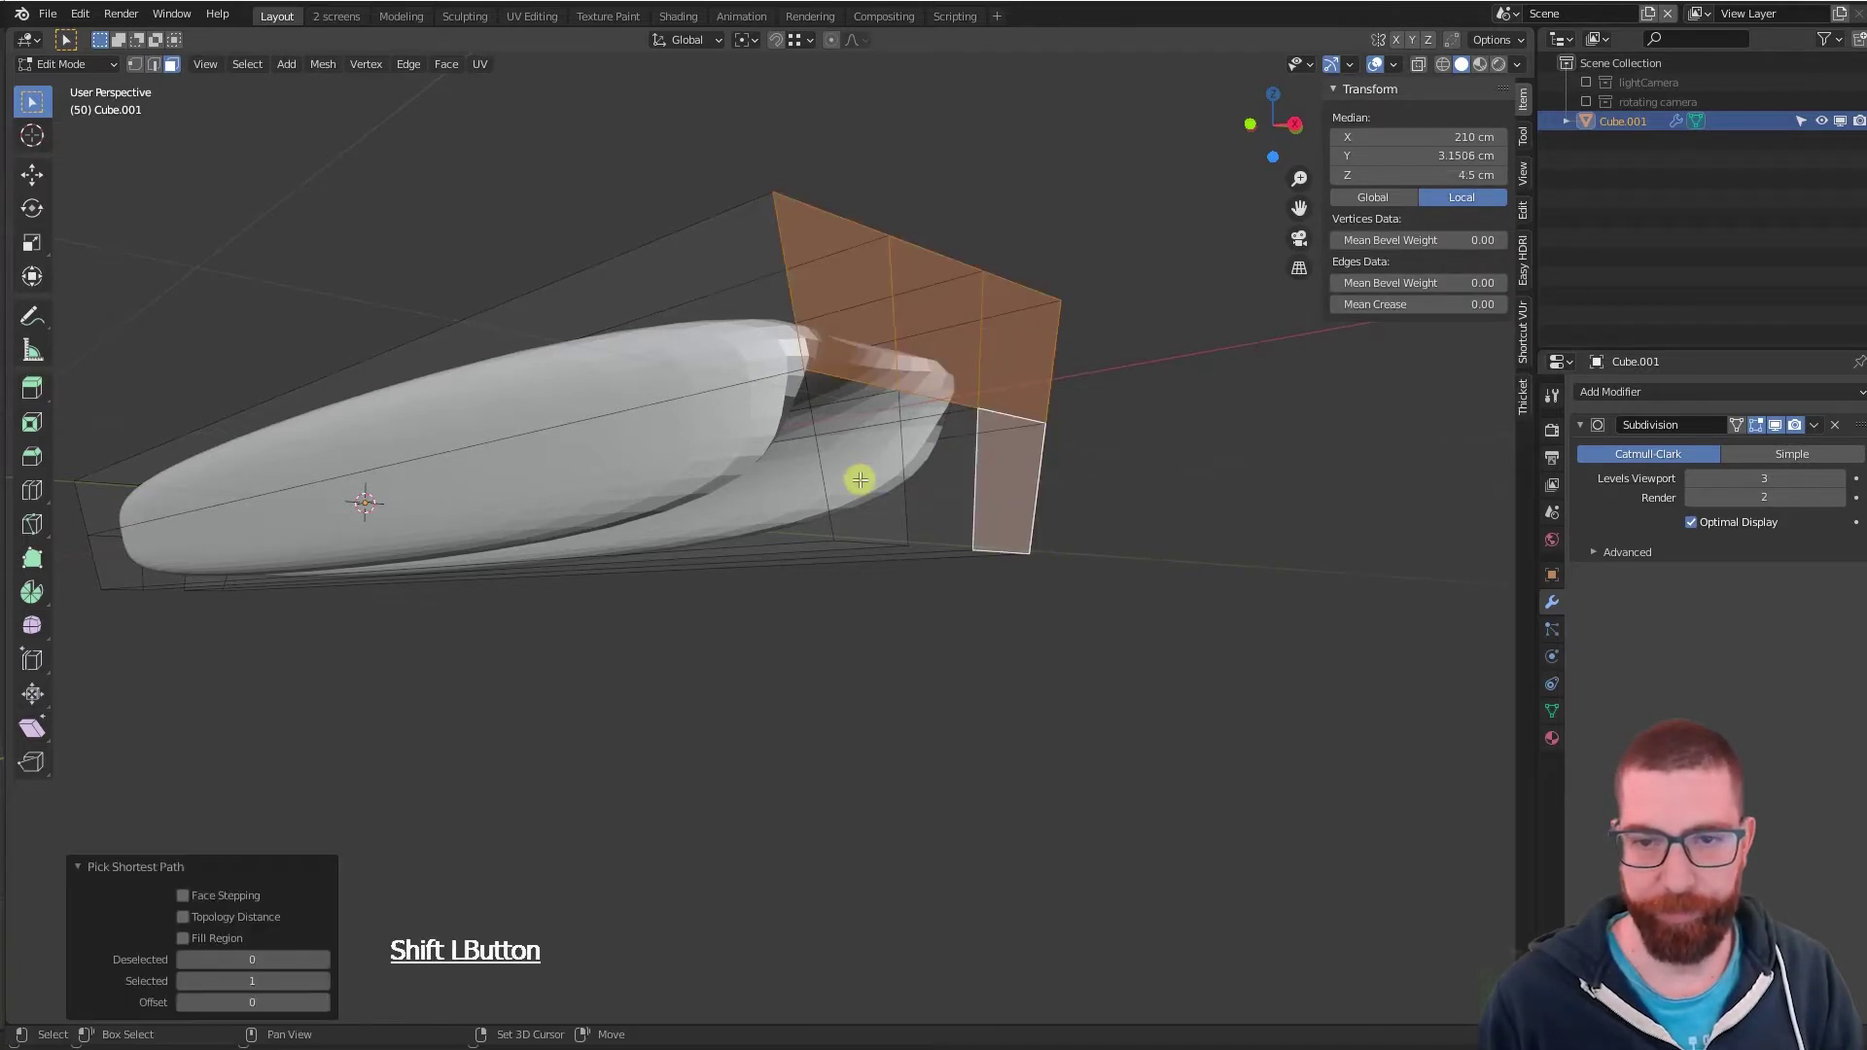
- Add the two long underside faces and the five faces of the opposite end to the selection
{"action": "scroll", "coordinate": [941, 376], "scroll_direction": "down", "scroll_amount": 1}
{"action": "middle_click_drag", "start_coordinate": [938, 447], "coordinate": [962, 392]}
{"action": "left_click", "coordinate": [916, 416], "text": "shift"}
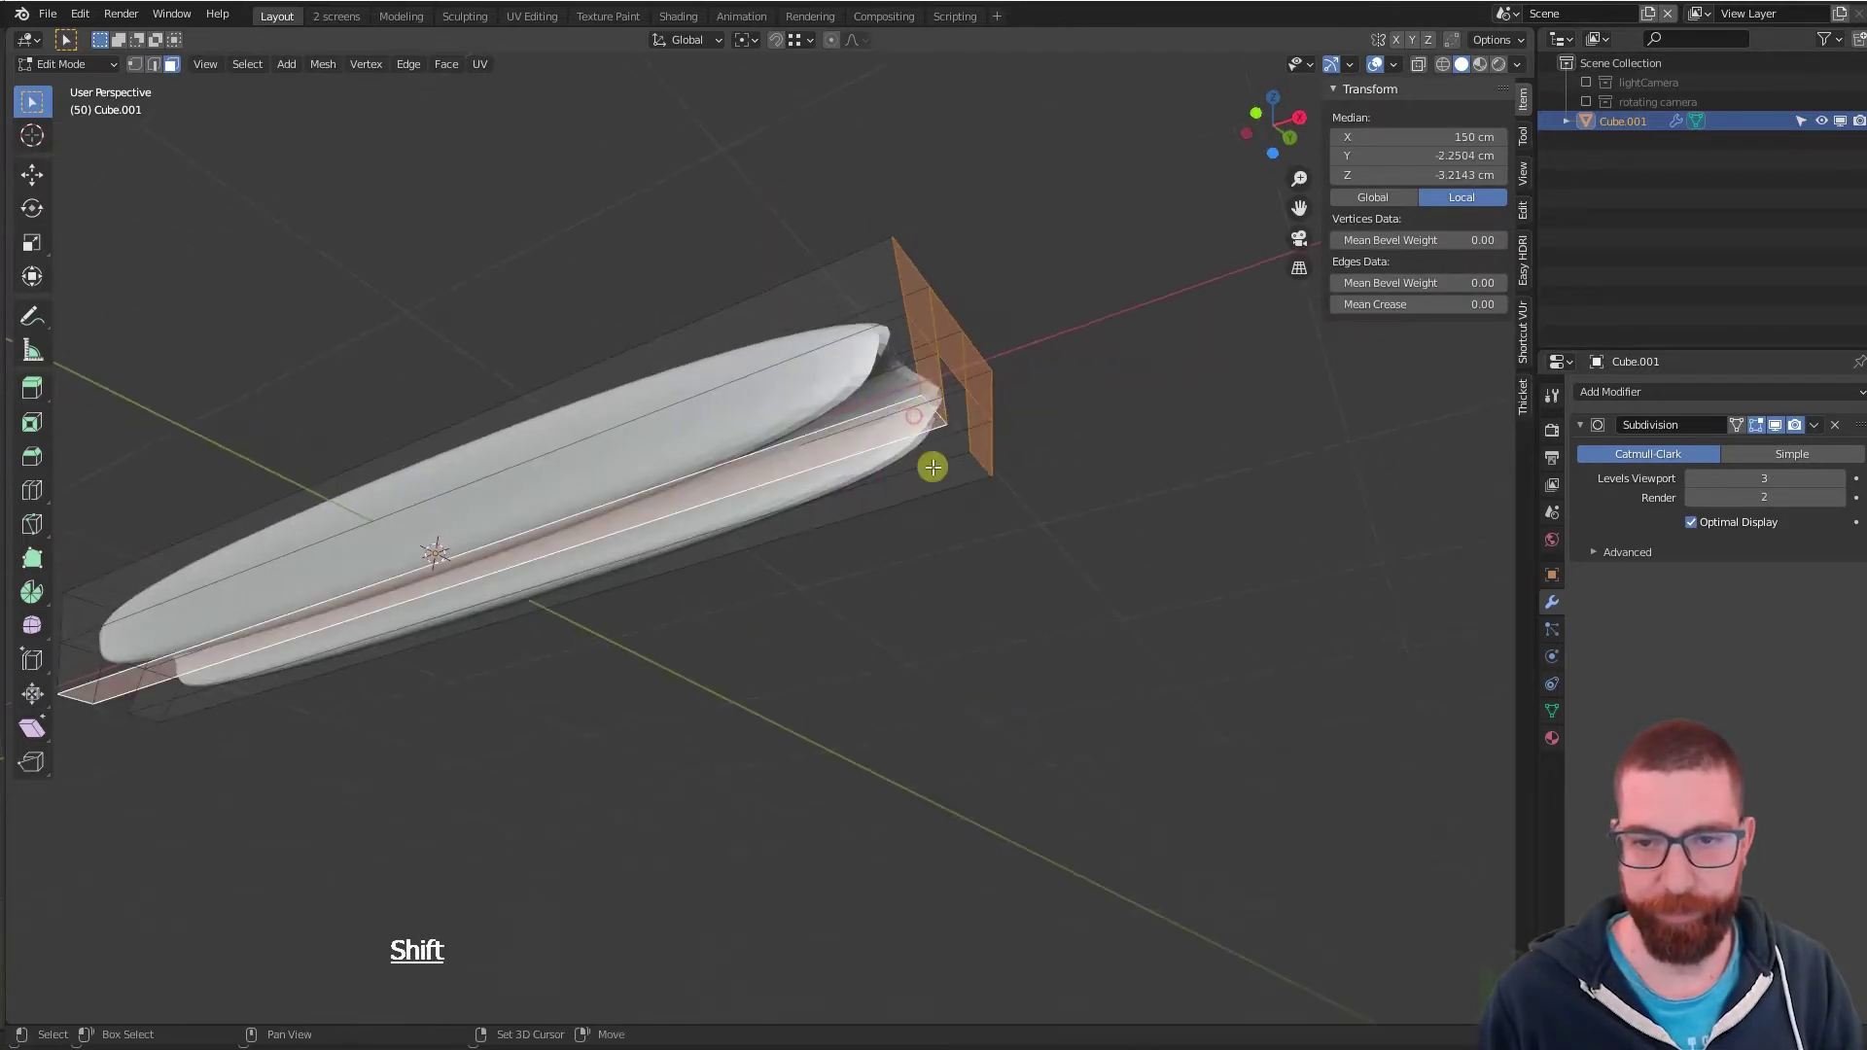
{"action": "middle_click_drag", "start_coordinate": [933, 463], "coordinate": [895, 575]}
{"action": "left_click", "coordinate": [896, 569], "text": "shift"}
{"action": "left_click", "coordinate": [972, 470], "text": "shift"}
{"action": "left_click", "coordinate": [971, 470], "text": "shift"}
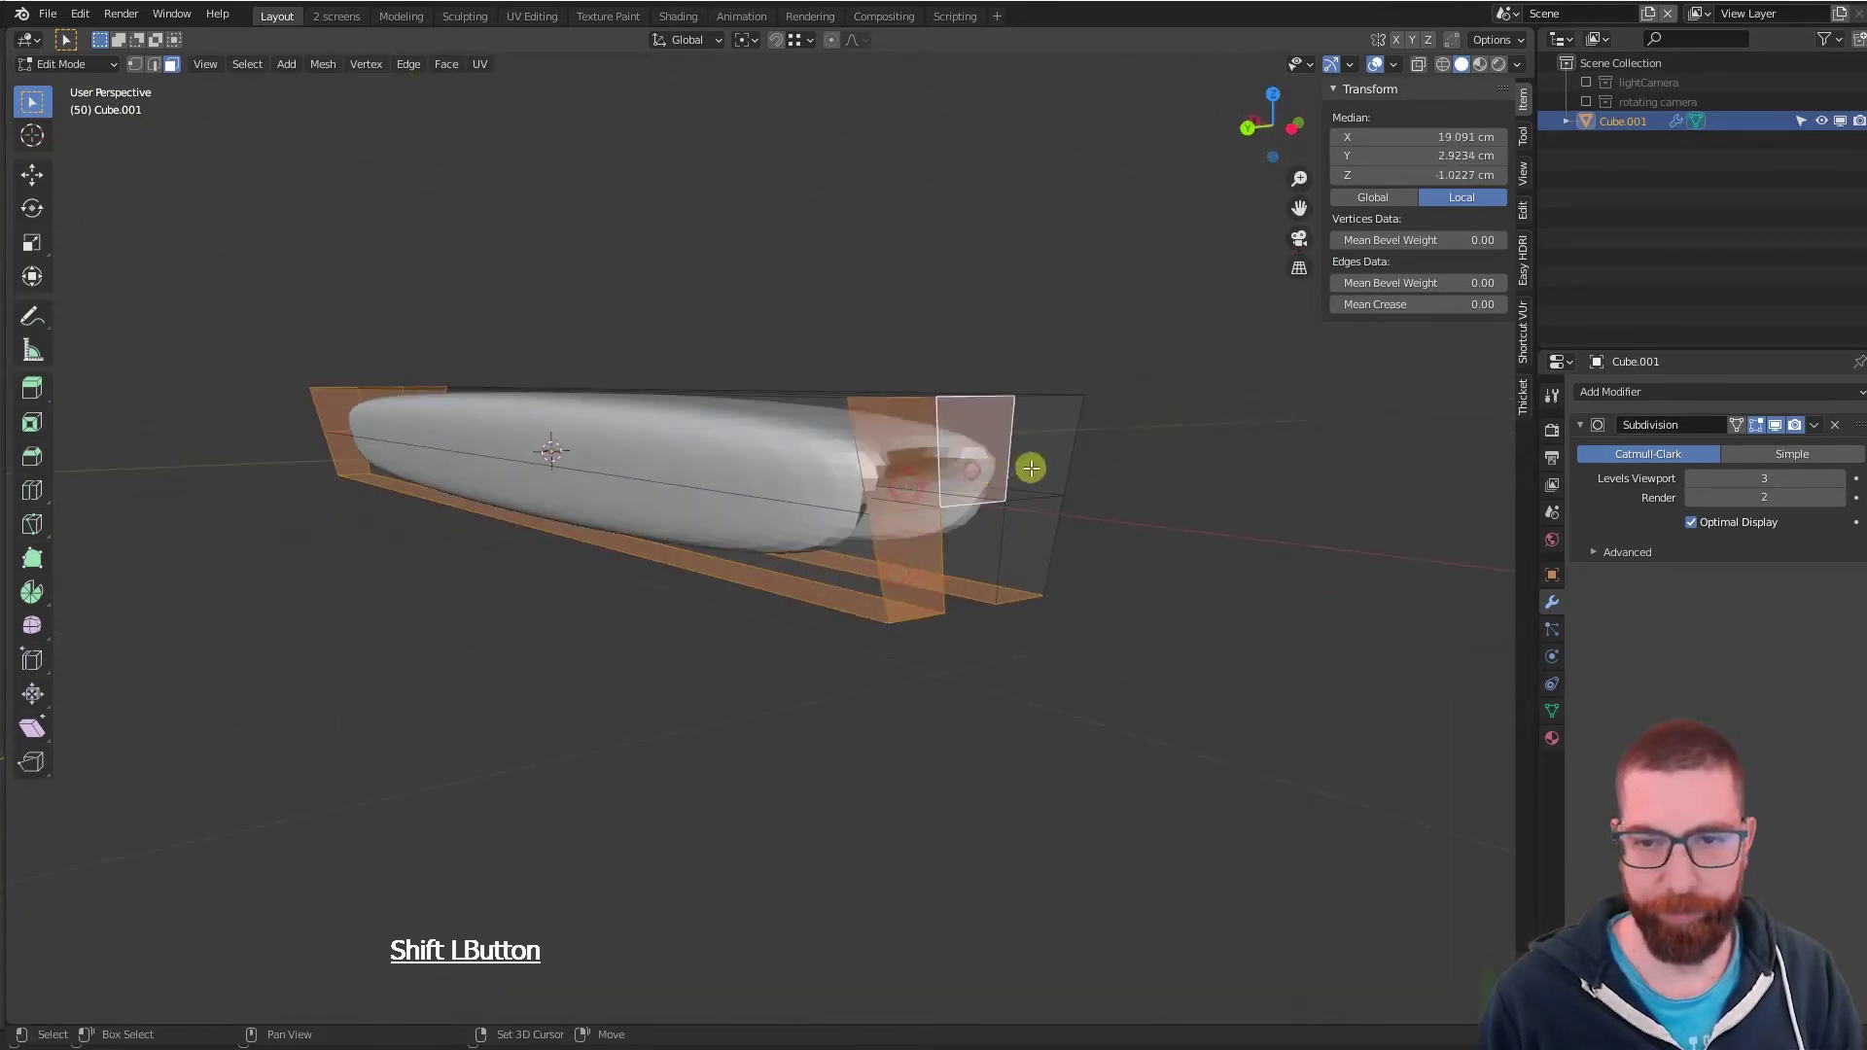
{"action": "left_click", "coordinate": [1029, 469], "text": "shift"}
{"action": "left_click", "coordinate": [1022, 522], "text": "shift"}
{"action": "middle_click_drag", "start_coordinate": [1022, 524], "coordinate": [982, 526]}
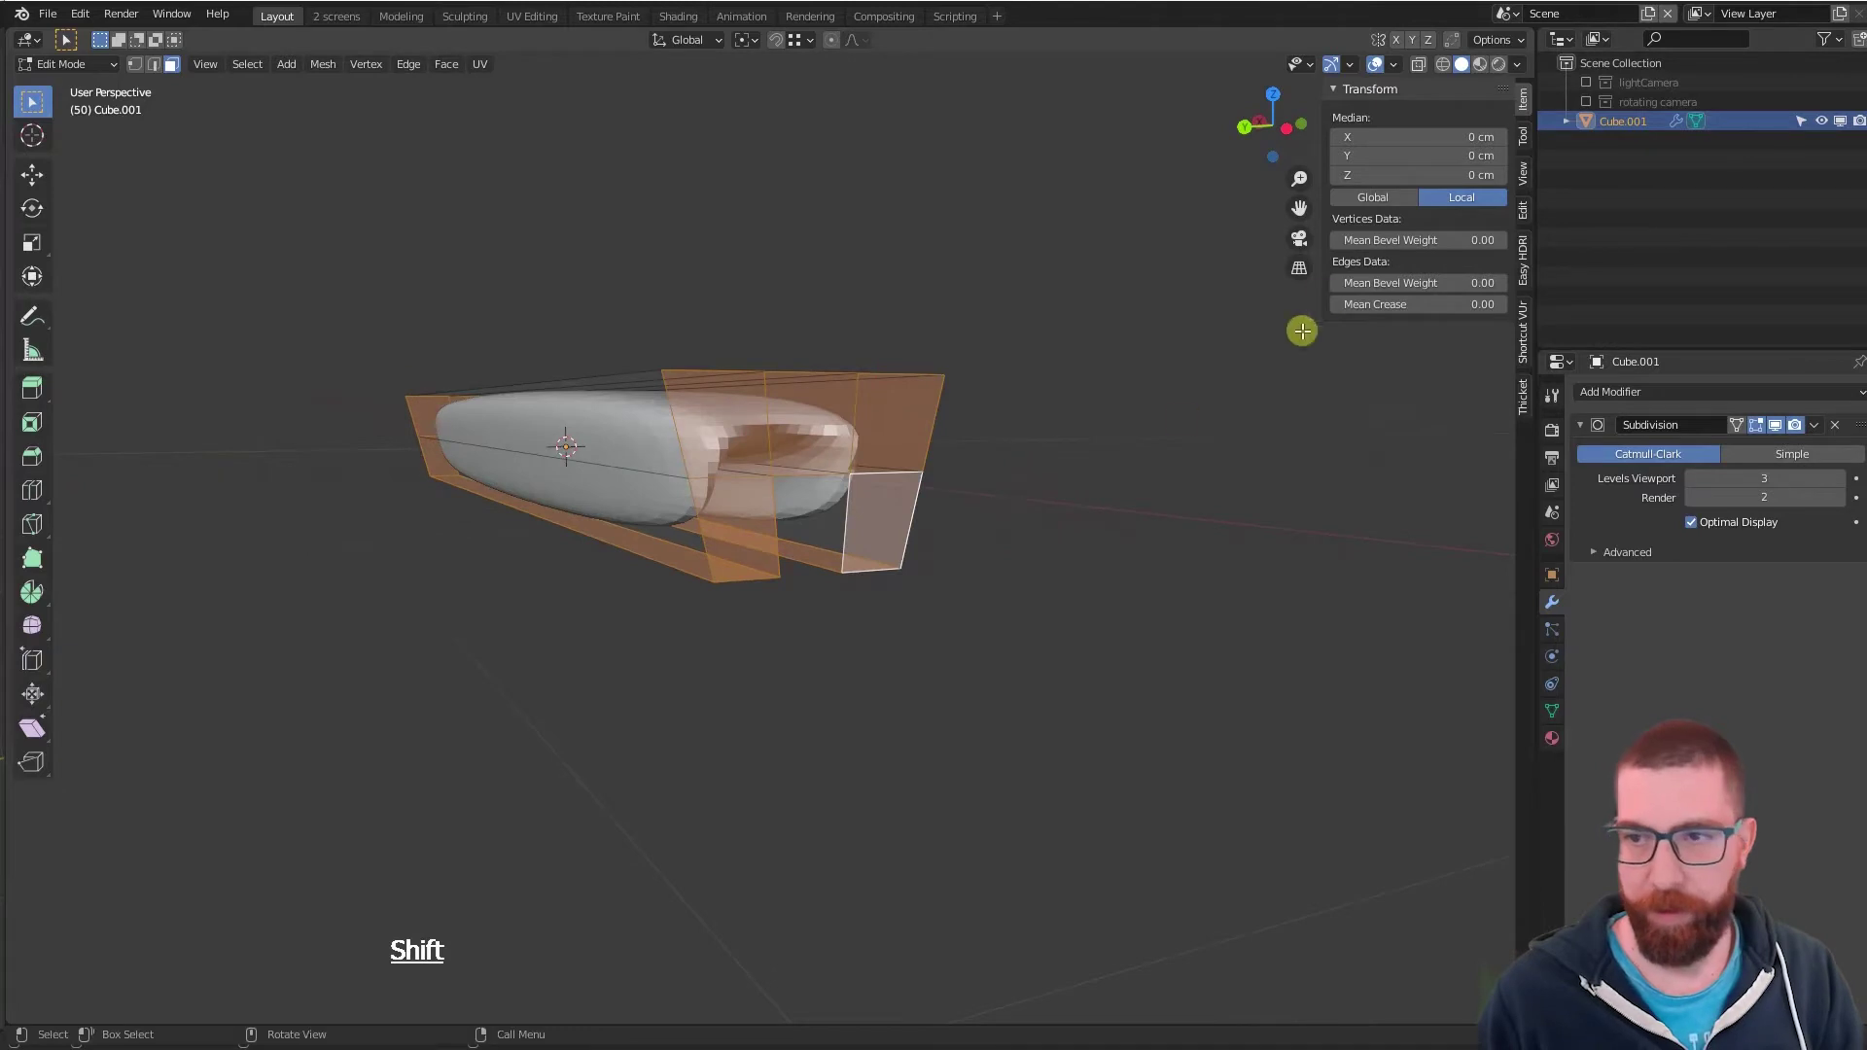
- Try a mean crease of 1.00 on the edges of all selected faces, inspect the bench end, and undo the crease
{"action": "left_click_drag", "start_coordinate": [1421, 304], "coordinate": [1533, 292]}
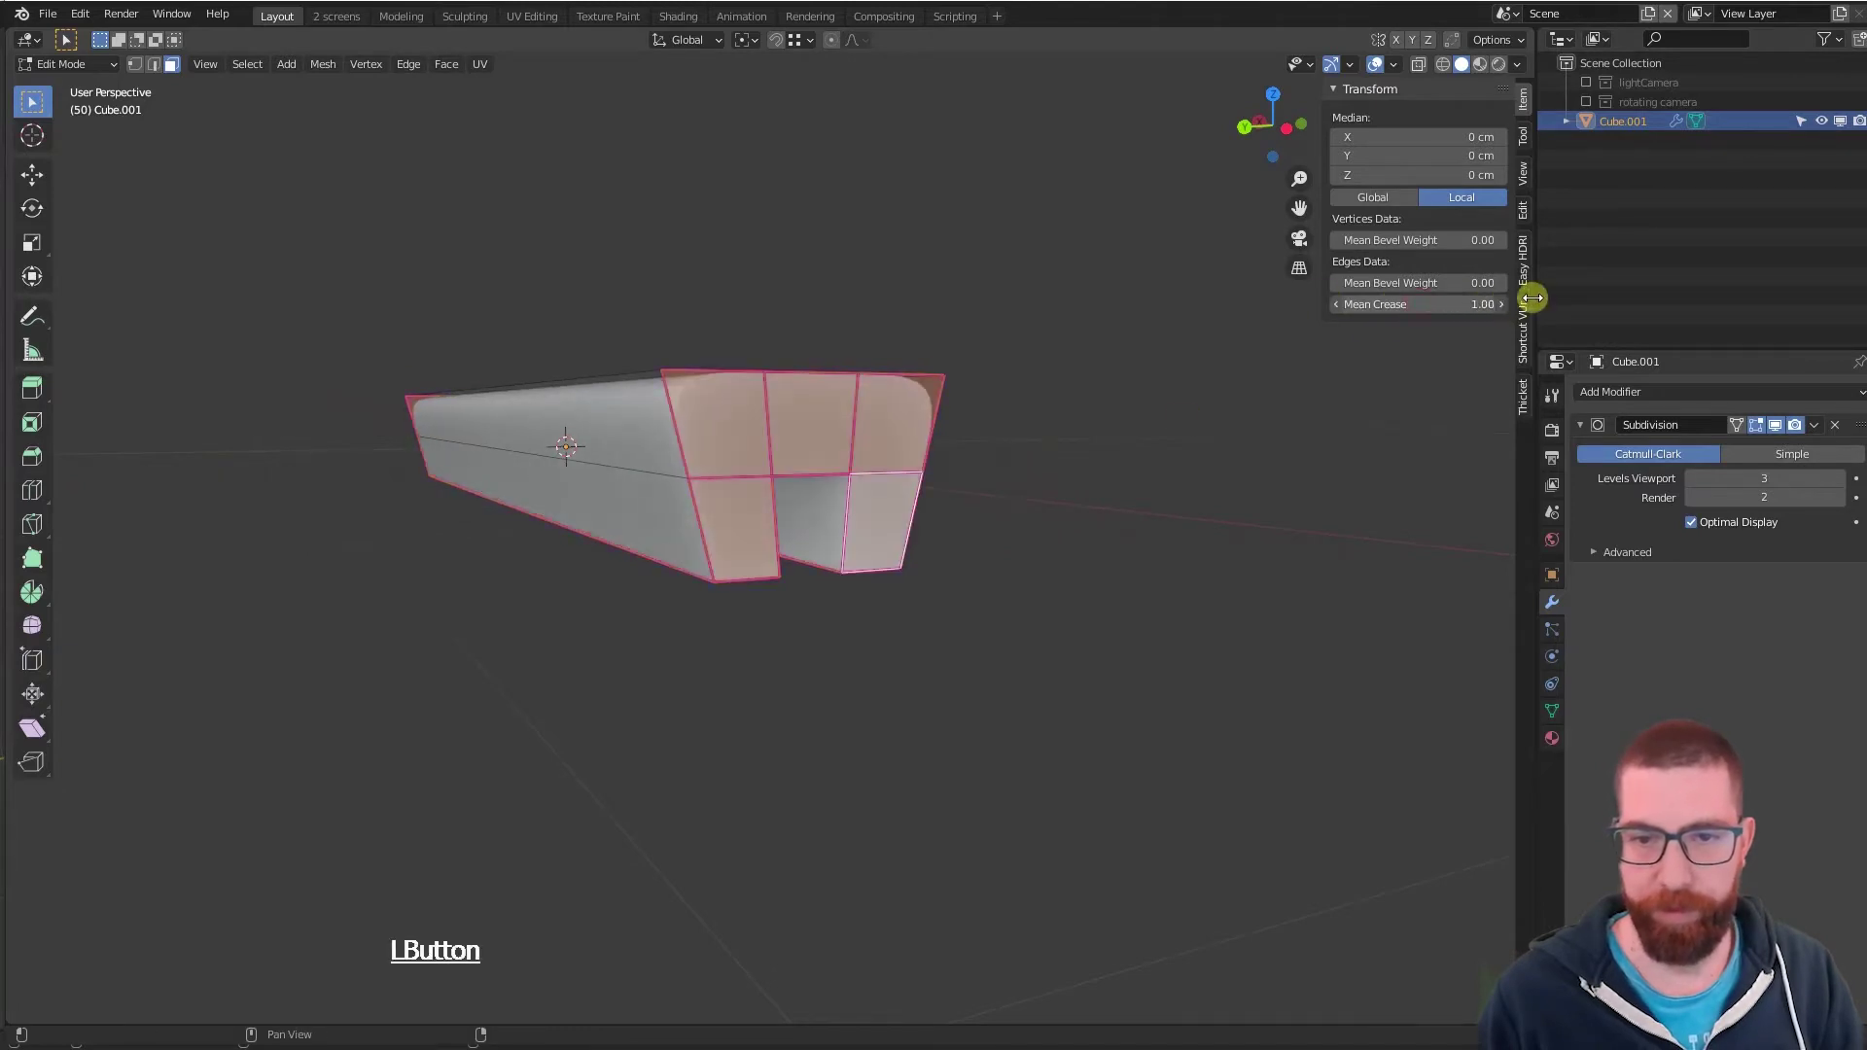
{"action": "scroll", "coordinate": [825, 458], "scroll_direction": "up", "scroll_amount": 10}
{"action": "mouse_move", "coordinate": [819, 442]}
{"action": "middle_mouse_down"}
{"action": "mouse_move", "coordinate": [779, 434]}
{"action": "mouse_move", "coordinate": [746, 458]}
{"action": "mouse_move", "coordinate": [829, 476]}
{"action": "middle_mouse_up"}
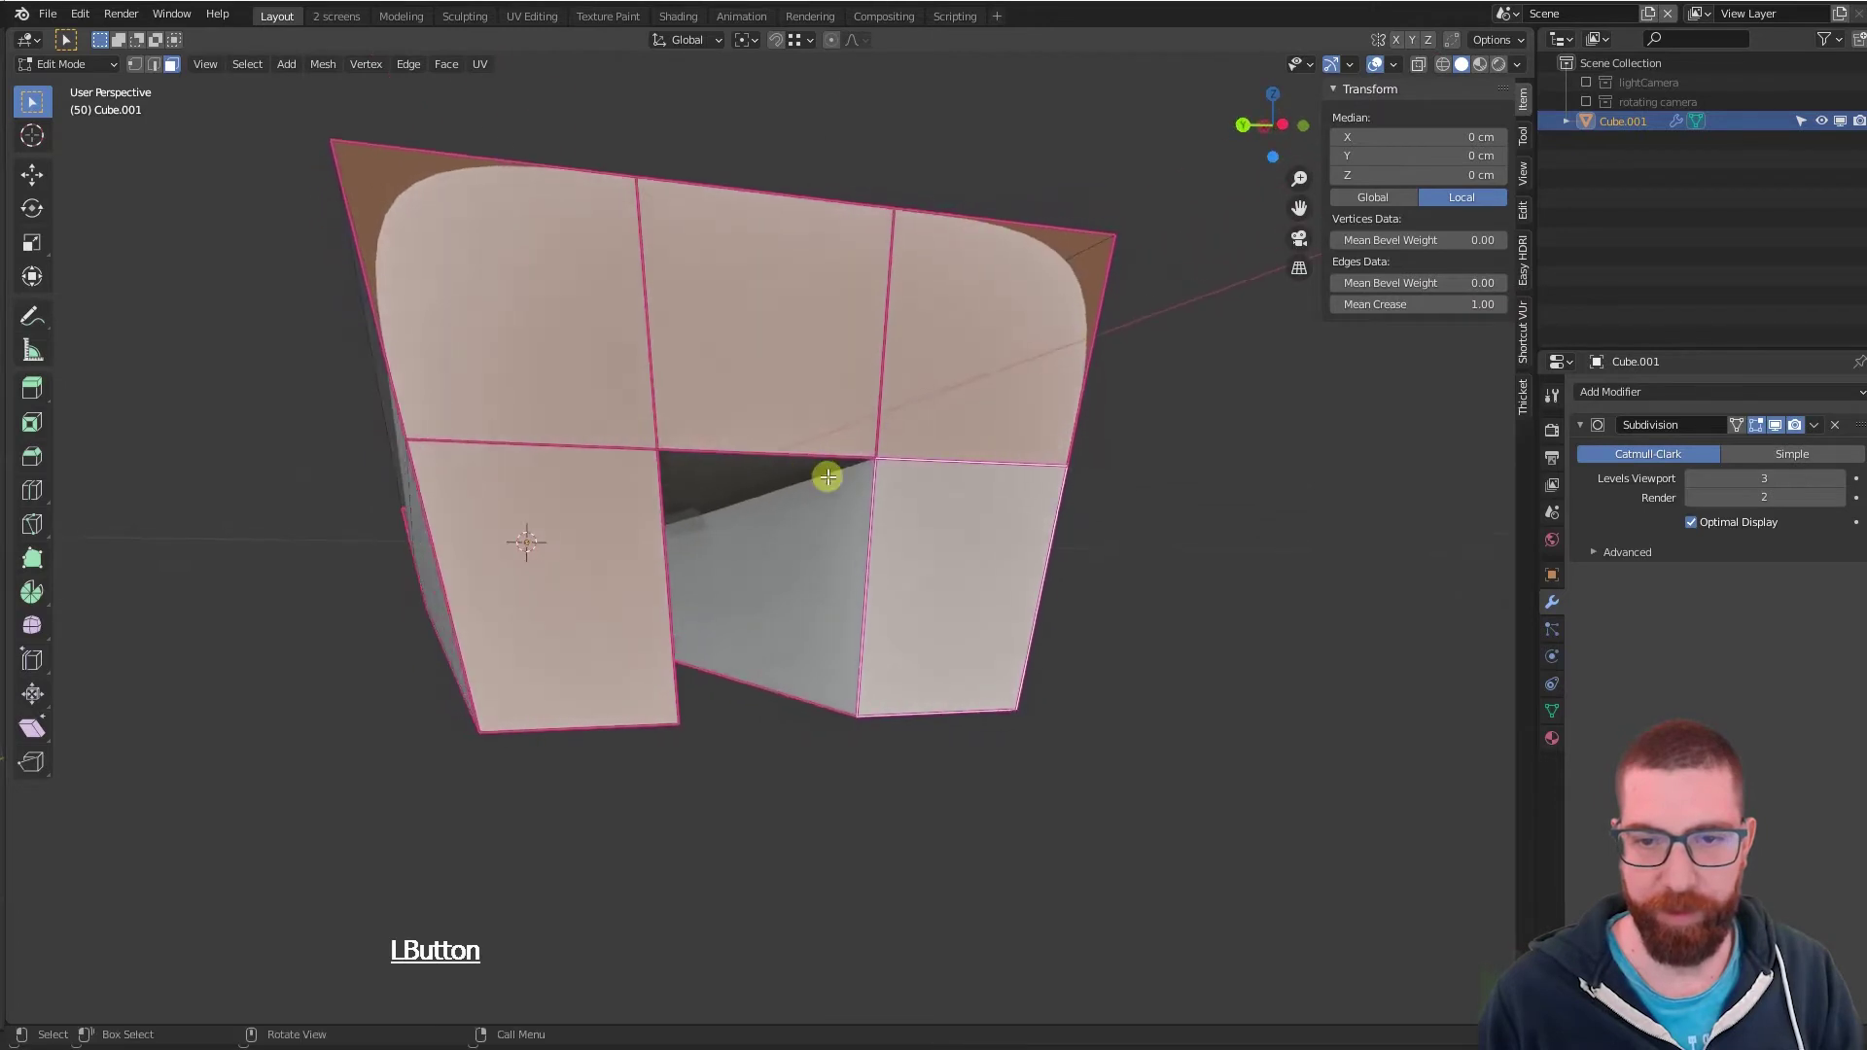
{"action": "scroll", "coordinate": [850, 483], "scroll_direction": "up", "scroll_amount": 3}
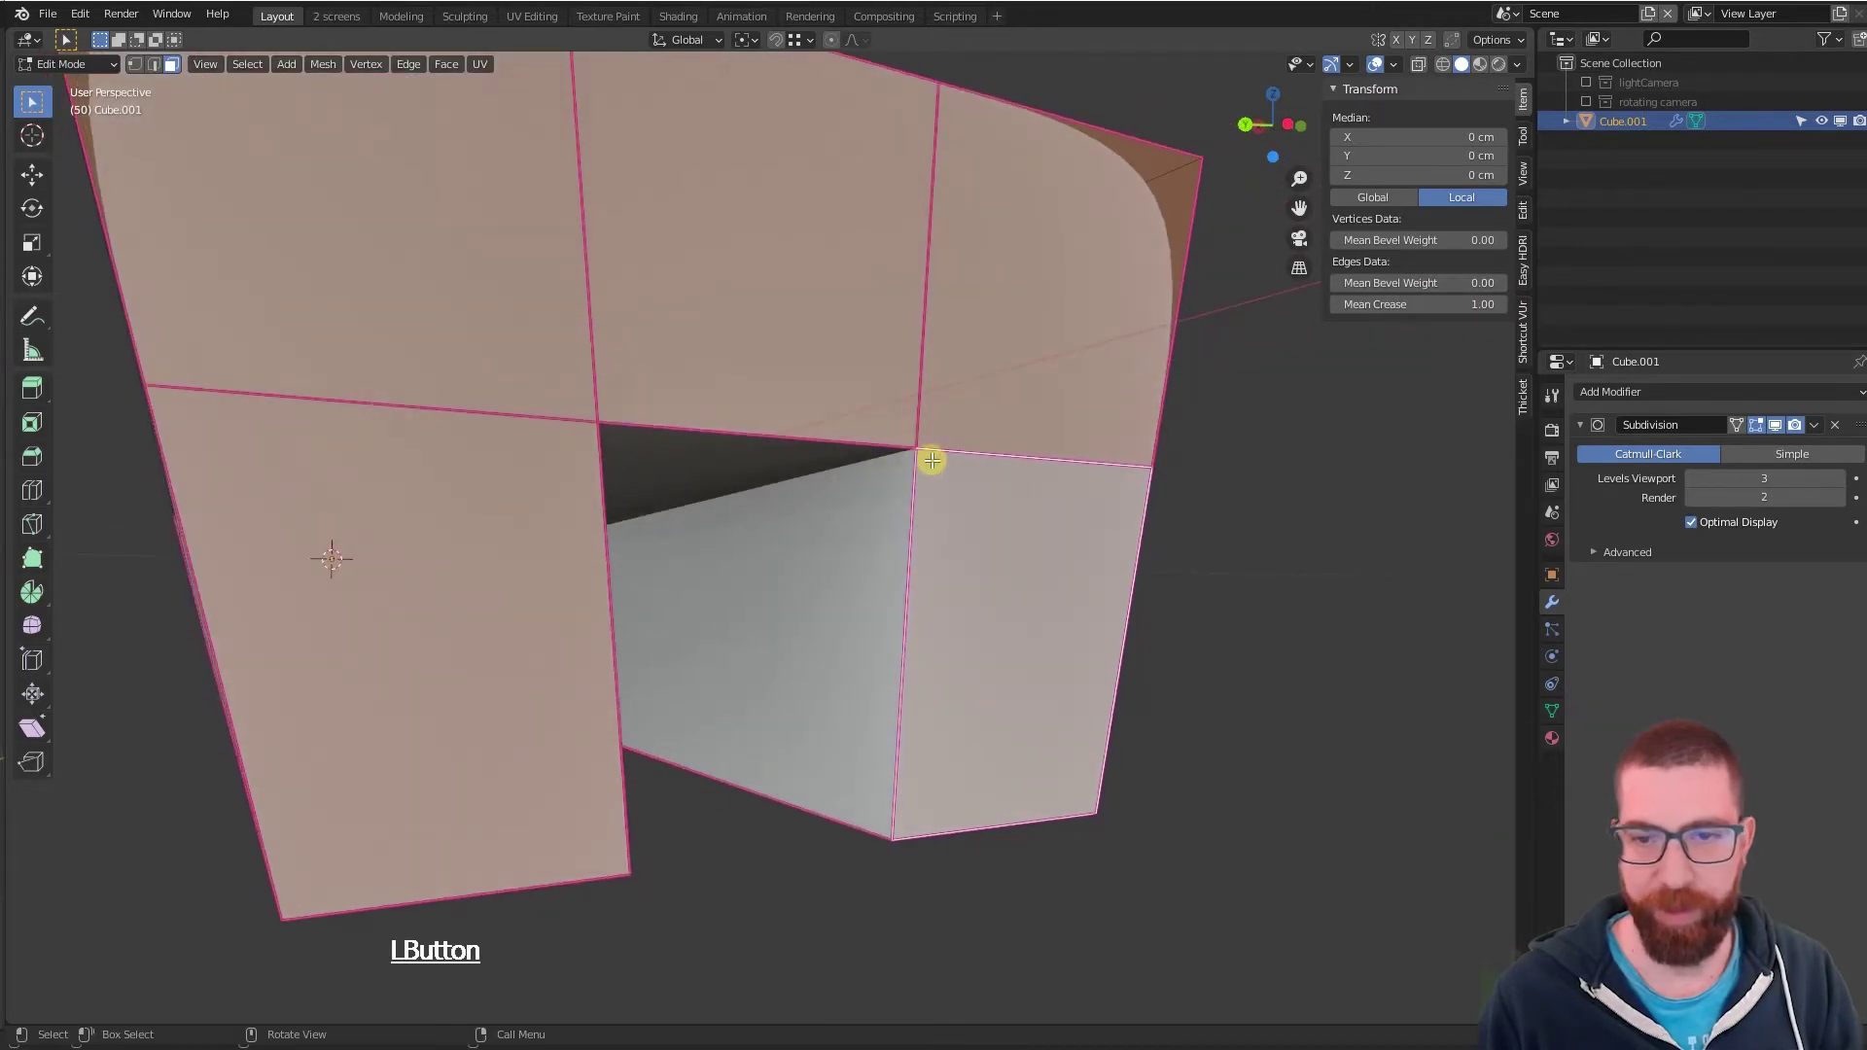
{"action": "scroll", "coordinate": [915, 427], "scroll_direction": "down", "scroll_amount": 6}
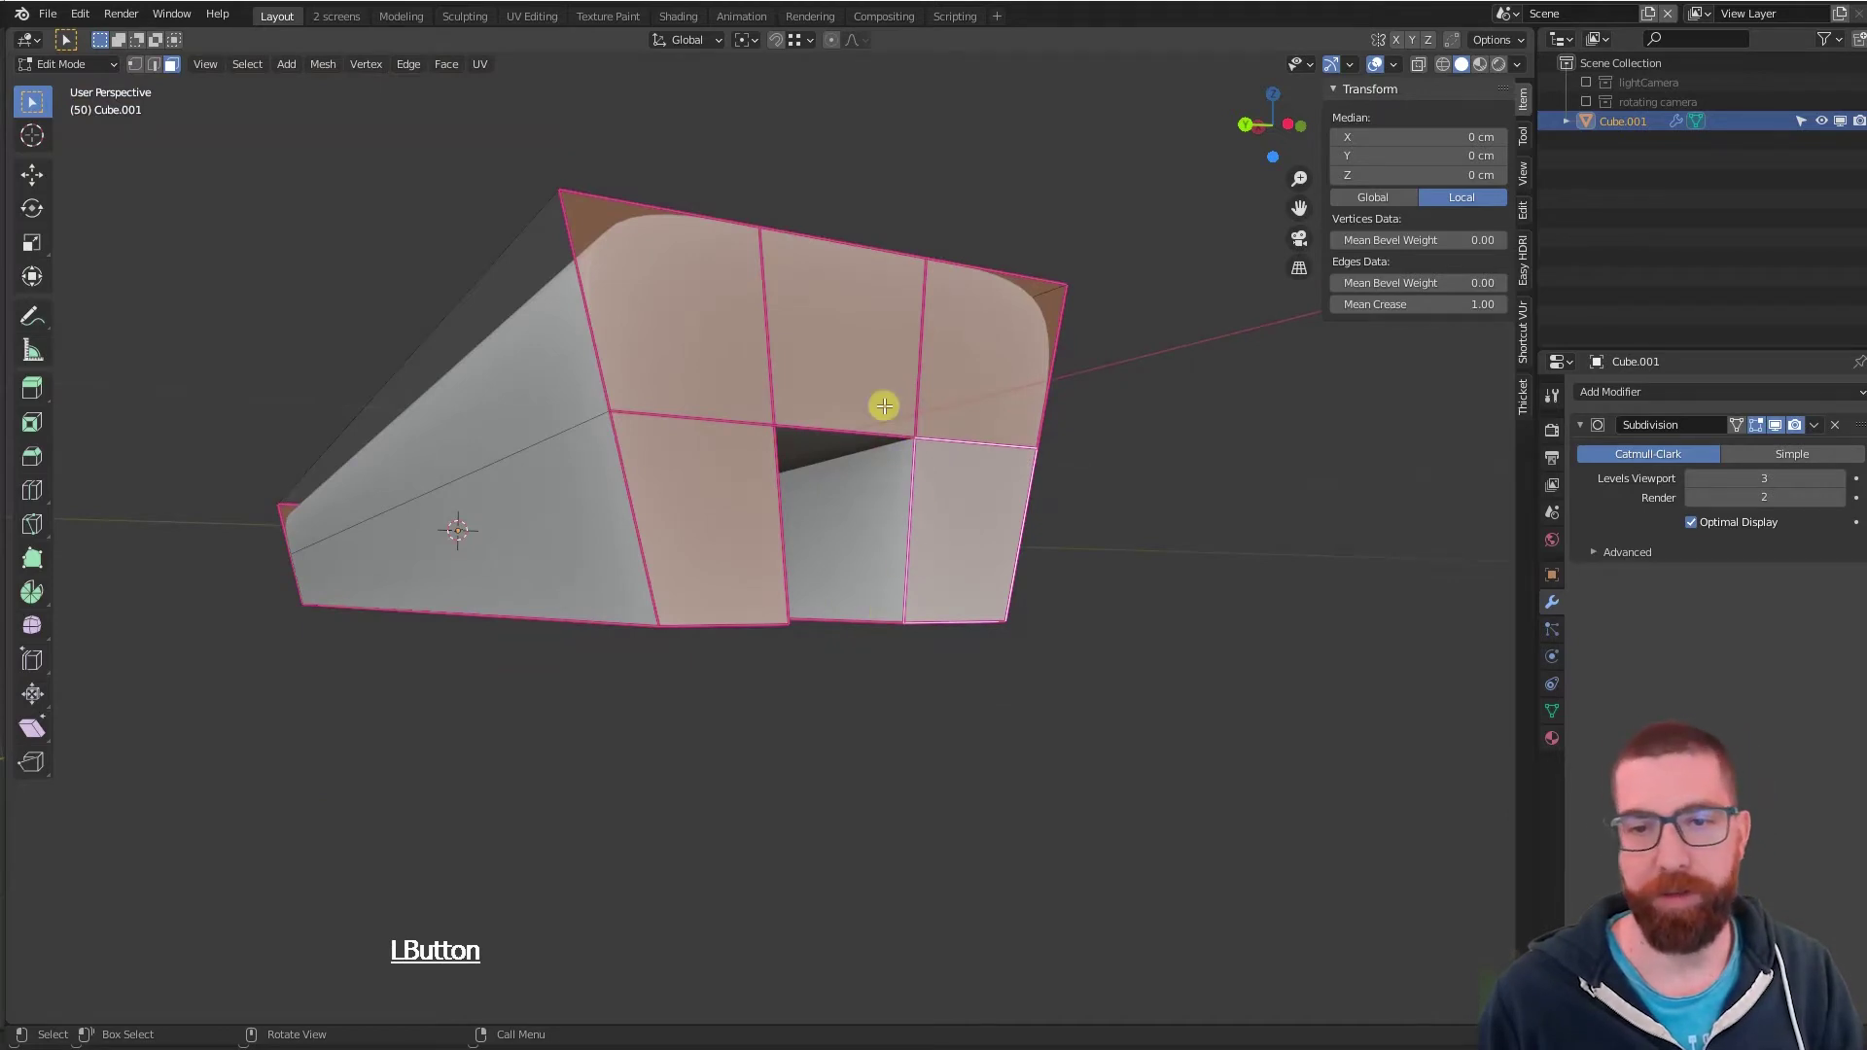
{"action": "middle_click_drag", "start_coordinate": [884, 405], "coordinate": [887, 425]}
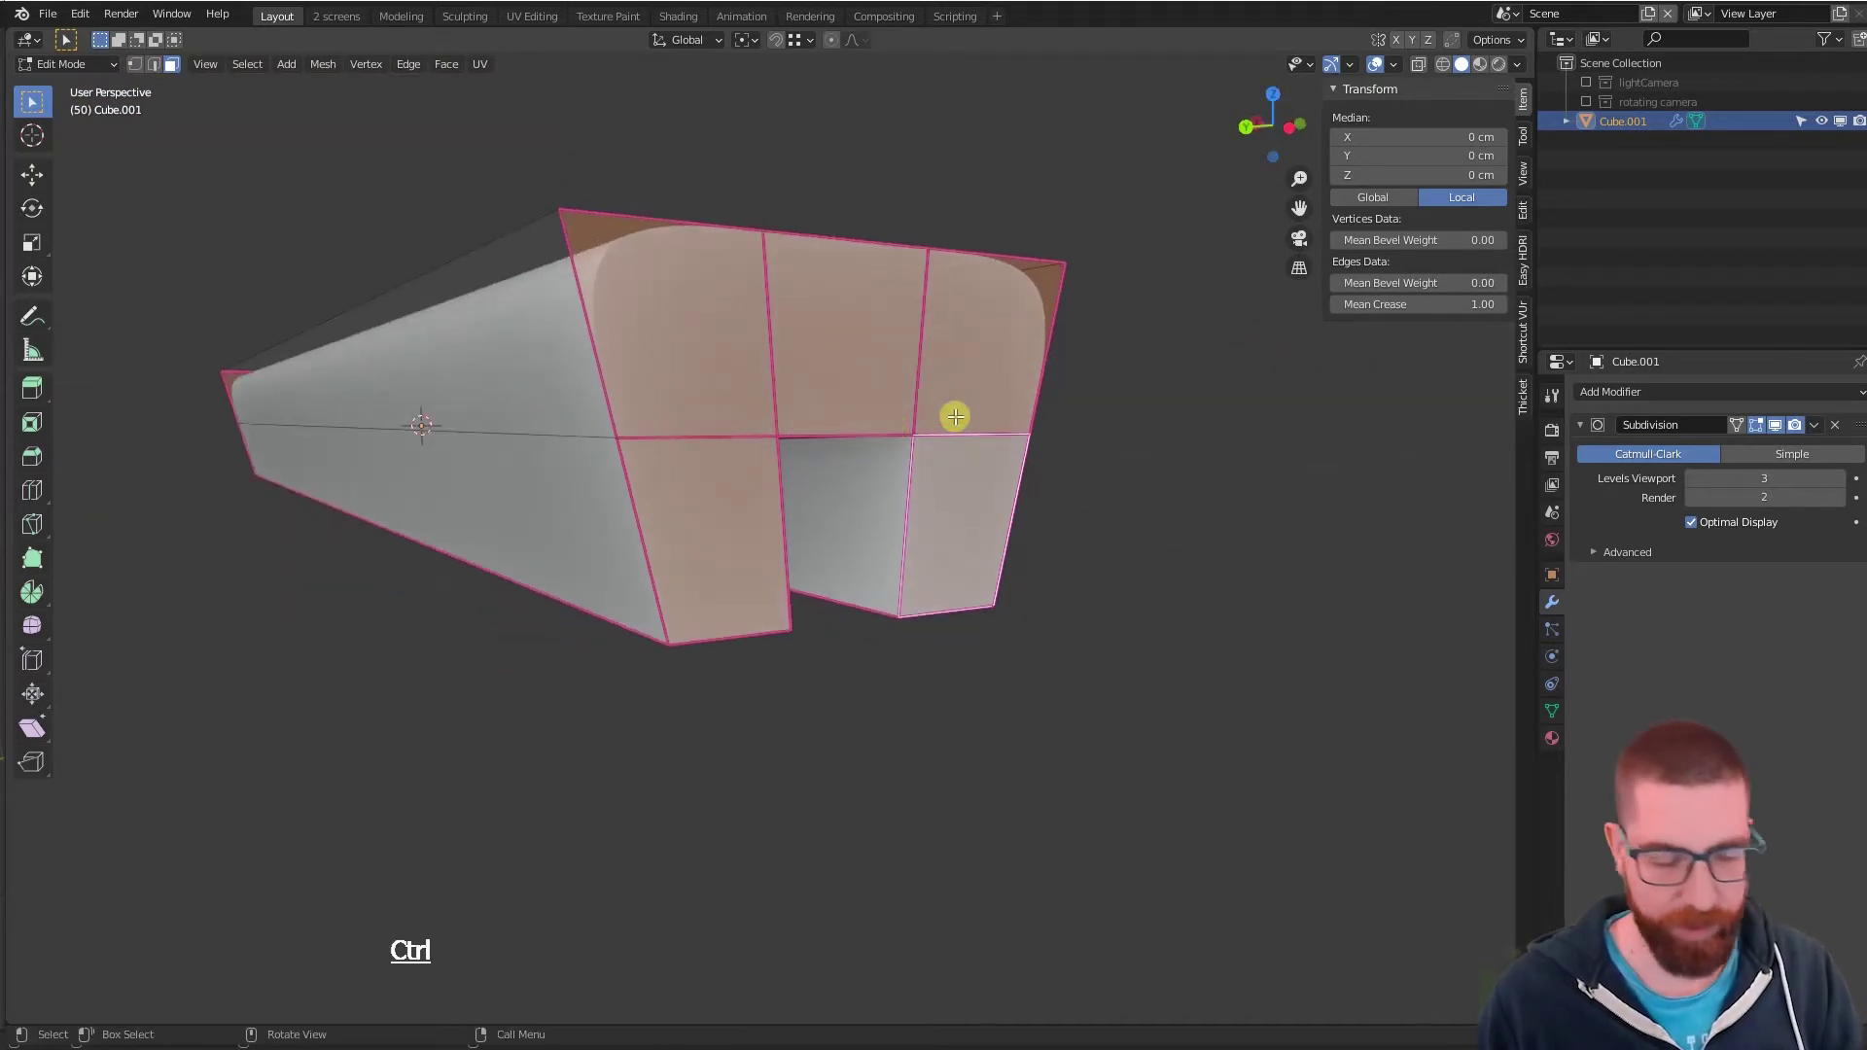
{"action": "key", "text": "ctrl+z"}
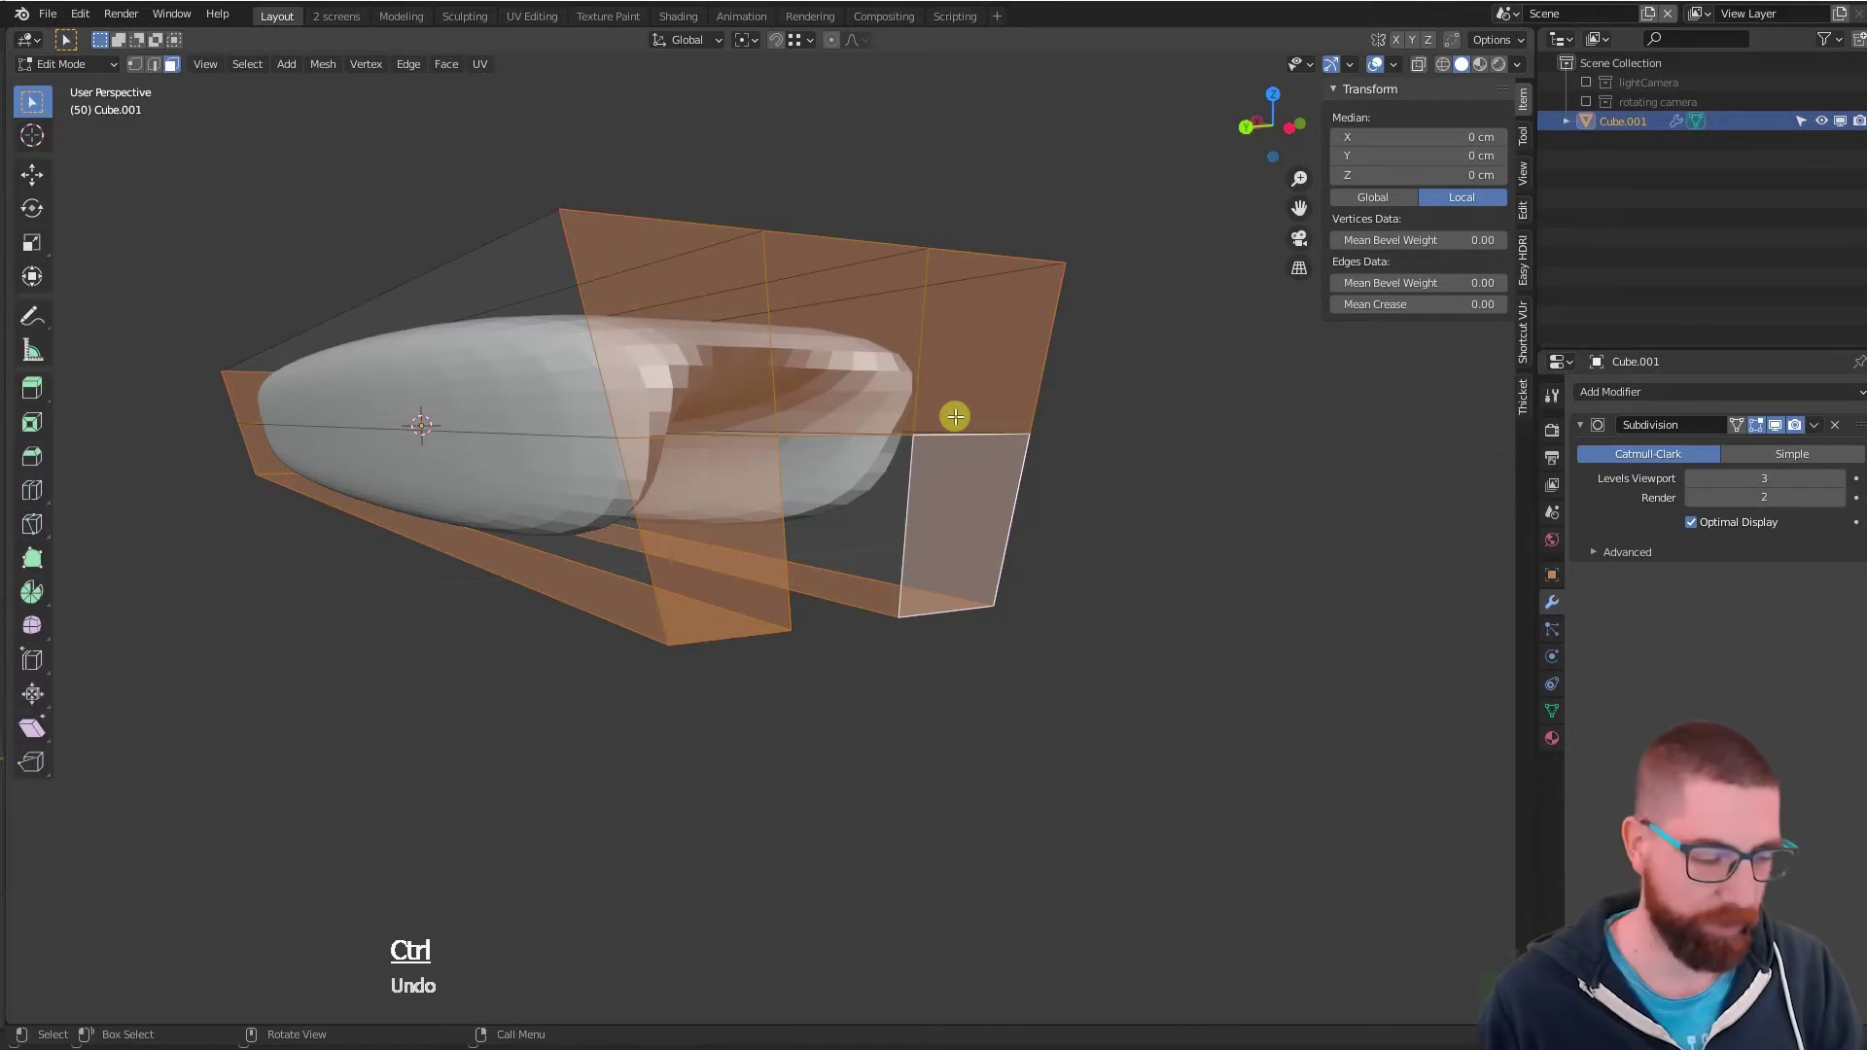
- Switch to edge selection and deselect the four inner edges between the faces at one end, keeping its outline selected
{"action": "key", "text": "2"}
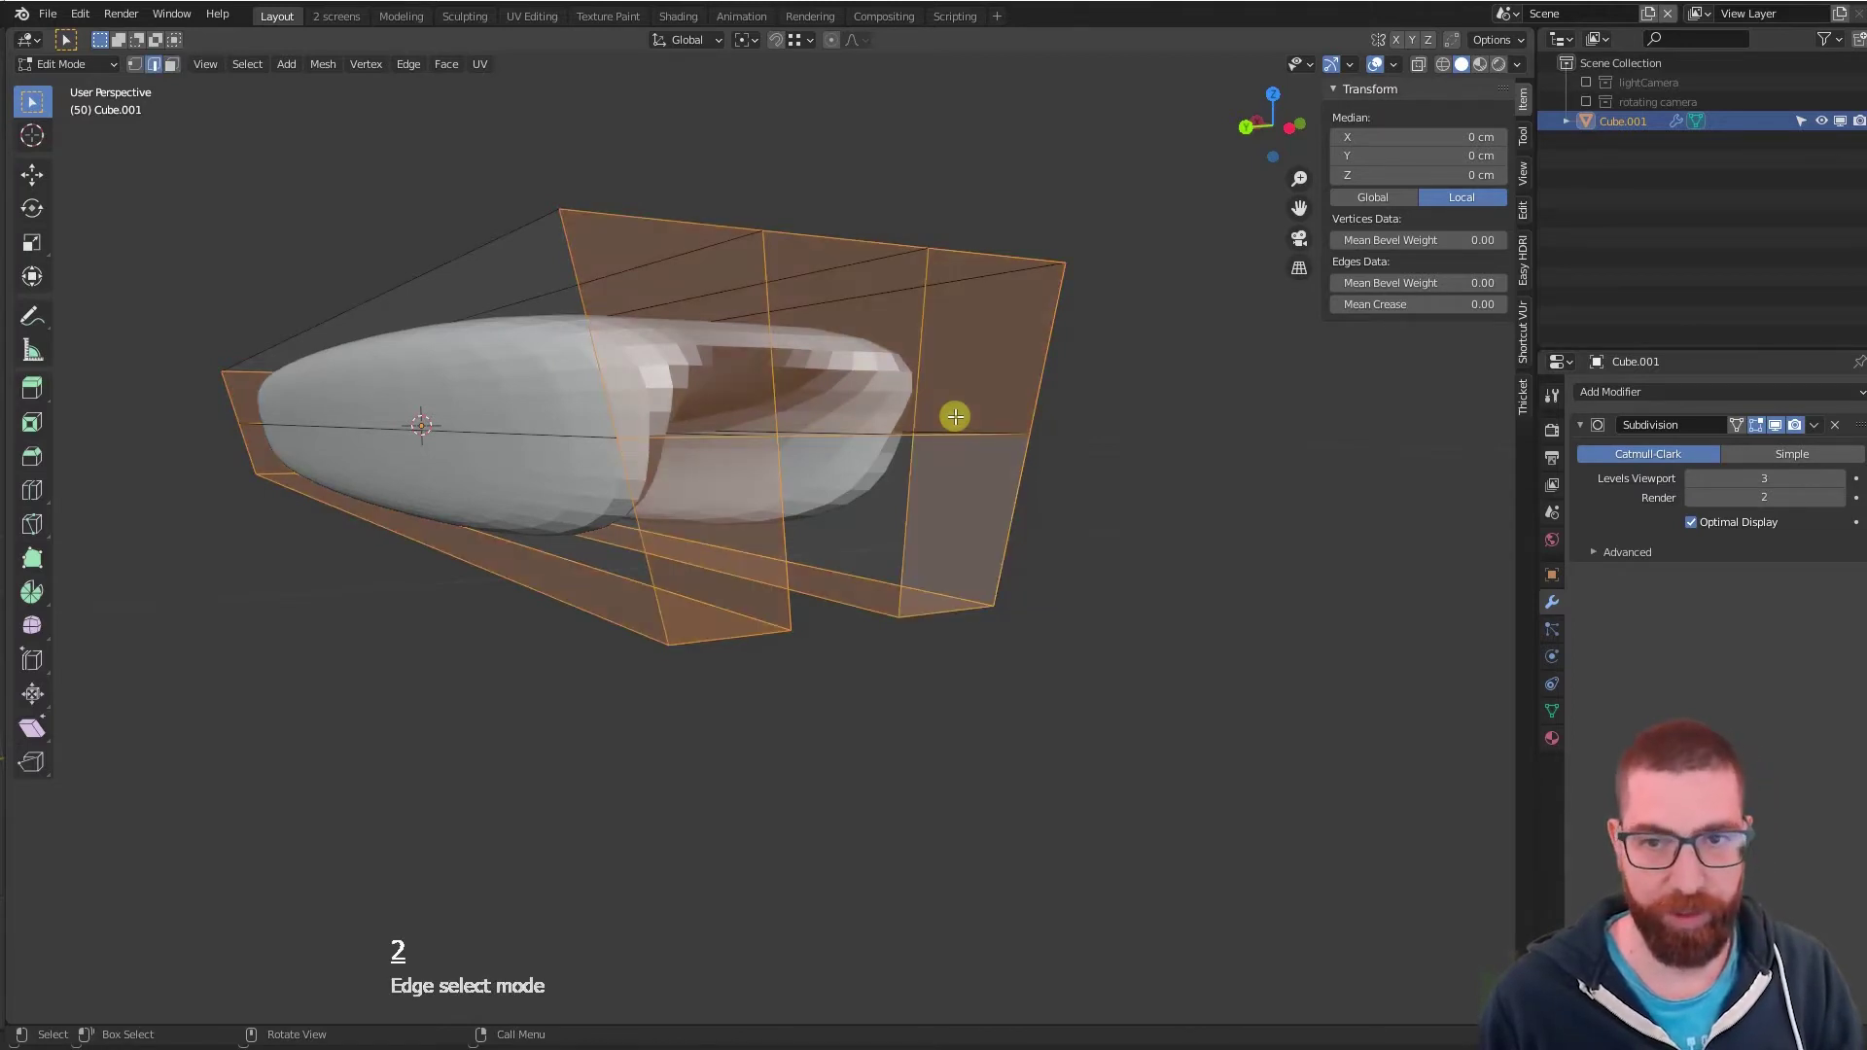
{"action": "mouse_move", "coordinate": [955, 416]}
{"action": "middle_mouse_down"}
{"action": "mouse_move", "coordinate": [892, 376]}
{"action": "mouse_move", "coordinate": [930, 426]}
{"action": "middle_mouse_up"}
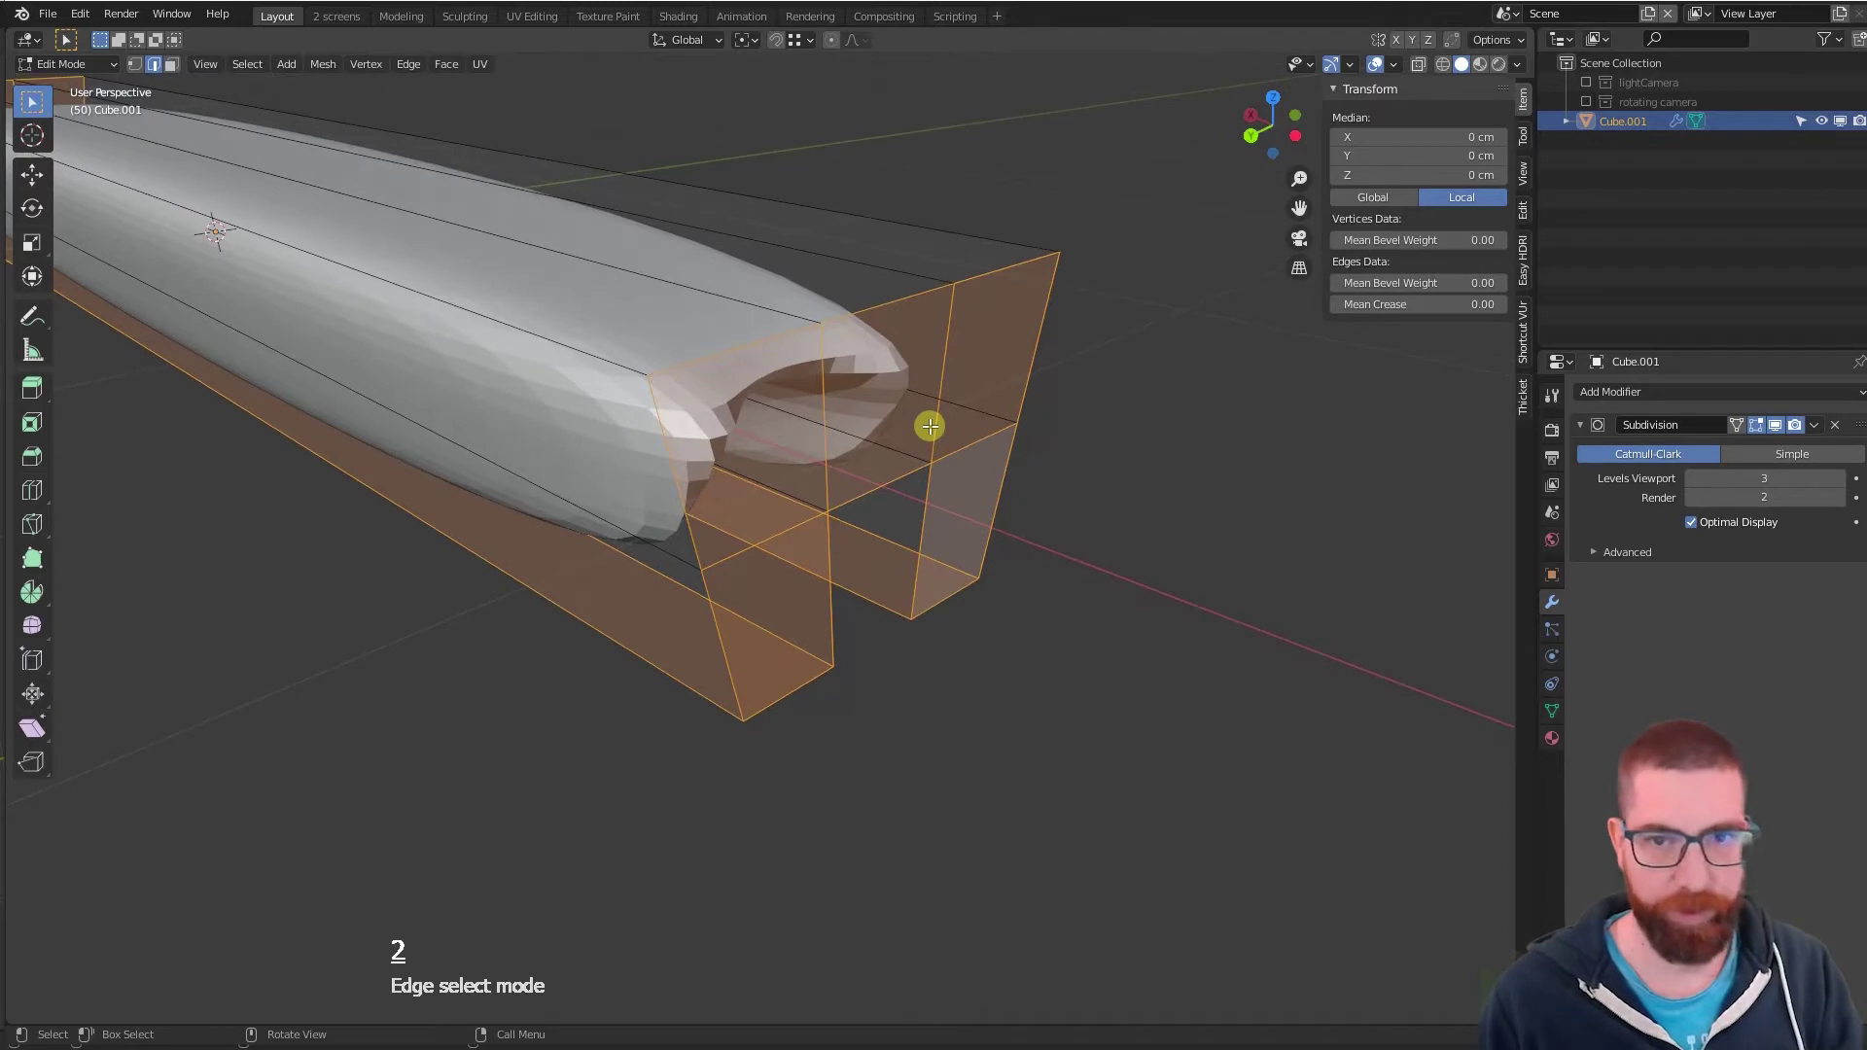
{"action": "key", "text": "3"}
{"action": "key", "text": "2"}
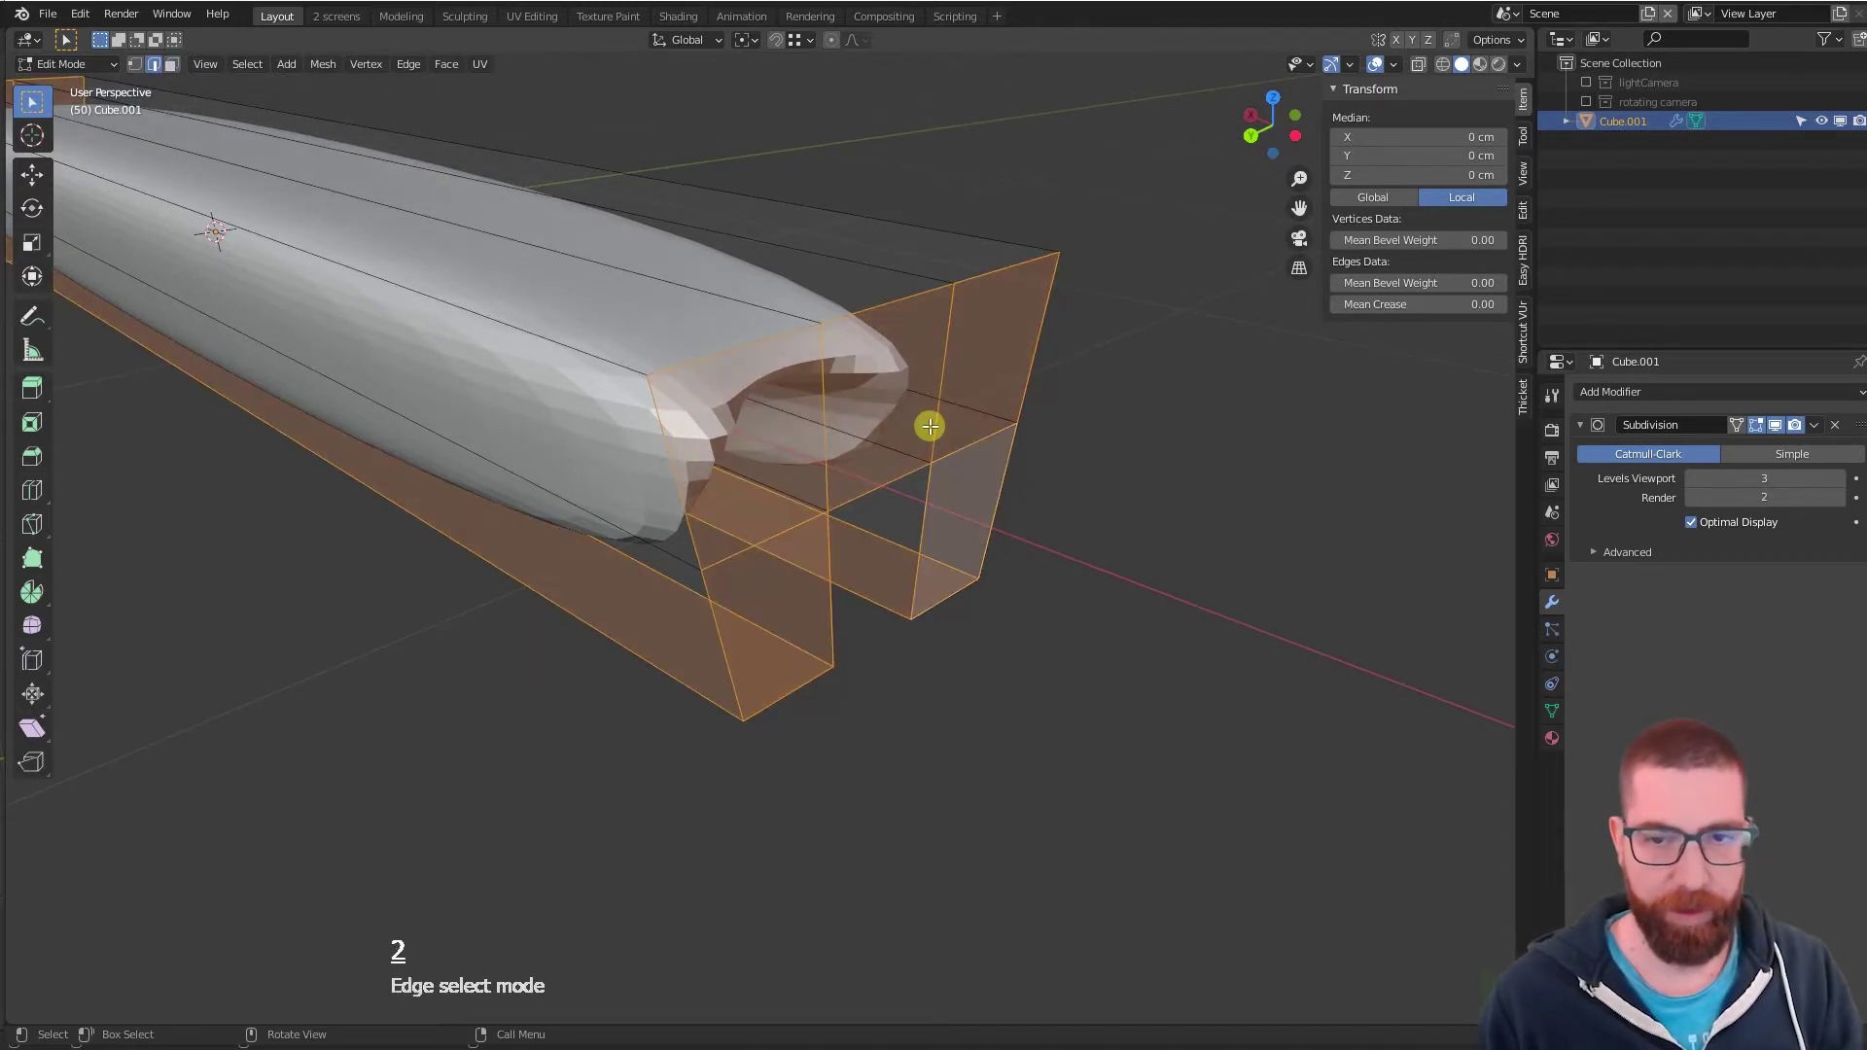
{"action": "middle_click_drag", "start_coordinate": [925, 421], "coordinate": [838, 434]}
{"action": "left_click", "coordinate": [809, 408], "text": "shift"}
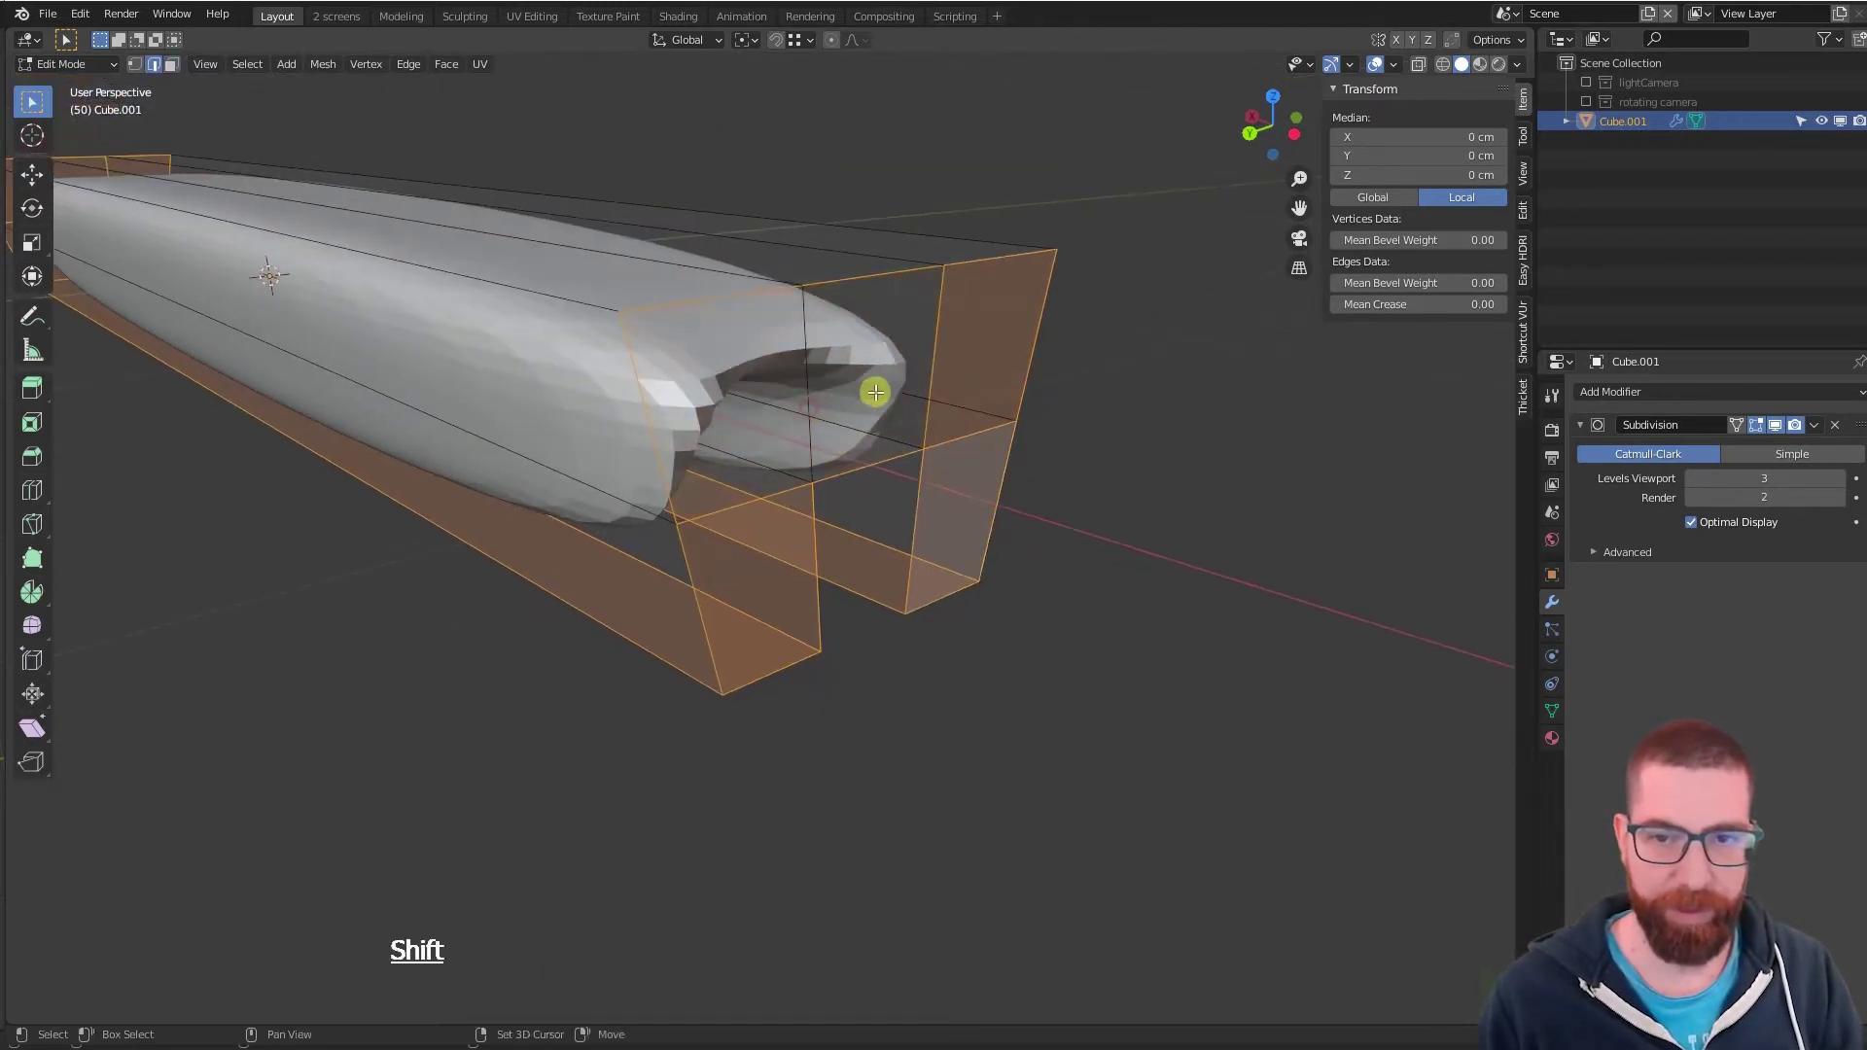
{"action": "left_click", "coordinate": [932, 368], "text": "shift"}
{"action": "left_click", "coordinate": [950, 434], "text": "shift"}
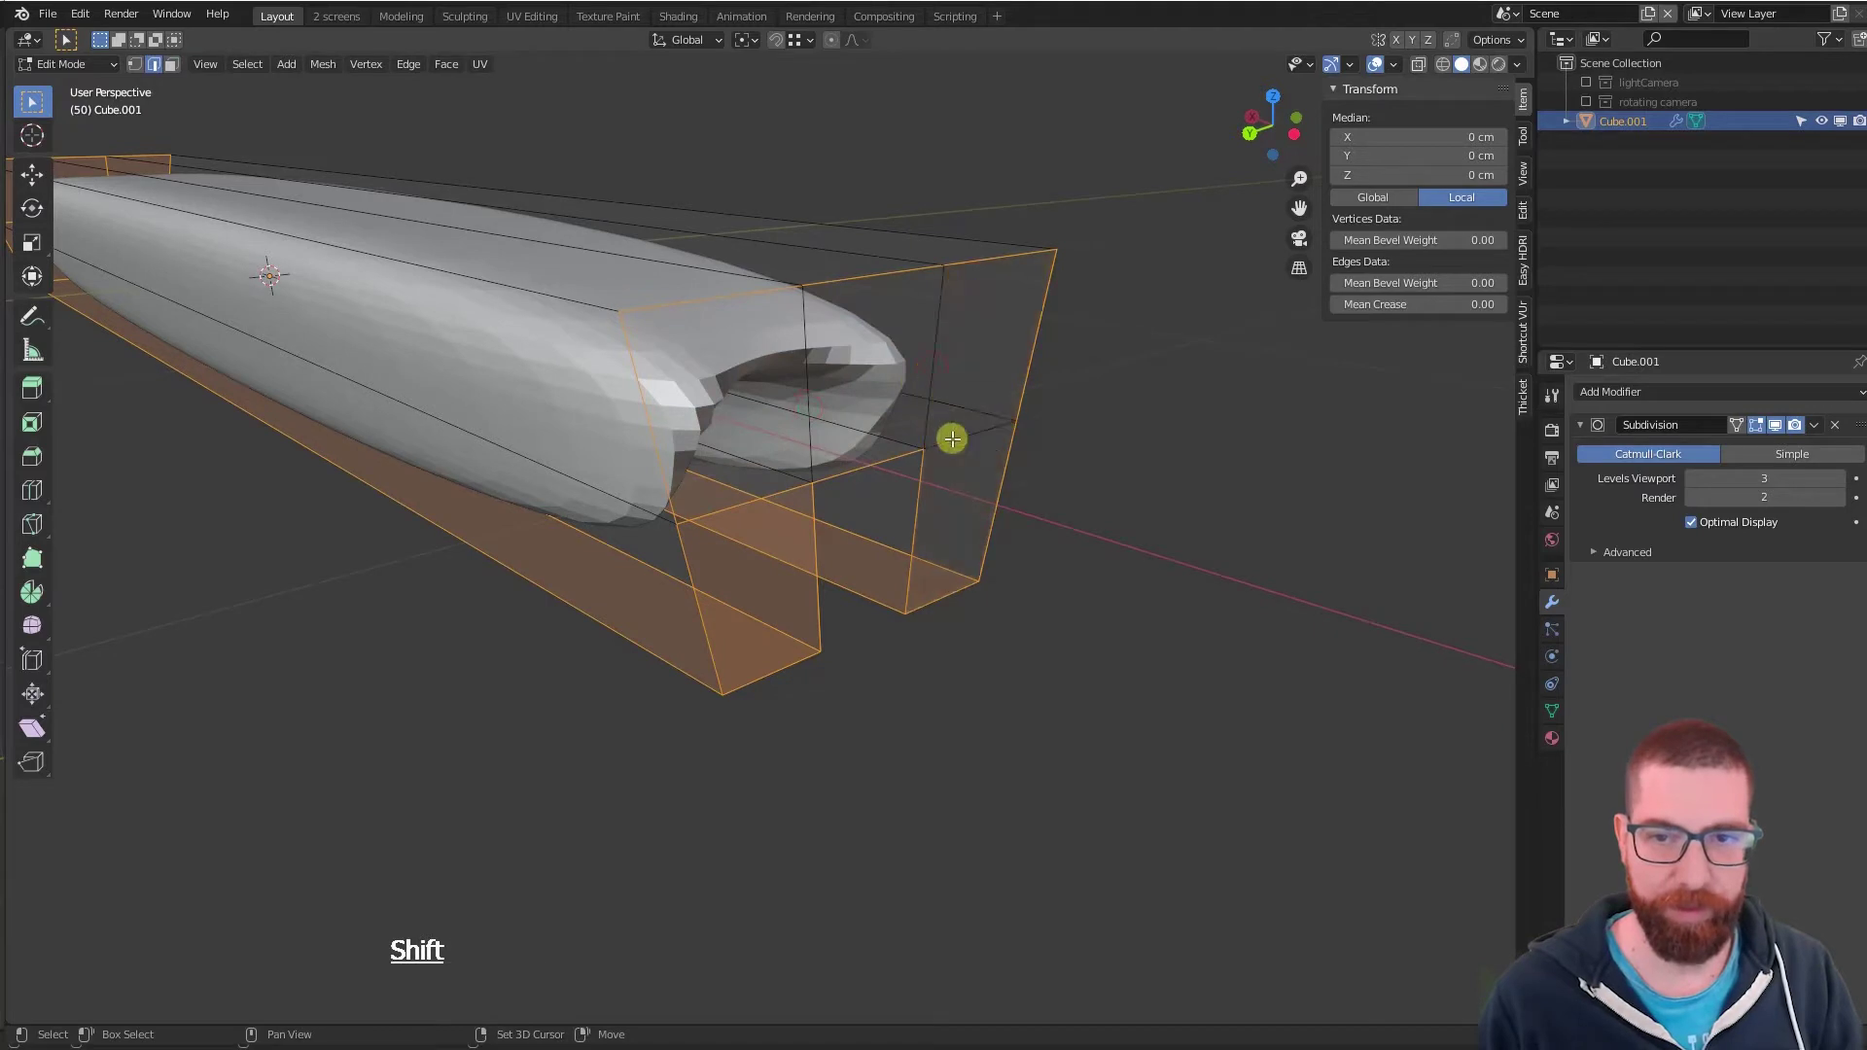
{"action": "left_click", "coordinate": [780, 487], "text": "shift"}
- Deselect the four inner edges between the faces at the opposite end, keeping the outline and underside edges selected
{"action": "scroll", "coordinate": [934, 452], "scroll_direction": "down", "scroll_amount": 5}
{"action": "middle_click_drag", "start_coordinate": [951, 442], "coordinate": [711, 342]}
{"action": "scroll", "coordinate": [711, 342], "scroll_direction": "down", "scroll_amount": 5}
{"action": "scroll", "coordinate": [400, 374], "scroll_direction": "up", "scroll_amount": 8}
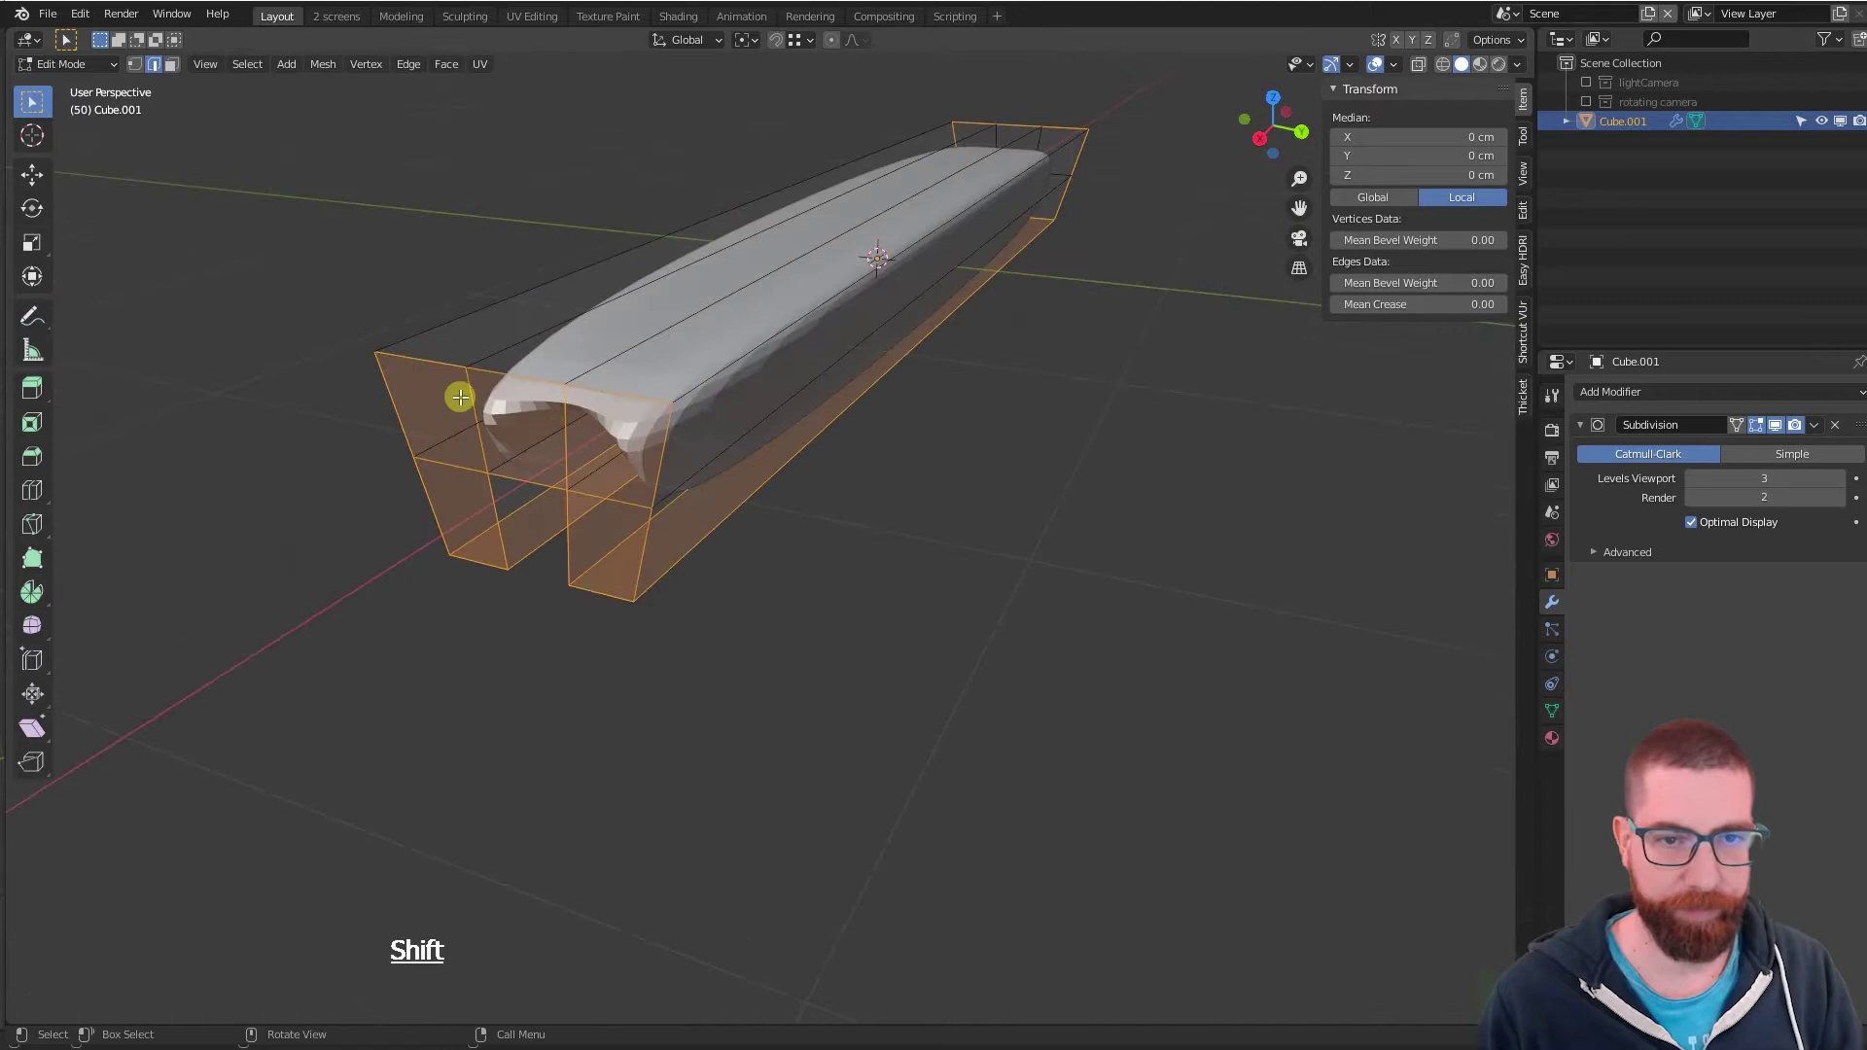
{"action": "left_click", "coordinate": [467, 475], "text": "shift"}
{"action": "left_click", "coordinate": [520, 432], "text": "shift"}
{"action": "left_click", "coordinate": [599, 448], "text": "shift"}
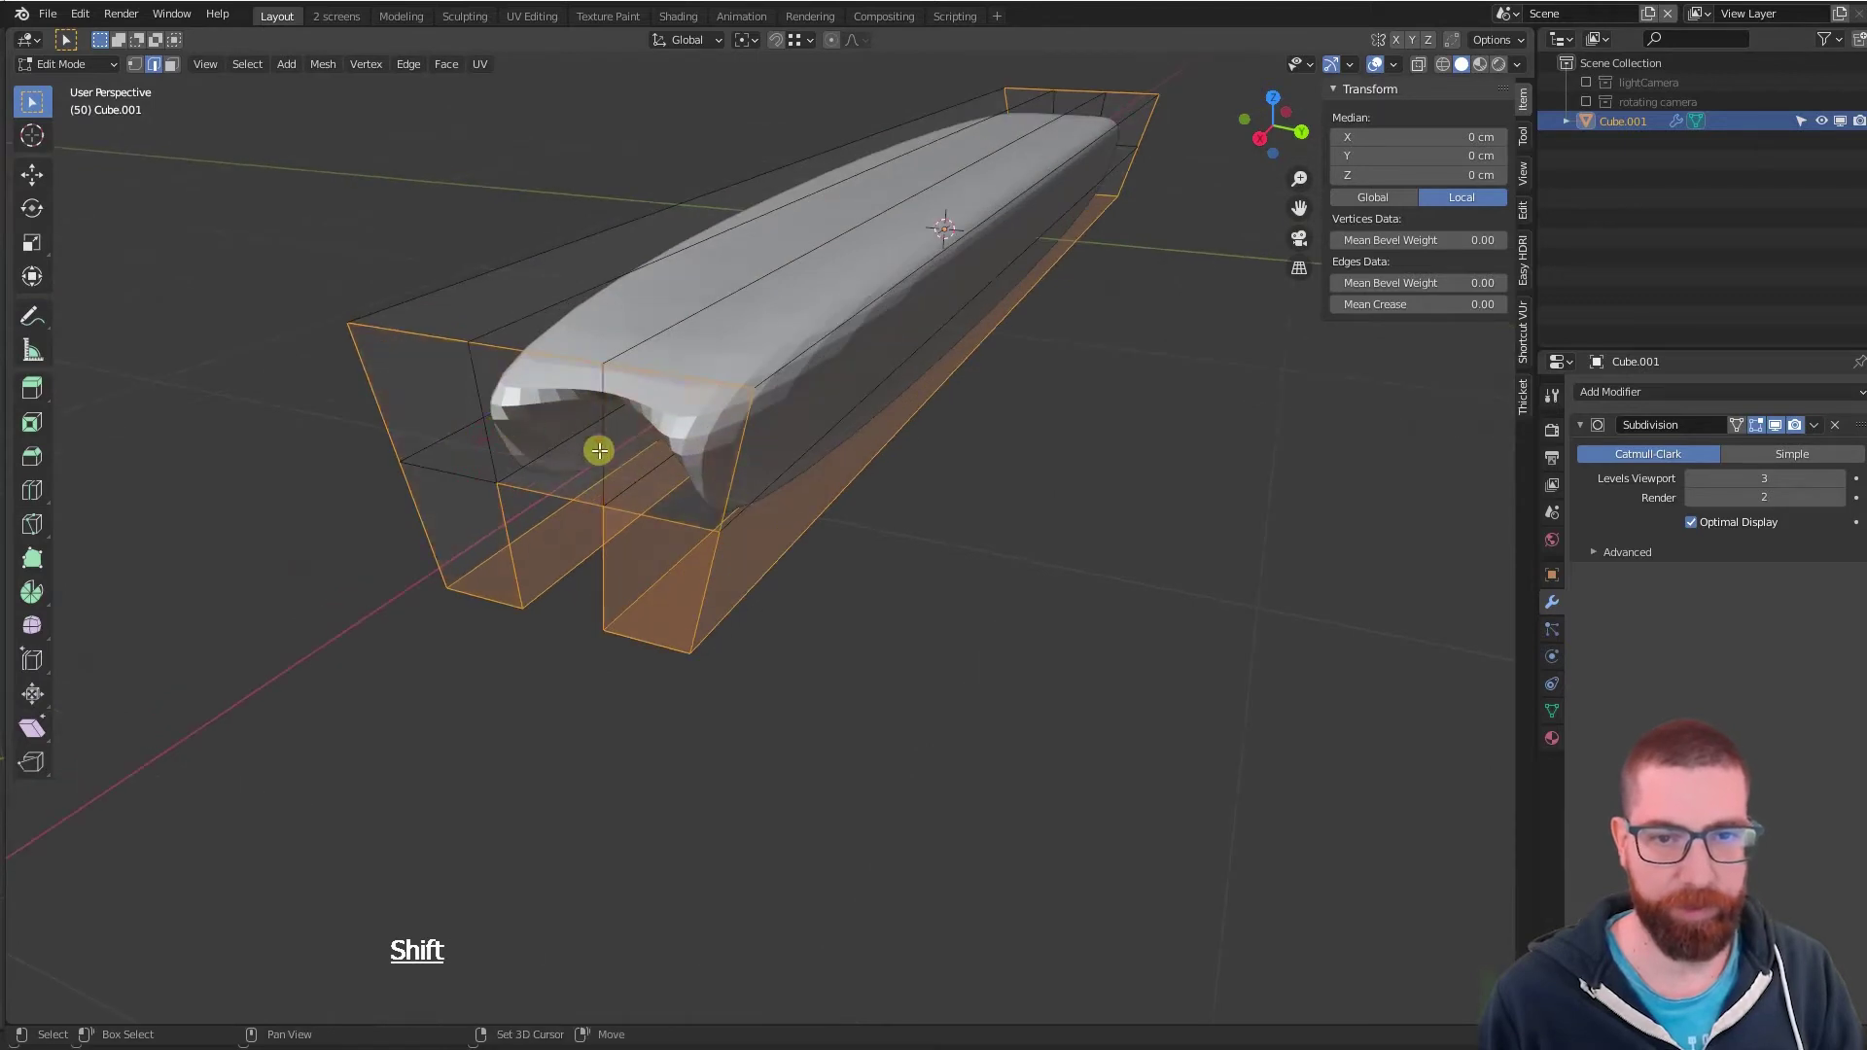
{"action": "left_click", "coordinate": [633, 509], "text": "shift"}
{"action": "middle_click_drag", "start_coordinate": [638, 512], "coordinate": [733, 475]}
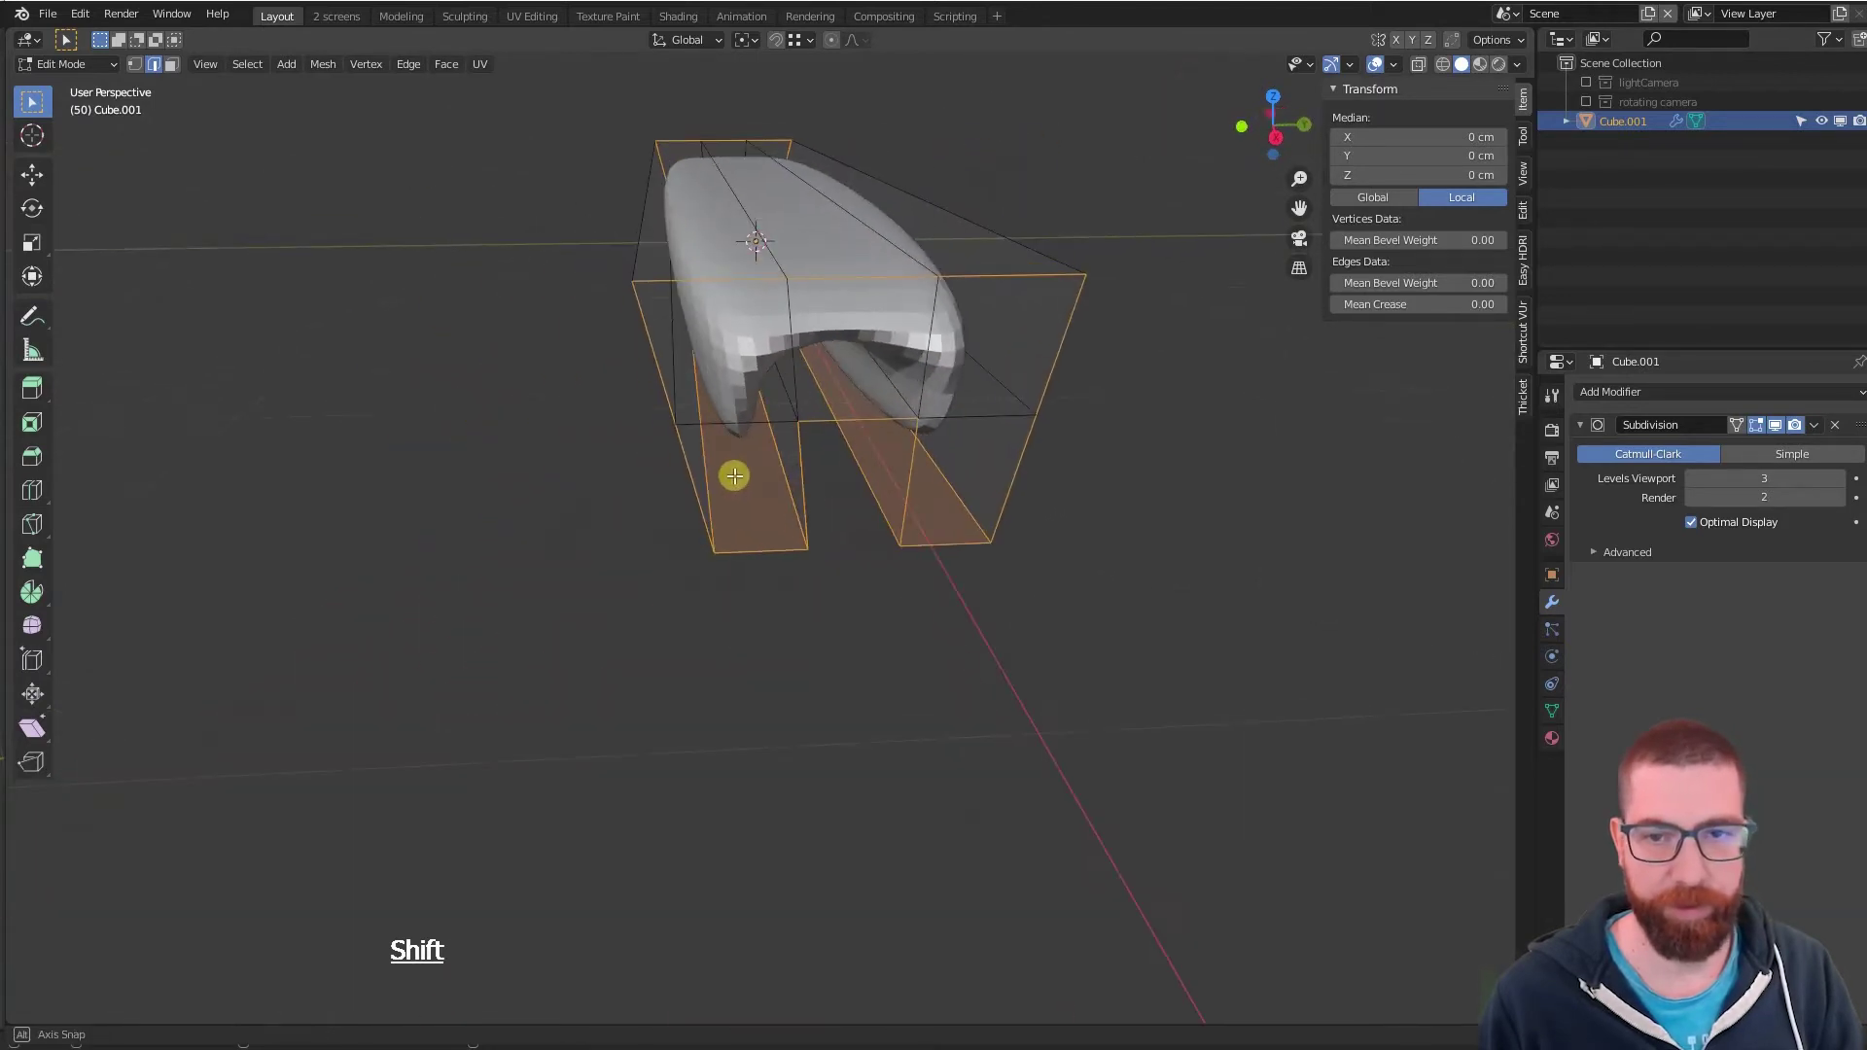
- Set the mean crease of the selected outline and underside edges to 1.00 and check the shape in Object Mode
{"action": "left_click_drag", "start_coordinate": [1390, 305], "coordinate": [1588, 290]}
{"action": "middle_click_drag", "start_coordinate": [788, 482], "coordinate": [850, 466]}
{"action": "key", "text": "Tab"}
{"action": "key", "text": "Tab"}
- Select the channel's ceiling face and move it up about 8.56 cm along Z
{"action": "key", "text": "3"}
{"action": "left_click", "coordinate": [847, 456]}
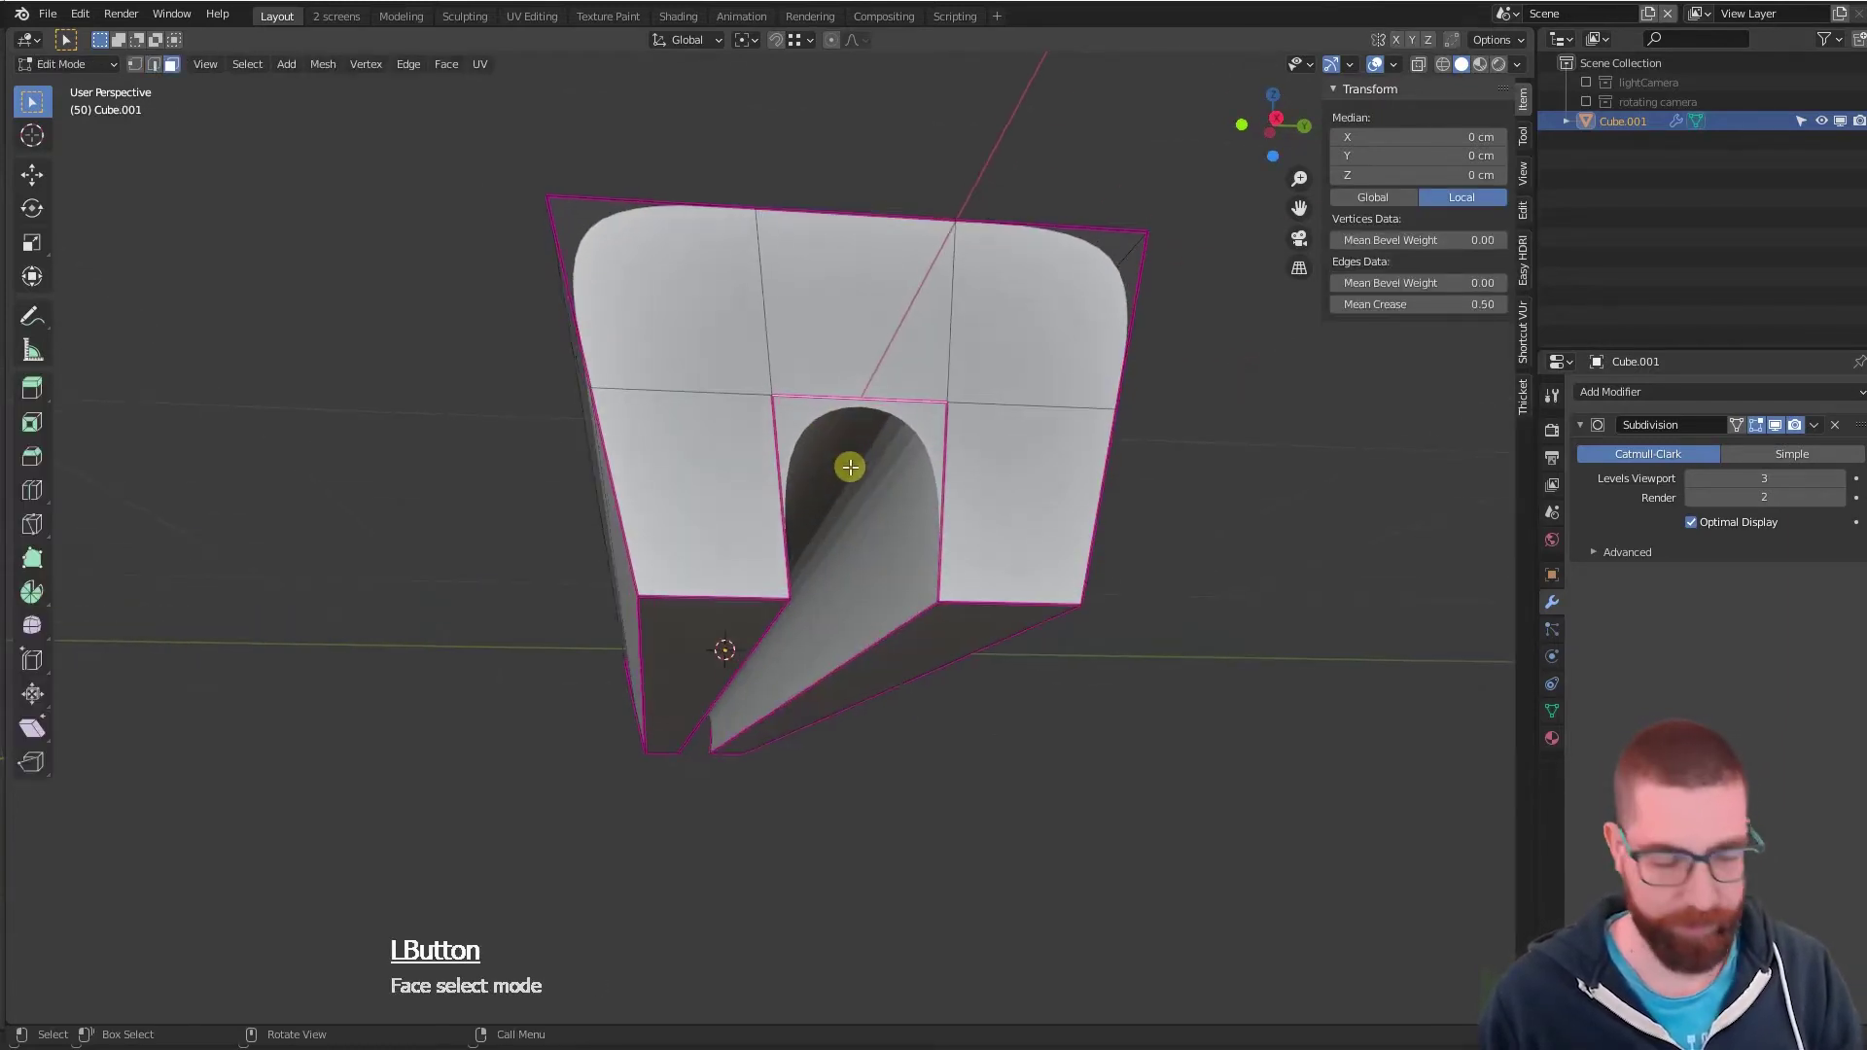
{"action": "key", "text": "g"}
{"action": "key", "text": "z"}
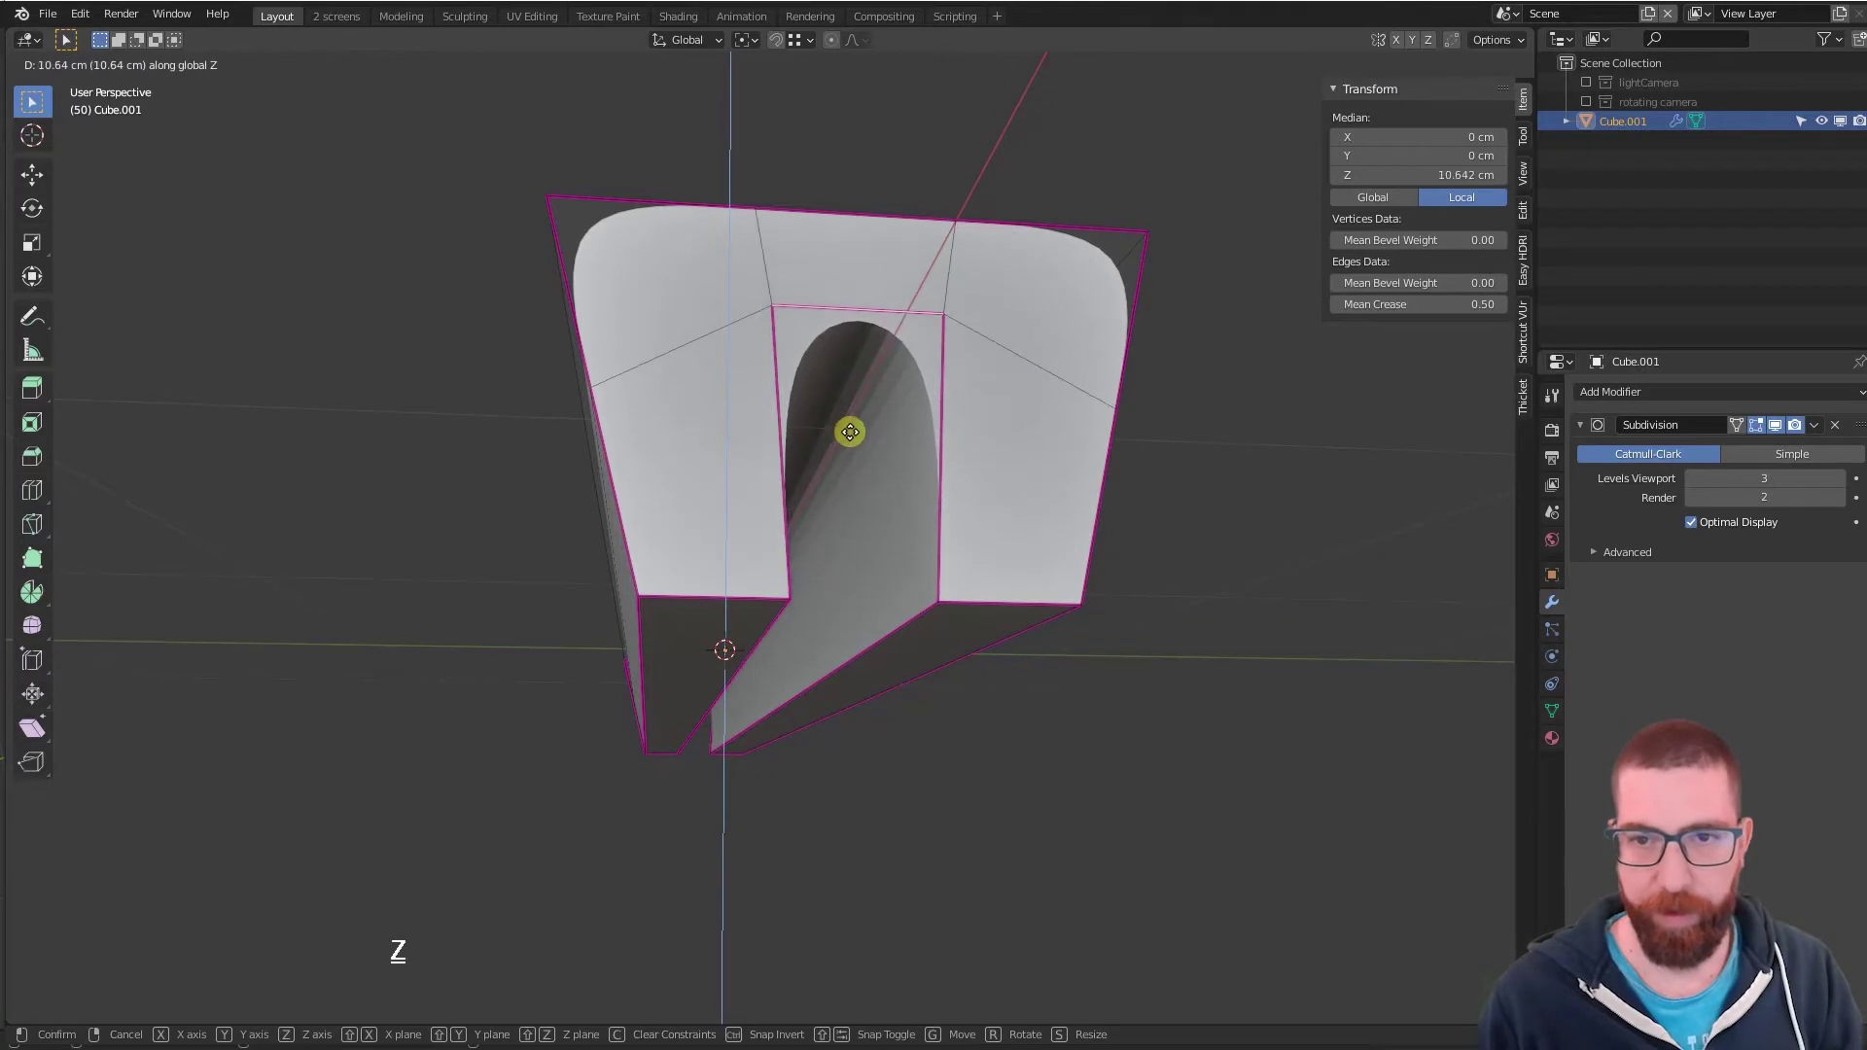
{"action": "left_click", "coordinate": [851, 438]}
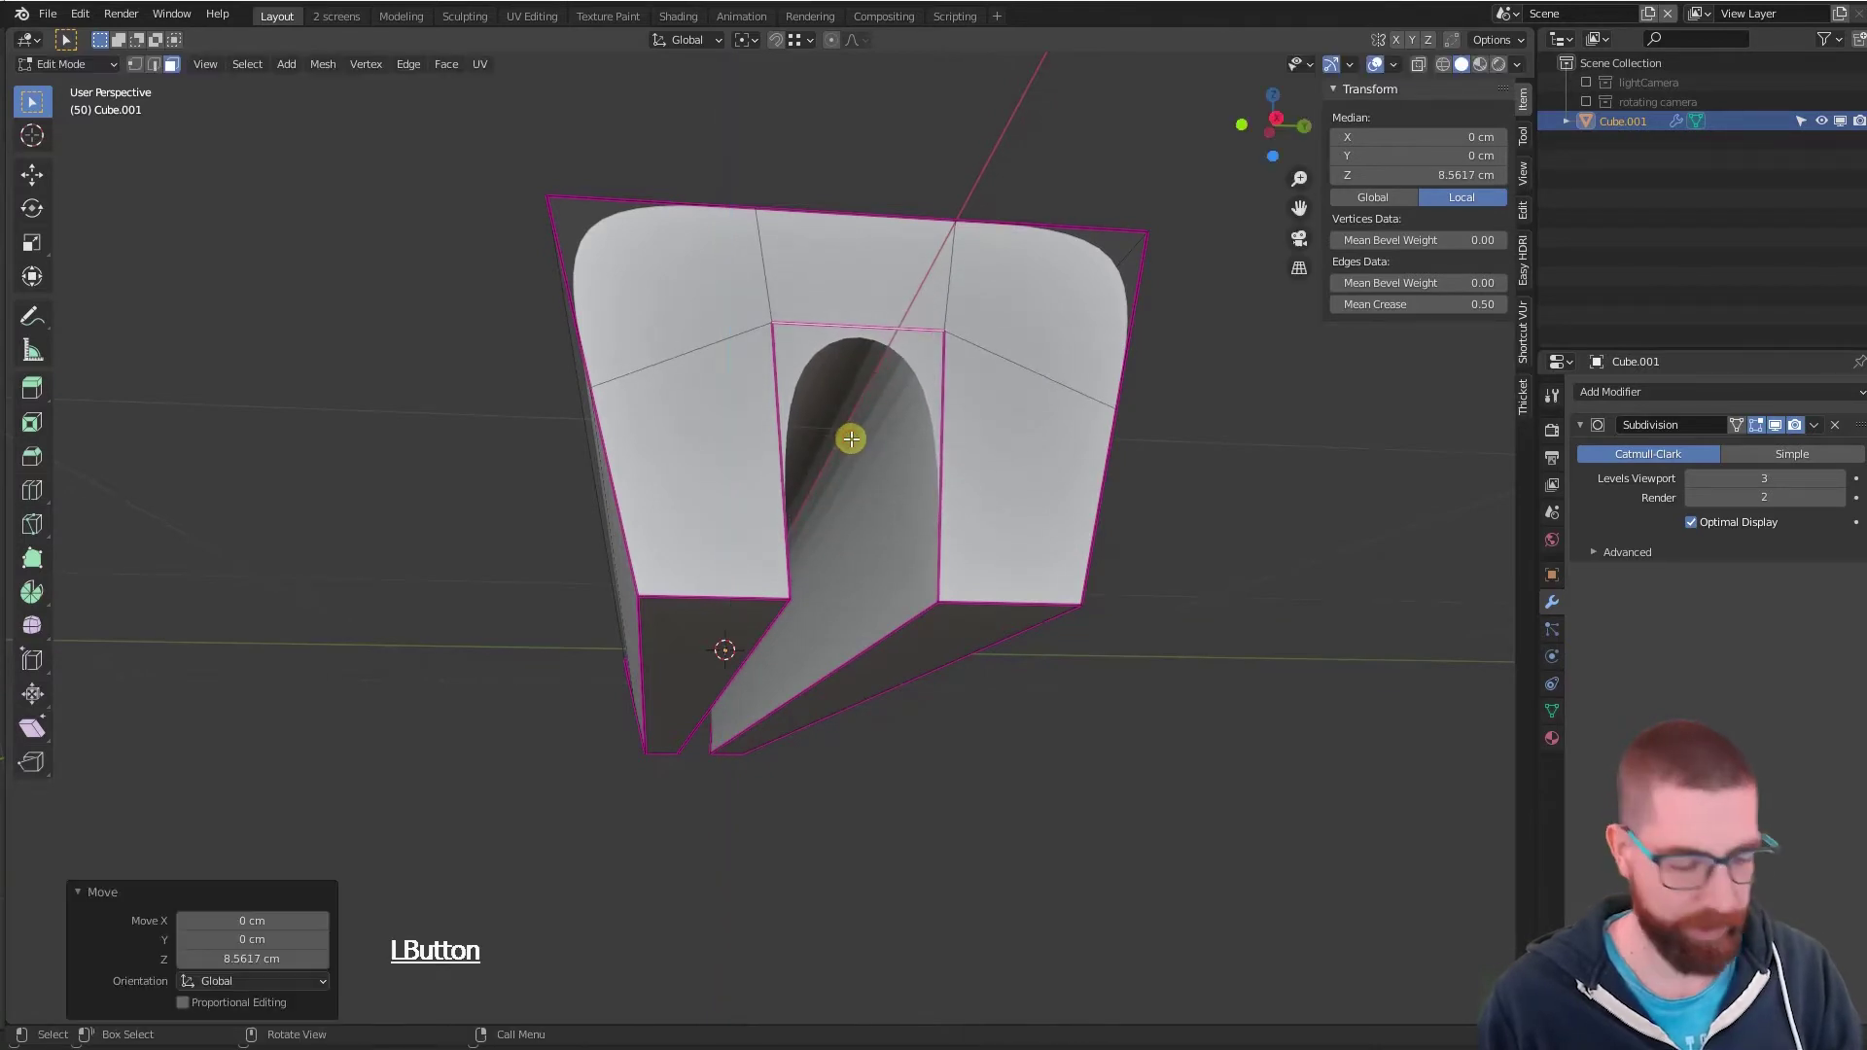
- Scale the channel's ceiling face by about 2.98 along Y and shift it about -3.56 cm along Y
{"action": "key", "text": "s"}
{"action": "key", "text": "y"}
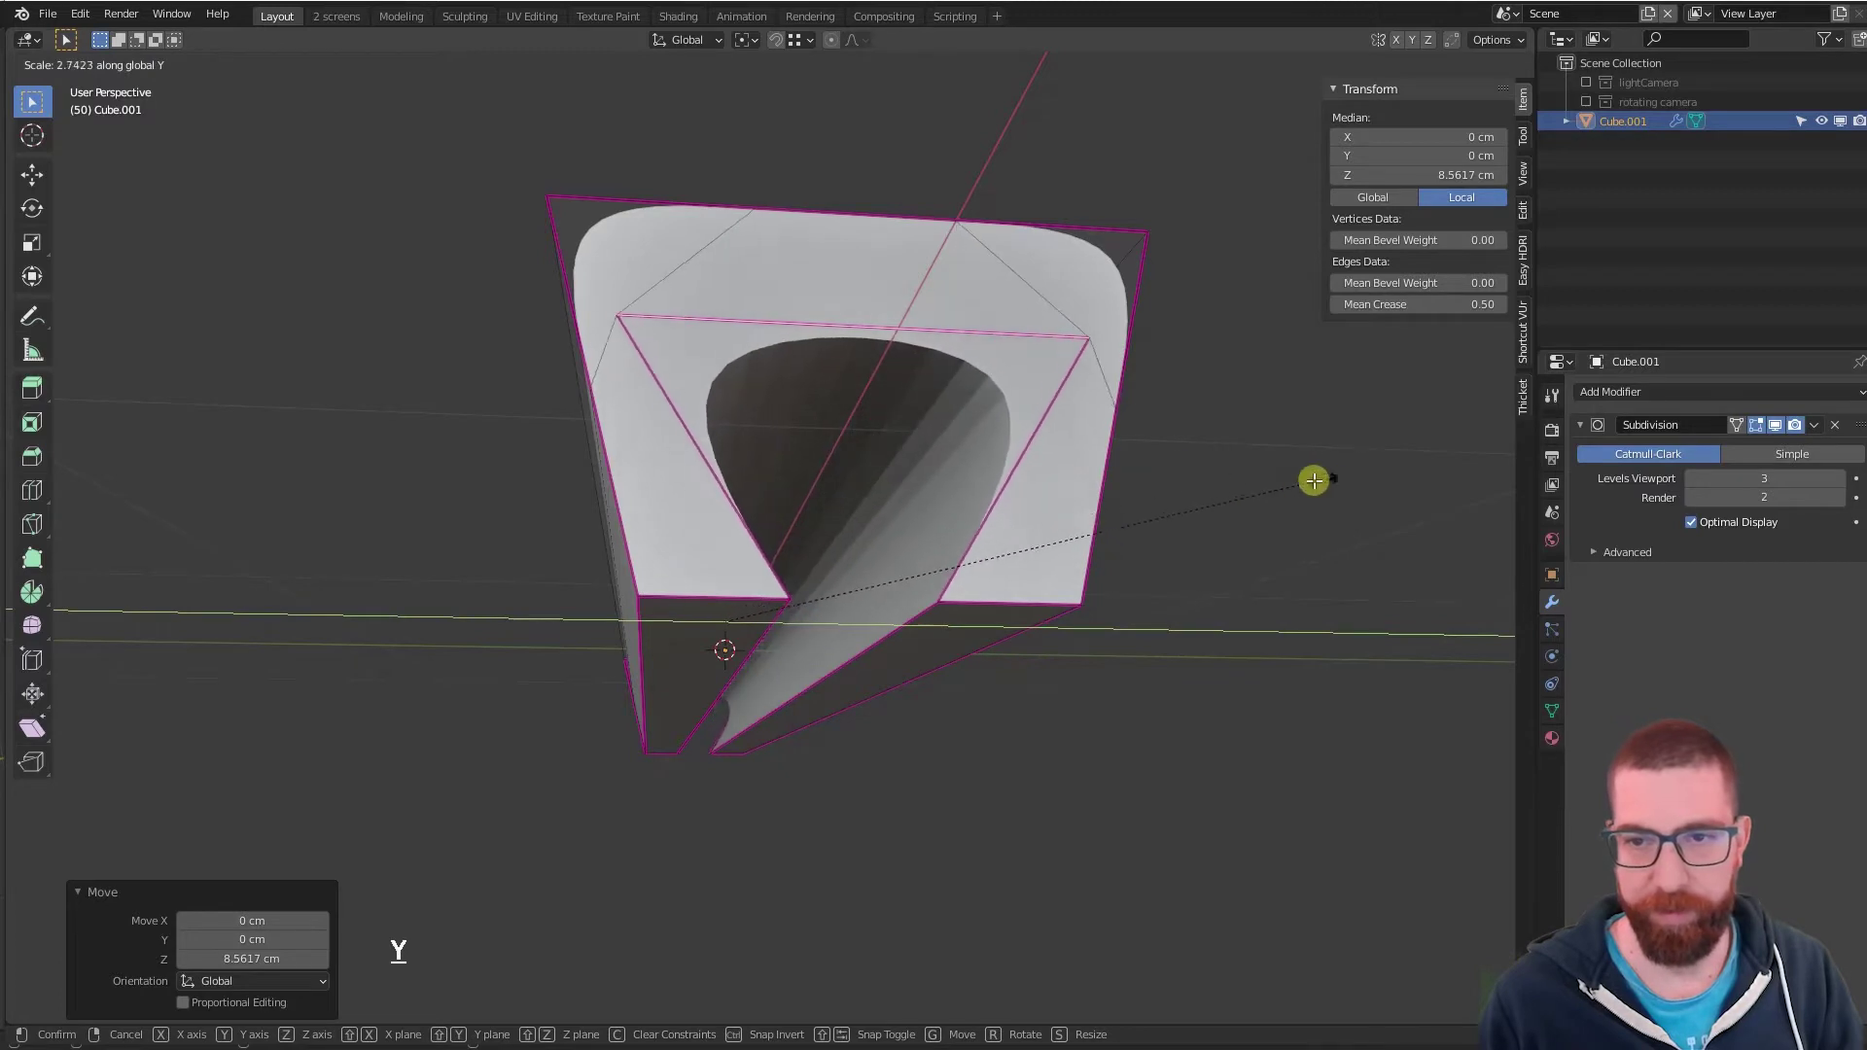
{"action": "left_click", "coordinate": [1370, 476]}
{"action": "middle_click_drag", "start_coordinate": [1368, 476], "coordinate": [992, 516]}
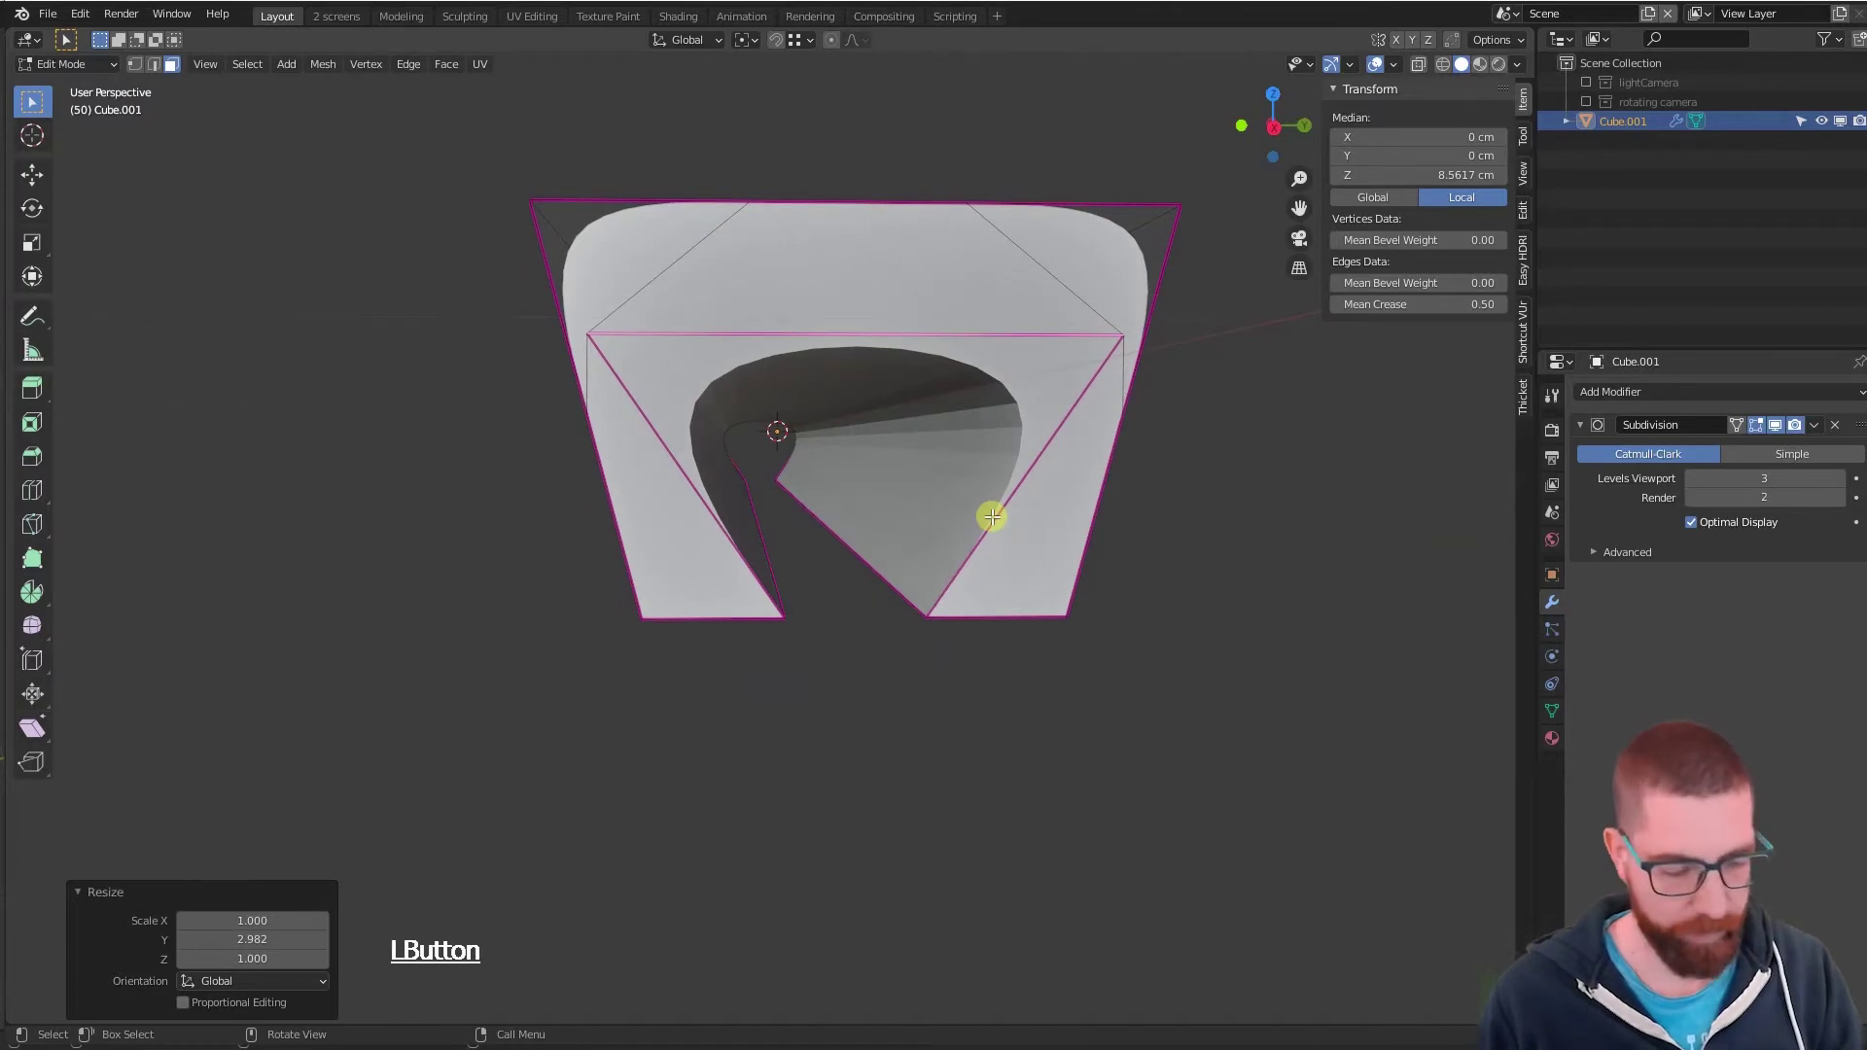
{"action": "key", "text": "g"}
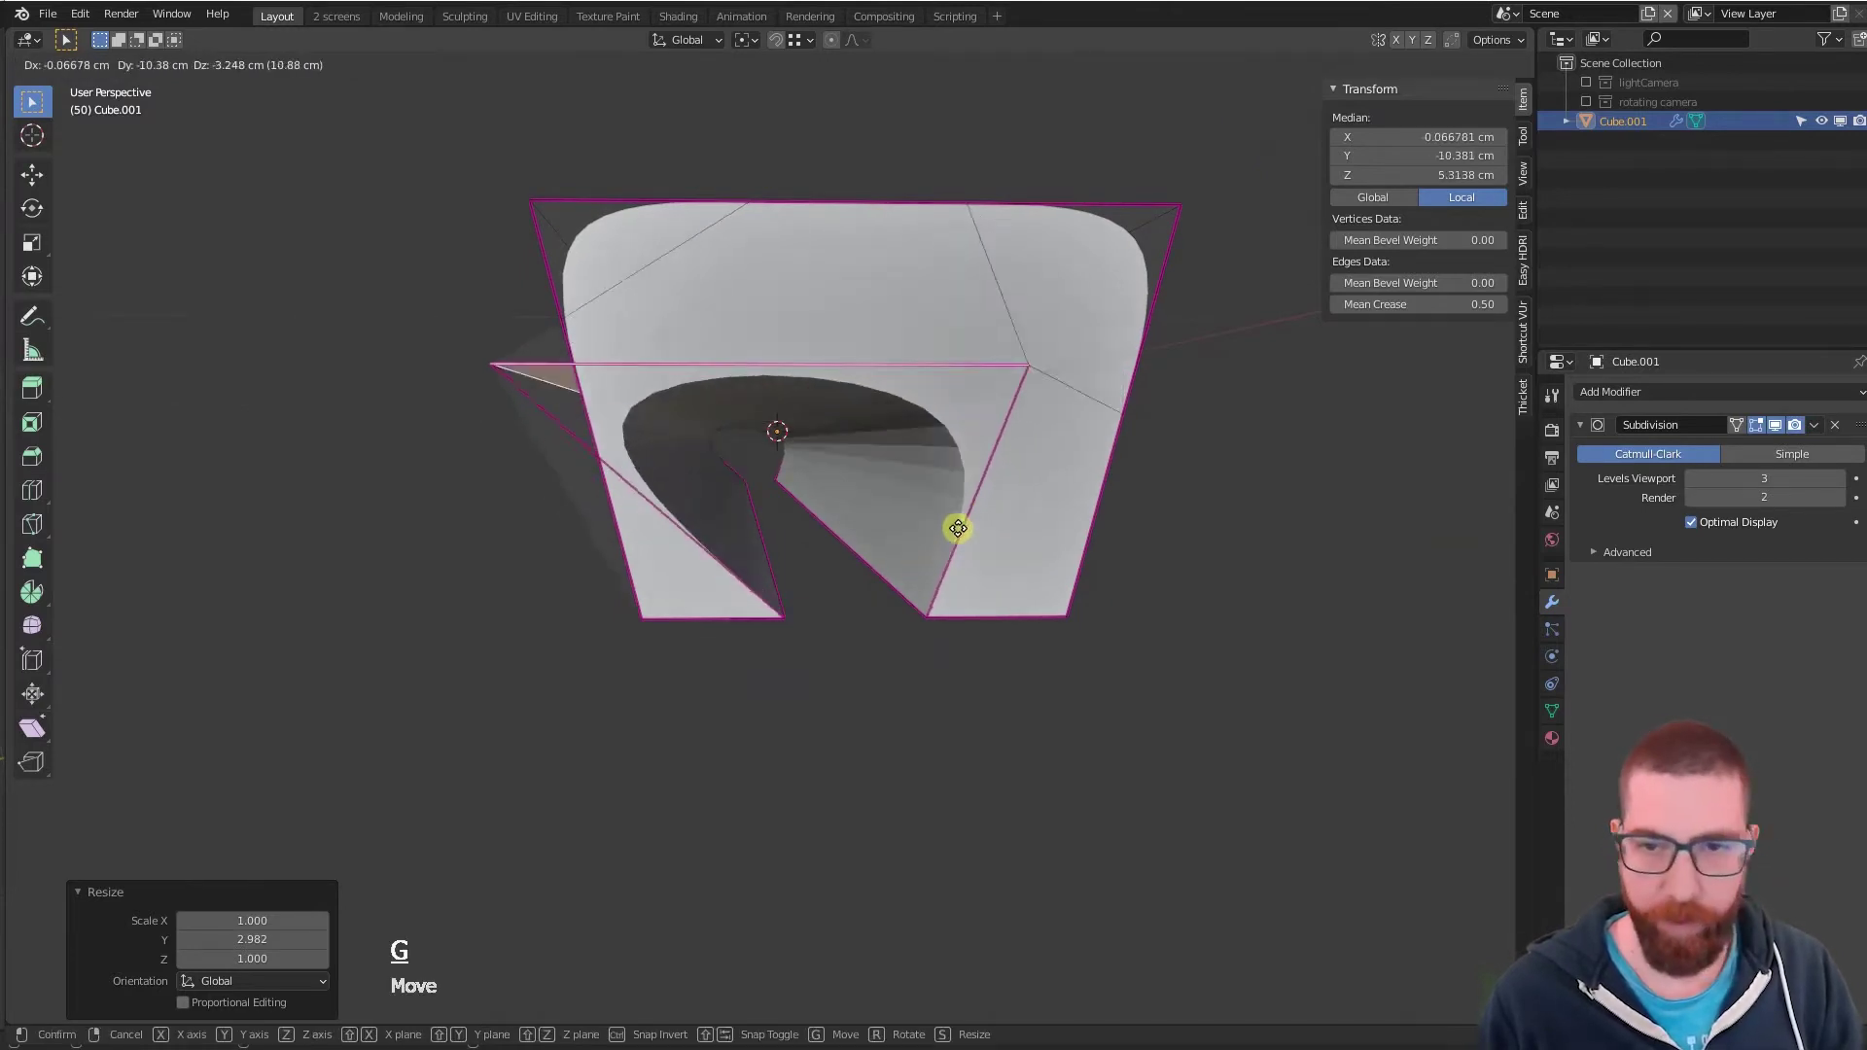
{"action": "key", "text": "y"}
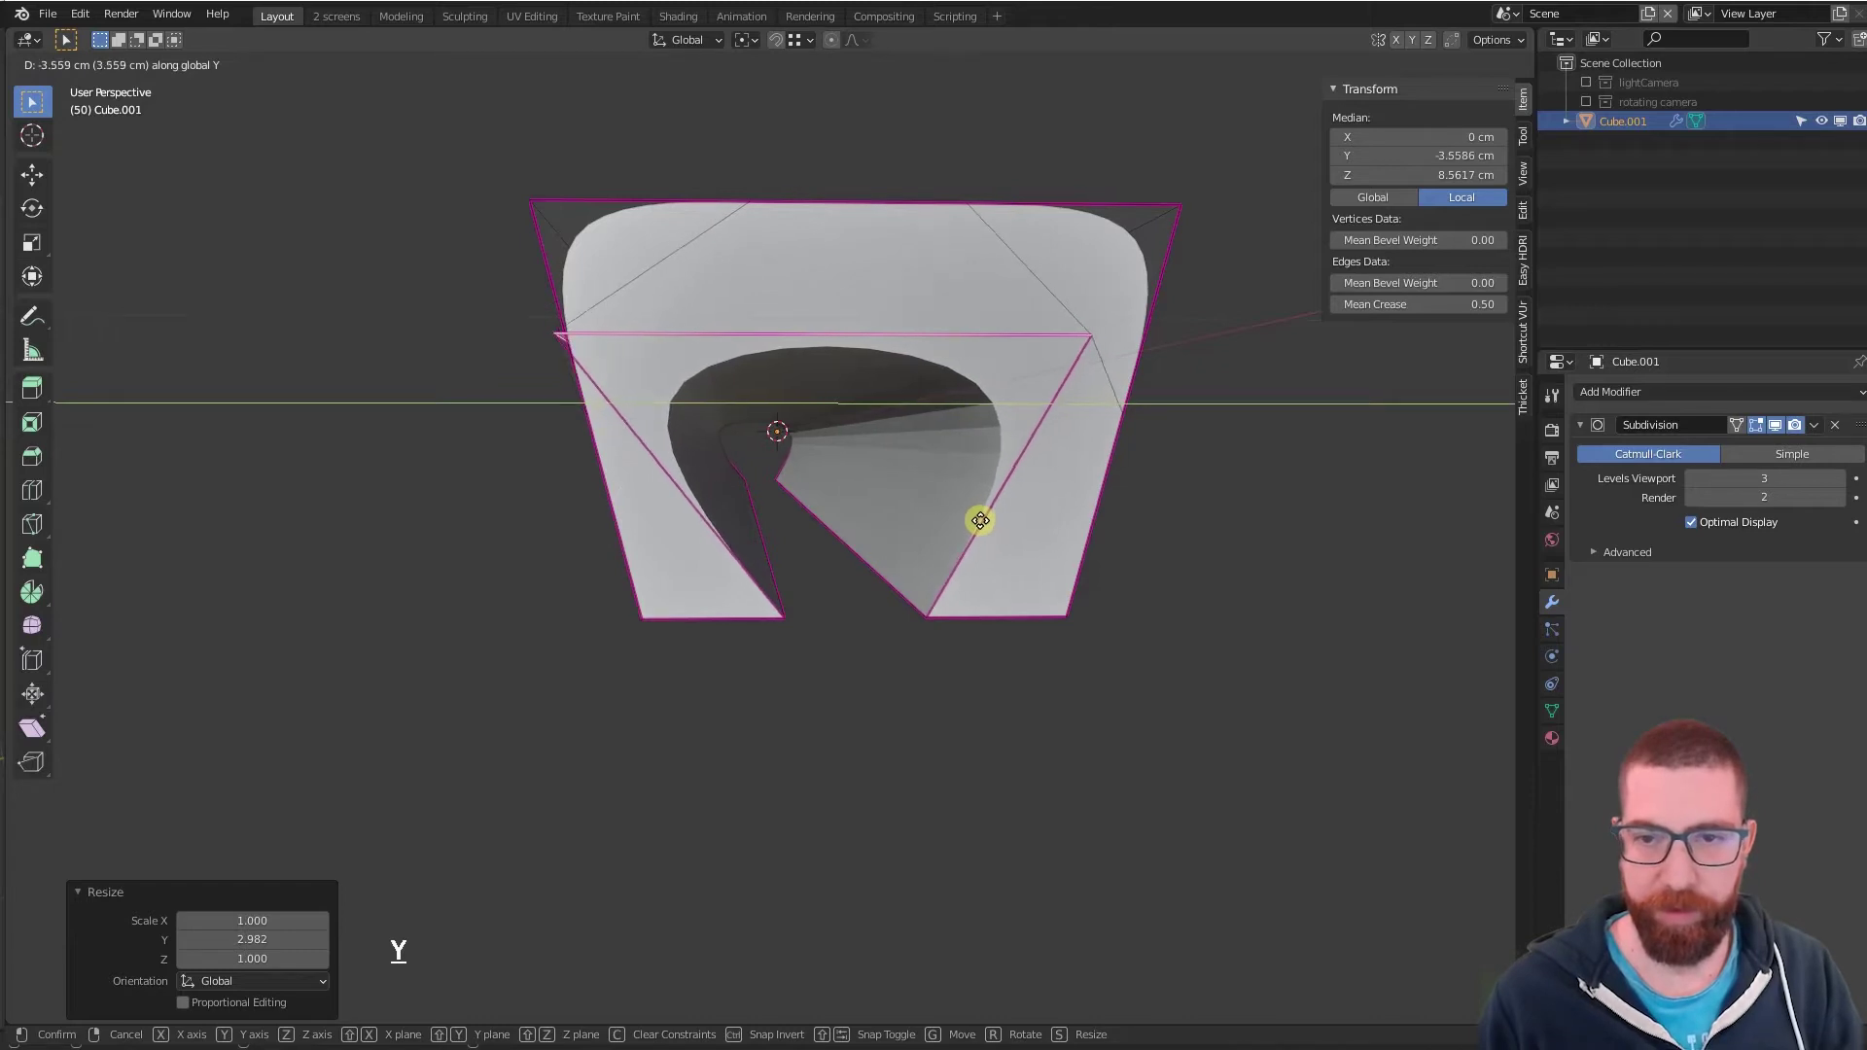
{"action": "left_click", "coordinate": [981, 520]}
{"action": "middle_click_drag", "start_coordinate": [967, 541], "coordinate": [950, 626]}
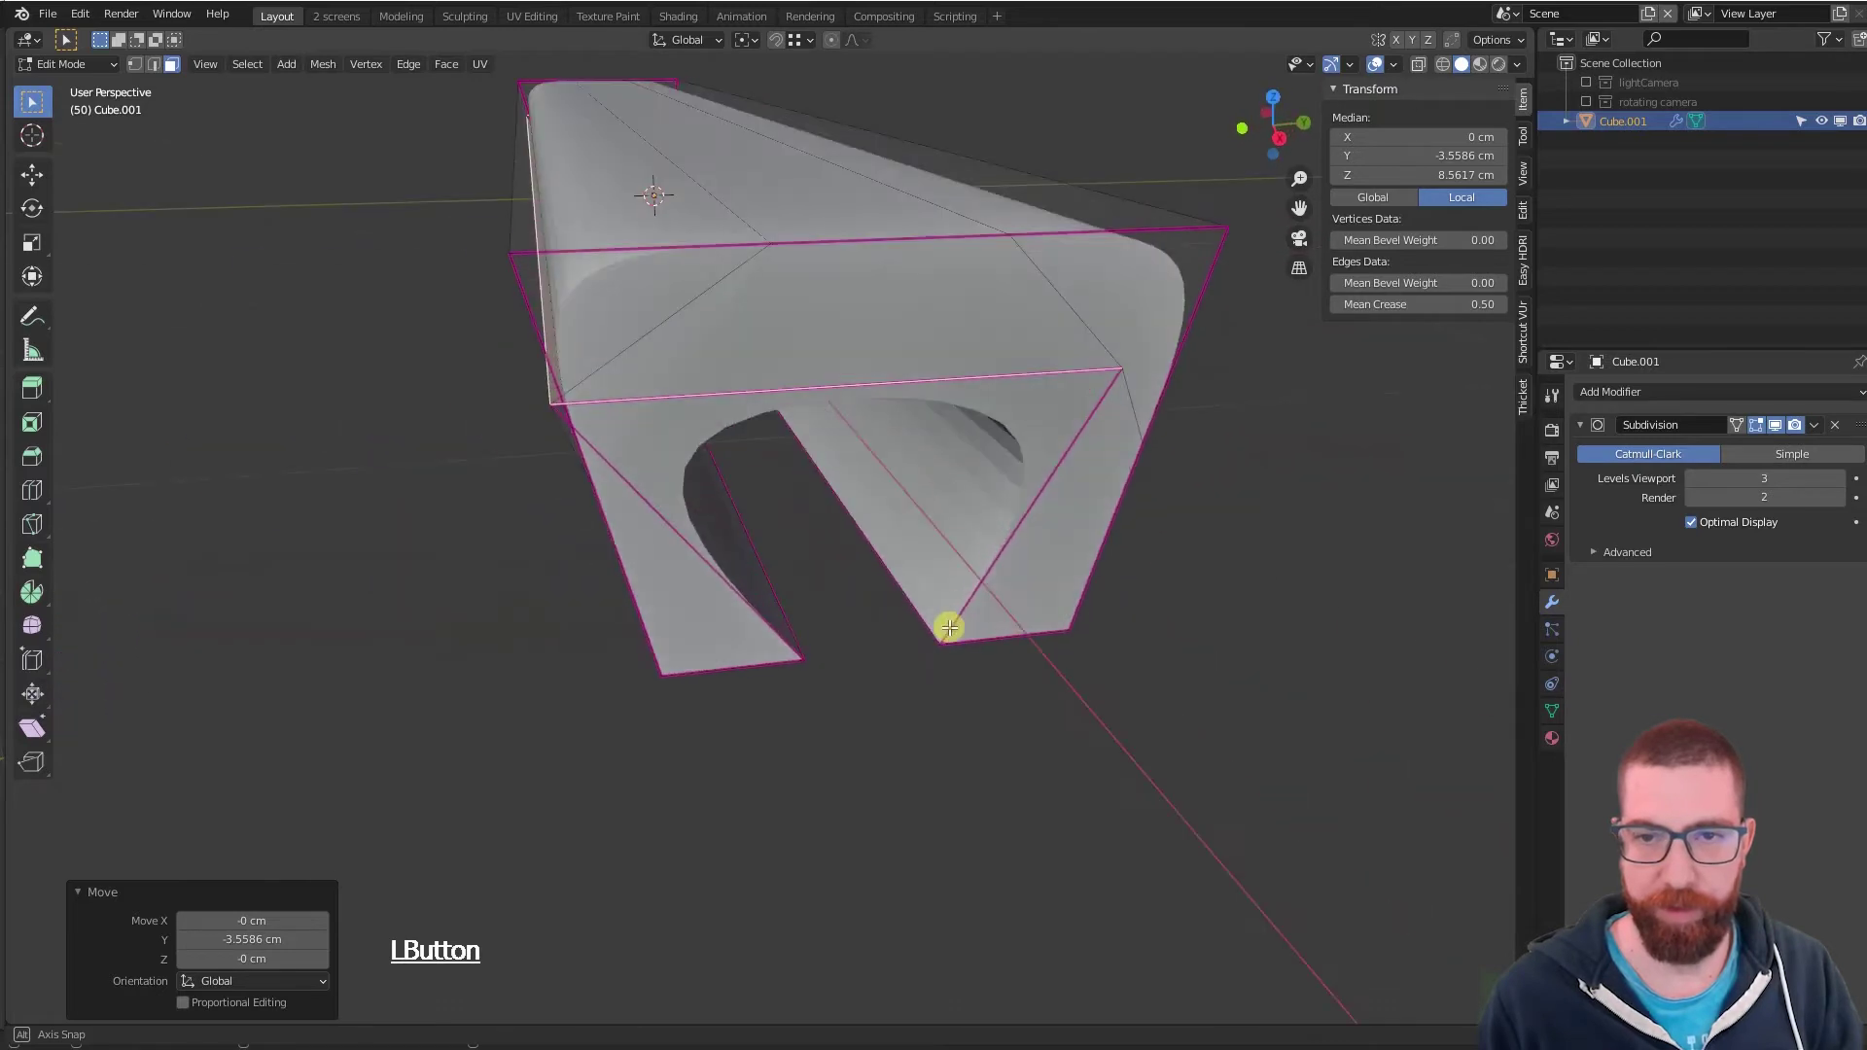
- Select the middle face of the bench's top and move it down about 6.35 cm along Z to hollow the seat
{"action": "left_click", "coordinate": [838, 221]}
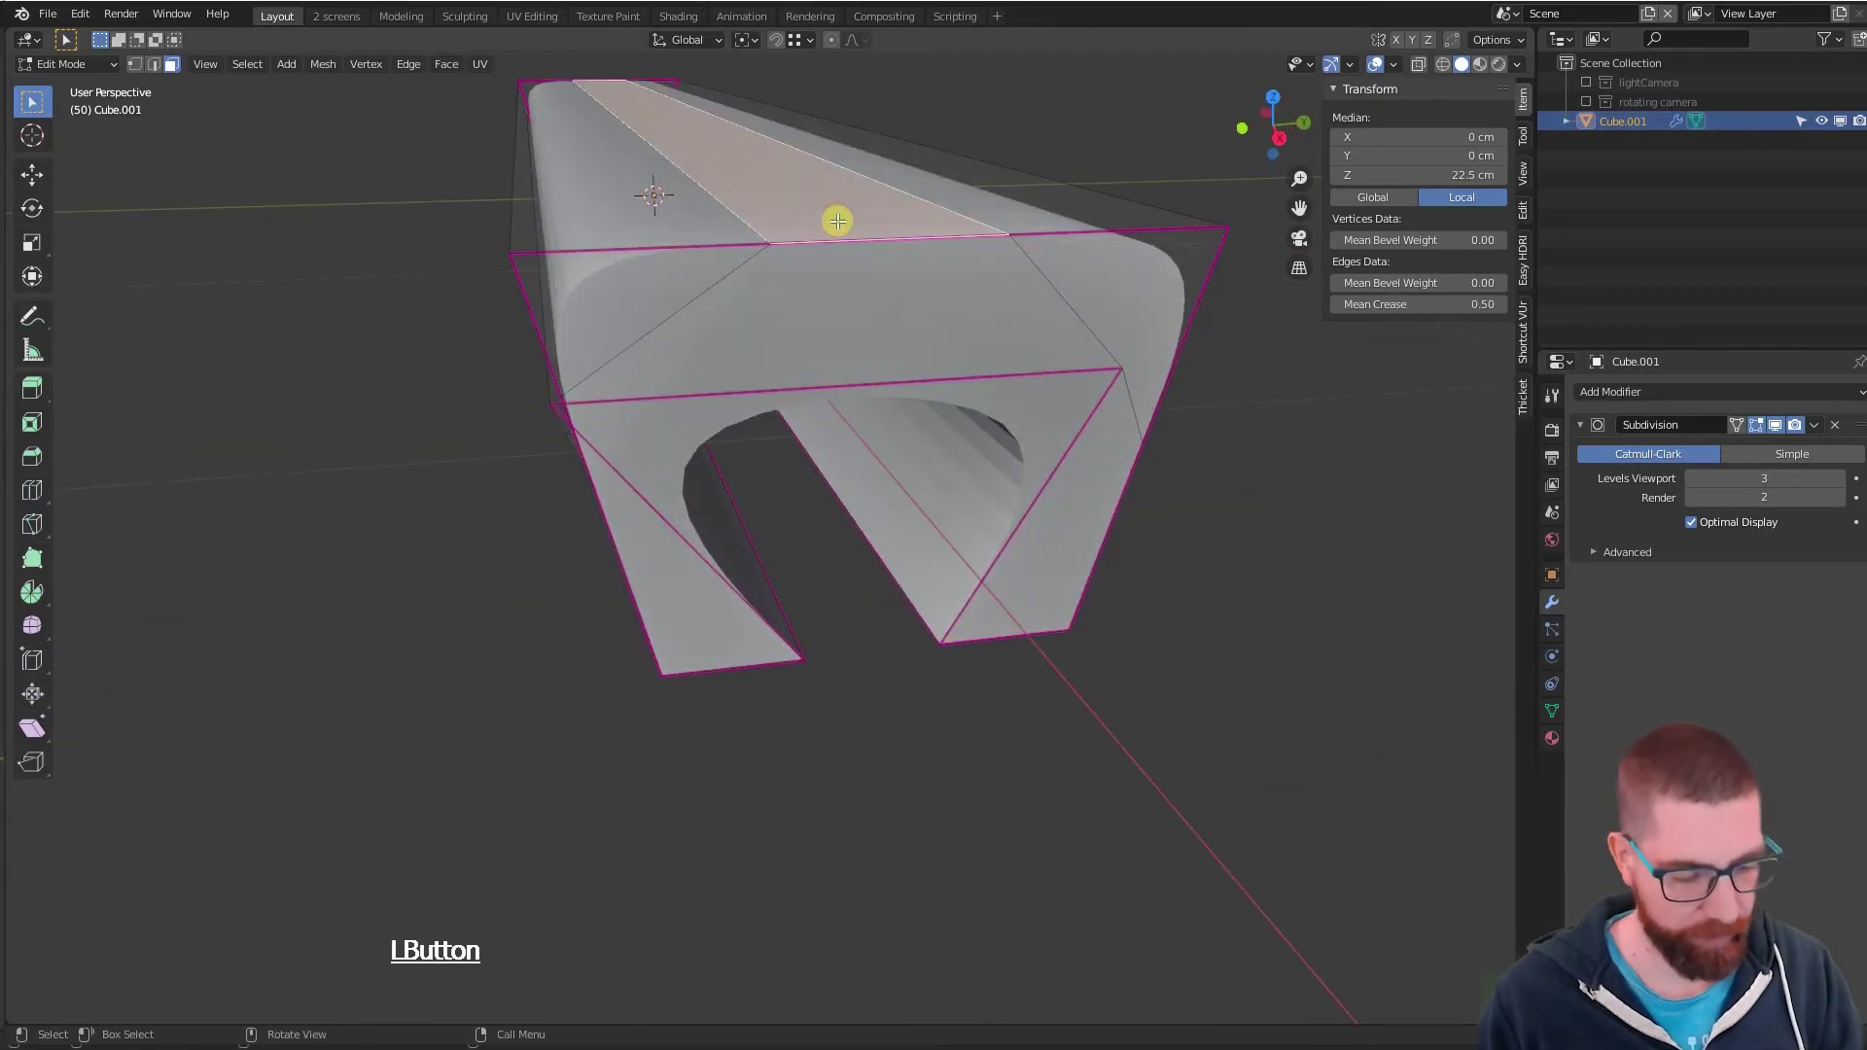
{"action": "key", "text": "g"}
{"action": "key", "text": "z"}
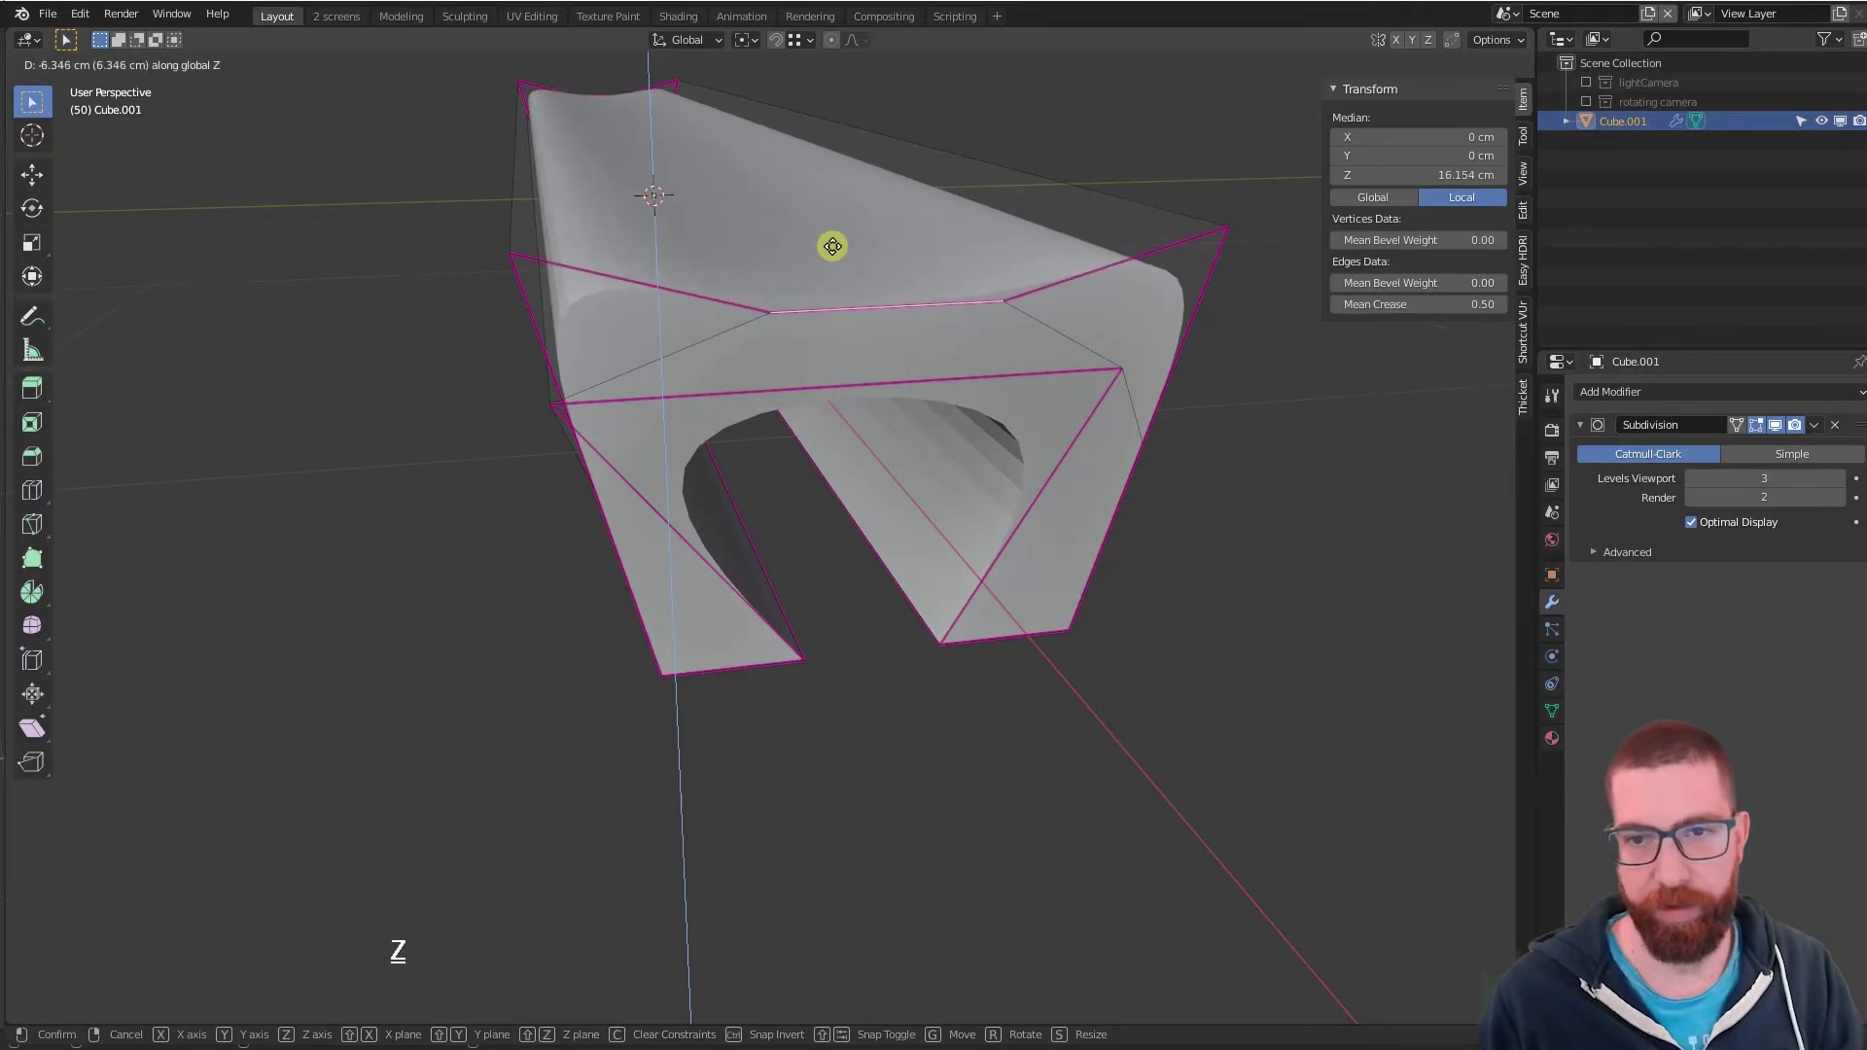
{"action": "left_click", "coordinate": [833, 246]}
{"action": "middle_click_drag", "start_coordinate": [896, 279], "coordinate": [807, 340]}
{"action": "middle_click_drag", "start_coordinate": [716, 209], "coordinate": [883, 337]}
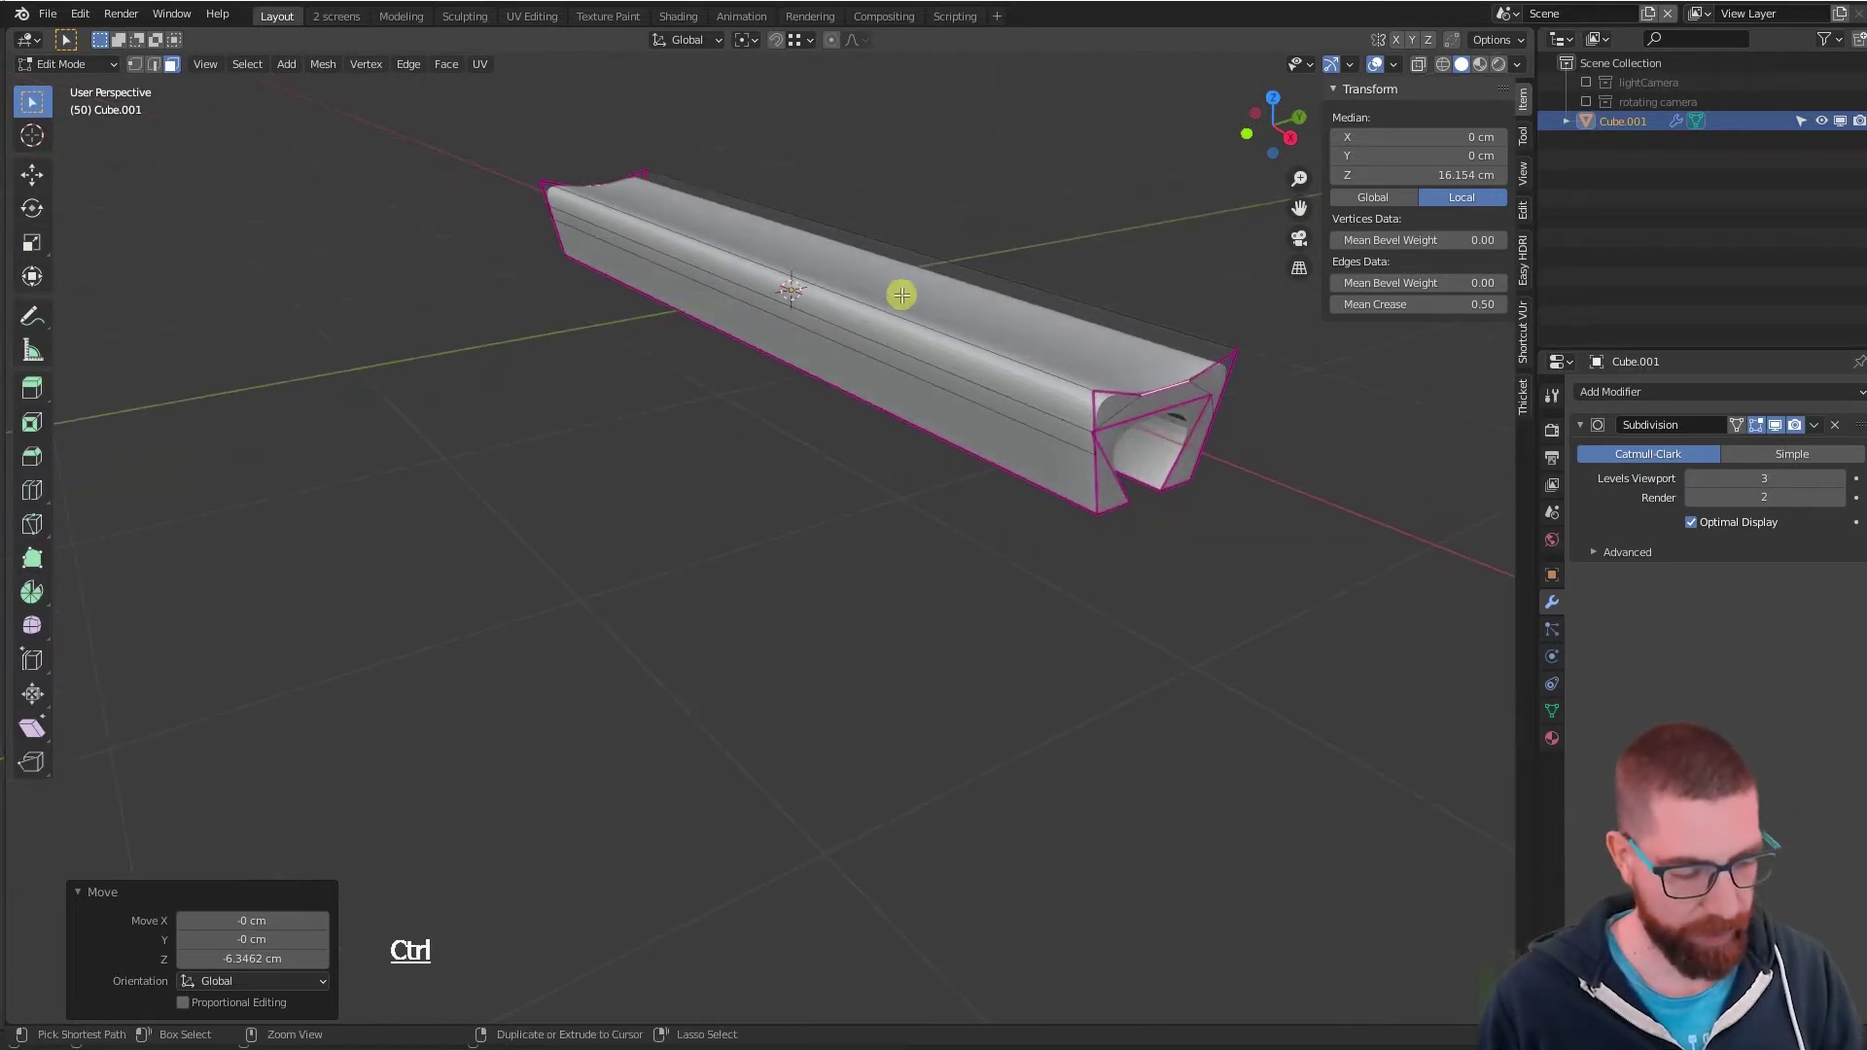
- Add six evenly spaced loop cuts across the bench's length without sliding them
{"action": "key", "text": "ctrl+r"}
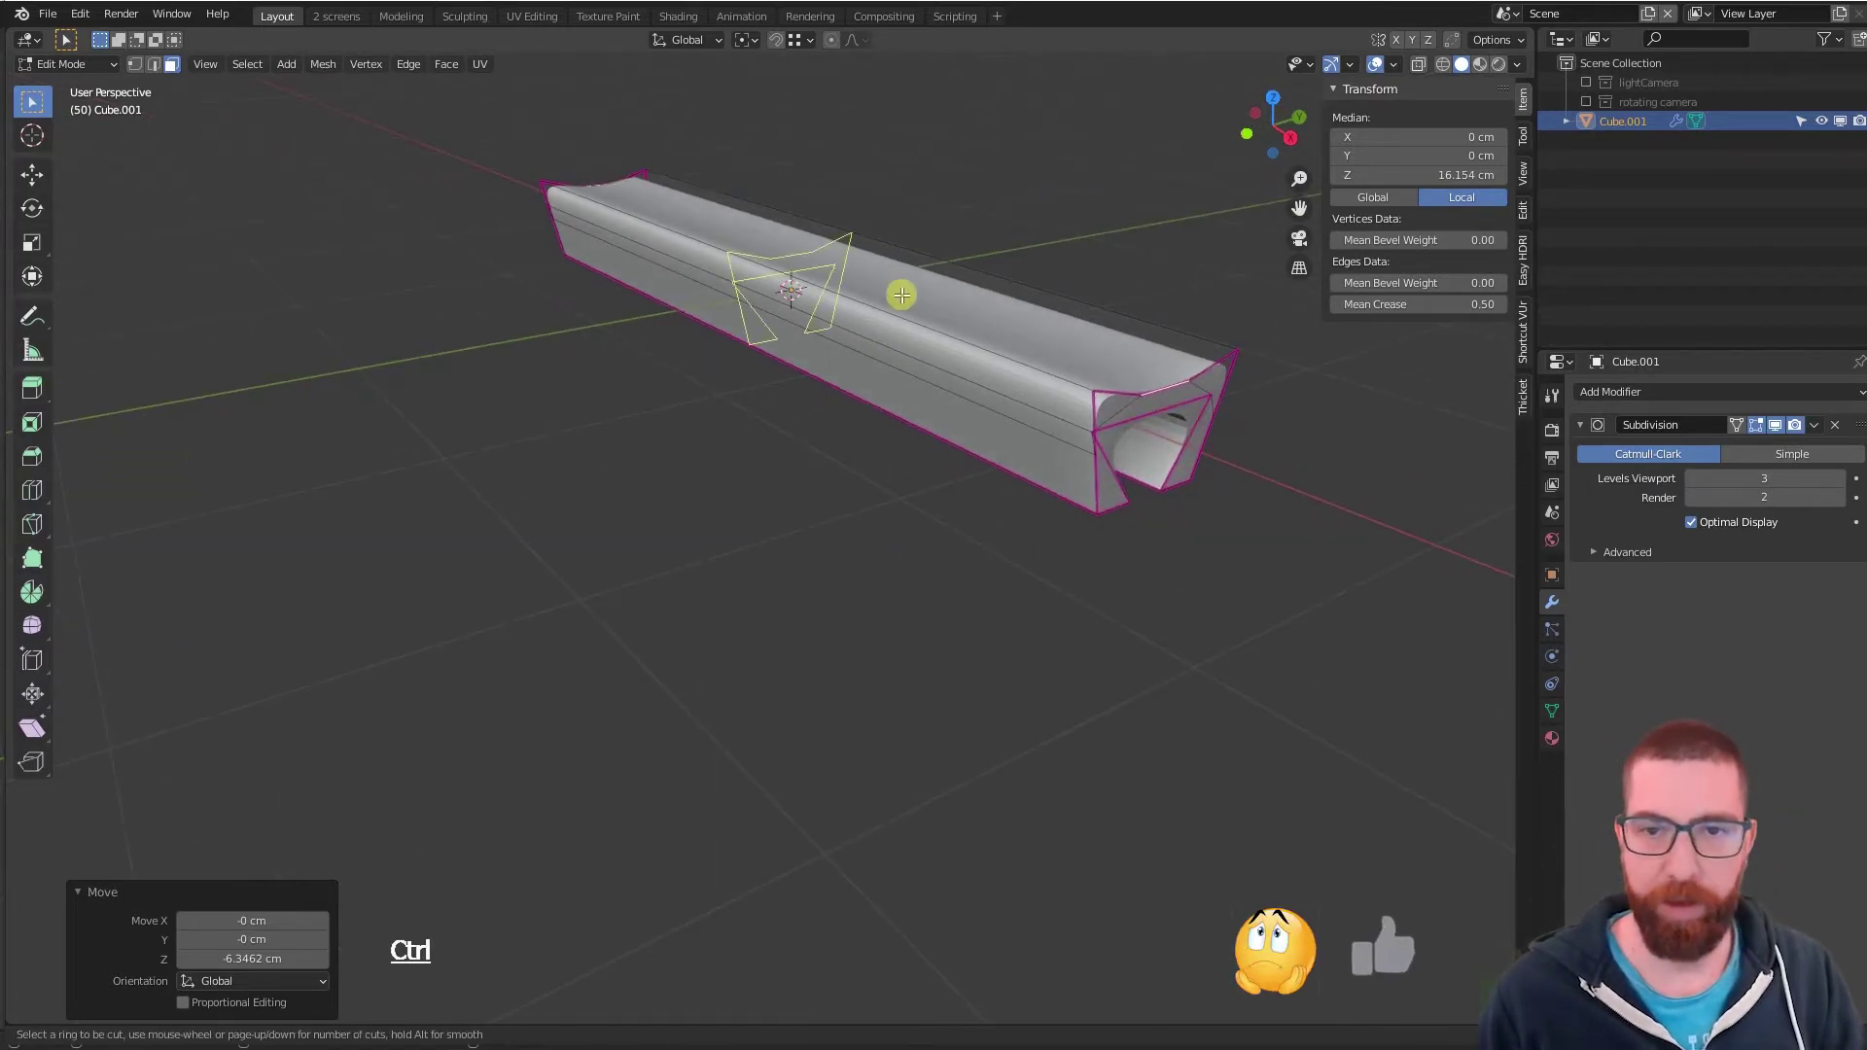
{"action": "scroll", "coordinate": [901, 294], "scroll_direction": "up", "scroll_amount": 4}
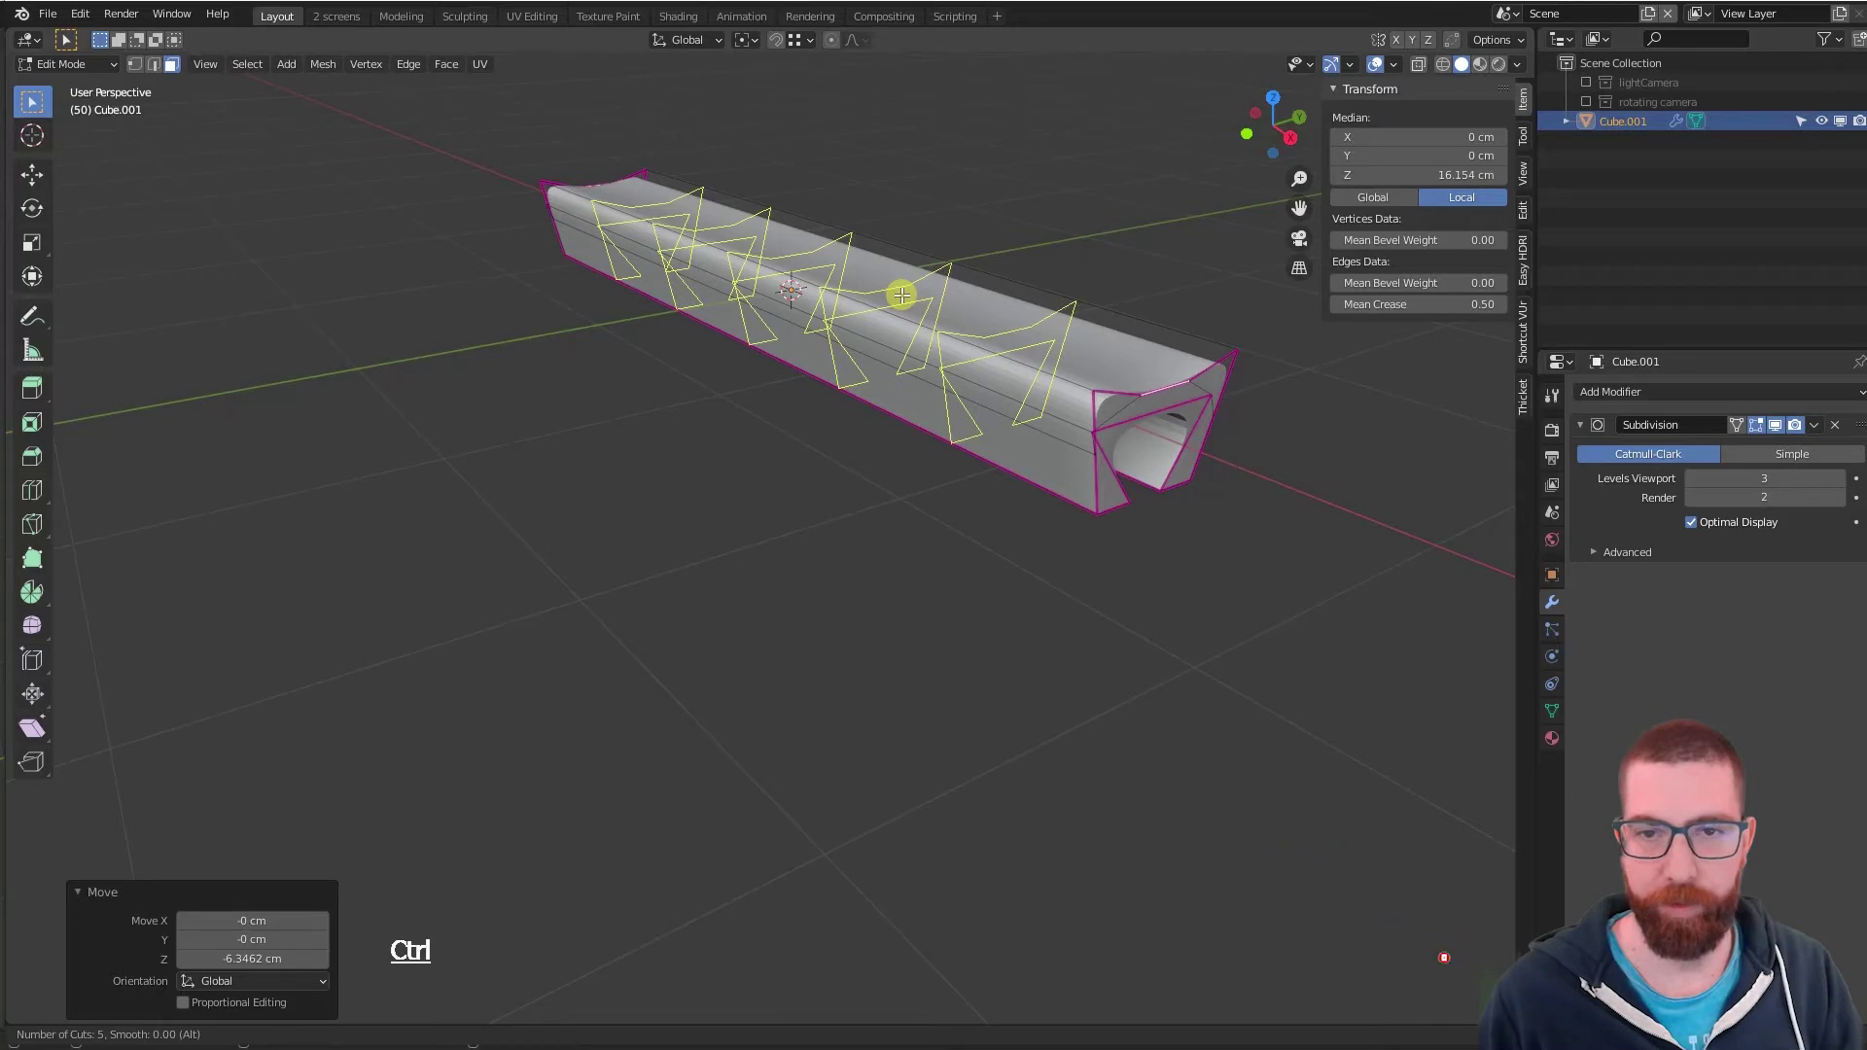
{"action": "scroll", "coordinate": [902, 294], "scroll_direction": "up", "scroll_amount": 1}
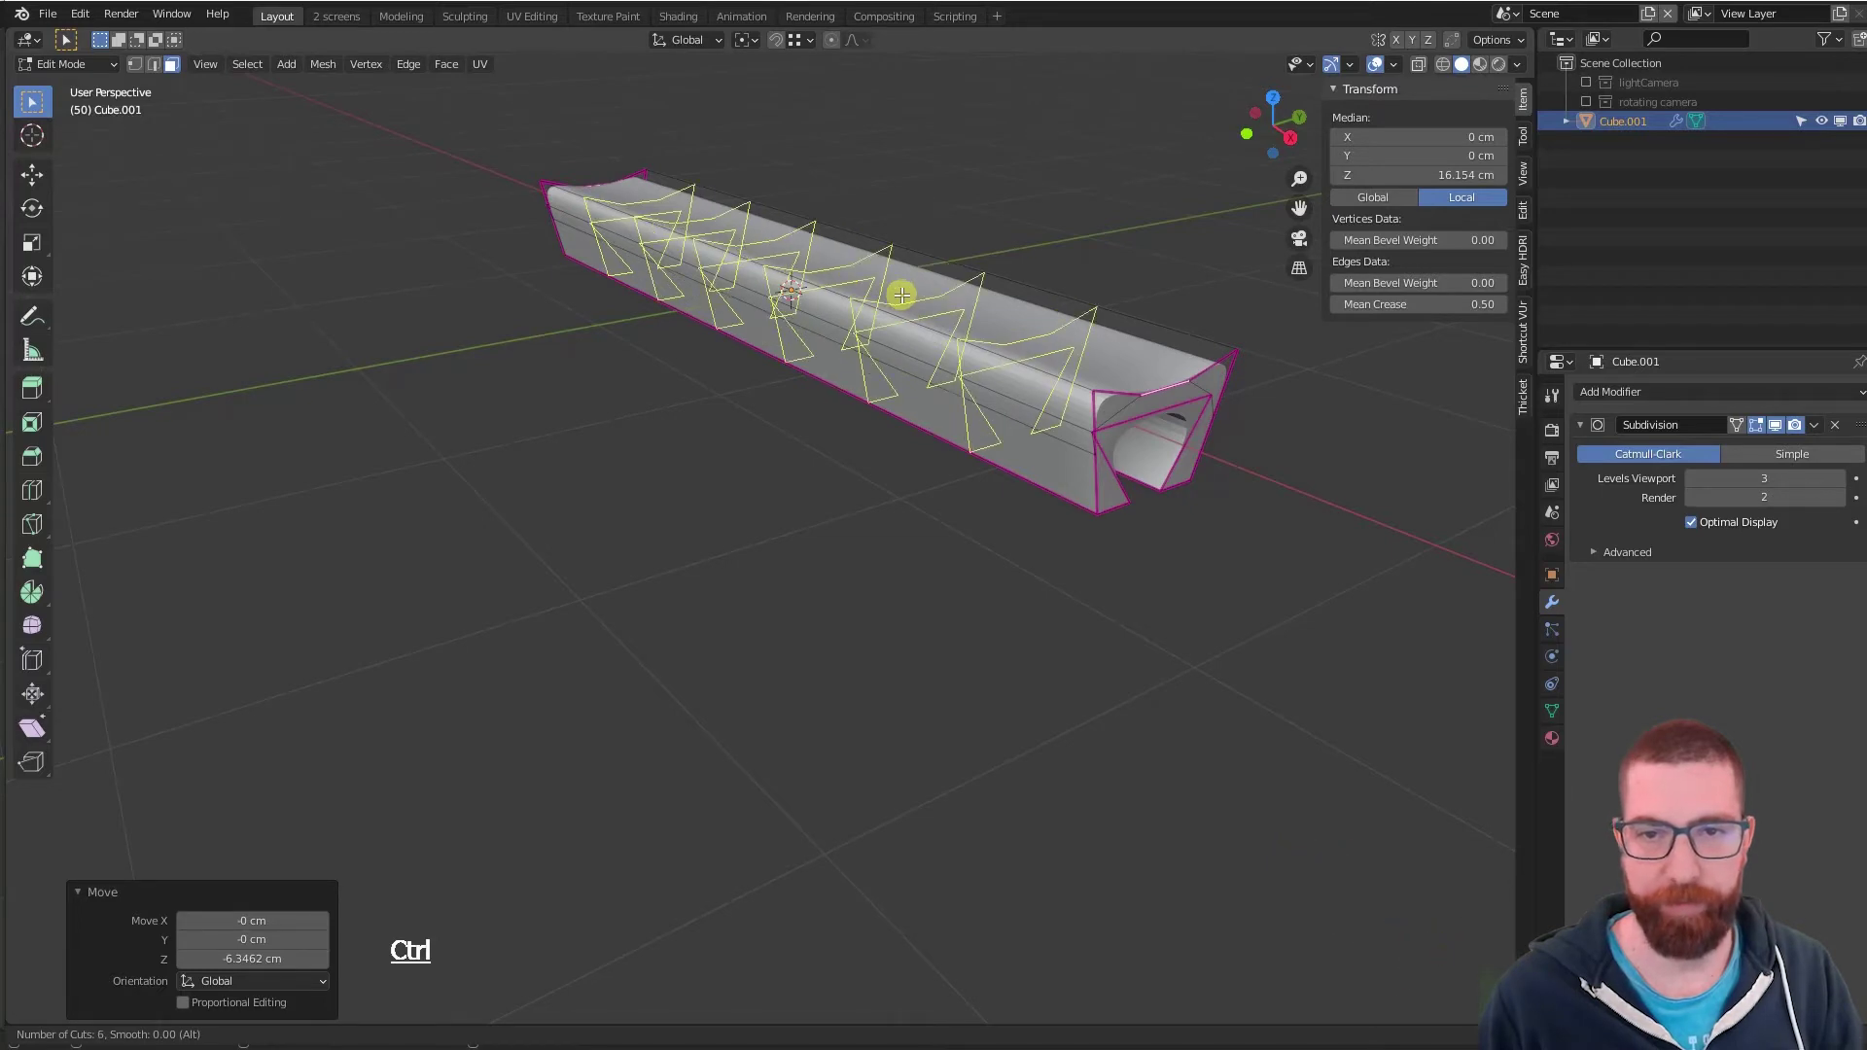
{"action": "left_click", "coordinate": [901, 295]}
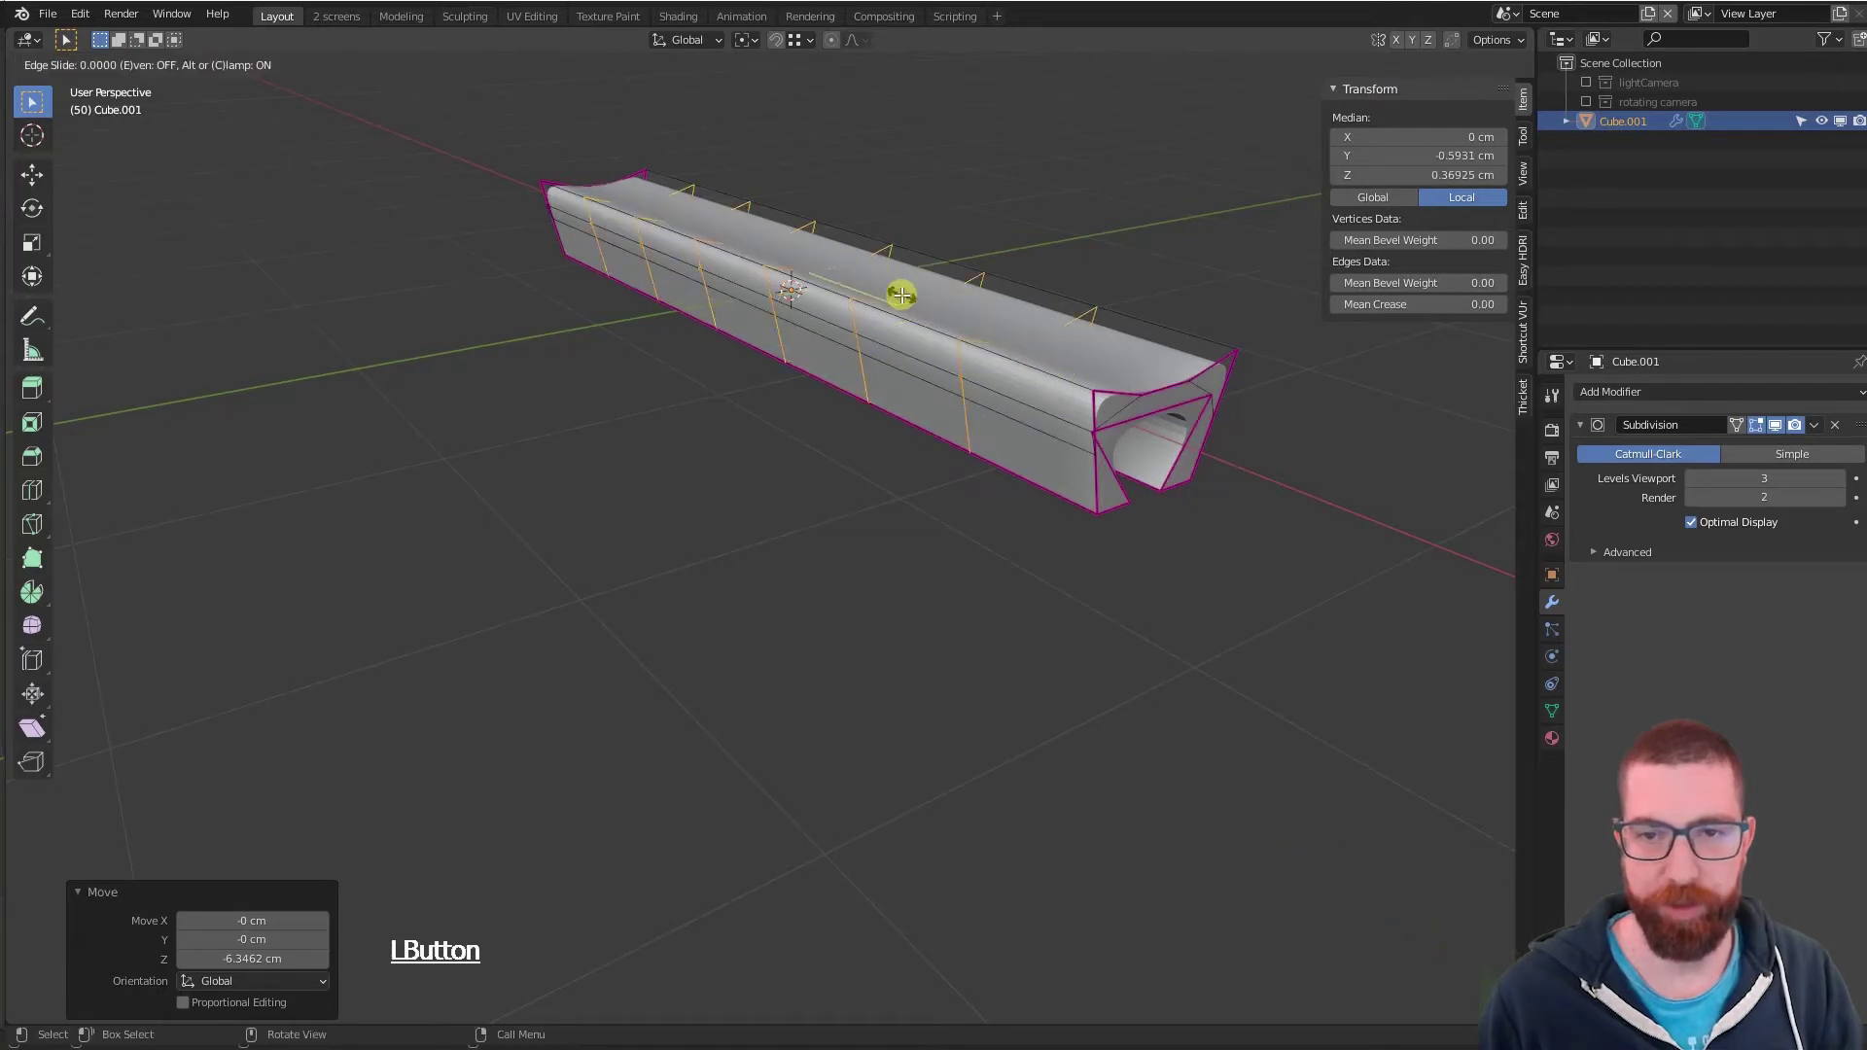
{"action": "right_click", "coordinate": [939, 331]}
- Extrude two adjacent outer top faces on one long side and the diagonally opposite two on the other side about 62.45 cm up along Z
{"action": "middle_click_drag", "start_coordinate": [943, 291], "coordinate": [930, 346]}
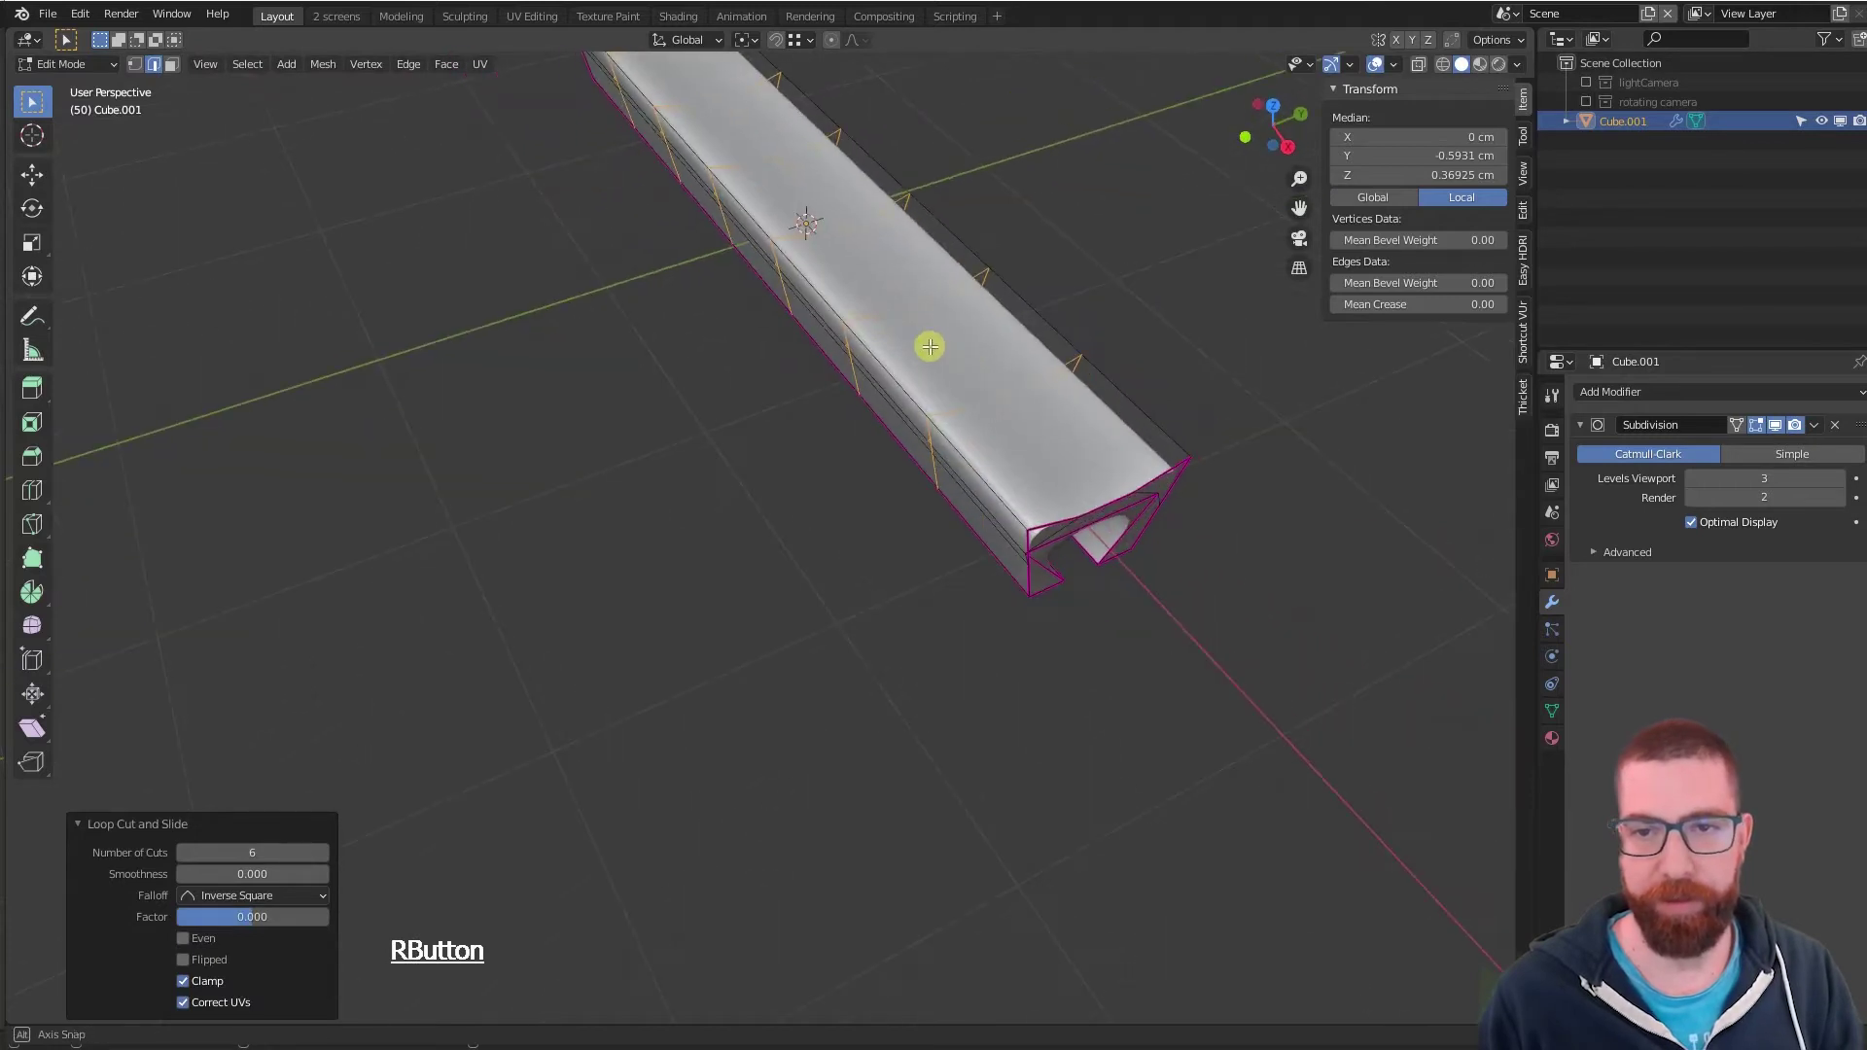
{"action": "left_click", "coordinate": [1003, 315]}
{"action": "key", "text": "3"}
{"action": "left_click", "coordinate": [1002, 316]}
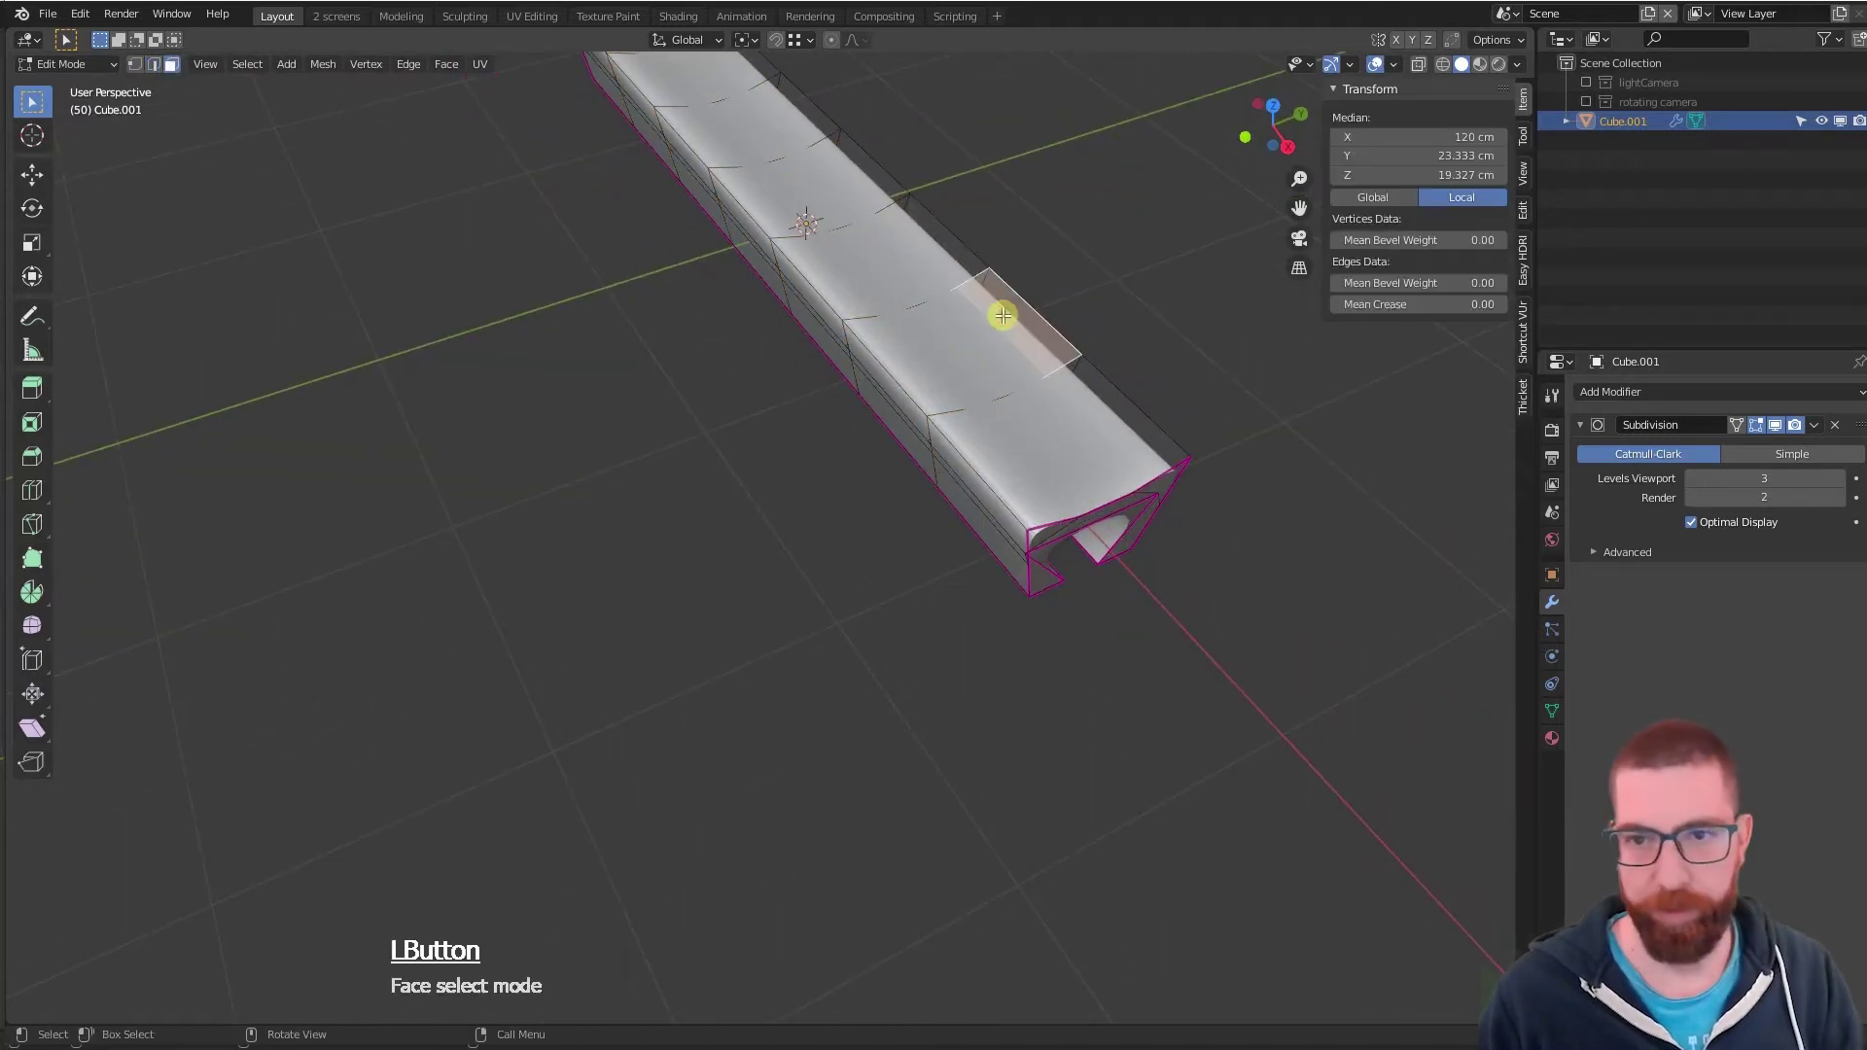
{"action": "left_click", "coordinate": [946, 252], "text": "shift"}
{"action": "scroll", "coordinate": [1001, 366], "scroll_direction": "down", "scroll_amount": 2}
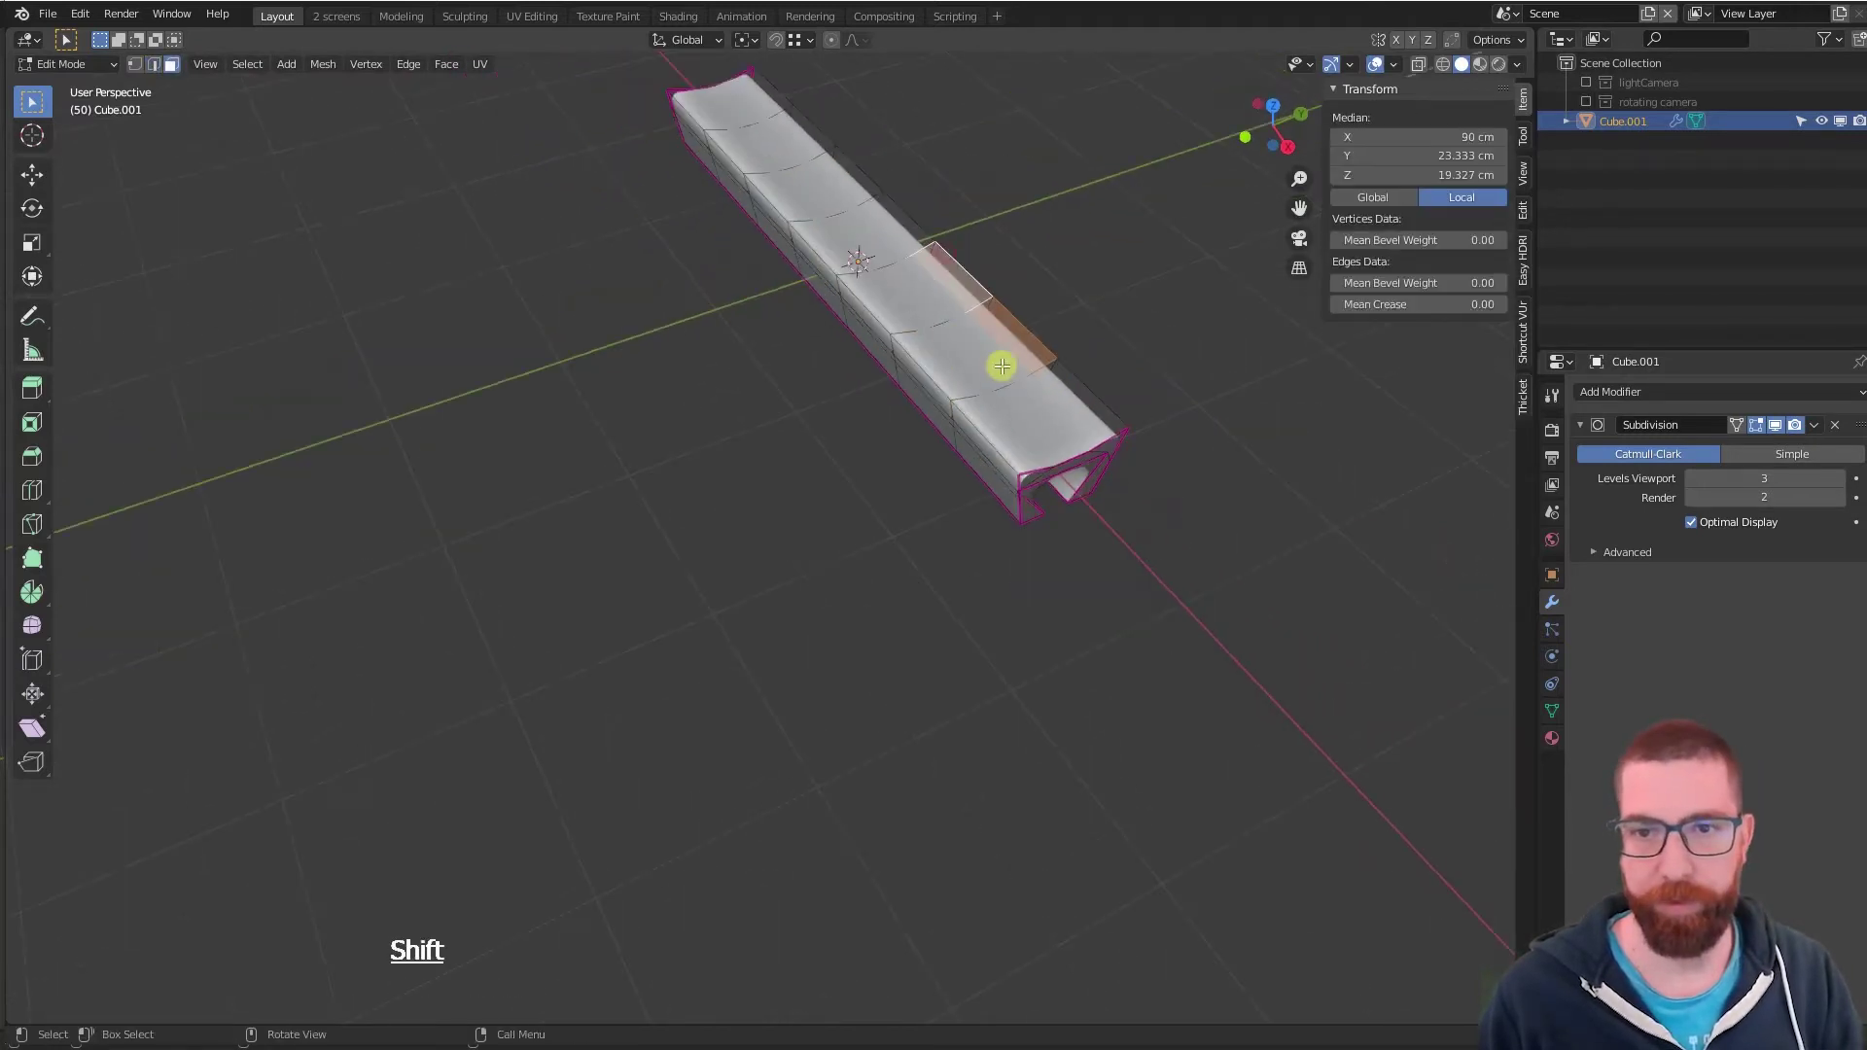
{"action": "left_click", "coordinate": [831, 249], "text": "shift"}
{"action": "left_click", "coordinate": [750, 162], "text": "shift"}
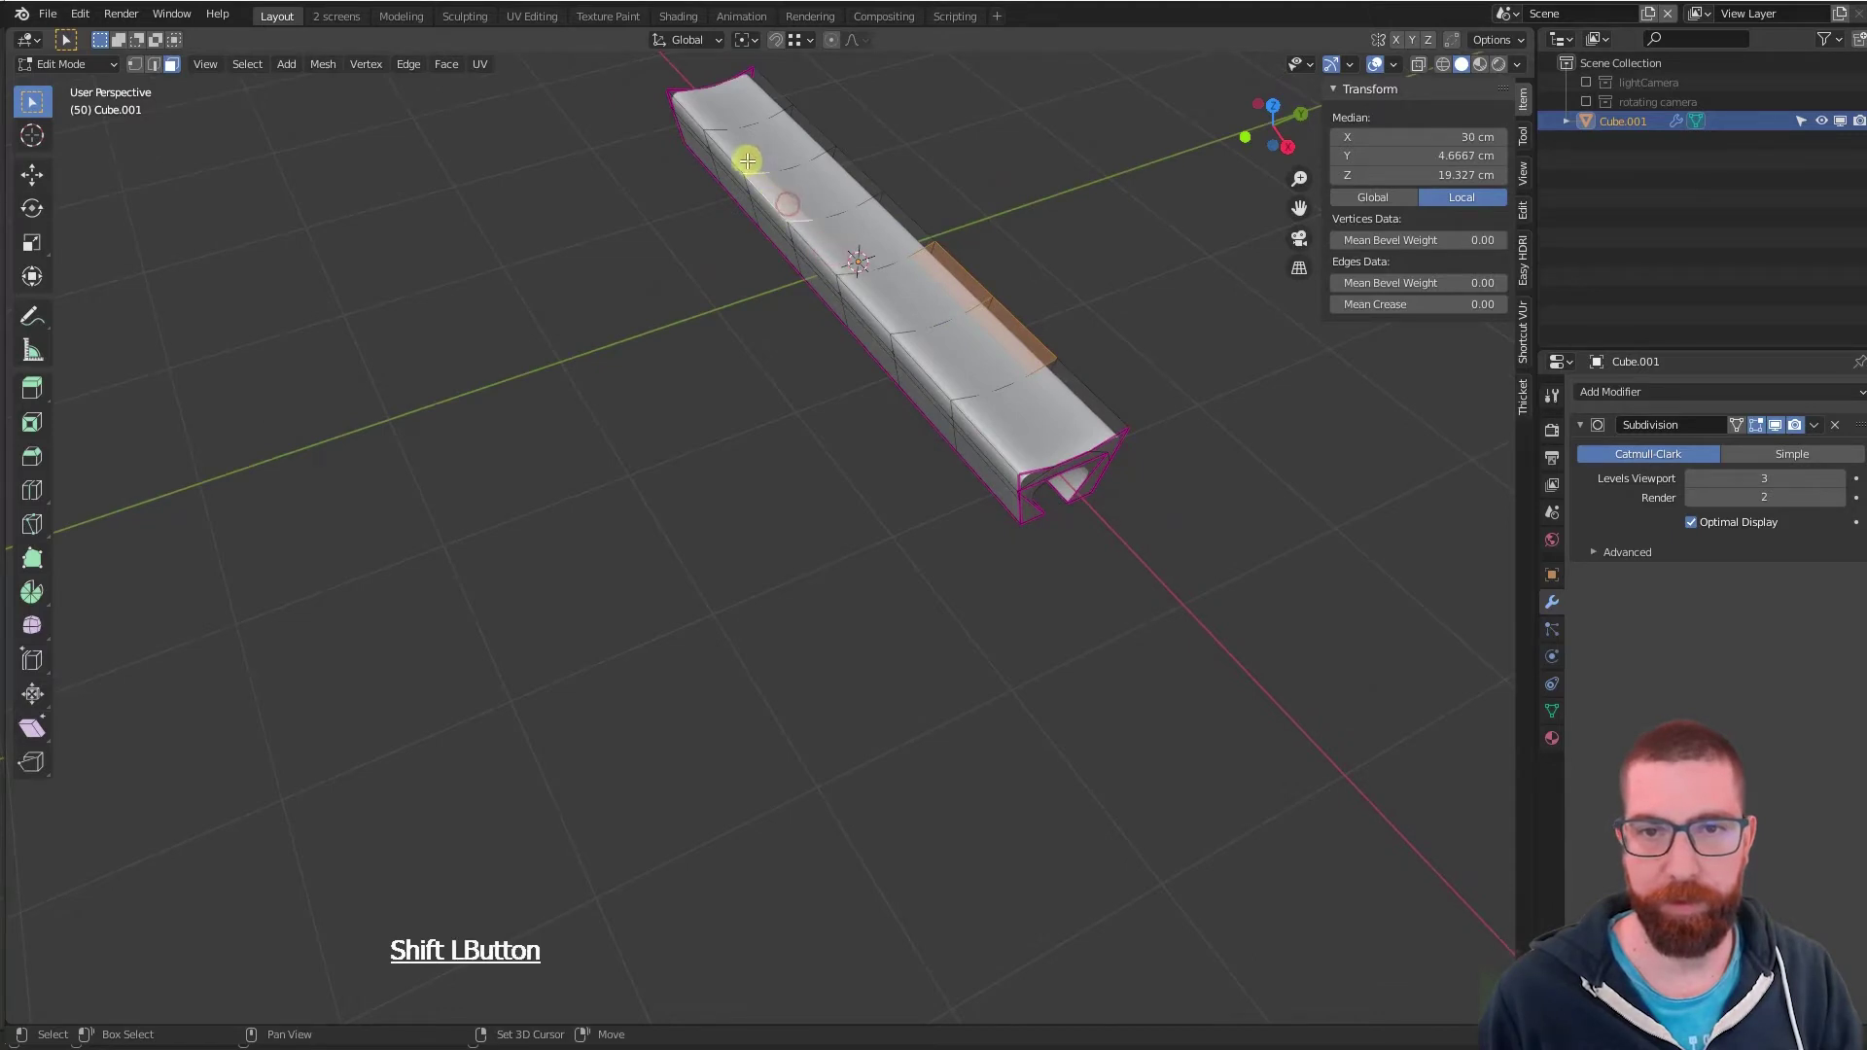
{"action": "middle_click_drag", "start_coordinate": [750, 162], "coordinate": [831, 297]}
{"action": "key", "text": "e"}
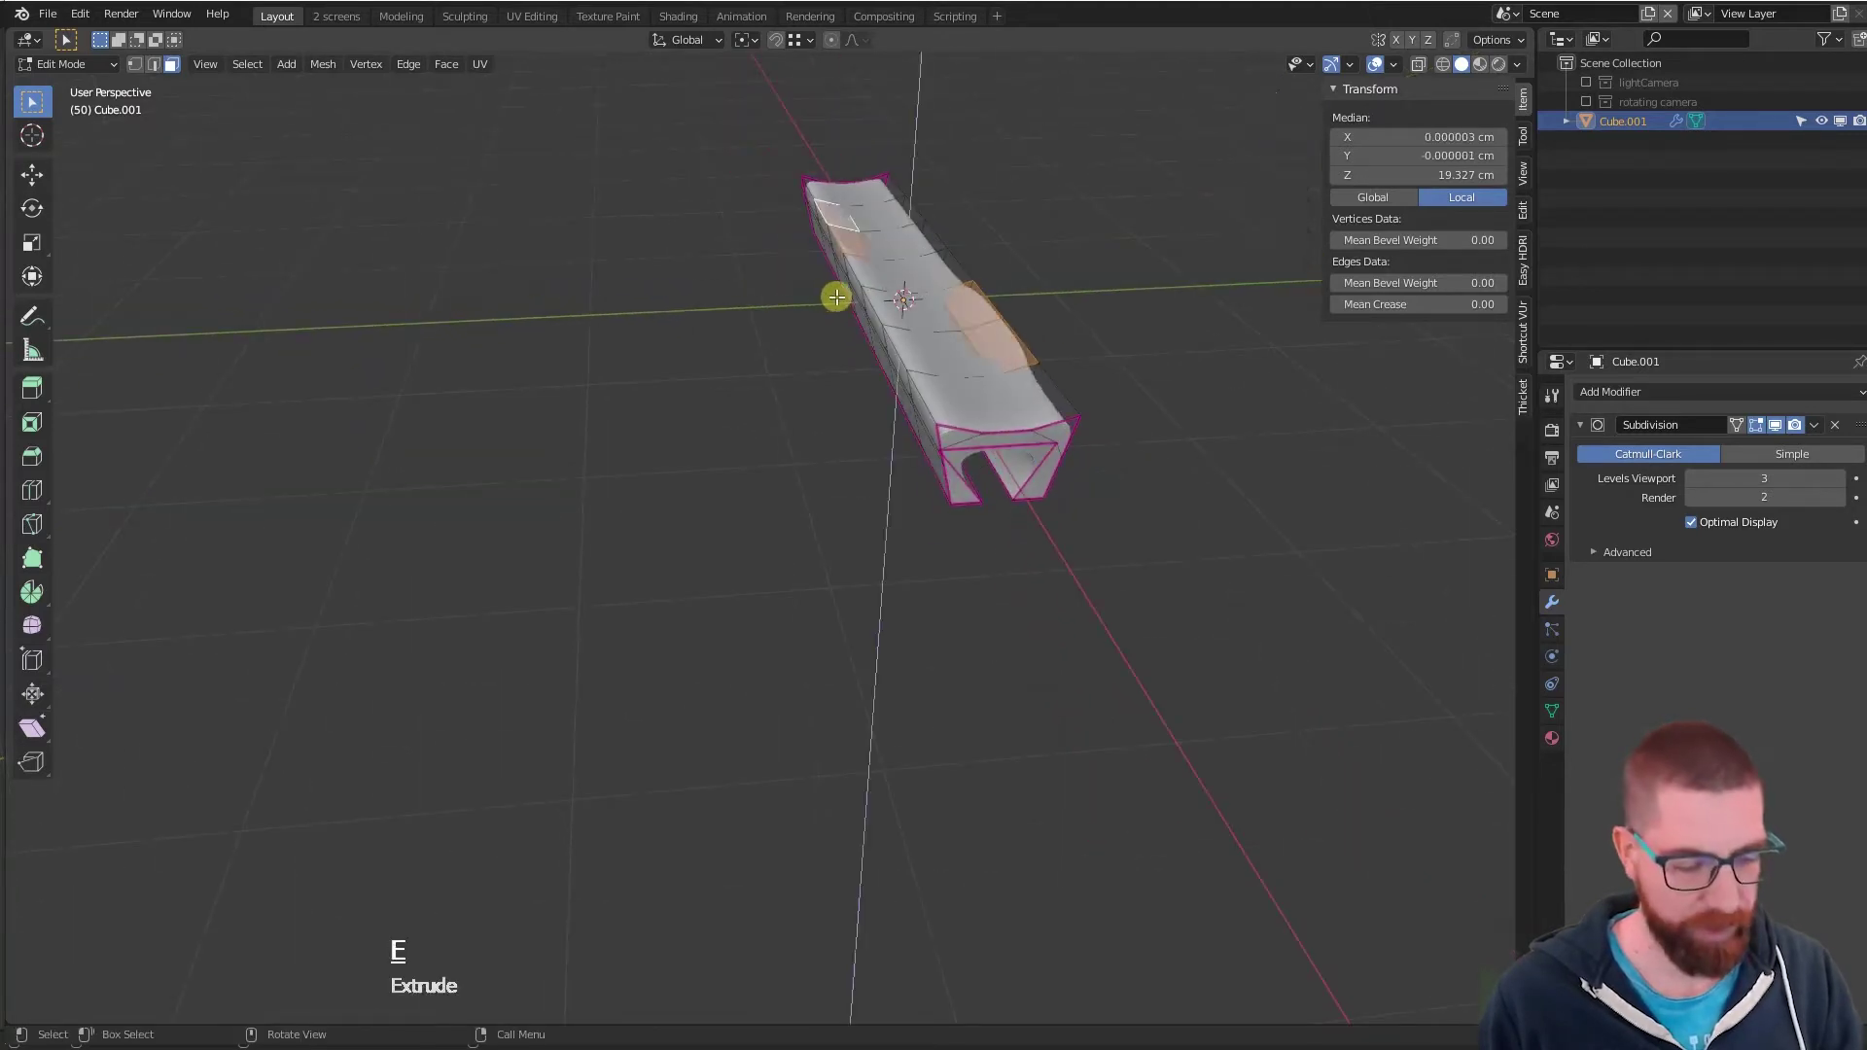
{"action": "key", "text": "z"}
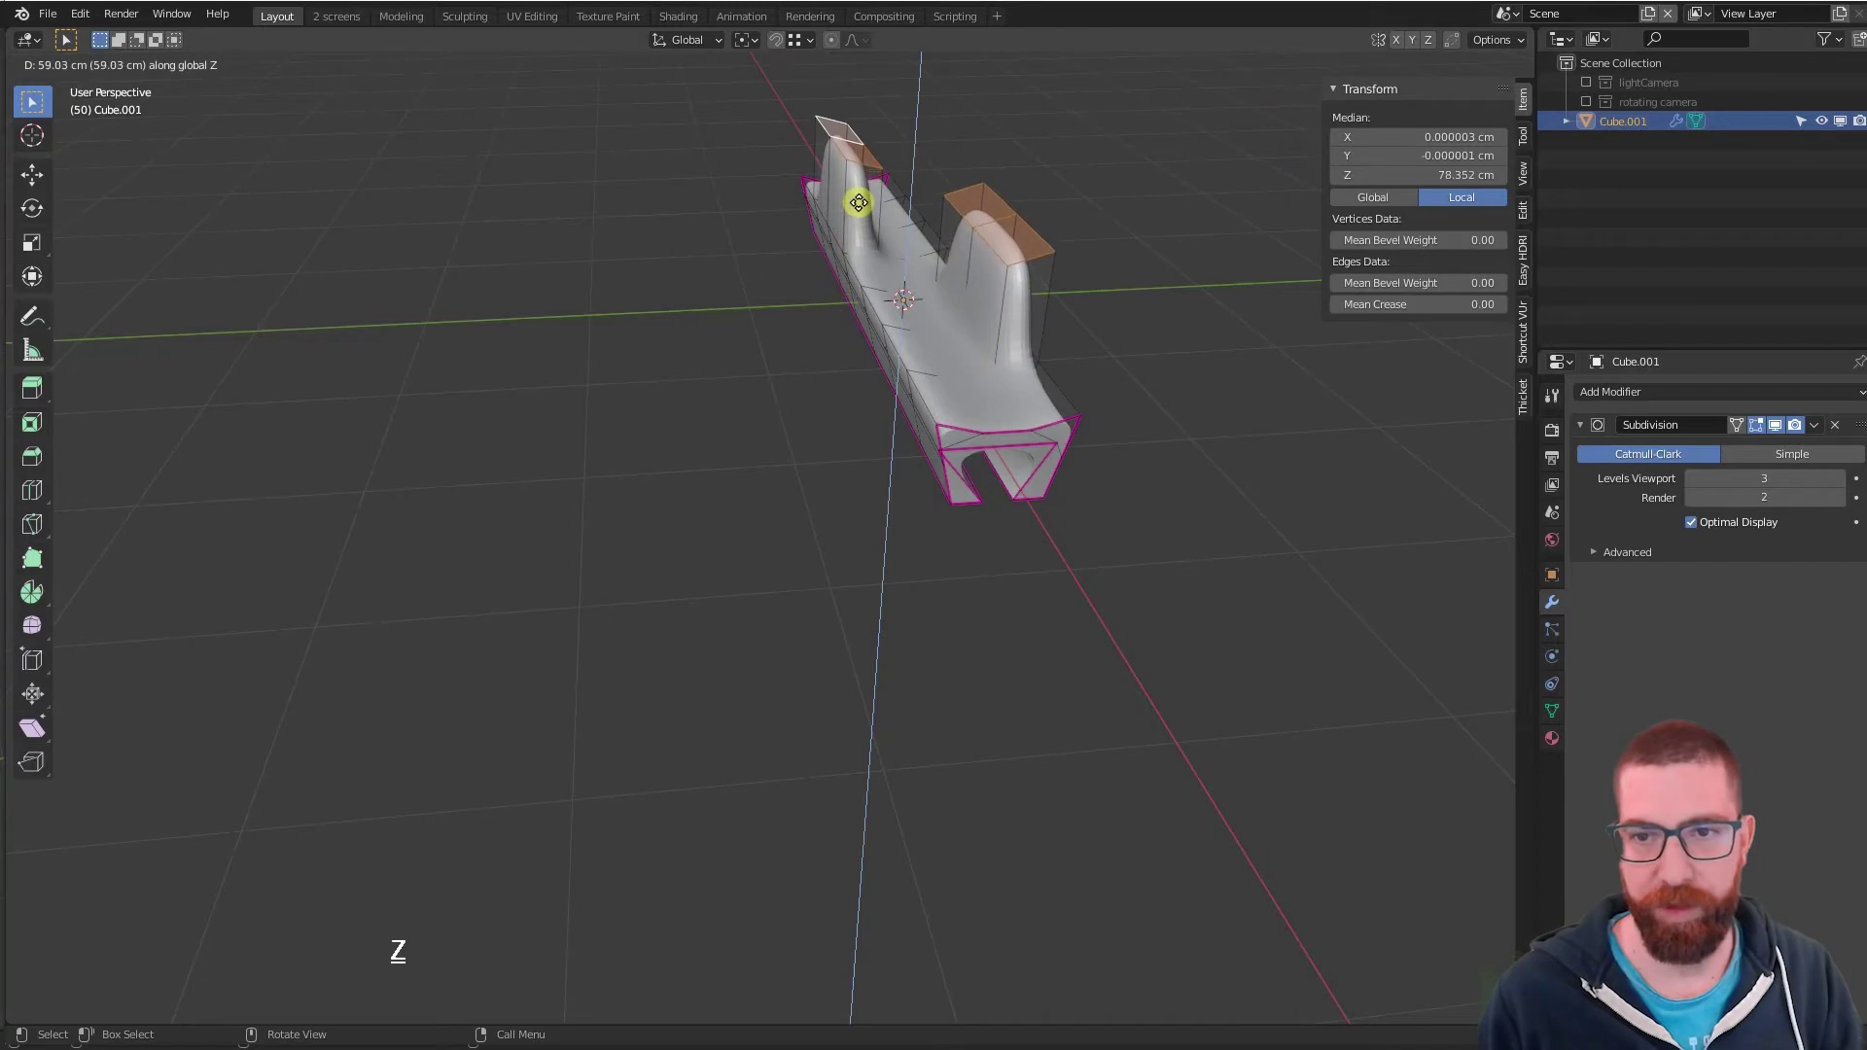
{"action": "left_click", "coordinate": [859, 197]}
{"action": "middle_click_drag", "start_coordinate": [888, 300], "coordinate": [1020, 206]}
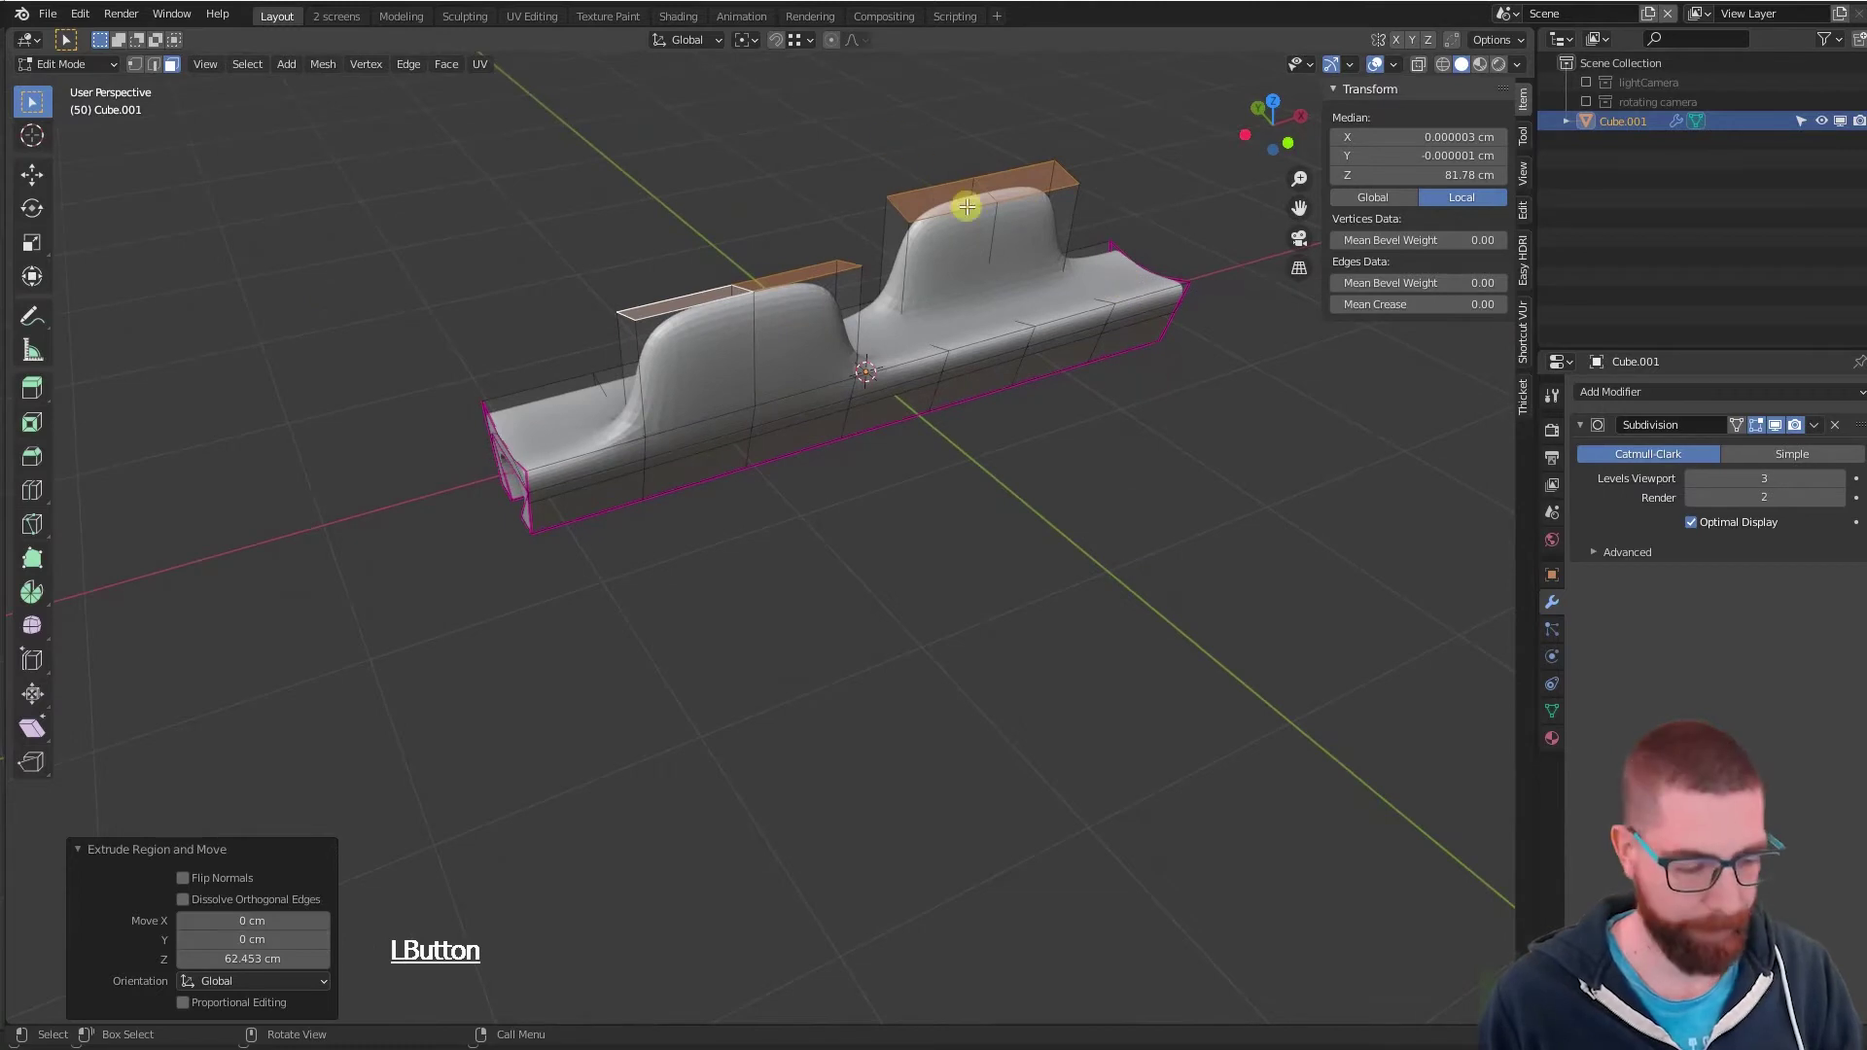
{"action": "left_click", "coordinate": [747, 41]}
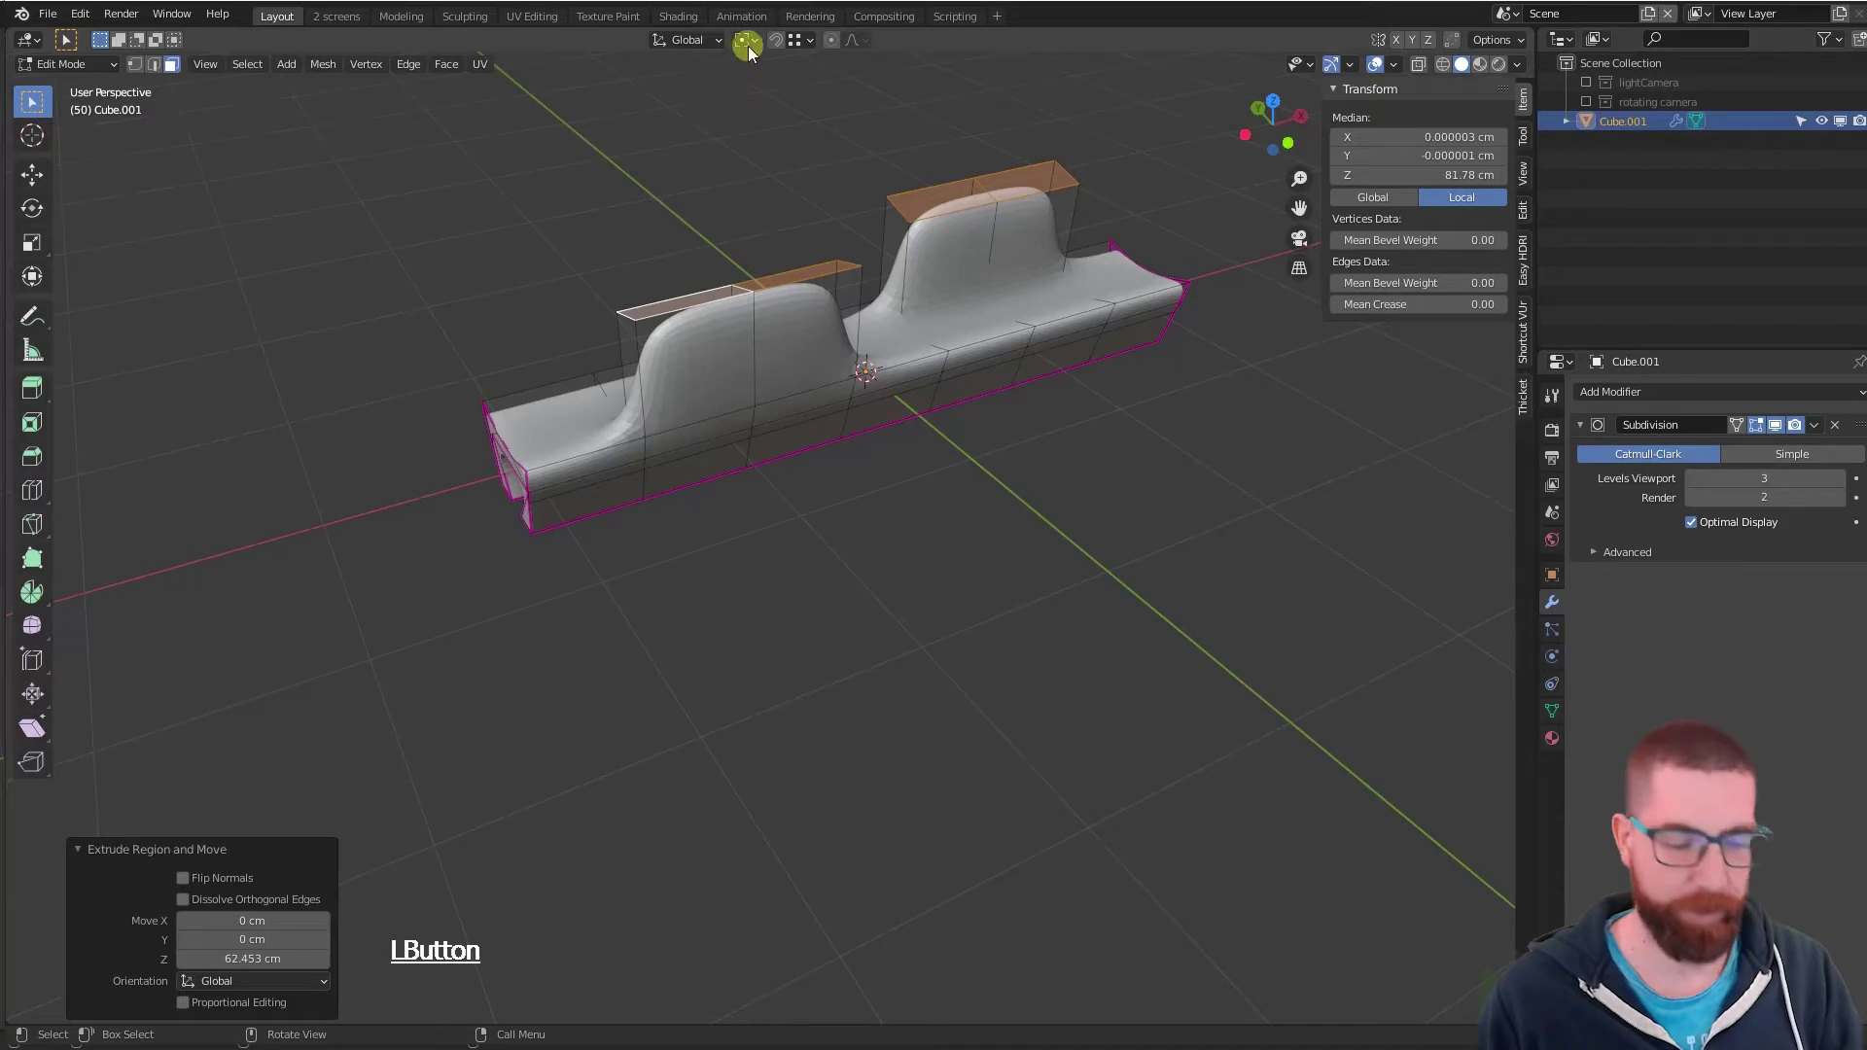
{"action": "key", "text": "s"}
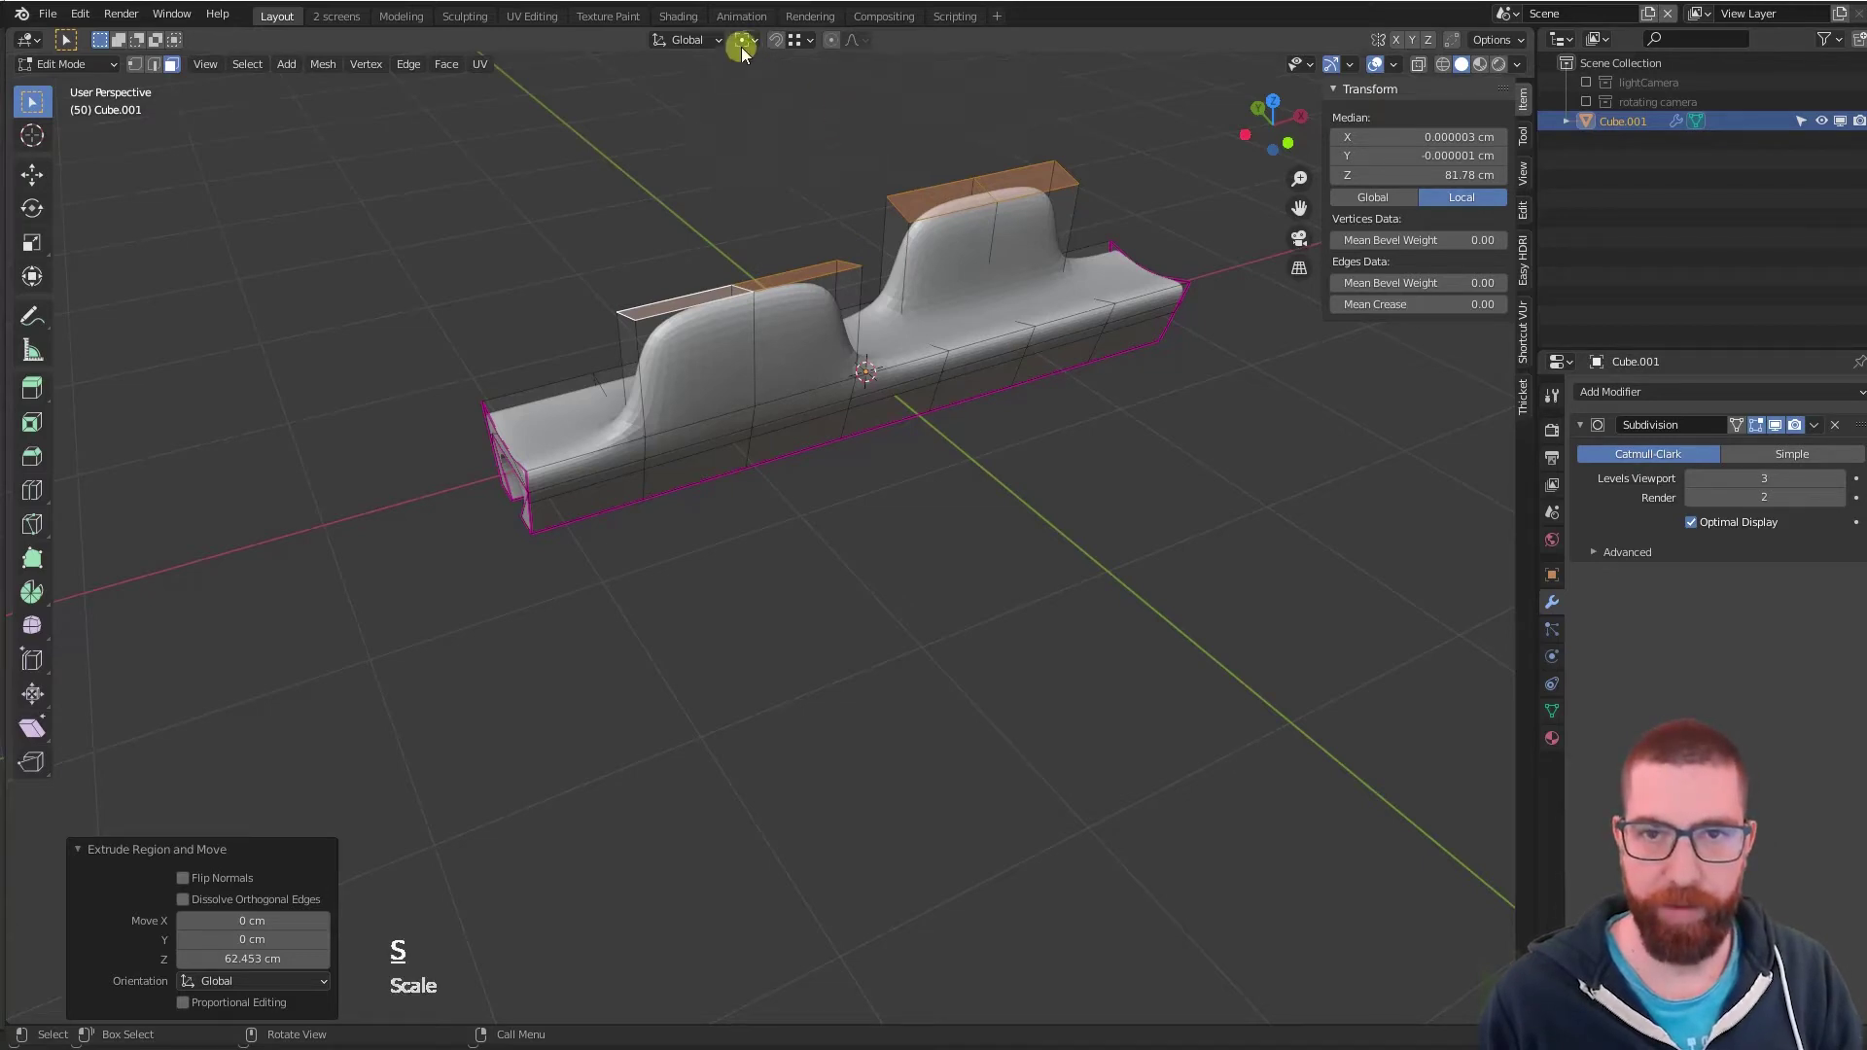
{"action": "left_click", "coordinate": [742, 40]}
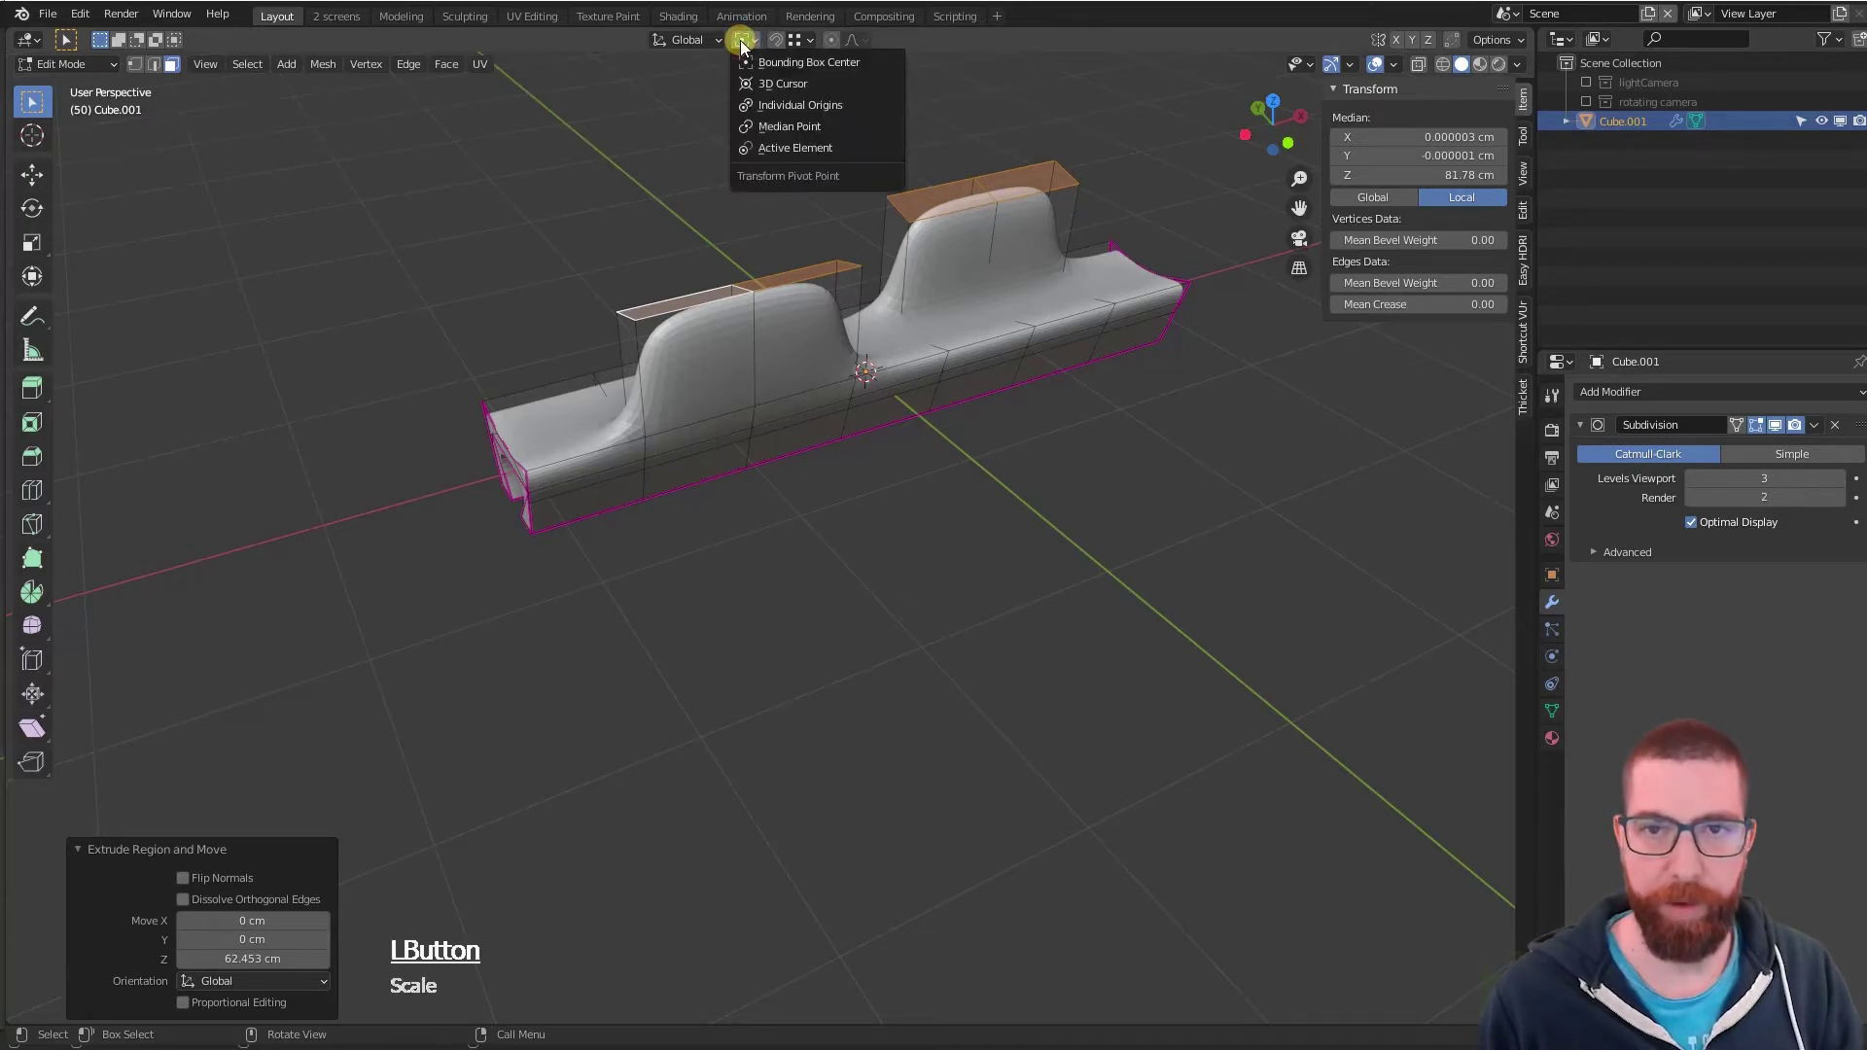
{"action": "left_click", "coordinate": [741, 41]}
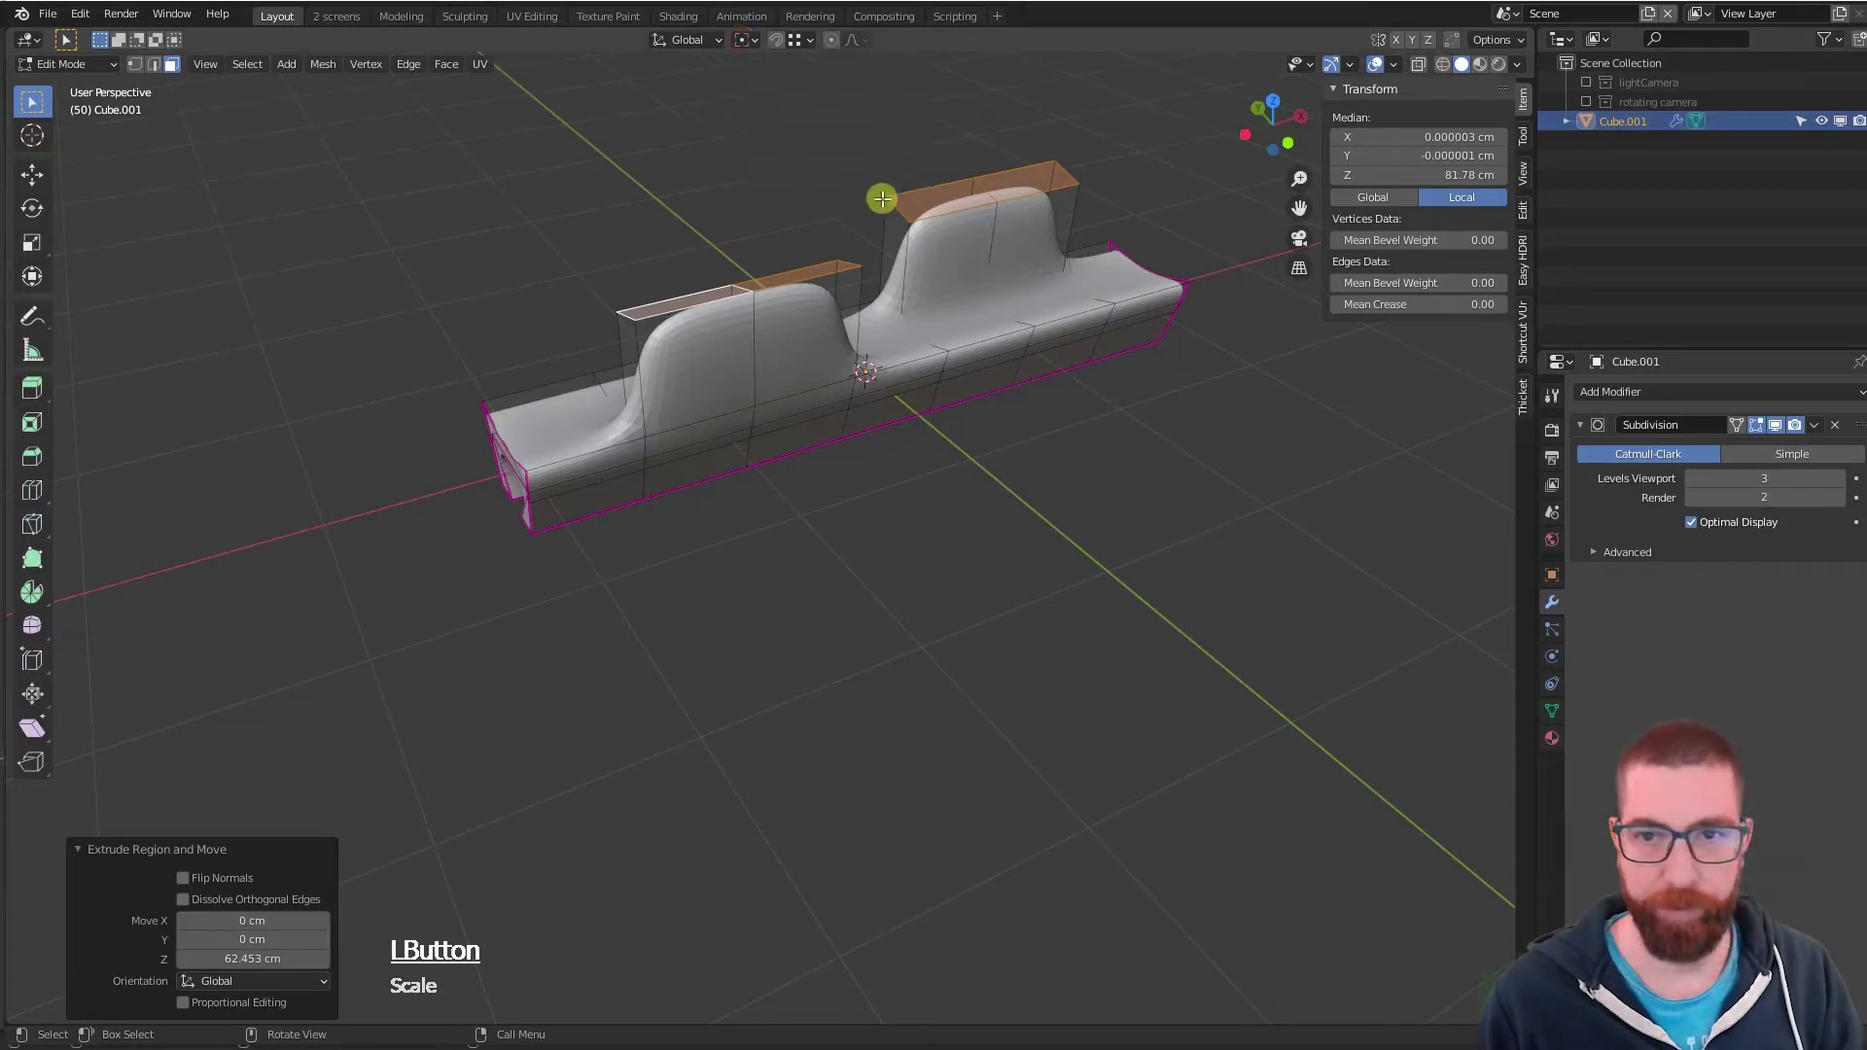
{"action": "key", "text": "s"}
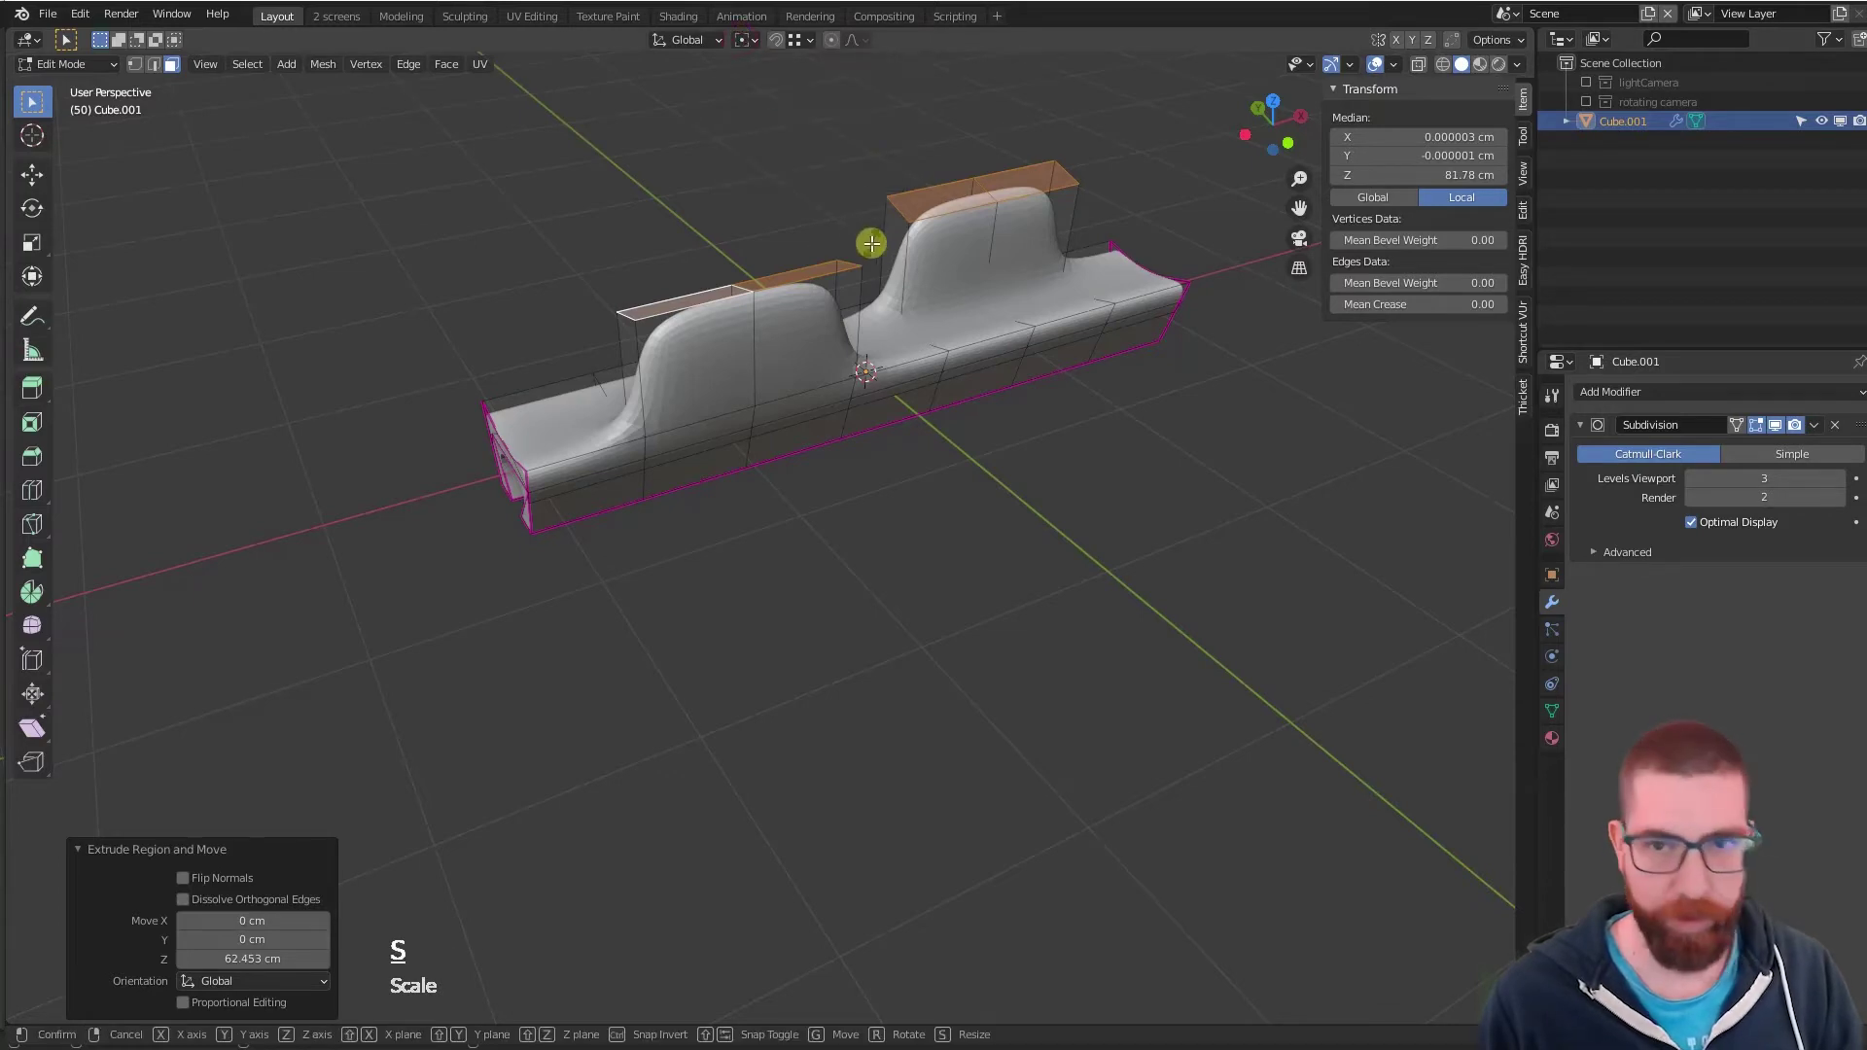
{"action": "key", "text": "x"}
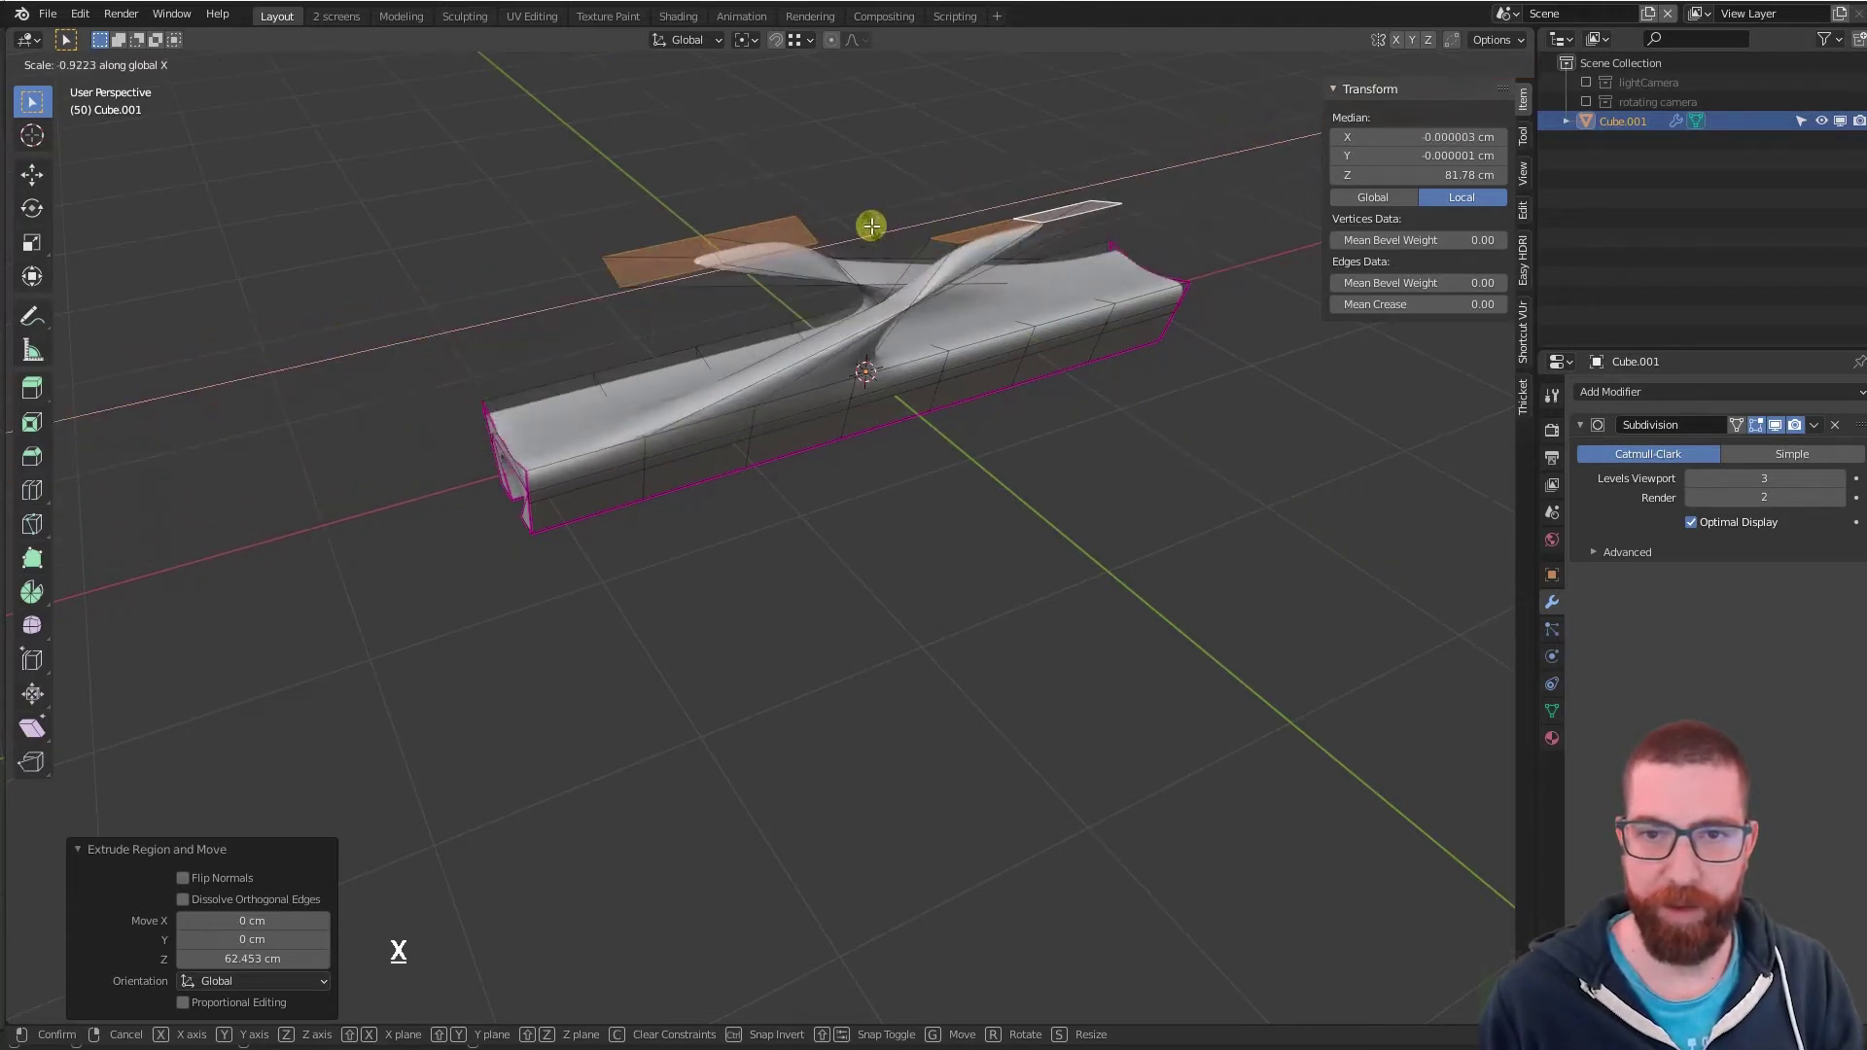
{"action": "key", "text": "Escape"}
- Set the transform pivot to Individual Origins and scale the extruded backrests' top faces to 0 along X
{"action": "left_click", "coordinate": [746, 39]}
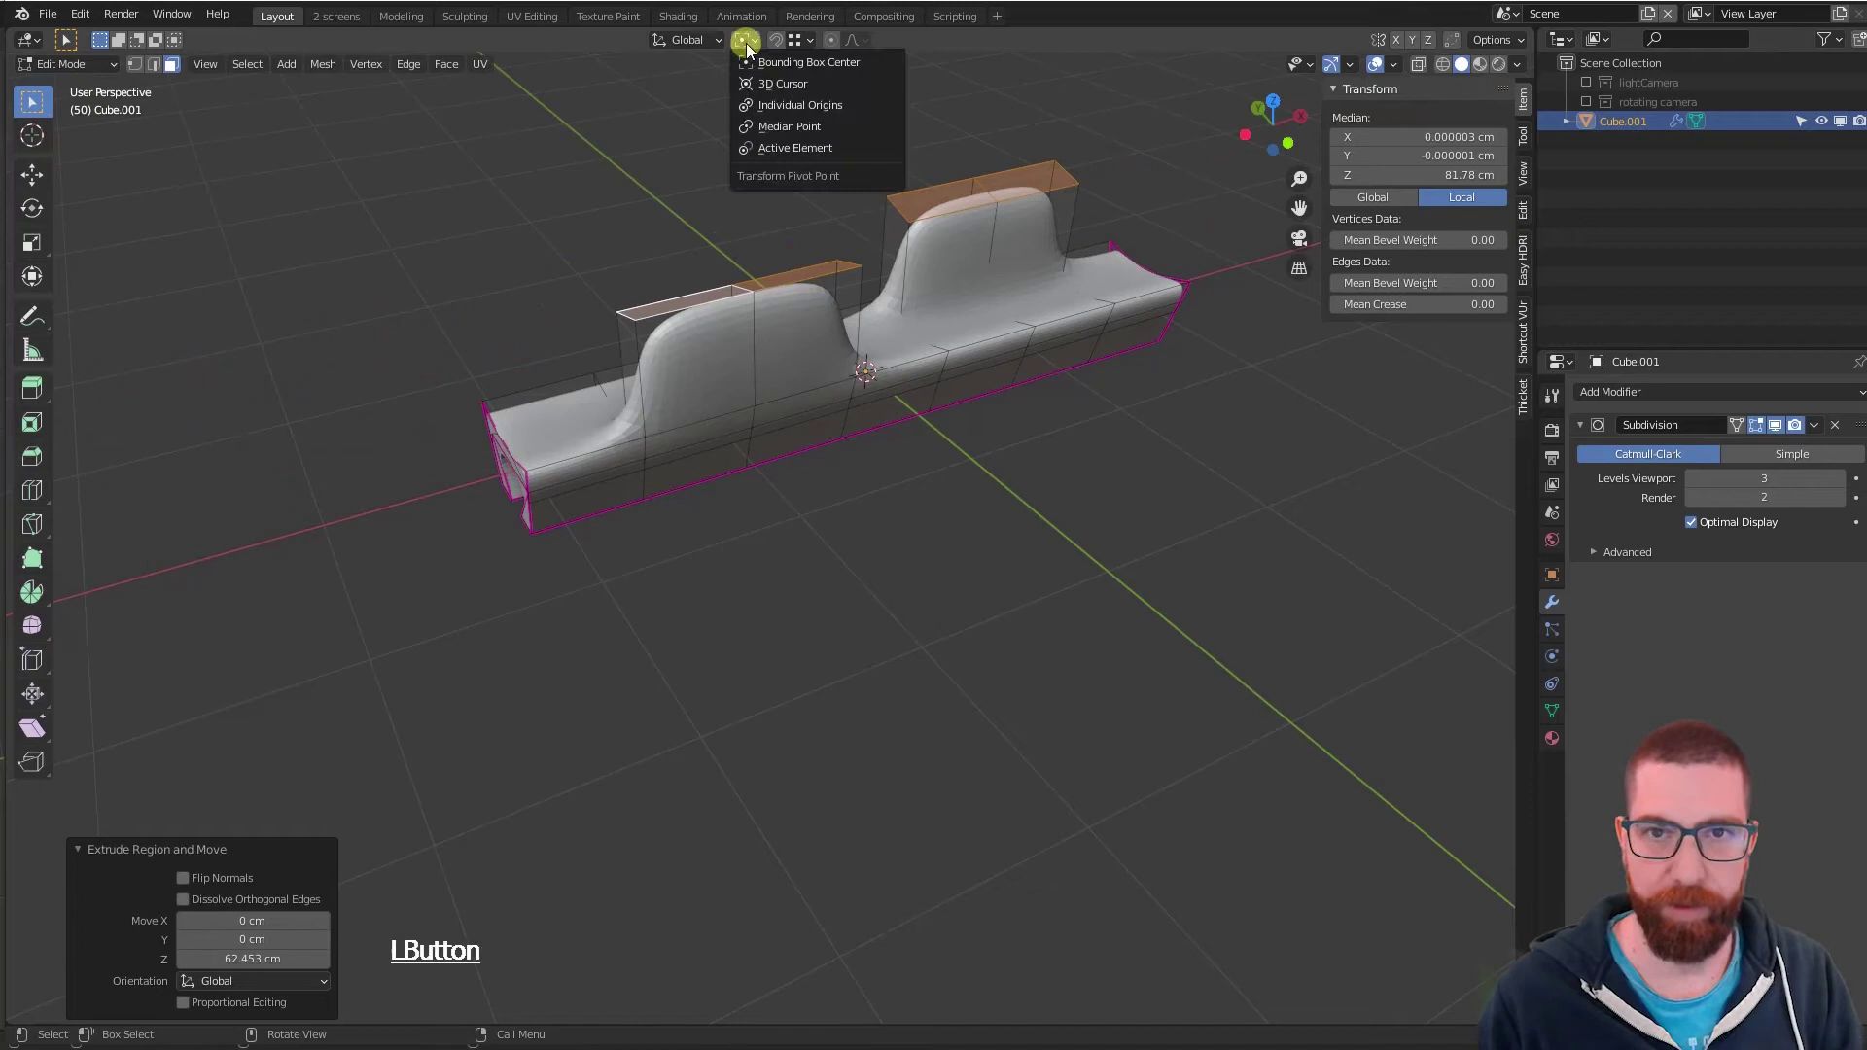
{"action": "left_click", "coordinate": [821, 105]}
{"action": "key", "text": "s"}
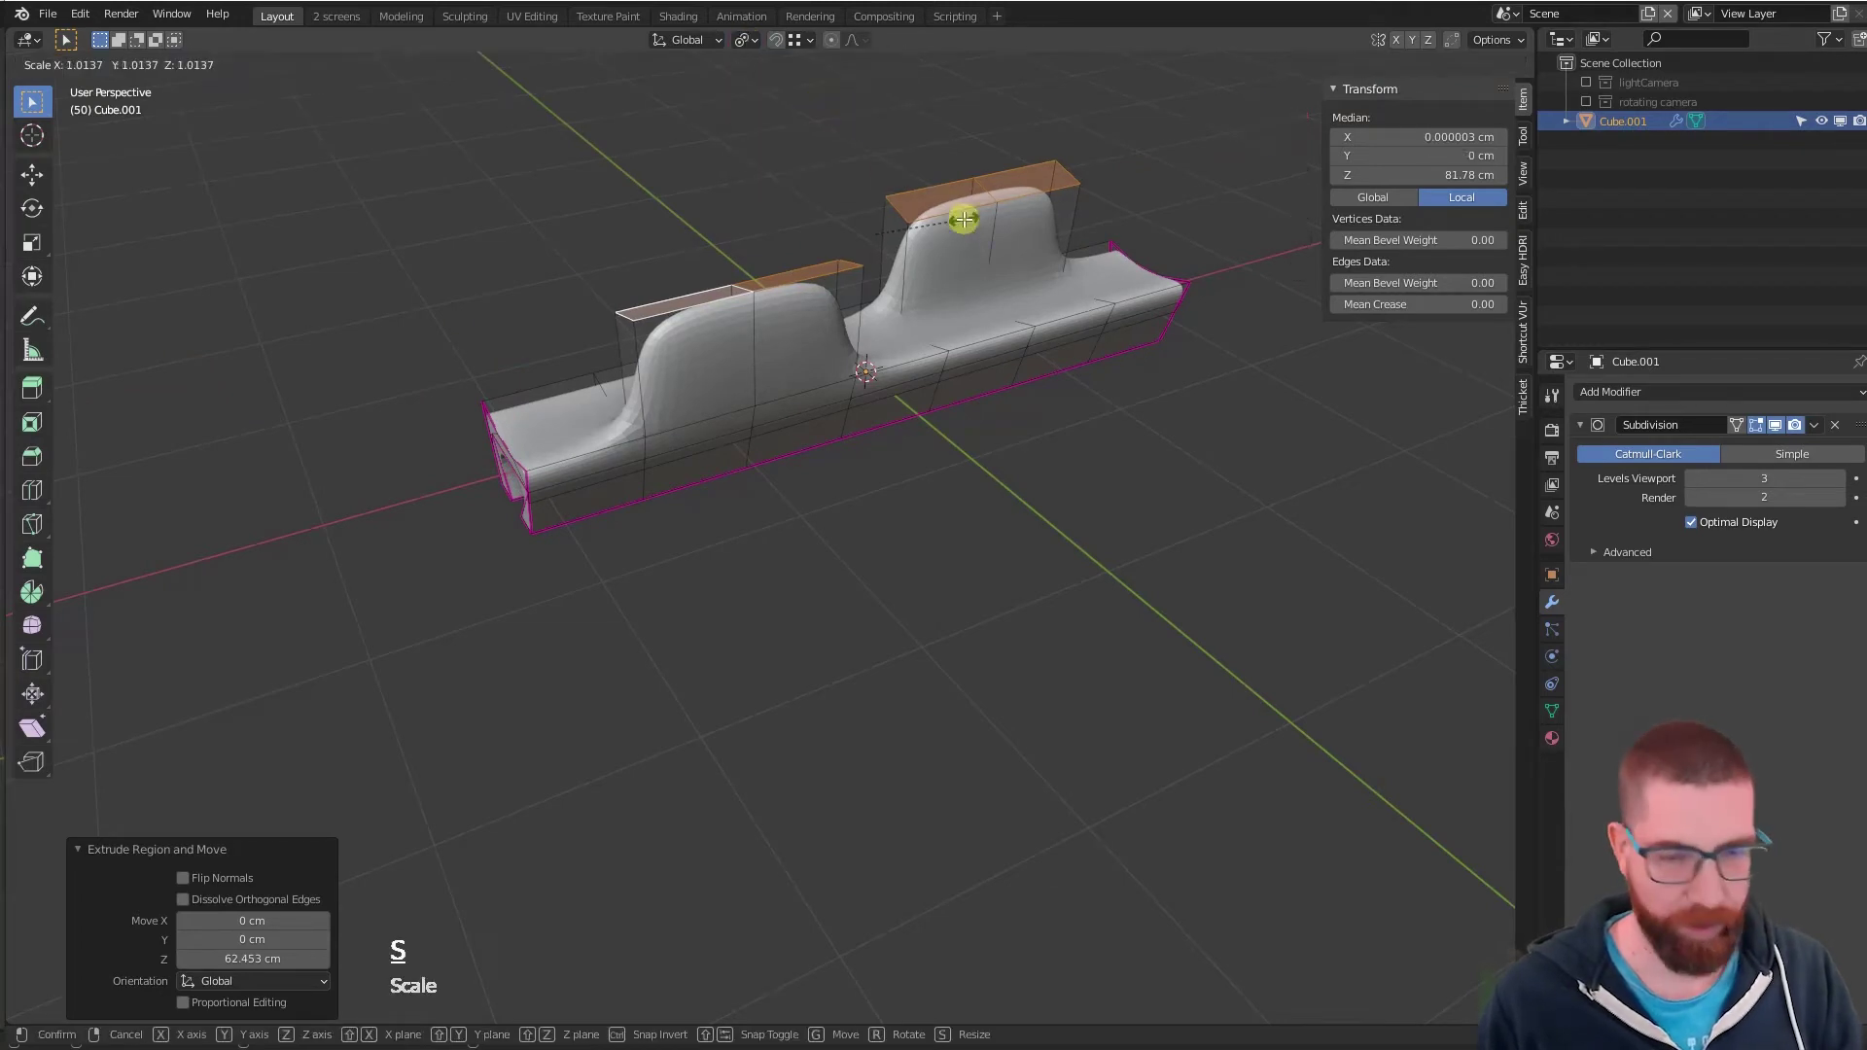
{"action": "key", "text": "x"}
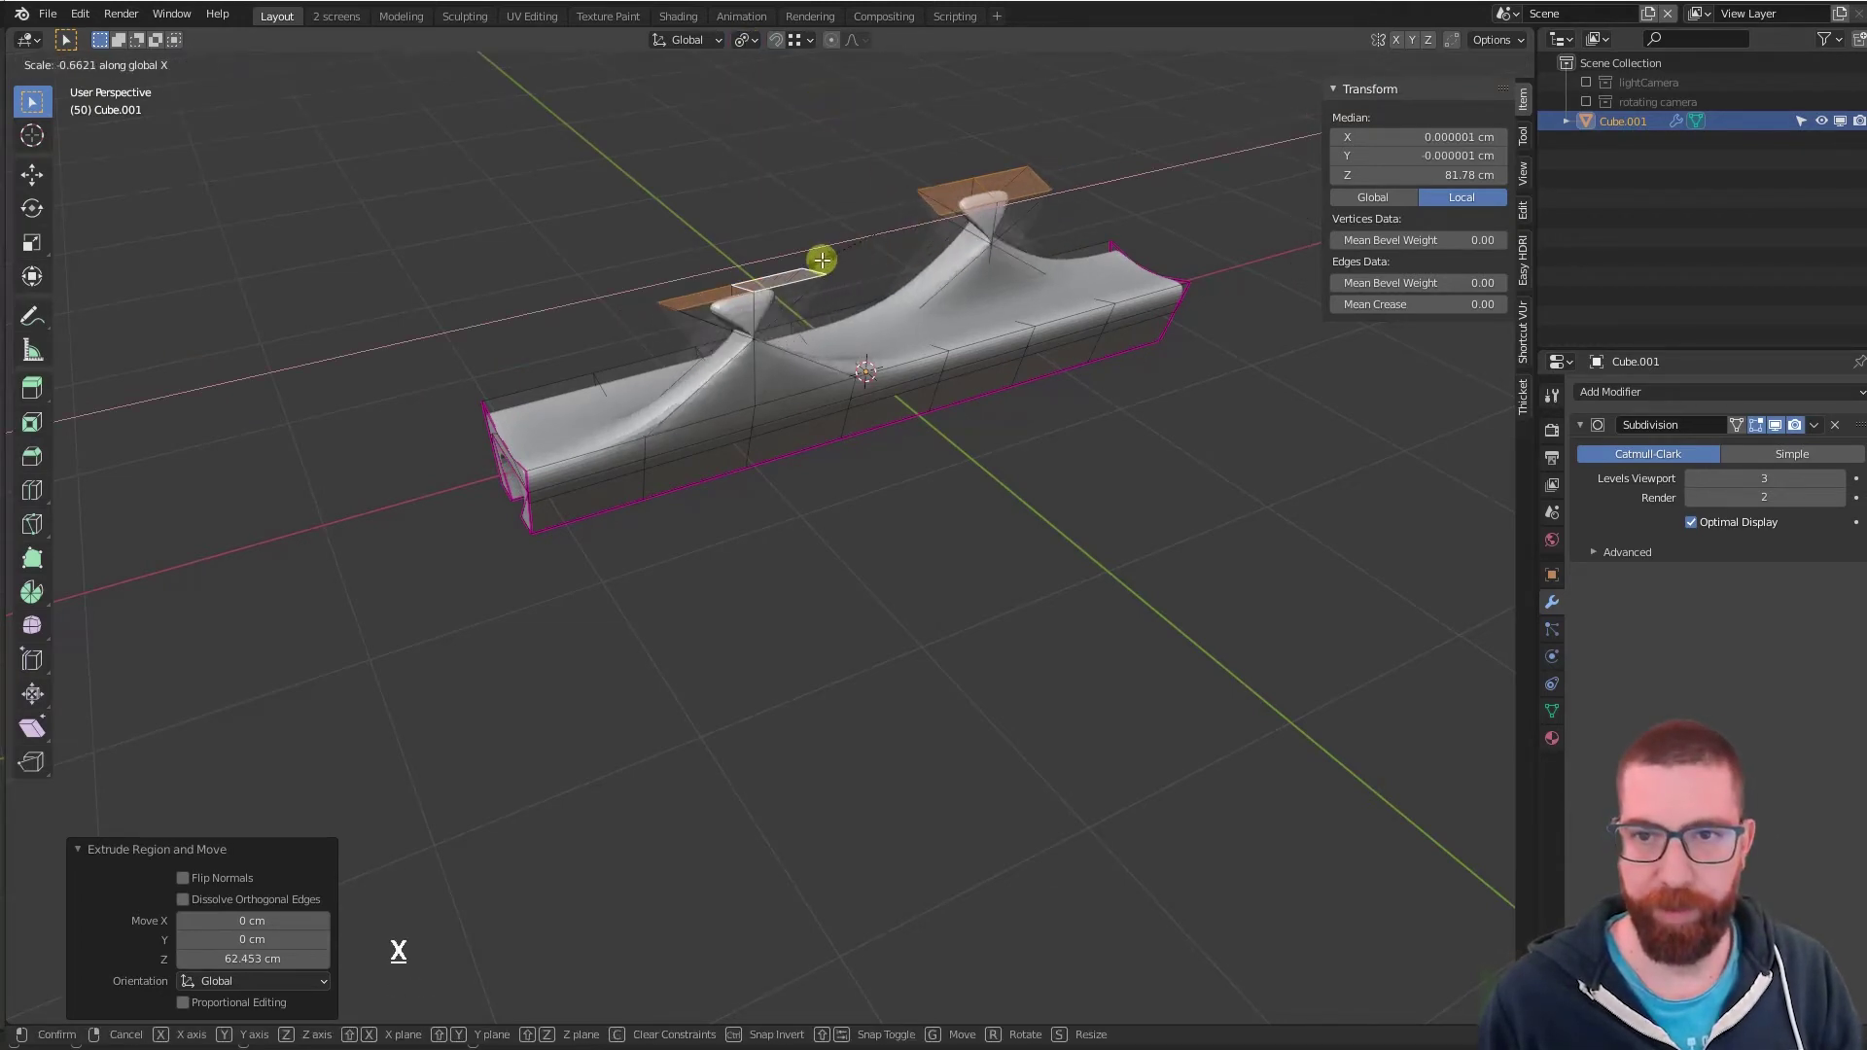
{"action": "left_click", "coordinate": [822, 259]}
{"action": "left_click_drag", "start_coordinate": [292, 921], "coordinate": [263, 924]}
{"action": "left_click", "coordinate": [261, 921]}
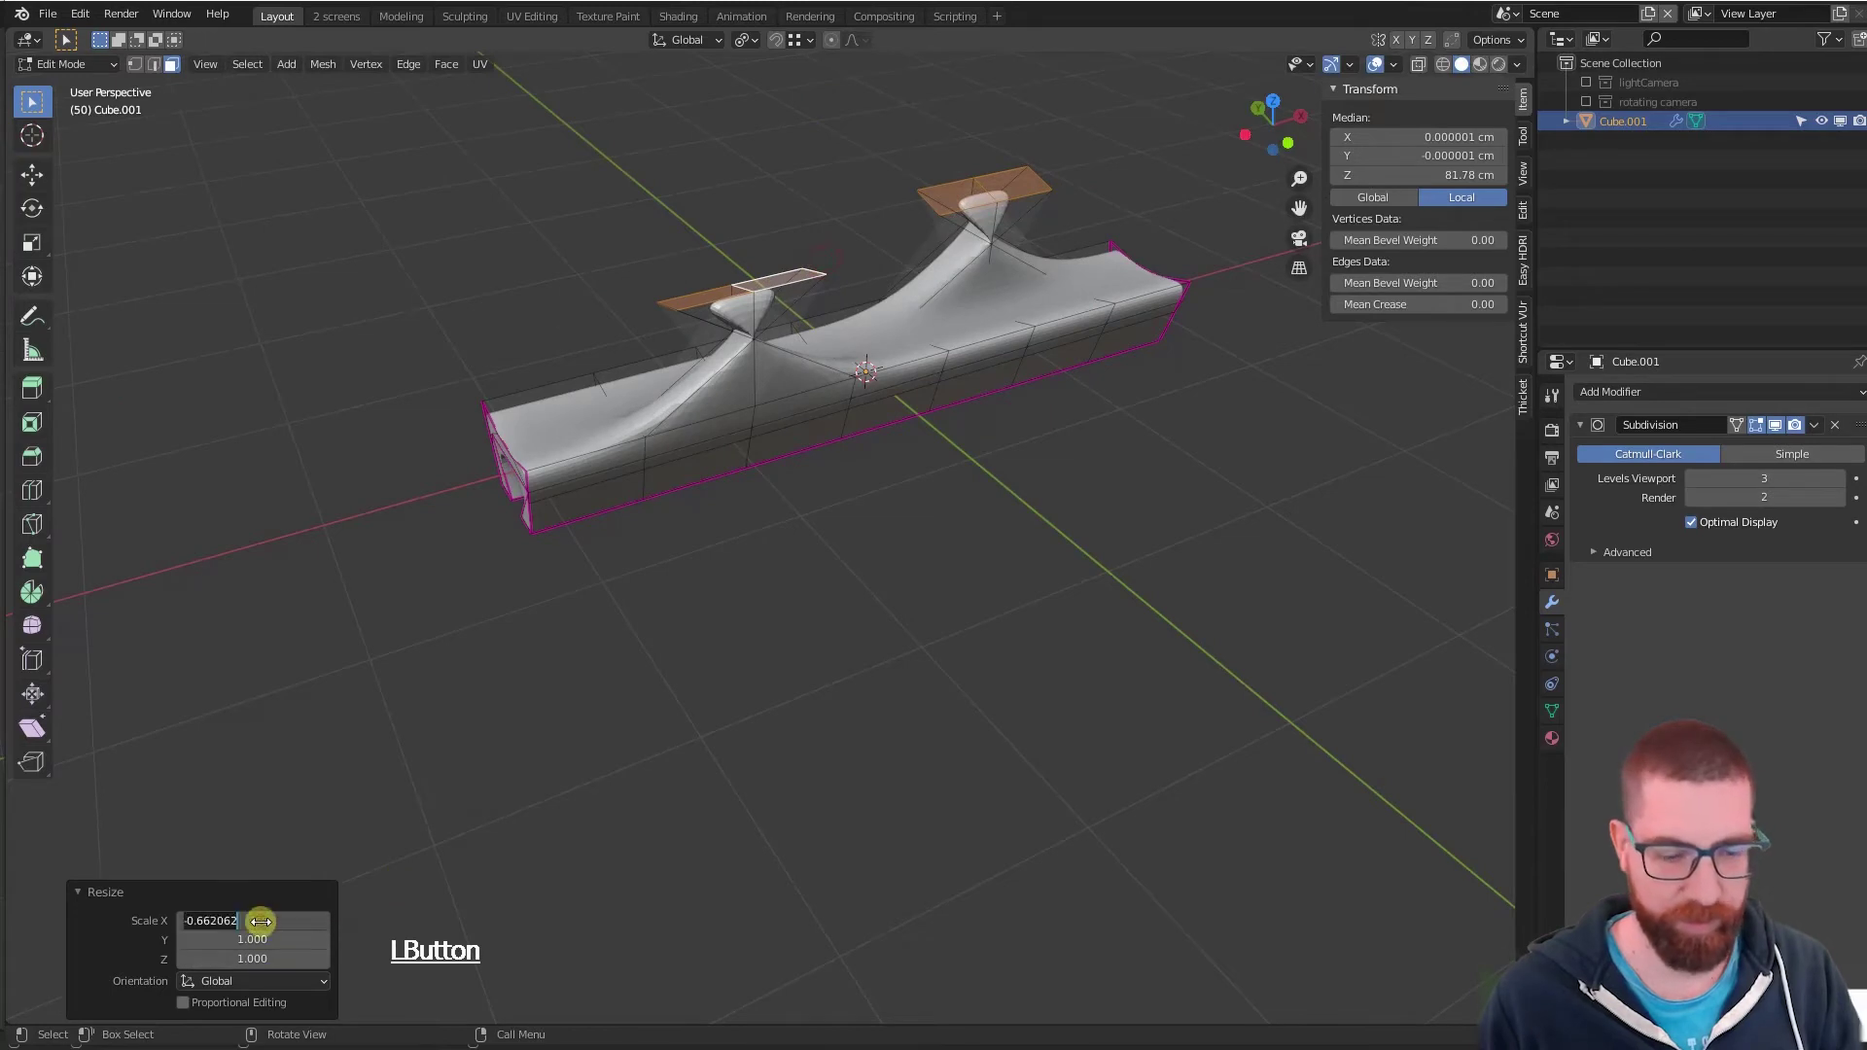
{"action": "type", "text": "0"}
{"action": "key", "text": "Return"}
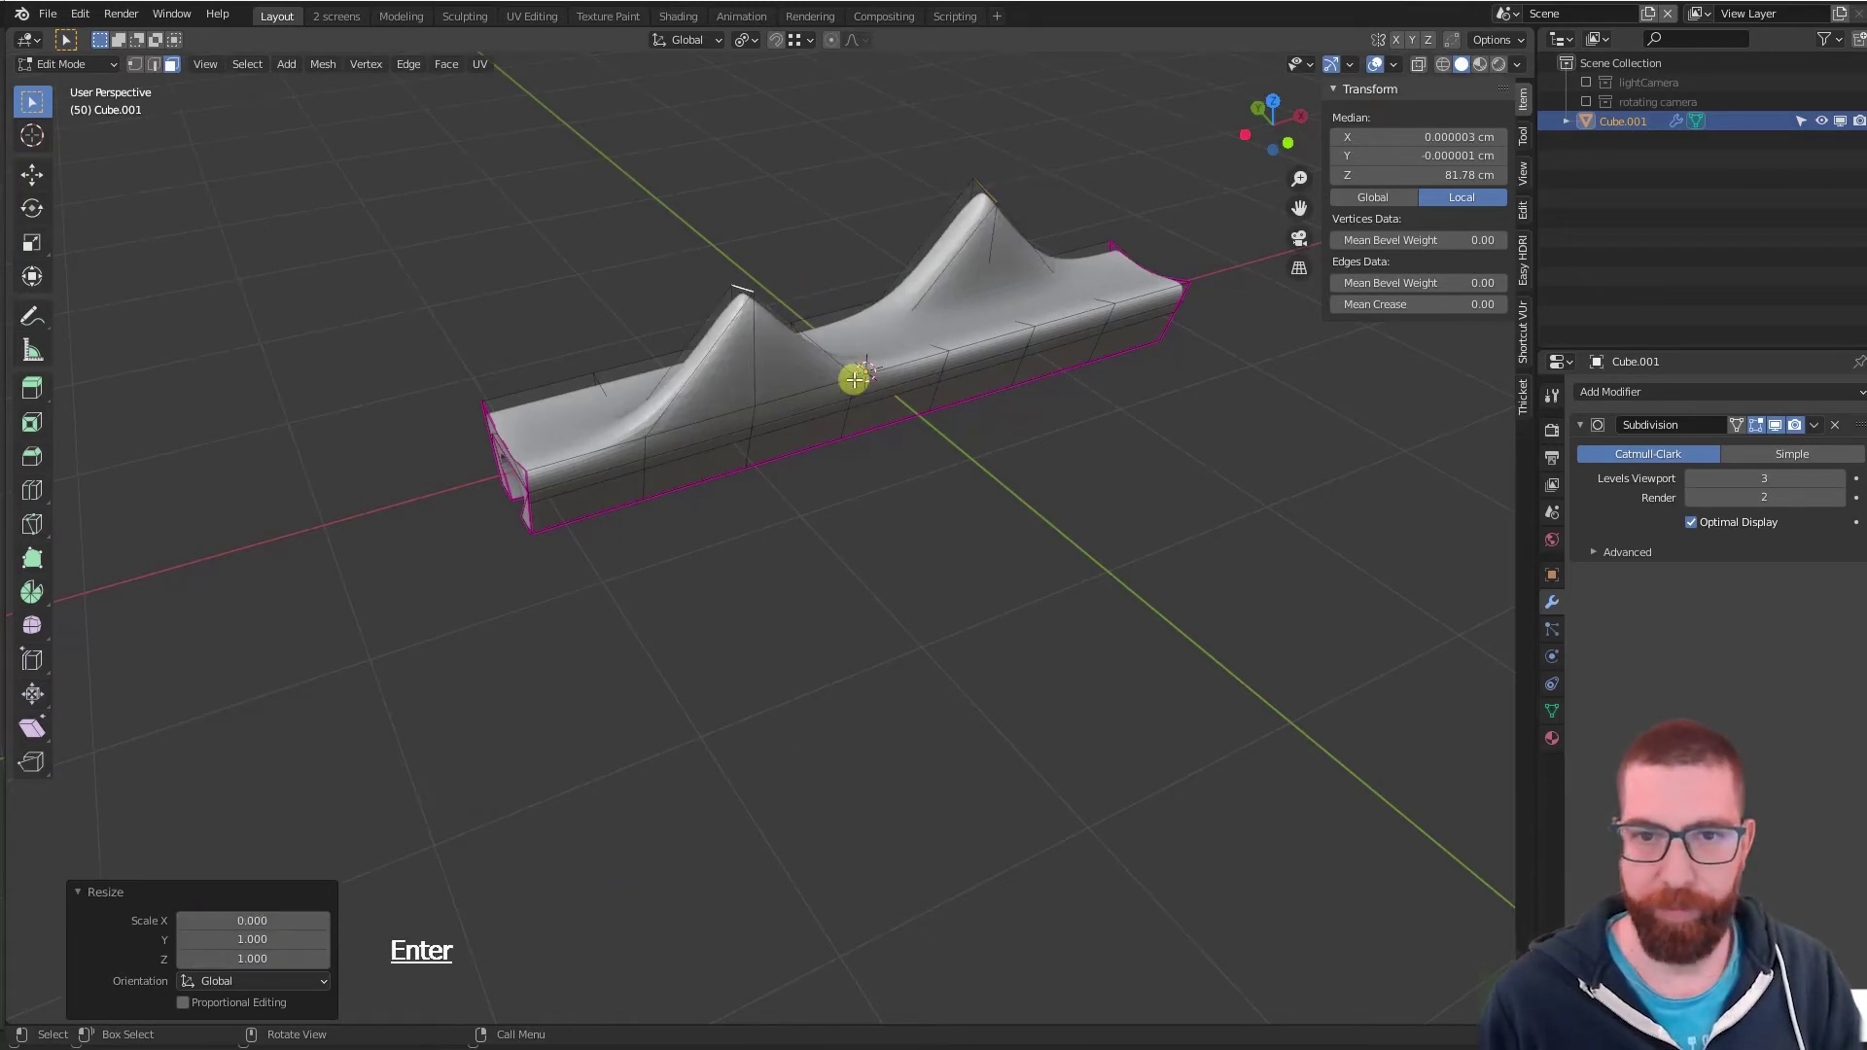
- Select the whole bench mesh in vertex select mode
{"action": "key", "text": "a"}
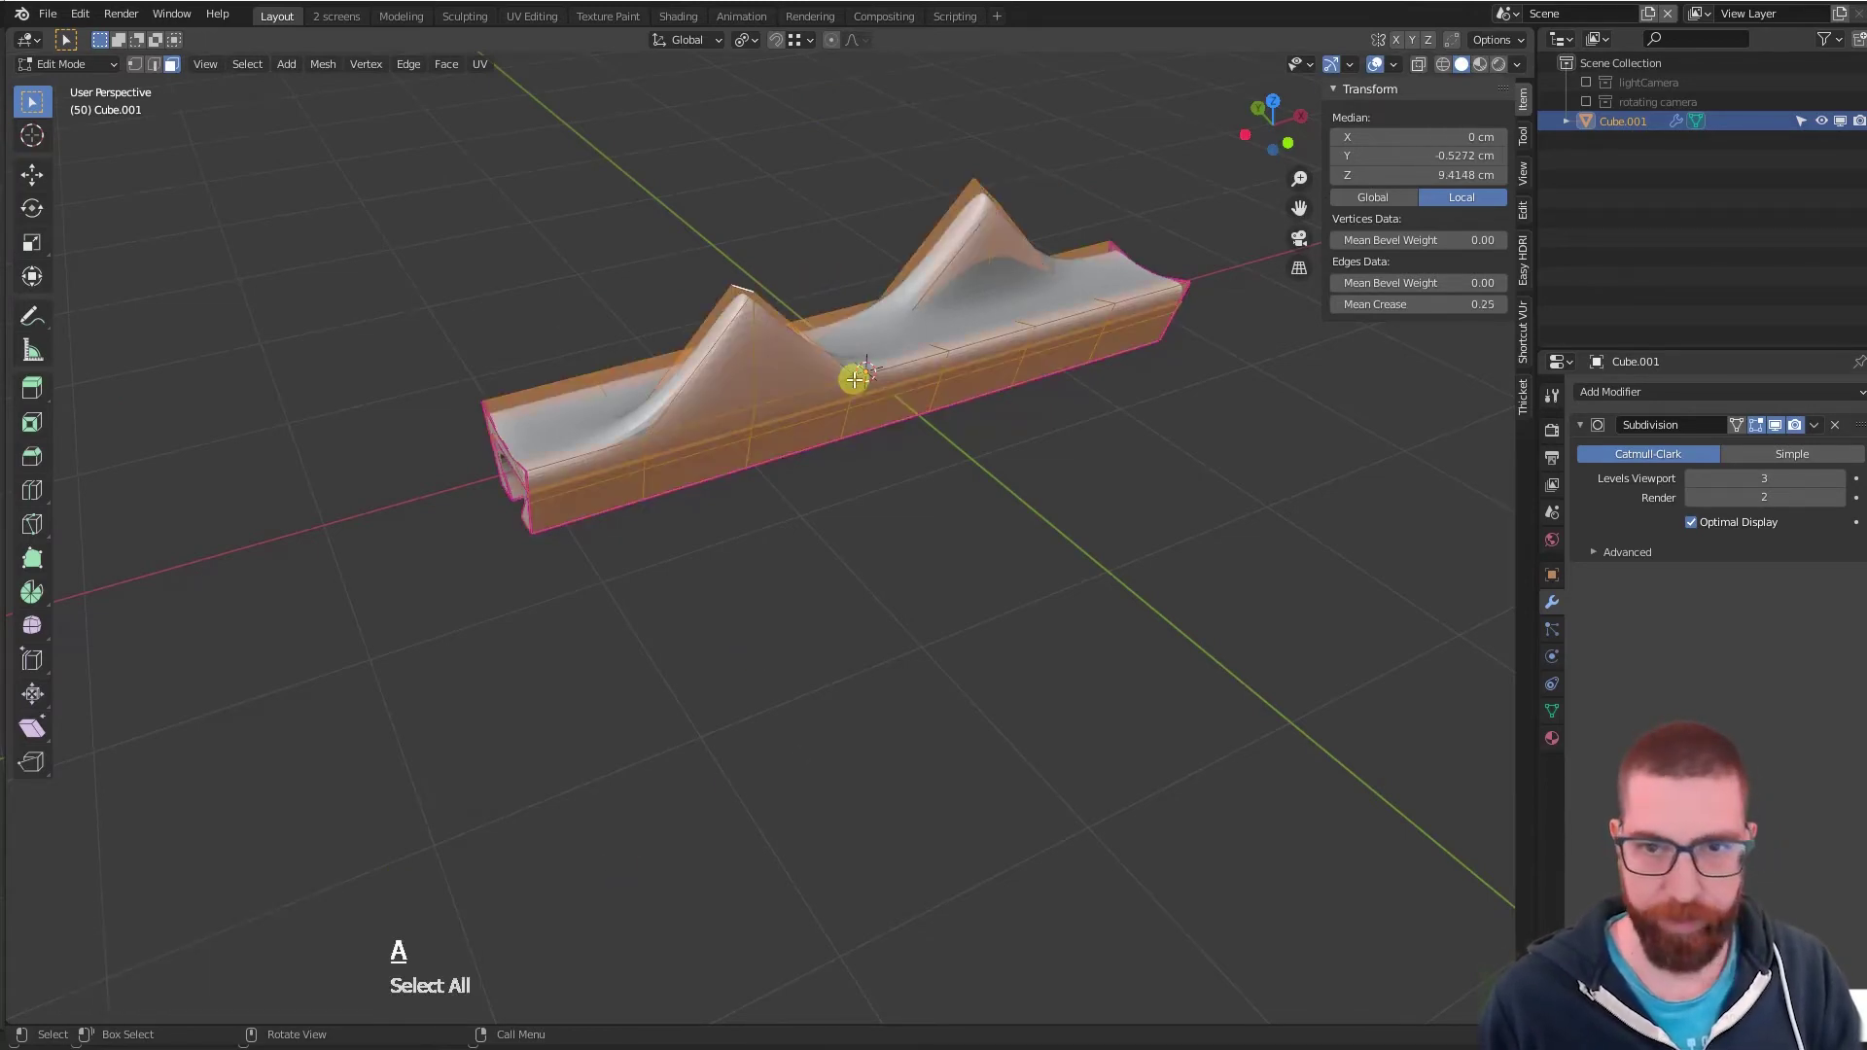
{"action": "key", "text": "1"}
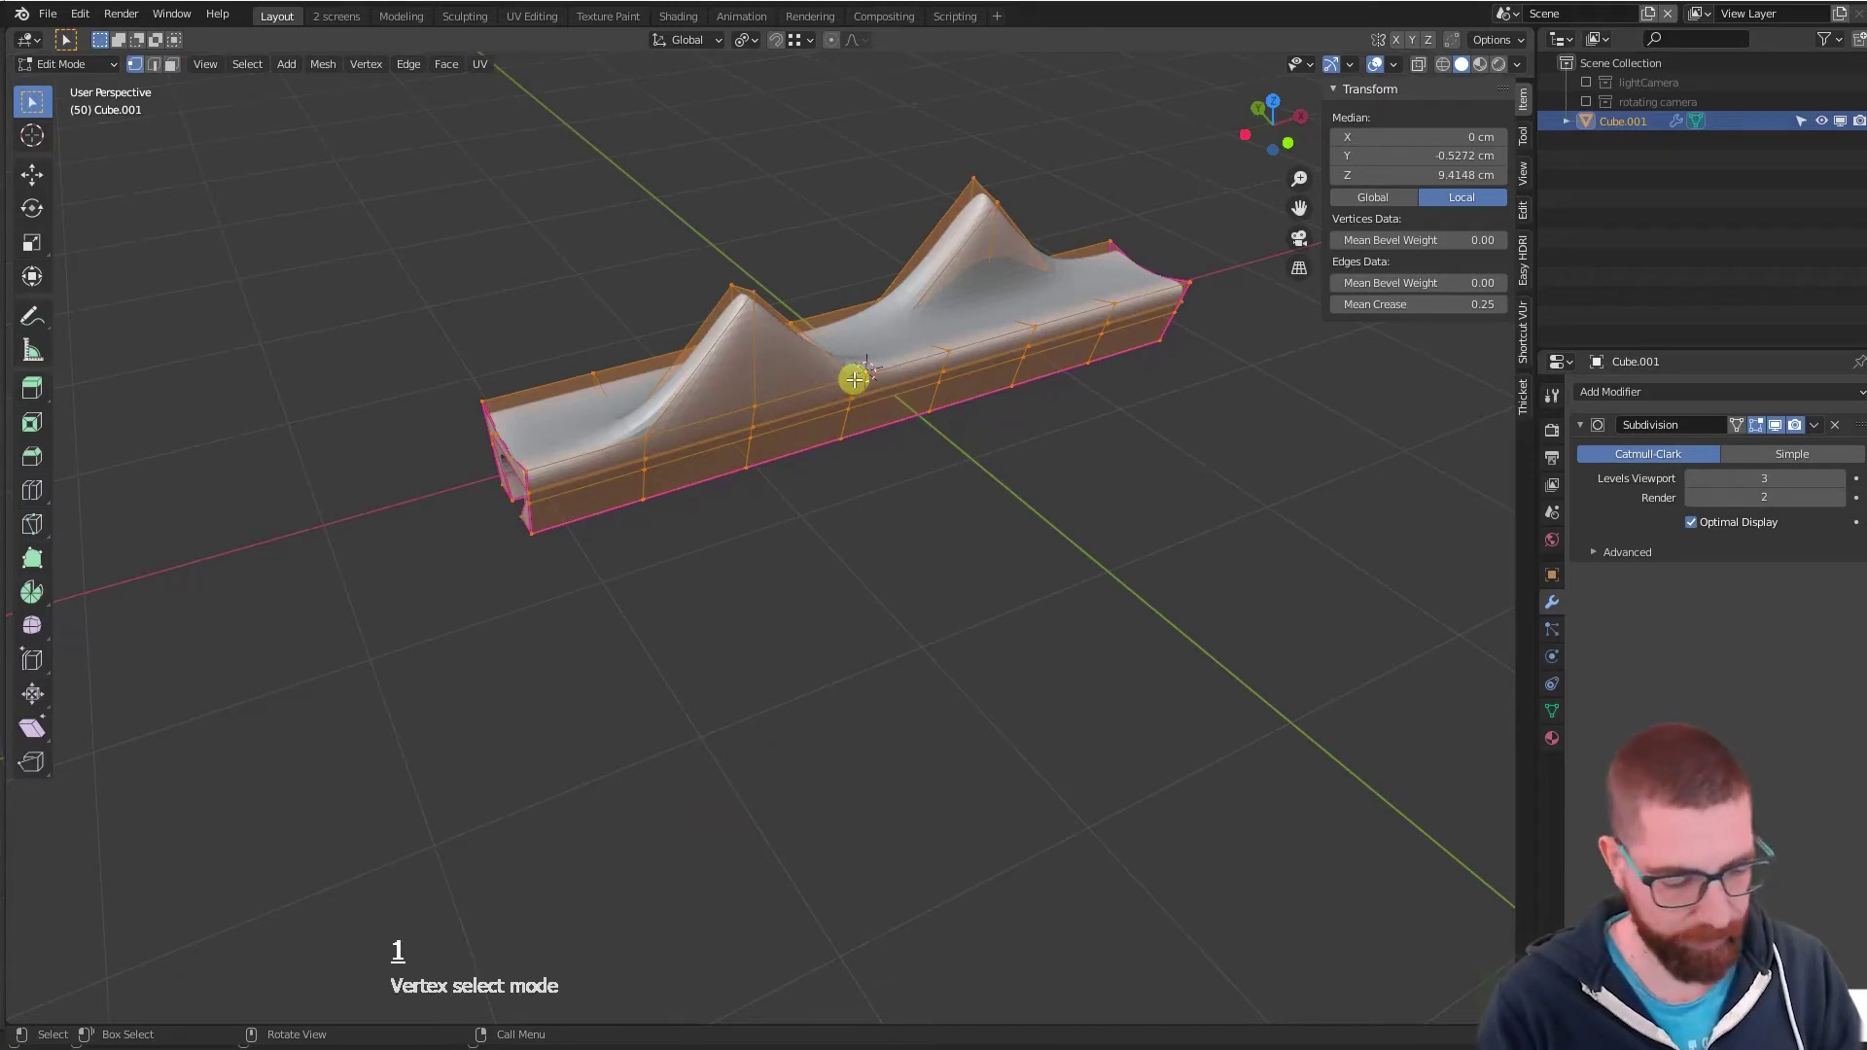
{"action": "key", "text": "m"}
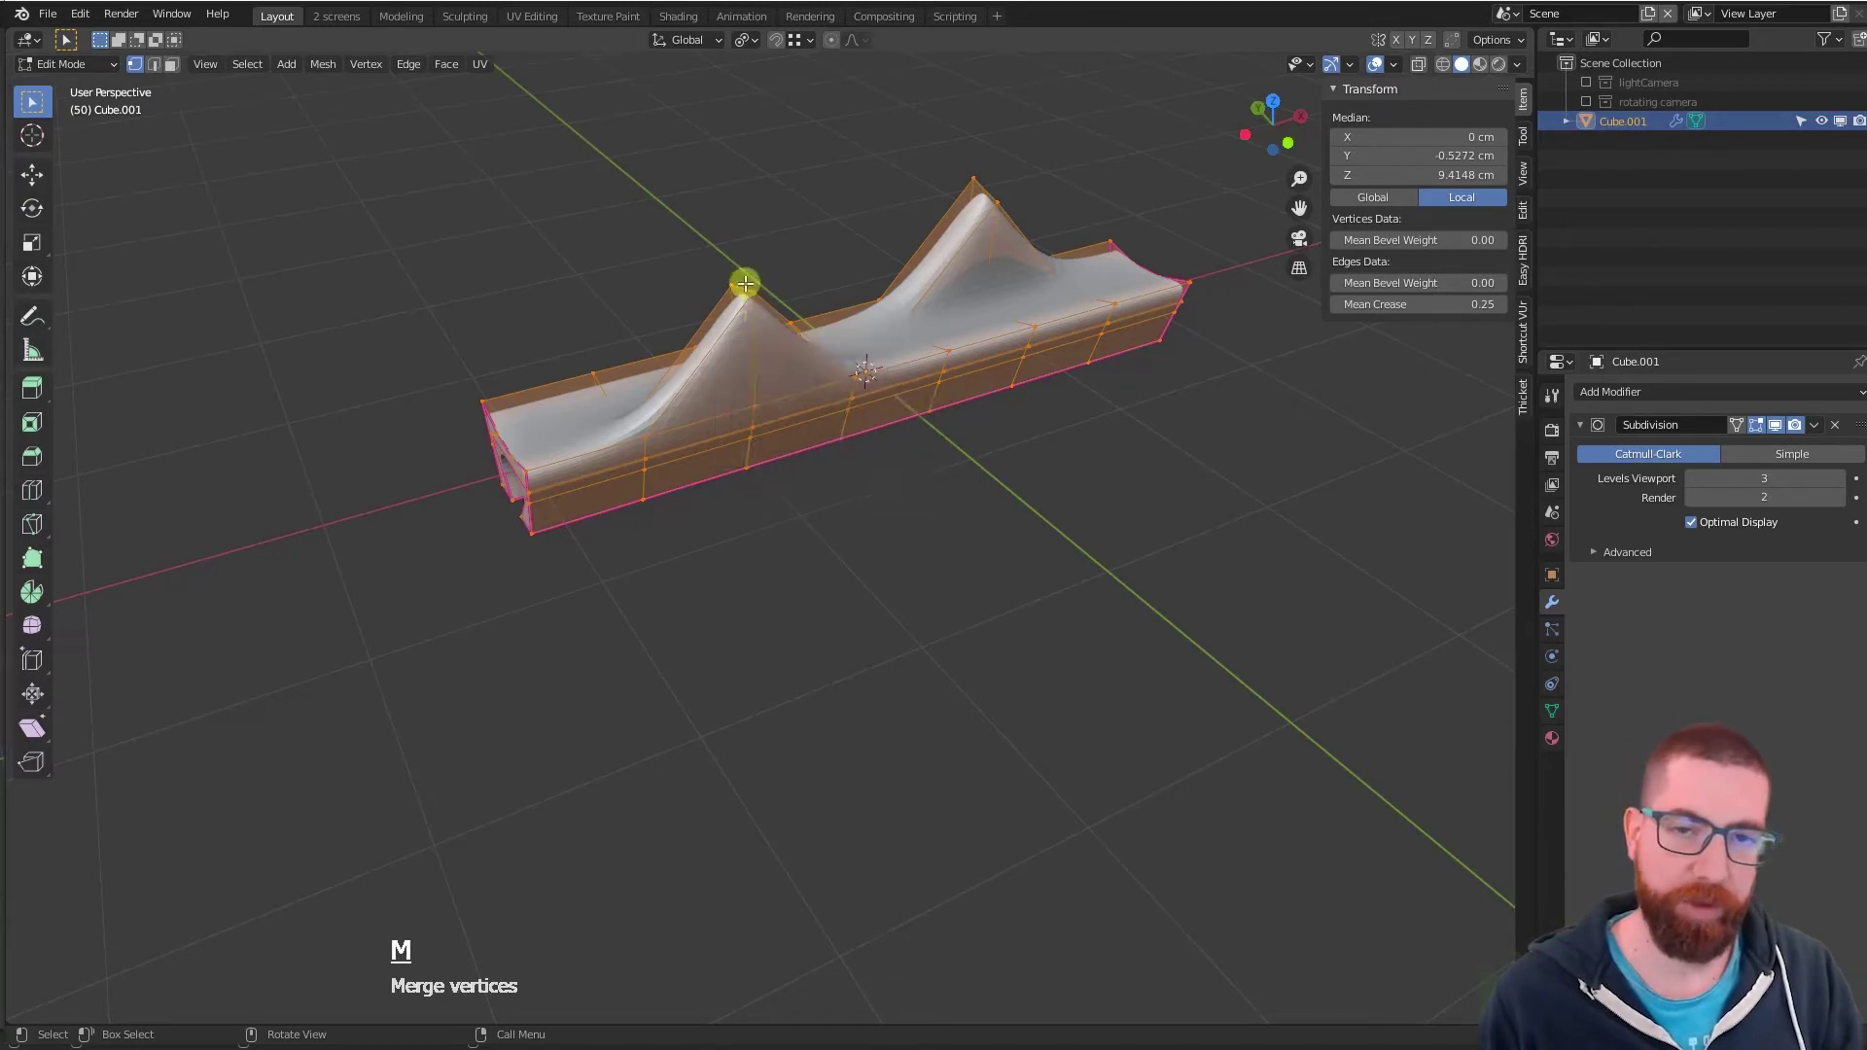
{"action": "scroll", "coordinate": [784, 299], "scroll_direction": "up", "scroll_amount": 6}
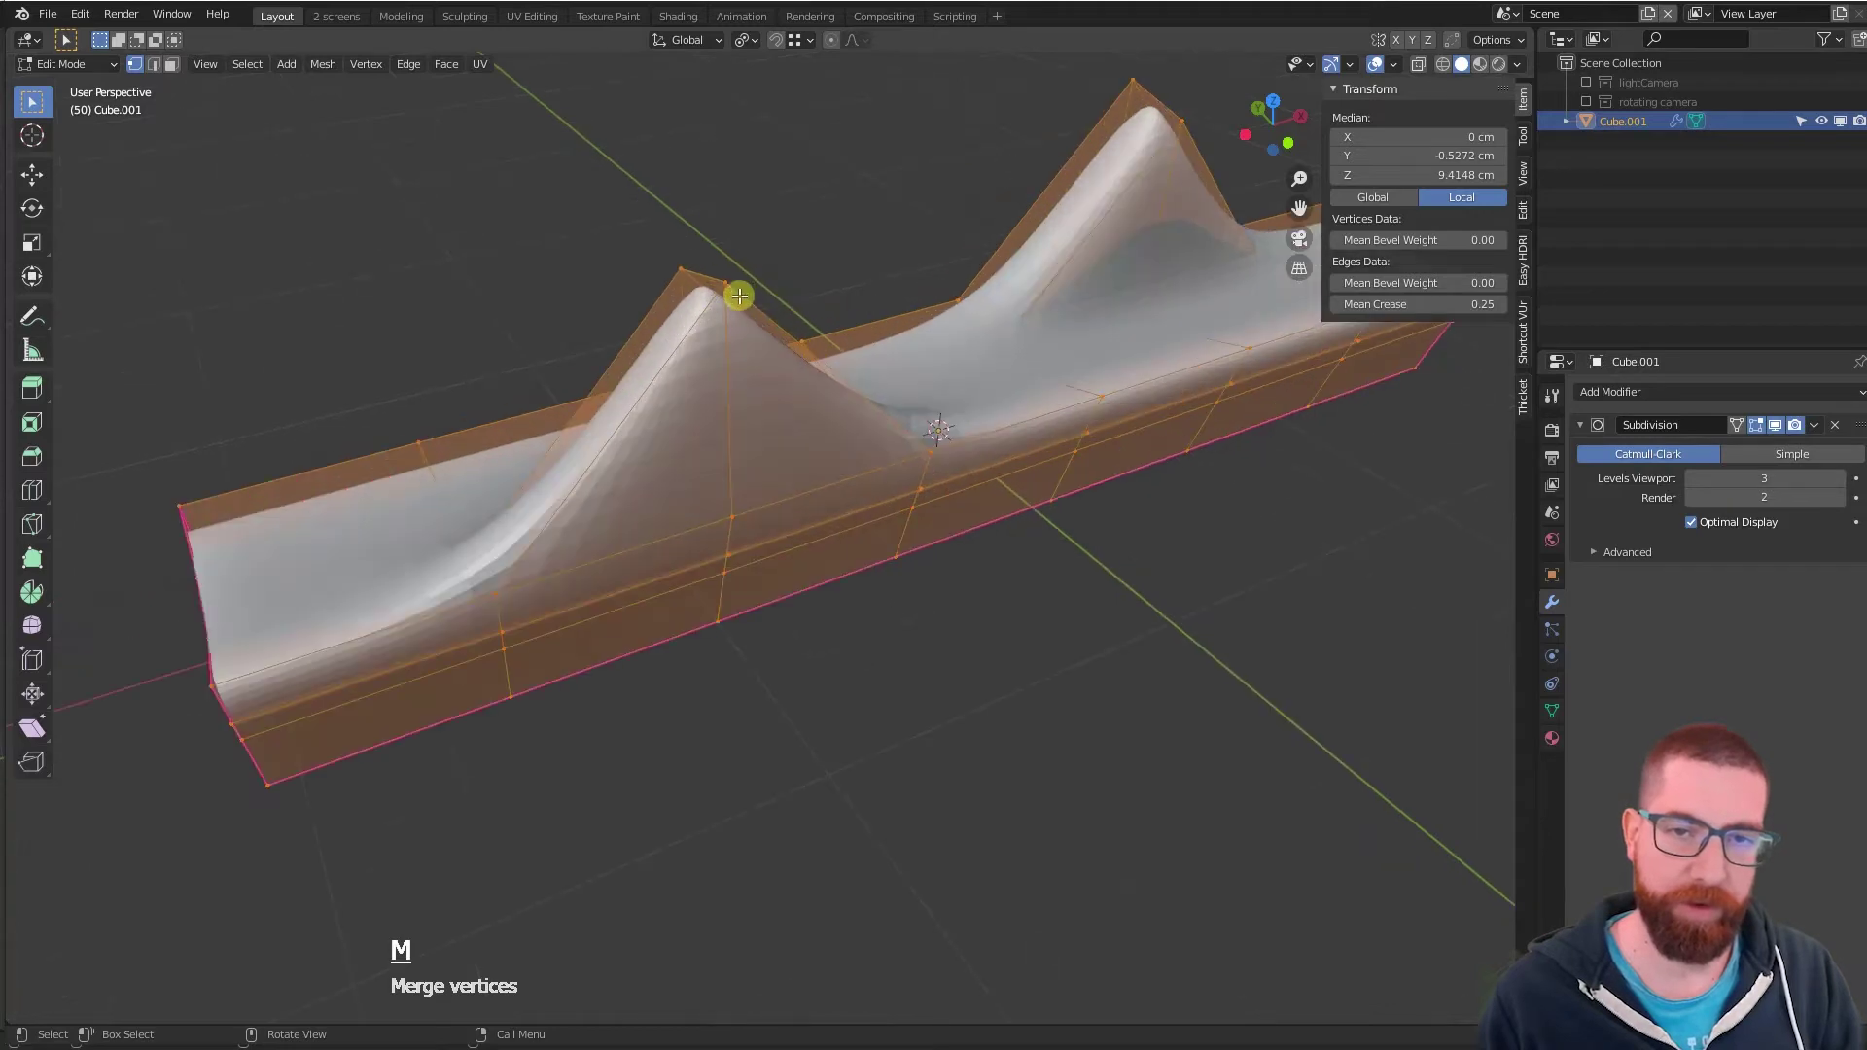
{"action": "left_click", "coordinate": [722, 269]}
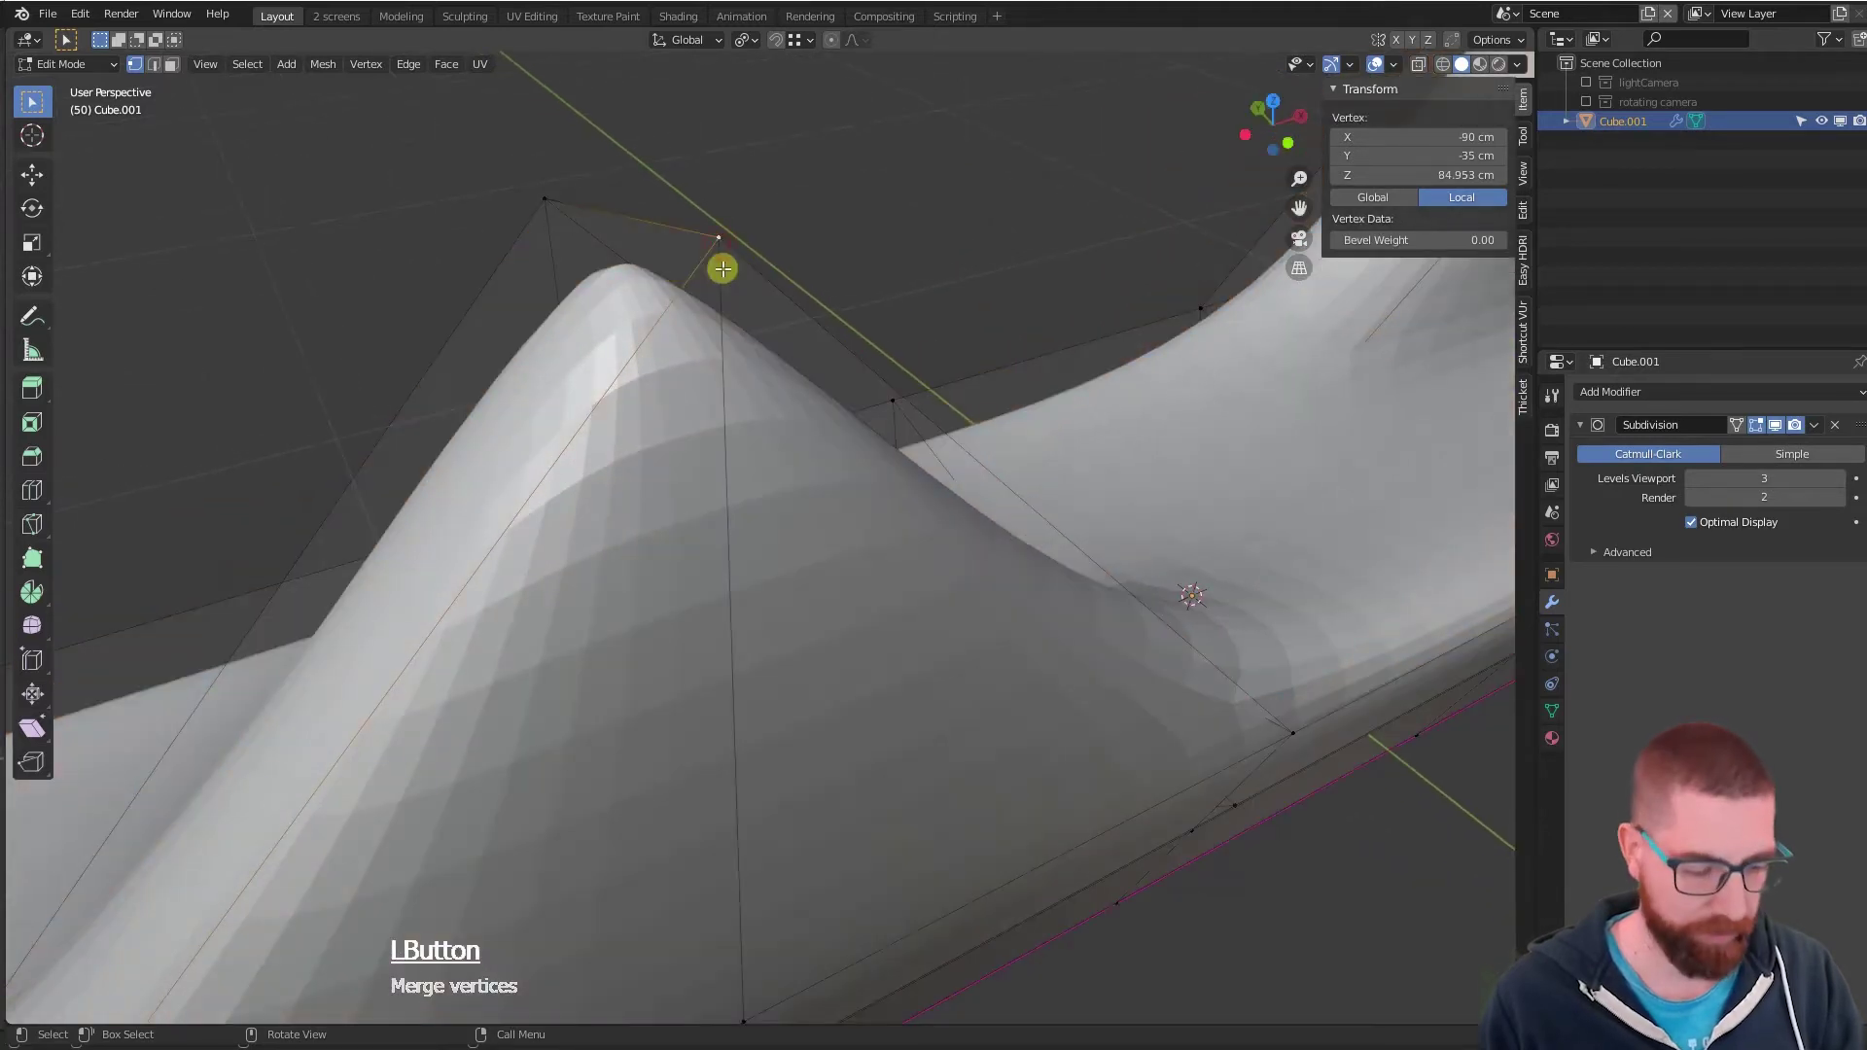
{"action": "key", "text": "g"}
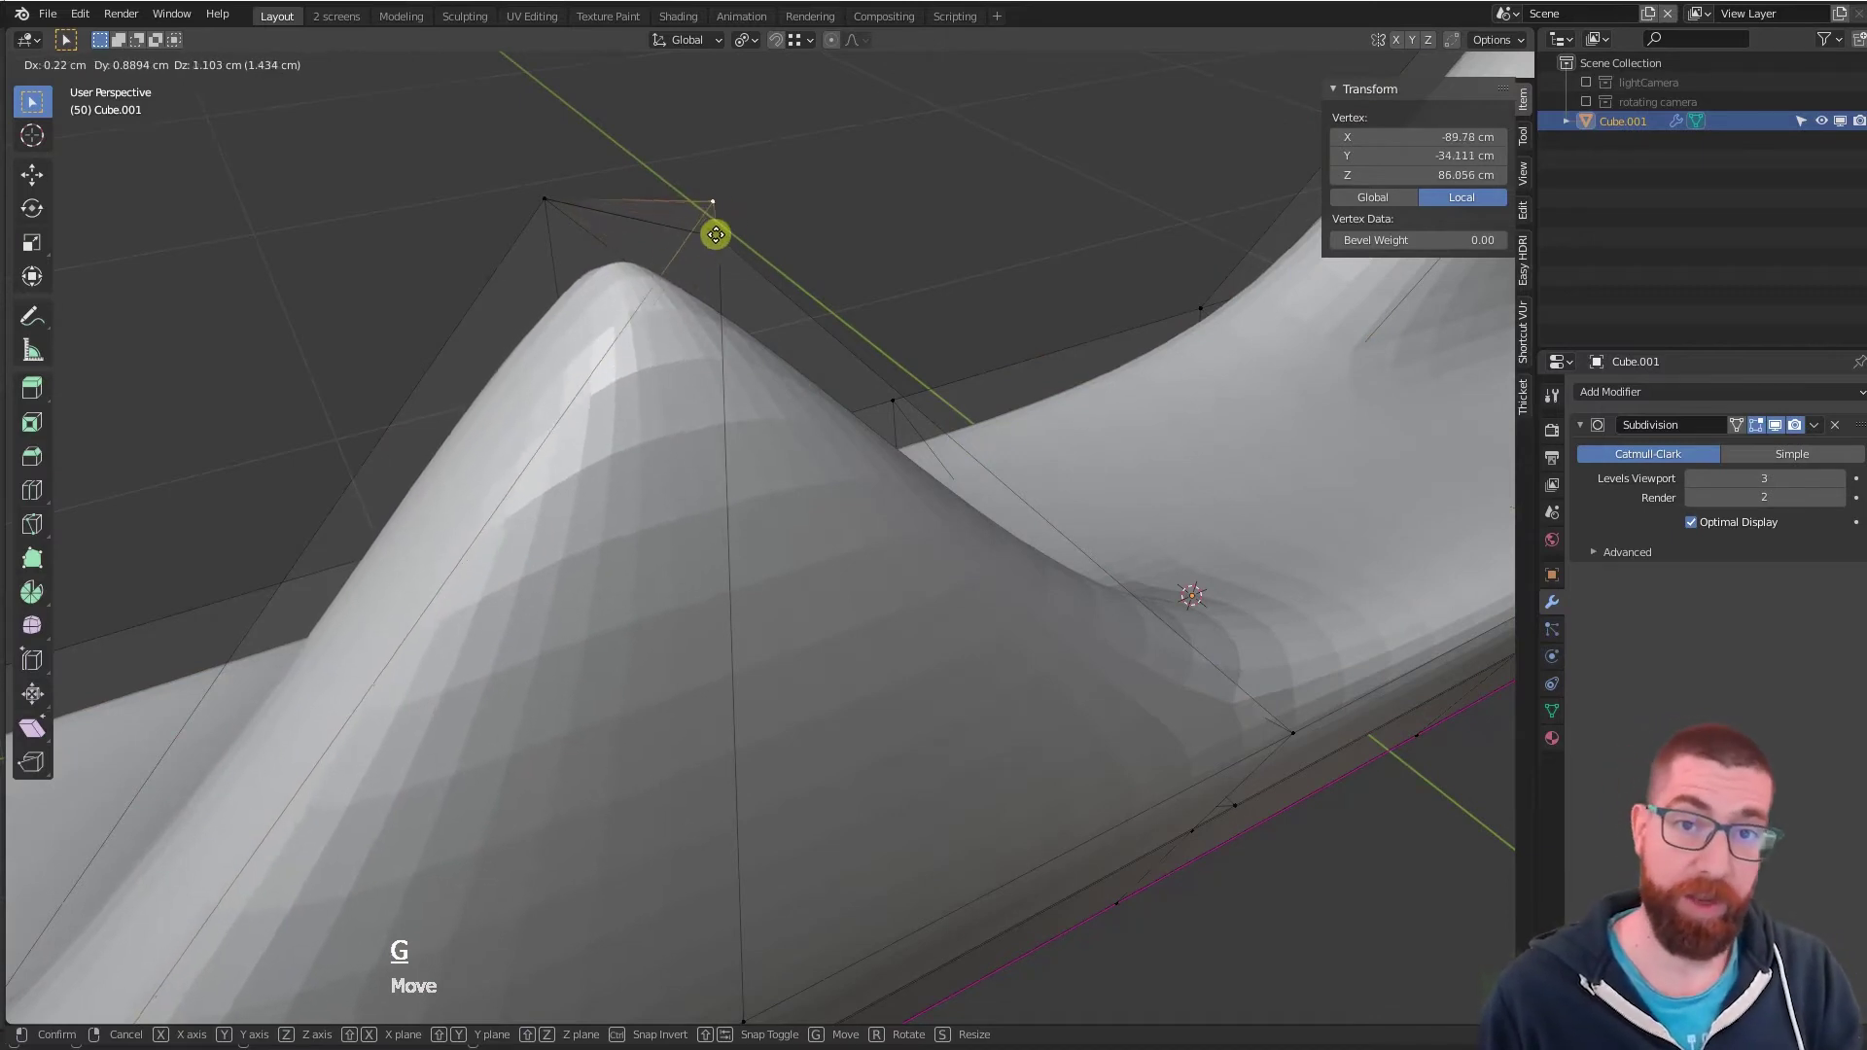
{"action": "key", "text": "Escape"}
{"action": "scroll", "coordinate": [719, 257], "scroll_direction": "down", "scroll_amount": 10}
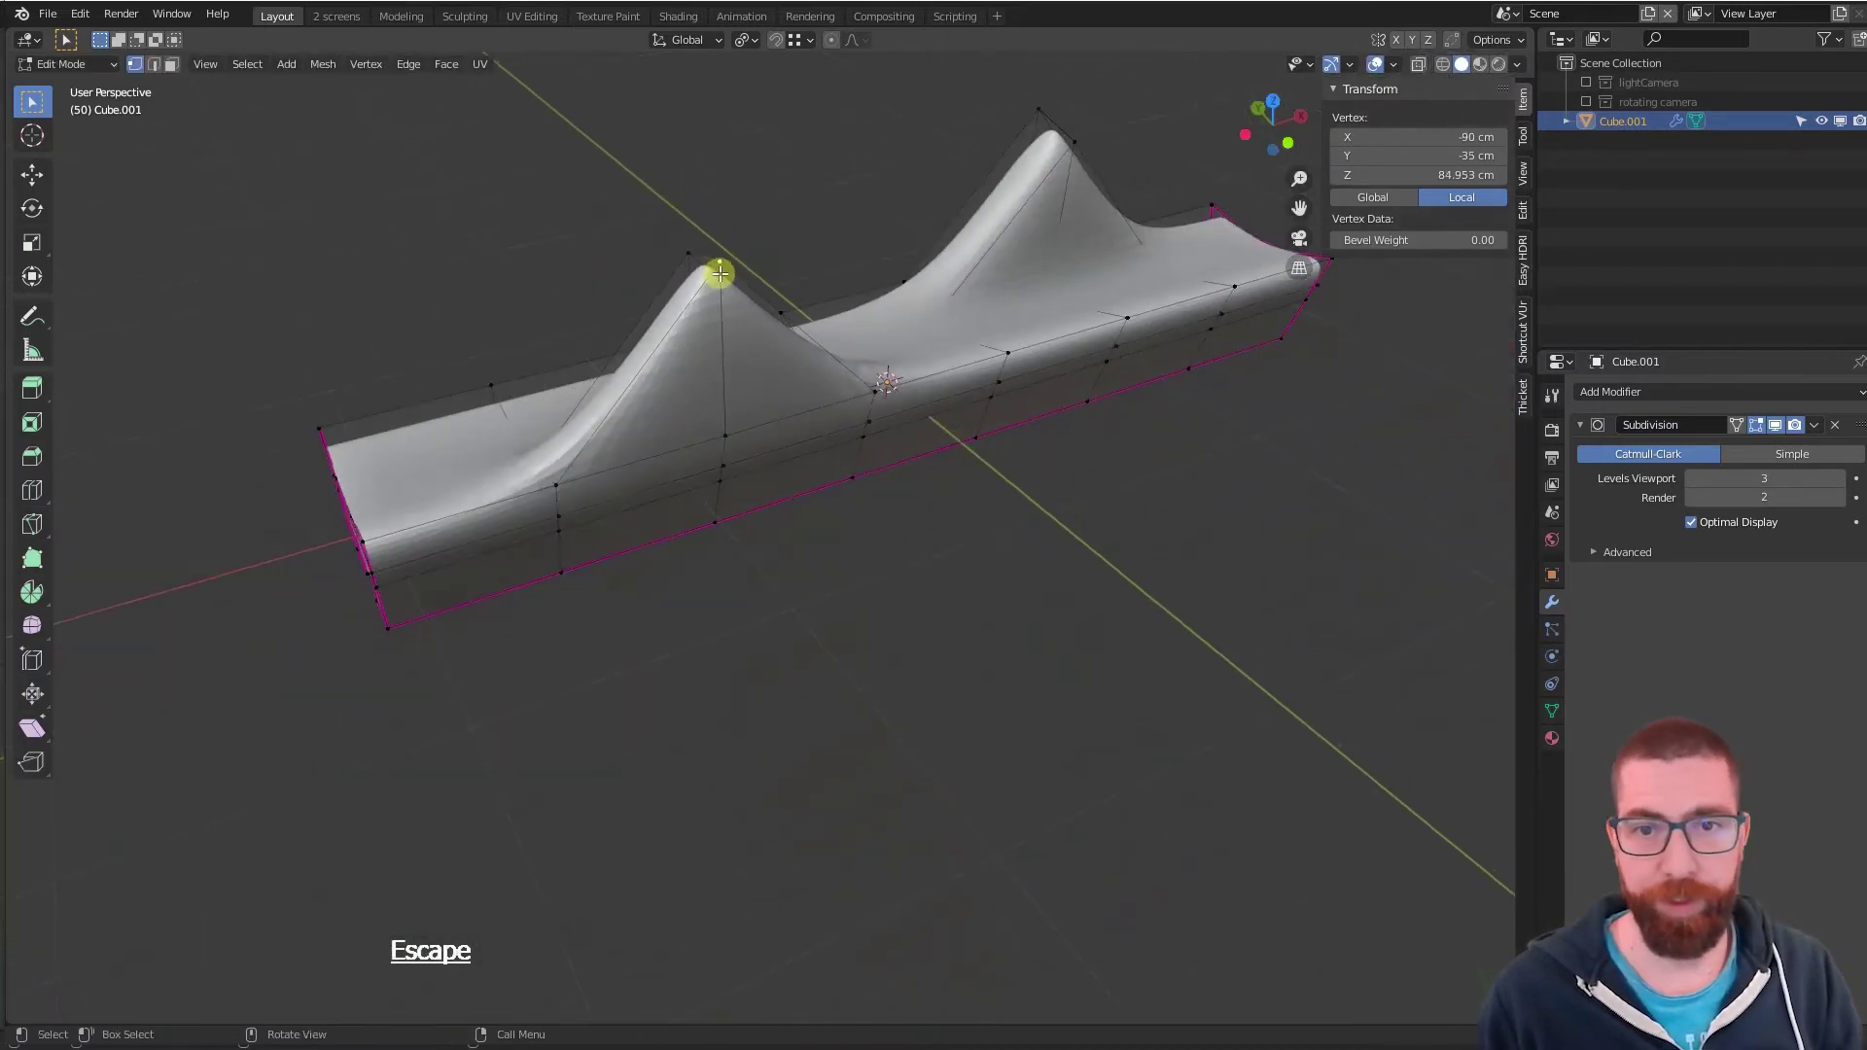
{"action": "middle_click_drag", "start_coordinate": [763, 301], "coordinate": [795, 334]}
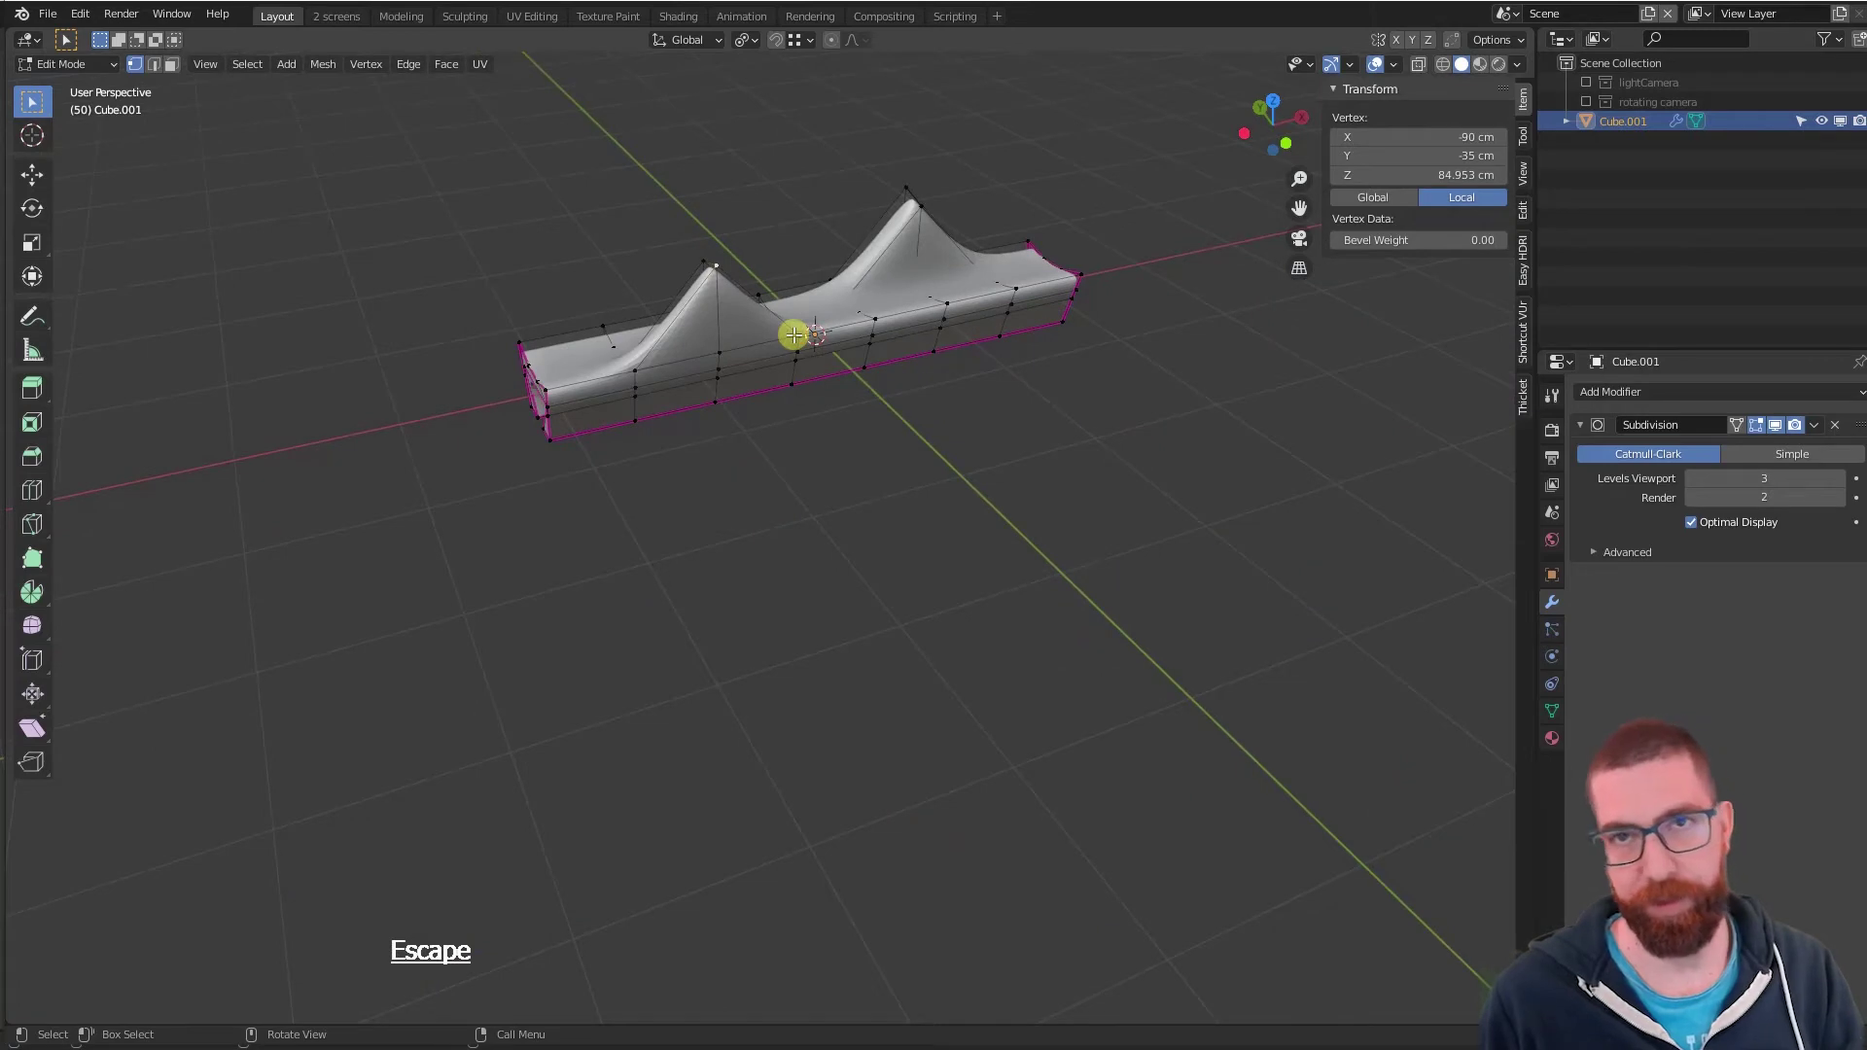
- Select the whole mesh and merge its overlapping vertices by distance at 0.01 cm
{"action": "key", "text": "a"}
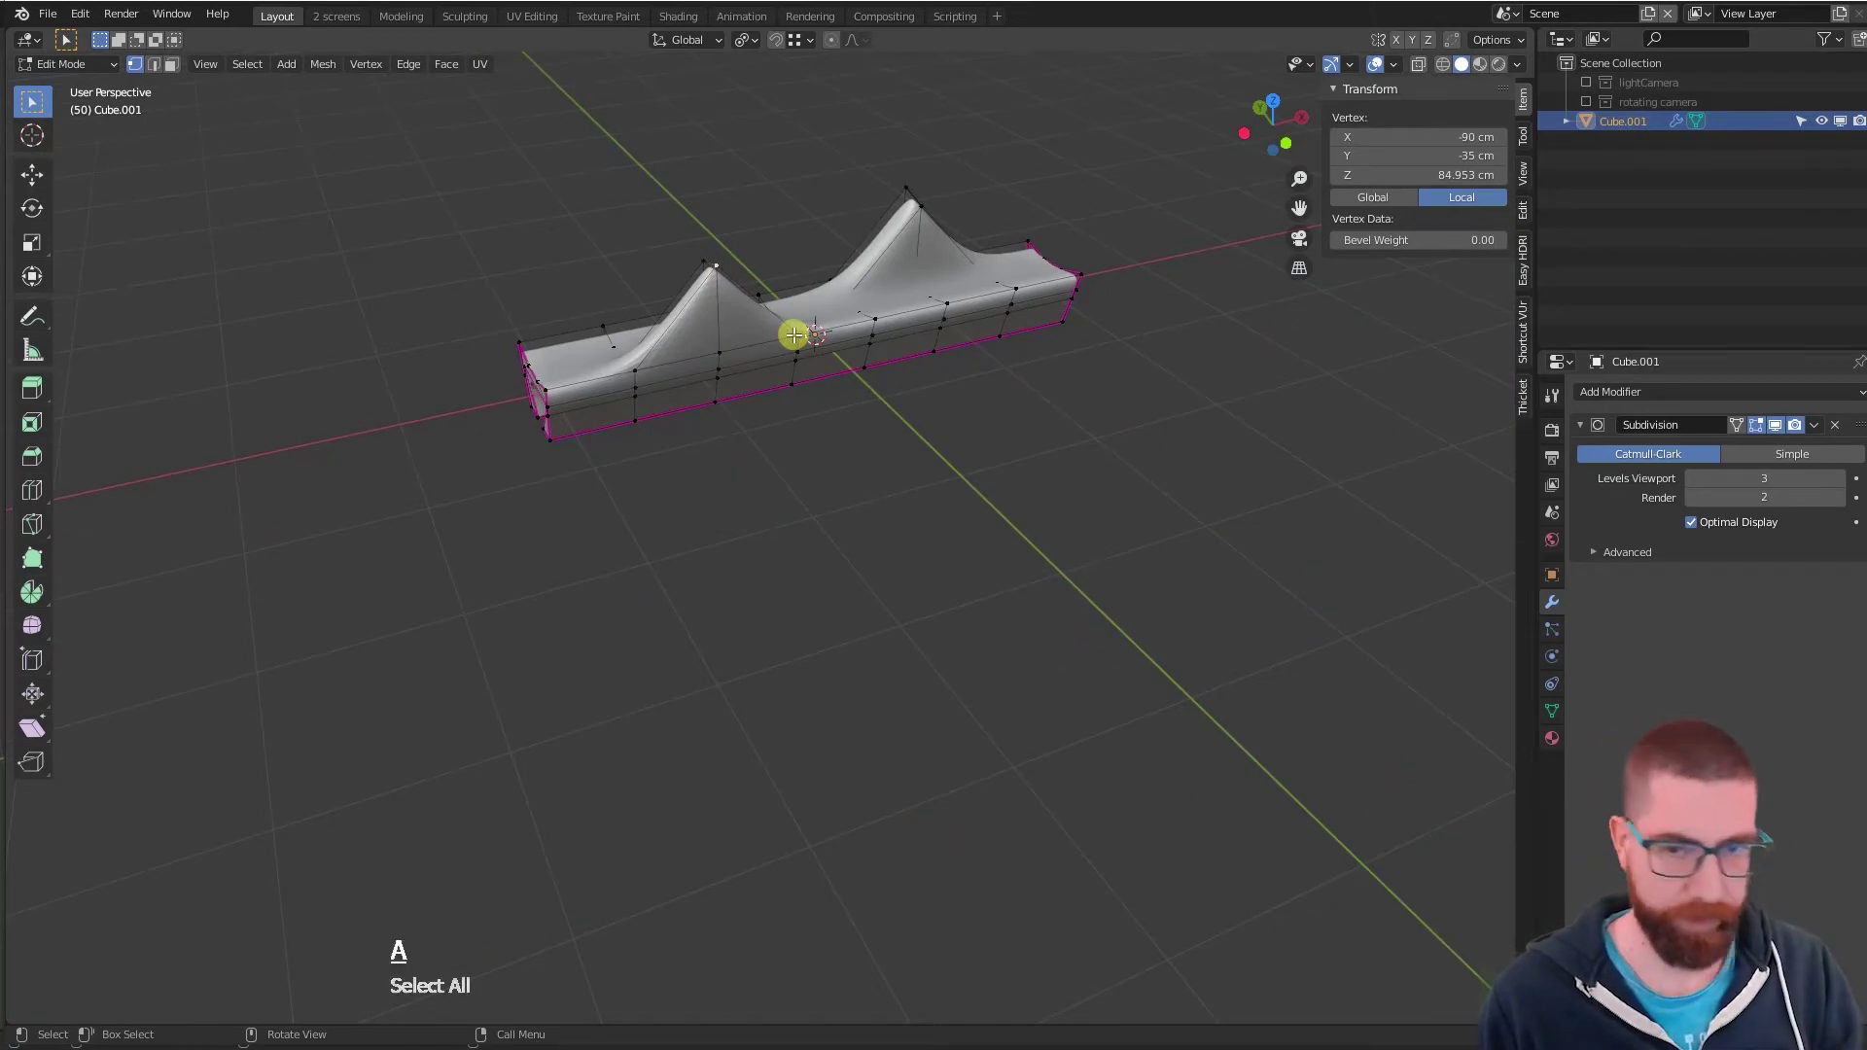
{"action": "key", "text": "m"}
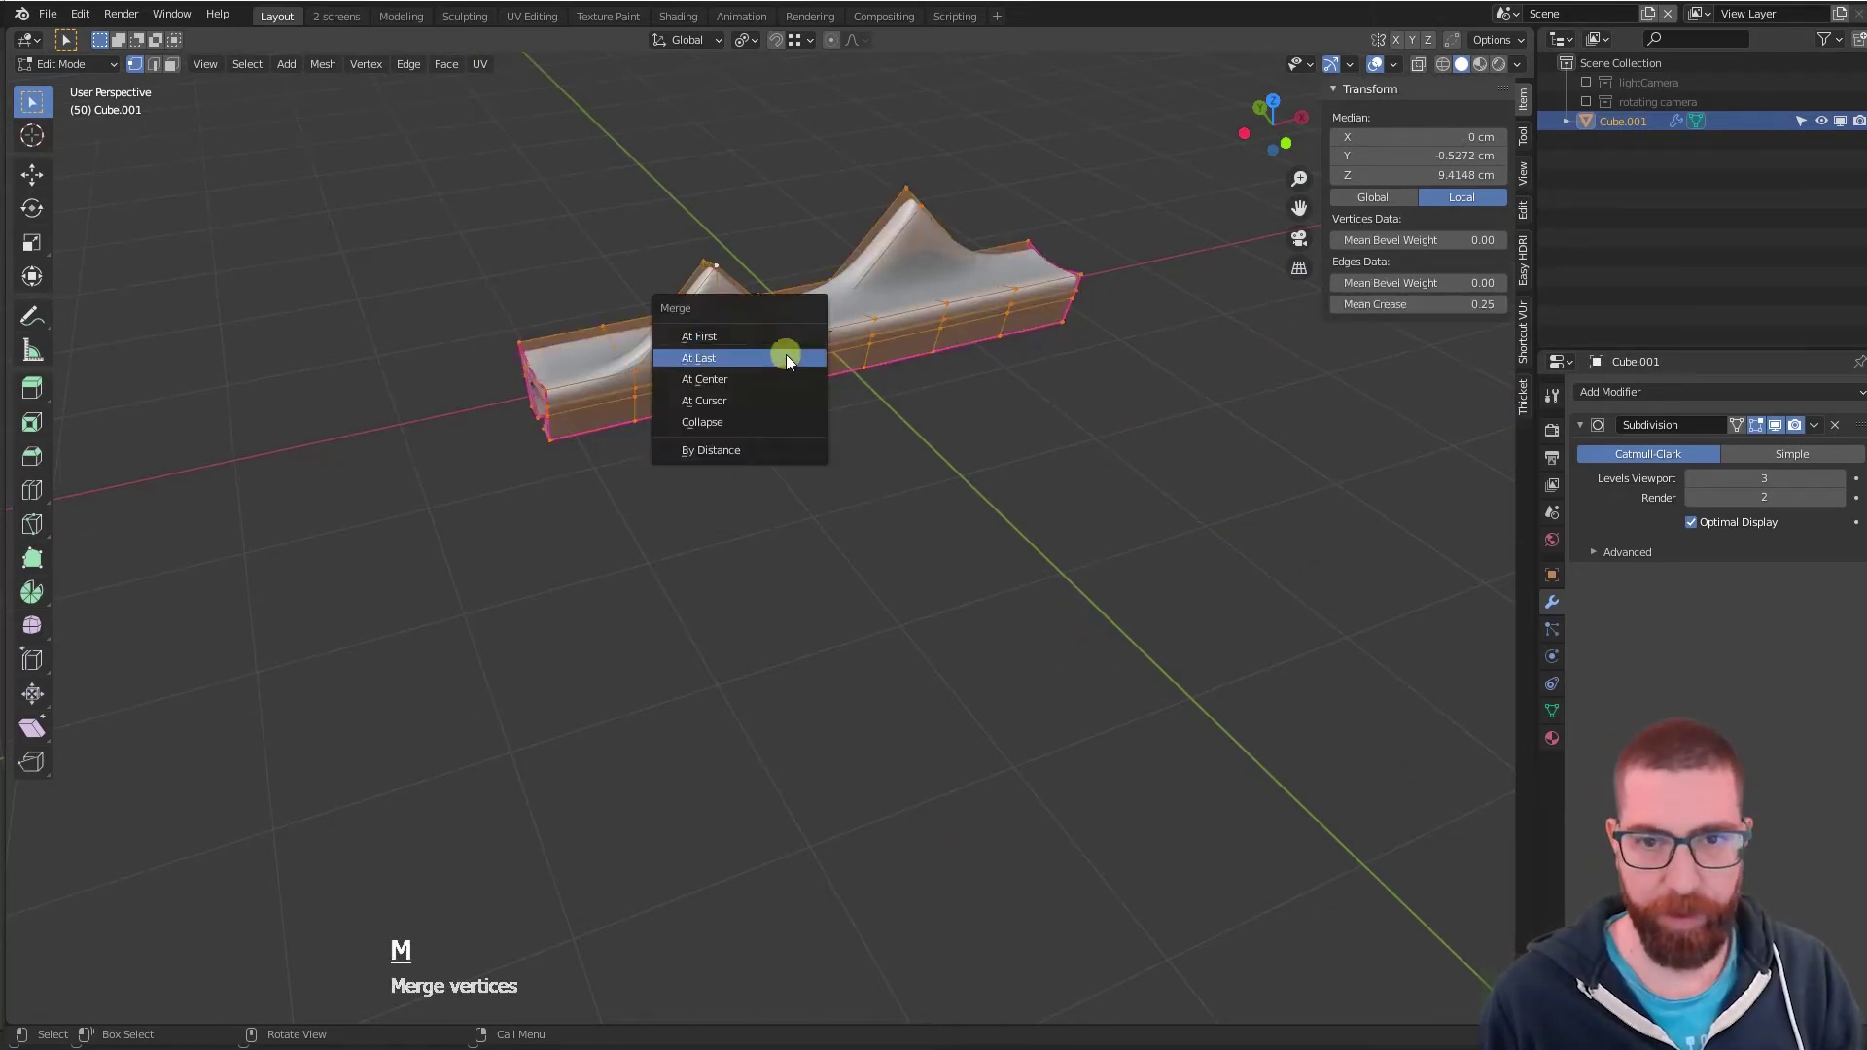
{"action": "left_click", "coordinate": [752, 449]}
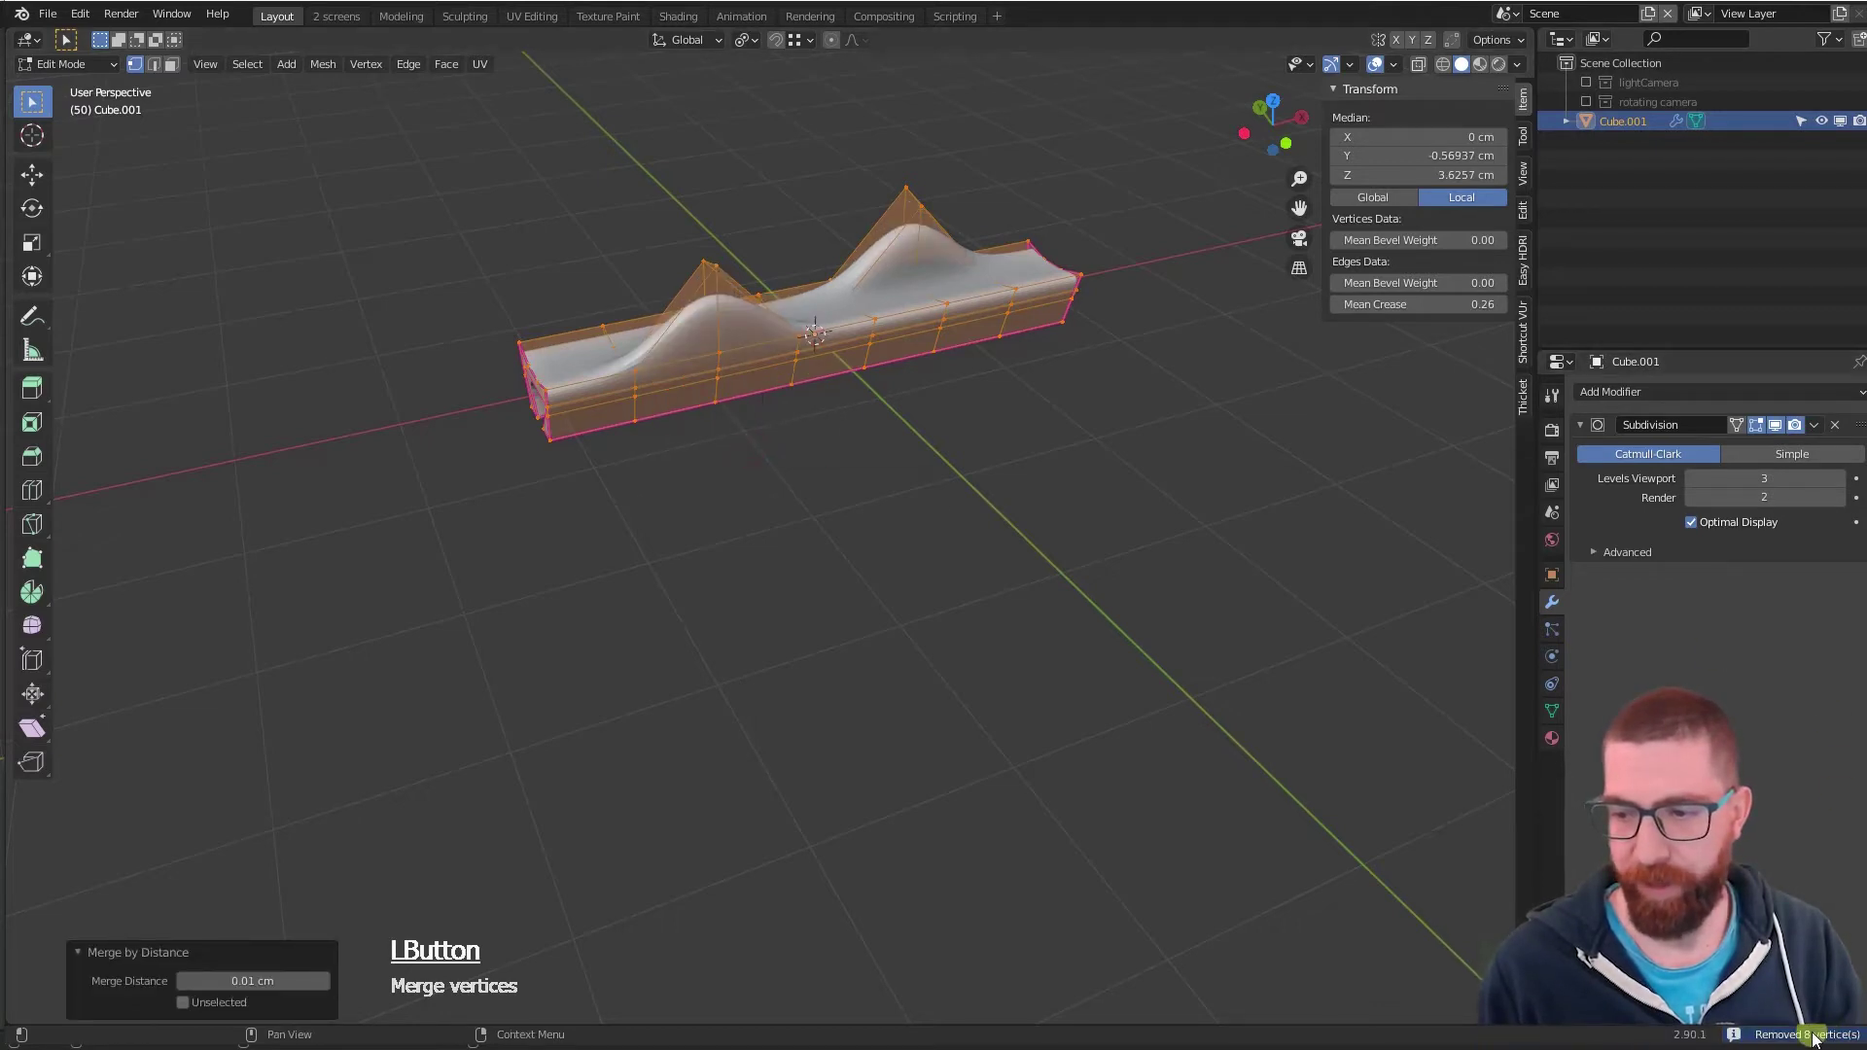
{"action": "scroll", "coordinate": [781, 309], "scroll_direction": "up", "scroll_amount": 5}
{"action": "middle_click_drag", "start_coordinate": [852, 327], "coordinate": [821, 329]}
{"action": "scroll", "coordinate": [533, 314], "scroll_direction": "down", "scroll_amount": 3}
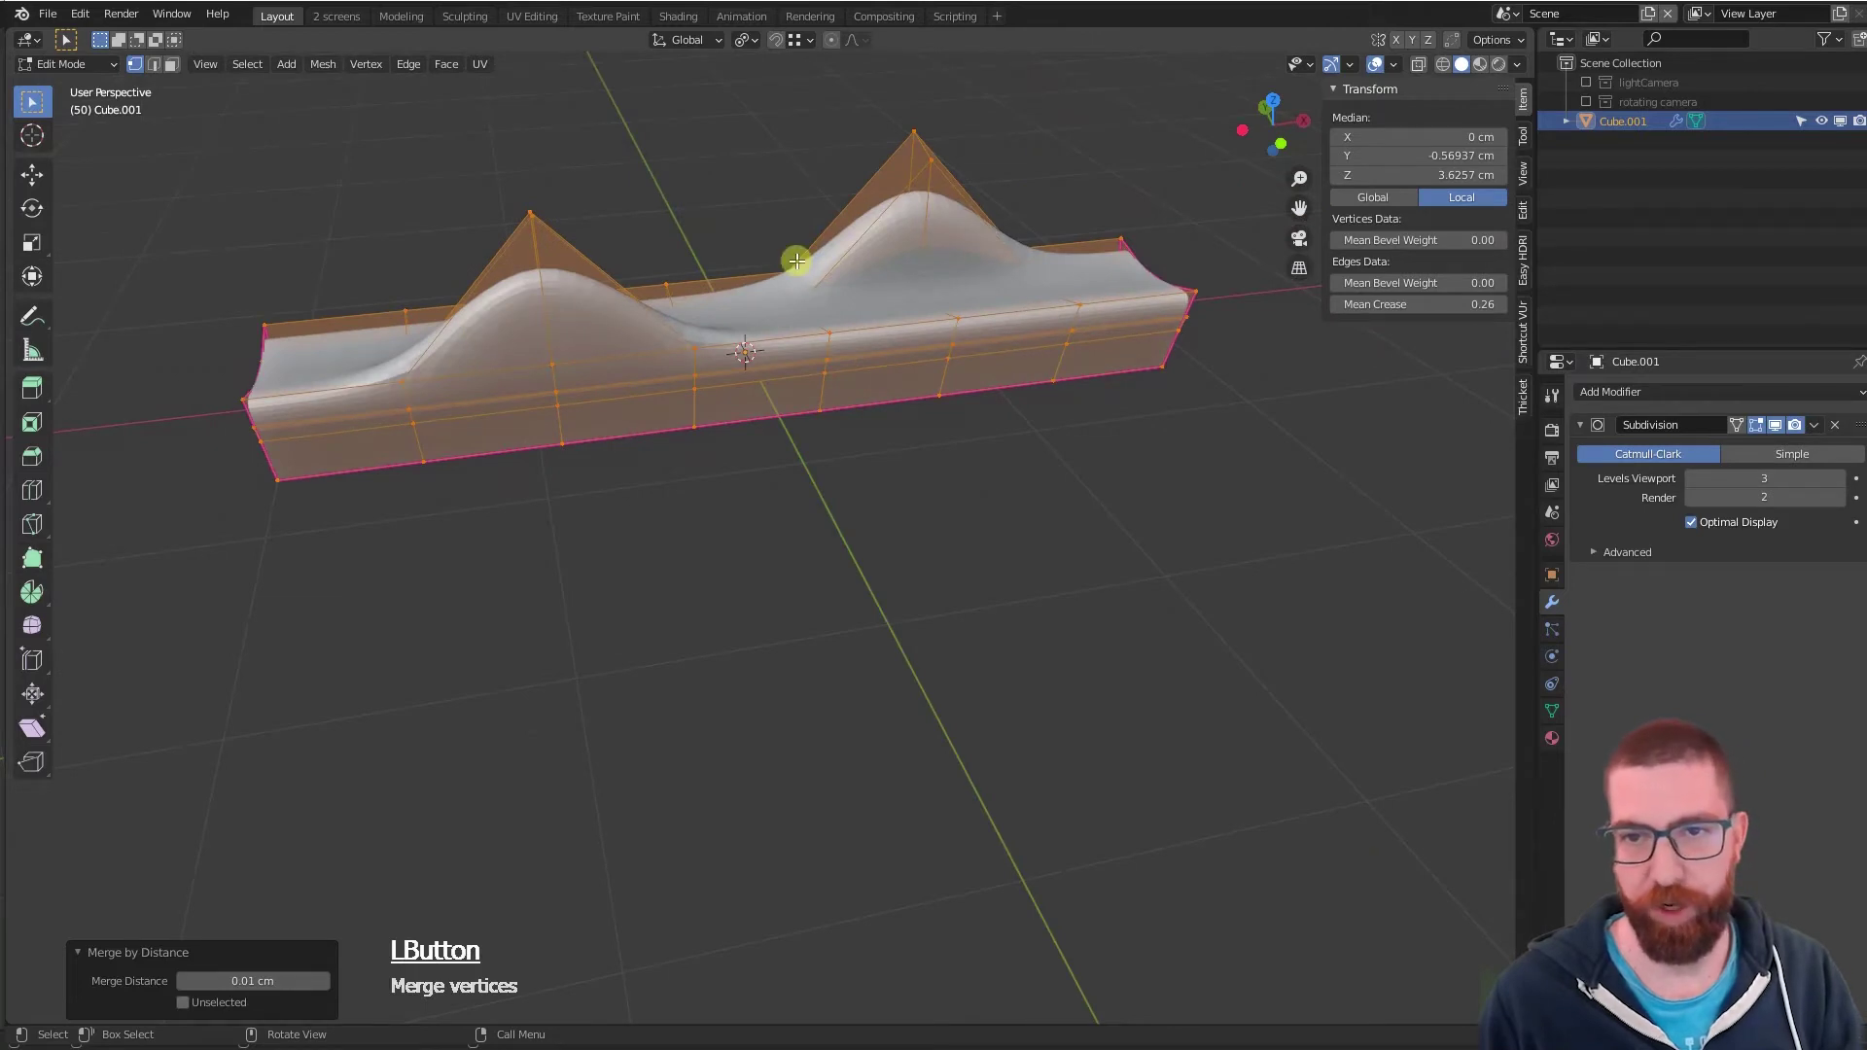
- Select the top vertices of both backrest peaks and move them up about 22.1 cm along Z
{"action": "middle_click_drag", "start_coordinate": [796, 261], "coordinate": [901, 219]}
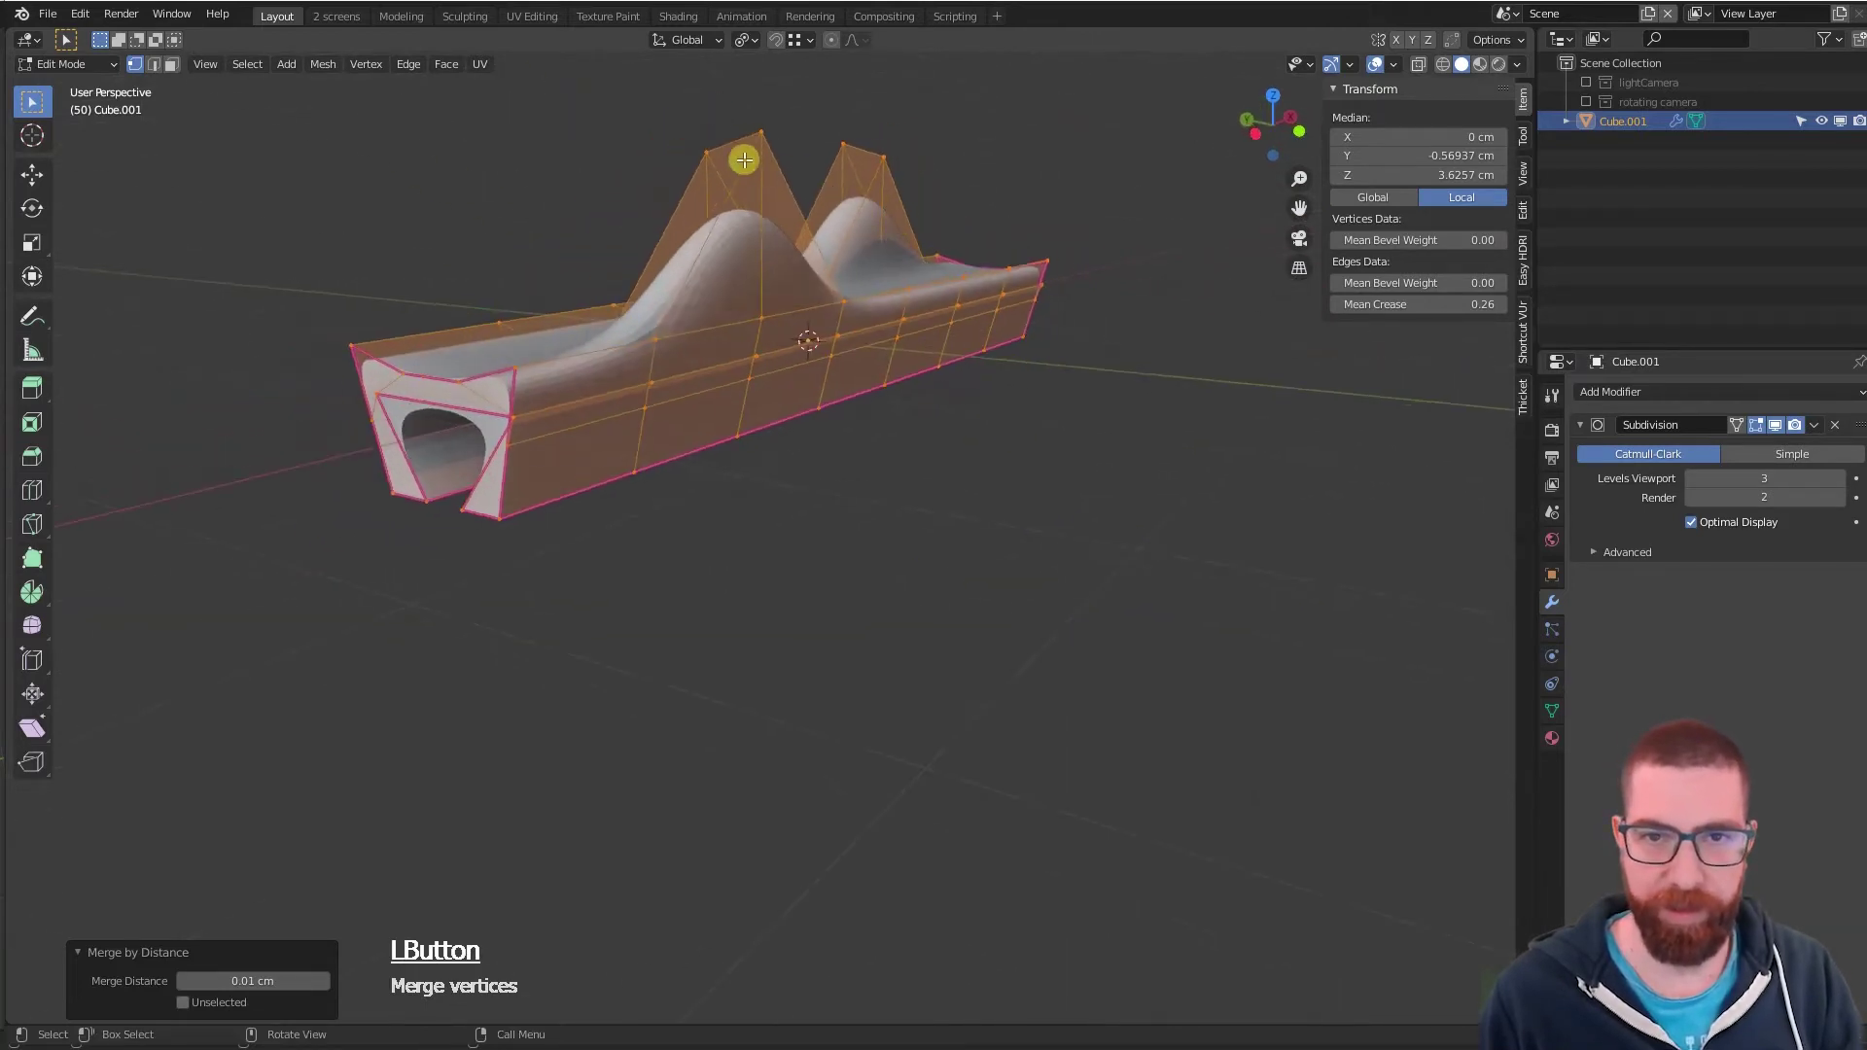
{"action": "left_click_drag", "start_coordinate": [678, 121], "coordinate": [899, 178]}
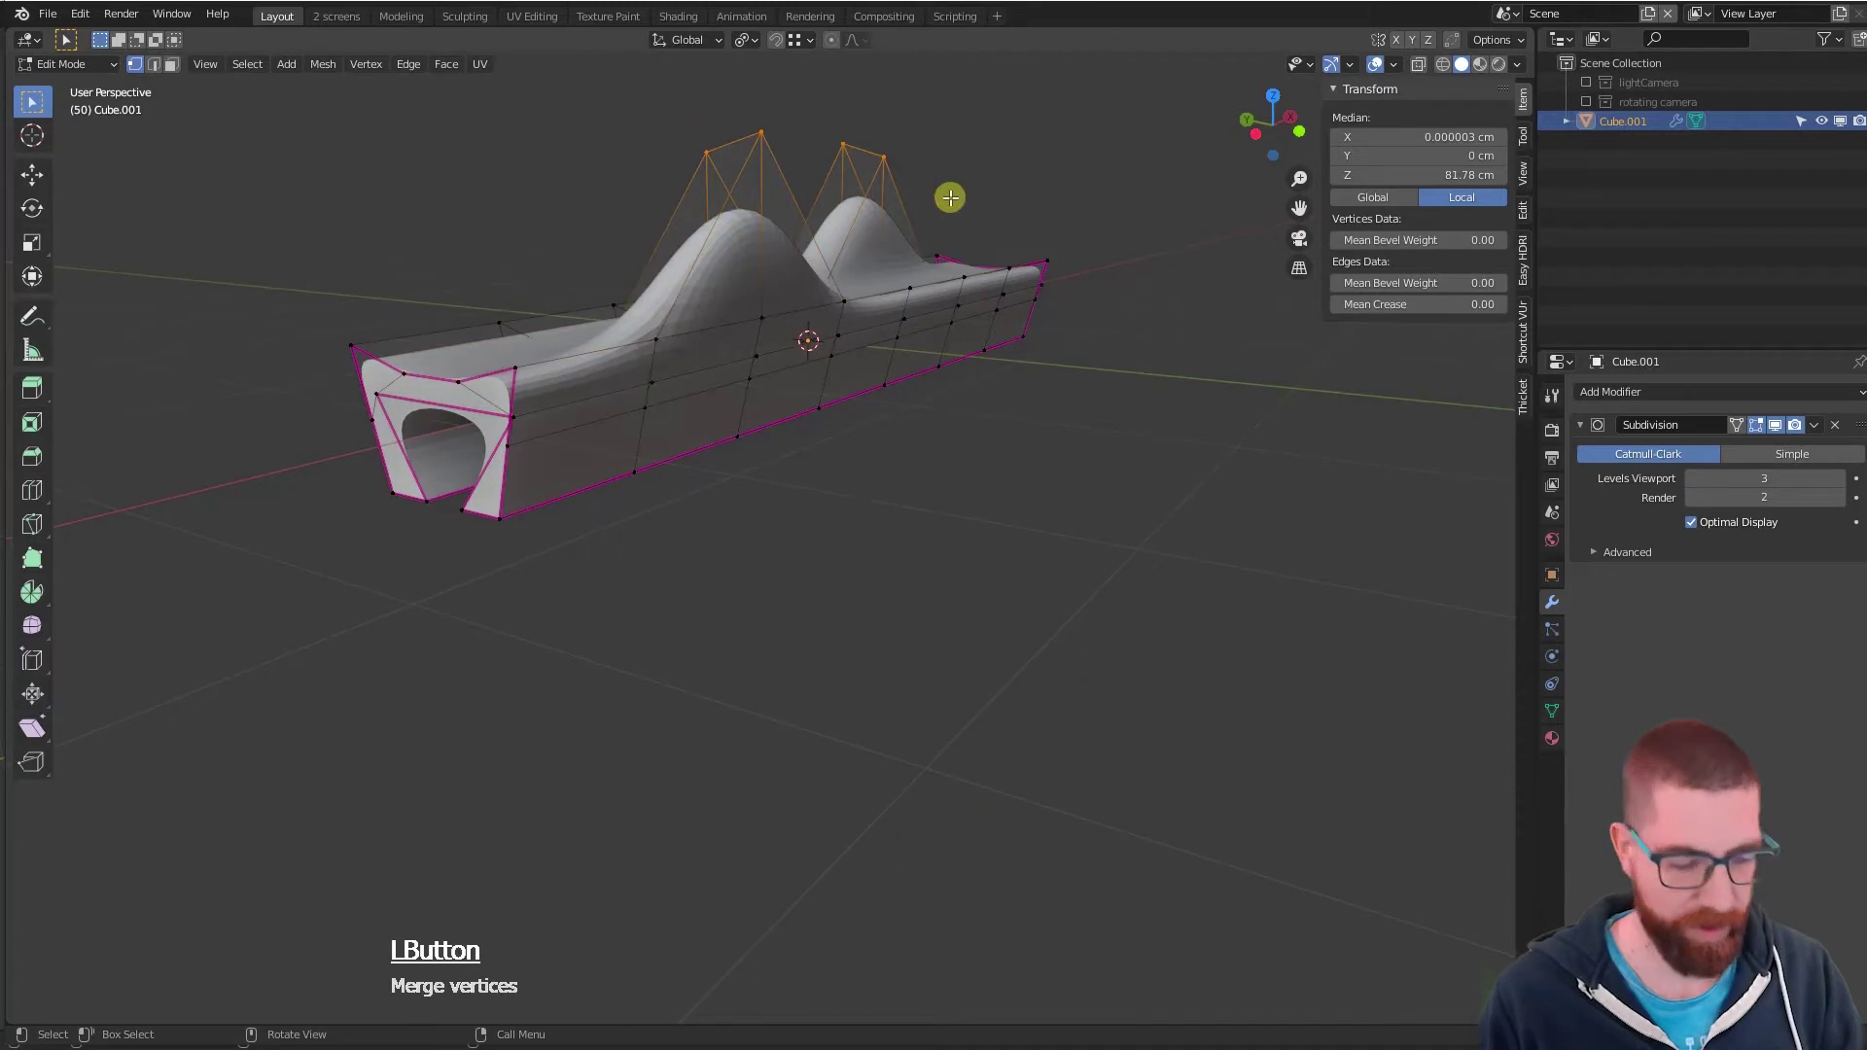
{"action": "key", "text": "g"}
{"action": "key", "text": "z"}
{"action": "left_click", "coordinate": [954, 141]}
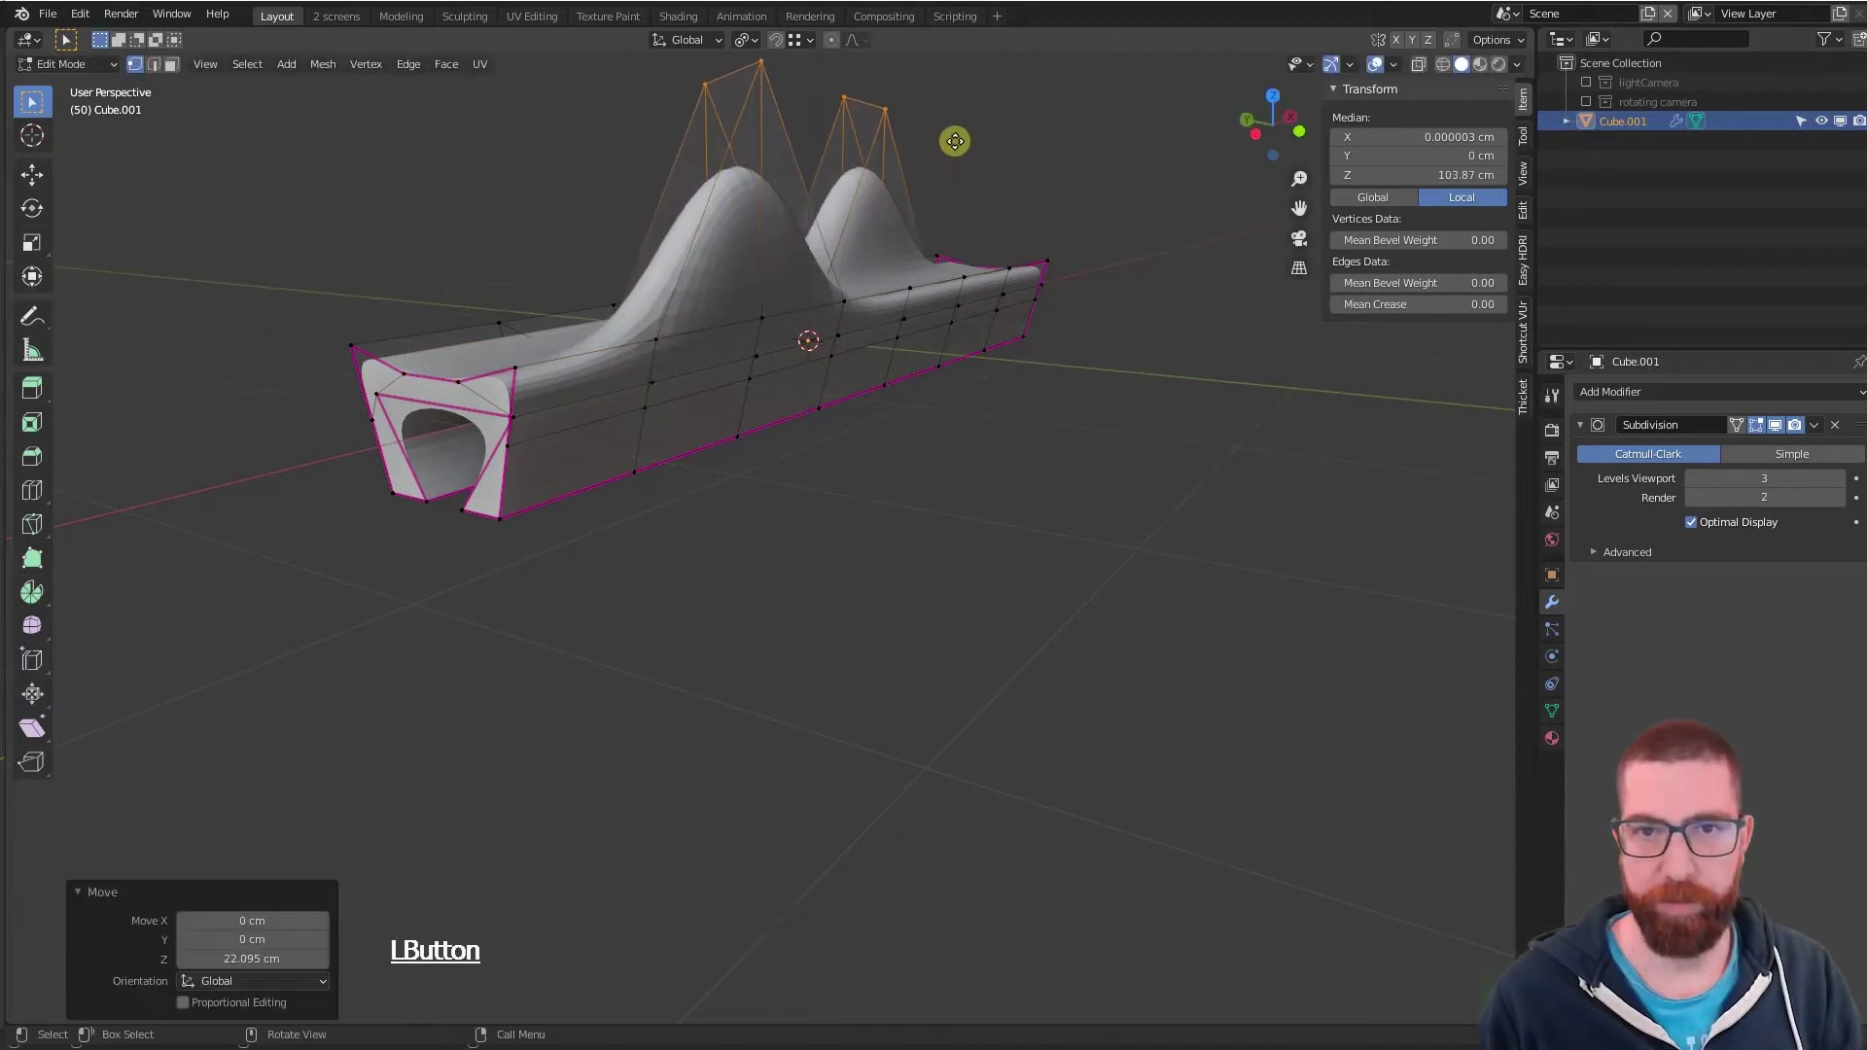
- Pick the outer top vertex of the backrest at X -90 cm and set the snap target to Face
{"action": "middle_click_drag", "start_coordinate": [954, 141], "coordinate": [833, 303]}
{"action": "left_click", "coordinate": [819, 184]}
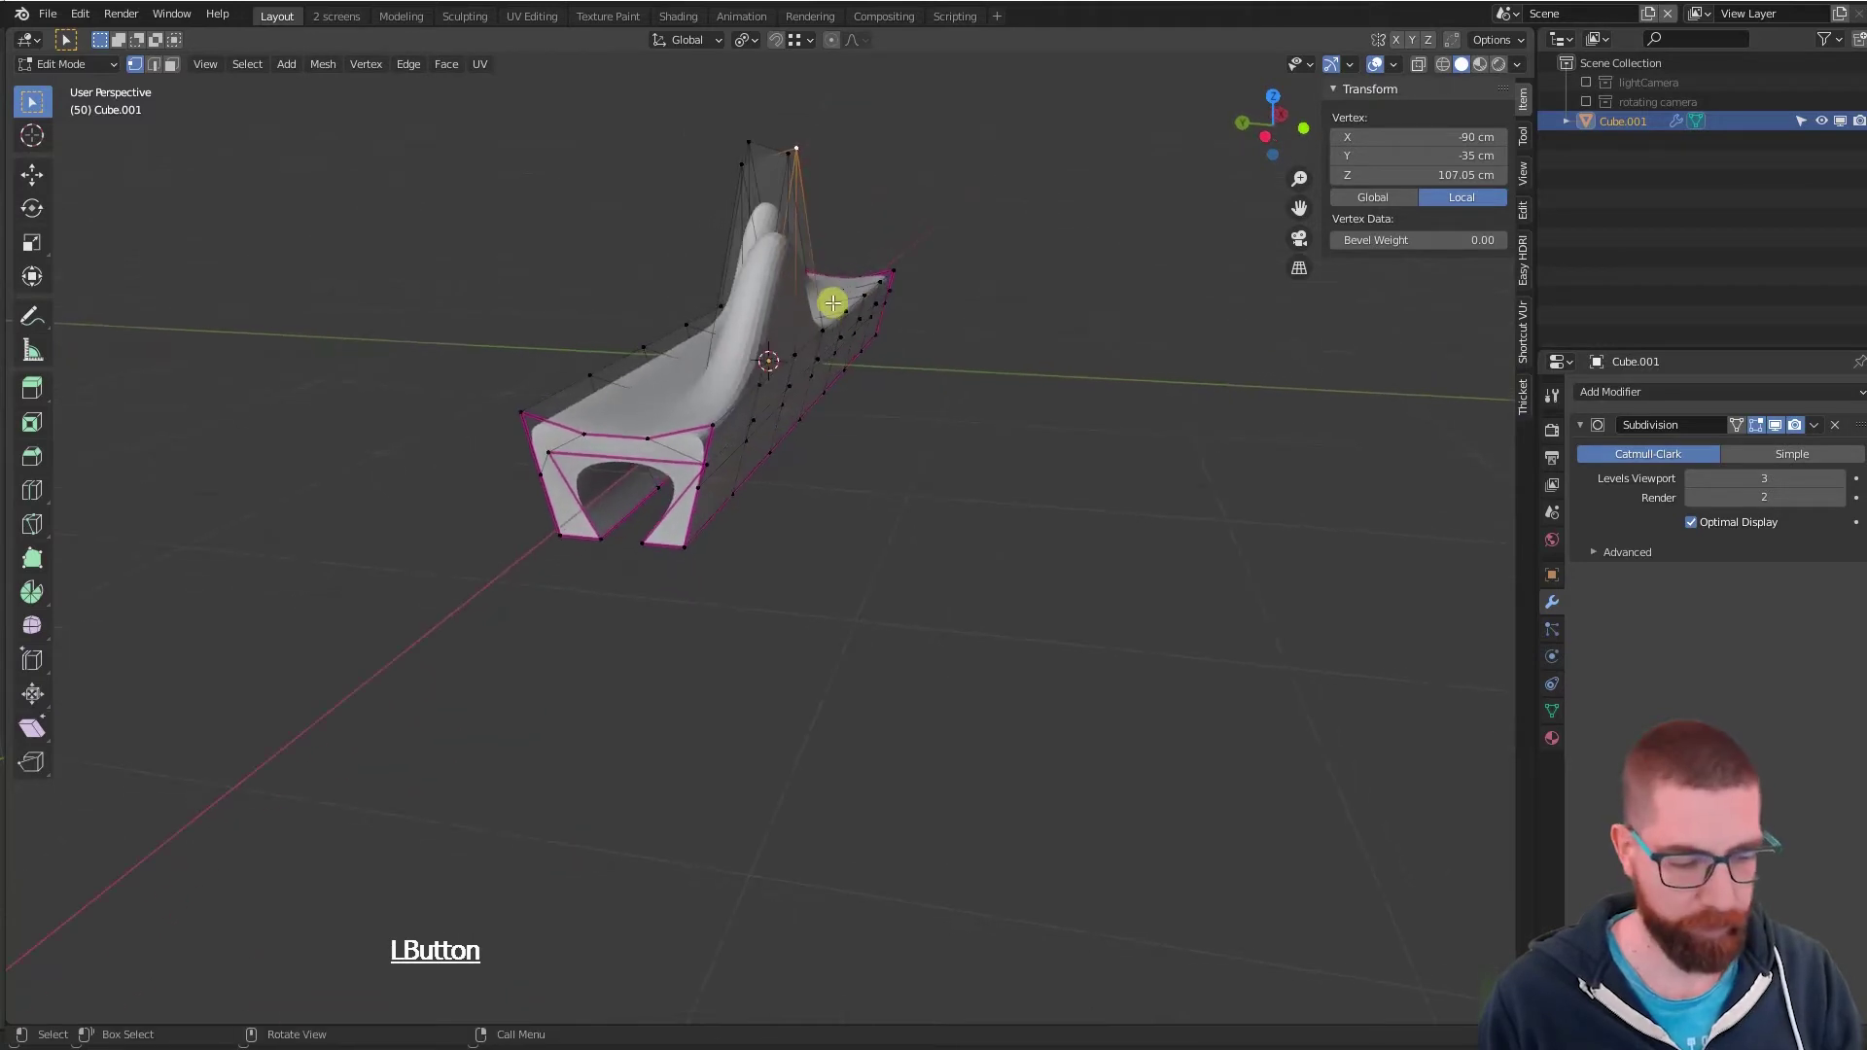
{"action": "key", "text": "3"}
{"action": "scroll", "coordinate": [807, 176], "scroll_direction": "up", "scroll_amount": 3}
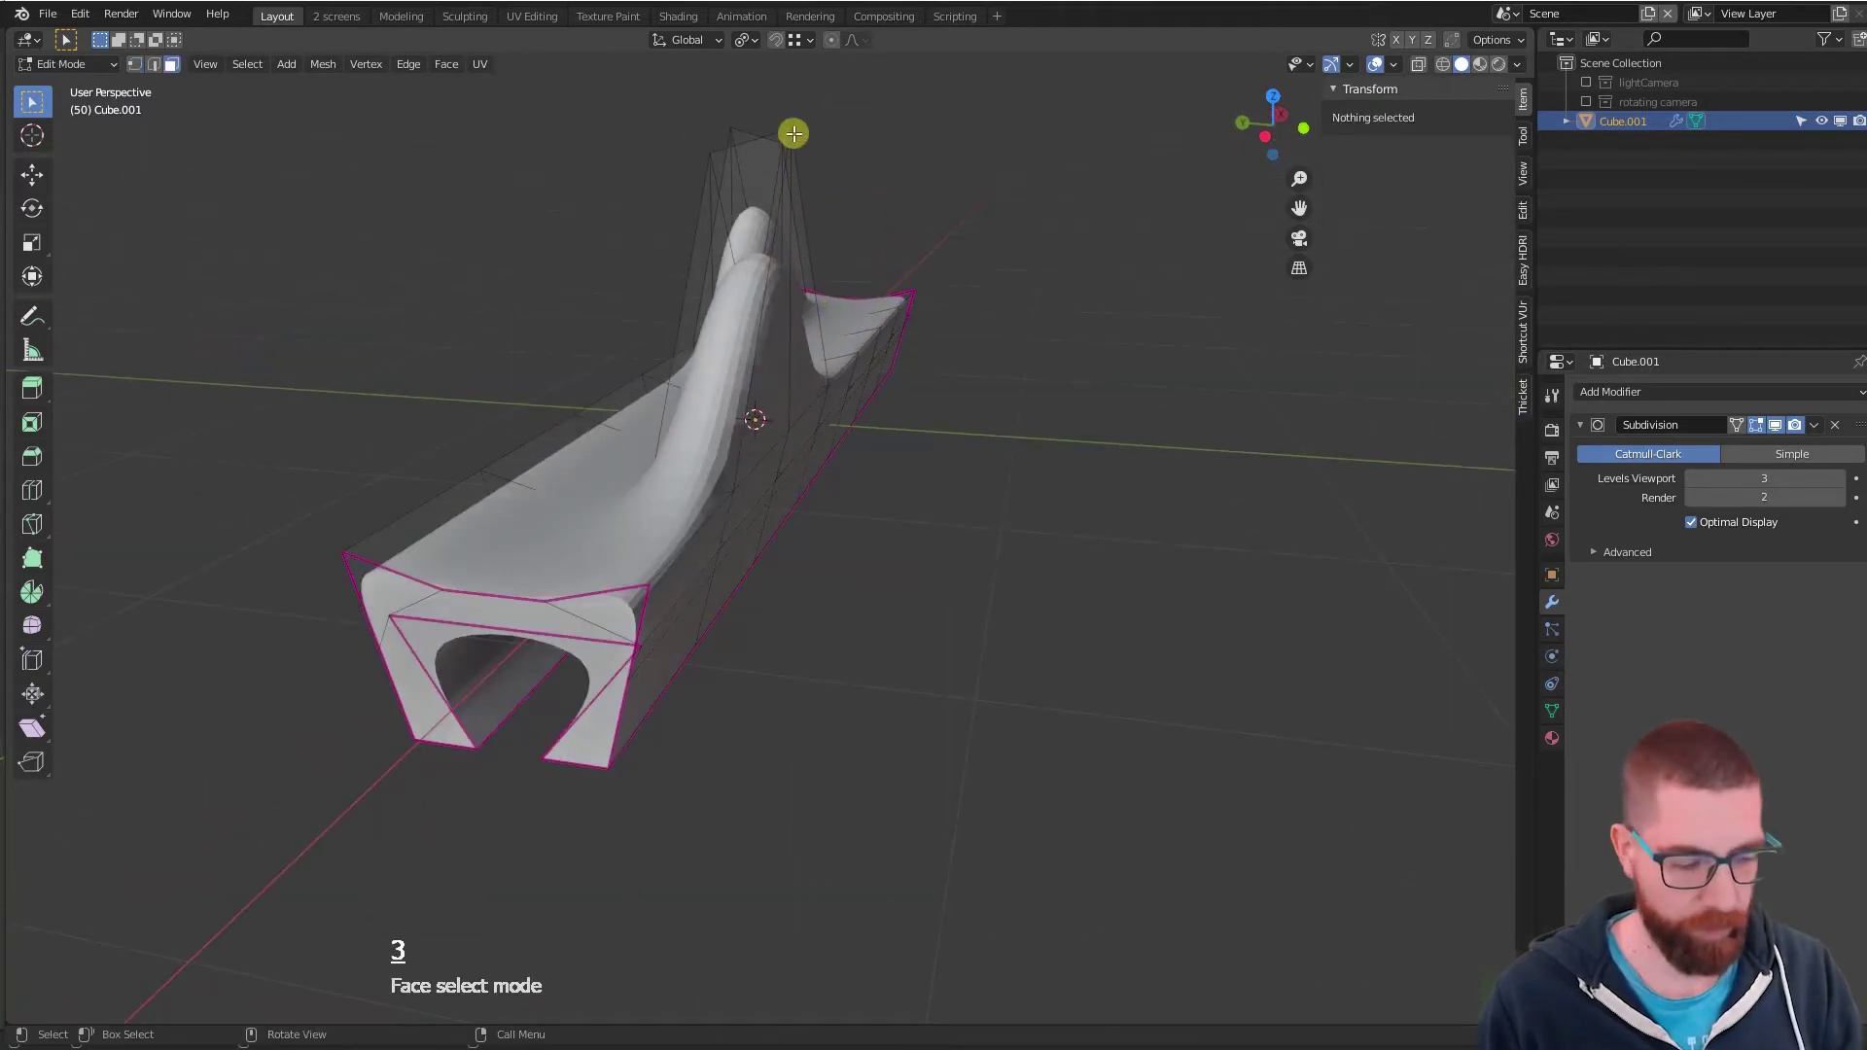
{"action": "key", "text": "1"}
{"action": "left_click", "coordinate": [794, 133]}
{"action": "middle_click_drag", "start_coordinate": [854, 321], "coordinate": [879, 359]}
{"action": "middle_click_drag", "start_coordinate": [863, 451], "coordinate": [855, 437]}
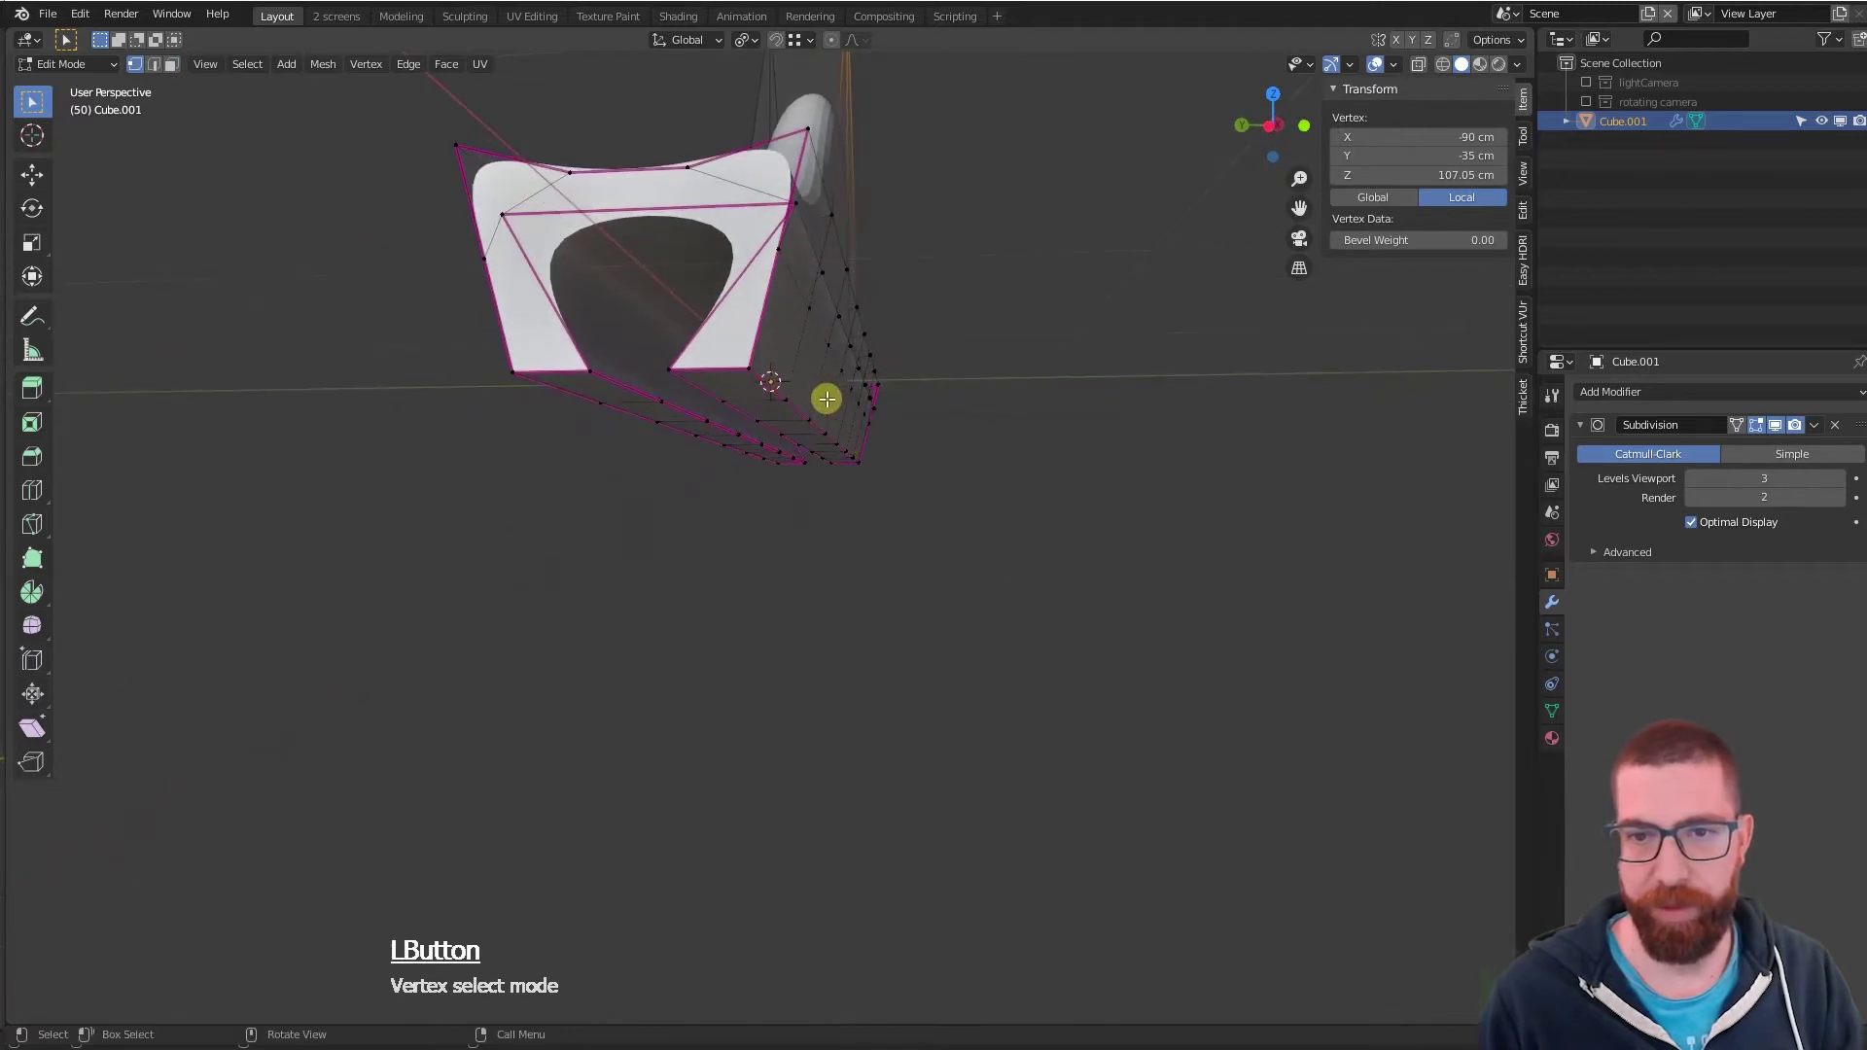
{"action": "middle_click_drag", "start_coordinate": [855, 254], "coordinate": [854, 304]}
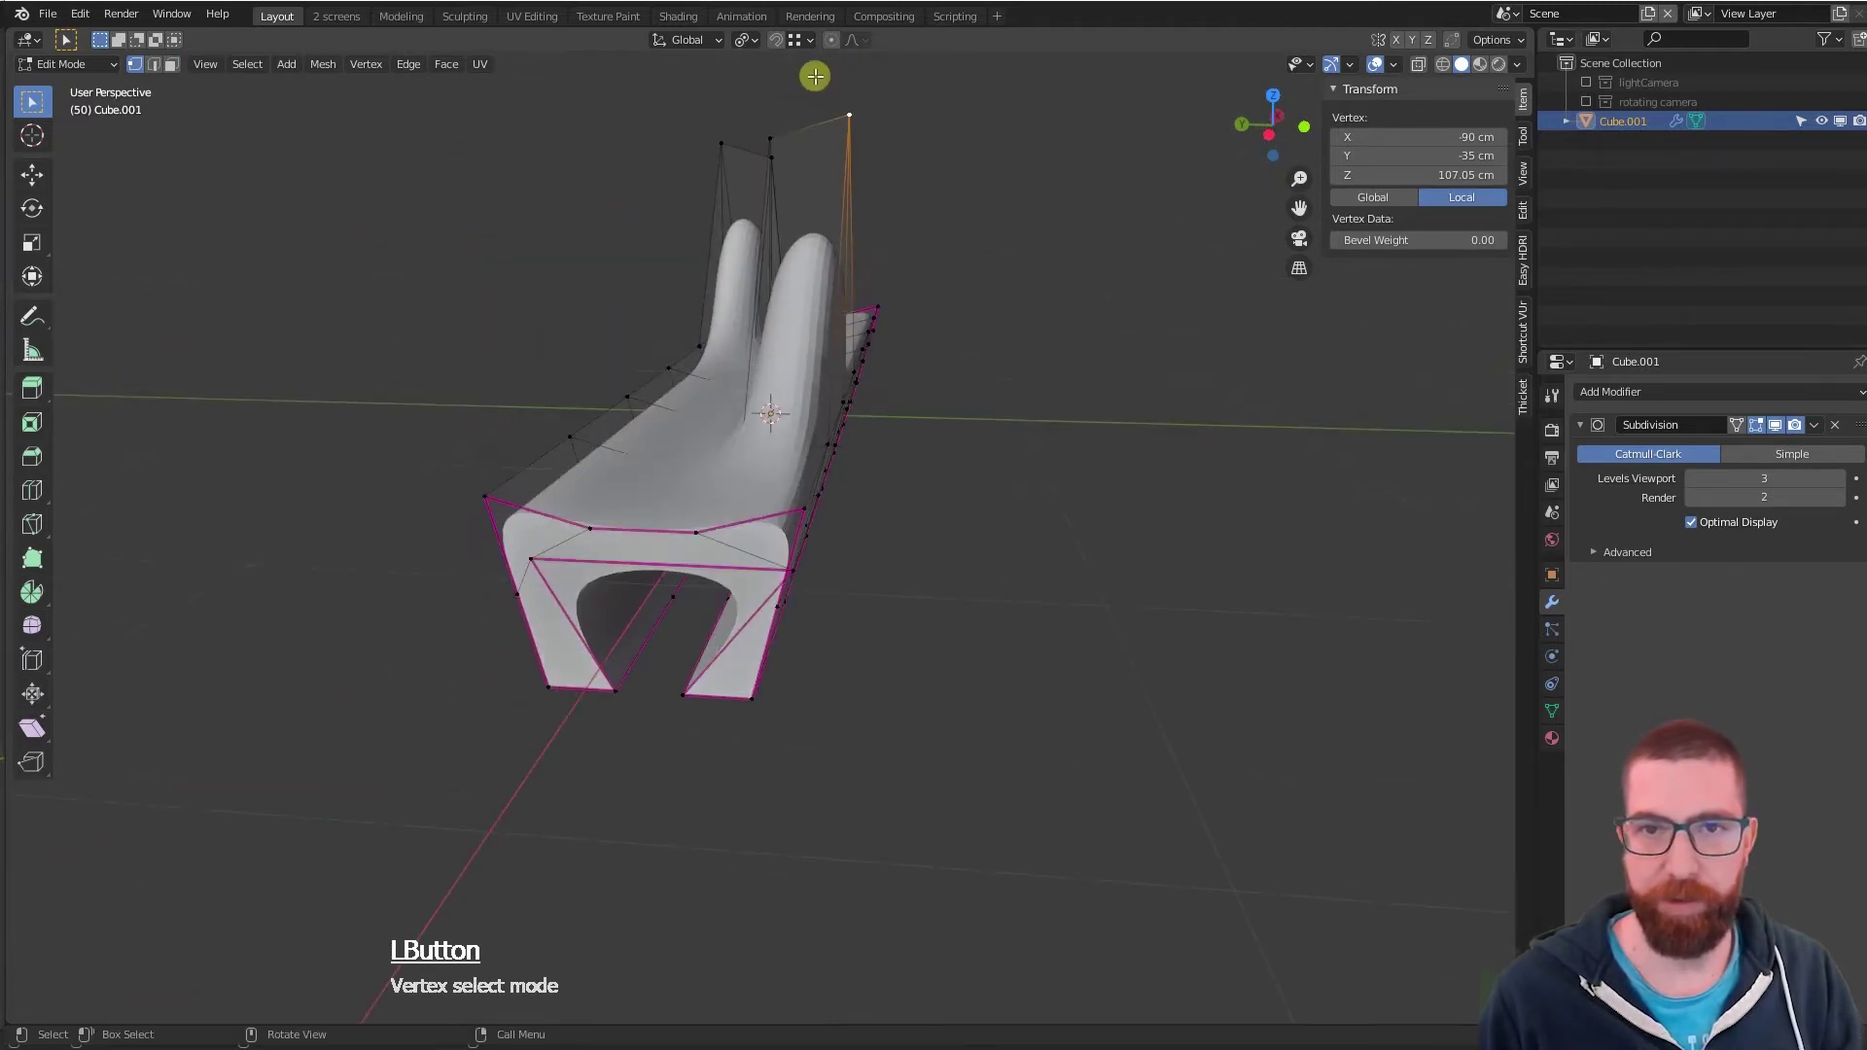
{"action": "left_click", "coordinate": [794, 39]}
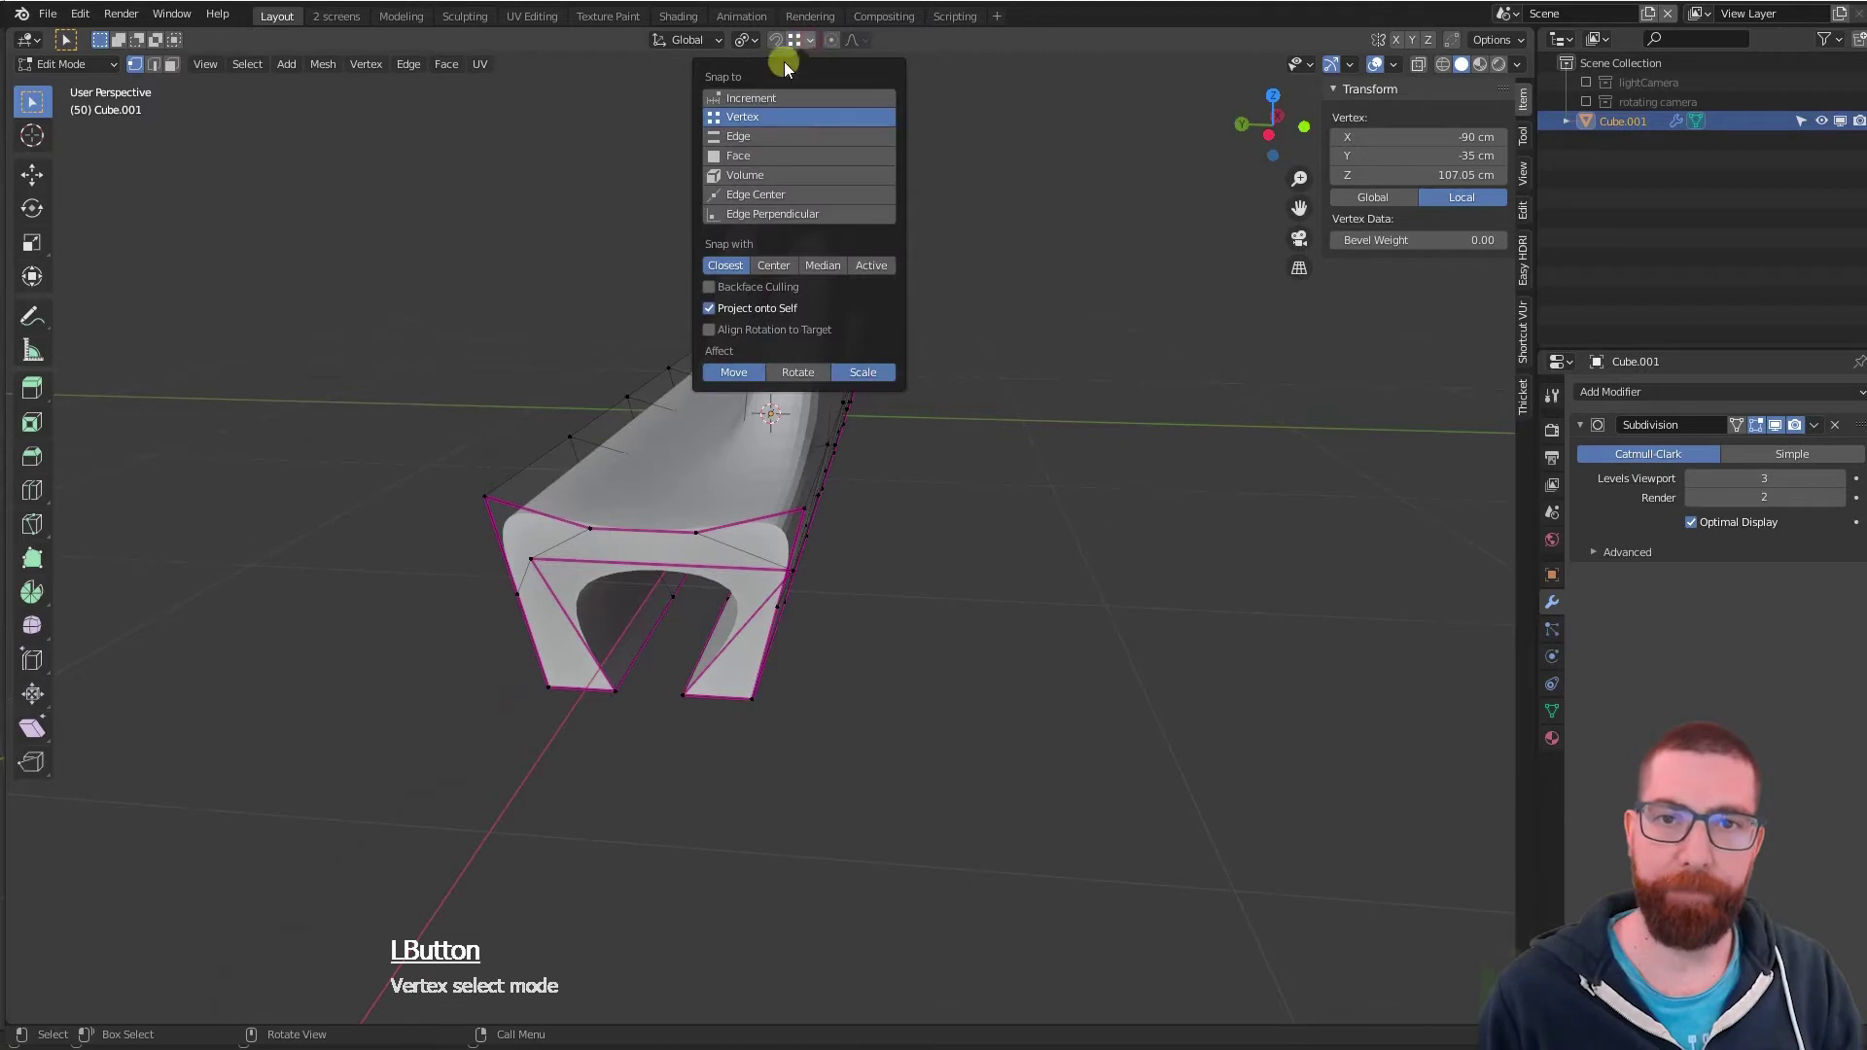
{"action": "left_click", "coordinate": [745, 154]}
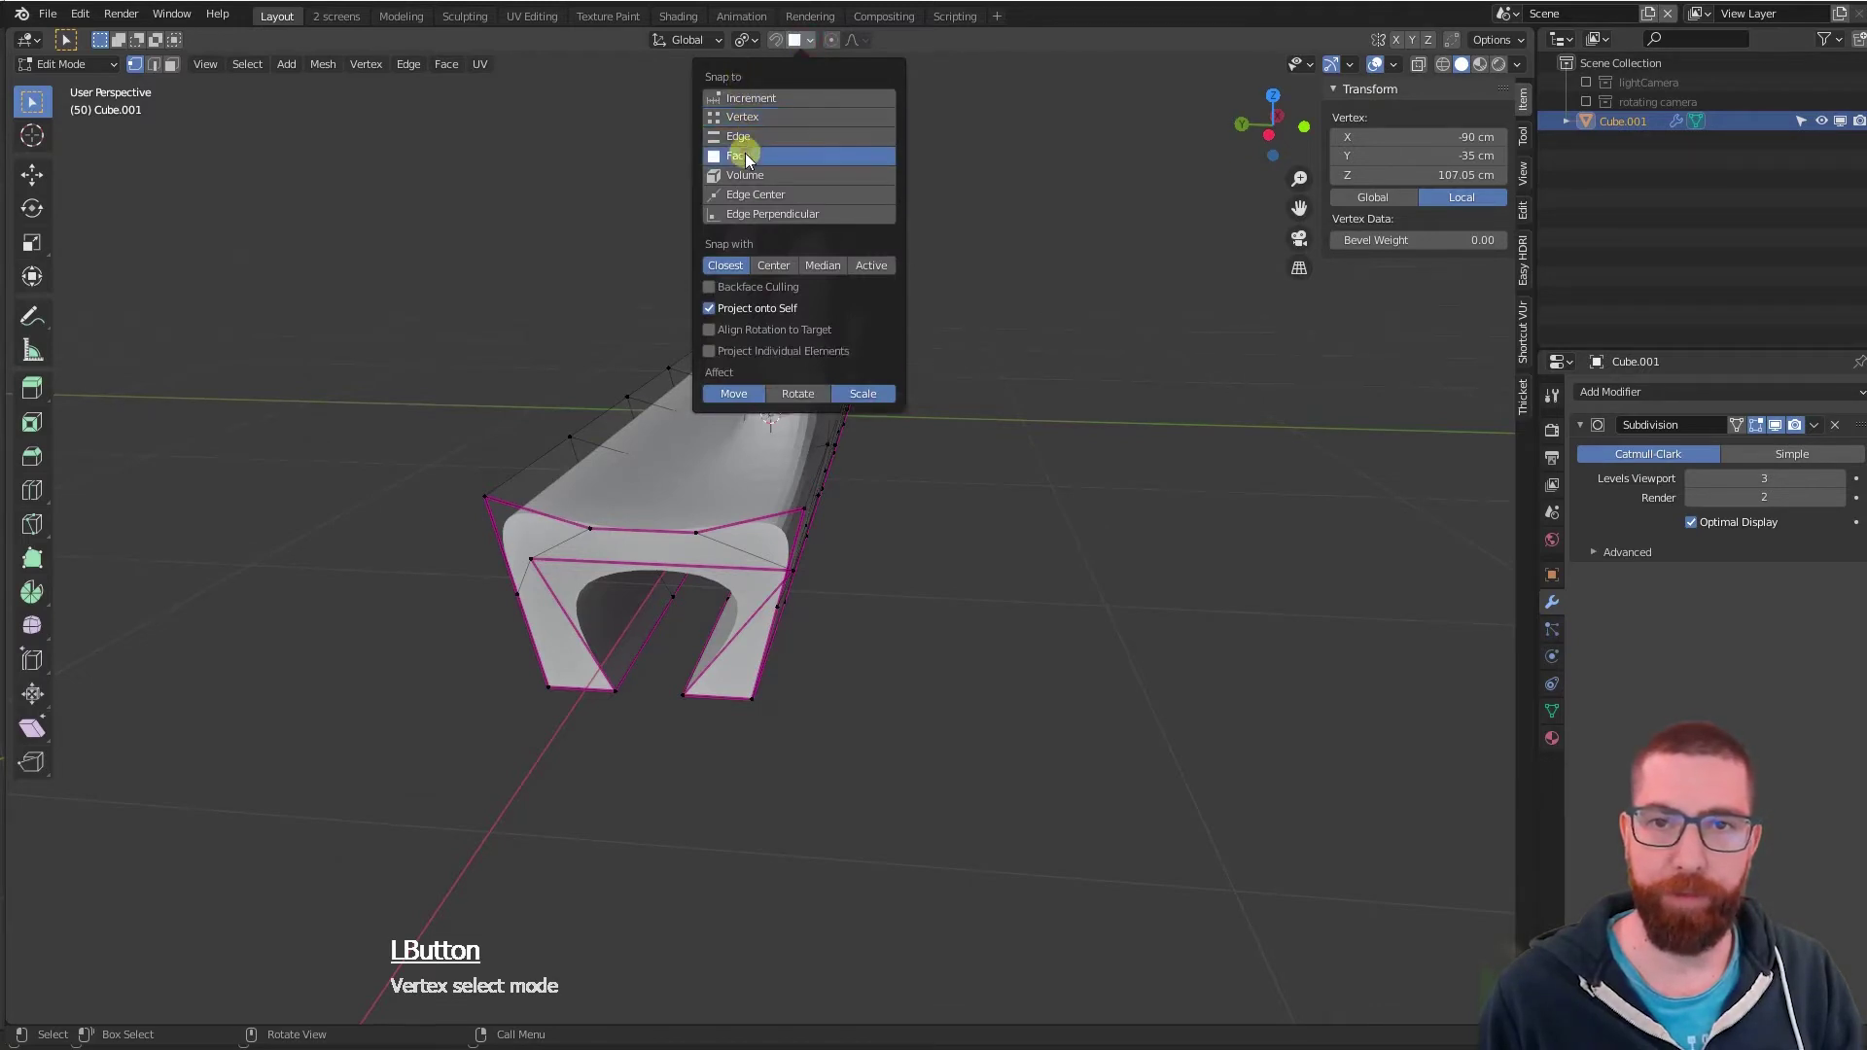
- Move that backrest's outer top vertex about 21.36 cm outward along Y, snapped to the bench's slanted side face
{"action": "middle_click_drag", "start_coordinate": [917, 403], "coordinate": [896, 396]}
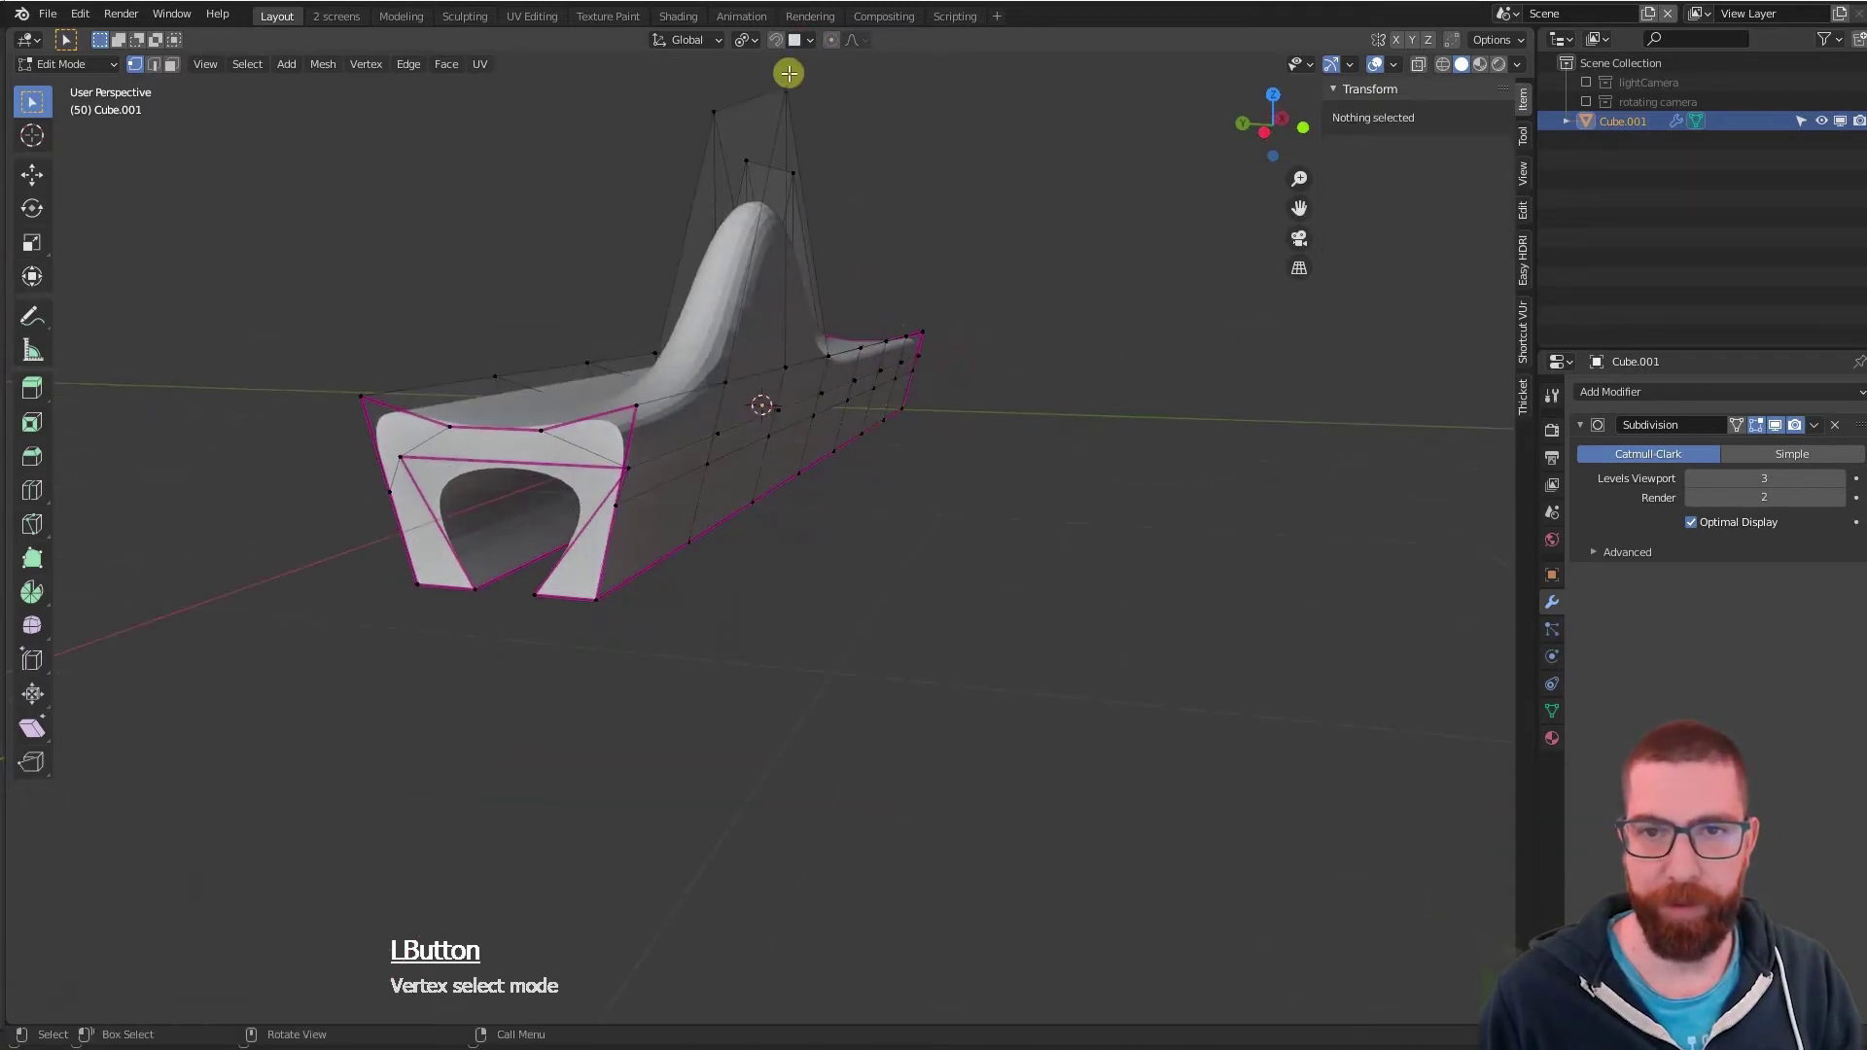
{"action": "key", "text": "g"}
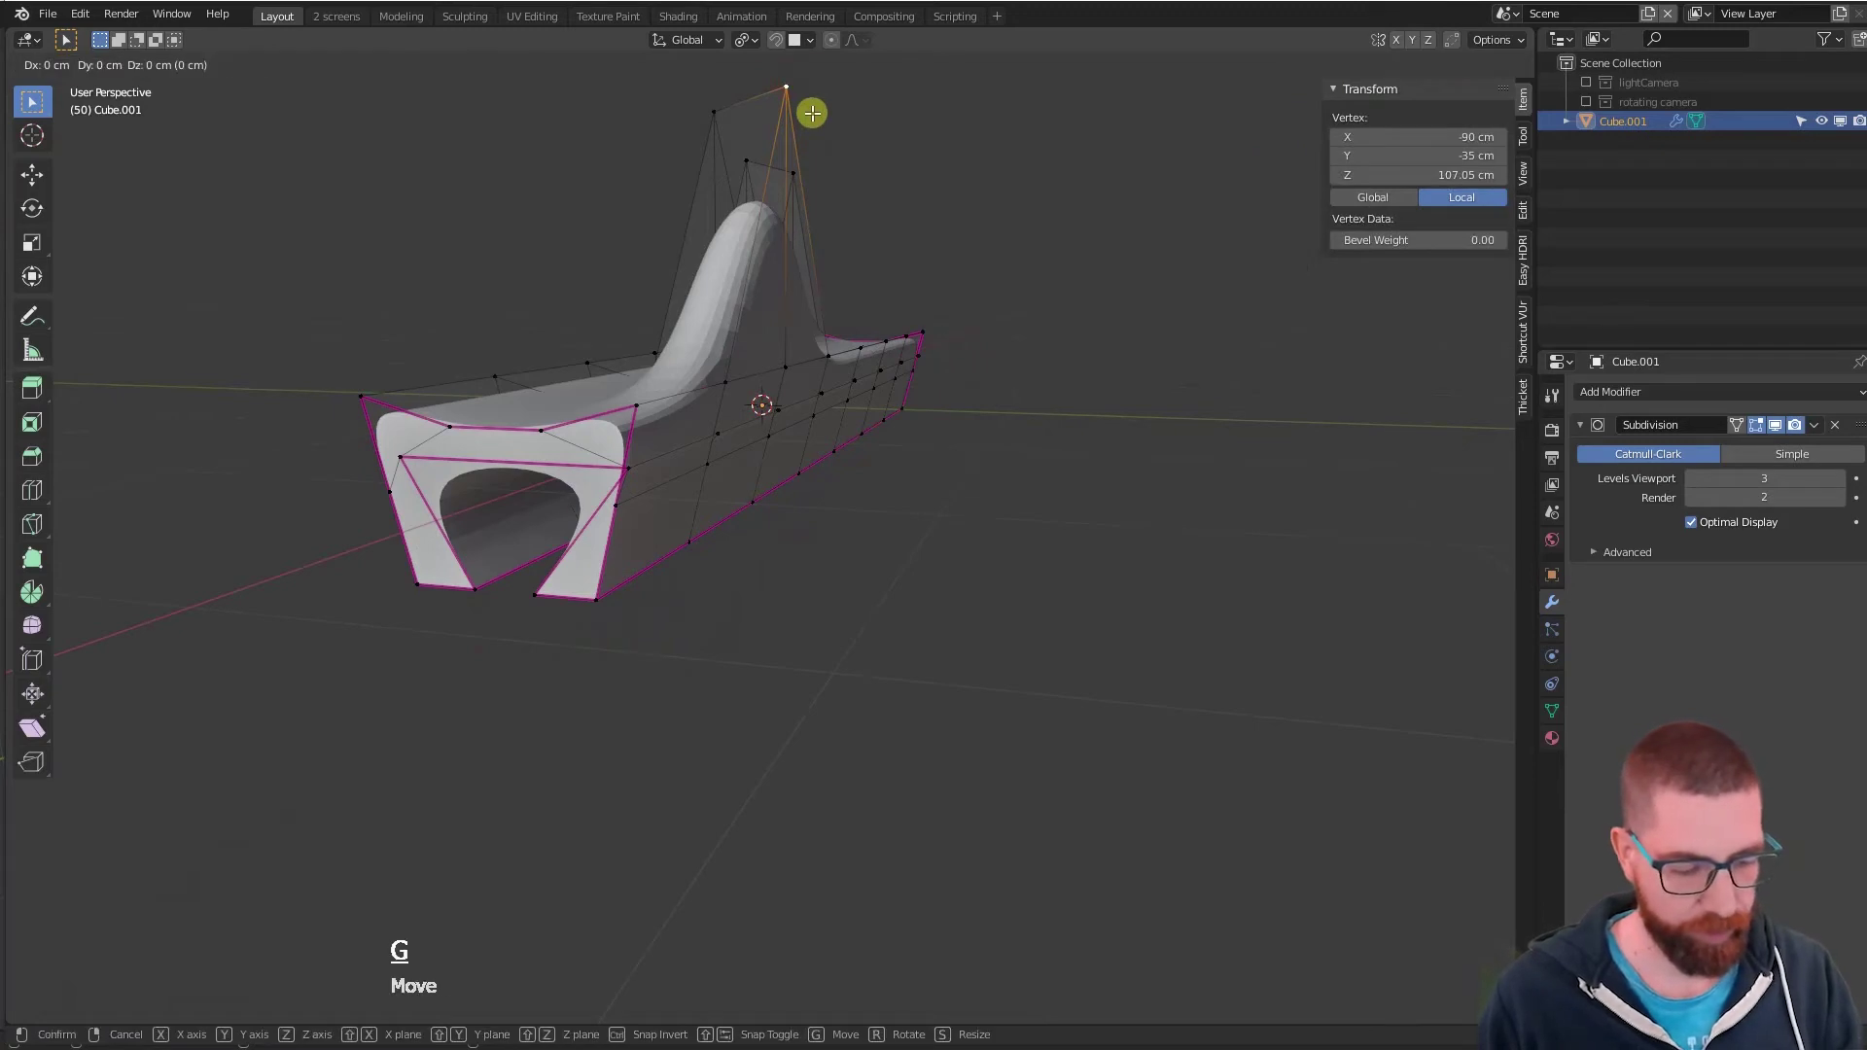
{"action": "key", "text": "y"}
{"action": "key", "text": "ctrl"}
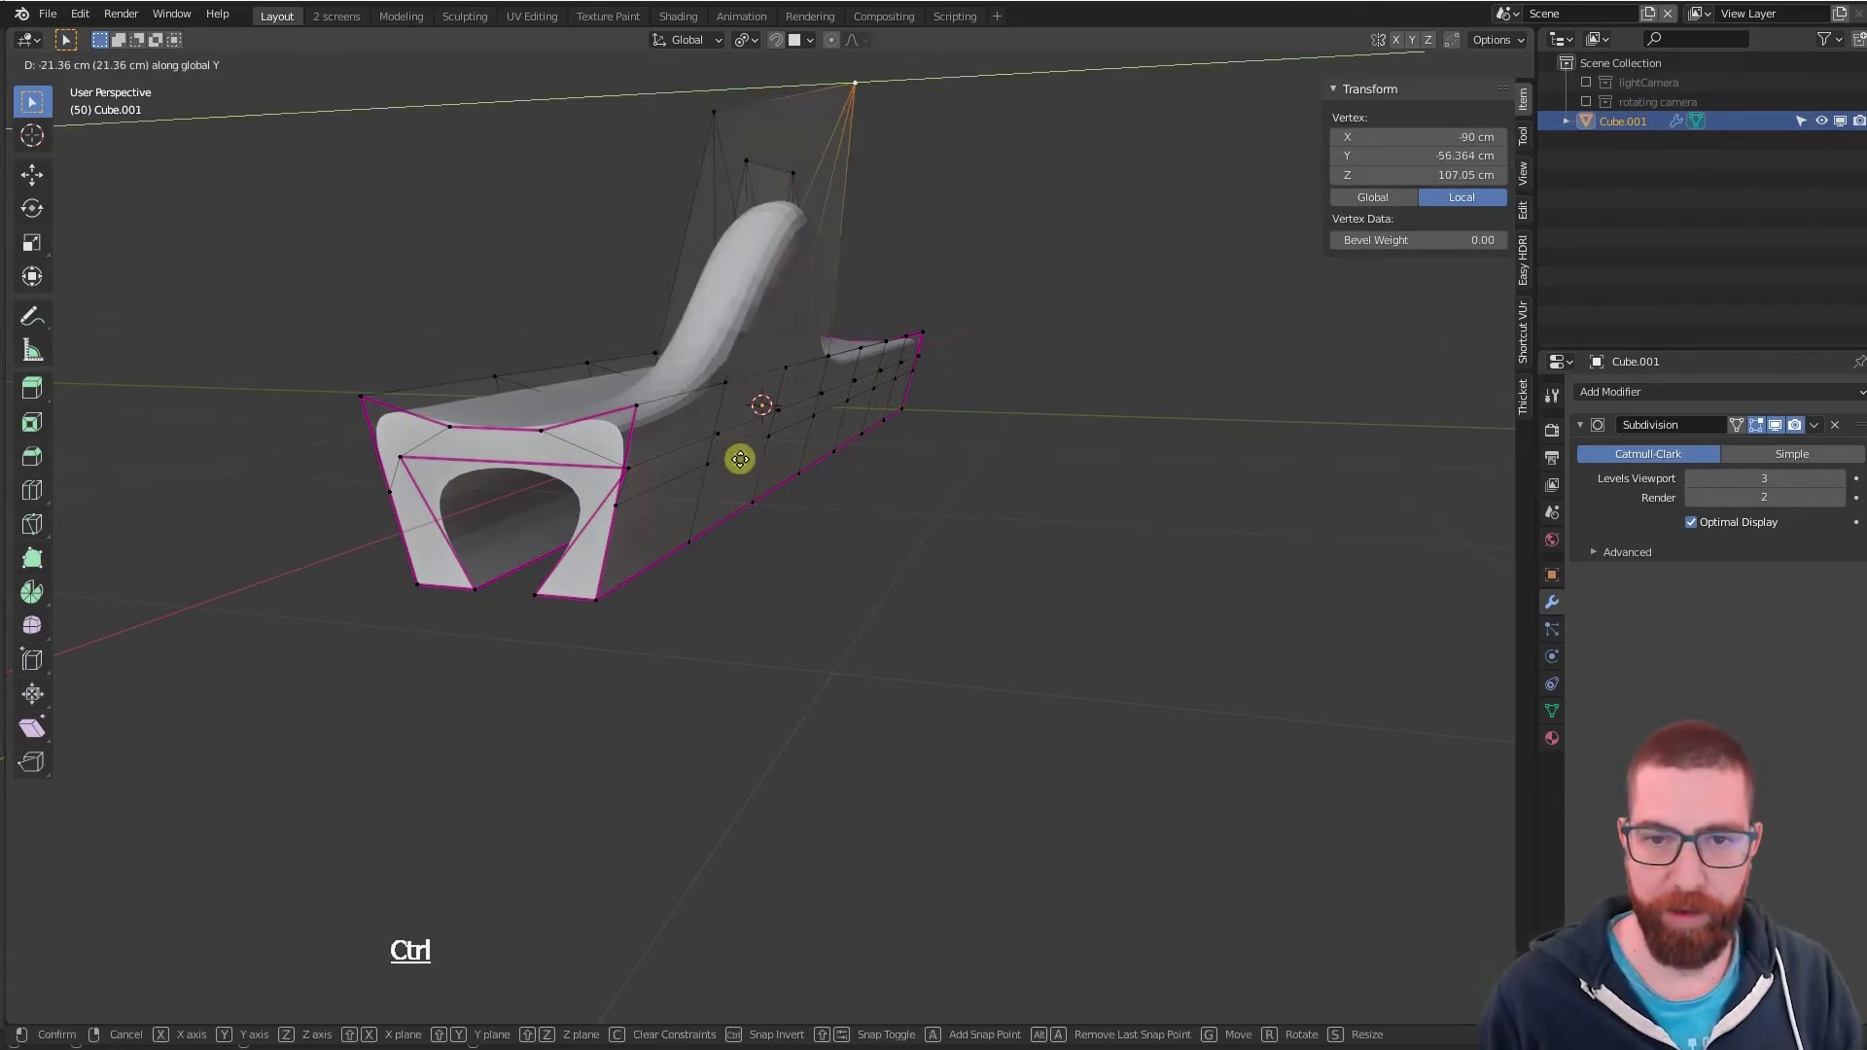
{"action": "left_click", "coordinate": [736, 473]}
- Move the opposite backrest's outer top vertex about 21.36 cm outward along Y, snapped to its slanted side face
{"action": "middle_click_drag", "start_coordinate": [730, 475], "coordinate": [796, 459]}
{"action": "scroll", "coordinate": [794, 455], "scroll_direction": "down", "scroll_amount": 1}
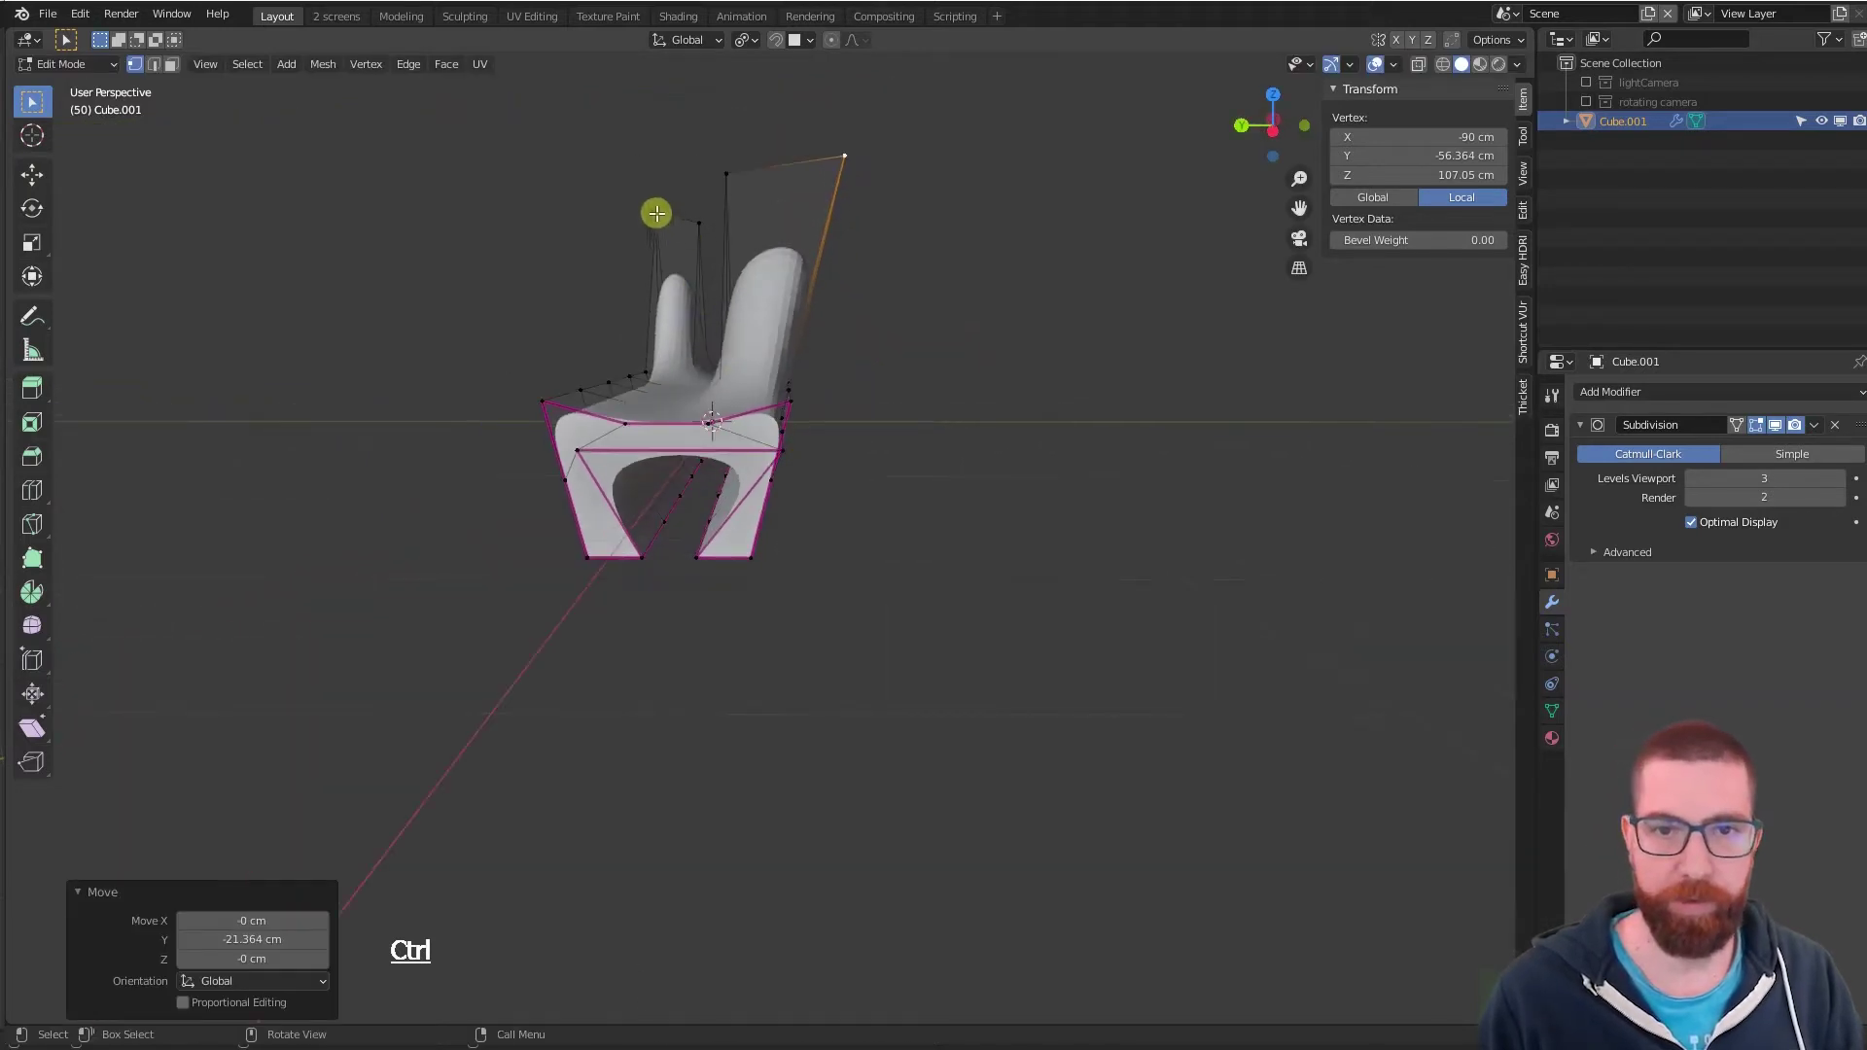
{"action": "left_click", "coordinate": [656, 213]}
{"action": "middle_click_drag", "start_coordinate": [671, 283], "coordinate": [742, 294]}
{"action": "scroll", "coordinate": [614, 288], "scroll_direction": "up", "scroll_amount": 2}
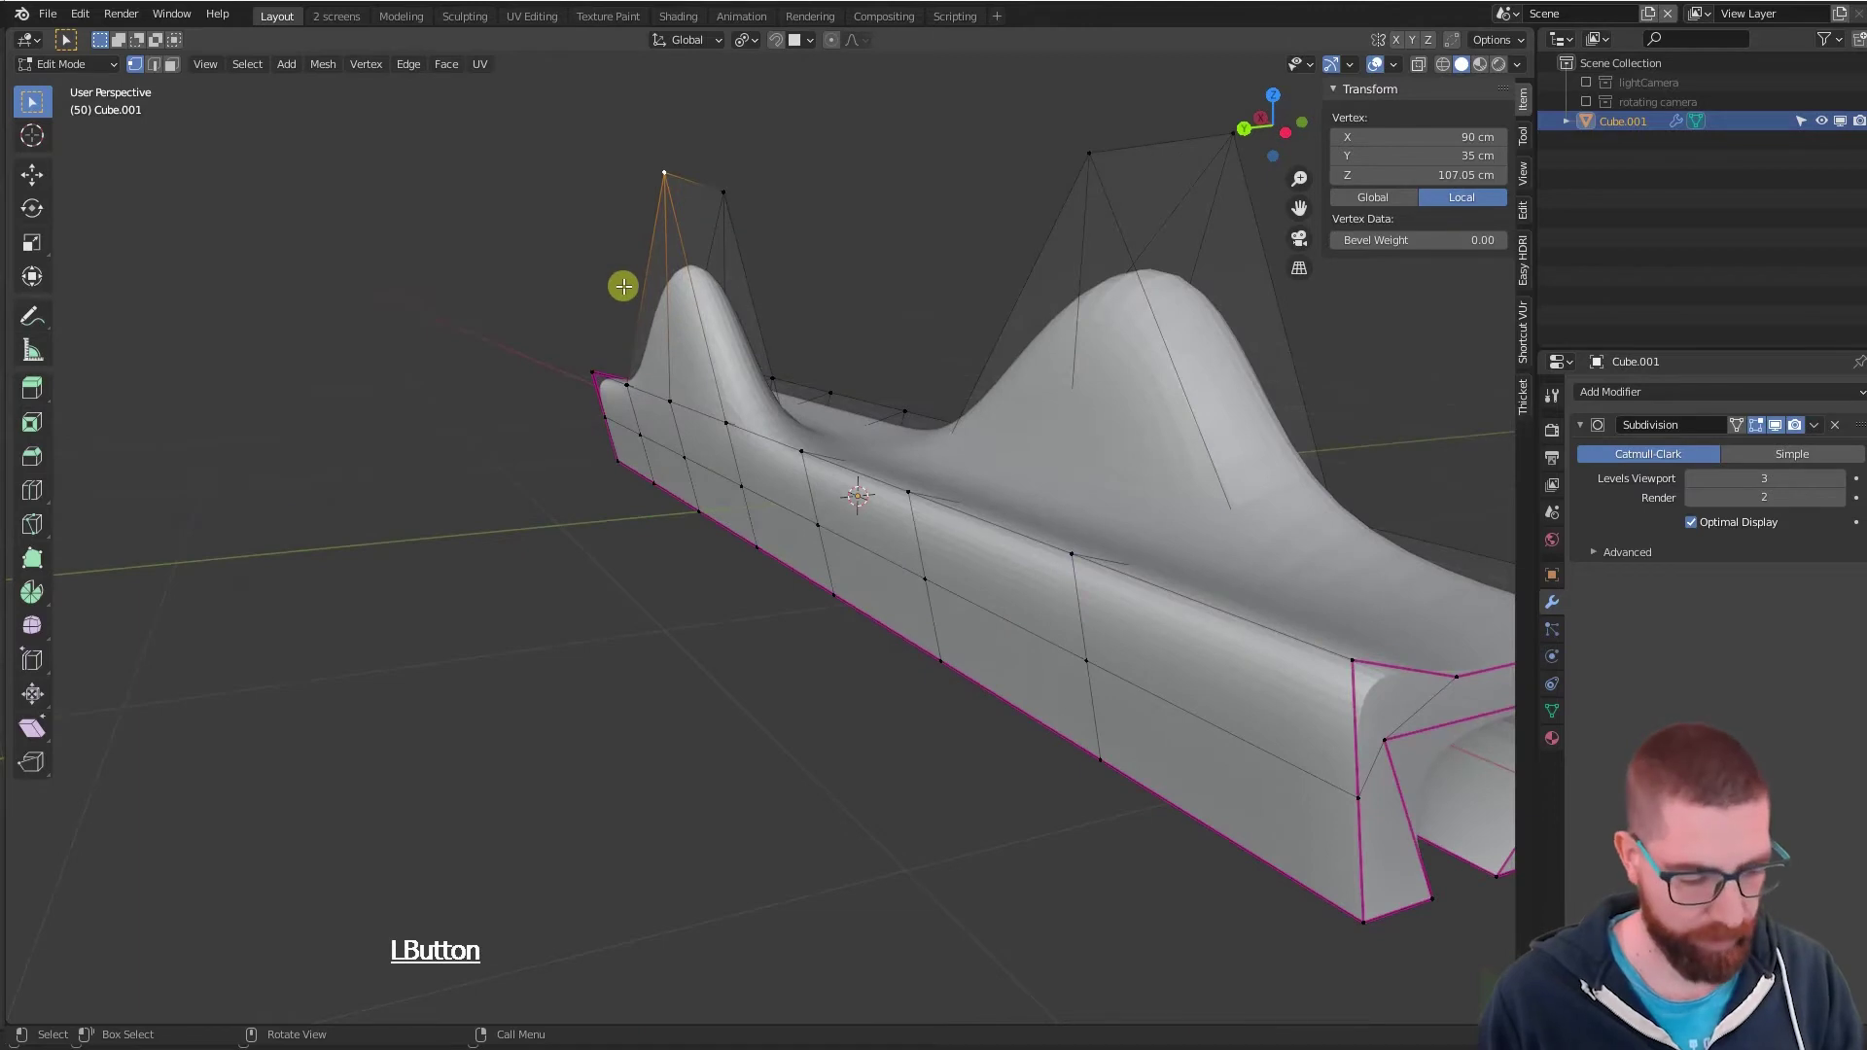
{"action": "key", "text": "g"}
{"action": "key", "text": "y"}
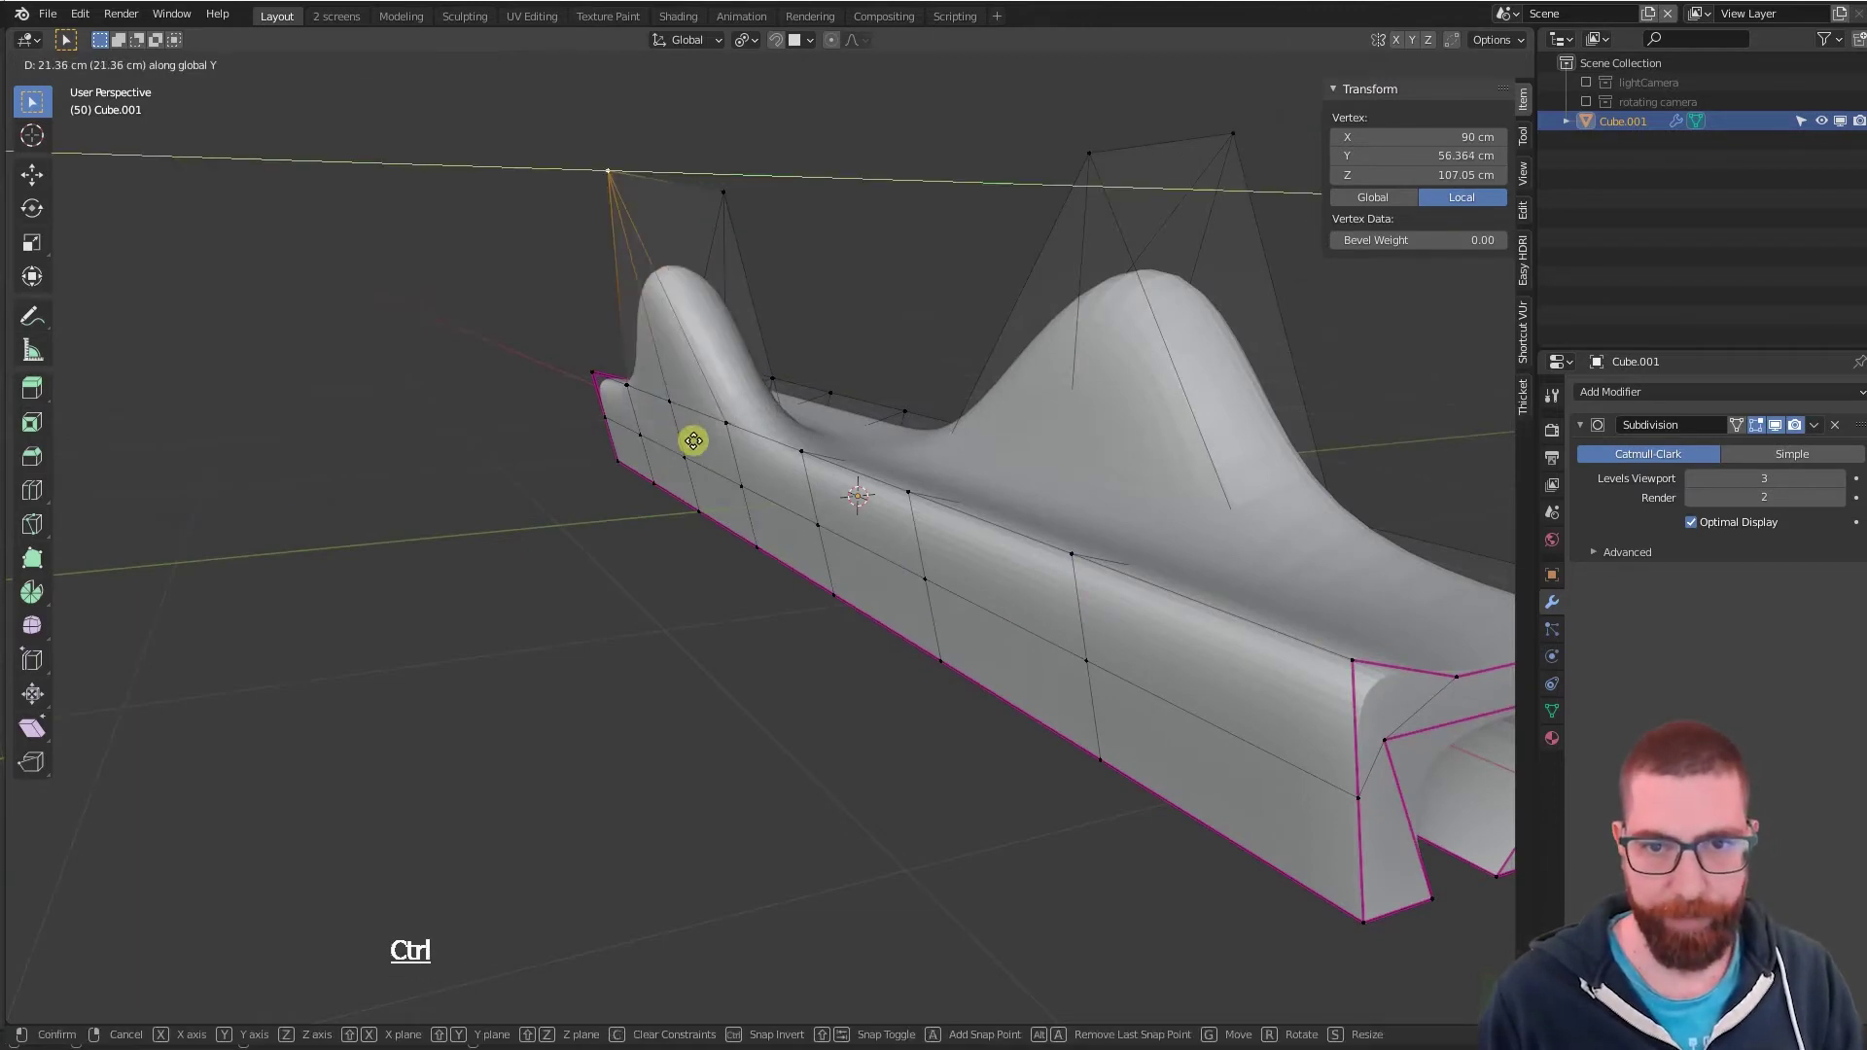
{"action": "left_click", "coordinate": [693, 441]}
- Select the inner top vertices of both backrests and set the transform pivot to Bounding Box Center
{"action": "middle_click_drag", "start_coordinate": [755, 452], "coordinate": [691, 441]}
{"action": "scroll", "coordinate": [720, 418], "scroll_direction": "down", "scroll_amount": 3}
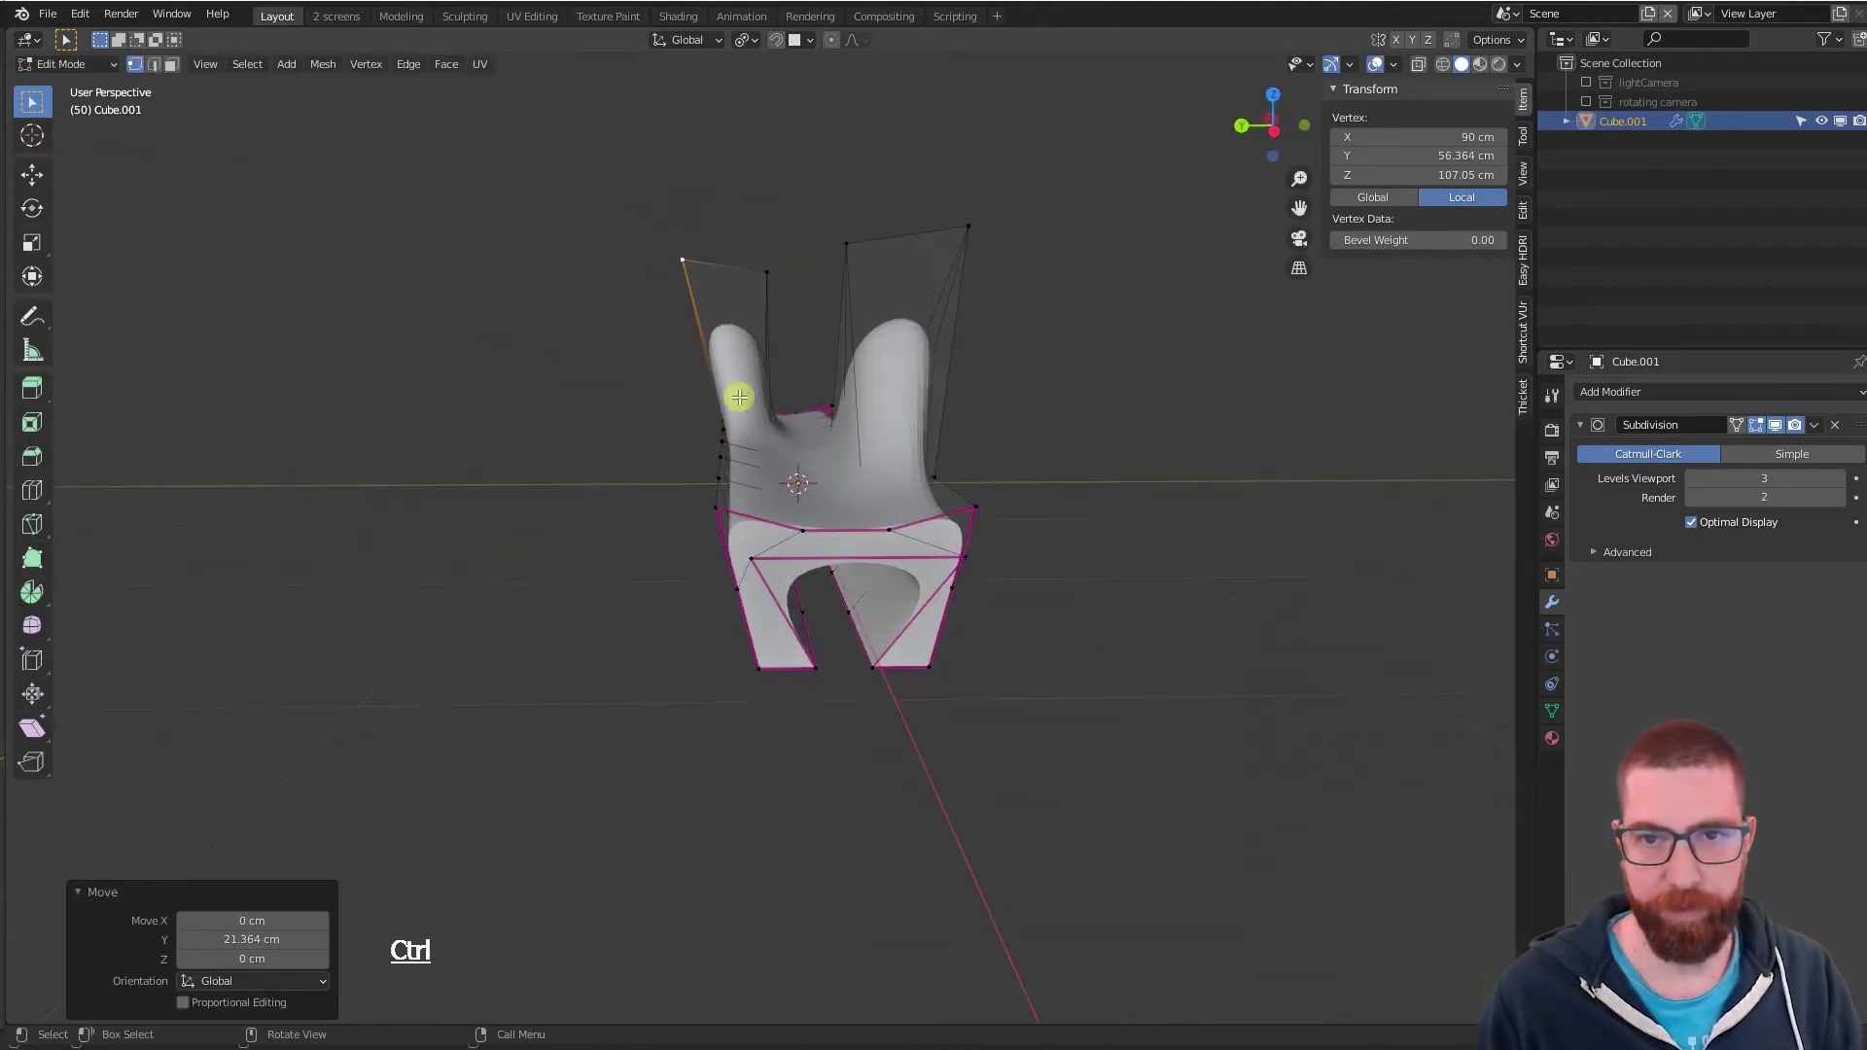
{"action": "middle_click_drag", "start_coordinate": [793, 361], "coordinate": [772, 275]}
{"action": "left_click", "coordinate": [779, 267]}
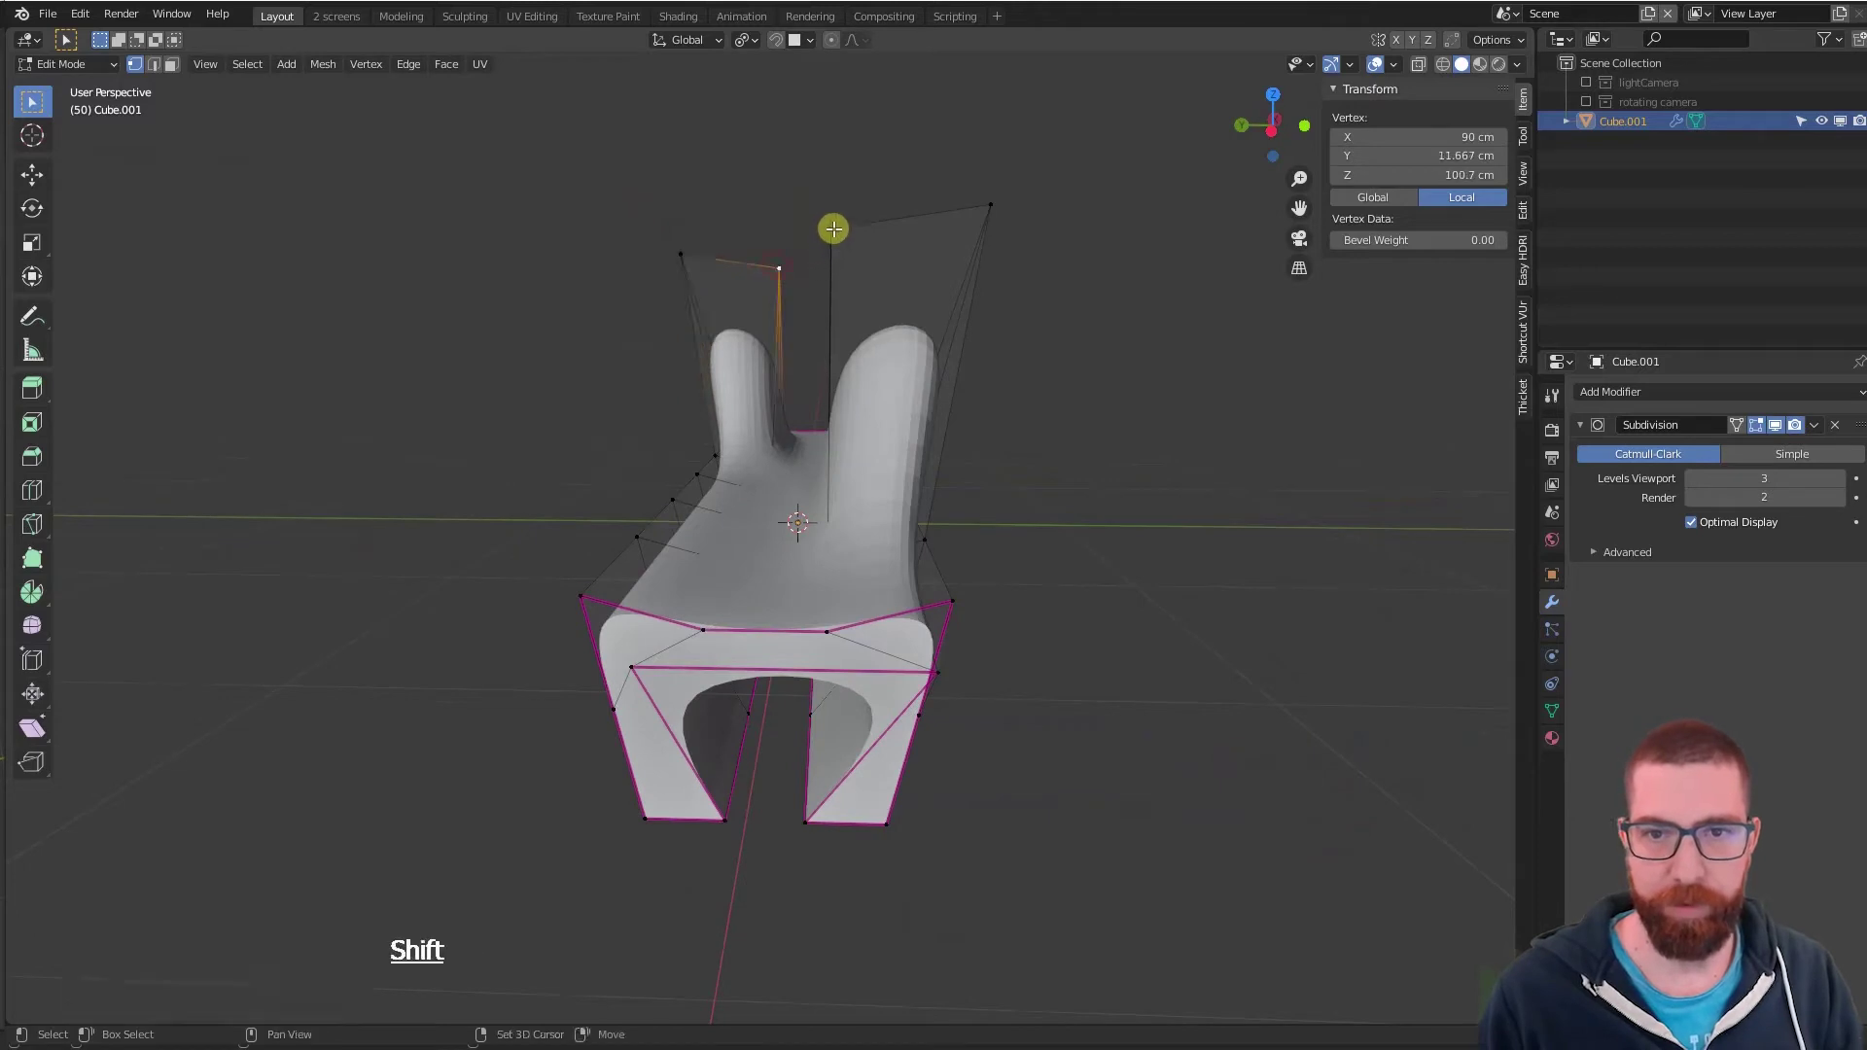
{"action": "left_click", "coordinate": [832, 229], "text": "shift"}
{"action": "middle_click_drag", "start_coordinate": [848, 324], "coordinate": [862, 346]}
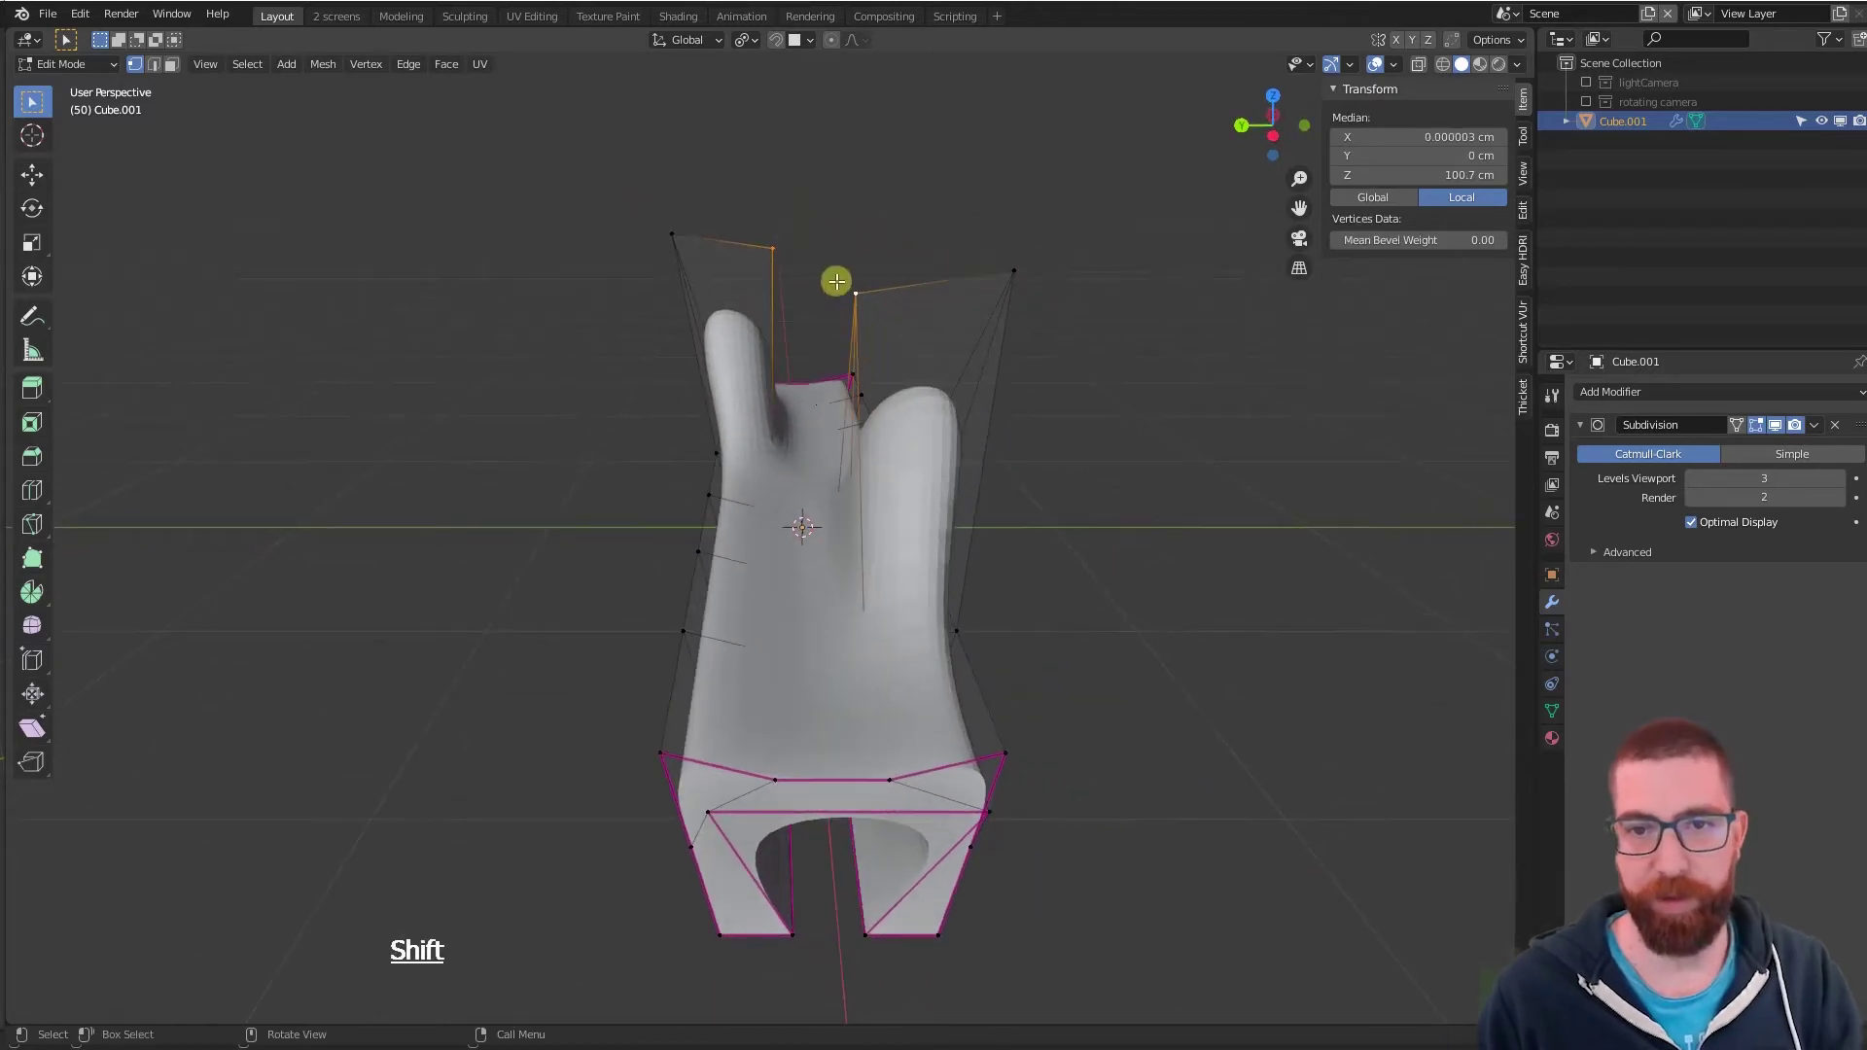
{"action": "left_click", "coordinate": [748, 47]}
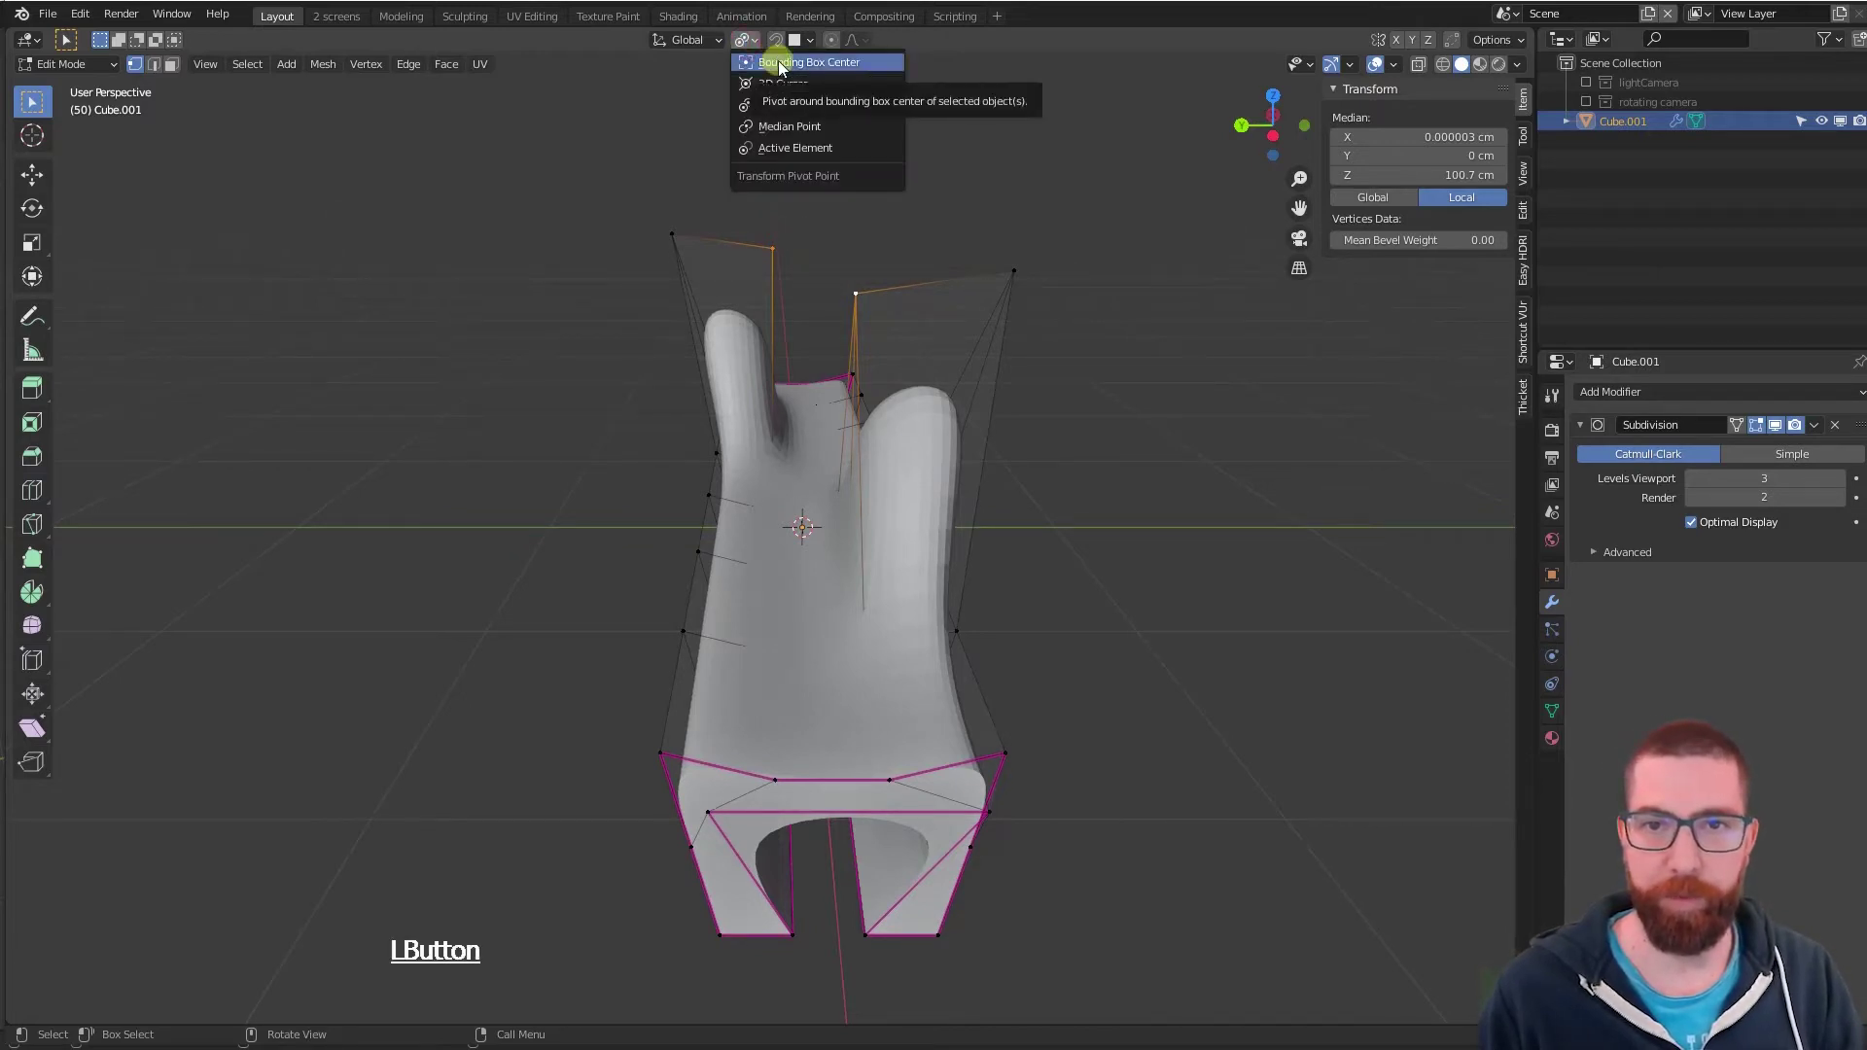
{"action": "left_click", "coordinate": [780, 65]}
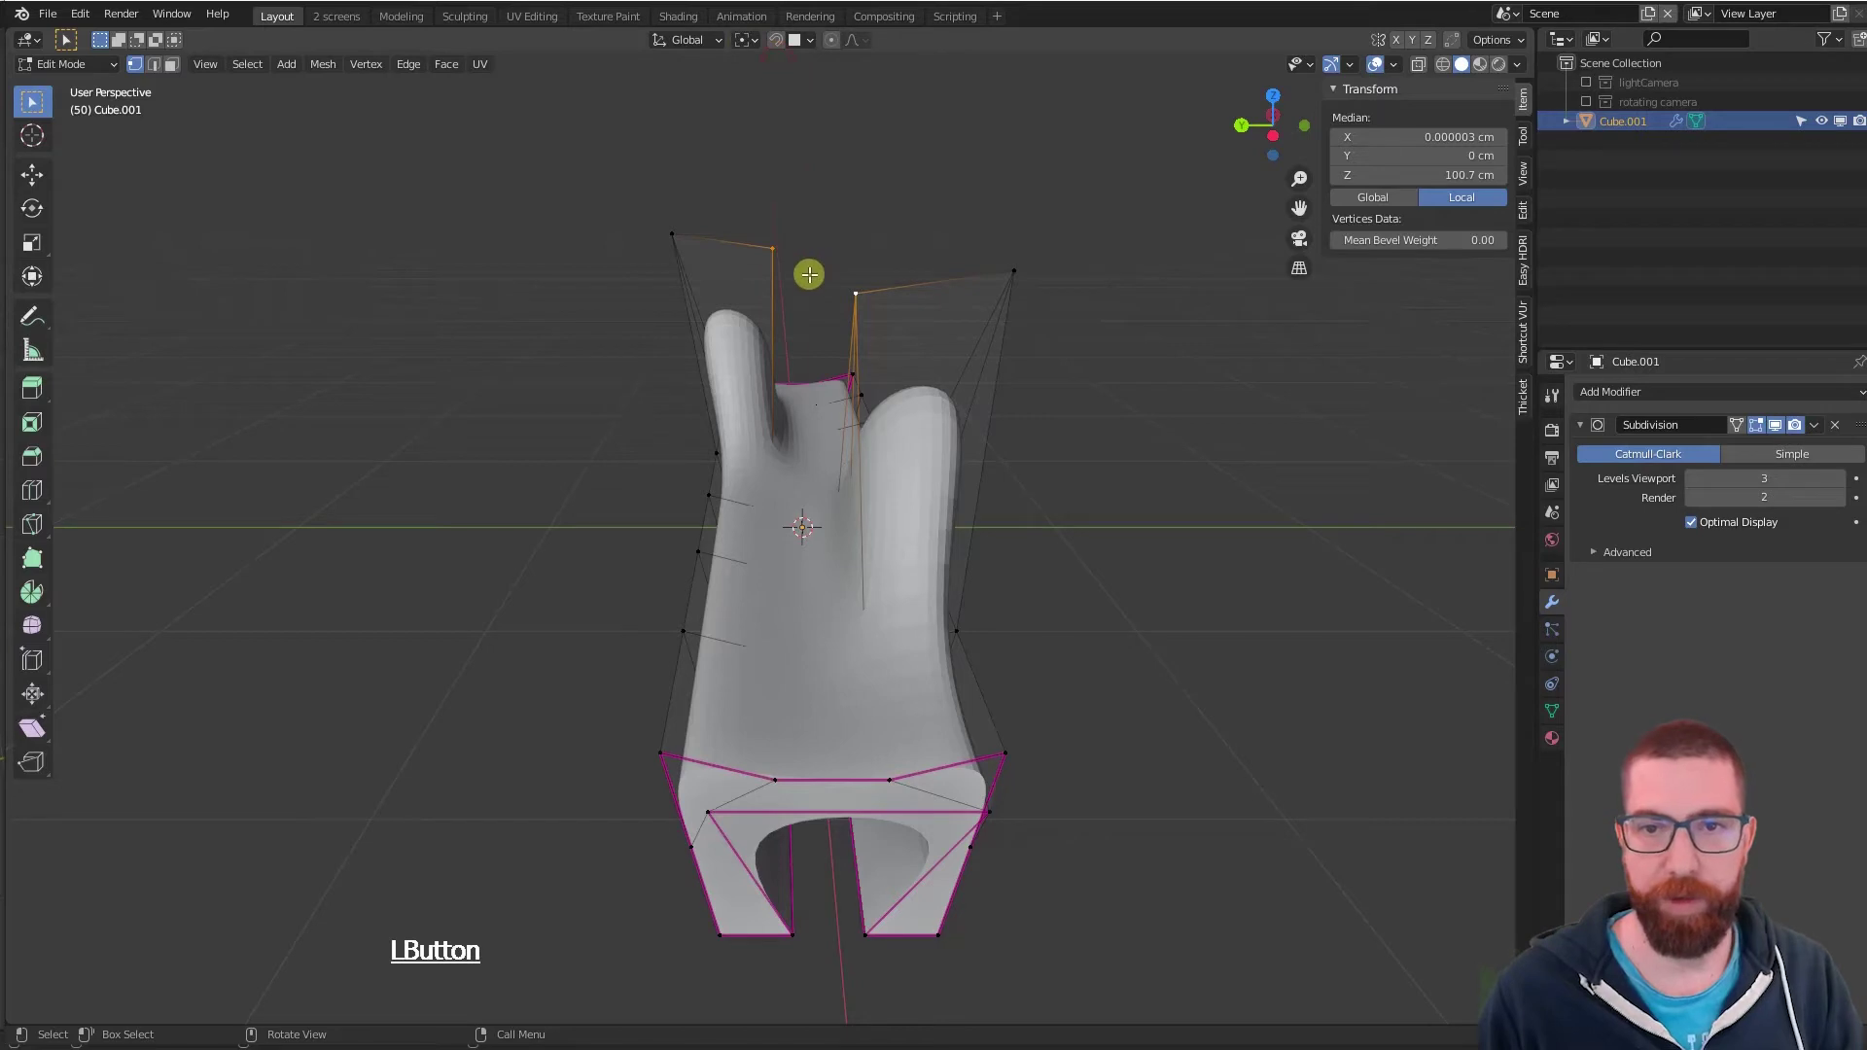
- Scale the two inner top vertices apart by about 3.33 along Y to thin the backrests, and return to Object Mode
{"action": "key", "text": "s"}
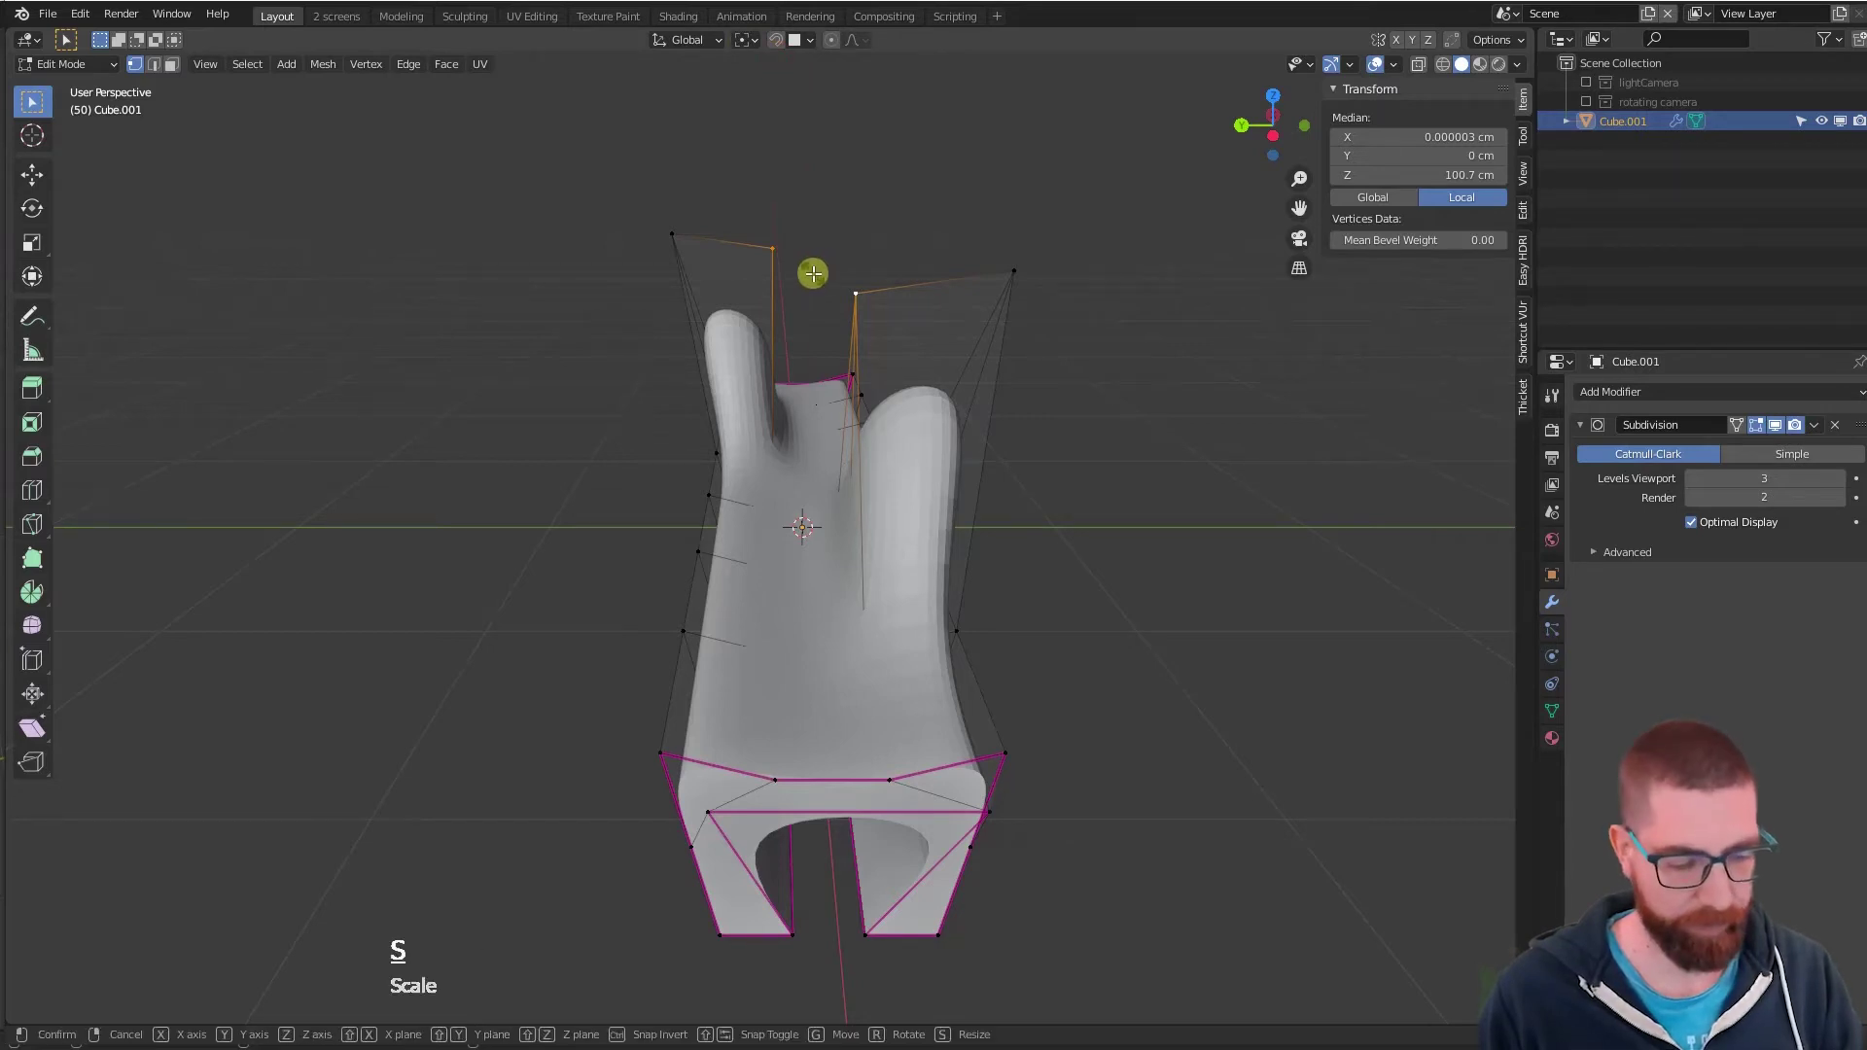
{"action": "key", "text": "y"}
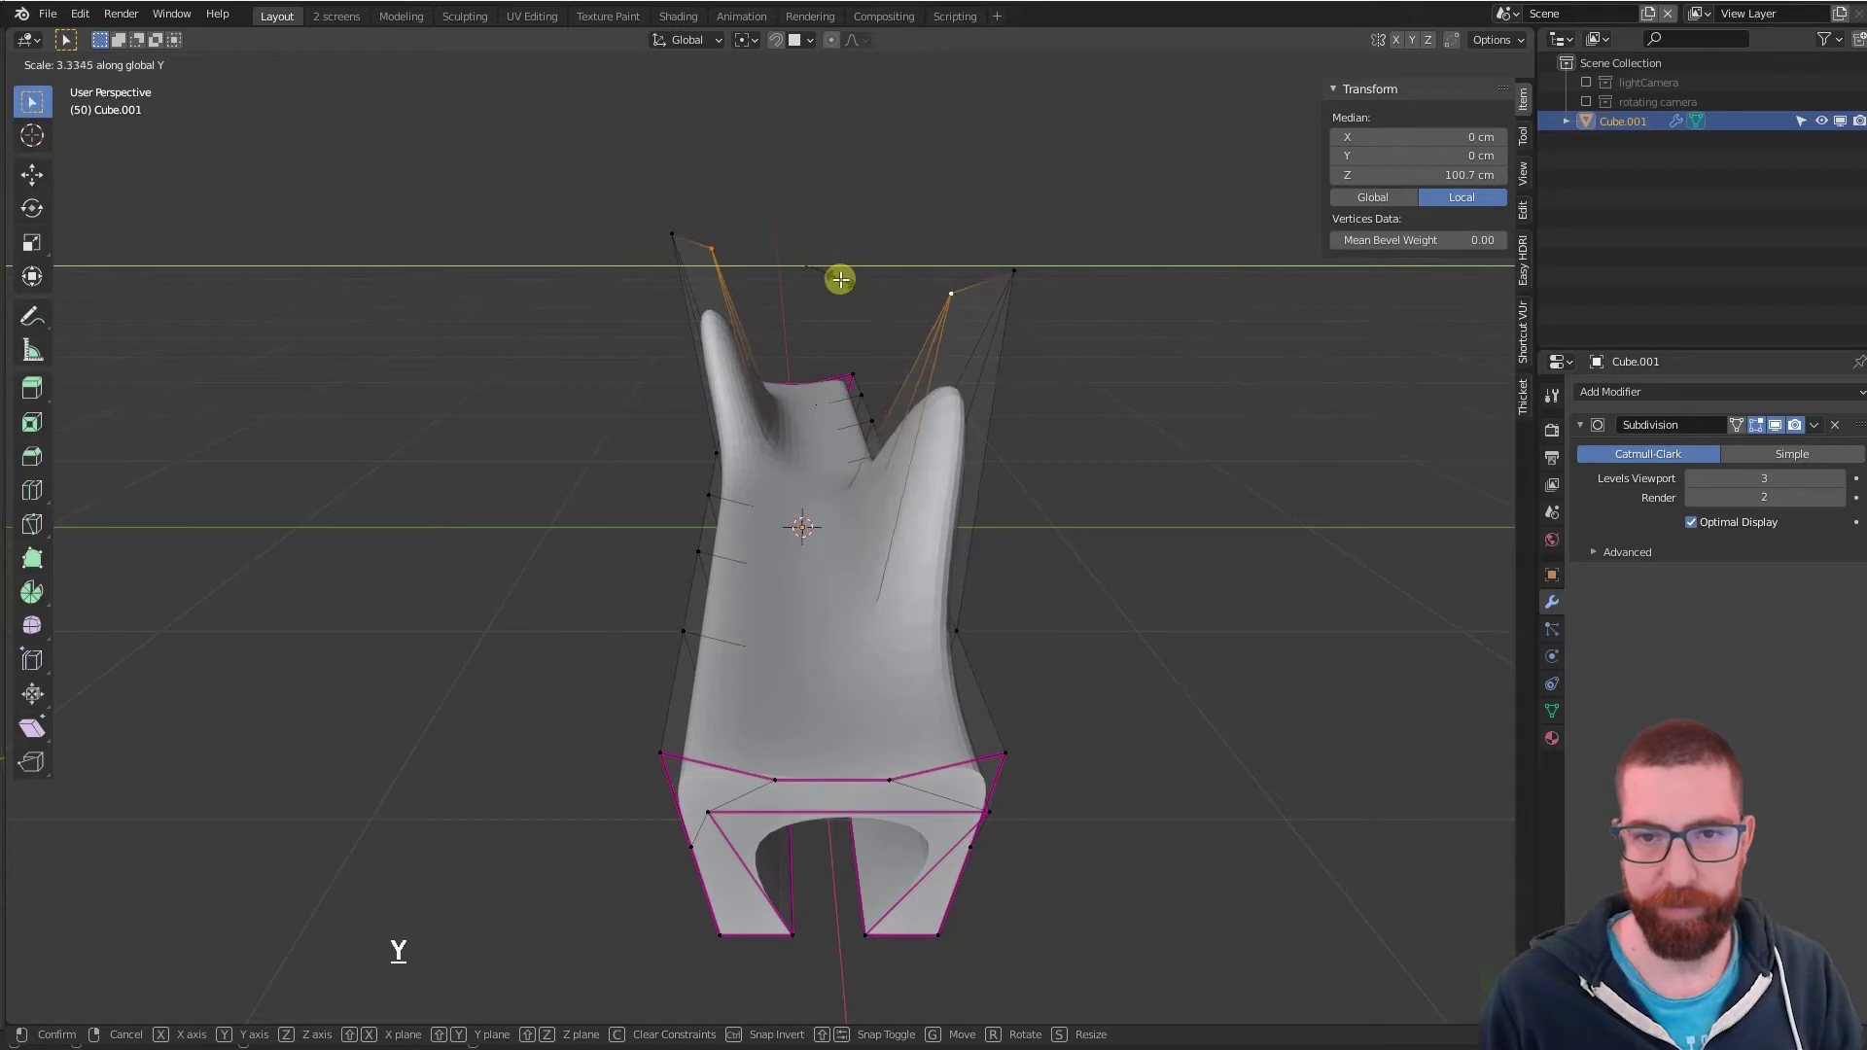
{"action": "left_click", "coordinate": [838, 279]}
{"action": "middle_click_drag", "start_coordinate": [837, 279], "coordinate": [1094, 603]}
{"action": "key", "text": "Tab"}
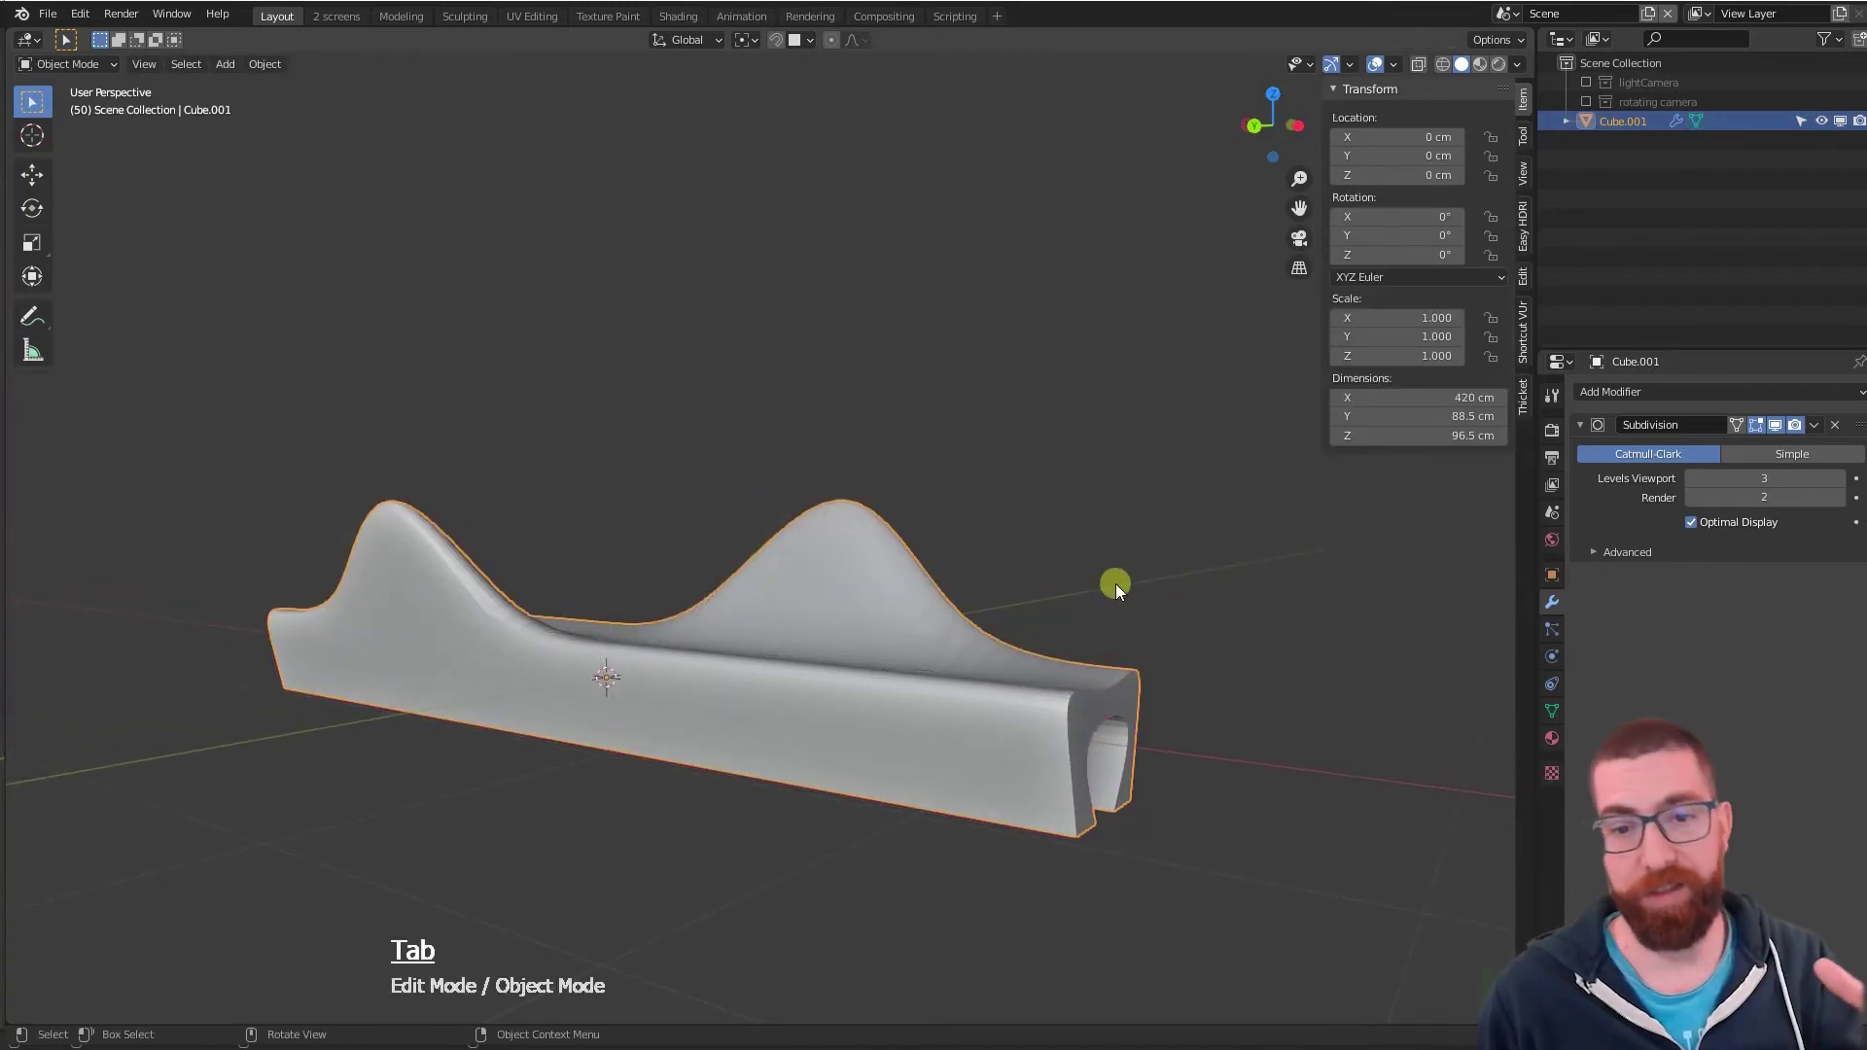
- In wireframe Edit Mode, select all faces of both backrest sections, from the peaks down to the base
{"action": "middle_click_drag", "start_coordinate": [1060, 681], "coordinate": [898, 643]}
{"action": "key", "text": "Tab"}
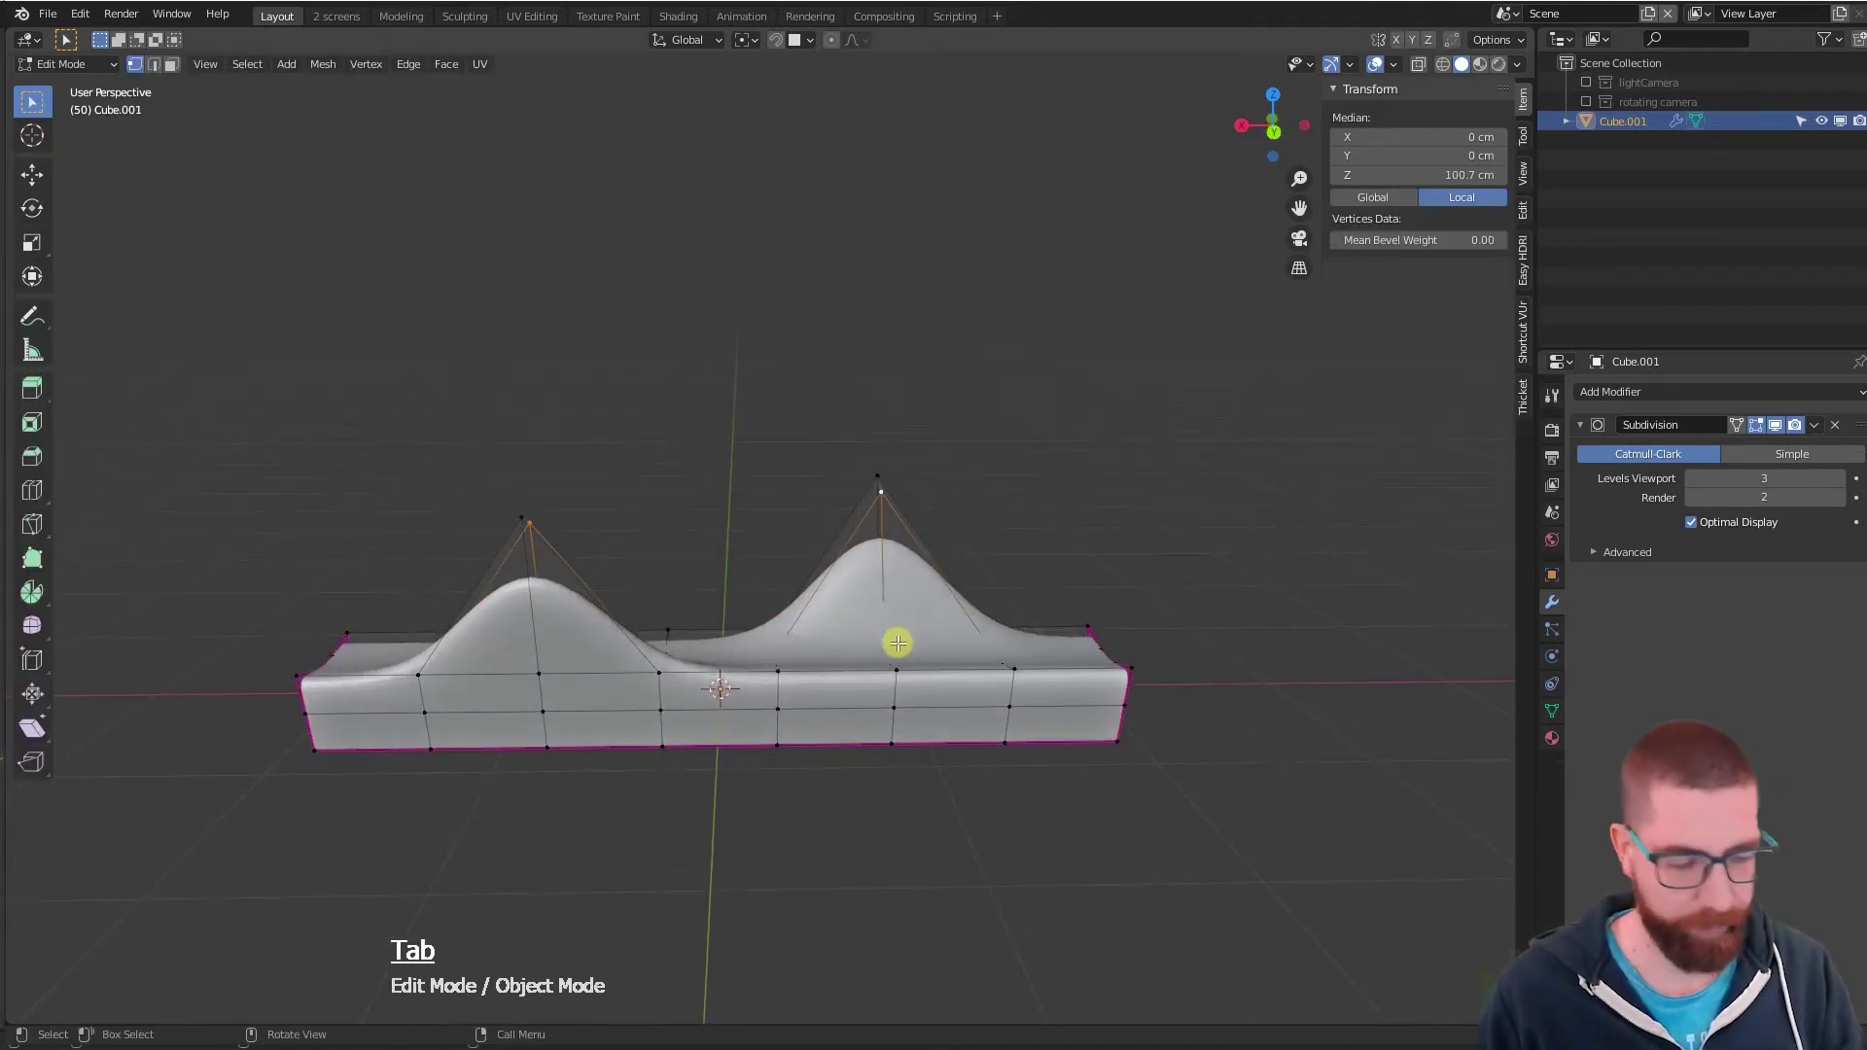
{"action": "left_click", "coordinate": [1443, 65]}
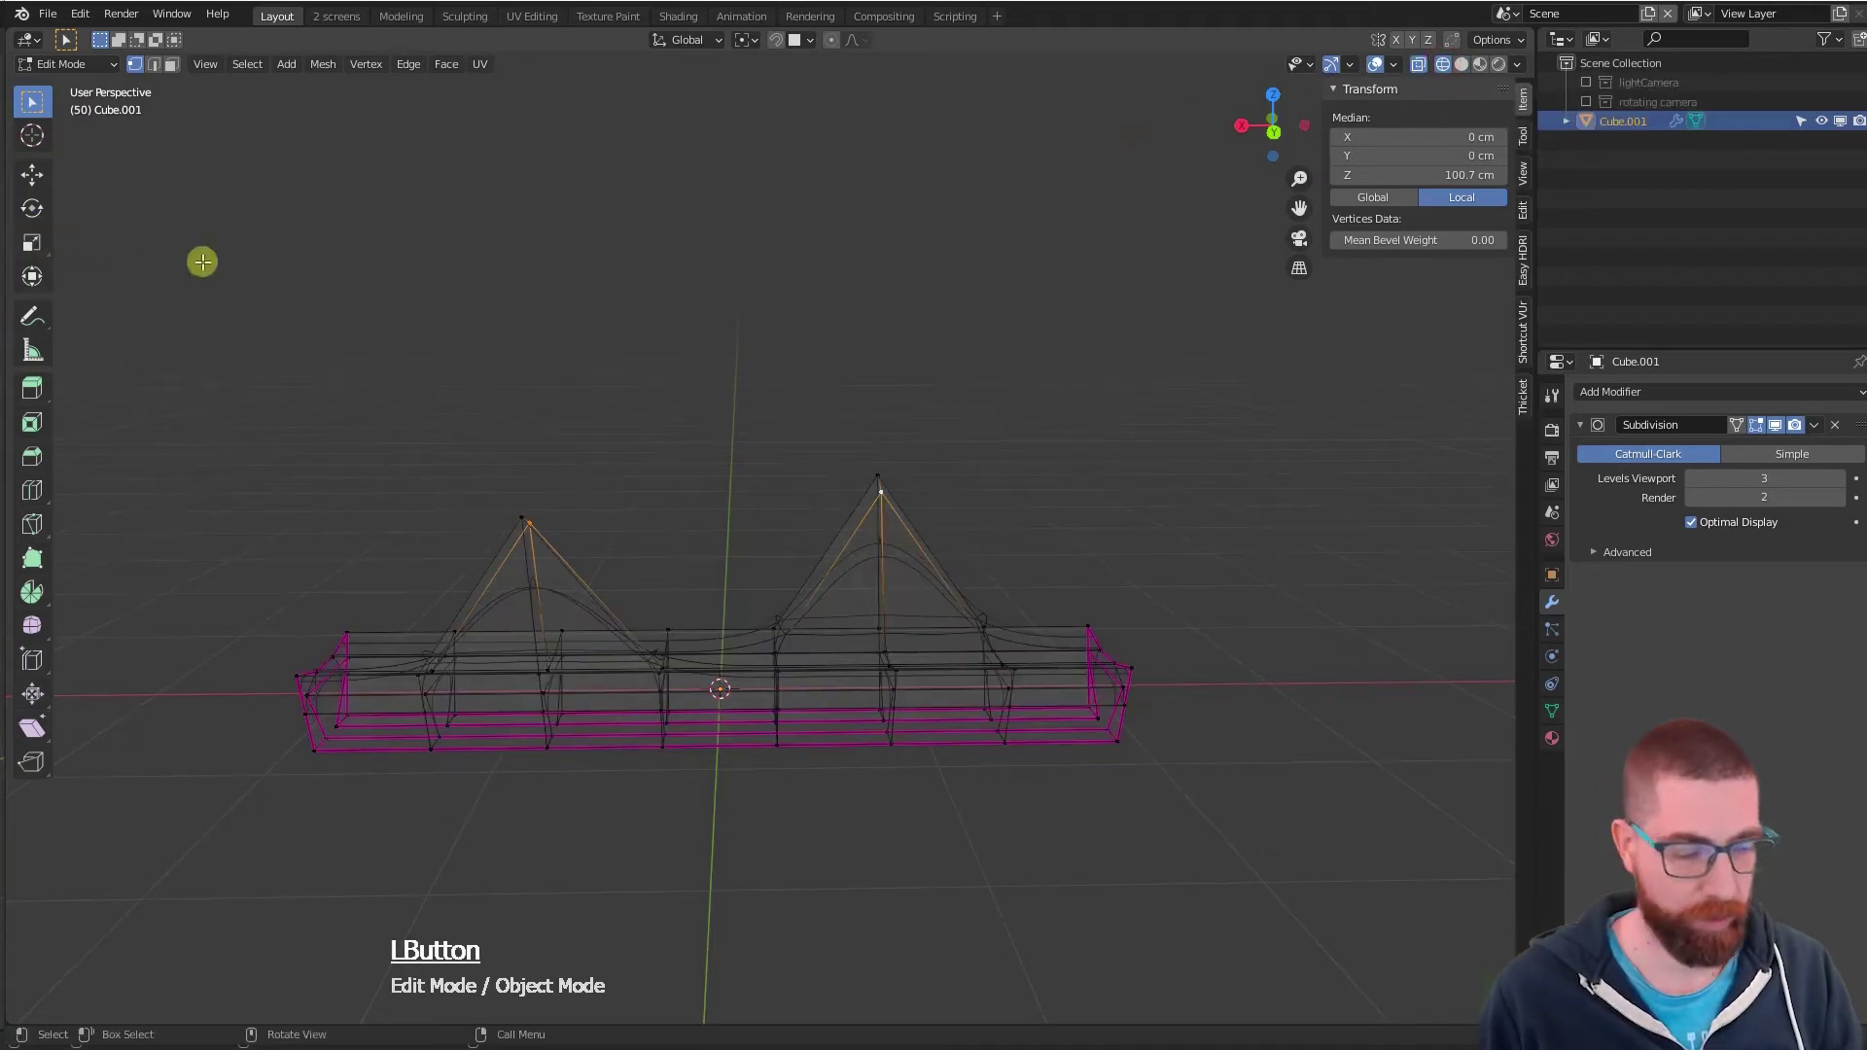
{"action": "key", "text": "3"}
{"action": "middle_click_drag", "start_coordinate": [613, 472], "coordinate": [604, 471]}
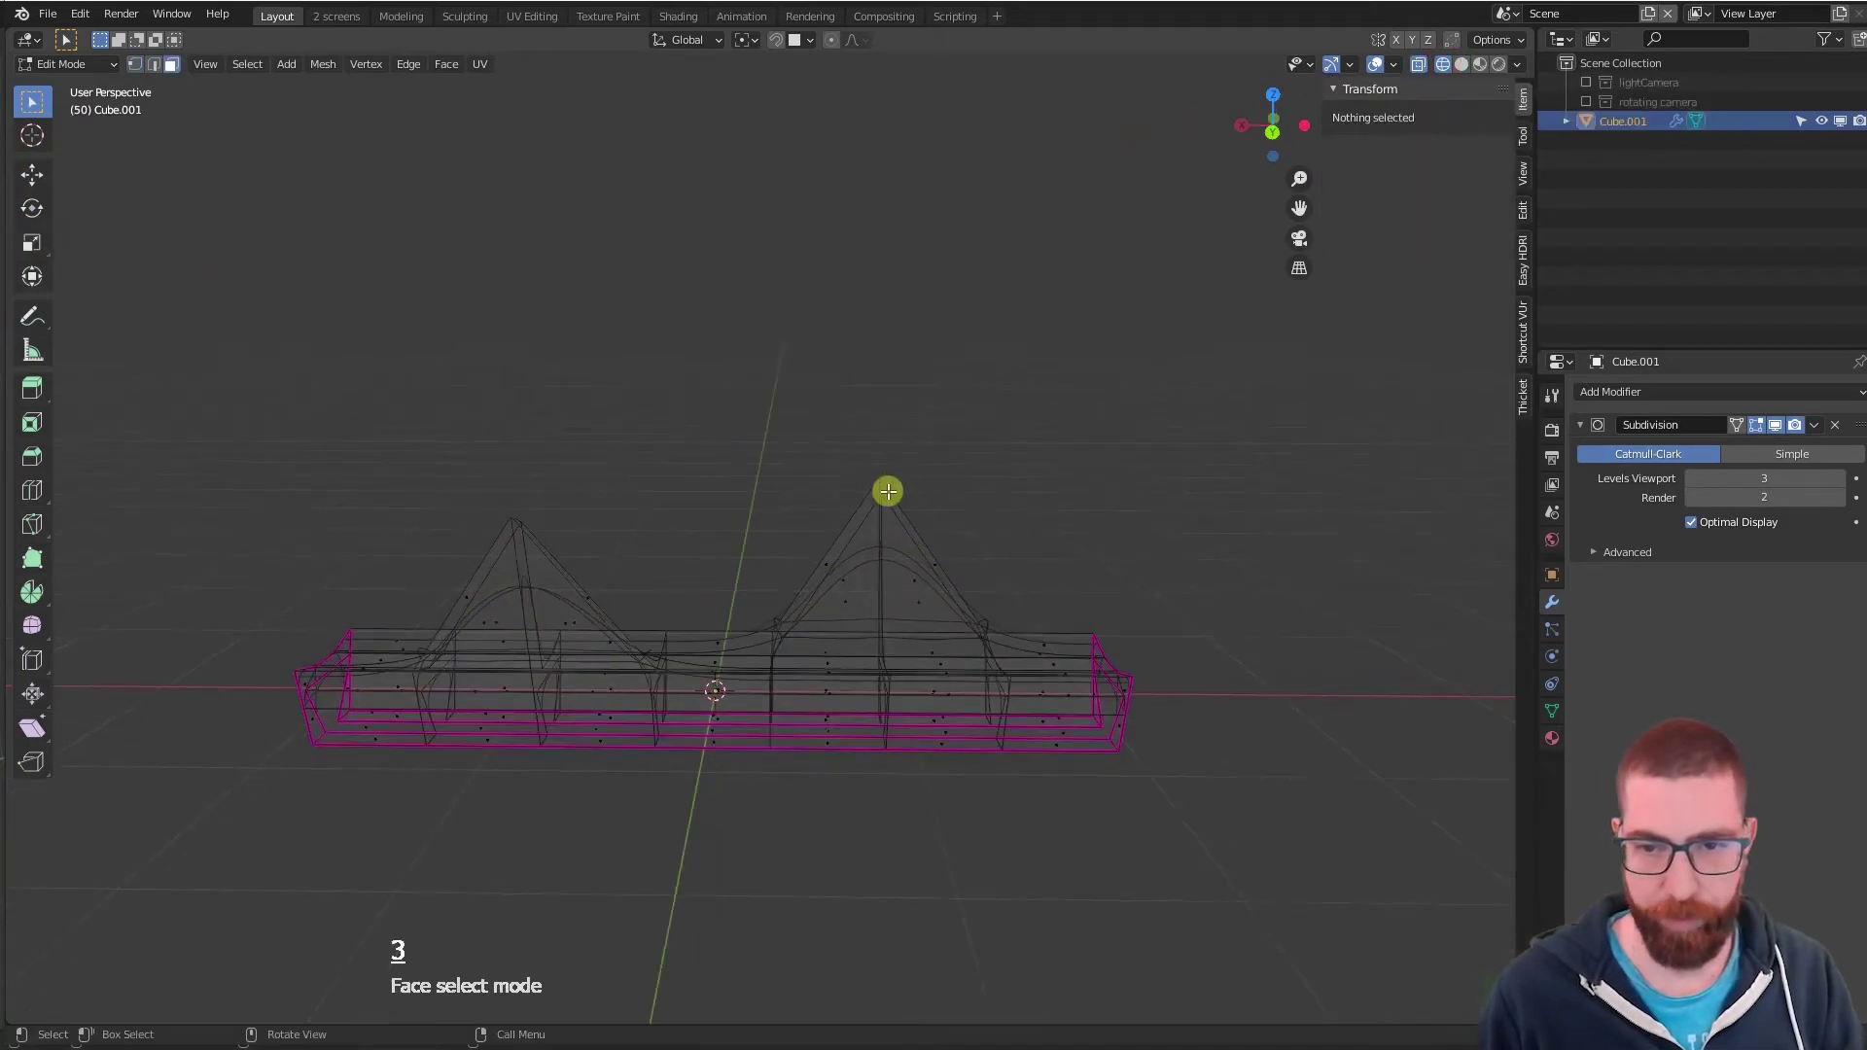
{"action": "left_click_drag", "start_coordinate": [940, 486], "coordinate": [817, 817]}
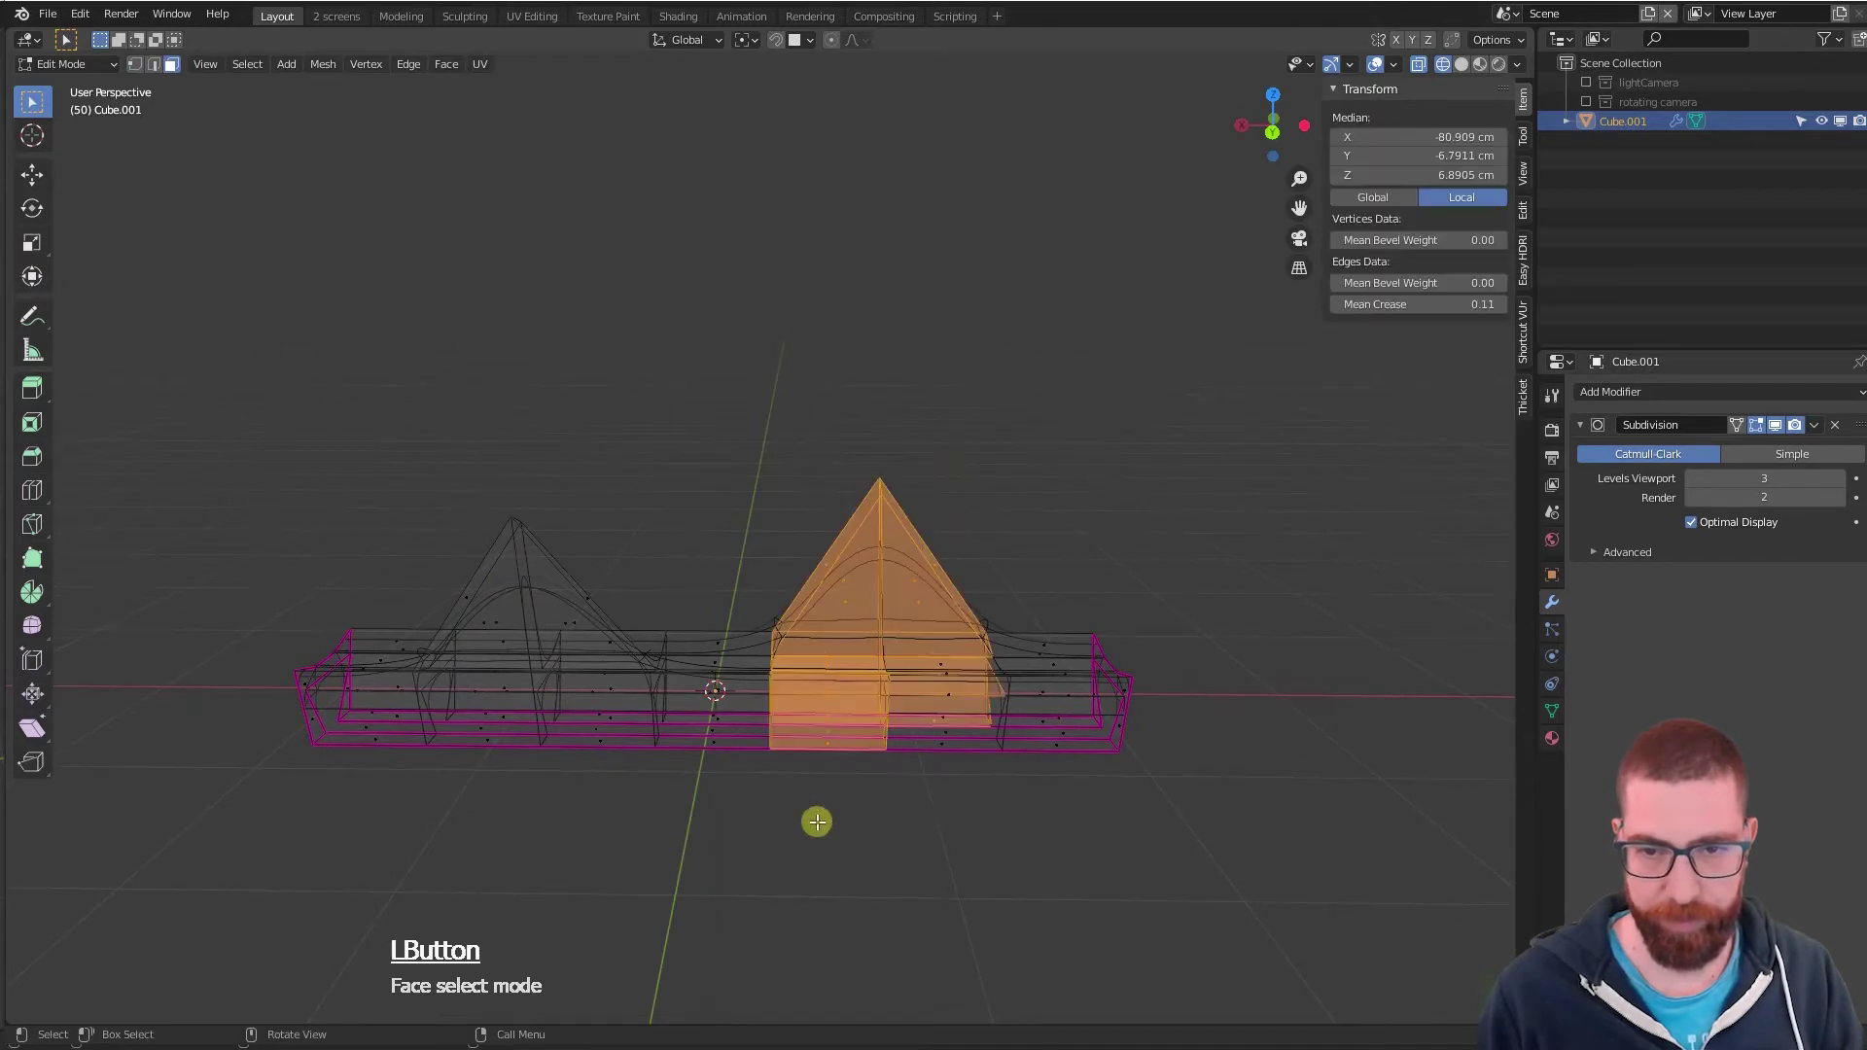
{"action": "left_click_drag", "start_coordinate": [946, 724], "coordinate": [876, 807], "text": "shift"}
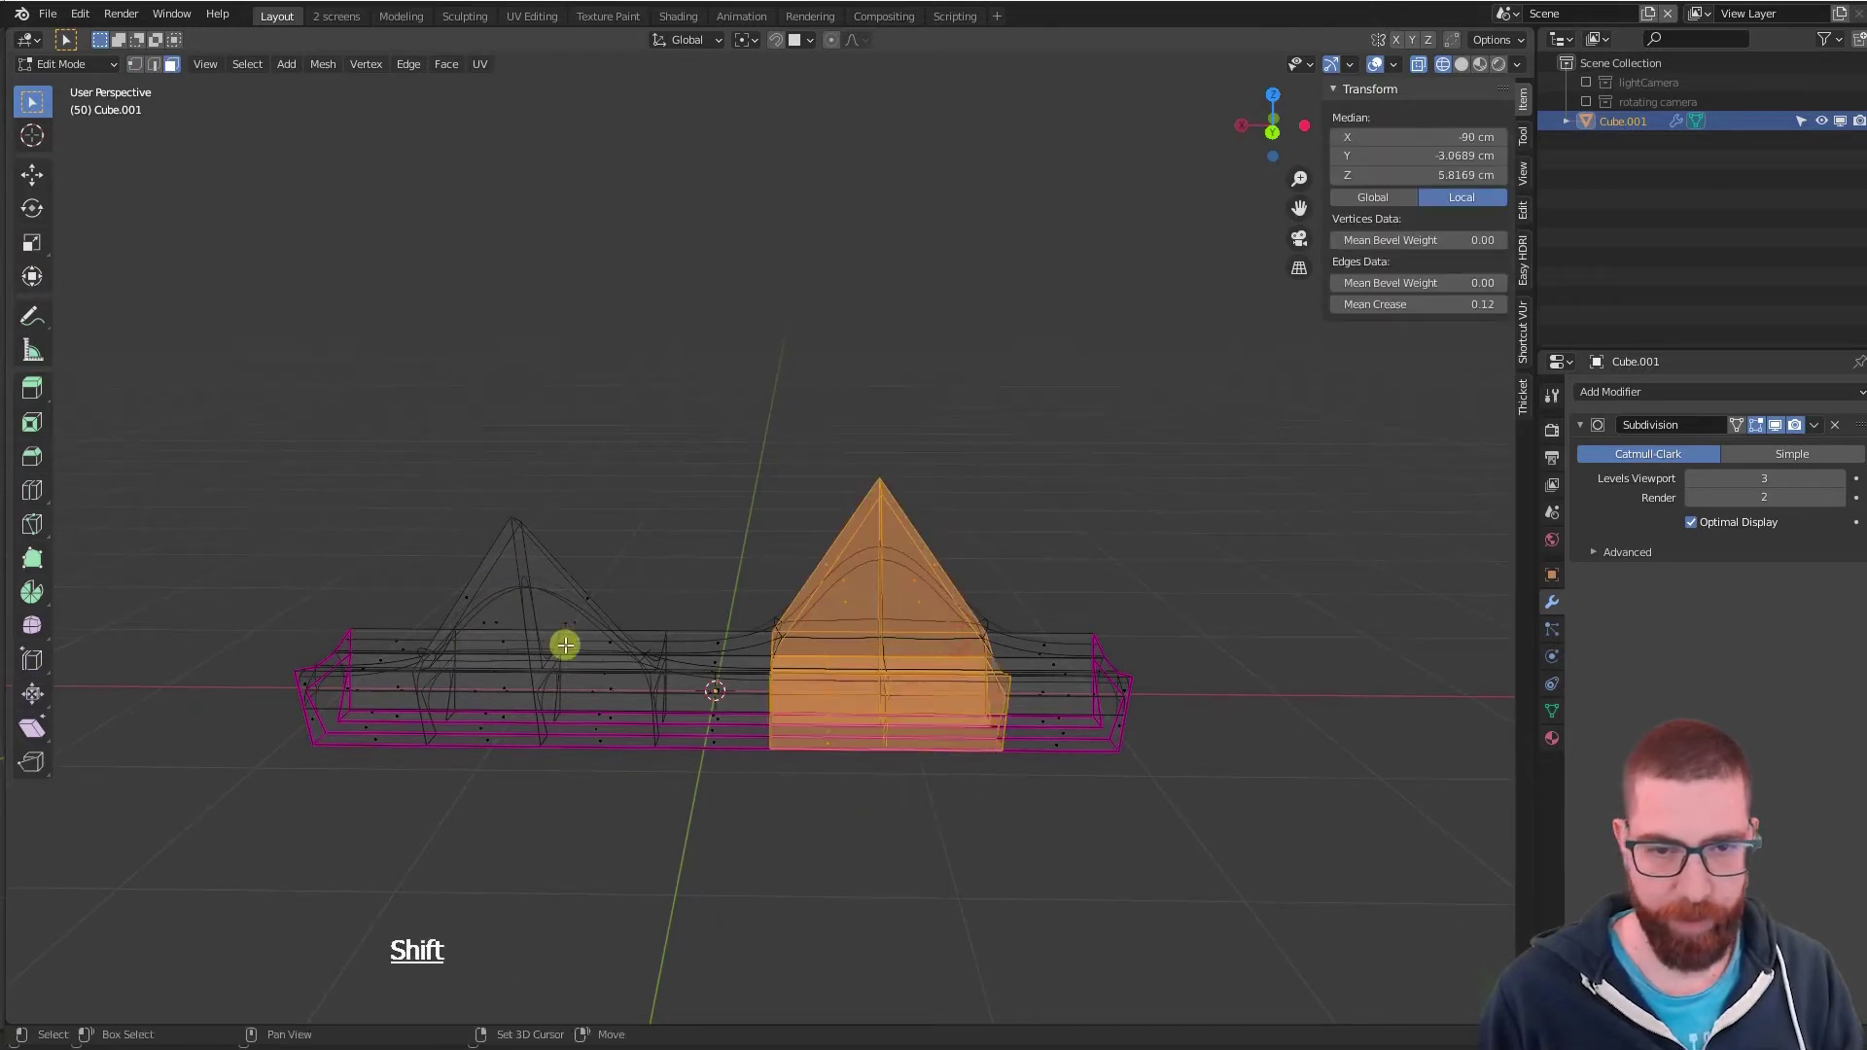
{"action": "left_click_drag", "start_coordinate": [623, 556], "coordinate": [457, 788], "text": "shift"}
- Scale the two selected sections by about 1.33 along X around Individual Origins, and return to Object Mode with solid shading
{"action": "mouse_move", "coordinate": [666, 715]}
{"action": "middle_mouse_down"}
{"action": "mouse_move", "coordinate": [725, 708]}
{"action": "mouse_move", "coordinate": [697, 704]}
{"action": "middle_mouse_up"}
{"action": "left_click", "coordinate": [745, 40]}
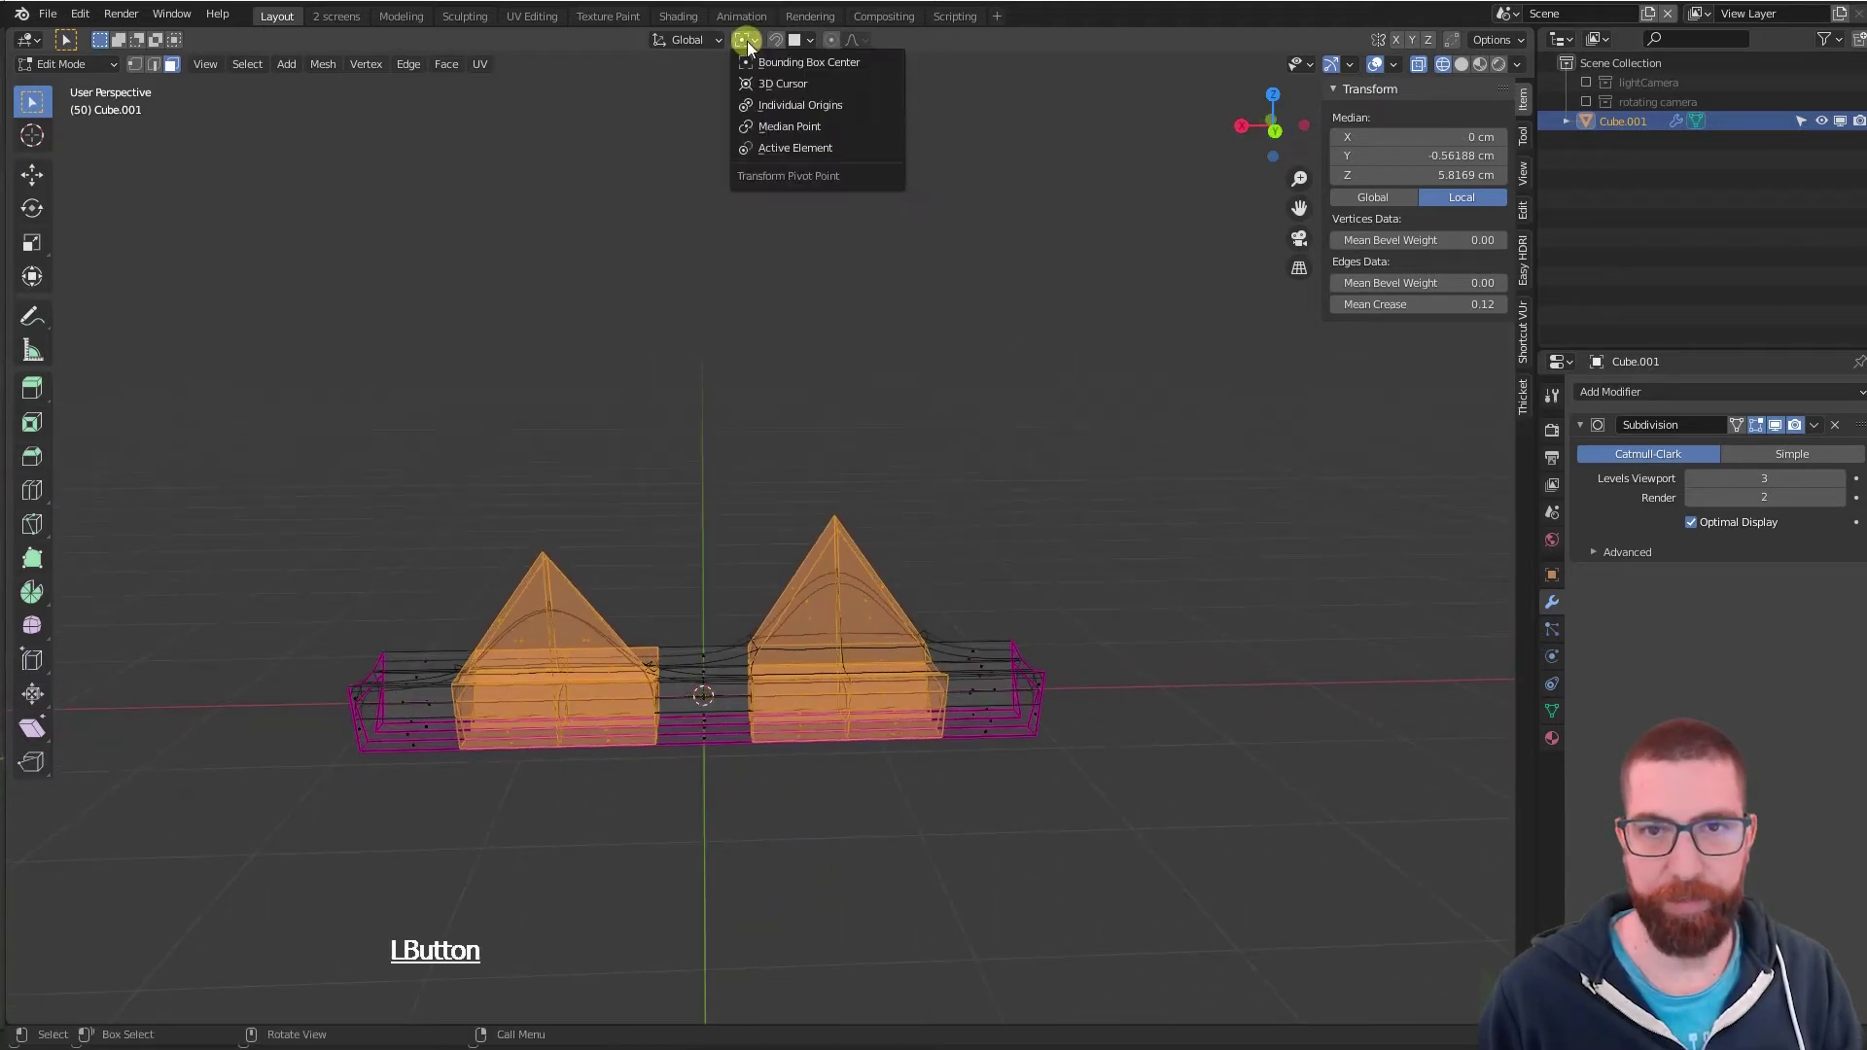
{"action": "left_click", "coordinate": [796, 104]}
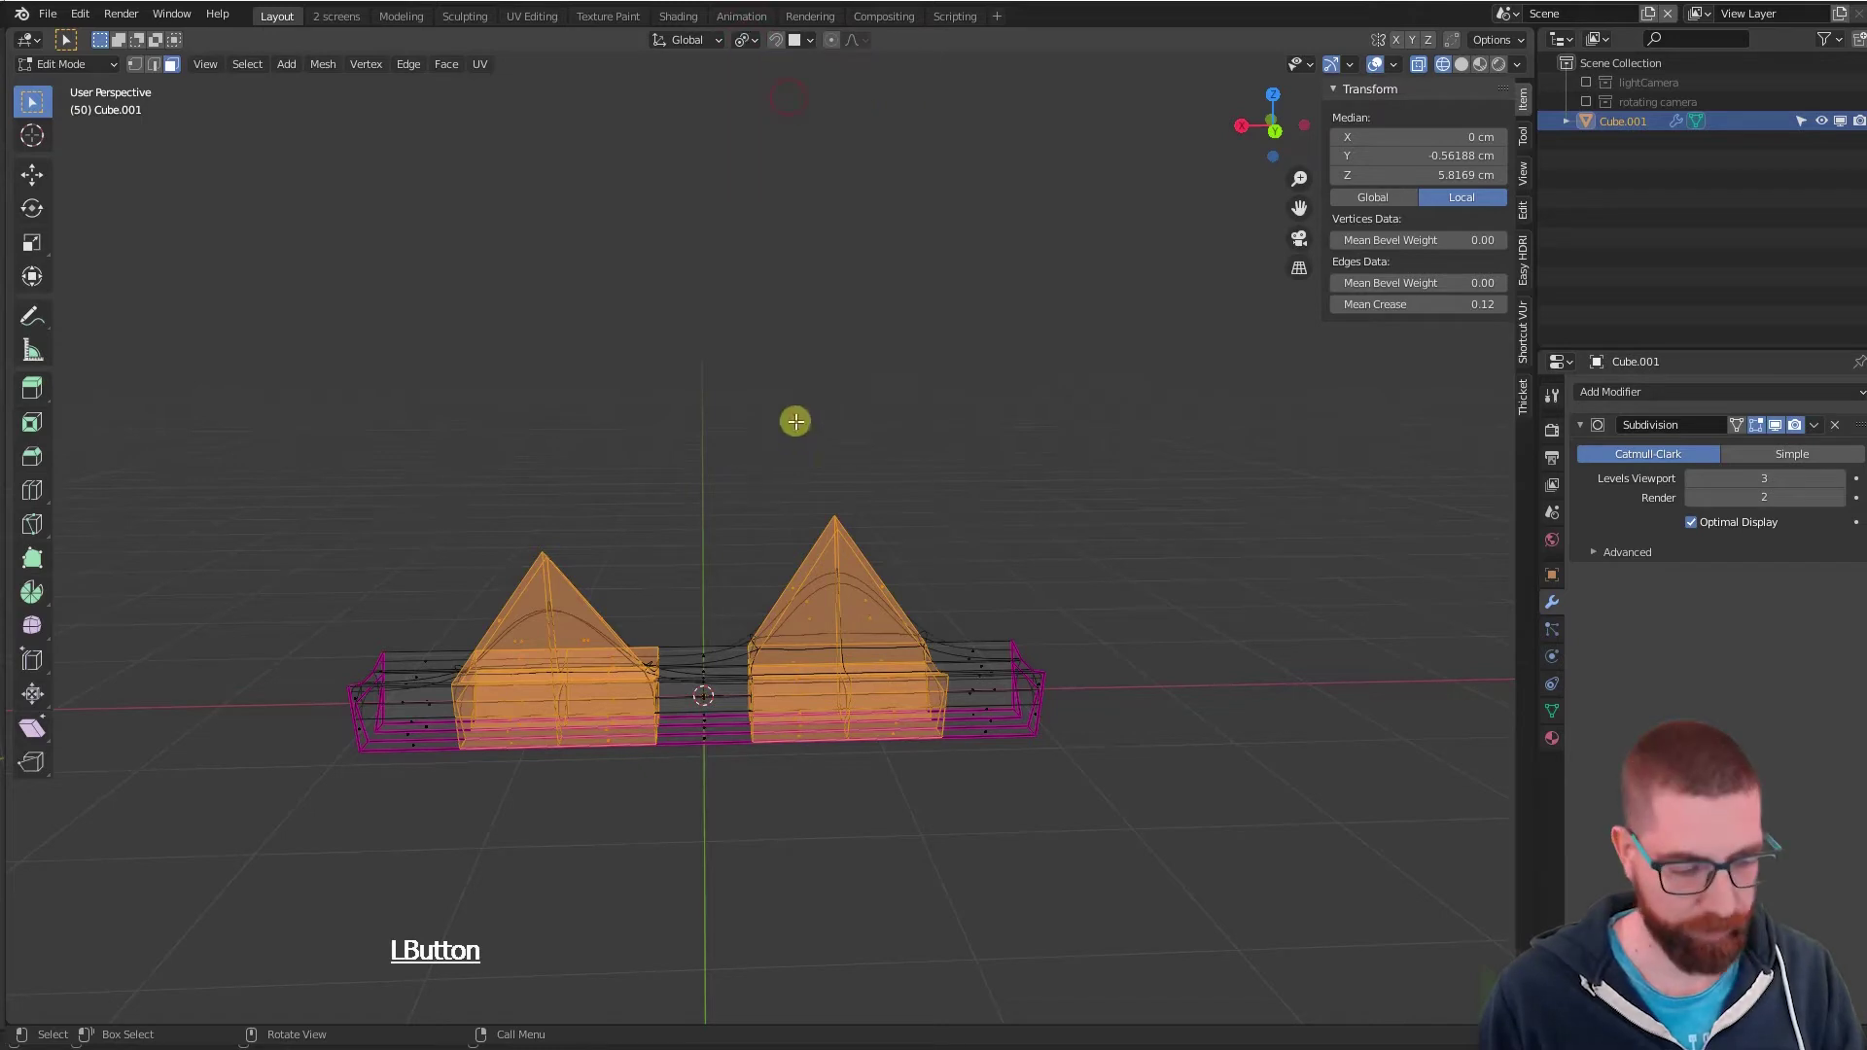
{"action": "key", "text": "s"}
{"action": "key", "text": "y"}
{"action": "key", "text": "x"}
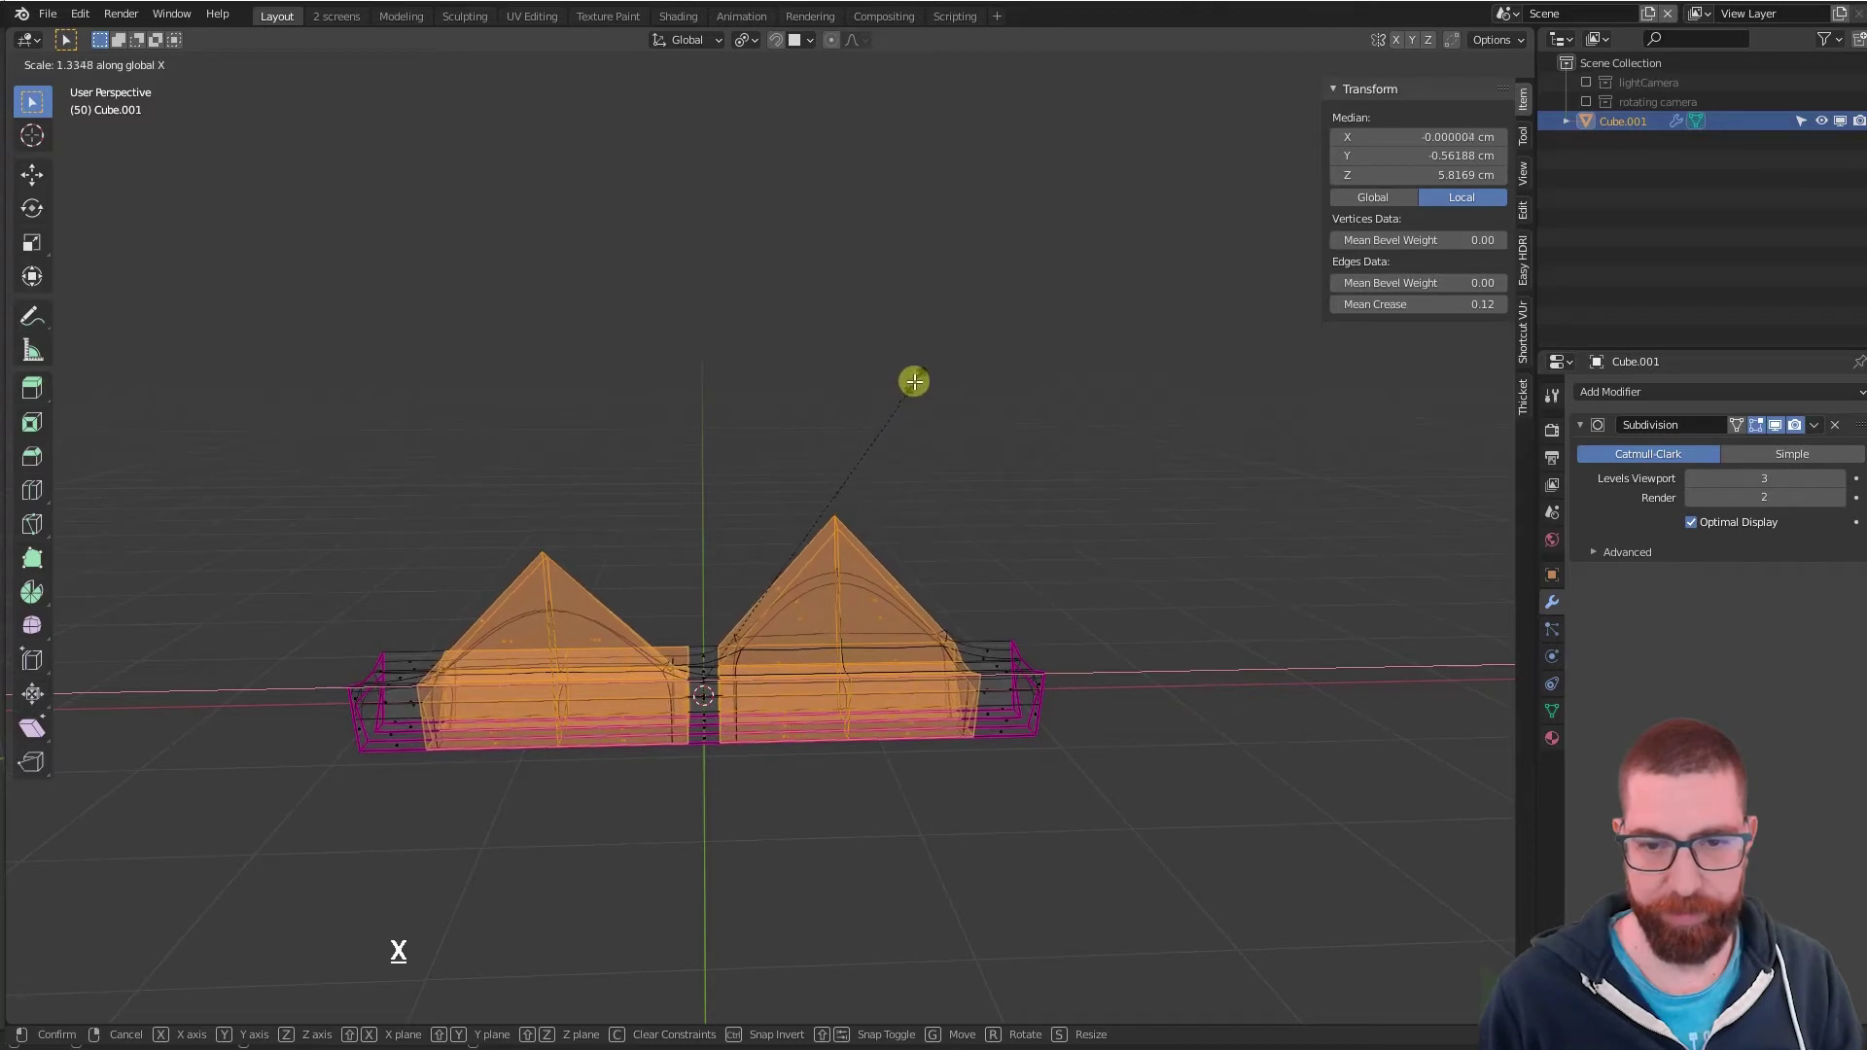
{"action": "left_click", "coordinate": [914, 380]}
{"action": "key", "text": "Tab"}
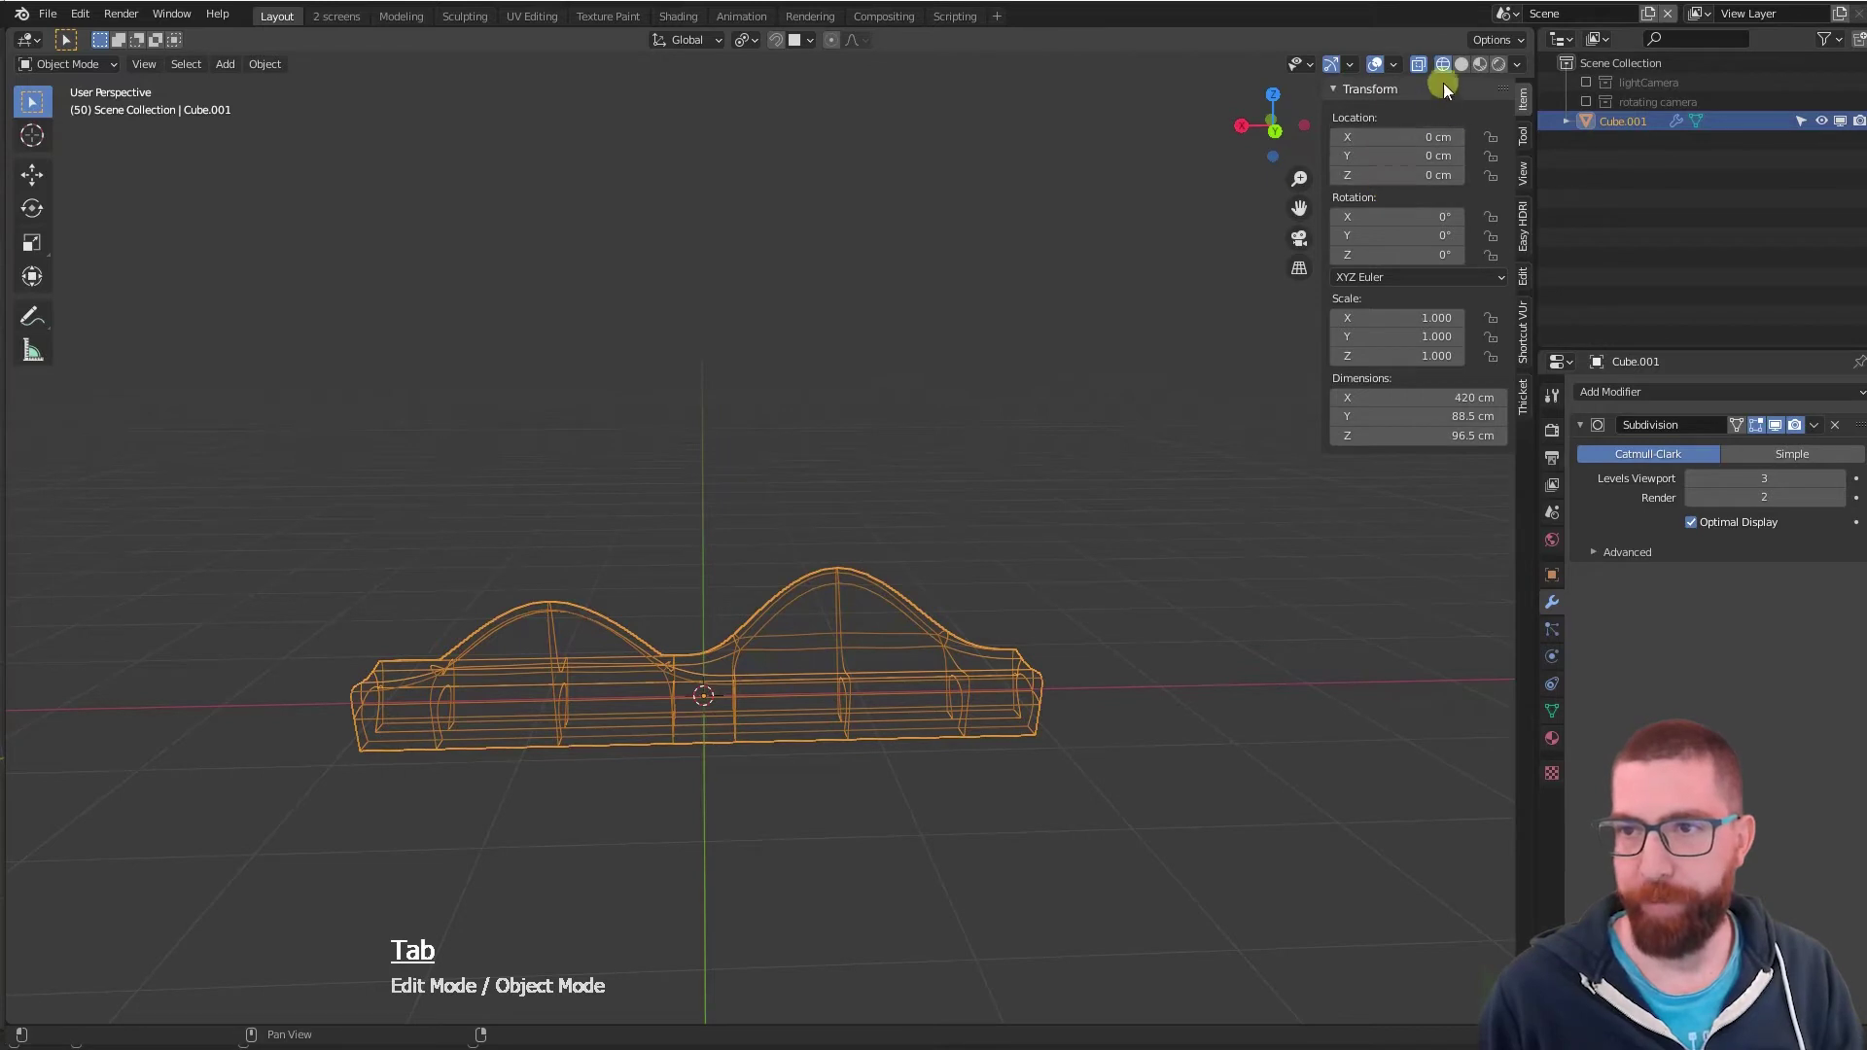
{"action": "left_click", "coordinate": [1461, 65]}
- Apply Shade Smooth to the whole bench in Object Mode
{"action": "mouse_move", "coordinate": [949, 603]}
{"action": "middle_mouse_down"}
{"action": "mouse_move", "coordinate": [865, 597]}
{"action": "mouse_move", "coordinate": [877, 652]}
{"action": "mouse_move", "coordinate": [856, 646]}
{"action": "mouse_move", "coordinate": [907, 668]}
{"action": "middle_mouse_up"}
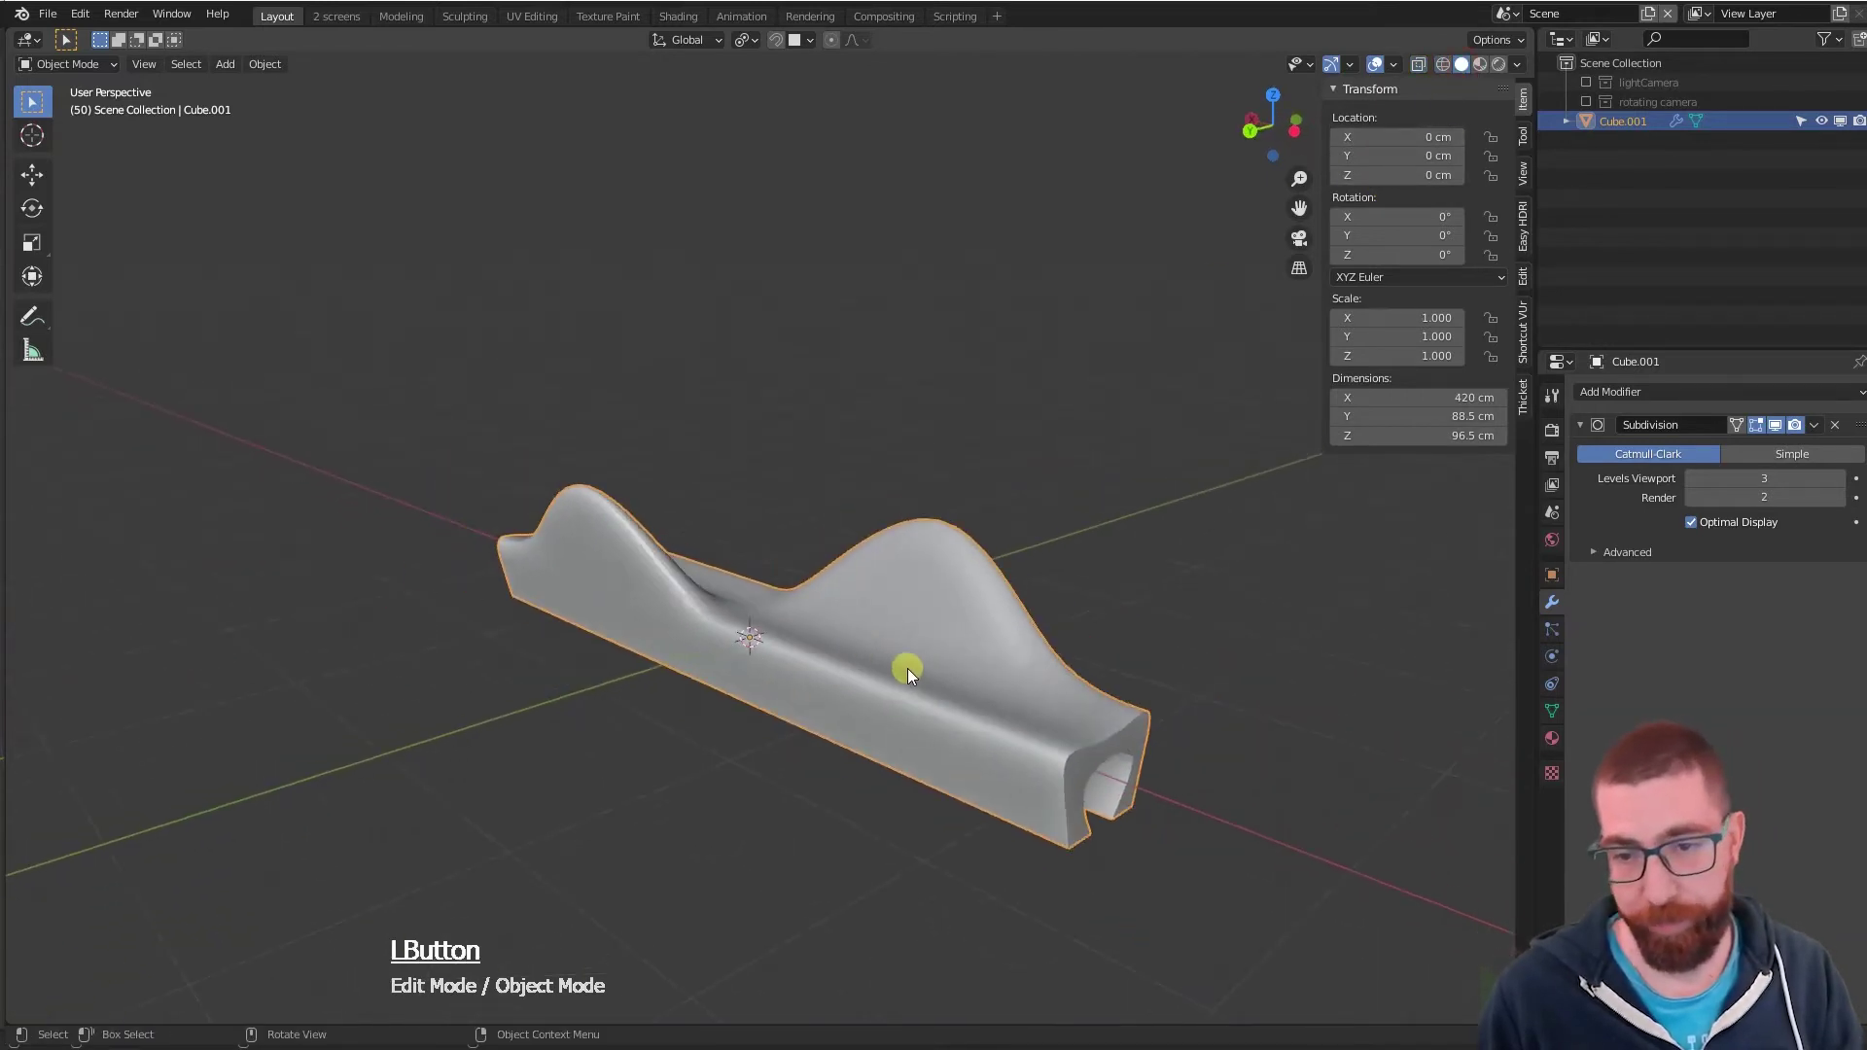
{"action": "scroll", "coordinate": [1020, 696], "scroll_direction": "up", "scroll_amount": 4}
{"action": "scroll", "coordinate": [1019, 697], "scroll_direction": "down", "scroll_amount": 4}
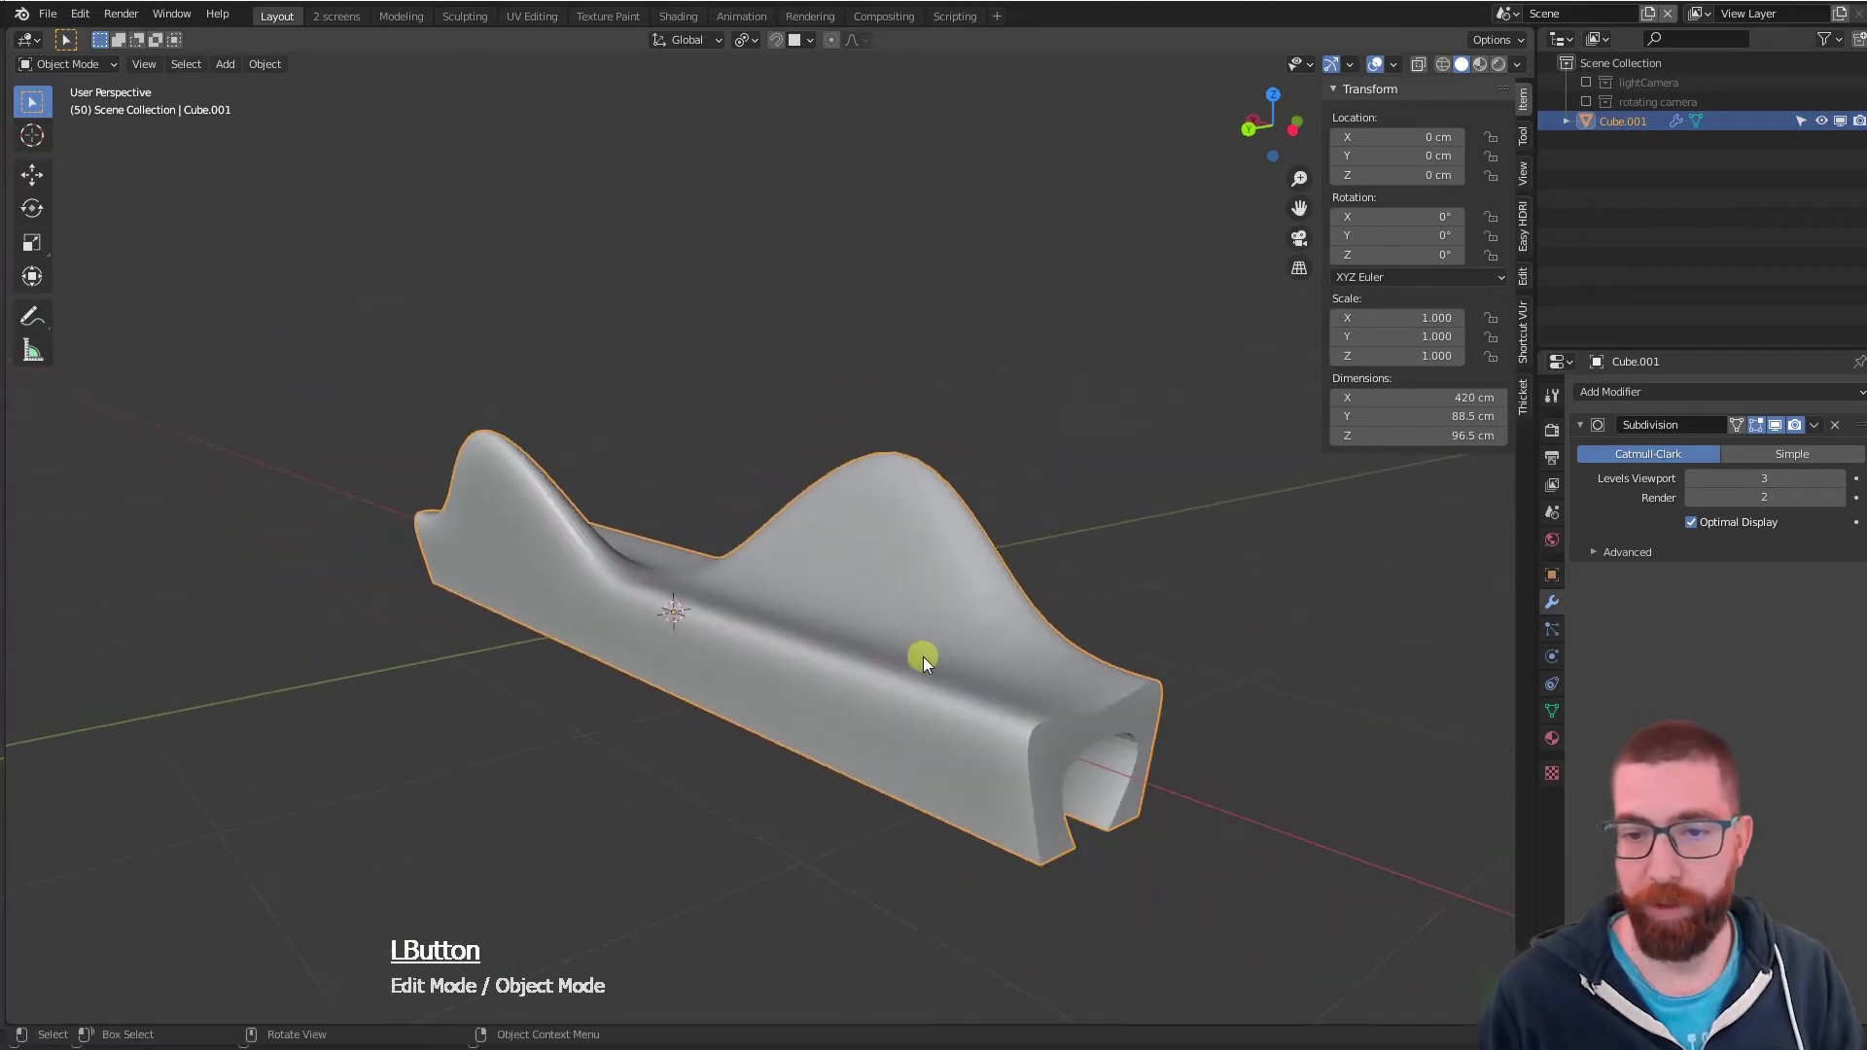
{"action": "right_click", "coordinate": [924, 657]}
{"action": "left_click", "coordinate": [924, 662]}
- Turn on Auto Smooth at 30° in the bench mesh's normals settings
{"action": "scroll", "coordinate": [937, 662], "scroll_direction": "up", "scroll_amount": 3}
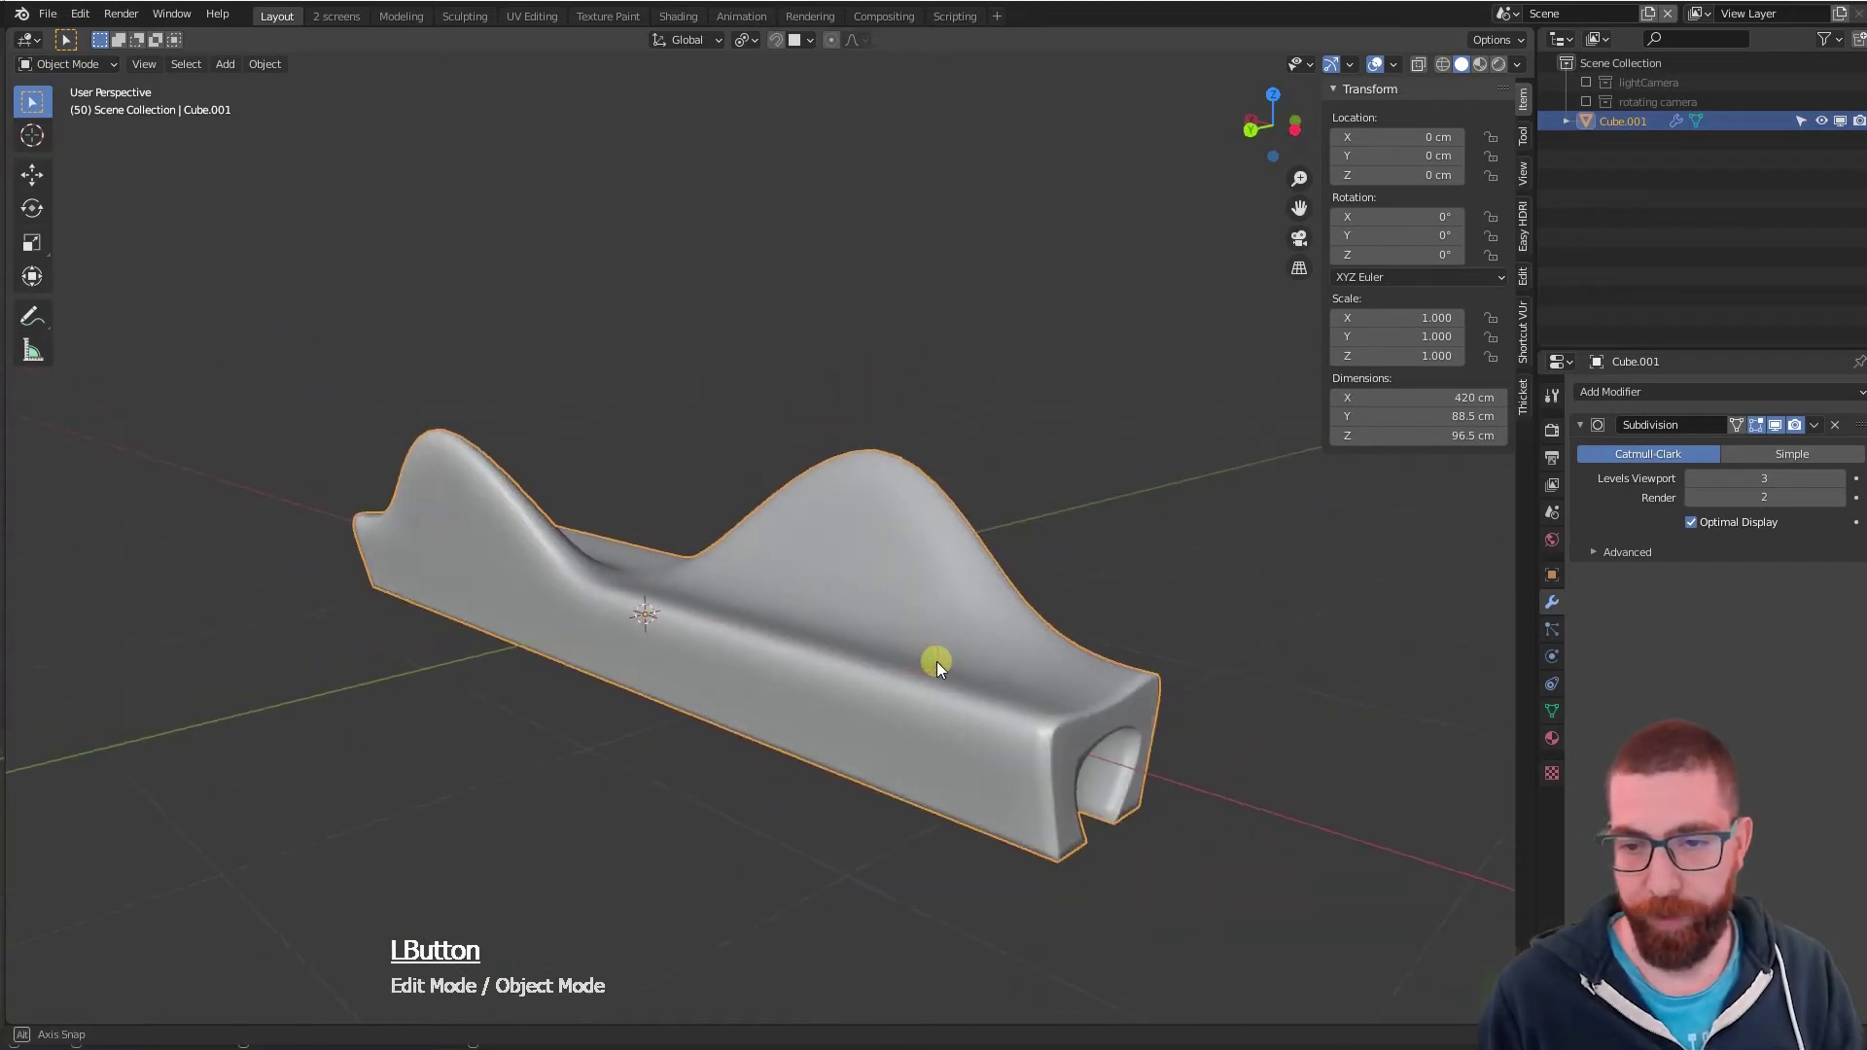
{"action": "middle_click_drag", "start_coordinate": [1147, 778], "coordinate": [1065, 739]}
{"action": "scroll", "coordinate": [1070, 674], "scroll_direction": "up", "scroll_amount": 2}
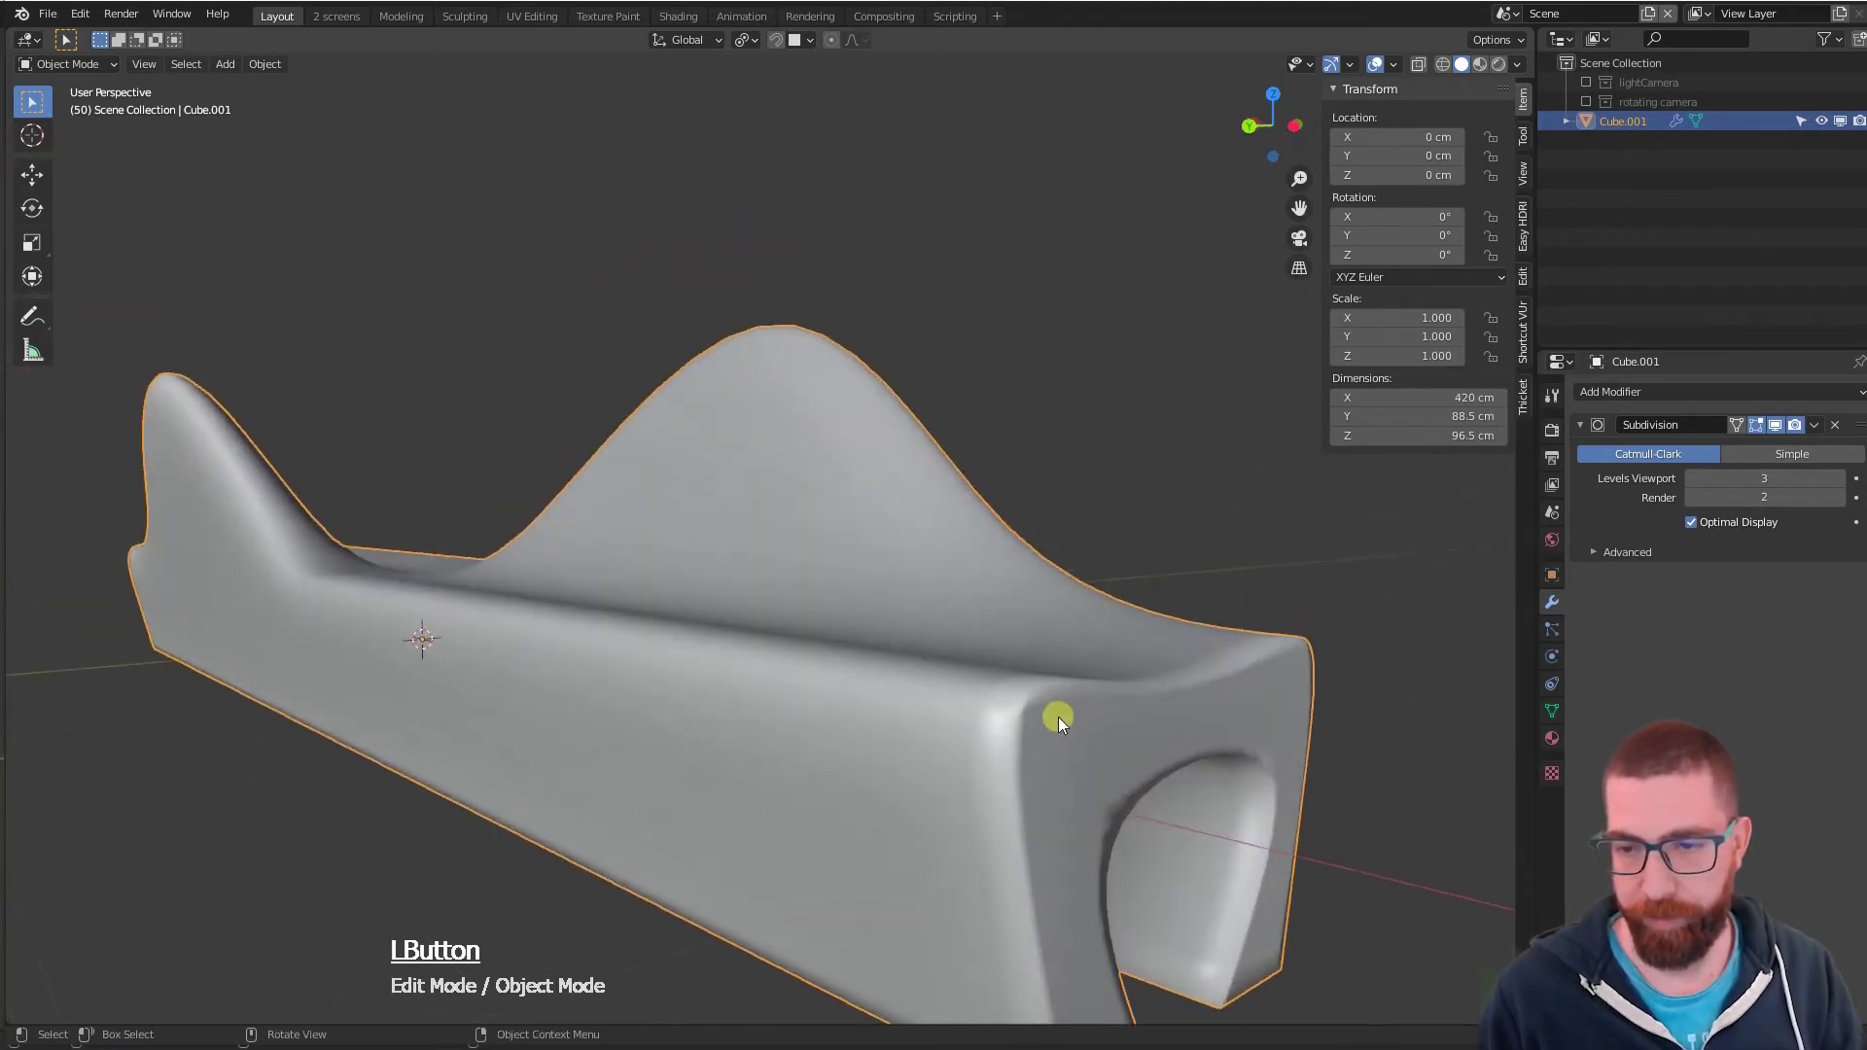
{"action": "left_click", "coordinate": [1555, 711]}
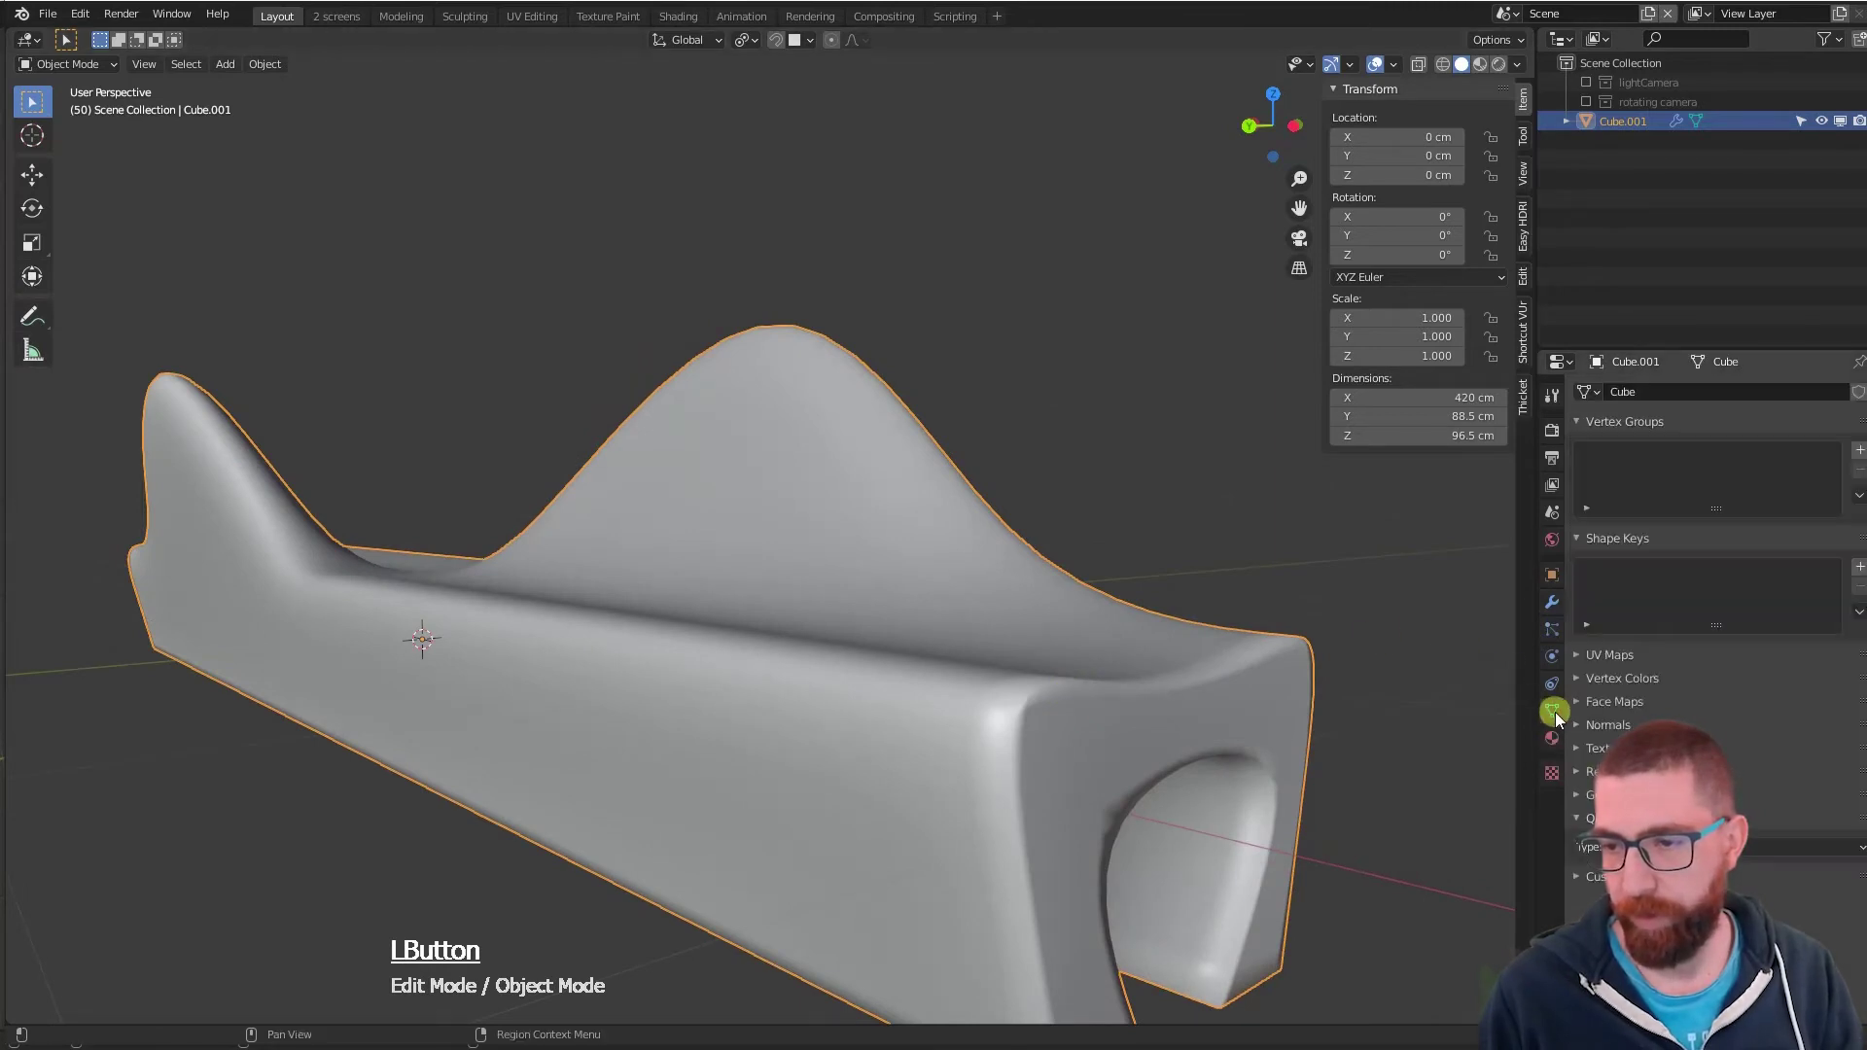
{"action": "left_click", "coordinate": [1609, 725]}
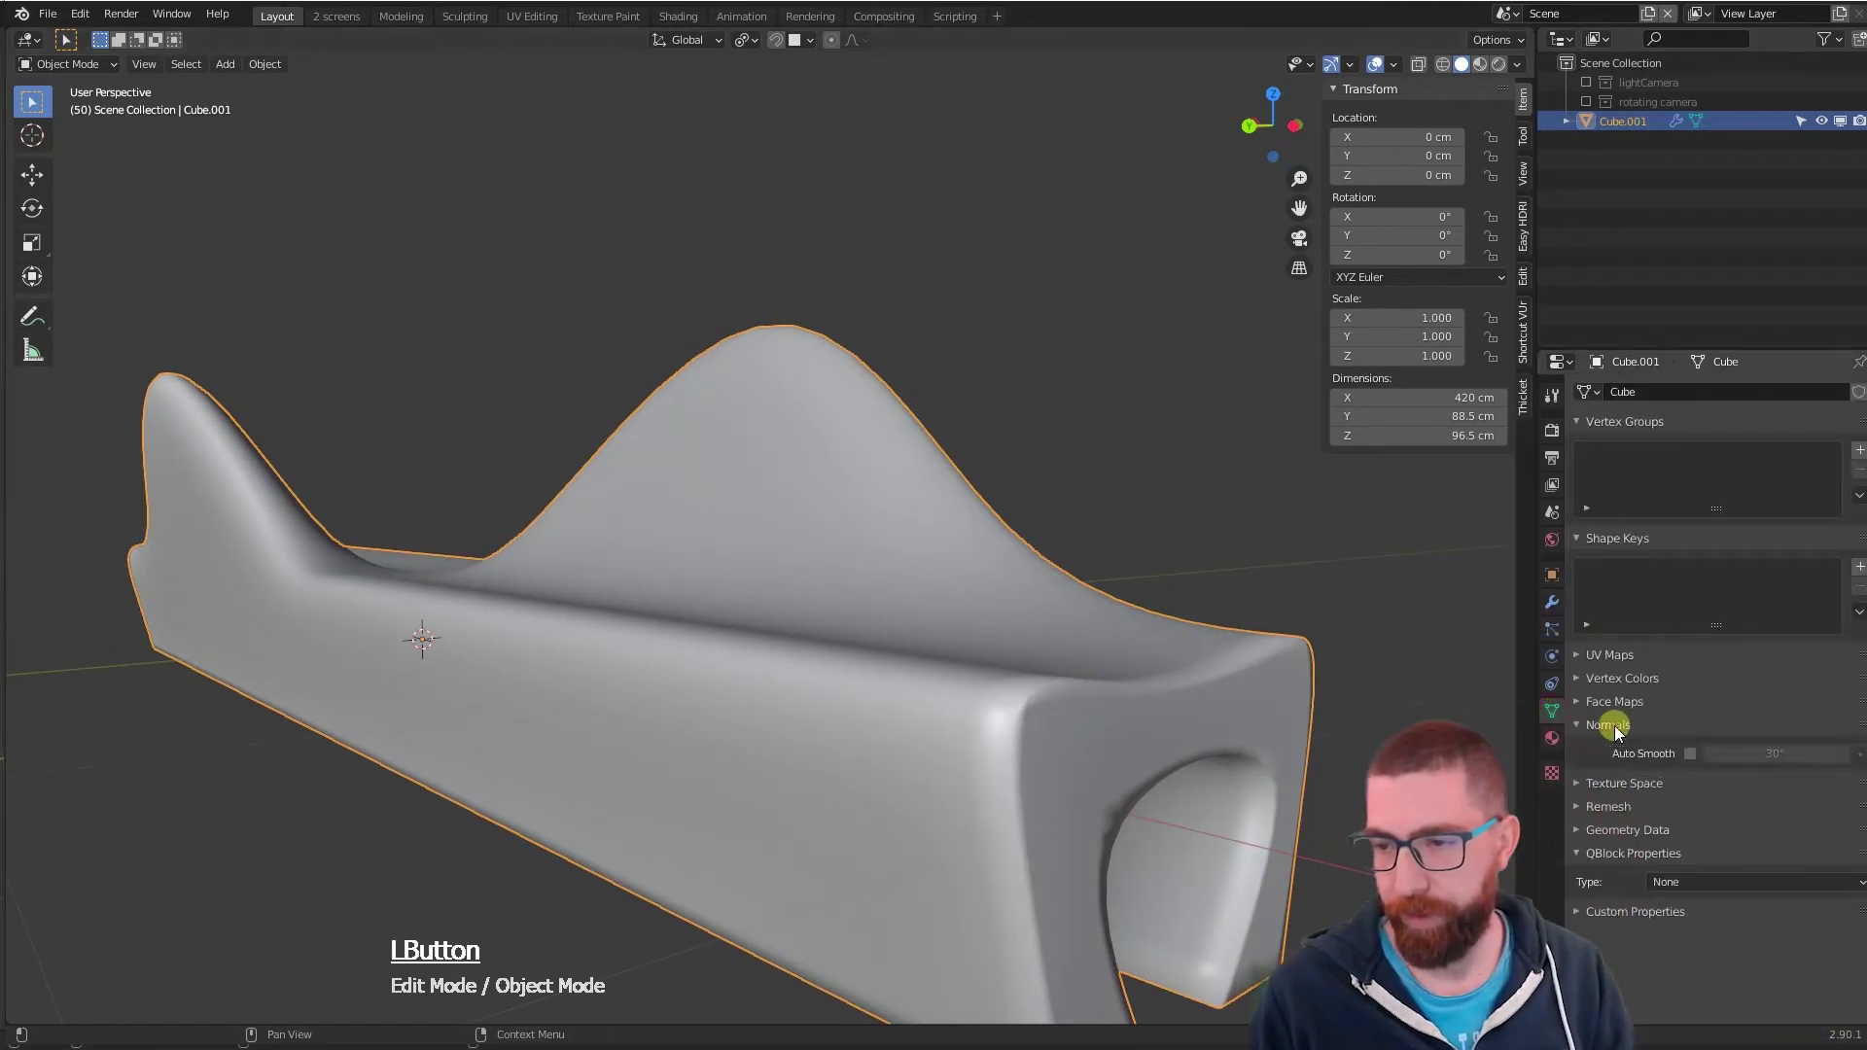
{"action": "left_click", "coordinate": [1689, 755]}
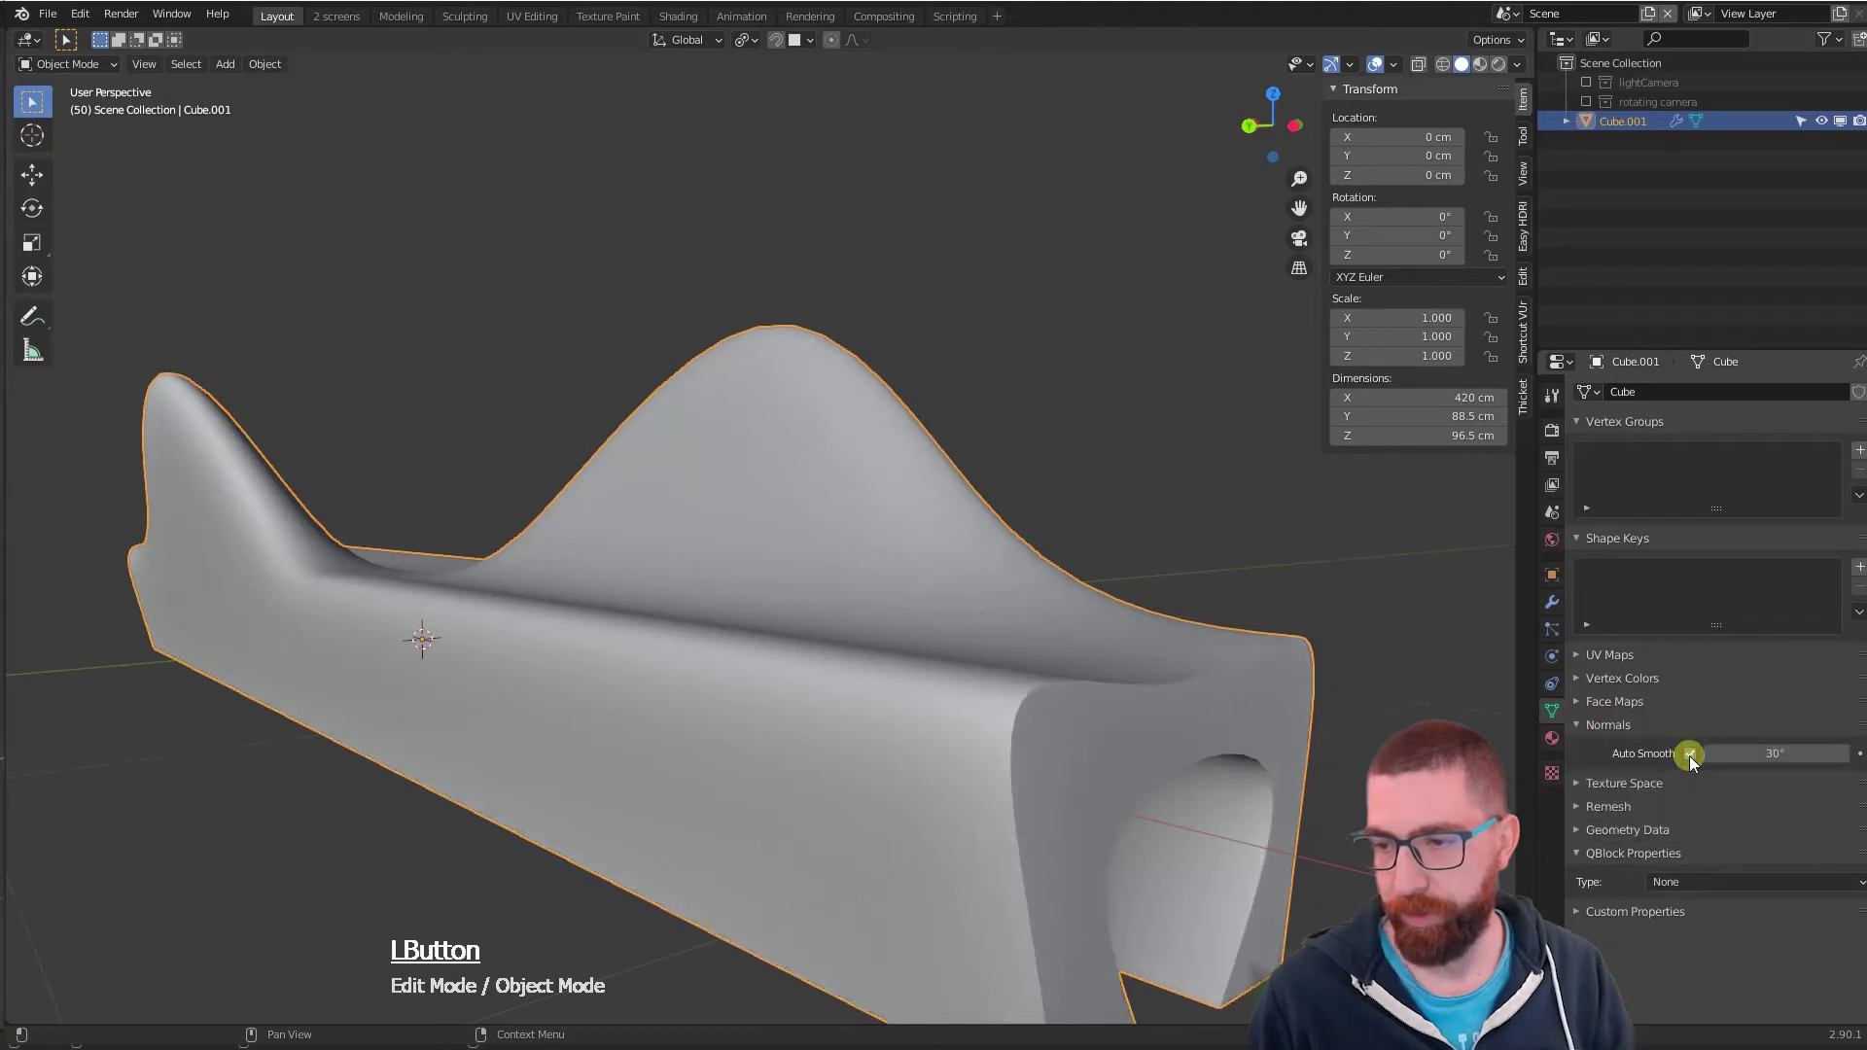
{"action": "middle_click_drag", "start_coordinate": [1147, 745], "coordinate": [938, 656]}
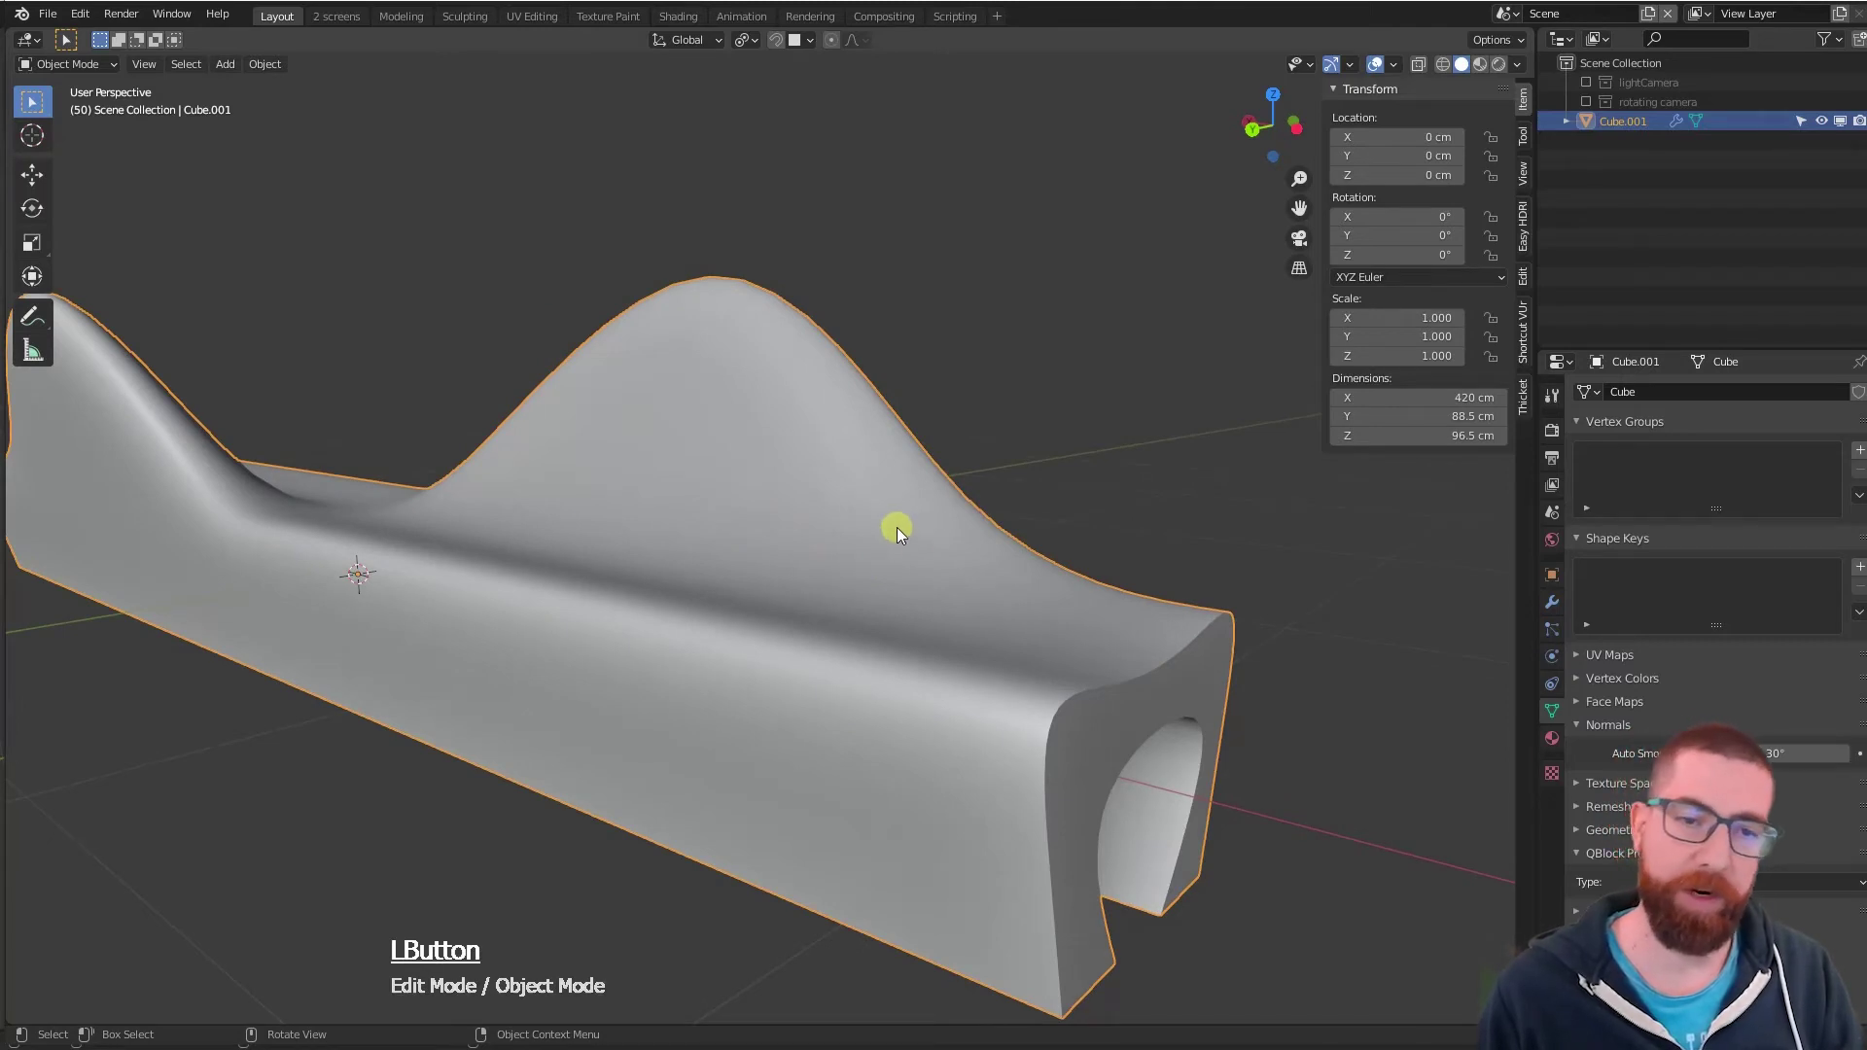
- Move all of the bench's mesh geometry 210 cm along X so its end sits at the object origin, and return to Object Mode
{"action": "middle_click_drag", "start_coordinate": [897, 527], "coordinate": [496, 638]}
{"action": "scroll", "coordinate": [880, 544], "scroll_direction": "down", "scroll_amount": 5}
{"action": "key", "text": "Tab"}
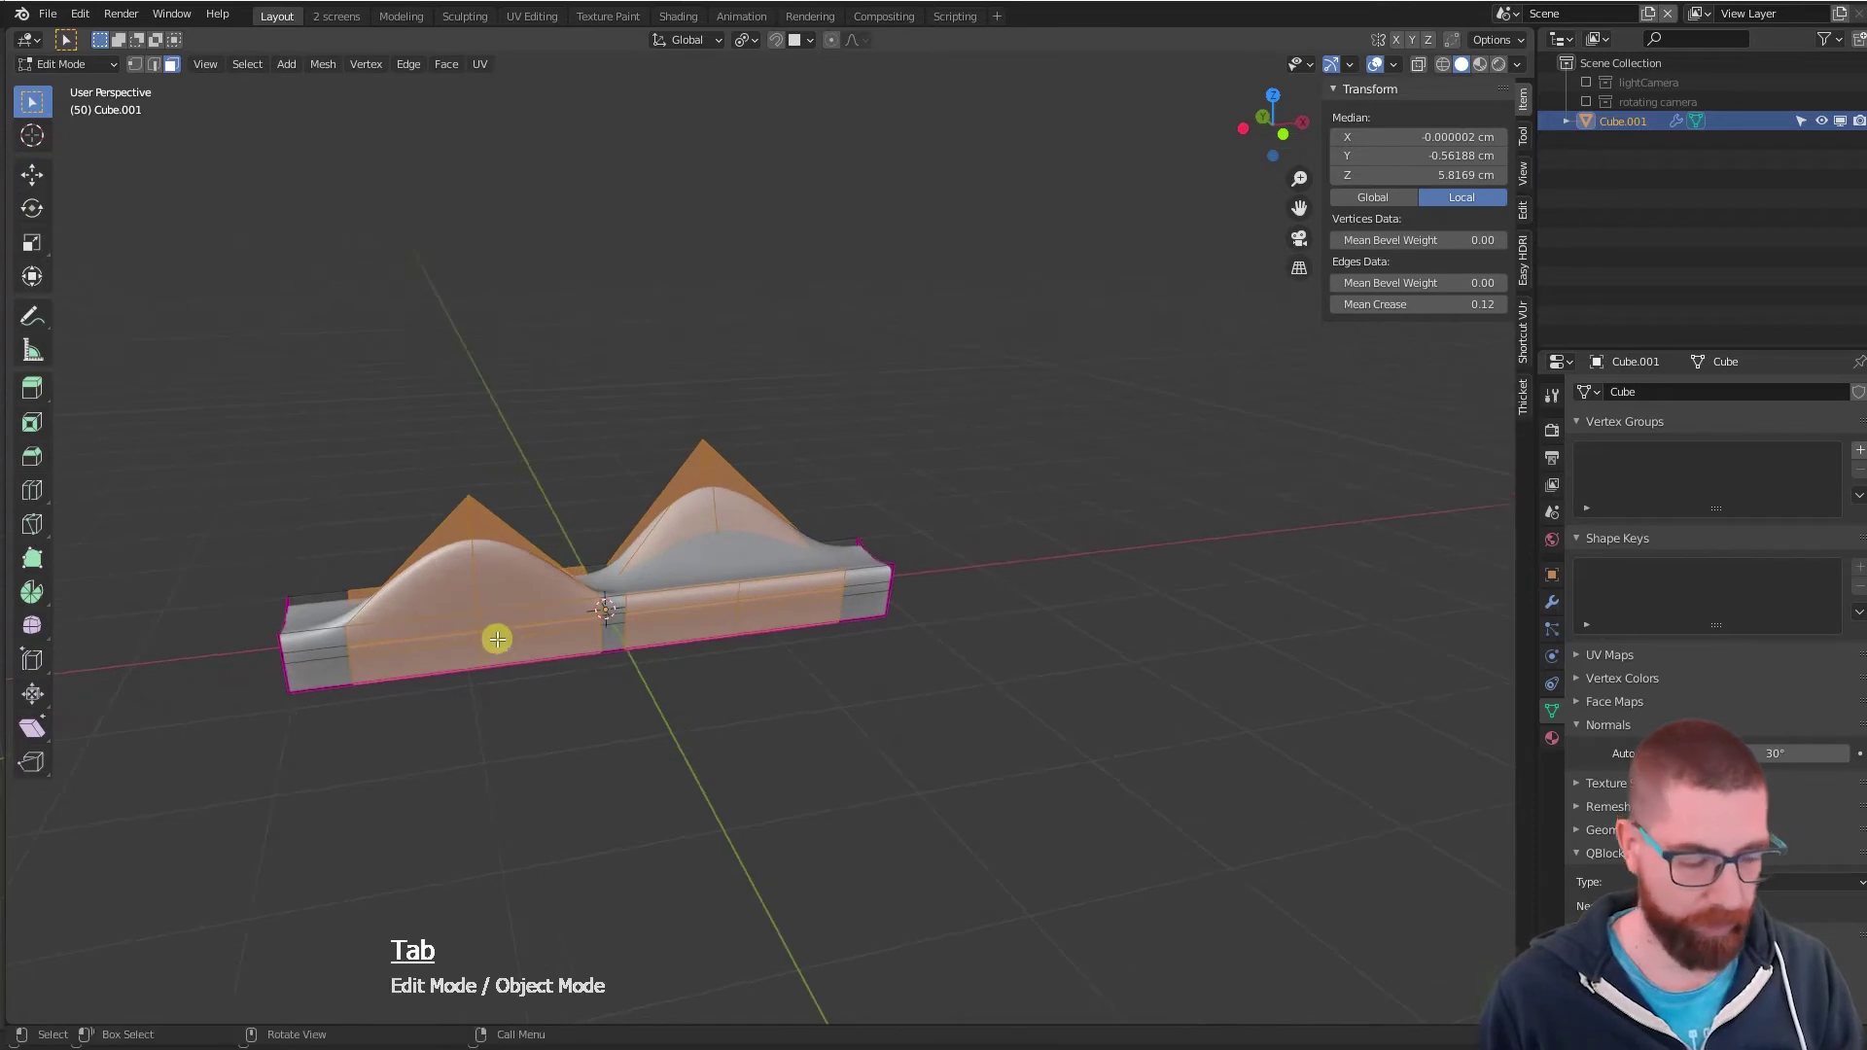
{"action": "key", "text": "a"}
{"action": "key", "text": "g"}
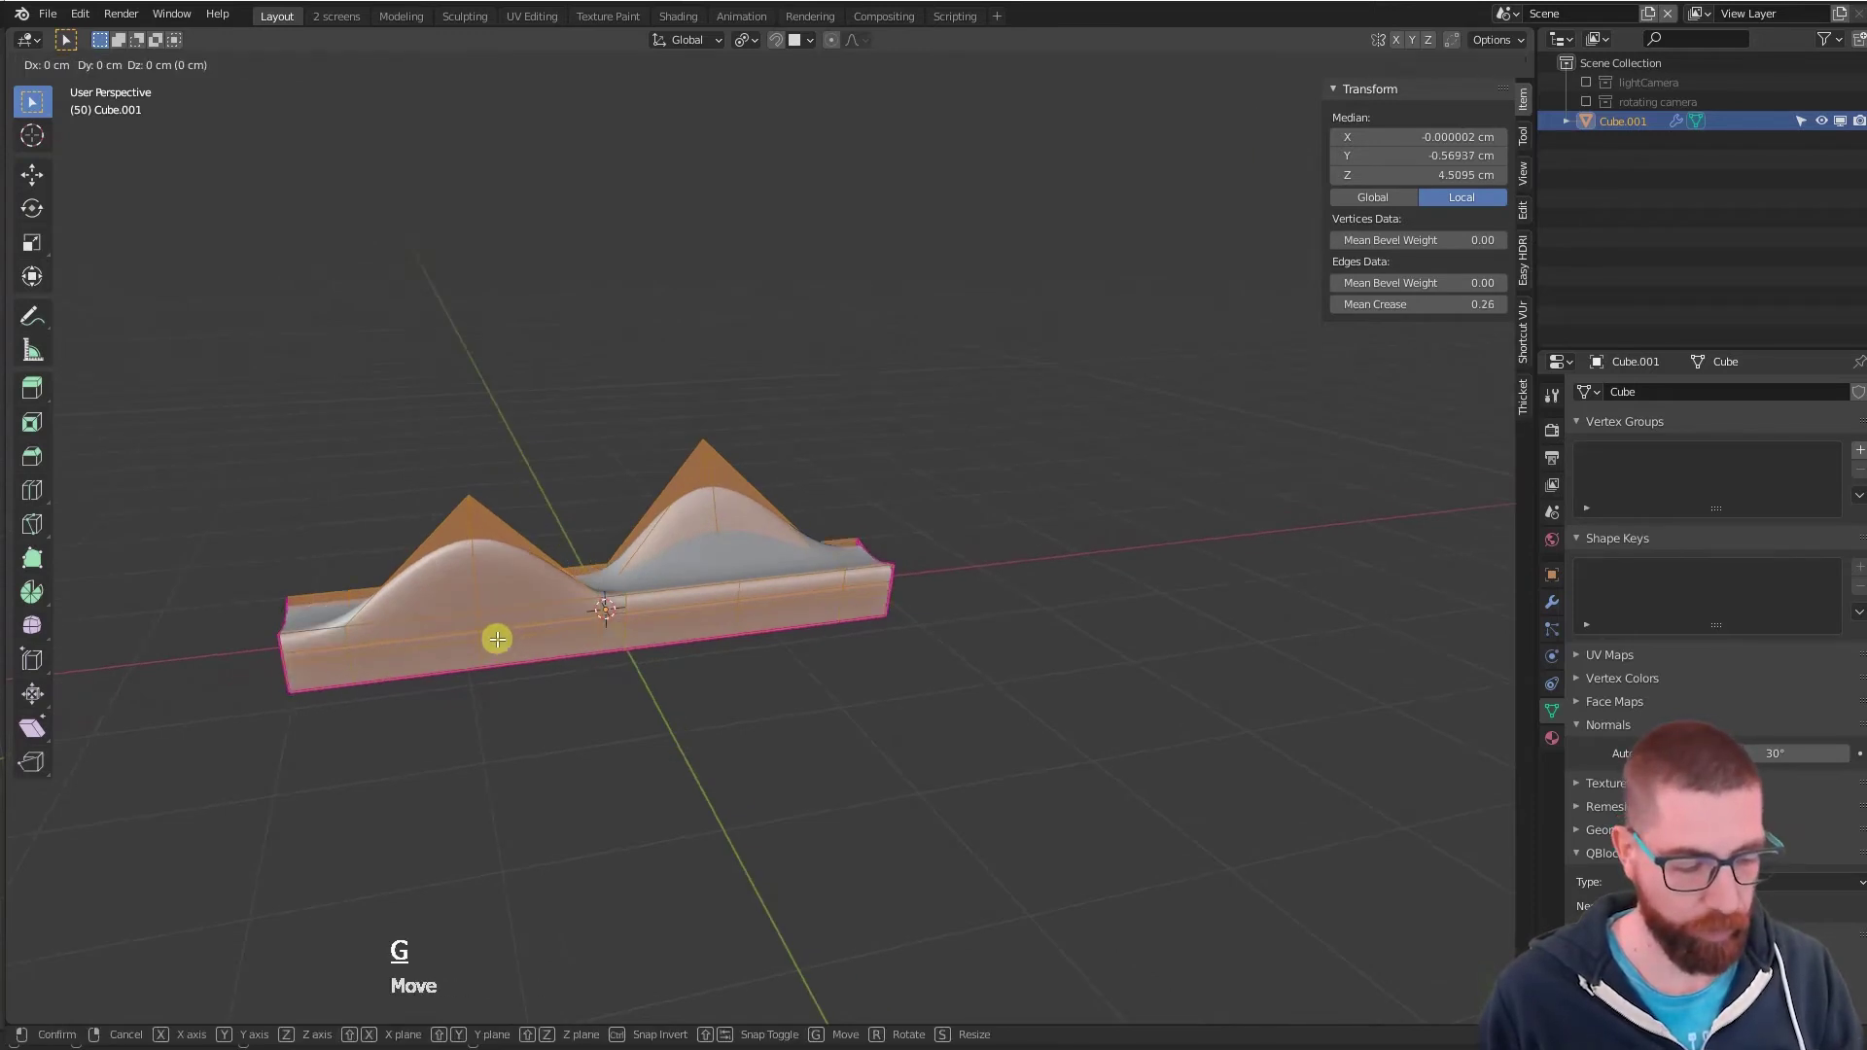
{"action": "key", "text": "y"}
{"action": "key", "text": "x"}
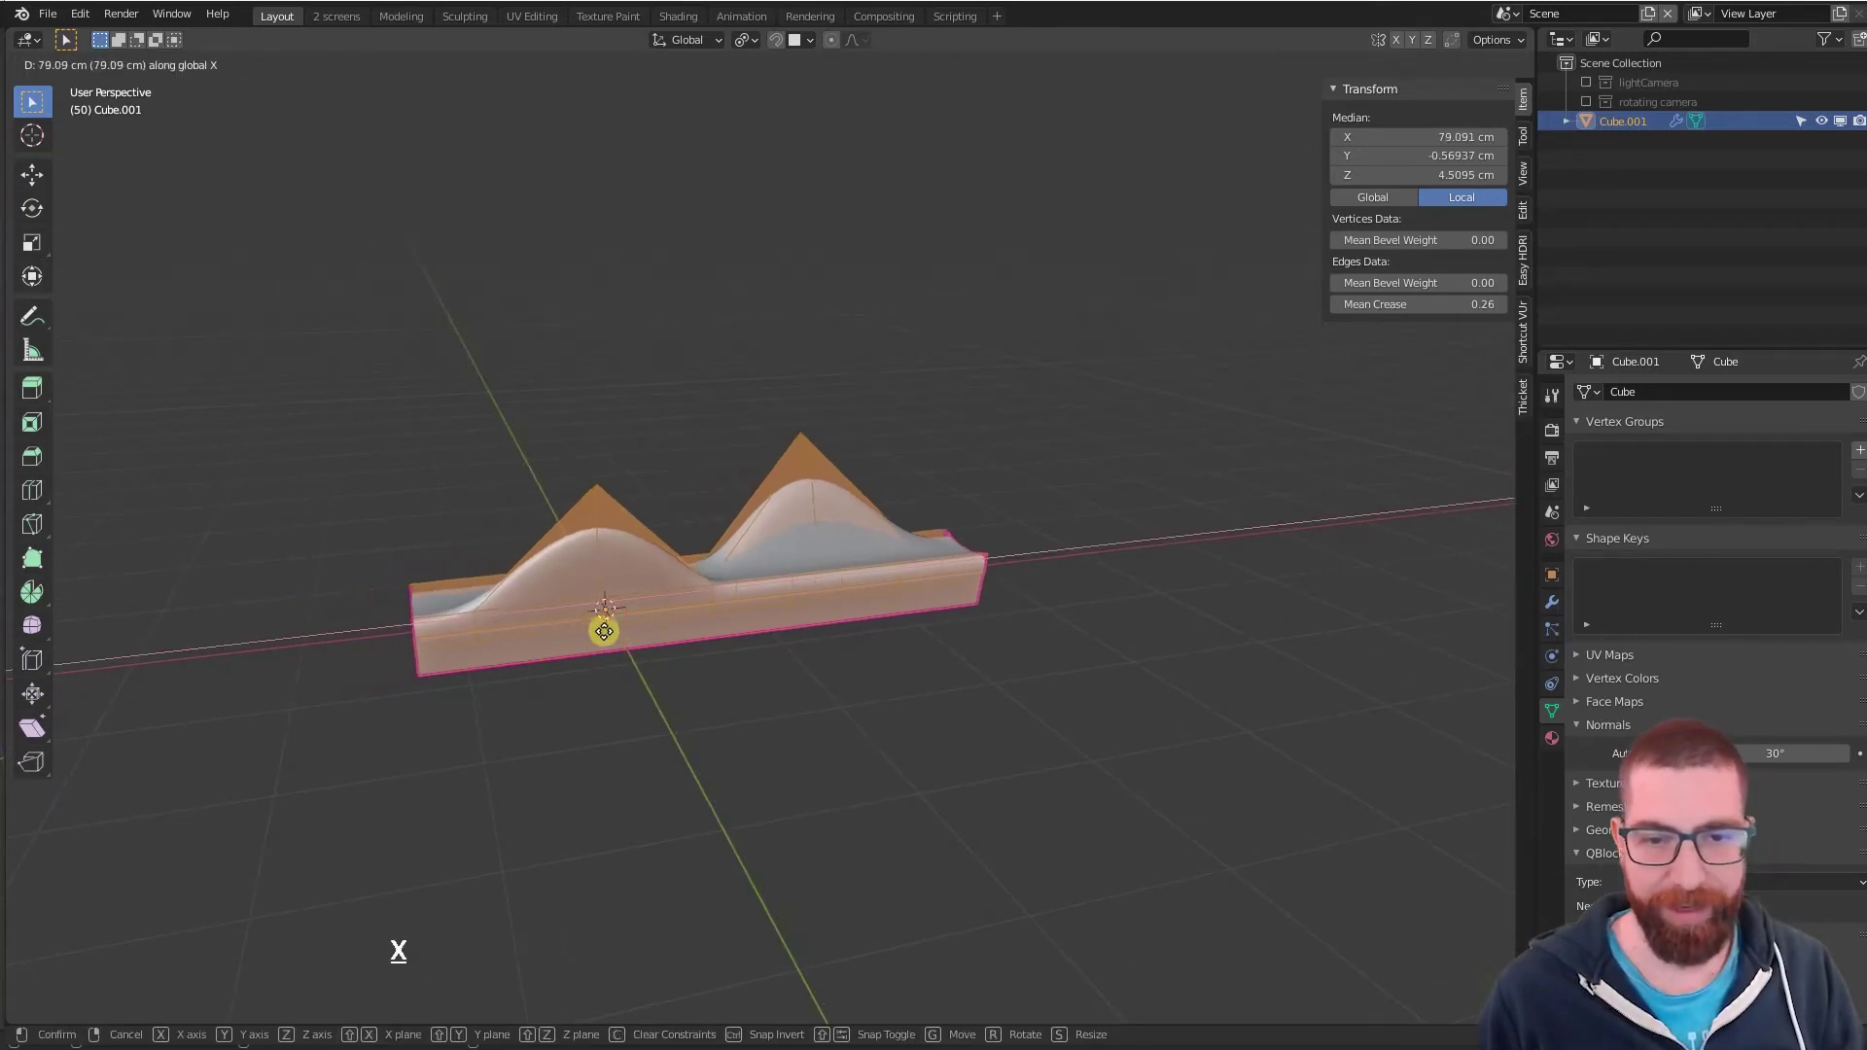
{"action": "left_click", "coordinate": [761, 617]}
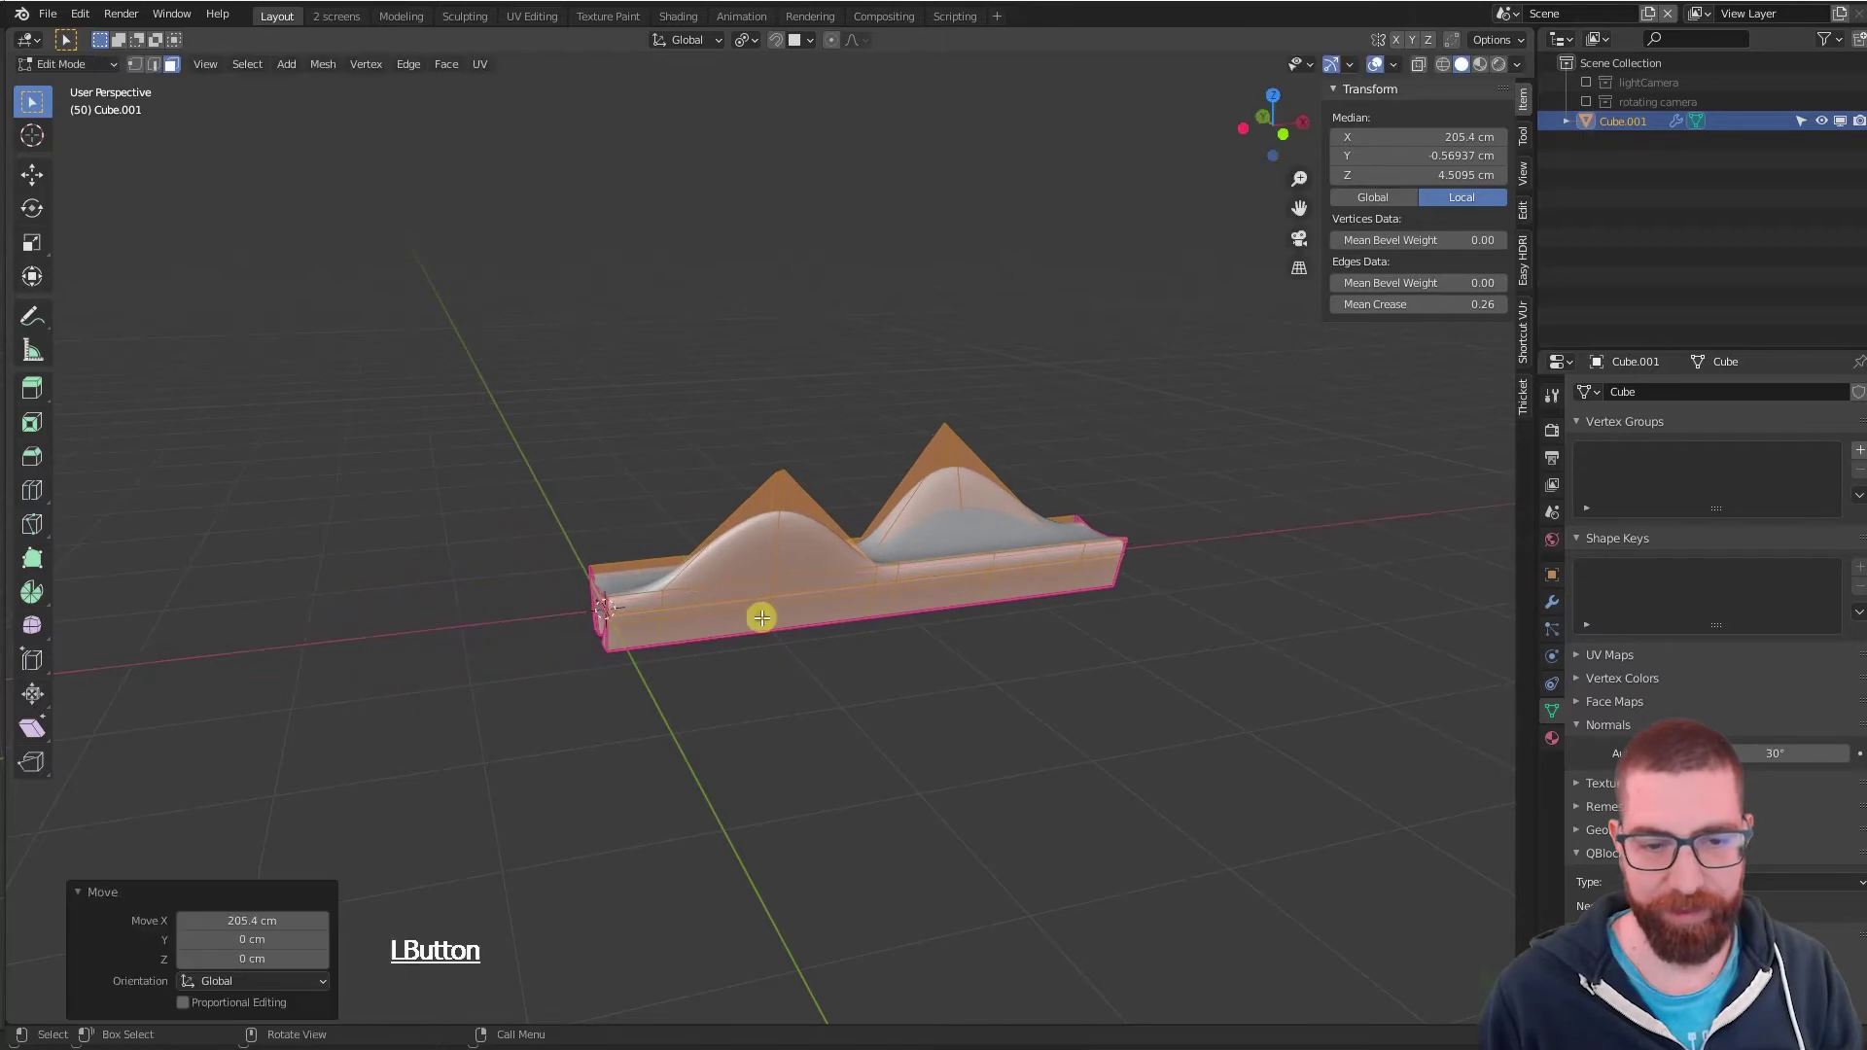
{"action": "left_click", "coordinate": [254, 921]}
{"action": "type", "text": "210"}
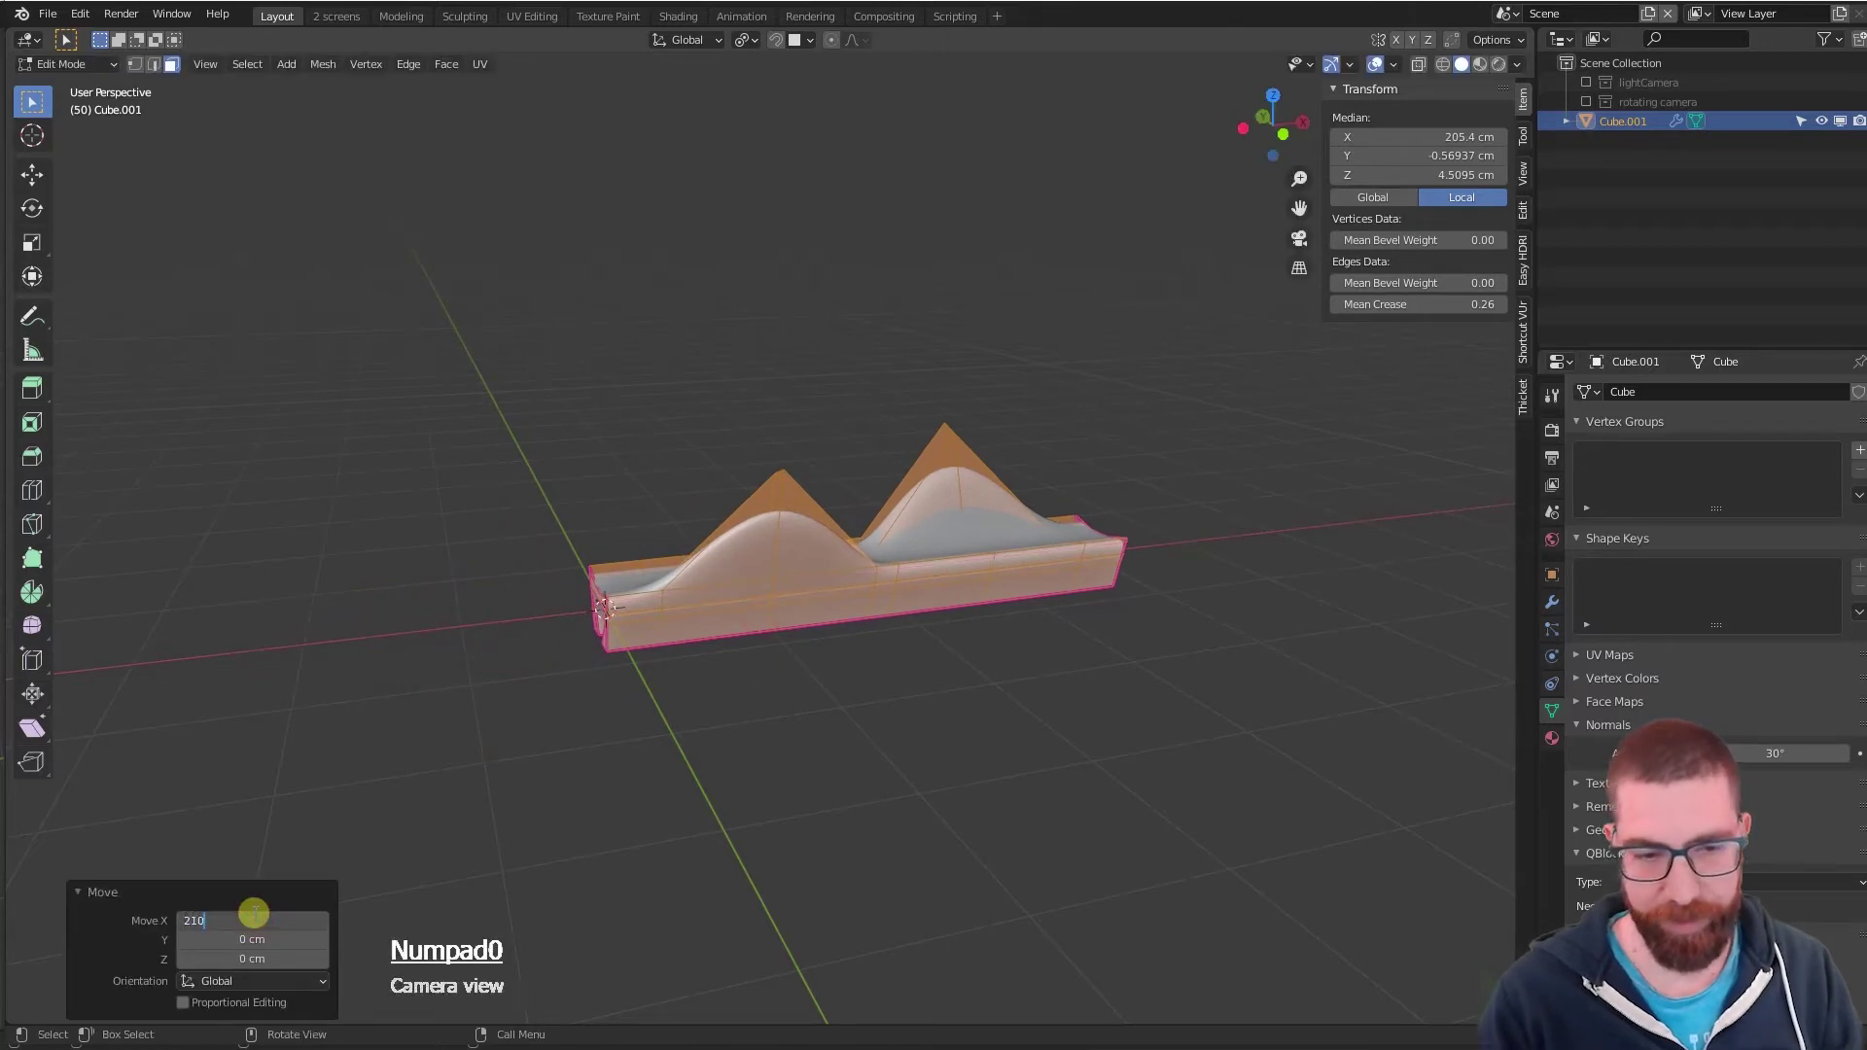
{"action": "key", "text": "Return"}
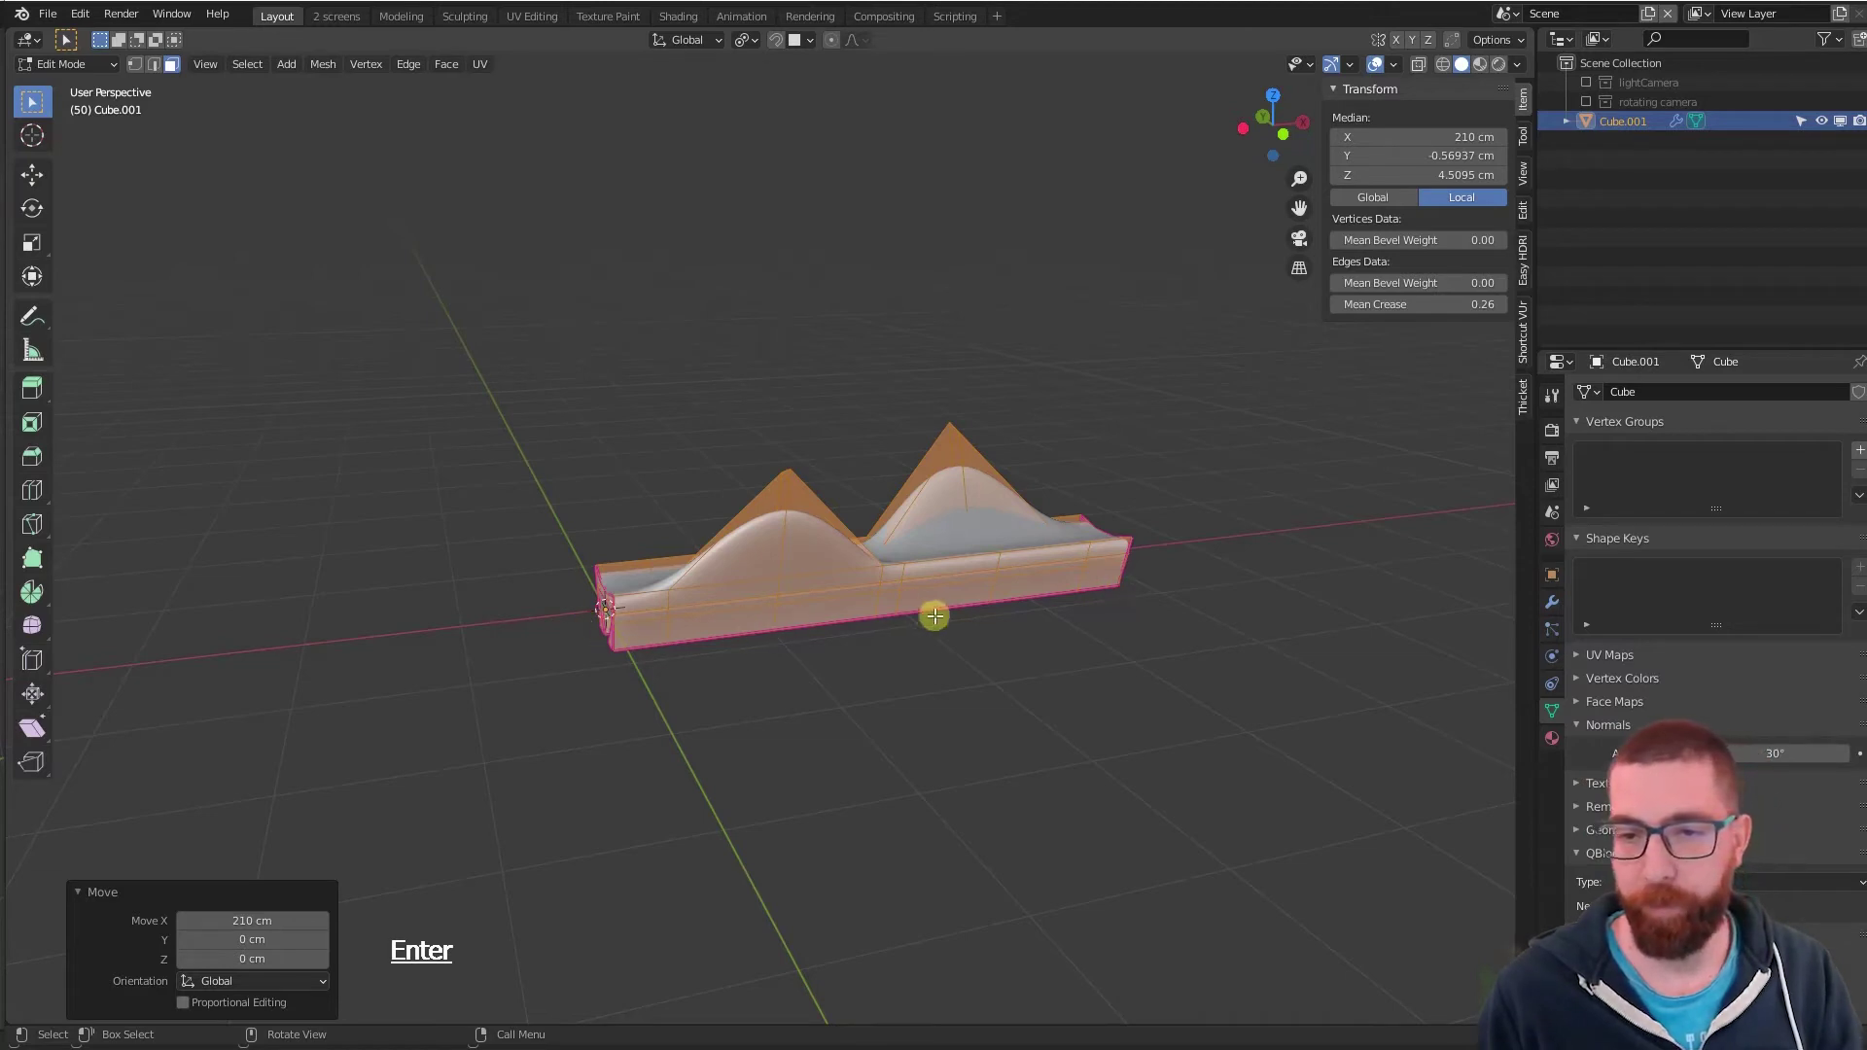
{"action": "scroll", "coordinate": [573, 623], "scroll_direction": "up", "scroll_amount": 5}
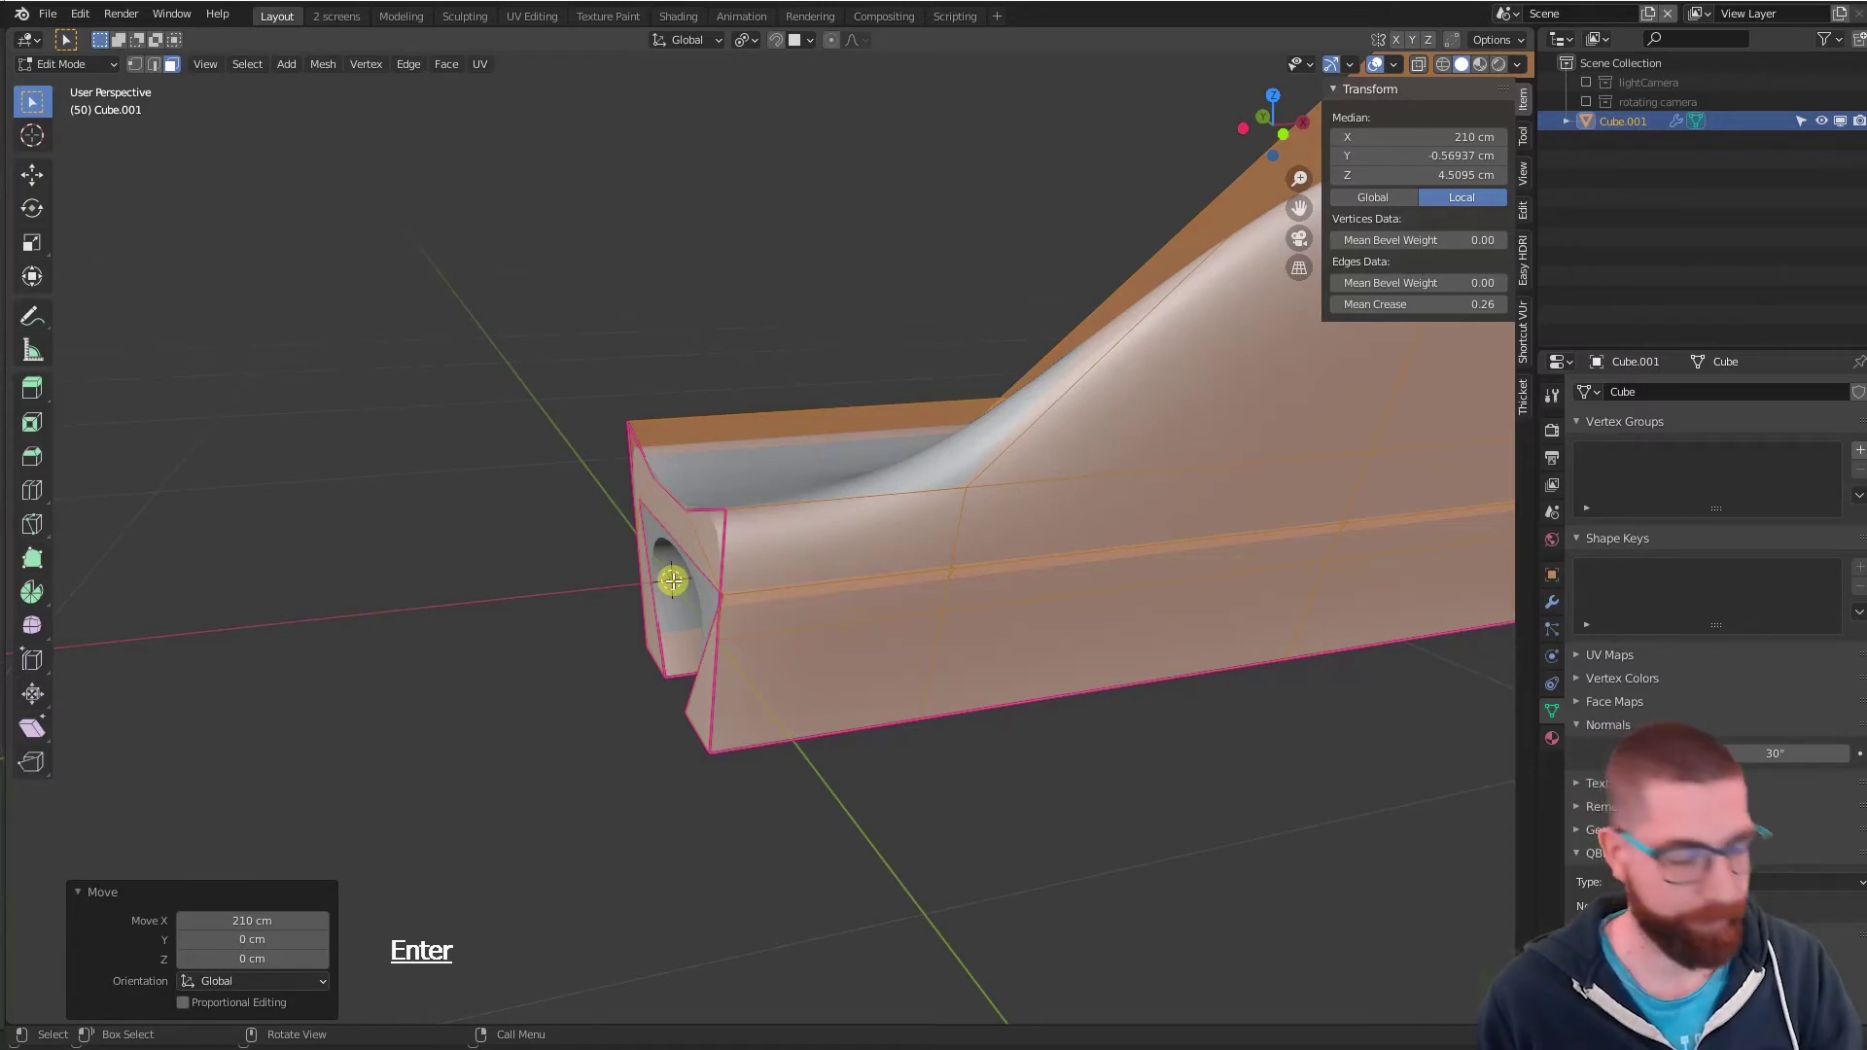
{"action": "scroll", "coordinate": [673, 581], "scroll_direction": "down", "scroll_amount": 1}
{"action": "key", "text": "Tab"}
{"action": "scroll", "coordinate": [685, 604], "scroll_direction": "down", "scroll_amount": 3}
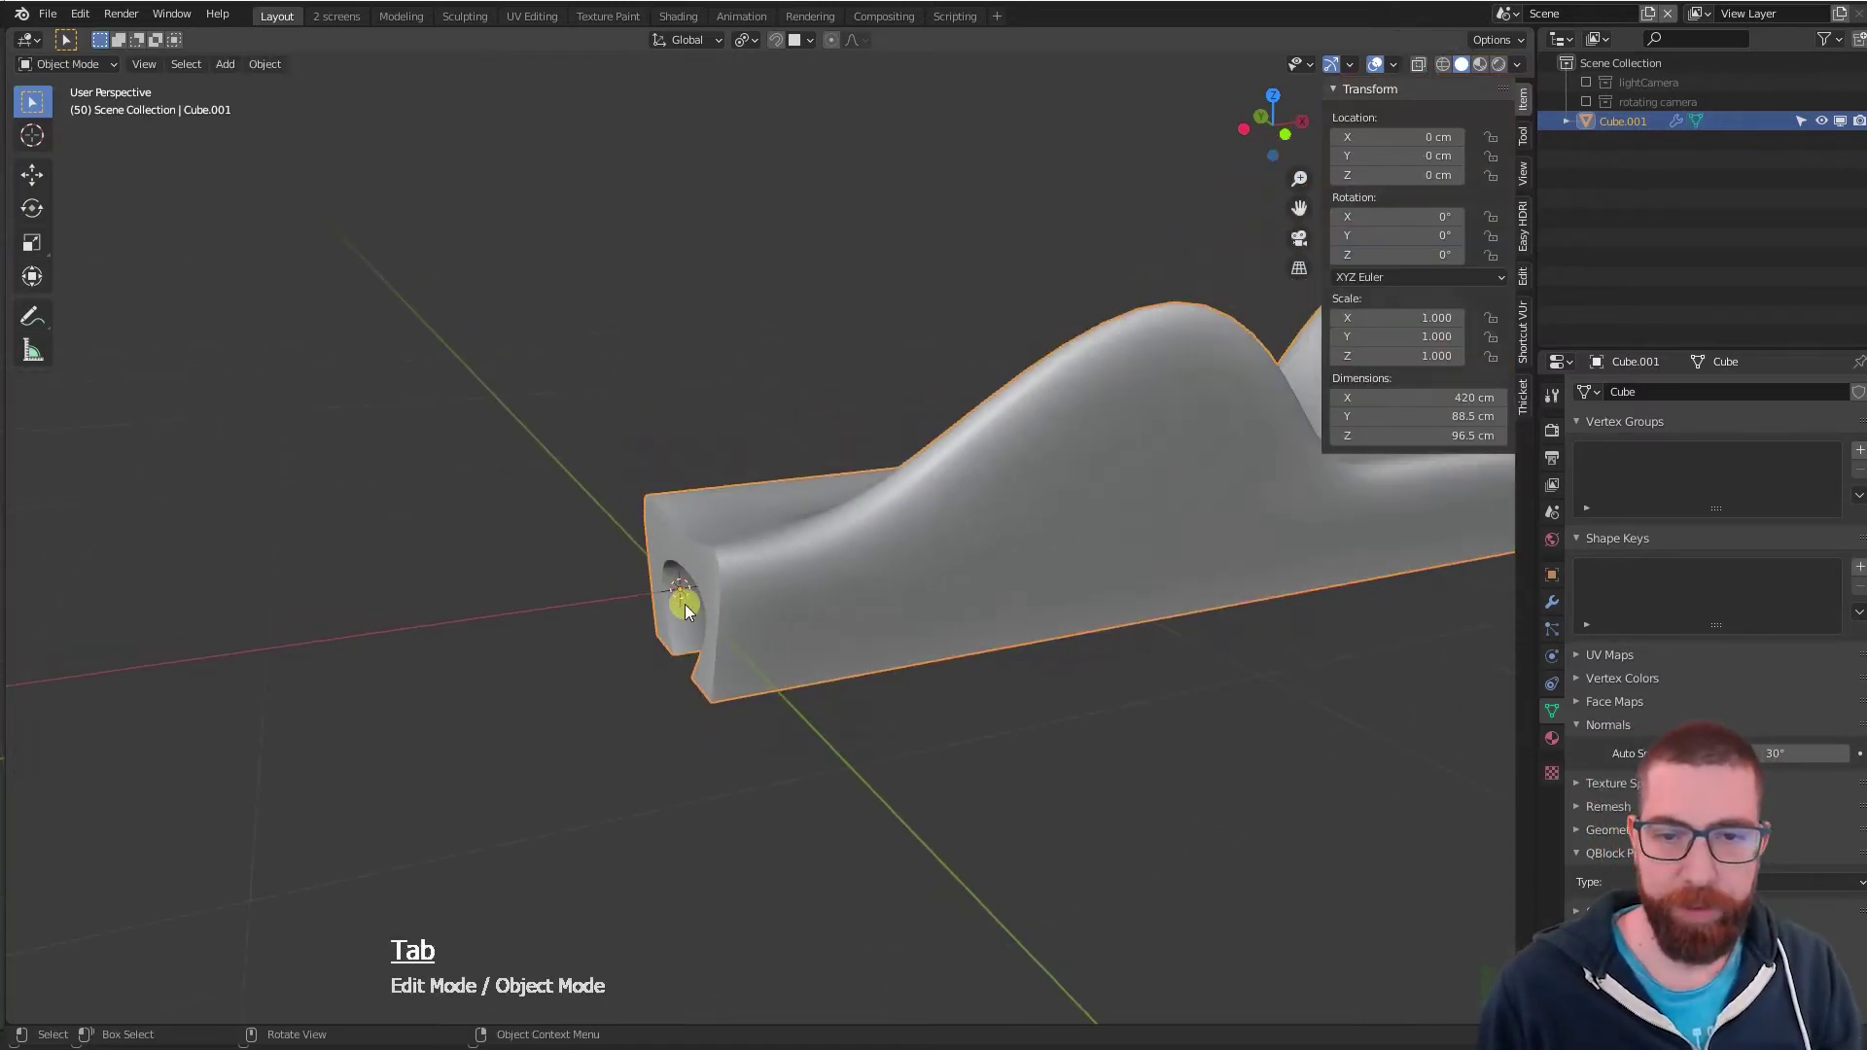
- Add a cube mesh at the world origin and set its X dimension to 5 cm to form a thin slab
{"action": "mouse_move", "coordinate": [685, 604]}
{"action": "middle_mouse_down"}
{"action": "mouse_move", "coordinate": [650, 590]}
{"action": "mouse_move", "coordinate": [922, 576]}
{"action": "mouse_move", "coordinate": [983, 552]}
{"action": "mouse_move", "coordinate": [937, 556]}
{"action": "middle_mouse_up"}
{"action": "mouse_move", "coordinate": [937, 556]}
{"action": "left_mouse_down"}
{"action": "mouse_move", "coordinate": [924, 628]}
{"action": "mouse_move", "coordinate": [863, 617]}
{"action": "mouse_move", "coordinate": [842, 578]}
{"action": "mouse_move", "coordinate": [722, 585]}
{"action": "left_mouse_up"}
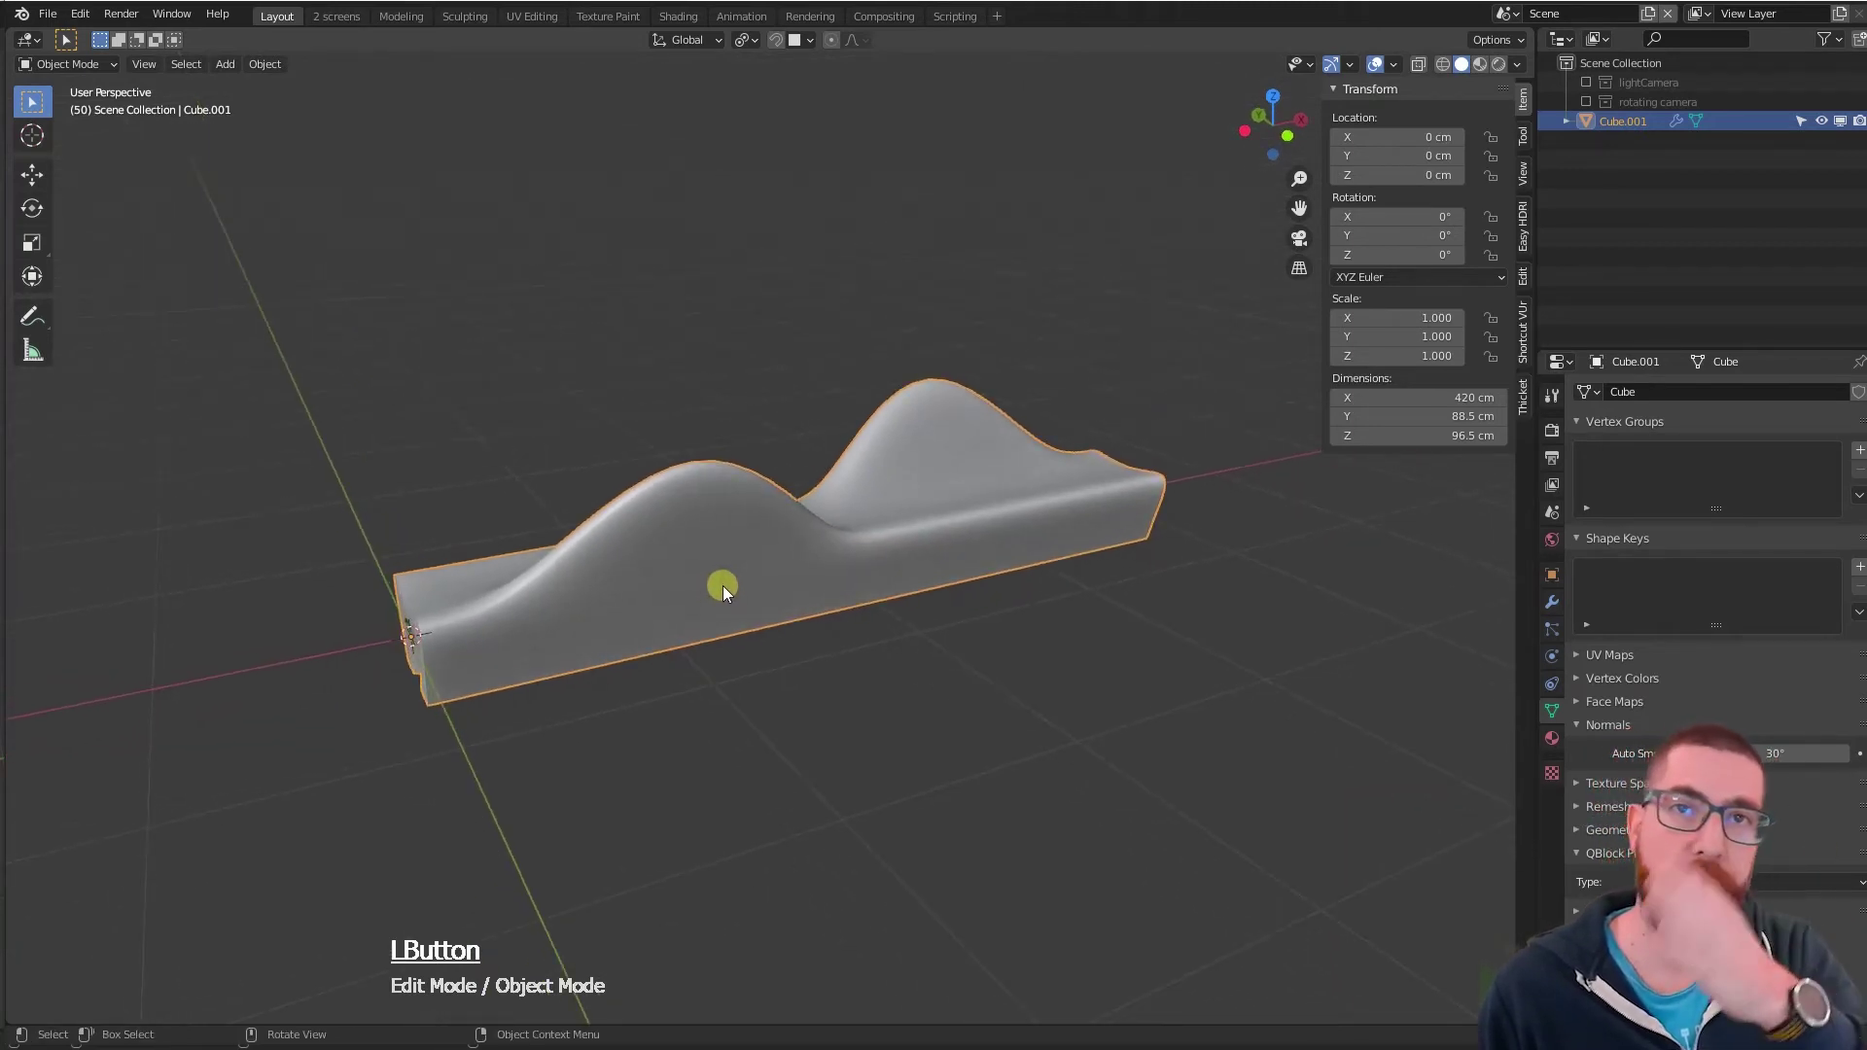
{"action": "left_click_drag", "start_coordinate": [722, 586], "coordinate": [593, 593]}
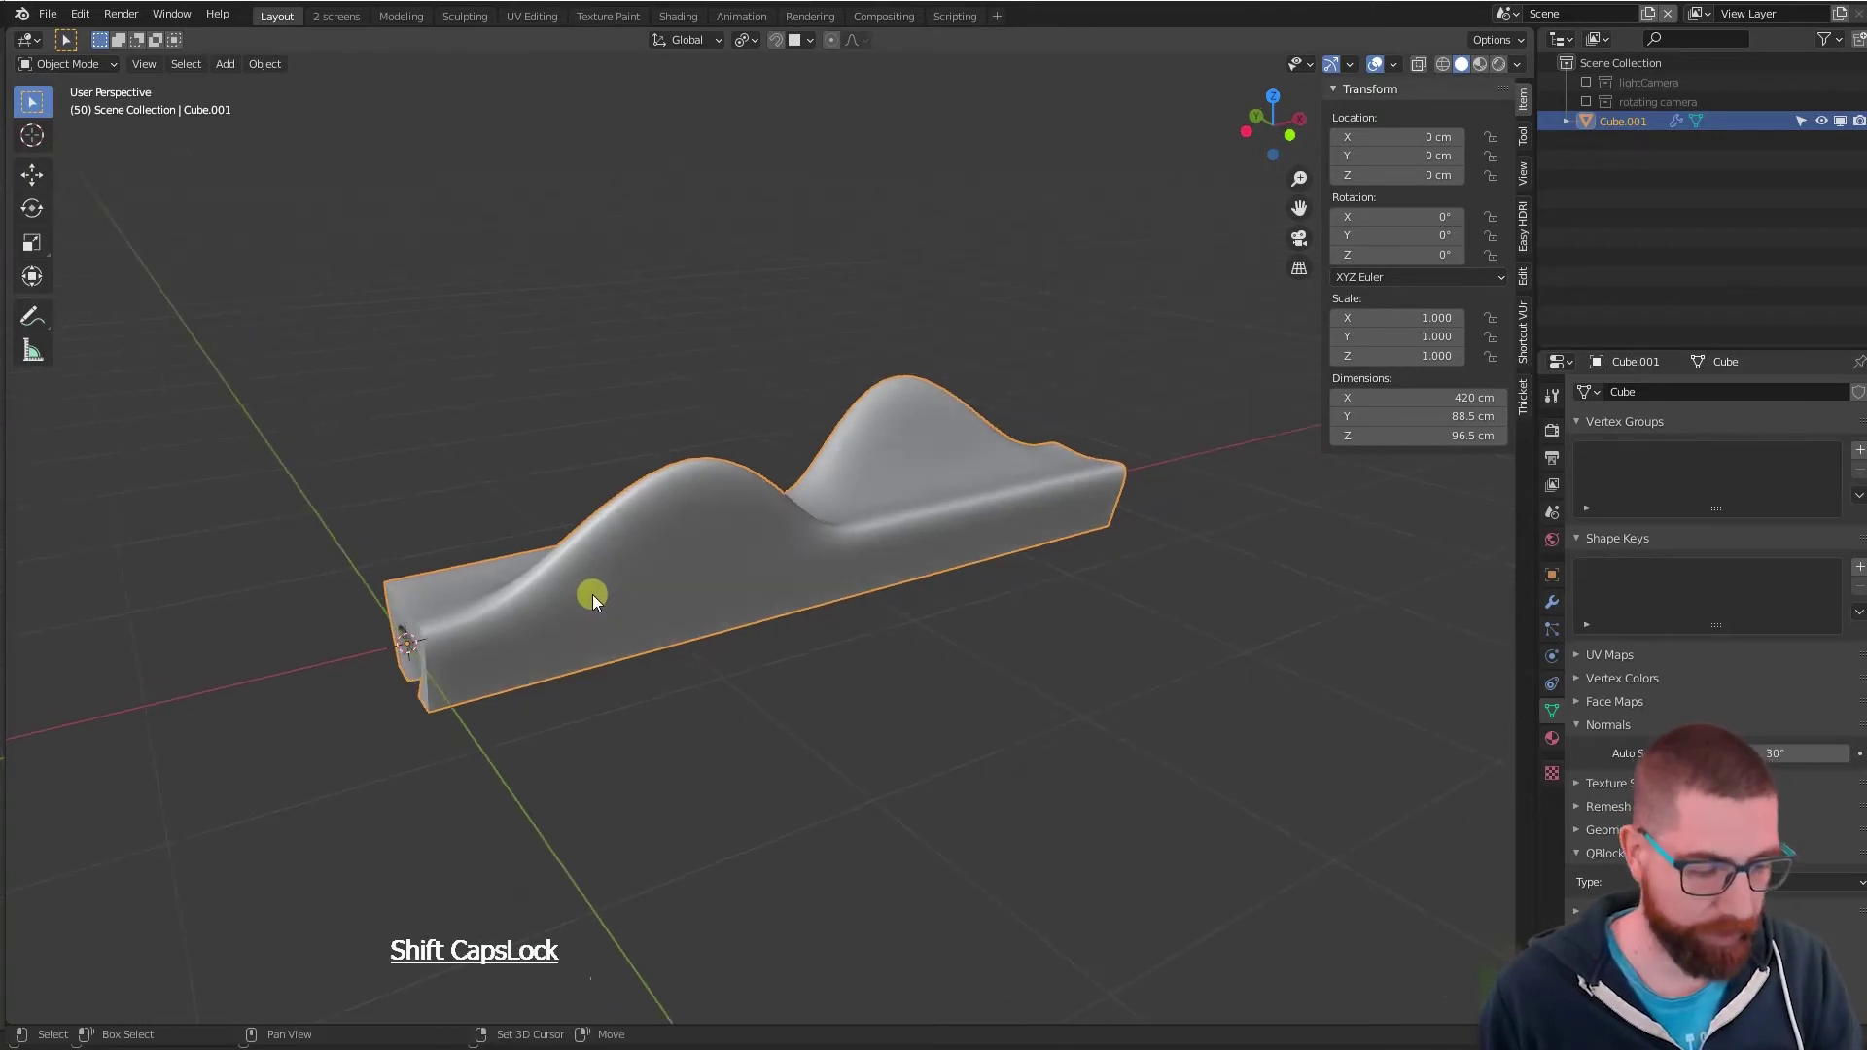
{"action": "key", "text": "shift+a"}
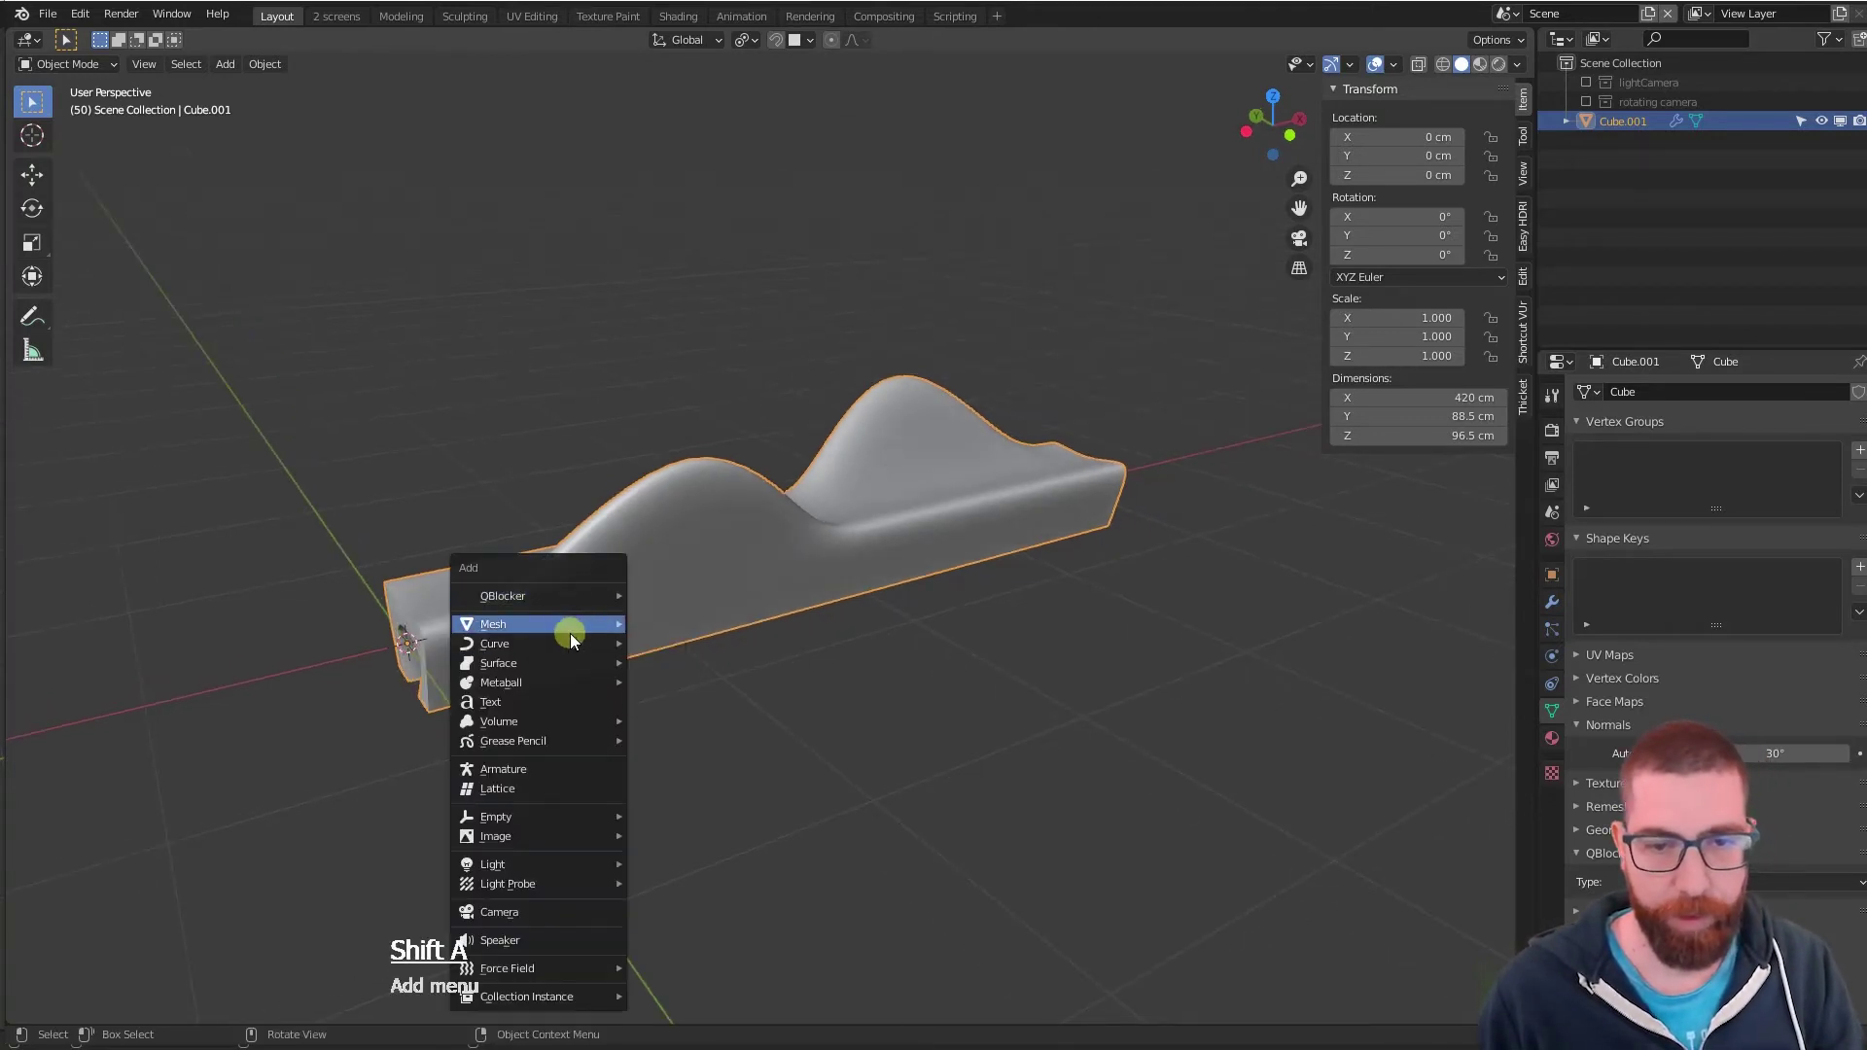
{"action": "mouse_move", "coordinate": [563, 627]}
{"action": "left_click", "coordinate": [723, 667]}
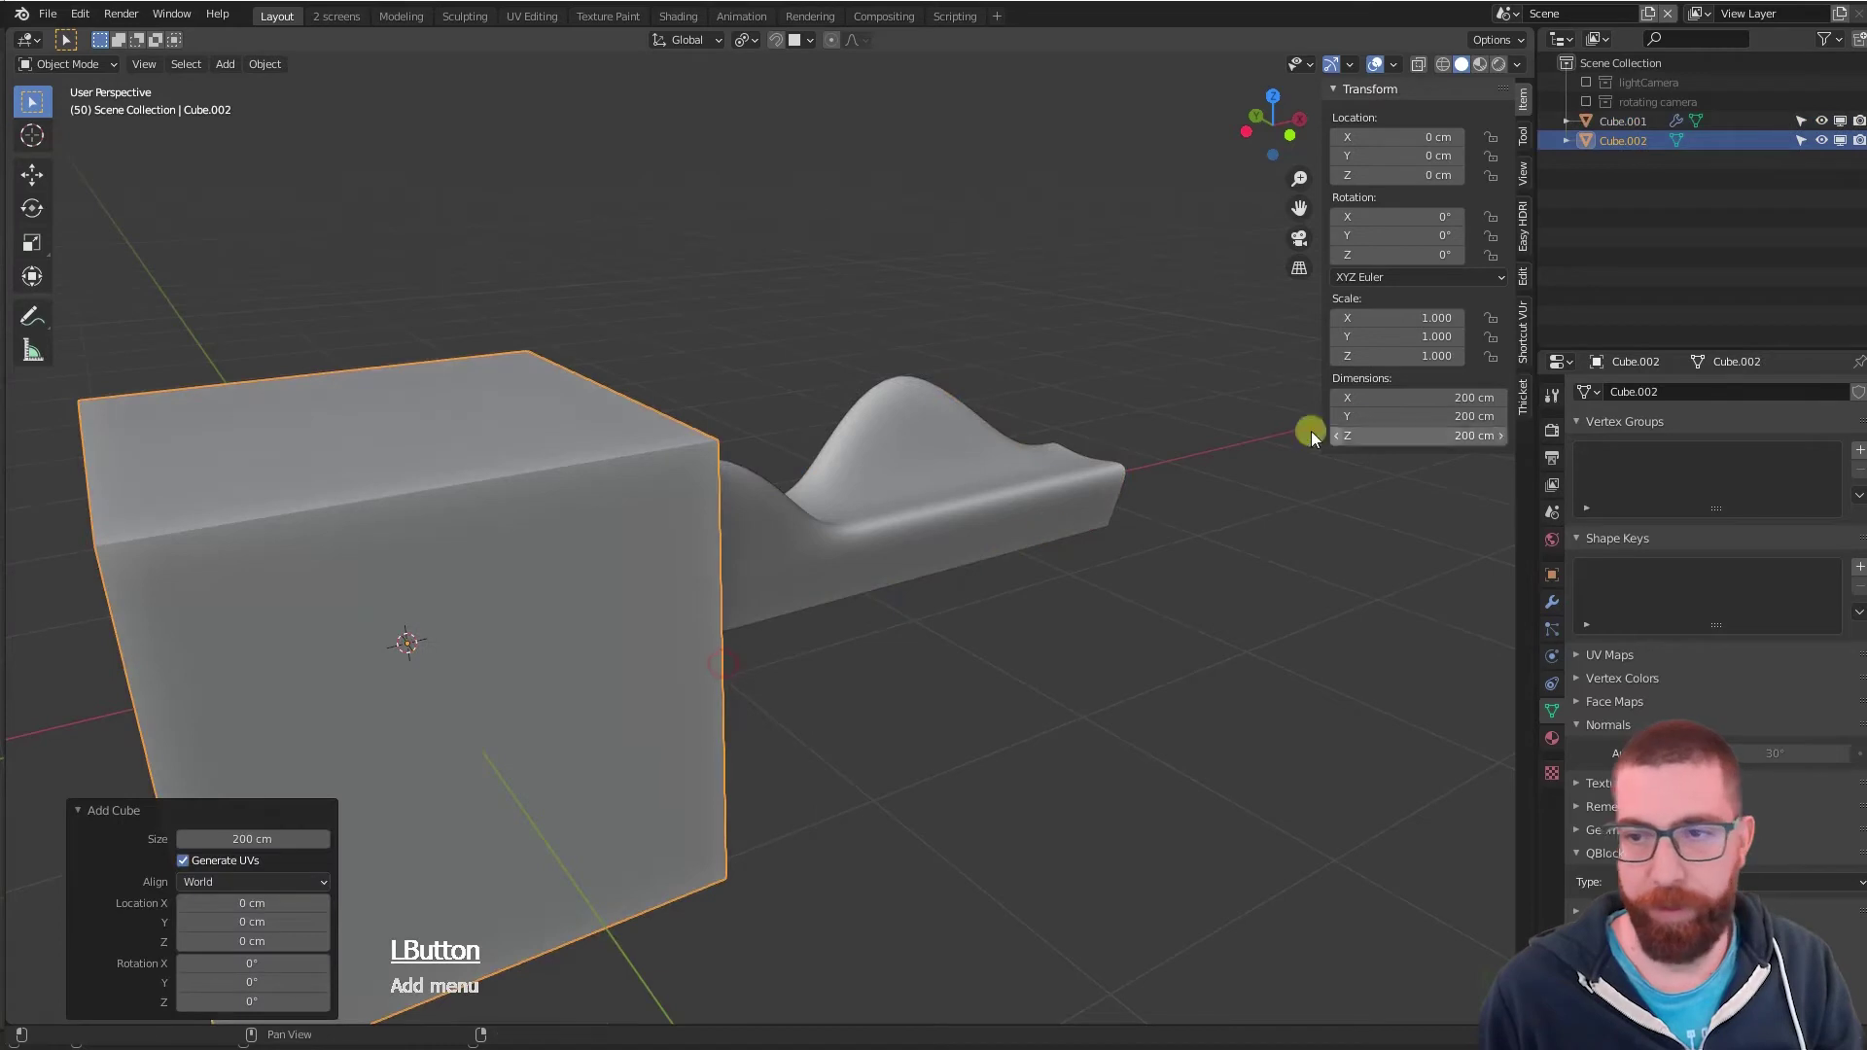
{"action": "left_click", "coordinate": [1454, 398]}
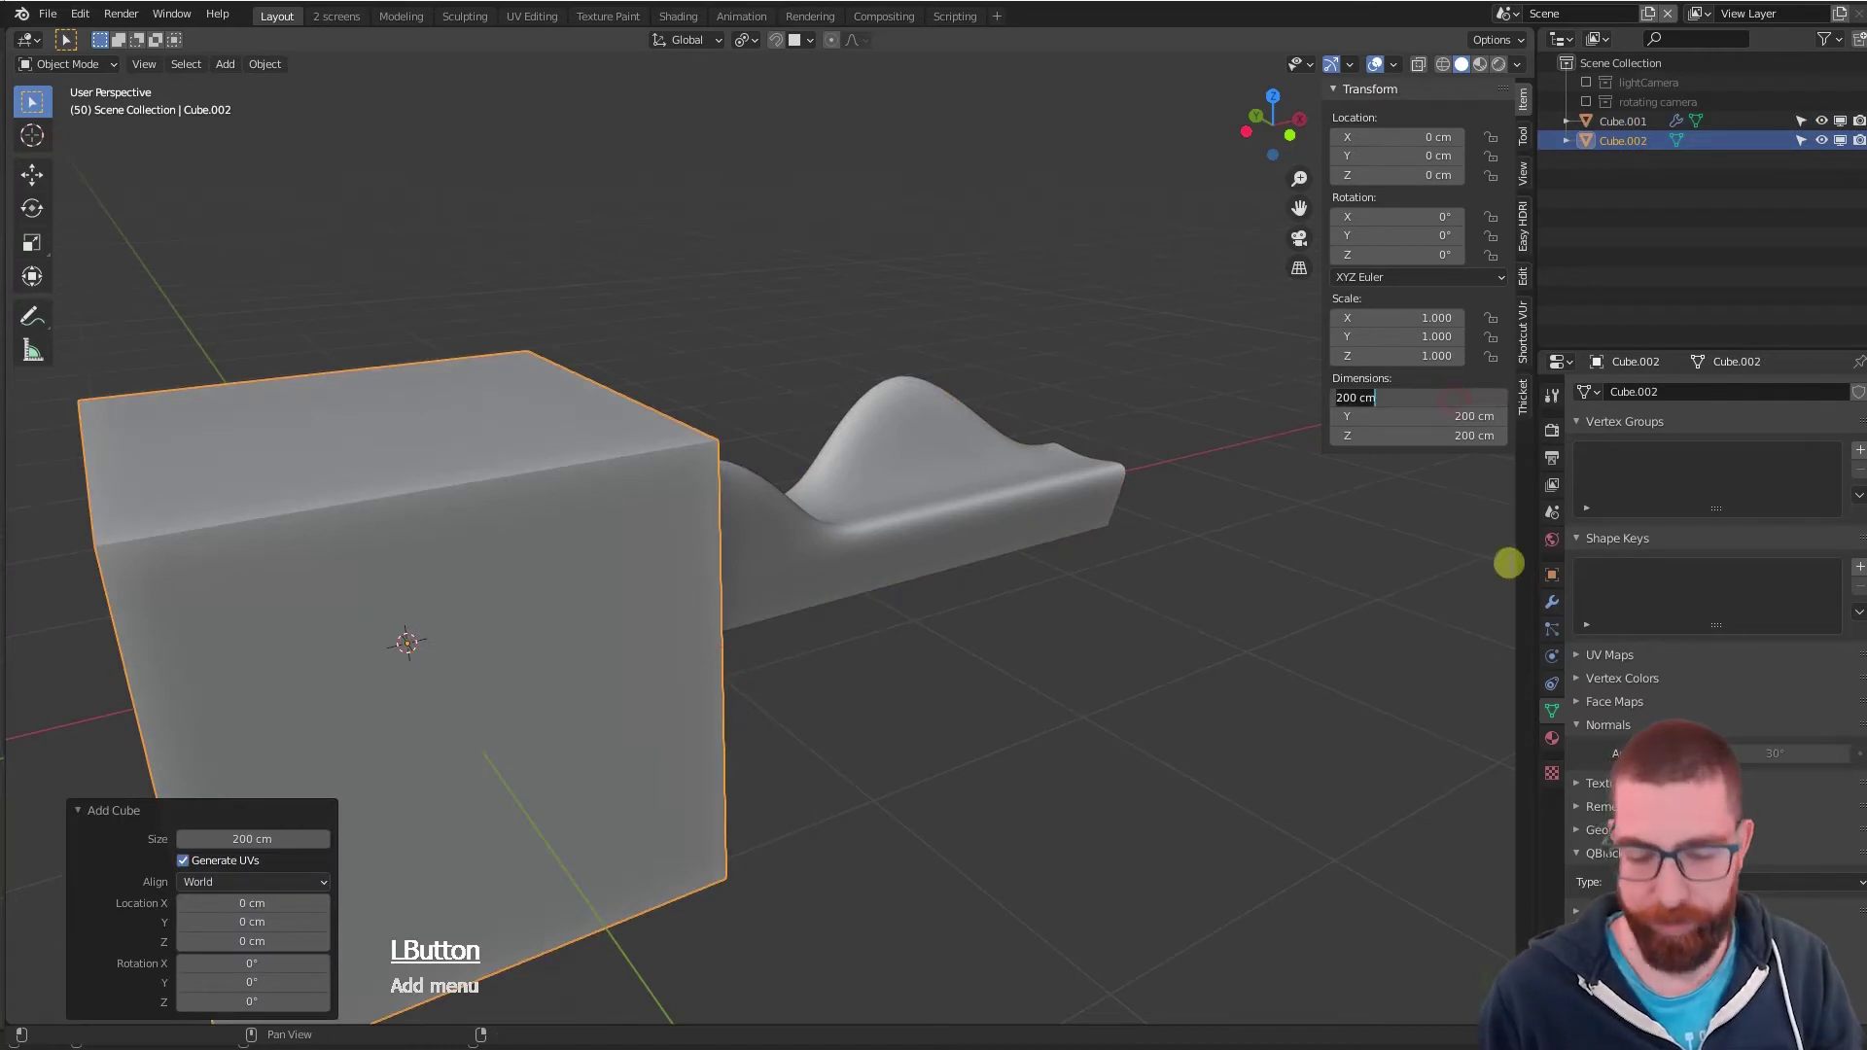
{"action": "type", "text": "5"}
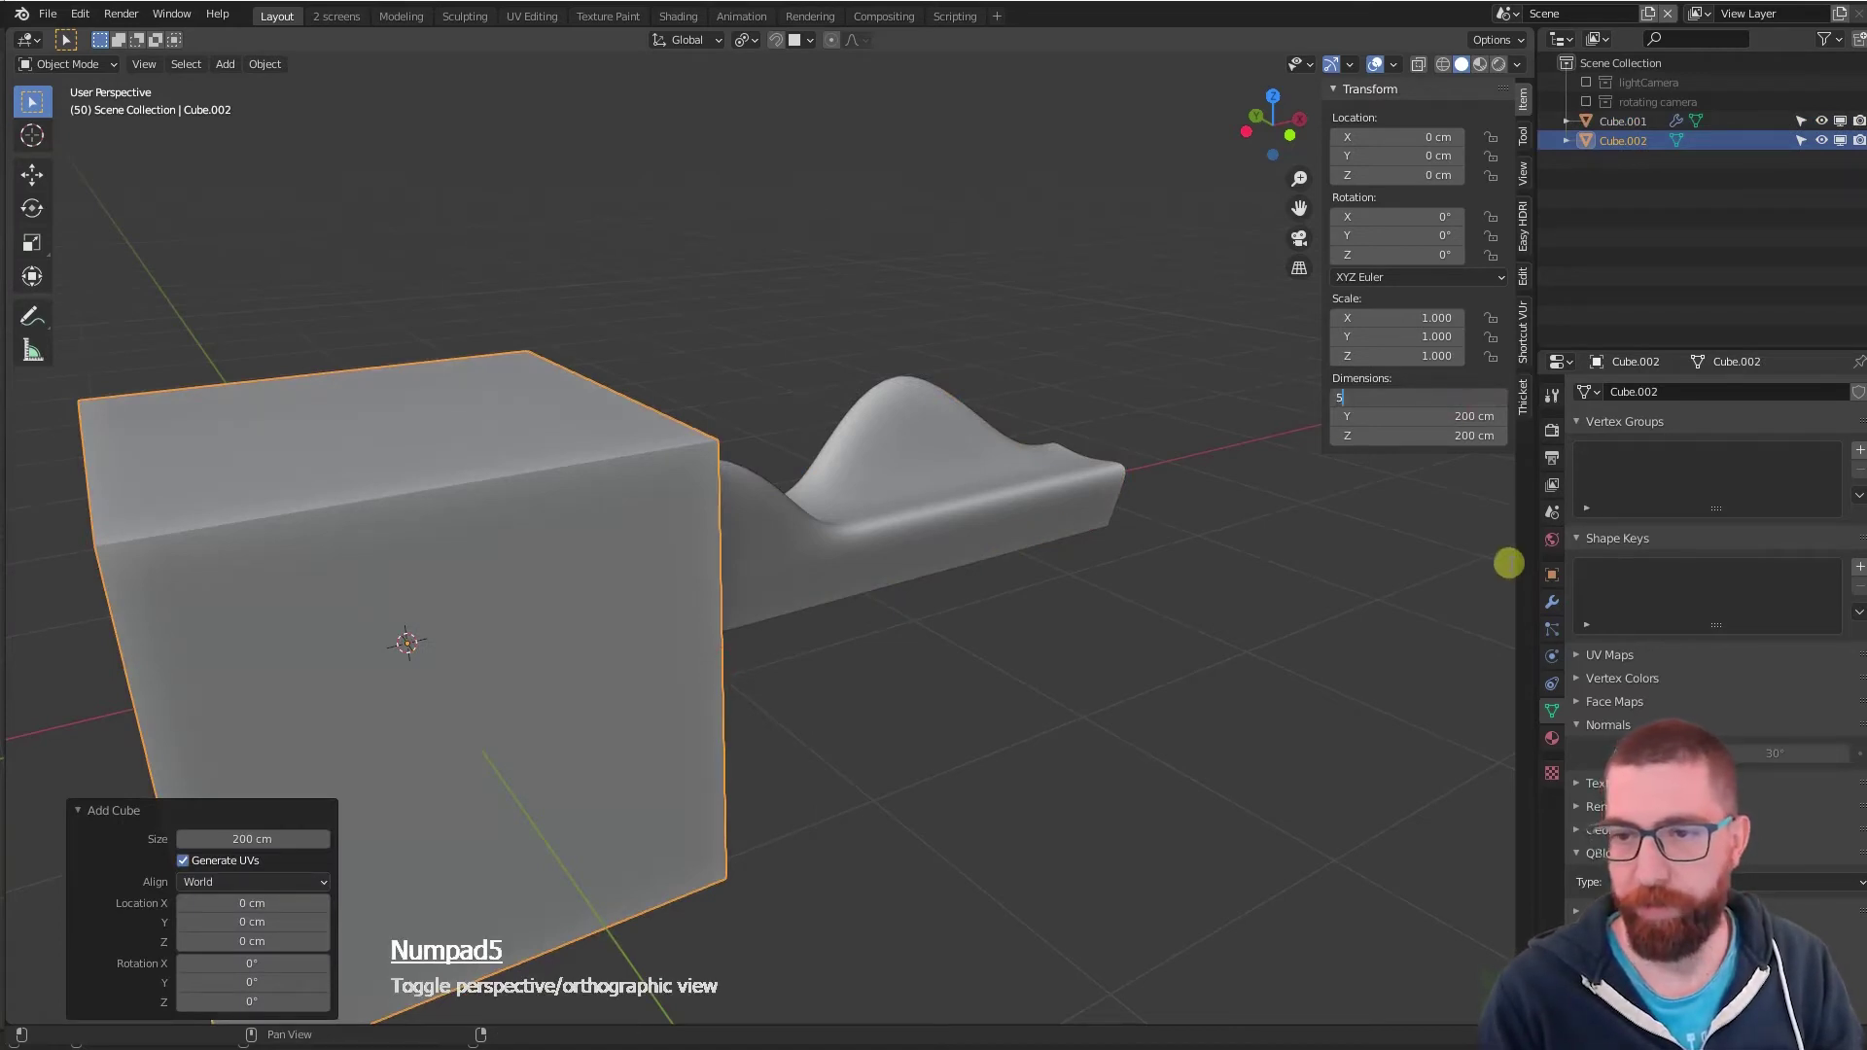
{"action": "key", "text": "Return"}
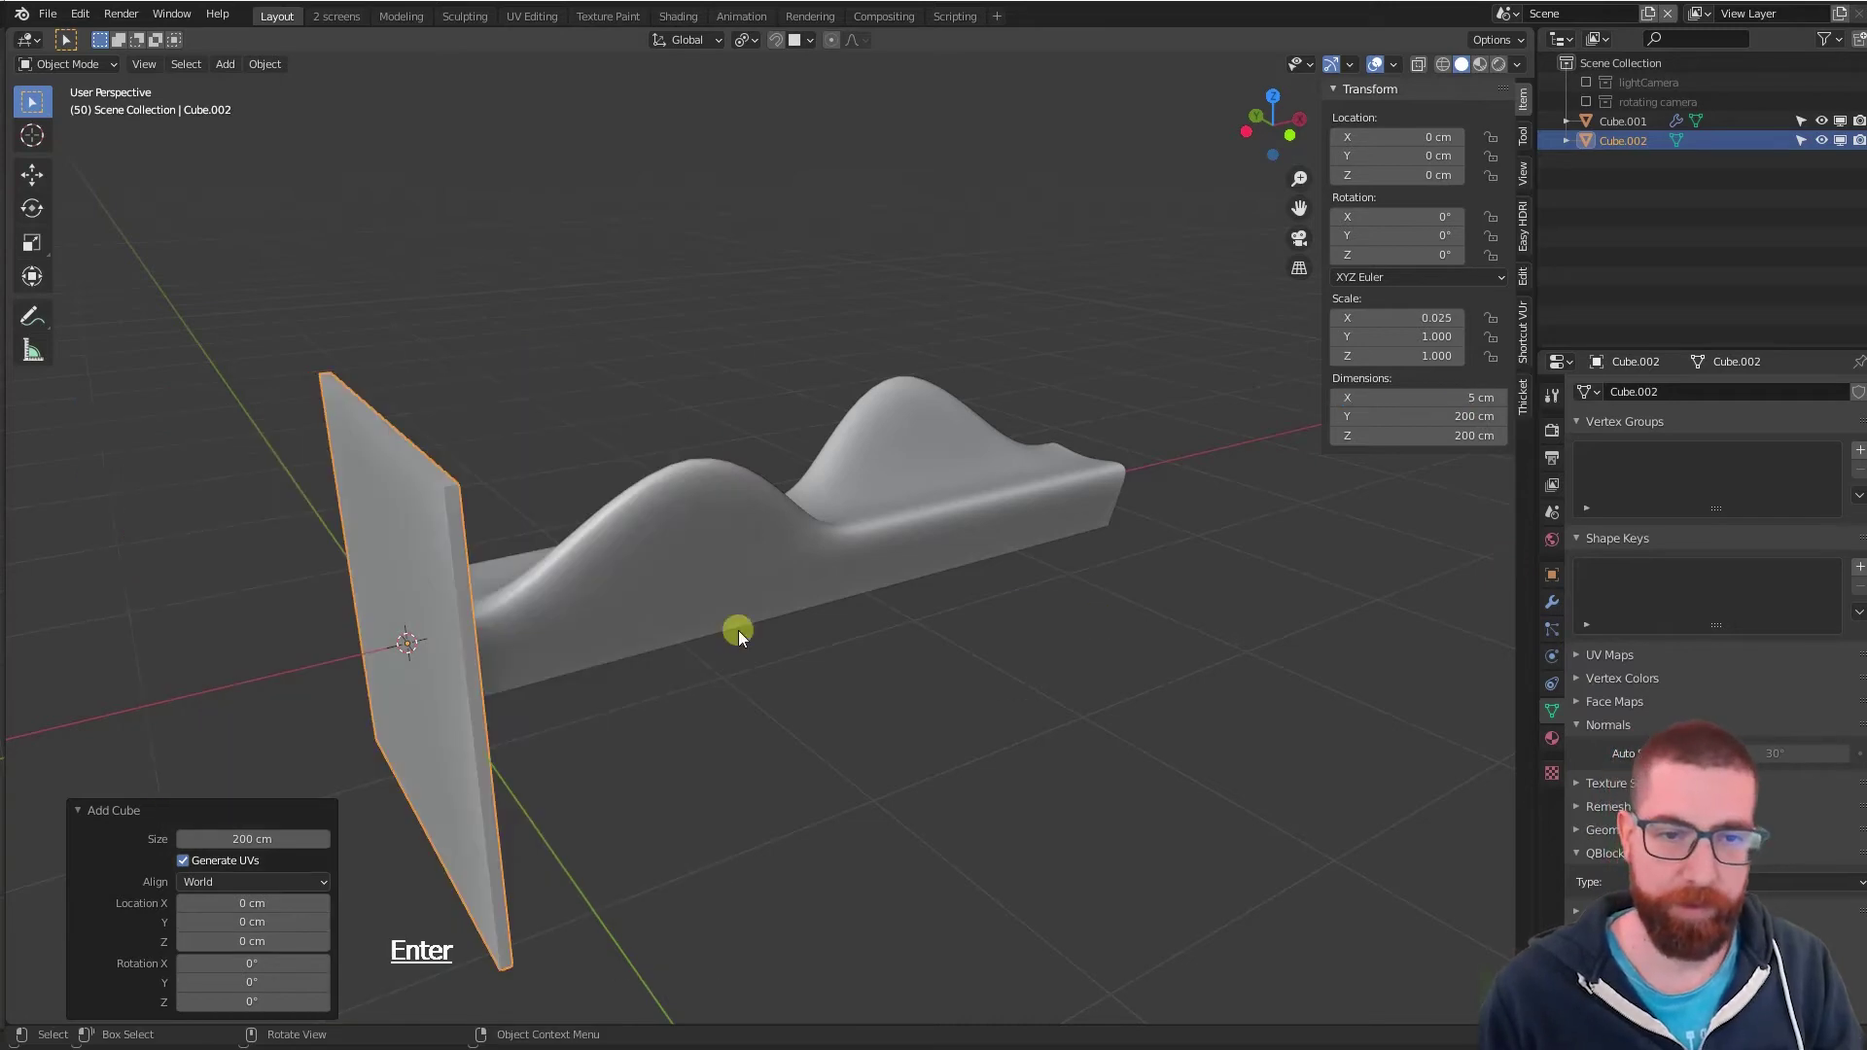
- Apply all transforms to the thin slab at the bench's end
{"action": "middle_click_drag", "start_coordinate": [738, 631], "coordinate": [516, 573]}
{"action": "left_click", "coordinate": [406, 510]}
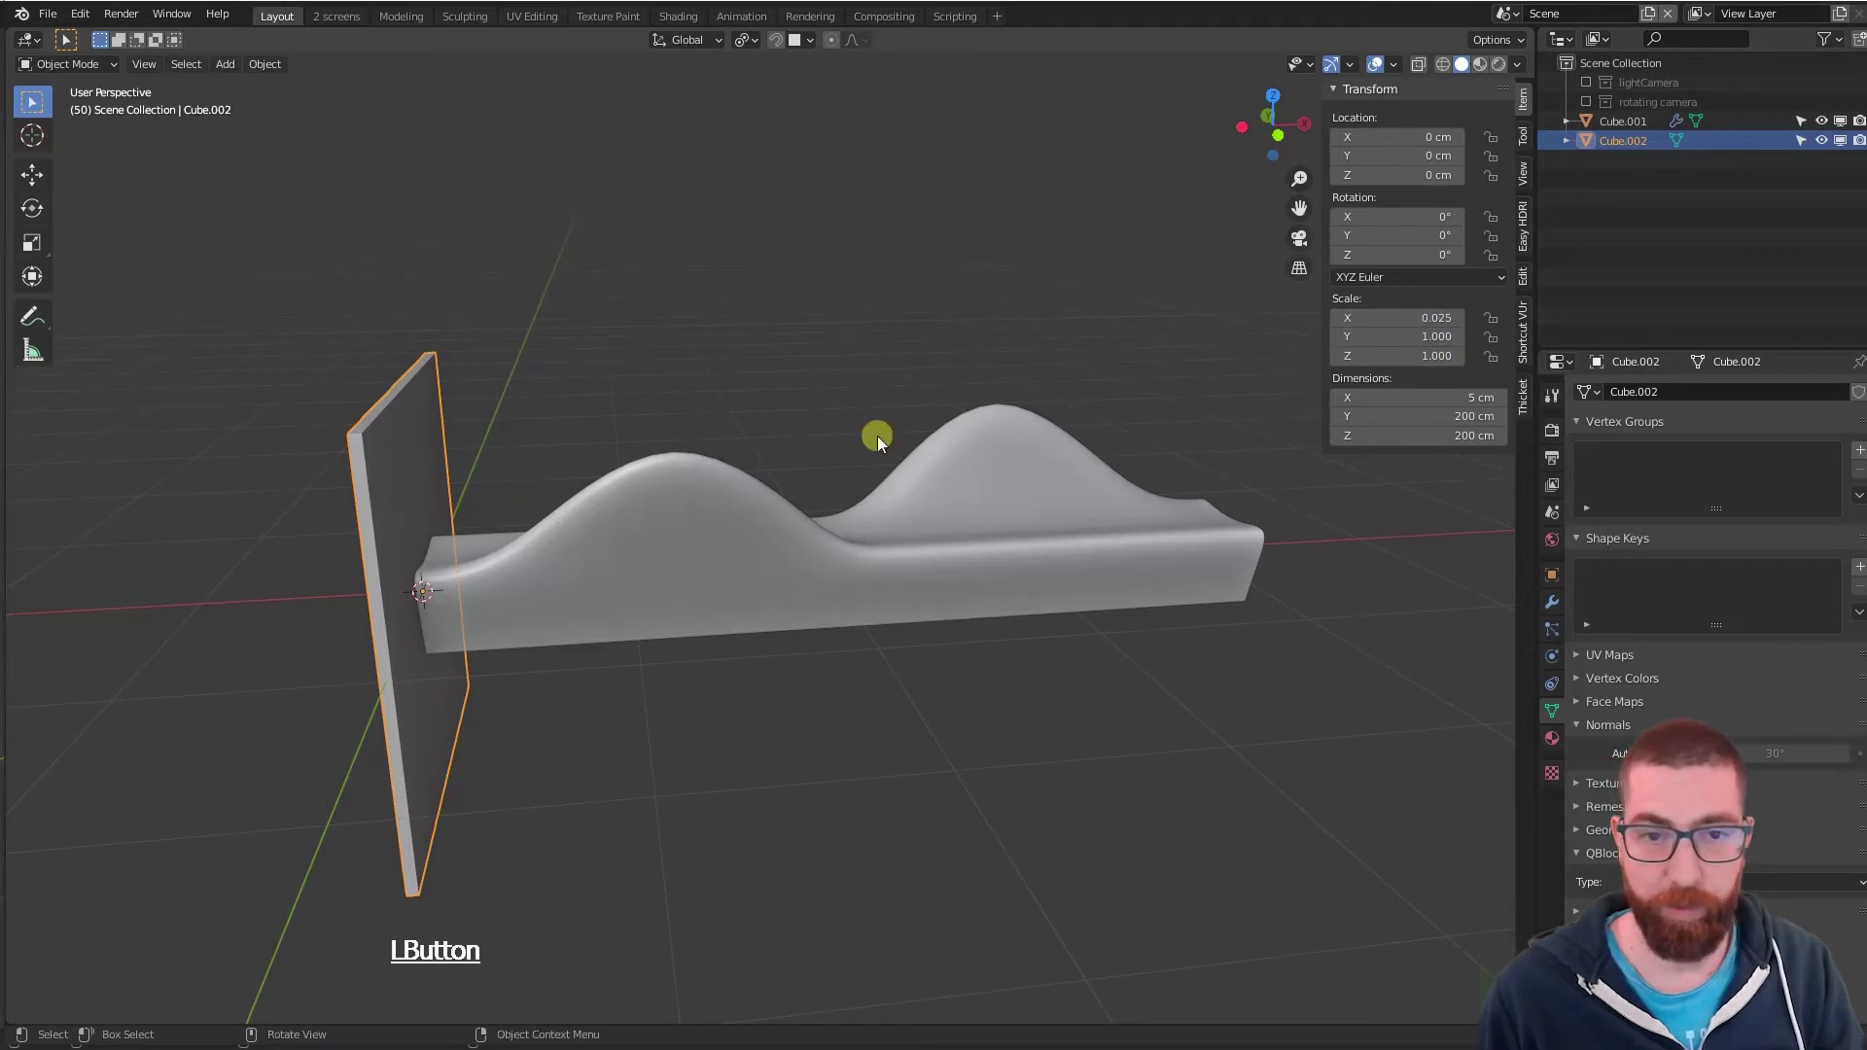
{"action": "key", "text": "ctrl+a"}
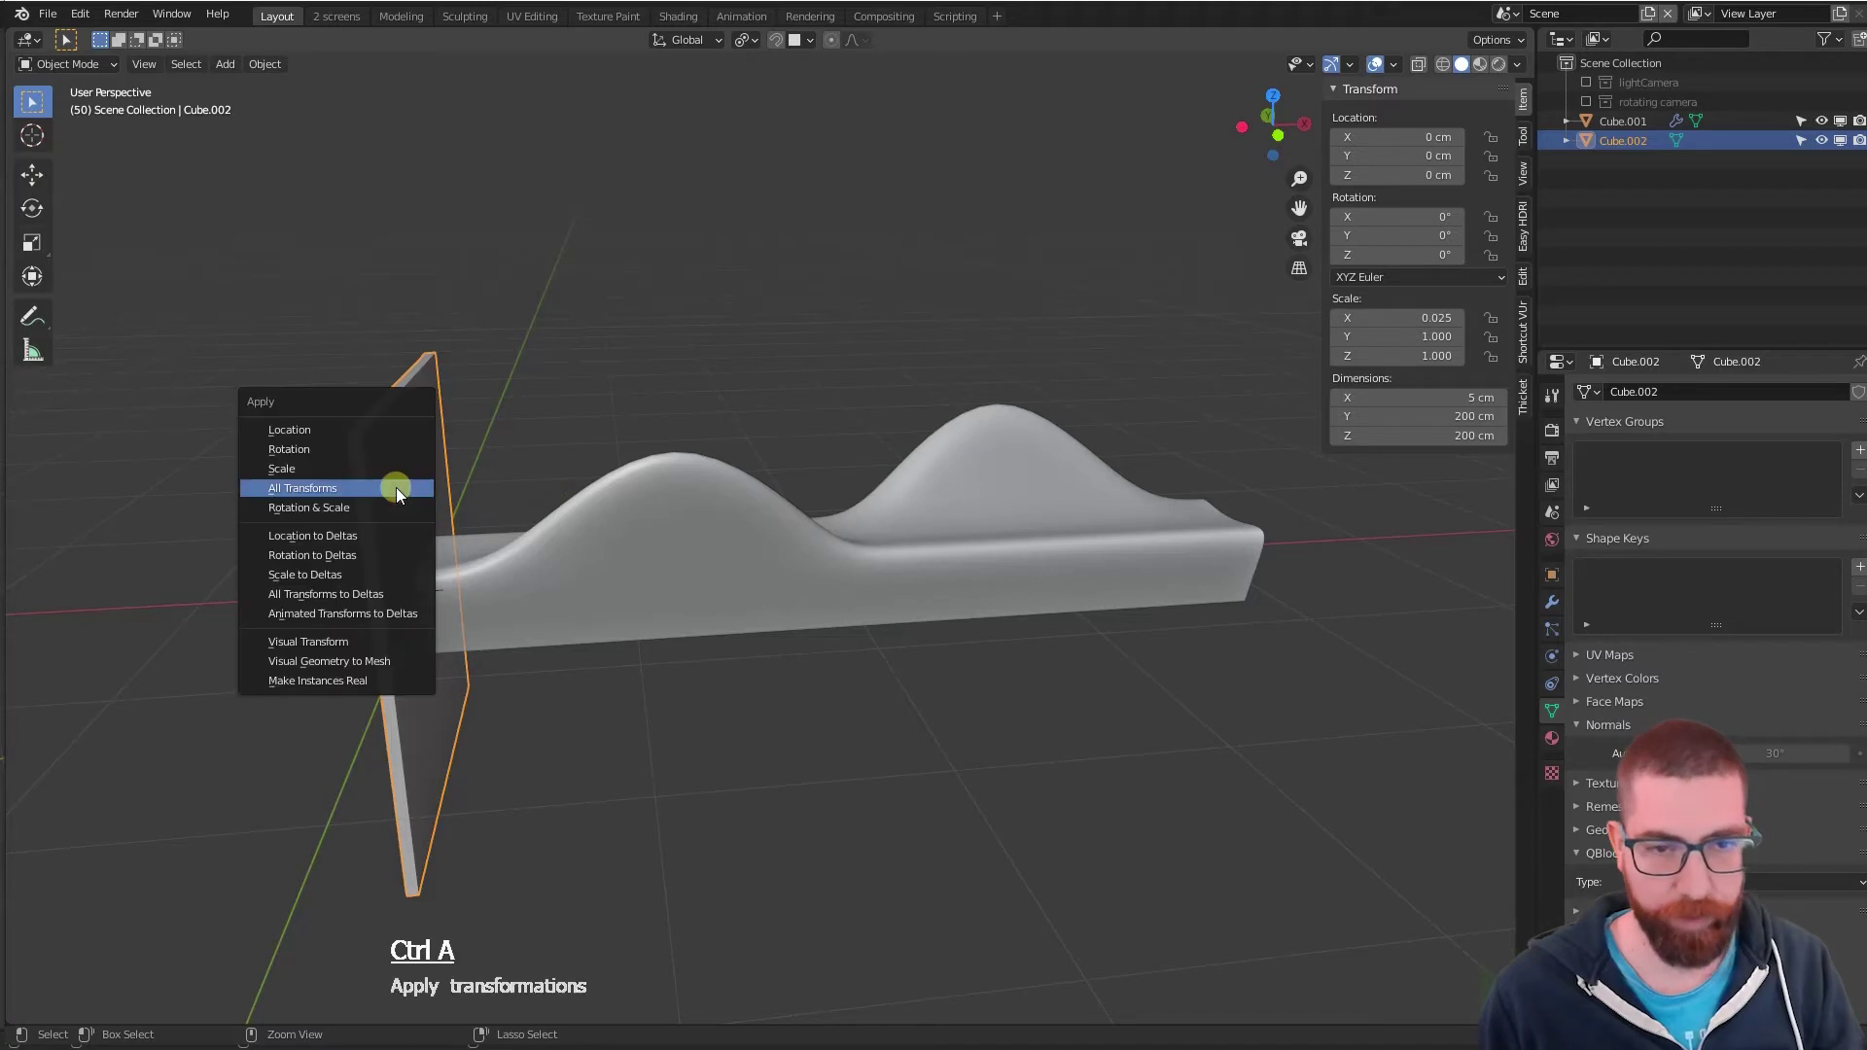
{"action": "left_click", "coordinate": [395, 487]}
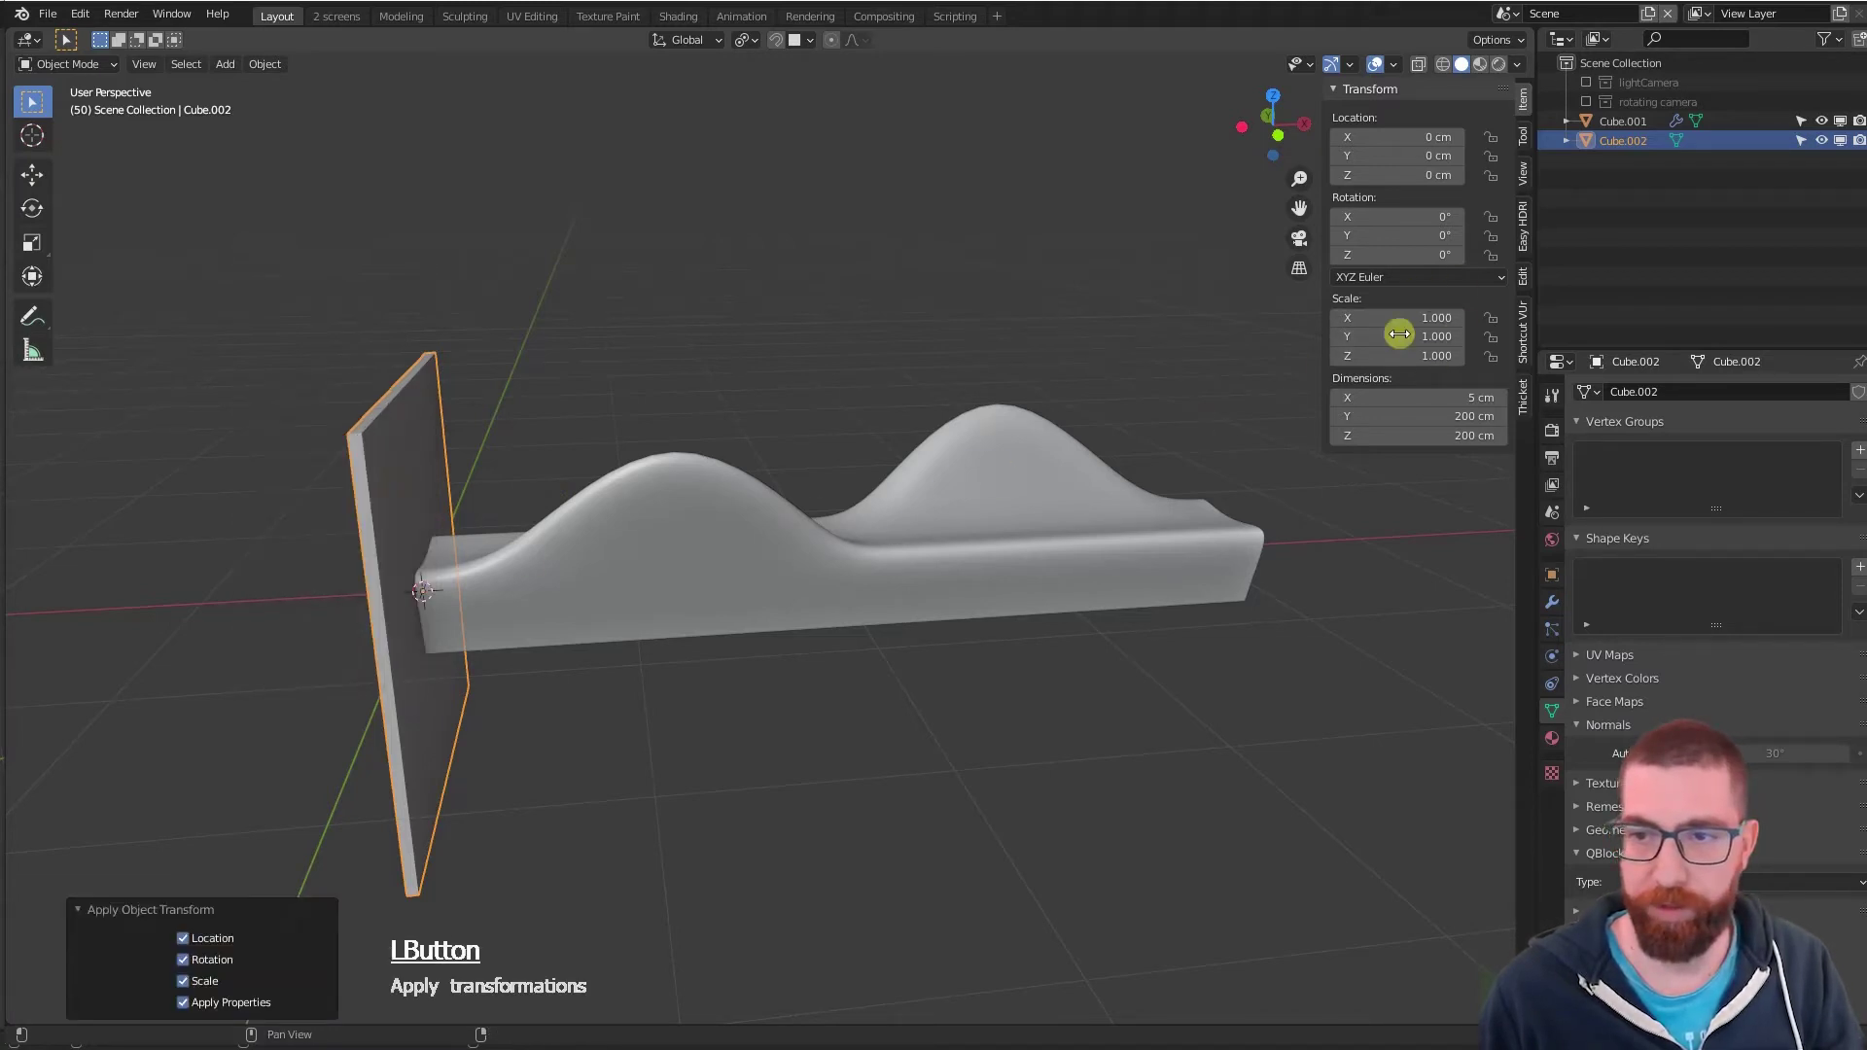
- Add an Array modifier to the thin slab at the bench's end and raise its fixed count to 7
{"action": "middle_click_drag", "start_coordinate": [667, 575], "coordinate": [696, 582]}
{"action": "left_click", "coordinate": [400, 497]}
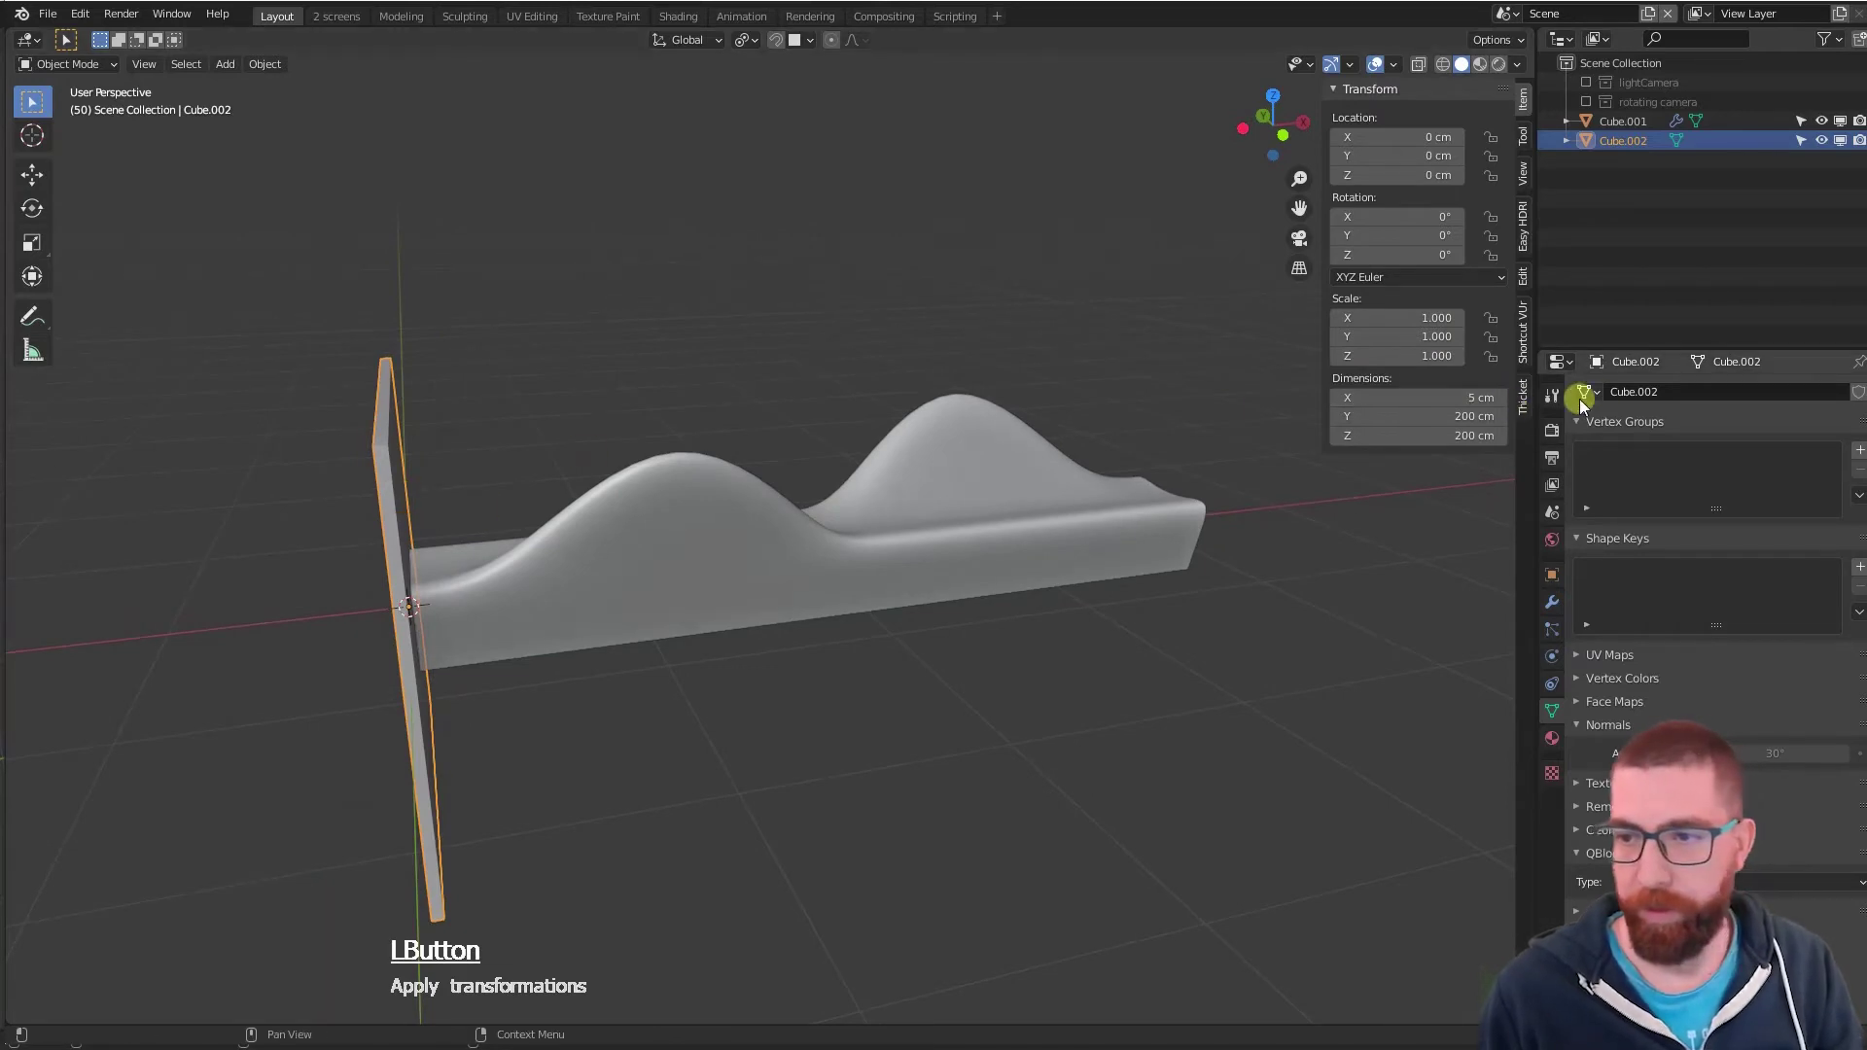
{"action": "left_click", "coordinate": [1553, 600]}
{"action": "left_click", "coordinate": [1640, 392]}
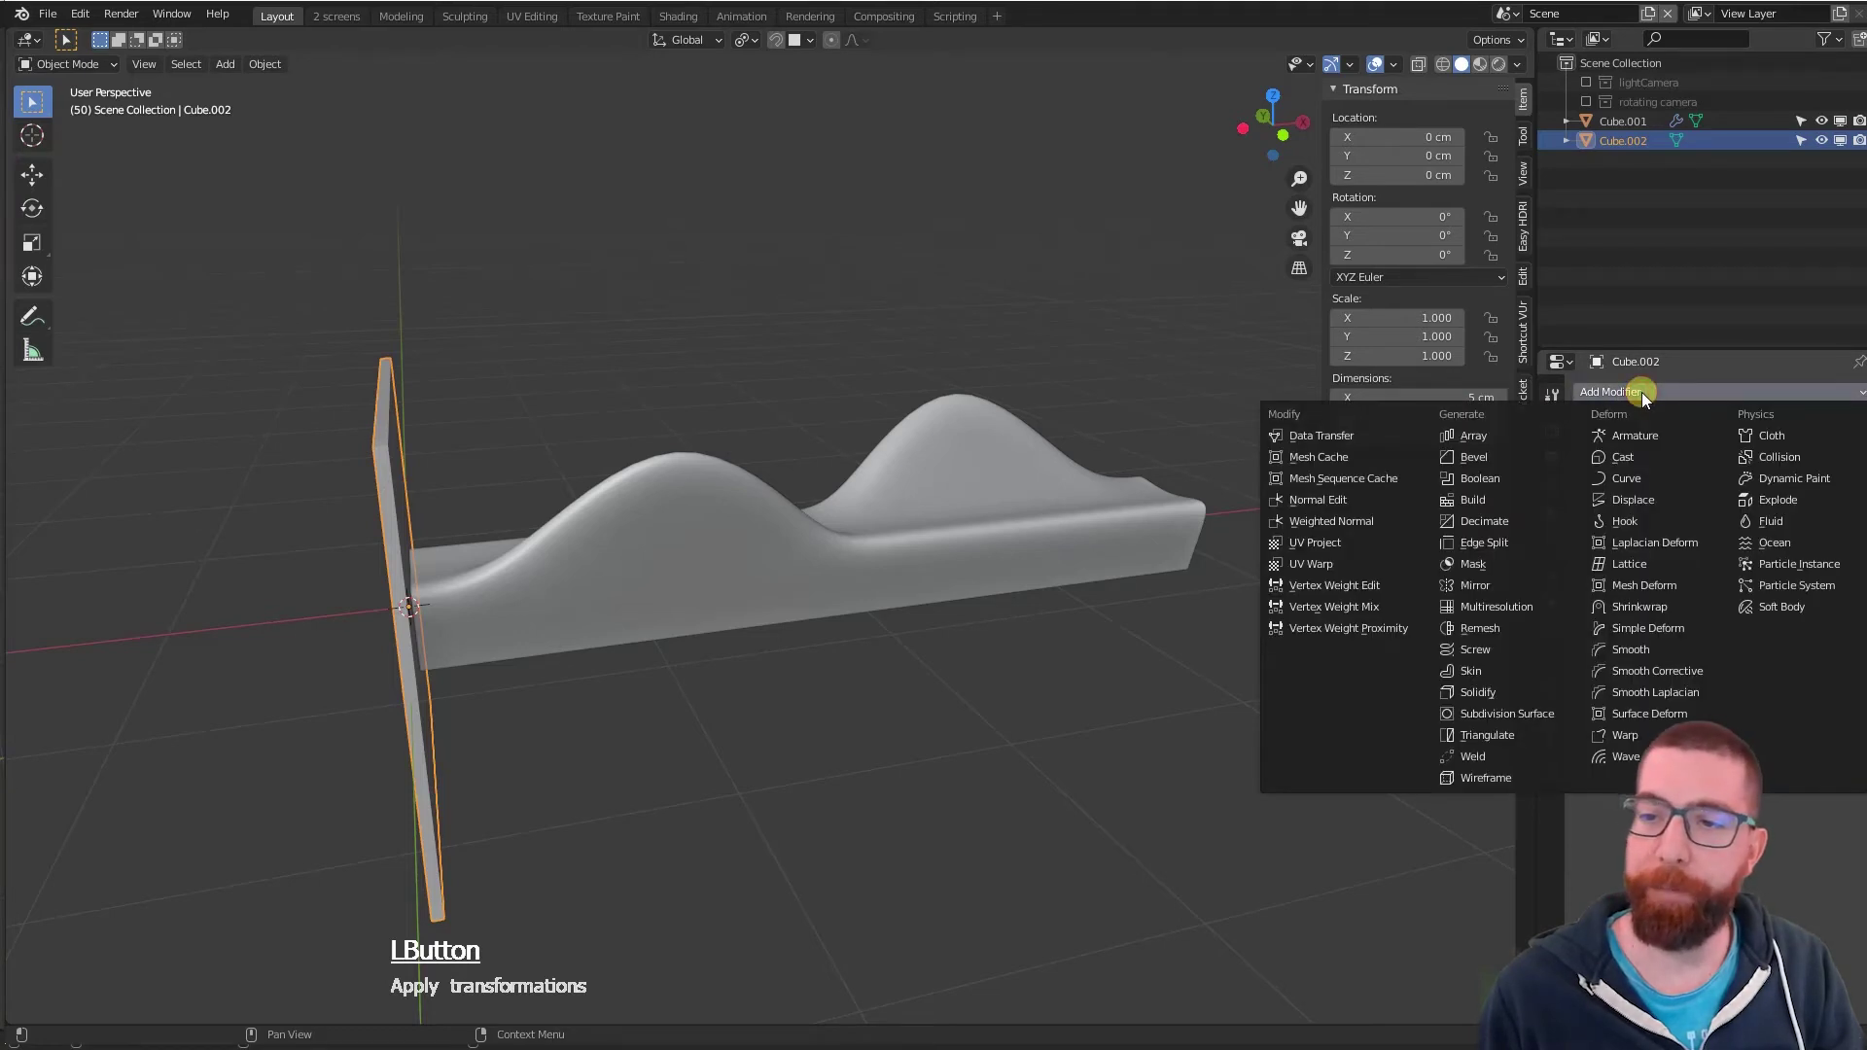
{"action": "left_click", "coordinate": [1473, 437]}
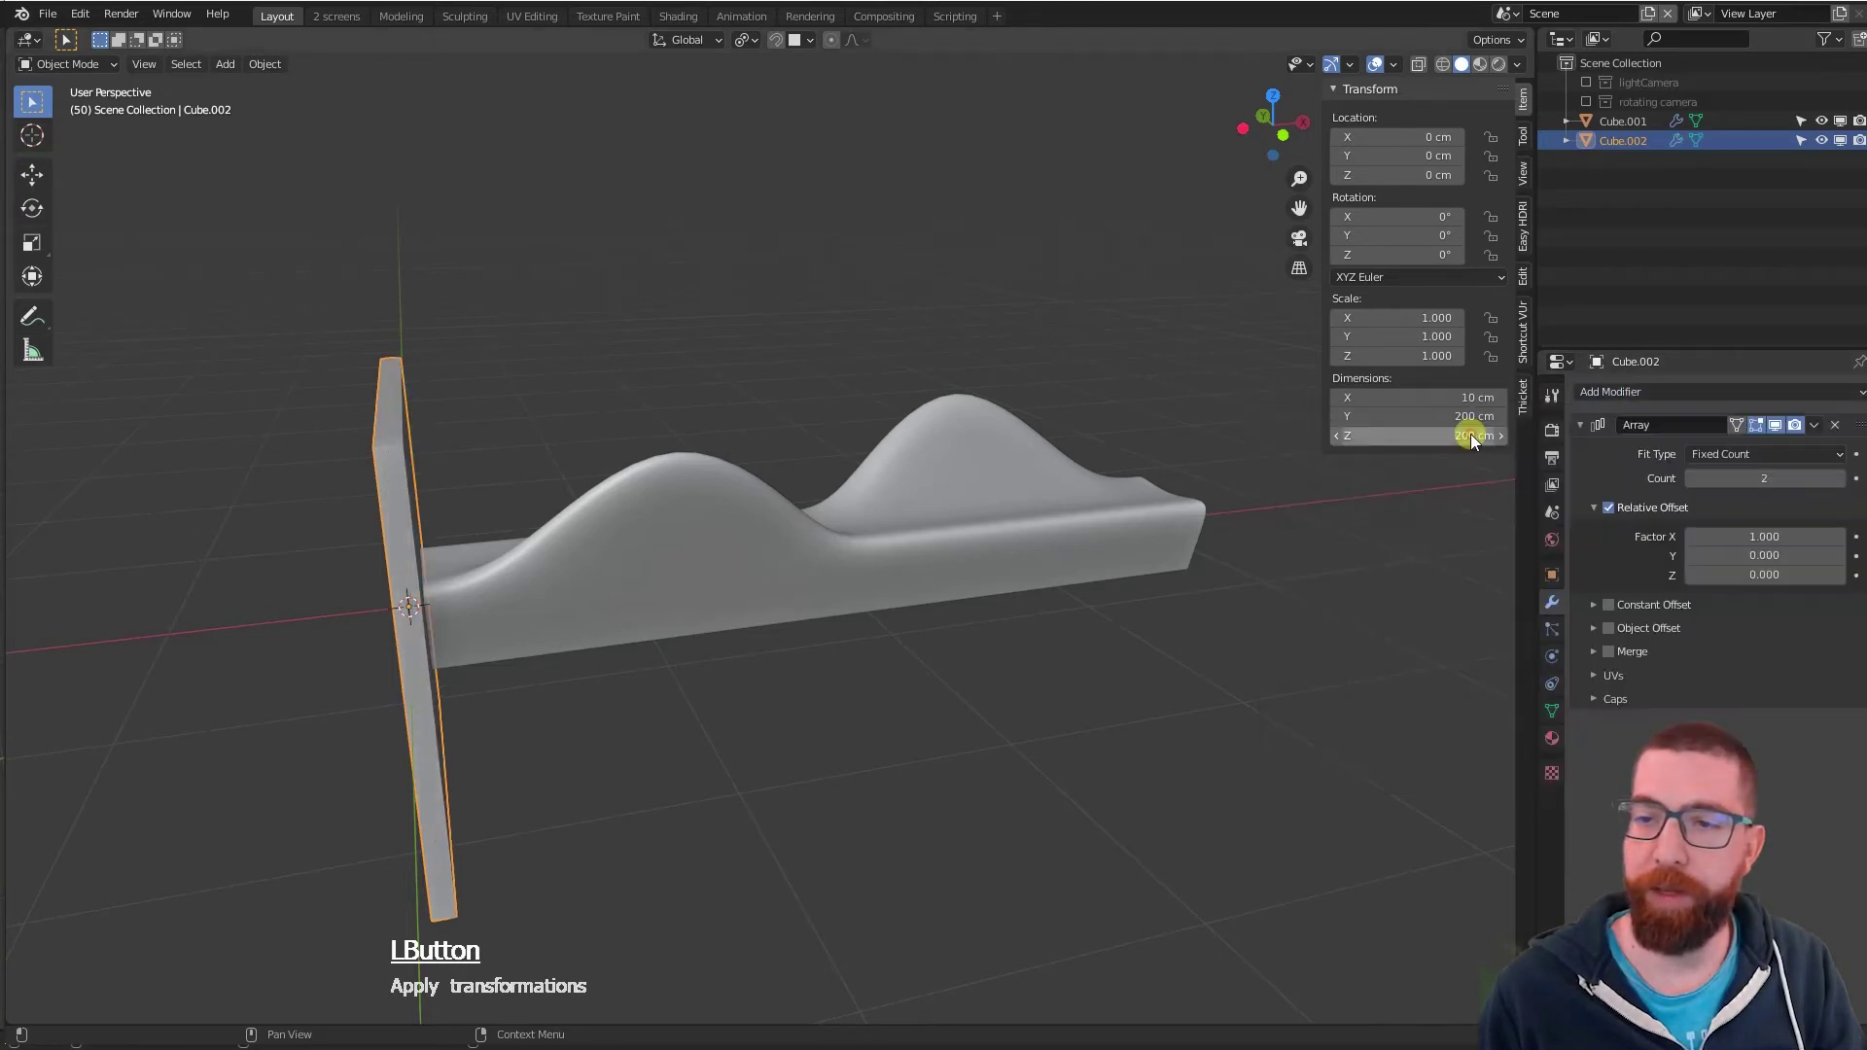
{"action": "mouse_move", "coordinate": [570, 516]}
{"action": "middle_mouse_down"}
{"action": "mouse_move", "coordinate": [534, 568]}
{"action": "mouse_move", "coordinate": [470, 569]}
{"action": "middle_mouse_up"}
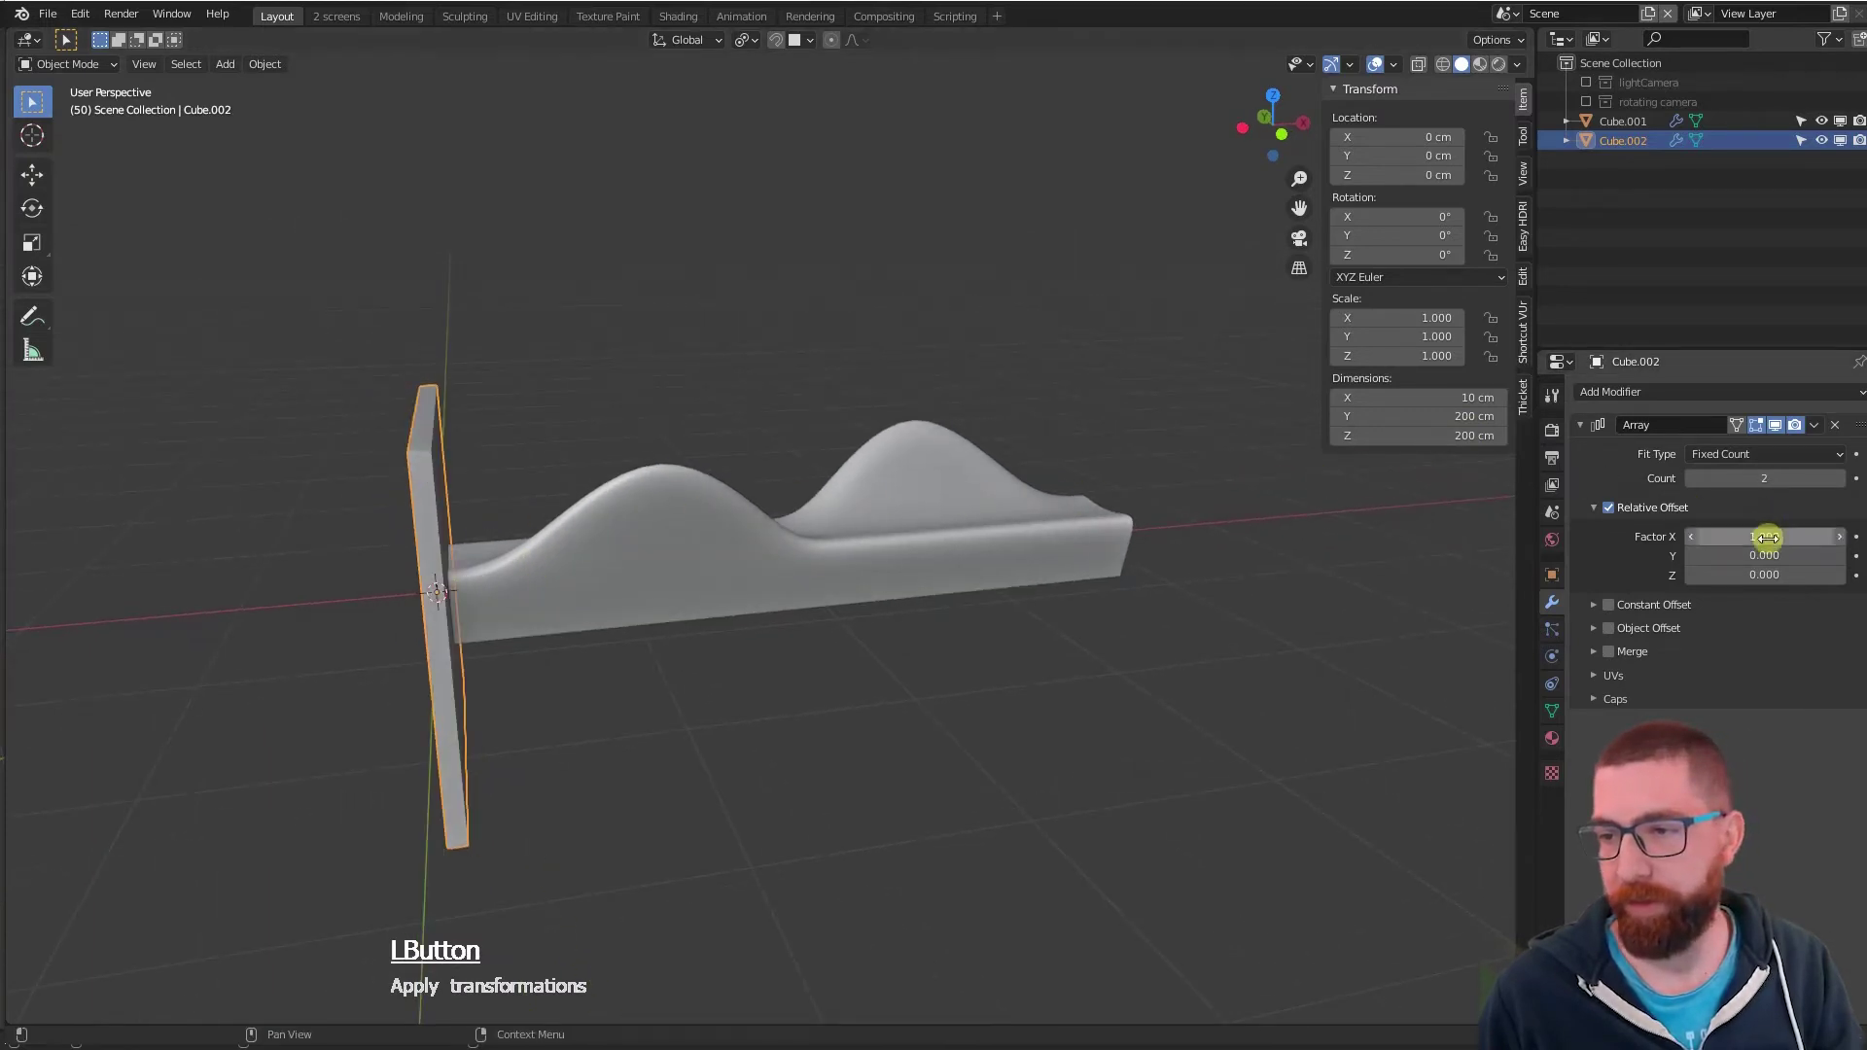
{"action": "left_click", "coordinate": [1840, 478]}
{"action": "left_click", "coordinate": [1840, 479]}
{"action": "left_click", "coordinate": [1840, 479]}
{"action": "left_click", "coordinate": [1840, 478]}
{"action": "left_click", "coordinate": [1840, 479]}
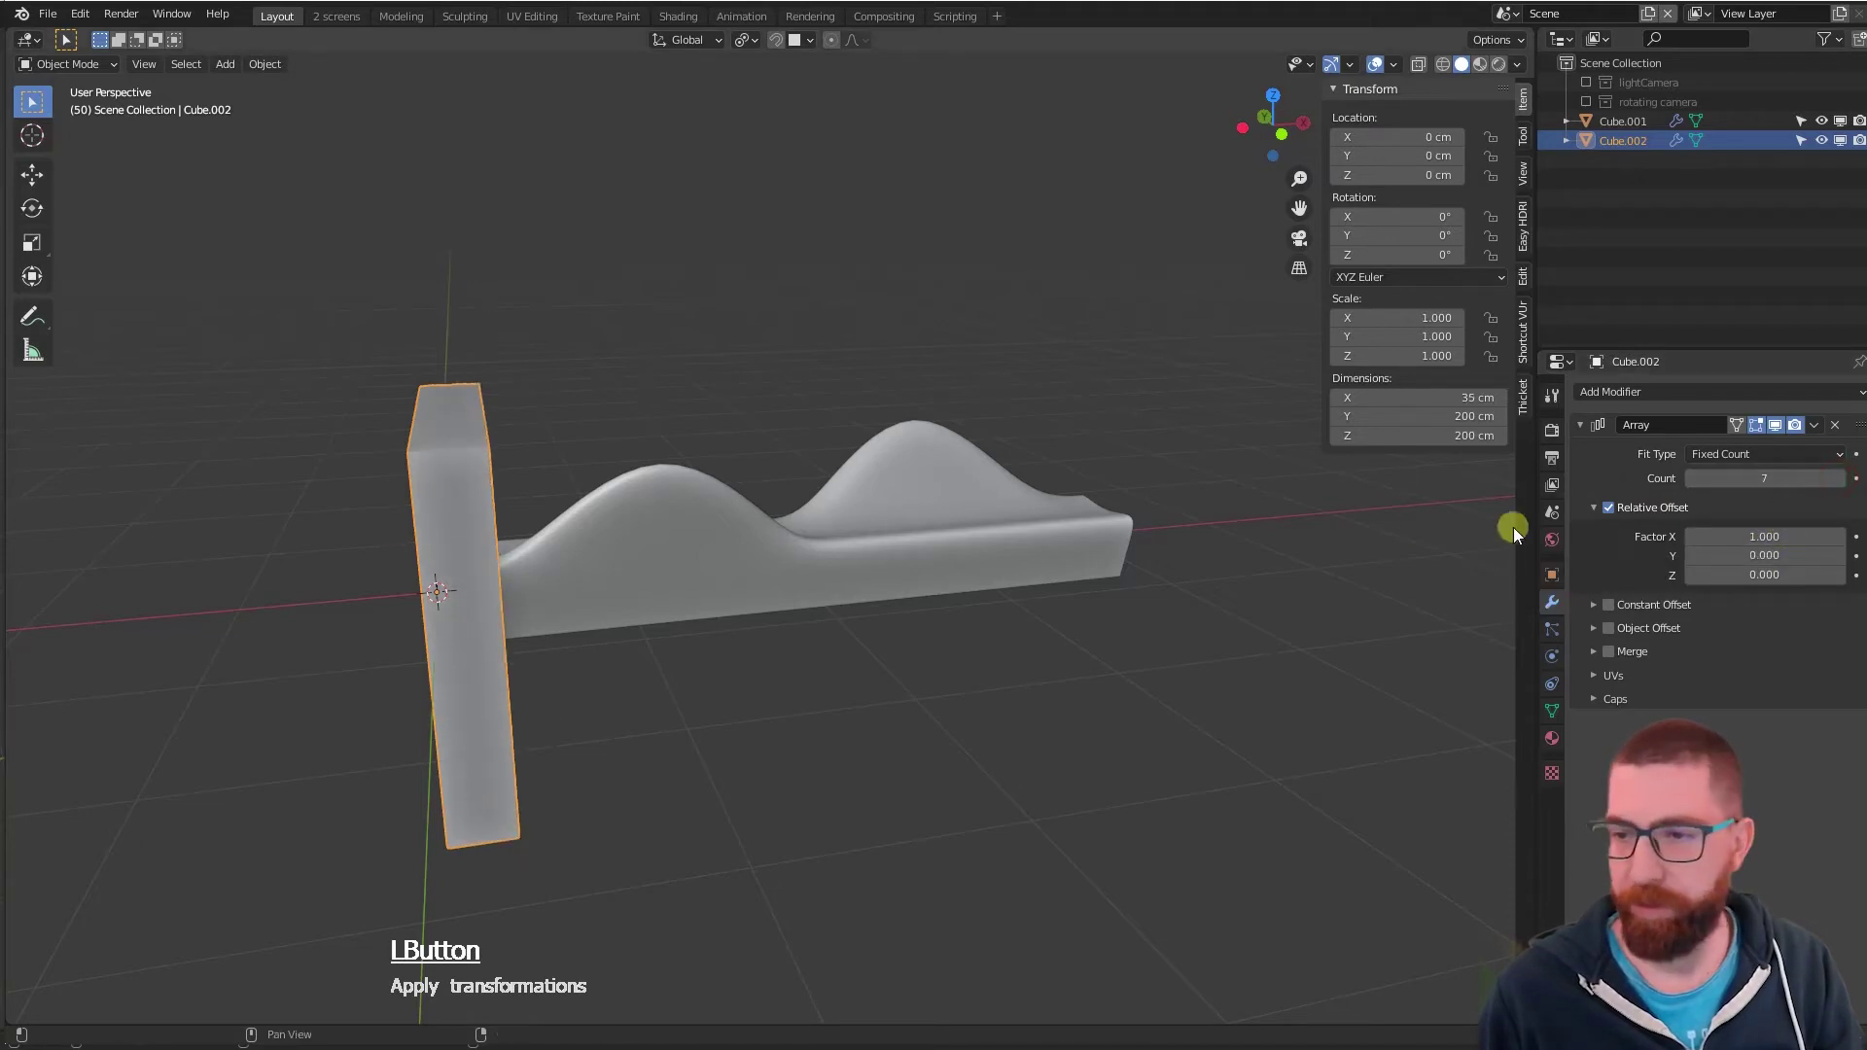
- Replace the slab array's relative offset with a constant offset of 10 cm along X
{"action": "left_click", "coordinate": [1609, 507]}
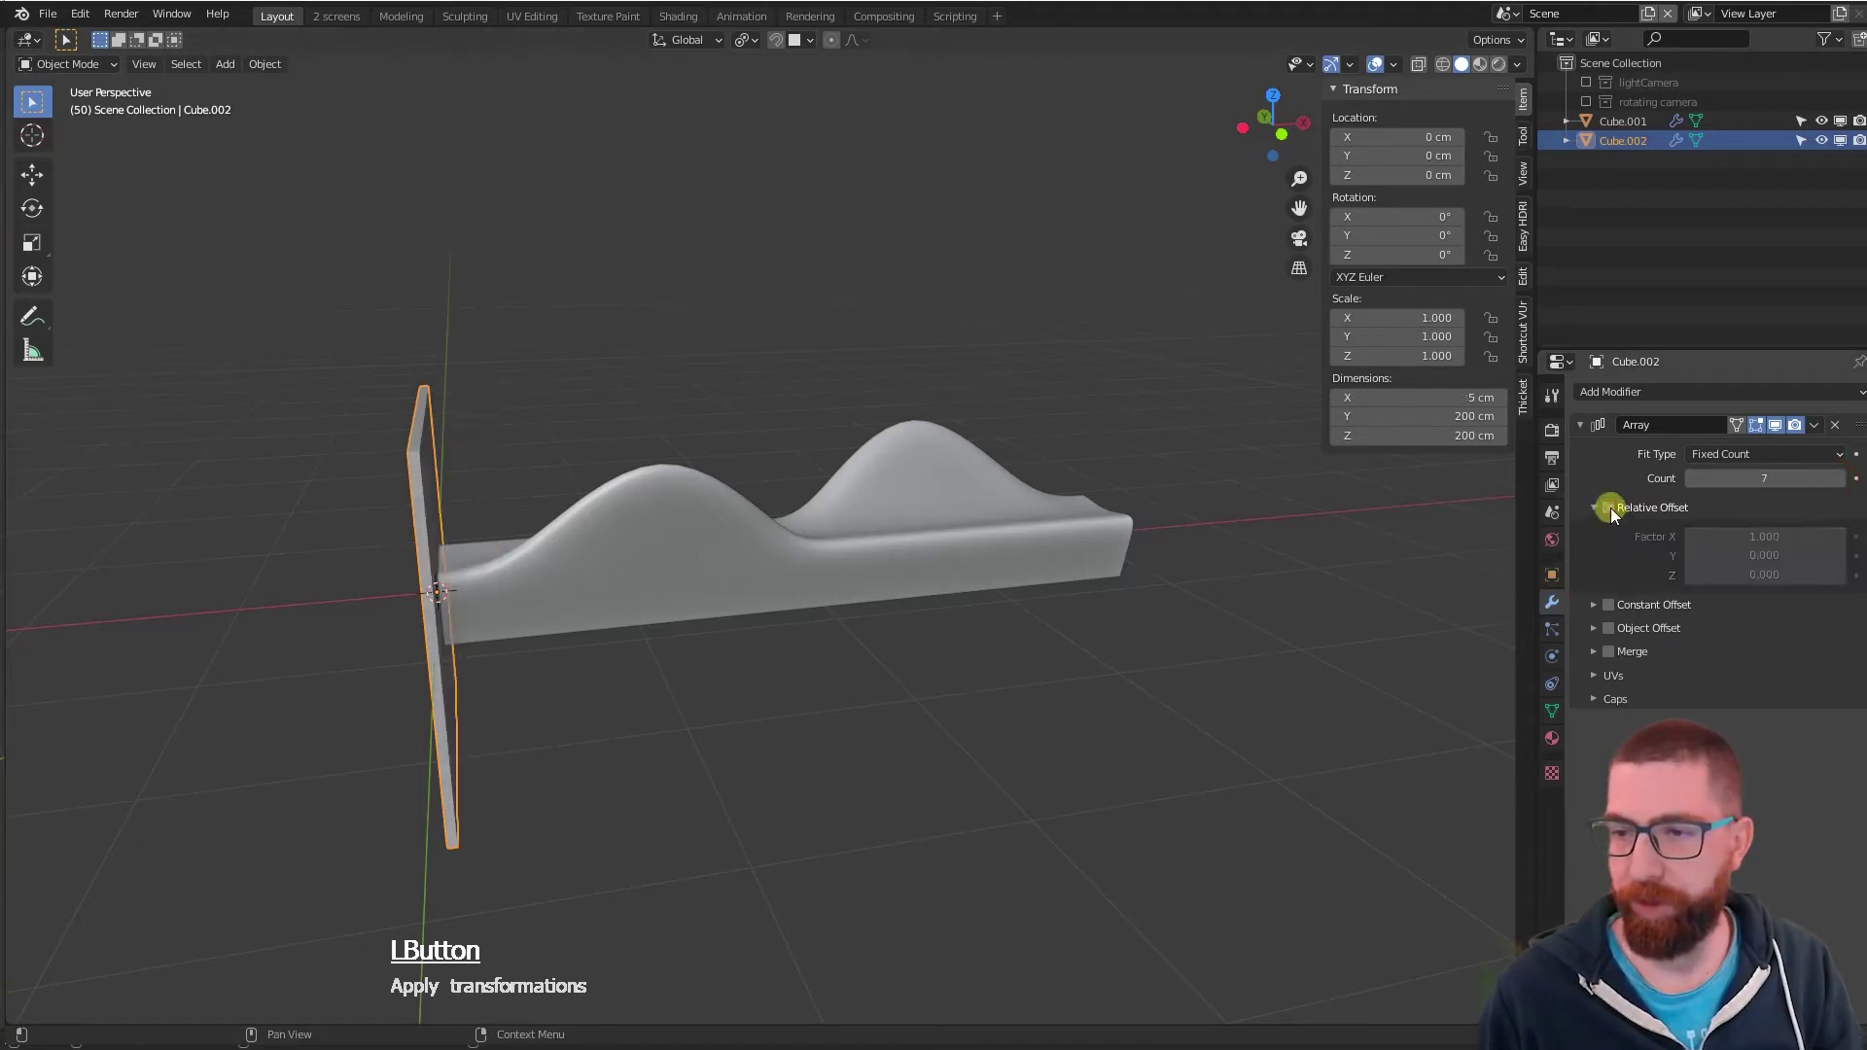
{"action": "left_click", "coordinate": [1594, 606]}
{"action": "left_click", "coordinate": [1735, 633]}
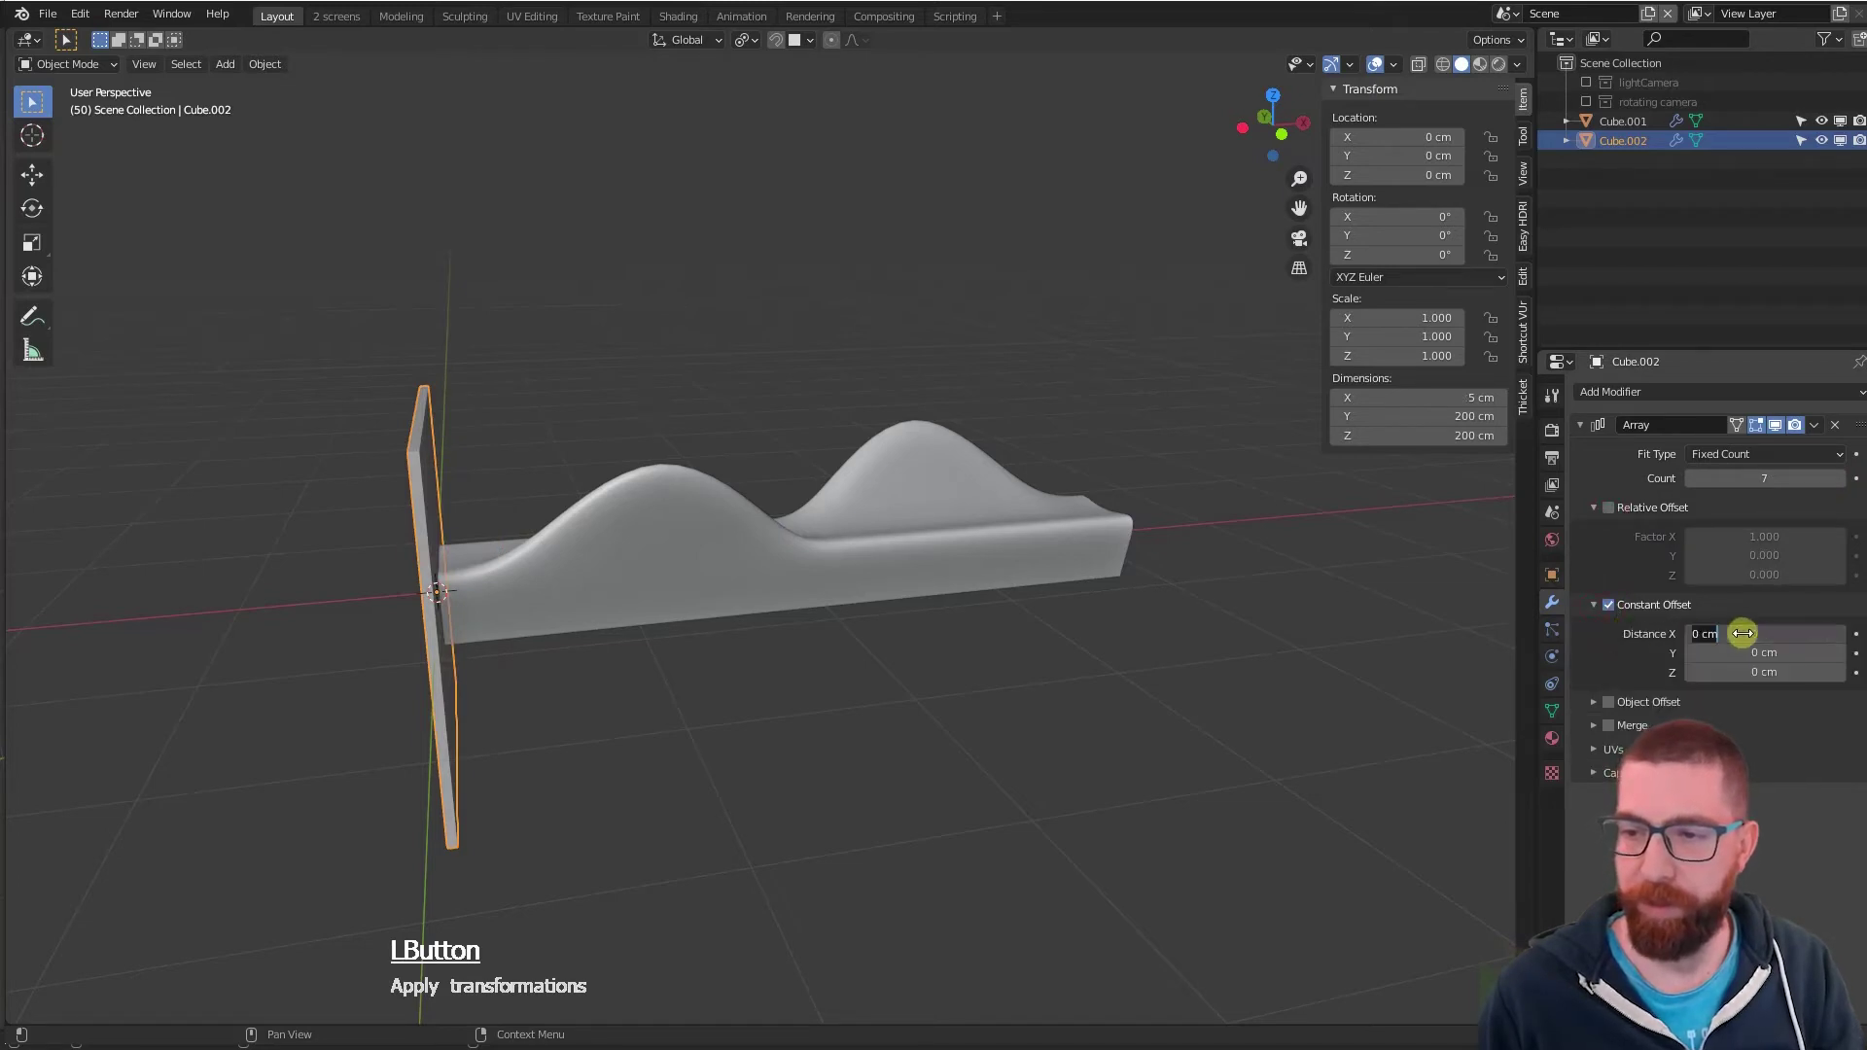
{"action": "type", "text": "1"}
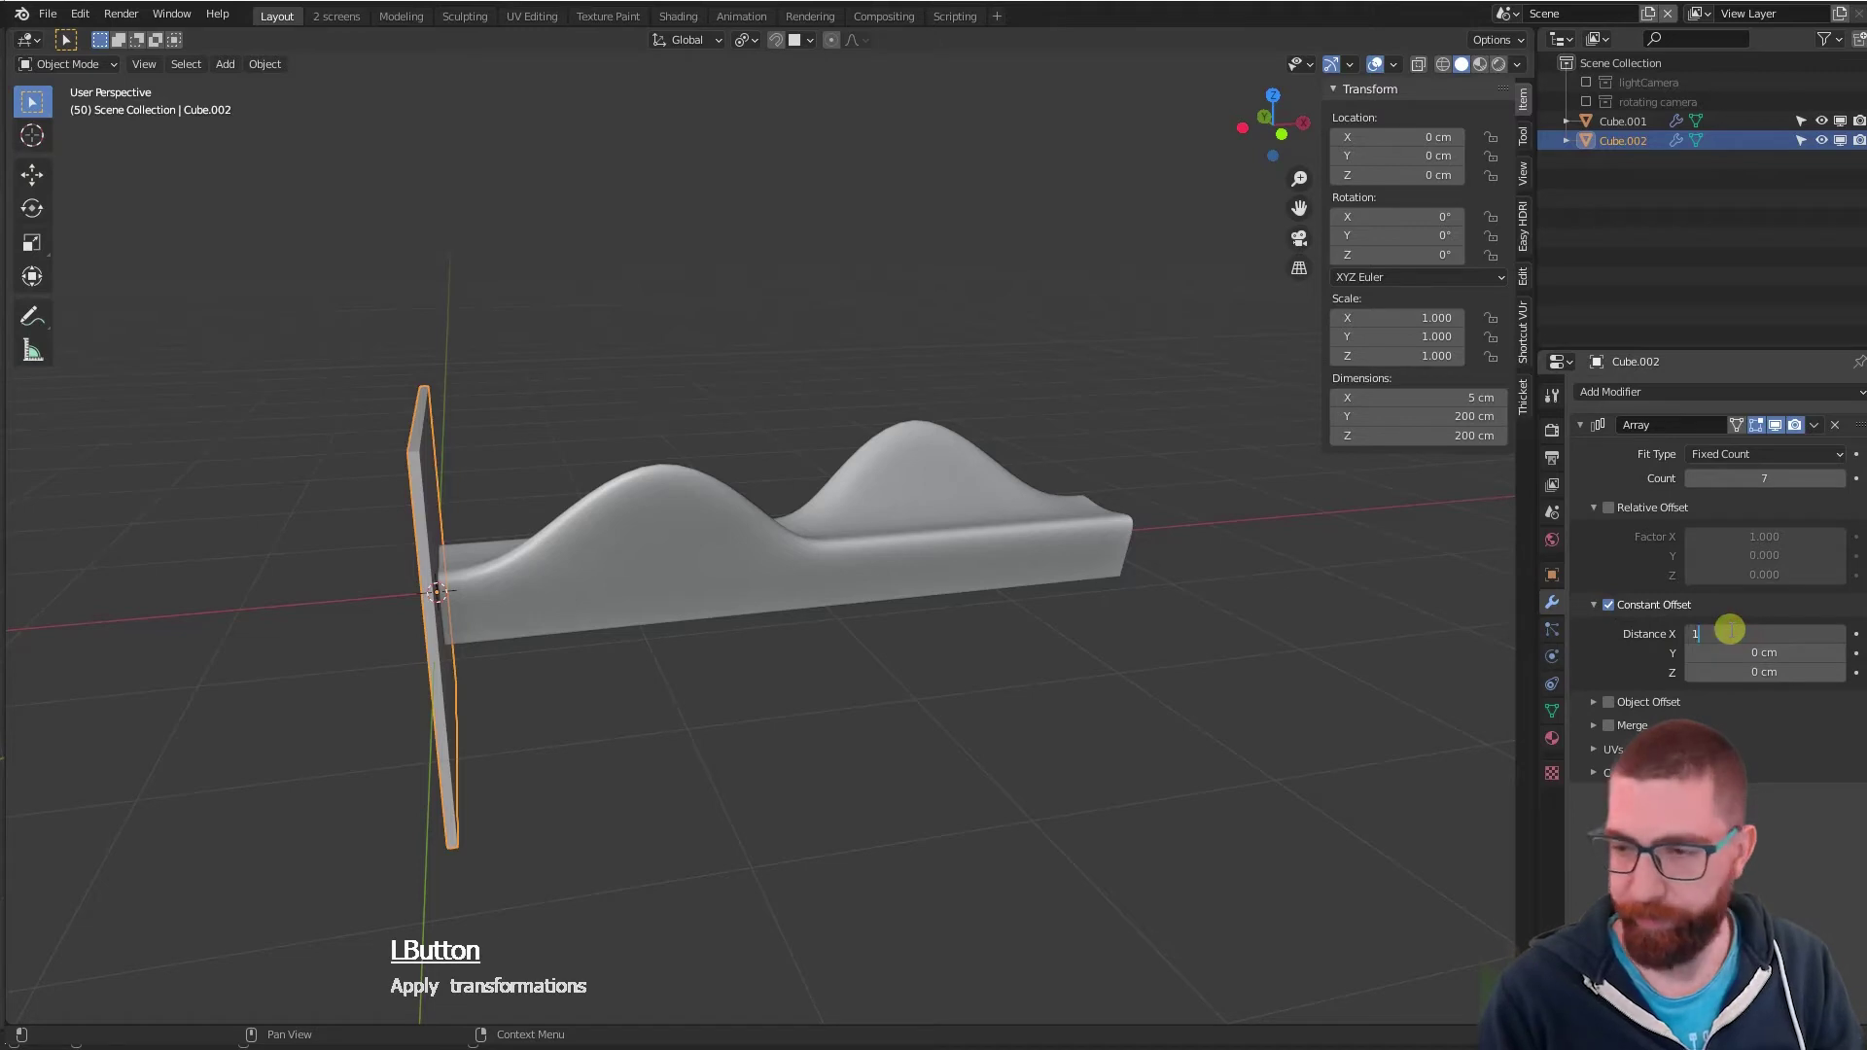
{"action": "type", "text": "0"}
{"action": "key", "text": "Return"}
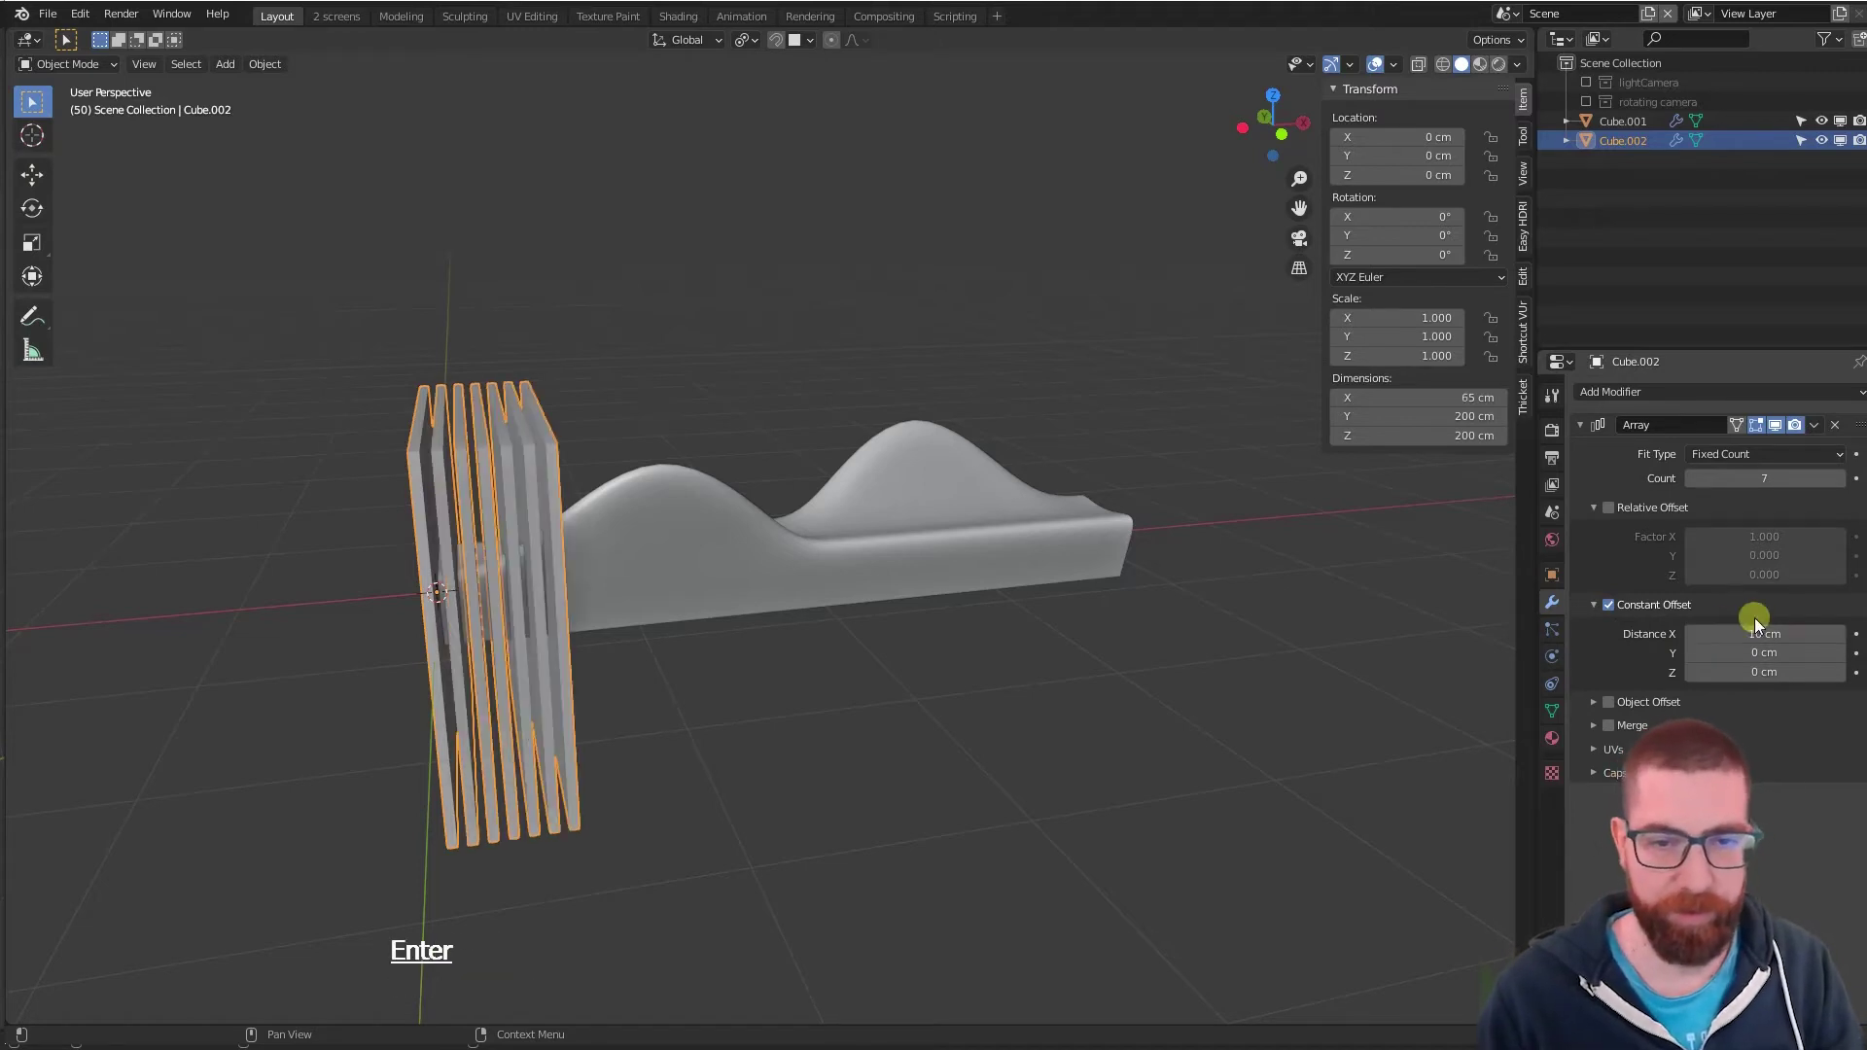
- Raise the slab array's count to 43 so the copies span the full length of the bench
{"action": "scroll", "coordinate": [446, 517], "scroll_direction": "up", "scroll_amount": 3}
{"action": "mouse_move", "coordinate": [446, 516]}
{"action": "middle_mouse_down"}
{"action": "mouse_move", "coordinate": [472, 524]}
{"action": "mouse_move", "coordinate": [453, 541]}
{"action": "middle_mouse_up"}
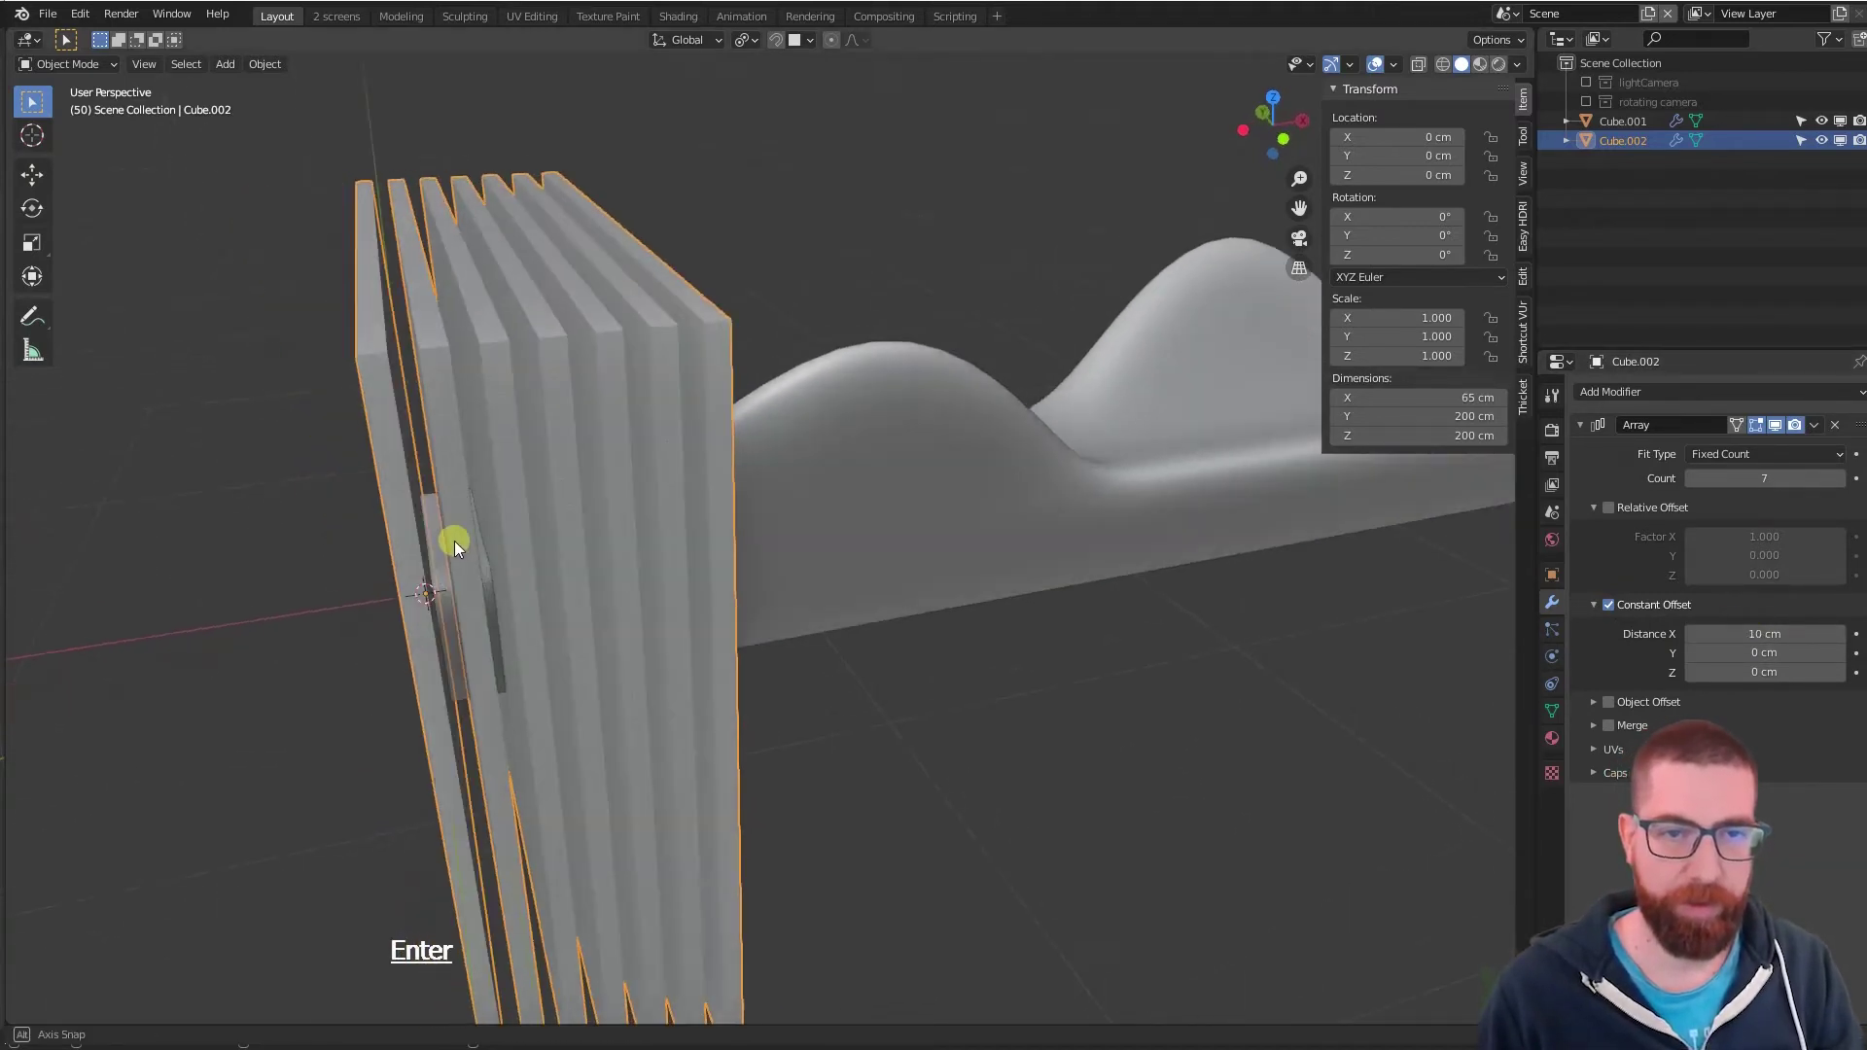
{"action": "scroll", "coordinate": [422, 412], "scroll_direction": "up", "scroll_amount": 3}
{"action": "scroll", "coordinate": [369, 348], "scroll_direction": "down", "scroll_amount": 3}
{"action": "mouse_move", "coordinate": [370, 347]}
{"action": "middle_mouse_down"}
{"action": "mouse_move", "coordinate": [388, 388]}
{"action": "mouse_move", "coordinate": [421, 383]}
{"action": "mouse_move", "coordinate": [360, 362]}
{"action": "mouse_move", "coordinate": [416, 376]}
{"action": "mouse_move", "coordinate": [395, 372]}
{"action": "middle_mouse_up"}
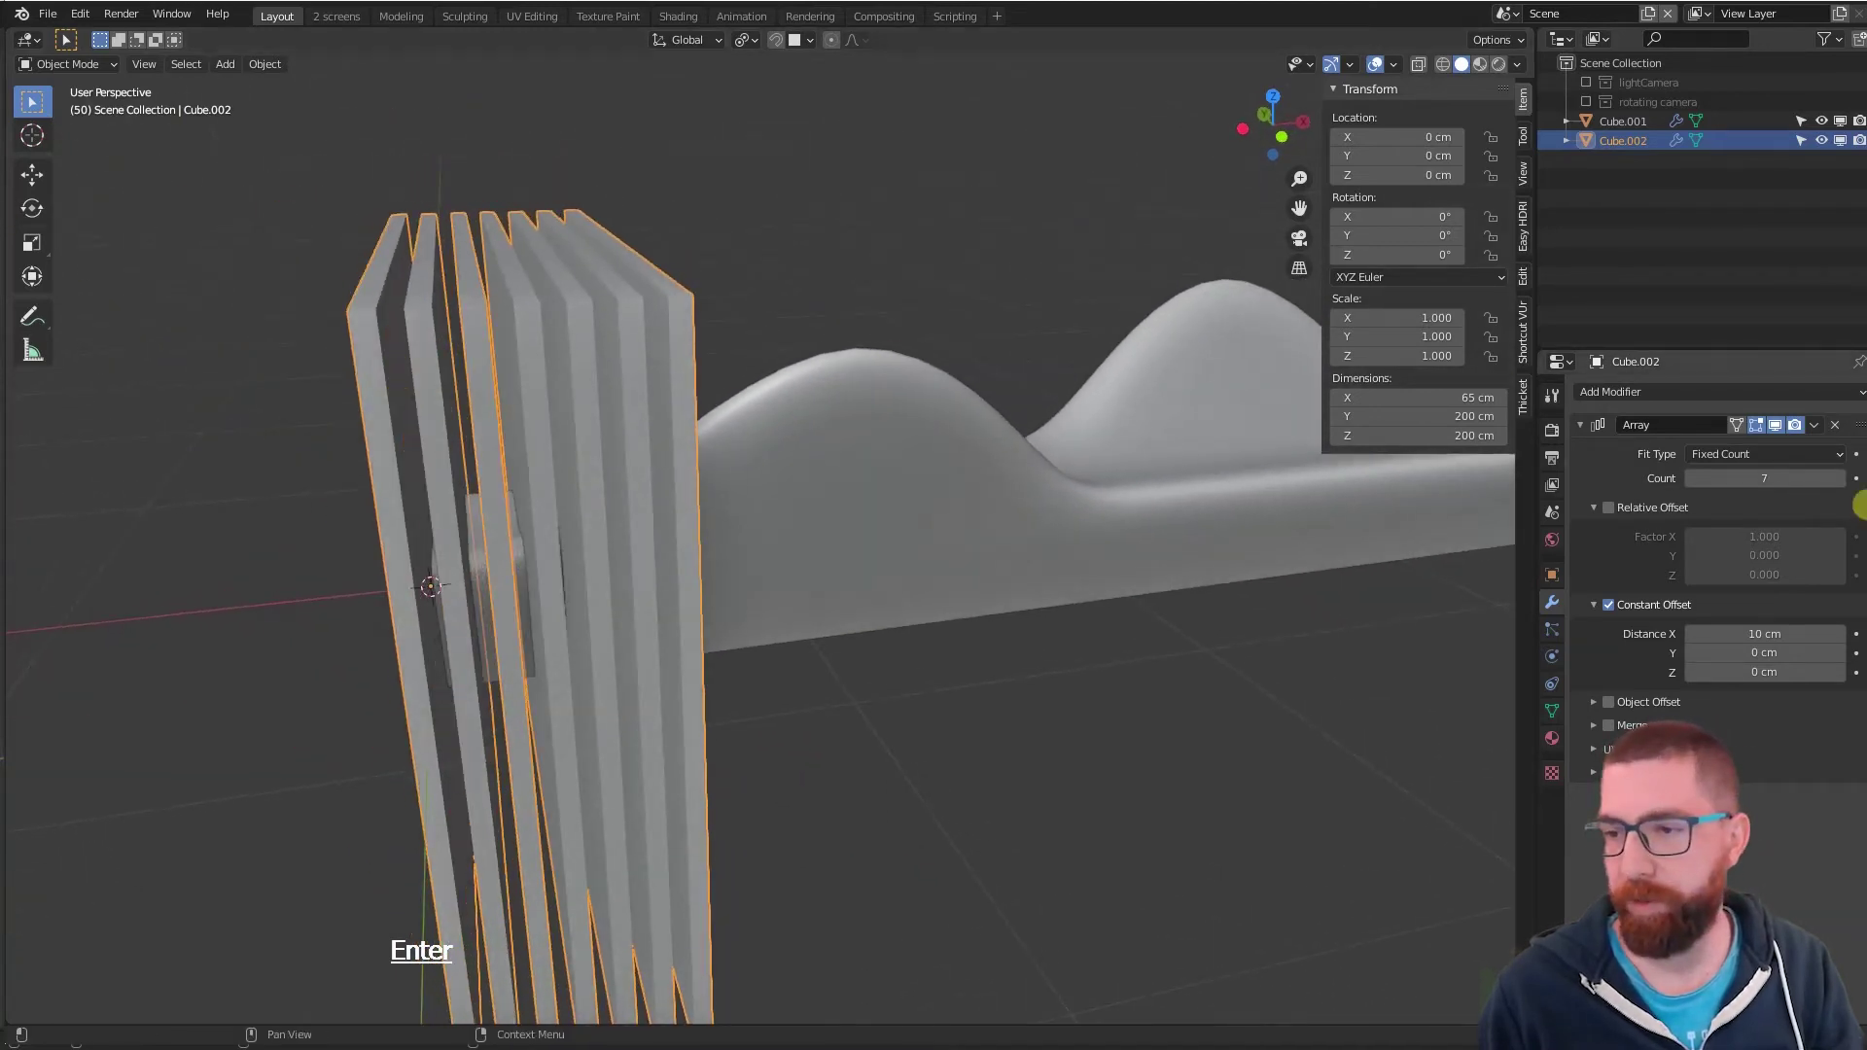
{"action": "left_click", "coordinate": [1834, 481]}
{"action": "left_click", "coordinate": [1833, 480]}
{"action": "left_click", "coordinate": [1833, 481]}
{"action": "left_click", "coordinate": [1832, 480]}
{"action": "left_click", "coordinate": [1832, 480]}
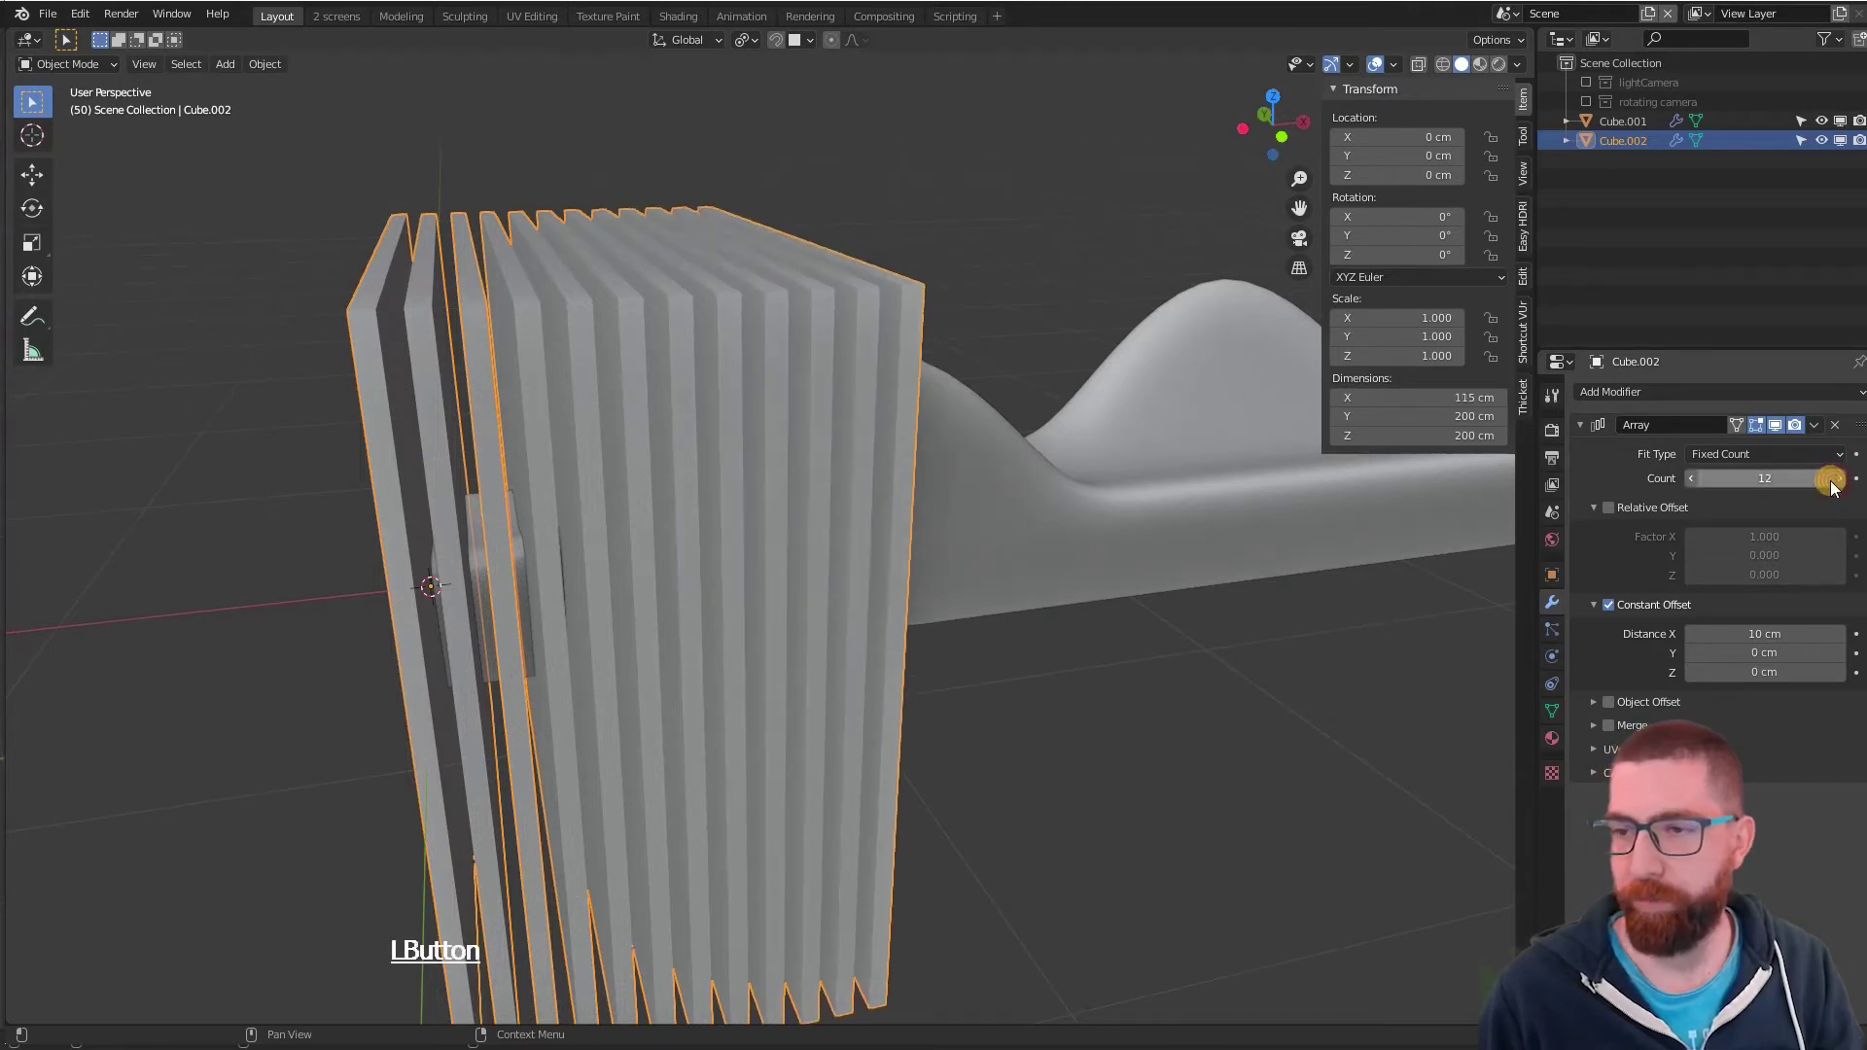
{"action": "scroll", "coordinate": [725, 452], "scroll_direction": "down", "scroll_amount": 5}
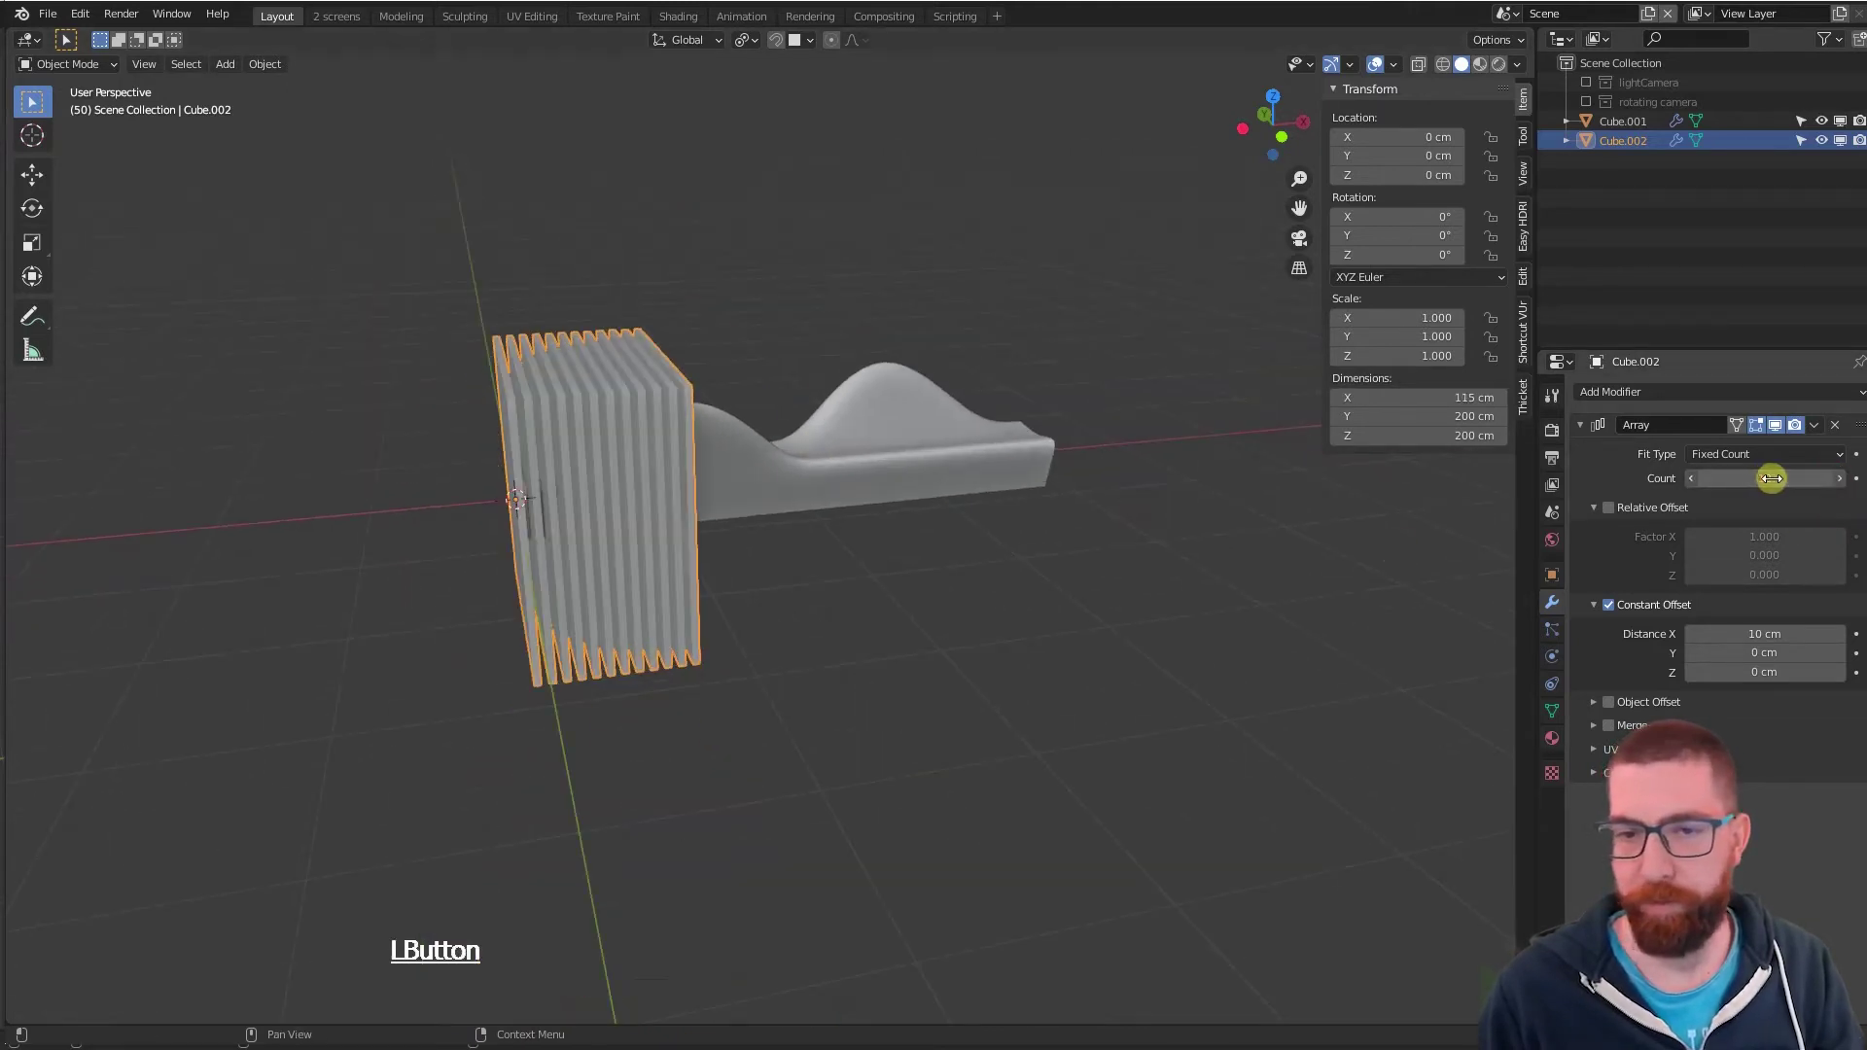
{"action": "left_click_drag", "start_coordinate": [1771, 478], "coordinate": [1805, 479]}
{"action": "scroll", "coordinate": [802, 471], "scroll_direction": "down", "scroll_amount": 2}
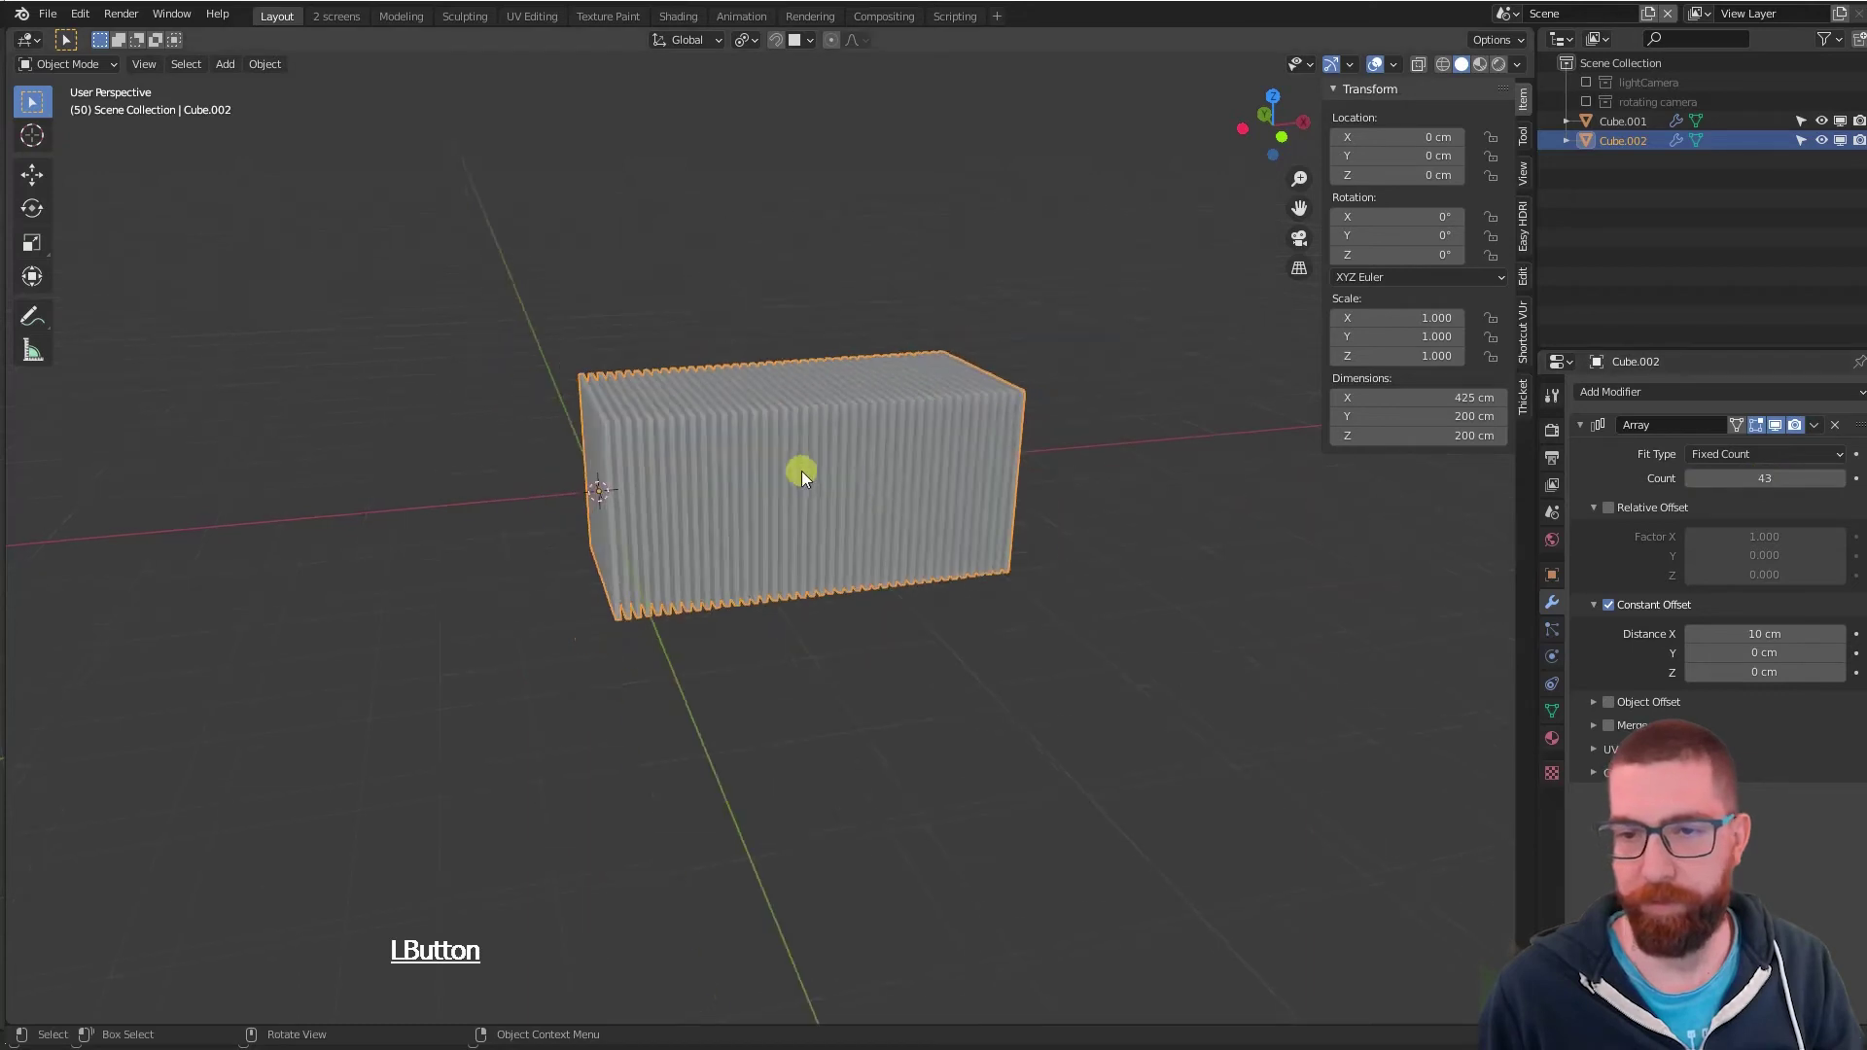
{"action": "mouse_move", "coordinate": [801, 471]}
{"action": "middle_mouse_down"}
{"action": "mouse_move", "coordinate": [974, 497]}
{"action": "mouse_move", "coordinate": [938, 491]}
{"action": "mouse_move", "coordinate": [933, 451]}
{"action": "mouse_move", "coordinate": [848, 481]}
{"action": "mouse_move", "coordinate": [795, 577]}
{"action": "mouse_move", "coordinate": [833, 467]}
{"action": "mouse_move", "coordinate": [813, 483]}
{"action": "middle_mouse_up"}
{"action": "key", "text": "Tab"}
{"action": "scroll", "coordinate": [388, 359], "scroll_direction": "up", "scroll_amount": 5}
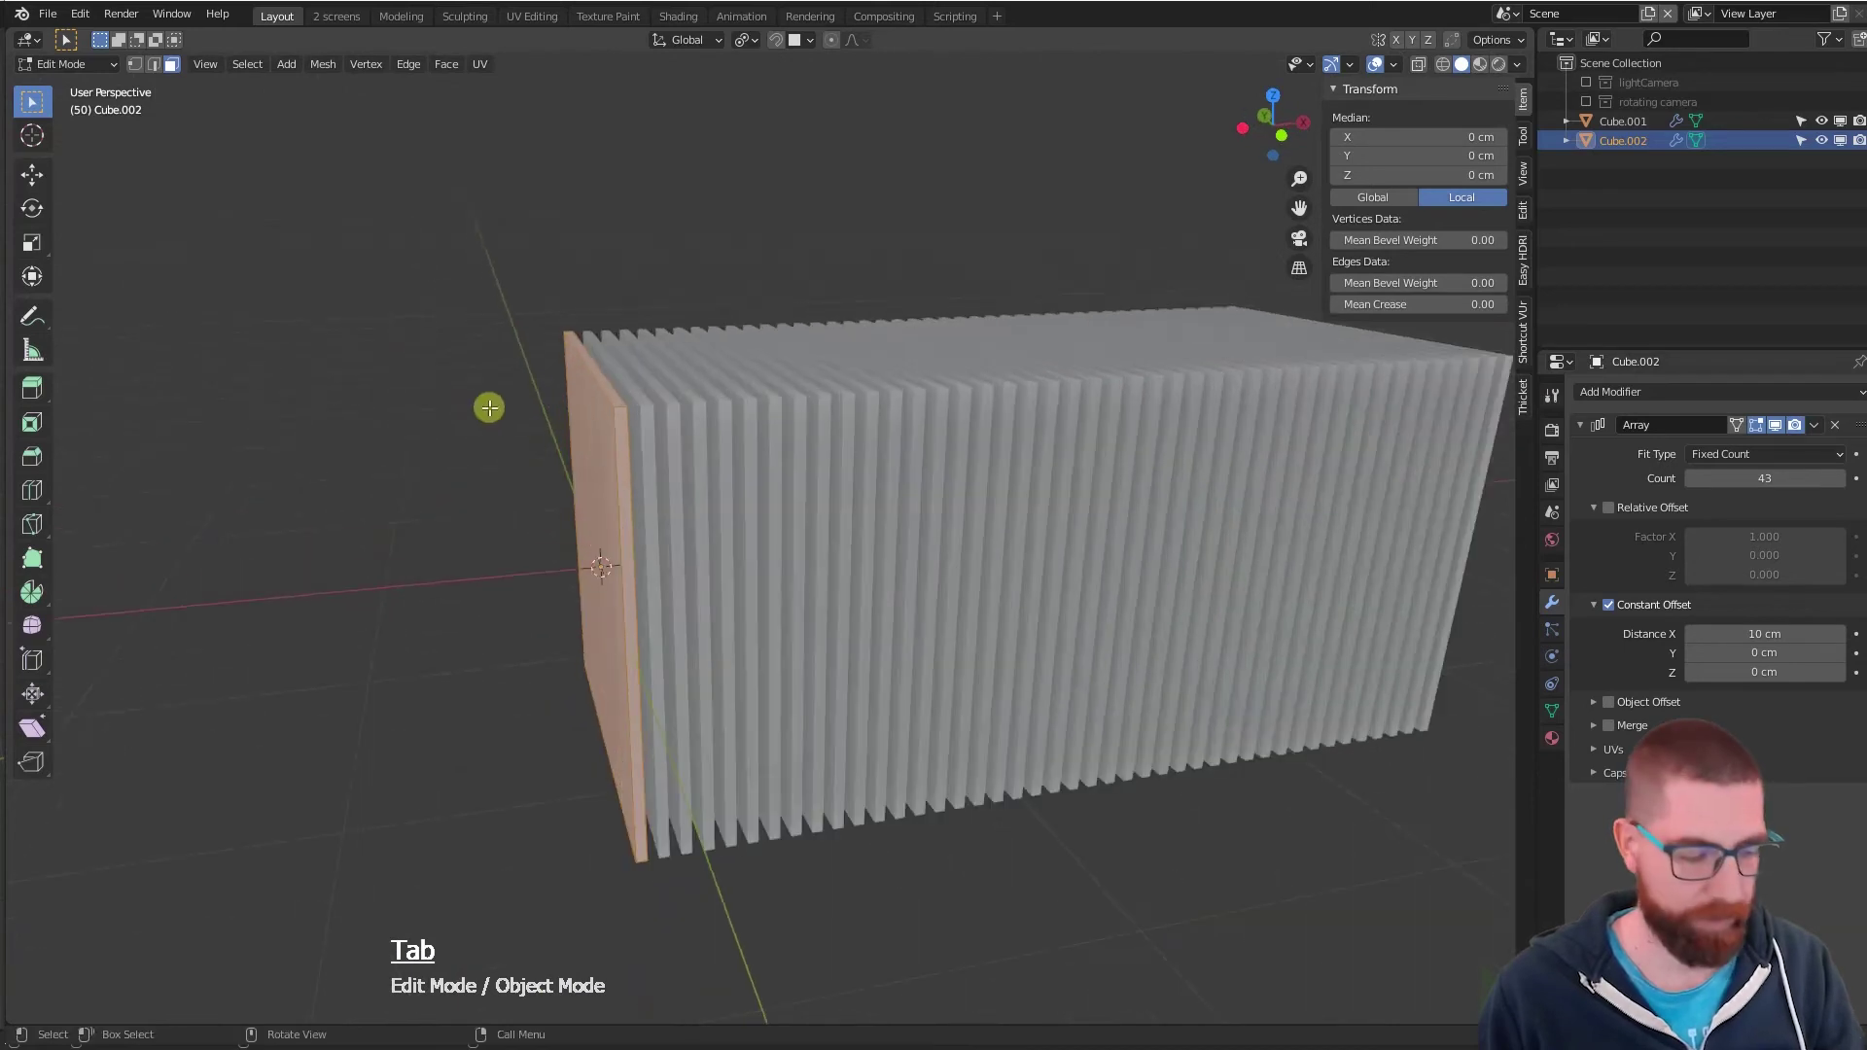
{"action": "key", "text": "Tab"}
{"action": "scroll", "coordinate": [541, 417], "scroll_direction": "down", "scroll_amount": 3}
- Add a Boolean modifier in Difference mode to the bench, using the slab array as the cutting object
{"action": "middle_click_drag", "start_coordinate": [615, 463], "coordinate": [598, 478]}
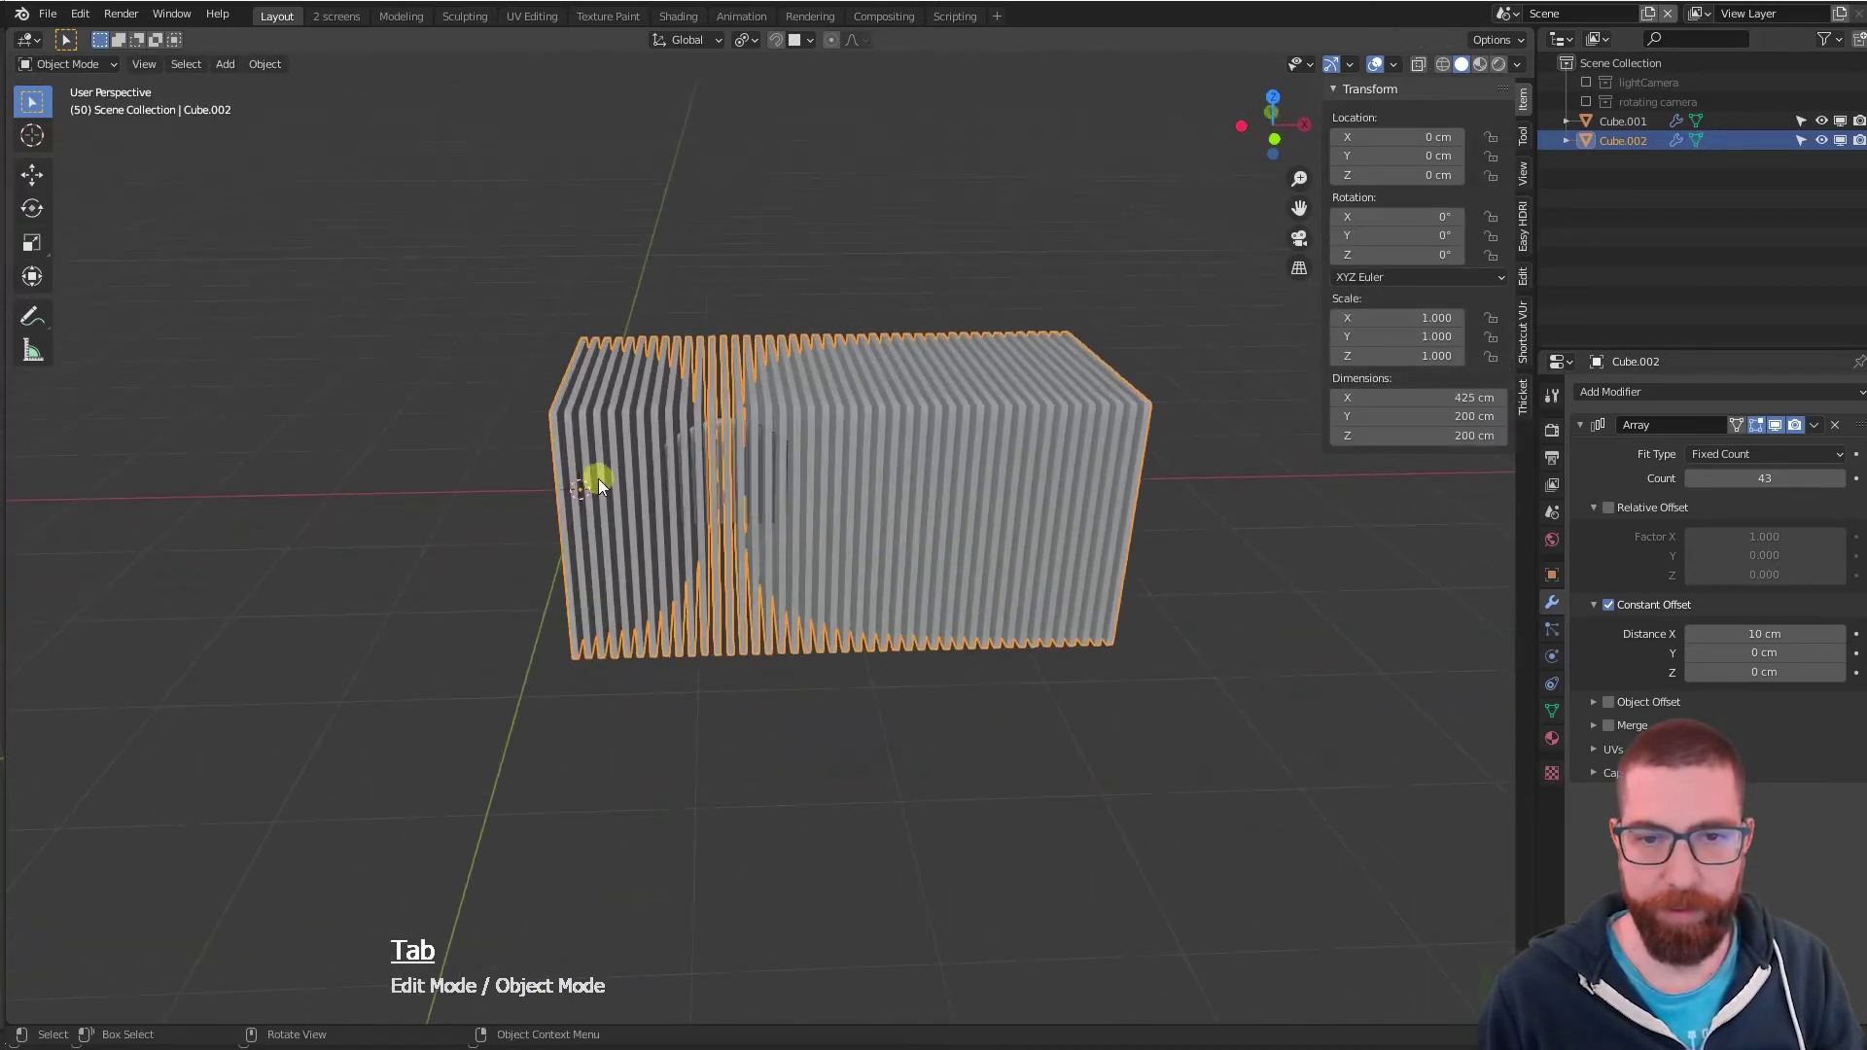
{"action": "scroll", "coordinate": [608, 474], "scroll_direction": "up", "scroll_amount": 5}
{"action": "left_click", "coordinate": [704, 422]}
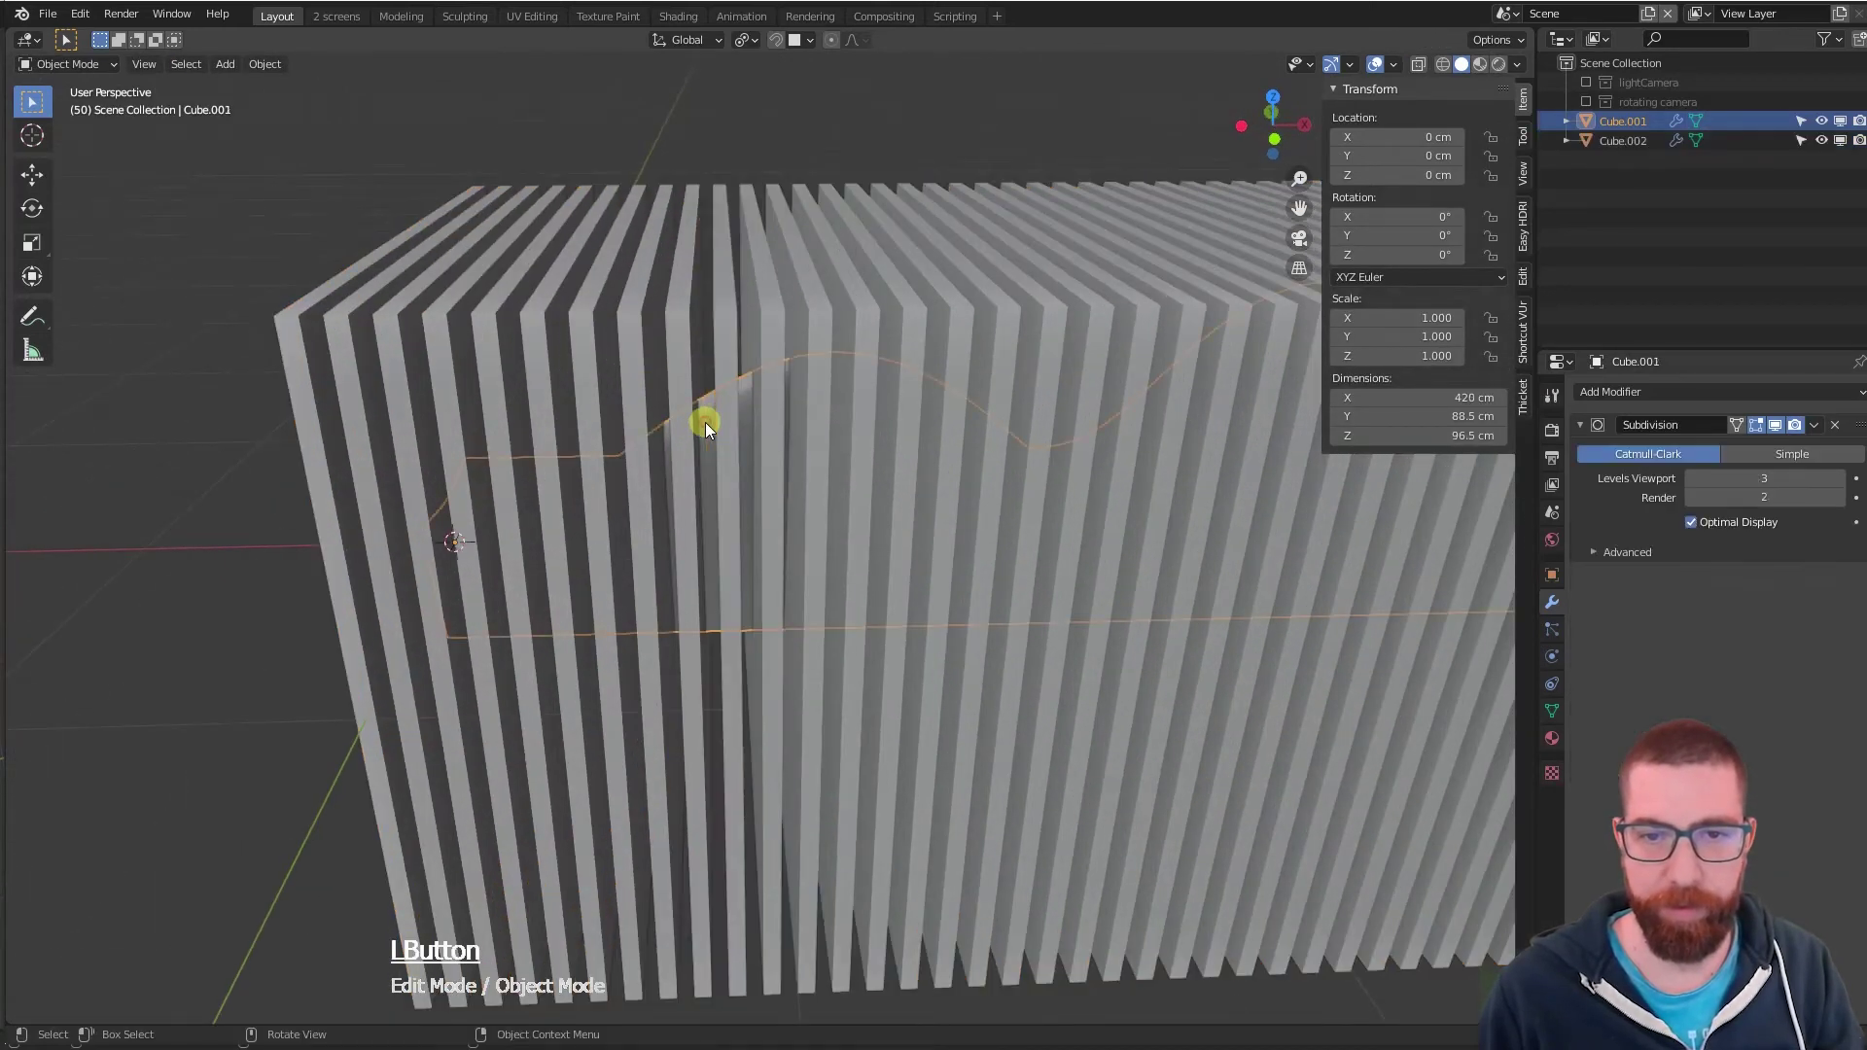
{"action": "scroll", "coordinate": [523, 415], "scroll_direction": "down", "scroll_amount": 2}
{"action": "left_click", "coordinate": [1649, 391]}
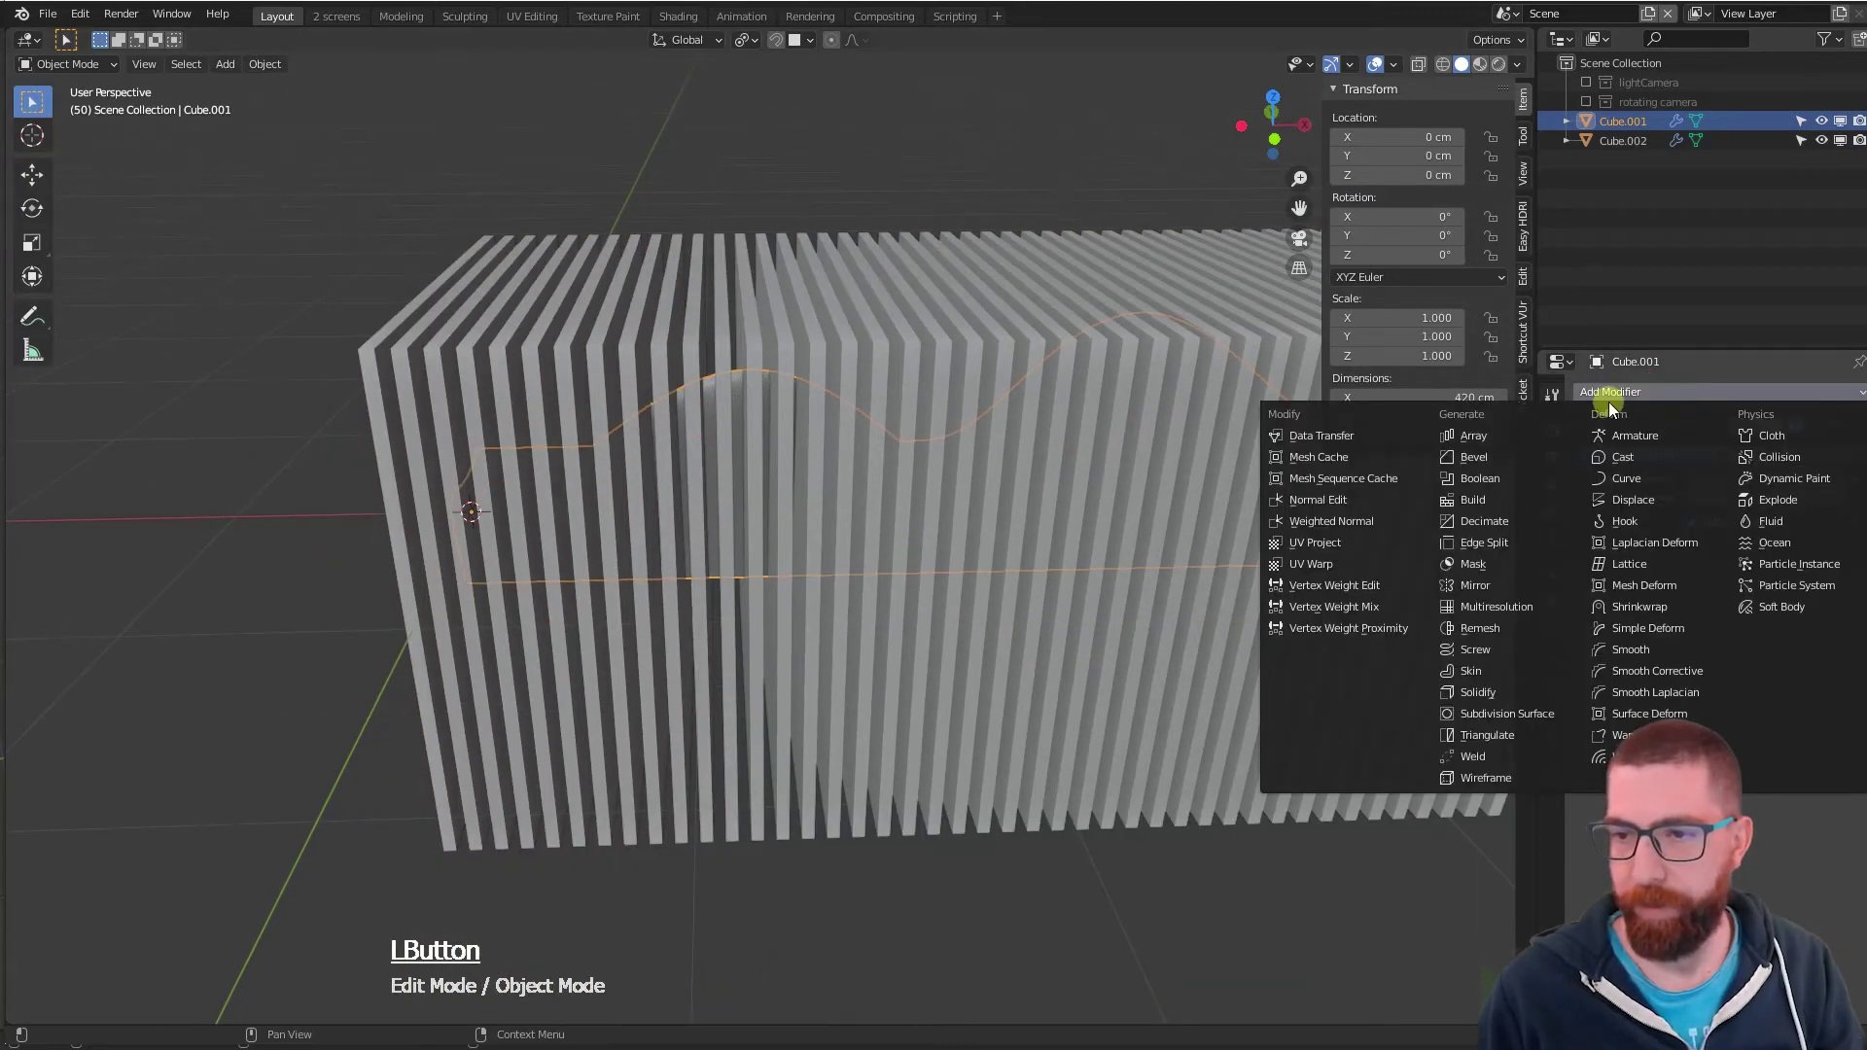
{"action": "left_click", "coordinate": [1482, 478]}
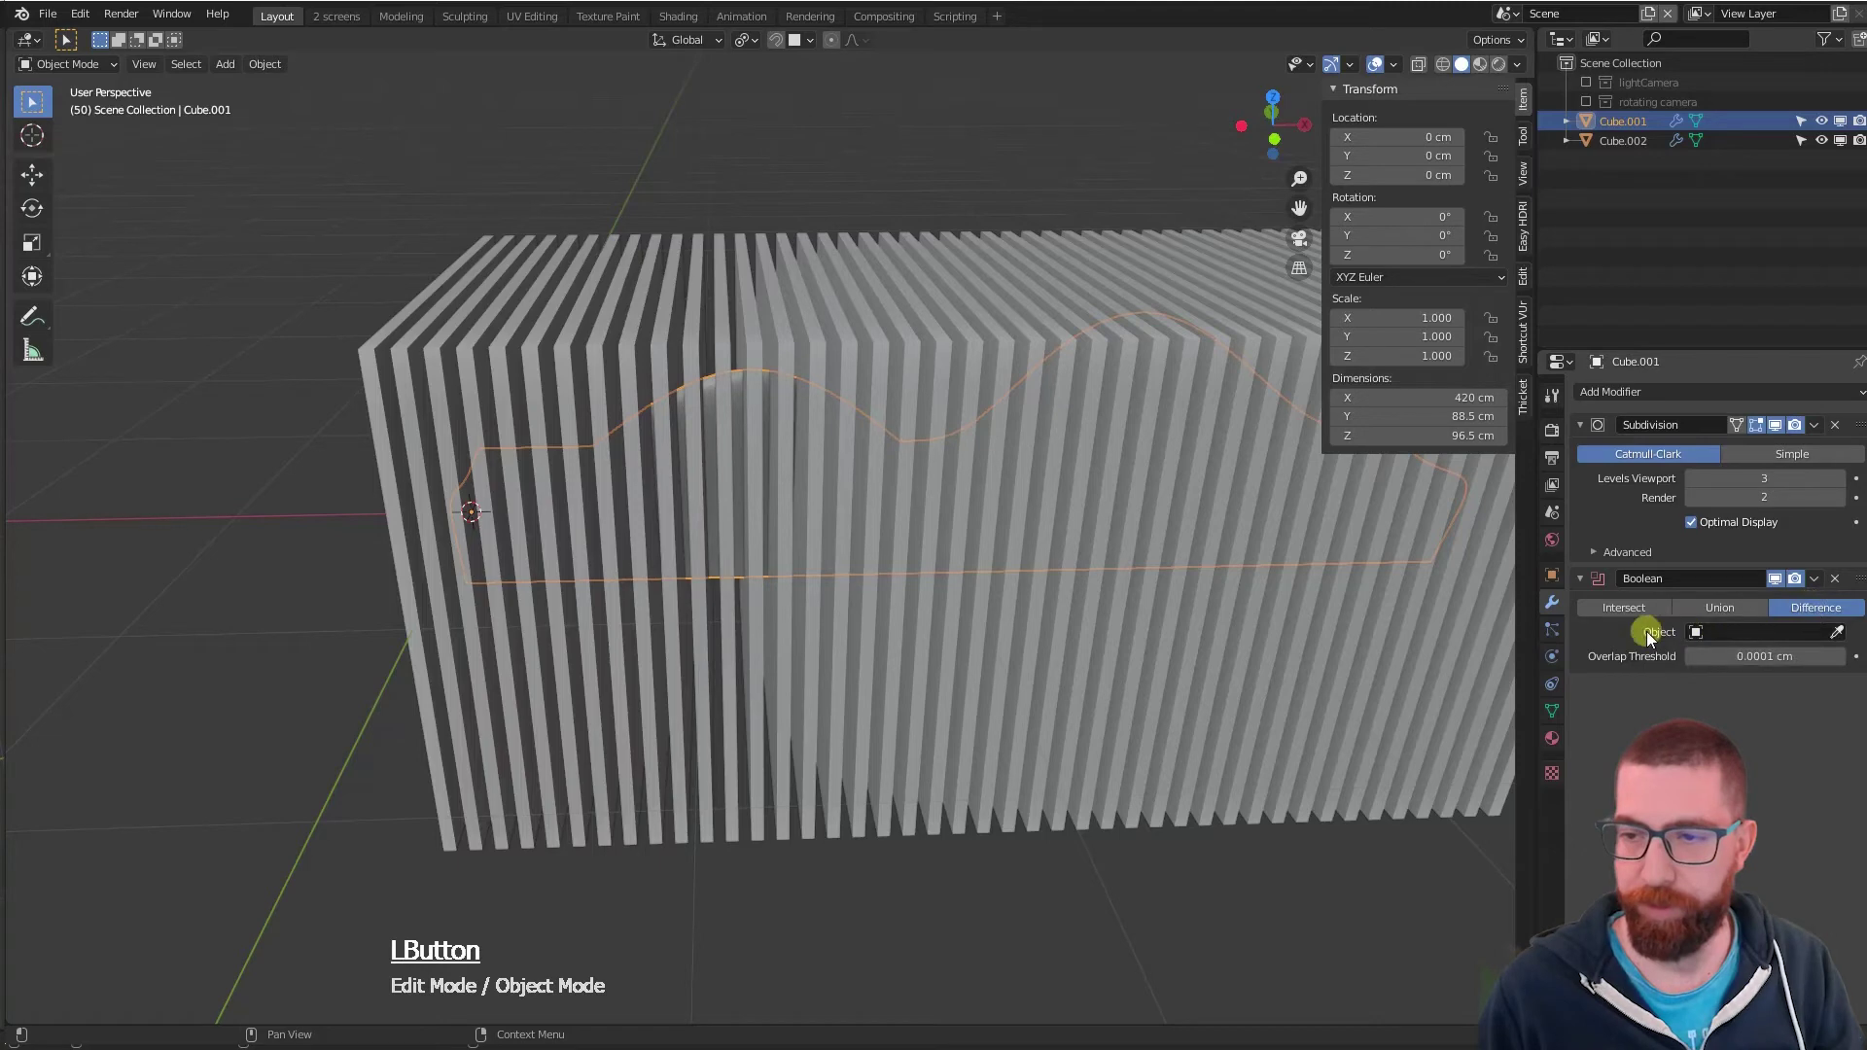
{"action": "left_click", "coordinate": [1837, 632]}
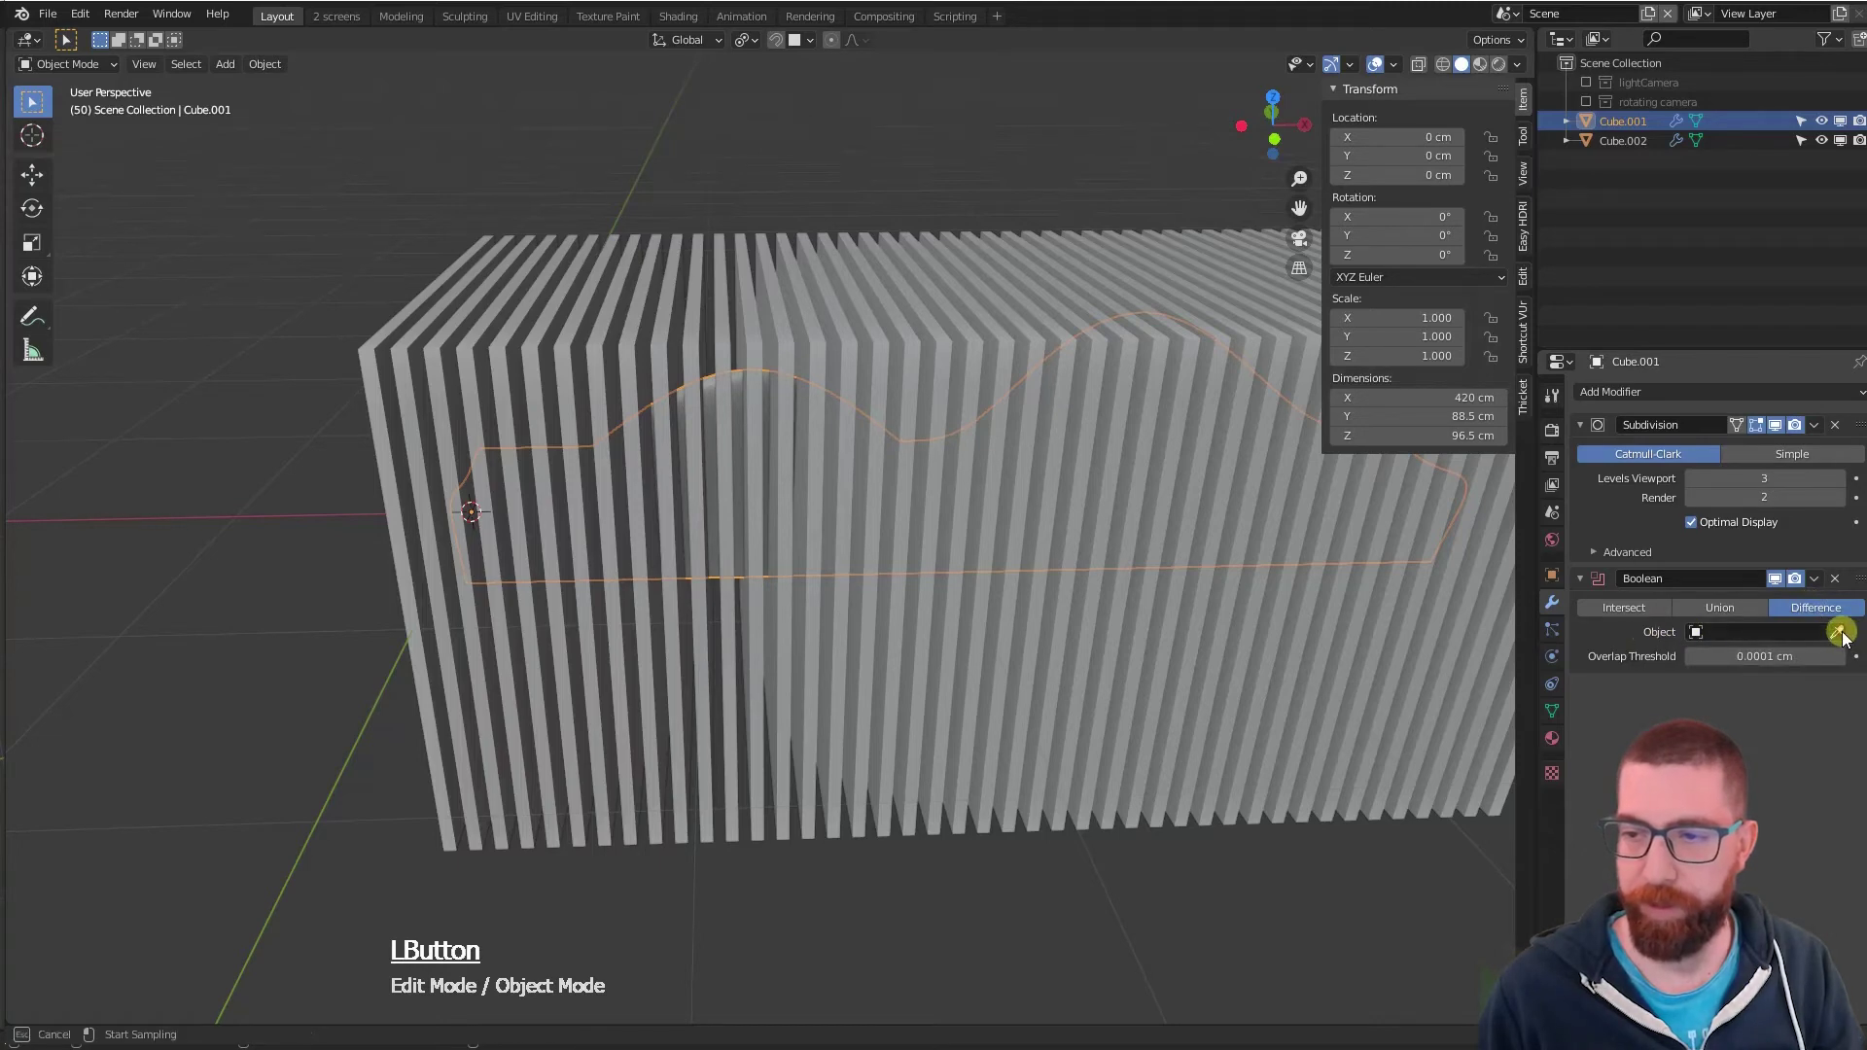
{"action": "left_click", "coordinate": [628, 350]}
{"action": "middle_click_drag", "start_coordinate": [712, 475], "coordinate": [733, 472]}
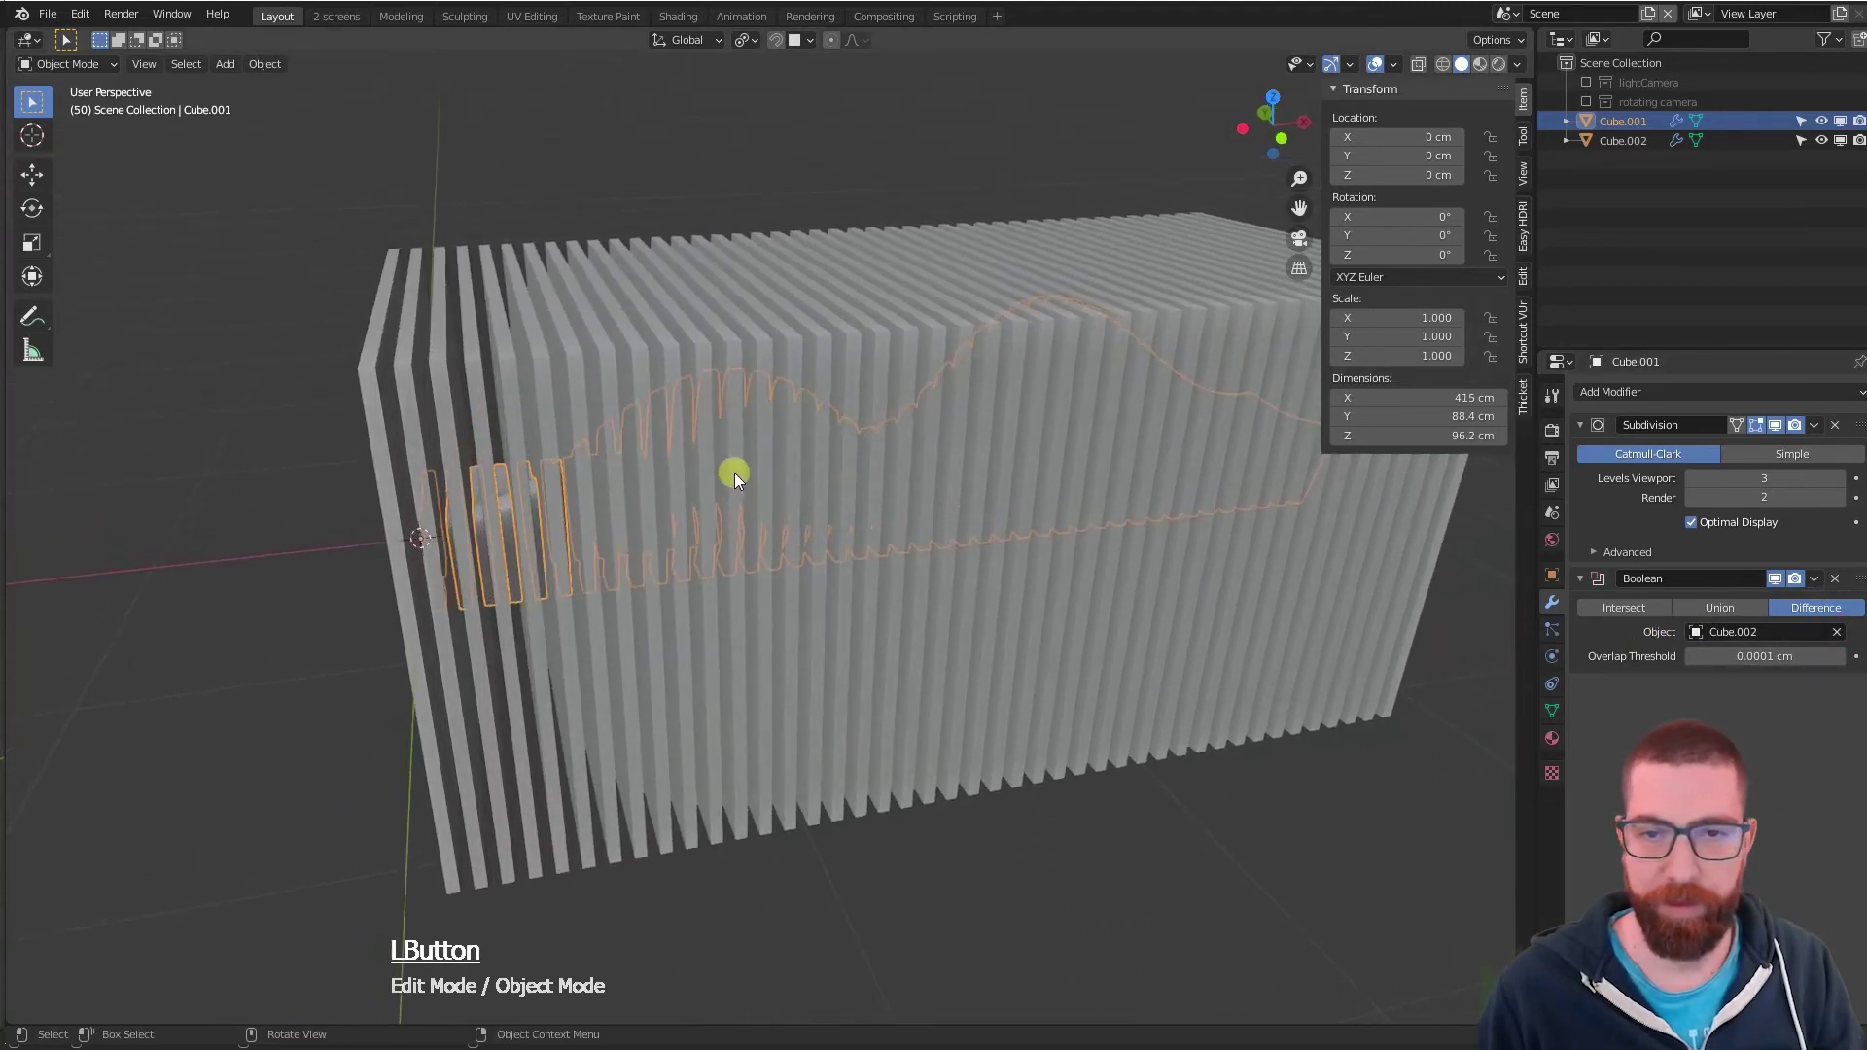
- Hide the slab array temporarily to examine the cuts in the bench, and show the array again
{"action": "left_click", "coordinate": [1821, 140]}
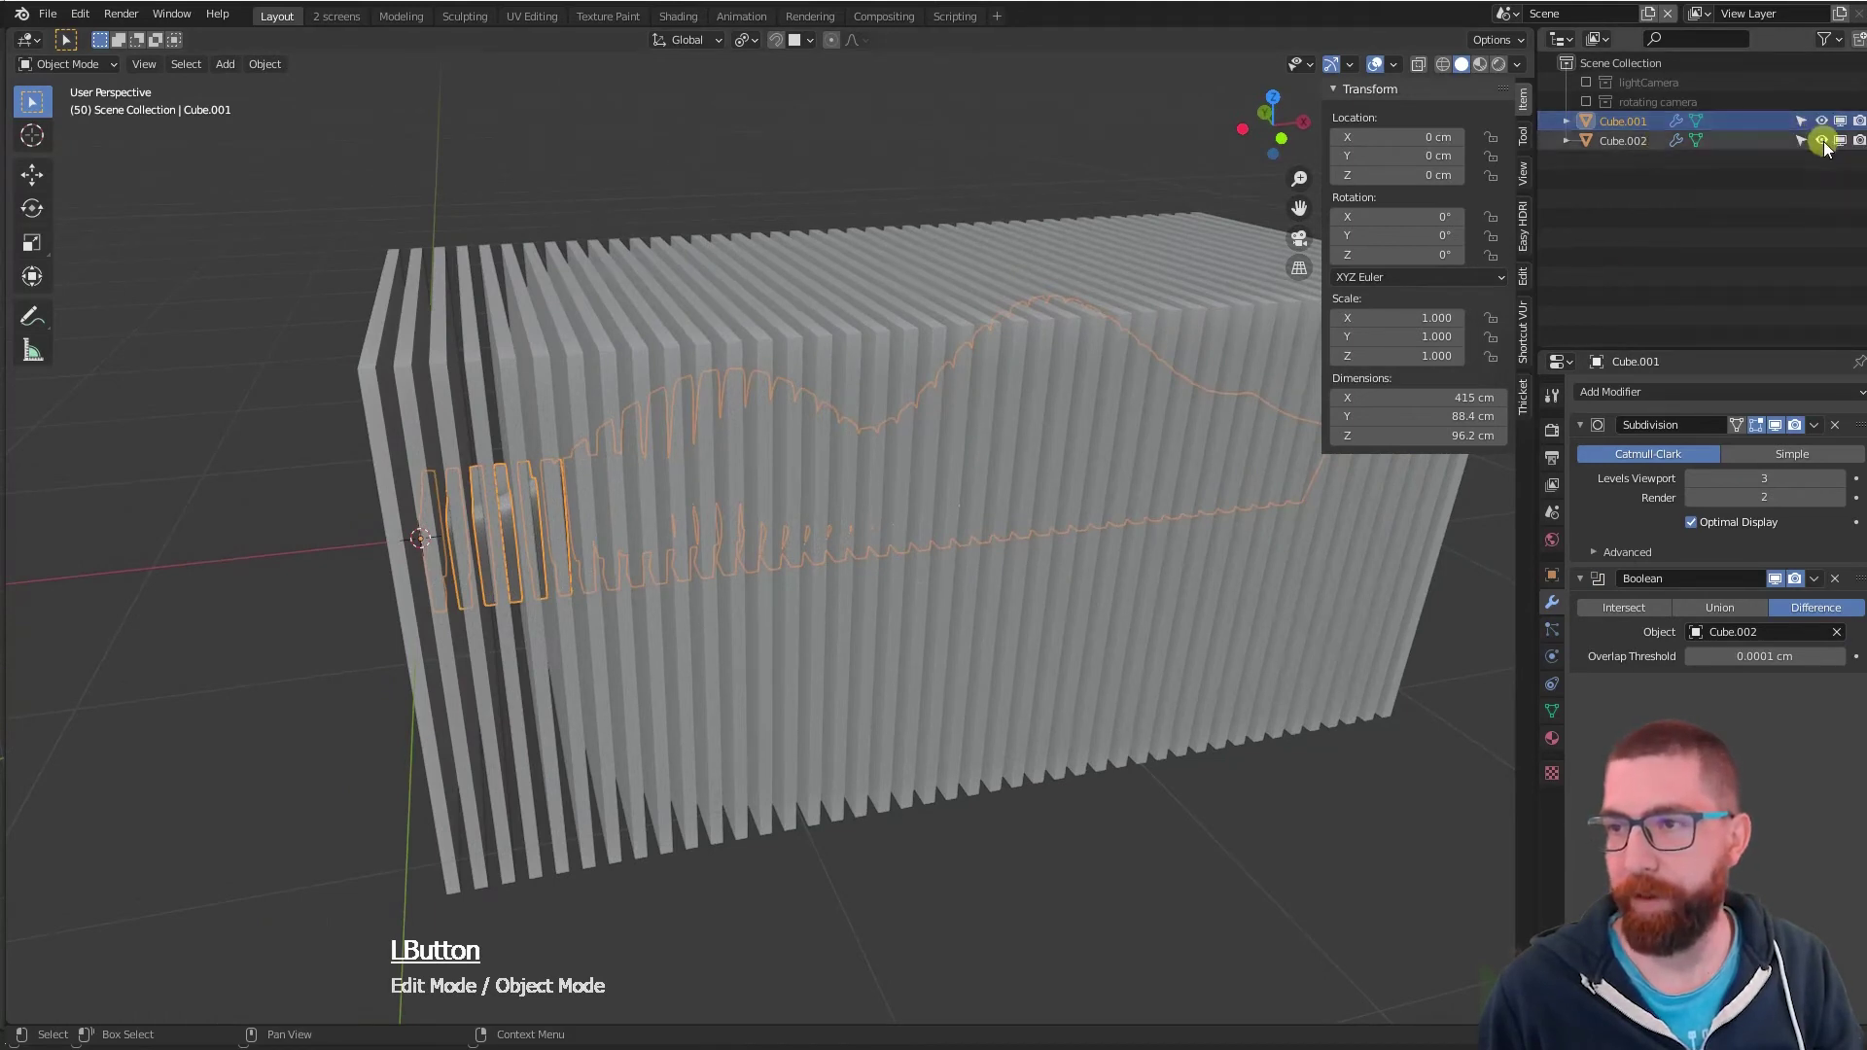
{"action": "mouse_move", "coordinate": [1031, 412]}
{"action": "middle_mouse_down"}
{"action": "mouse_move", "coordinate": [1047, 547]}
{"action": "mouse_move", "coordinate": [1066, 368]}
{"action": "mouse_move", "coordinate": [538, 516]}
{"action": "mouse_move", "coordinate": [813, 508]}
{"action": "mouse_move", "coordinate": [742, 509]}
{"action": "mouse_move", "coordinate": [890, 436]}
{"action": "middle_mouse_up"}
{"action": "scroll", "coordinate": [718, 432], "scroll_direction": "up", "scroll_amount": 3}
{"action": "middle_click_drag", "start_coordinate": [718, 431], "coordinate": [819, 441]}
{"action": "scroll", "coordinate": [626, 430], "scroll_direction": "down", "scroll_amount": 2}
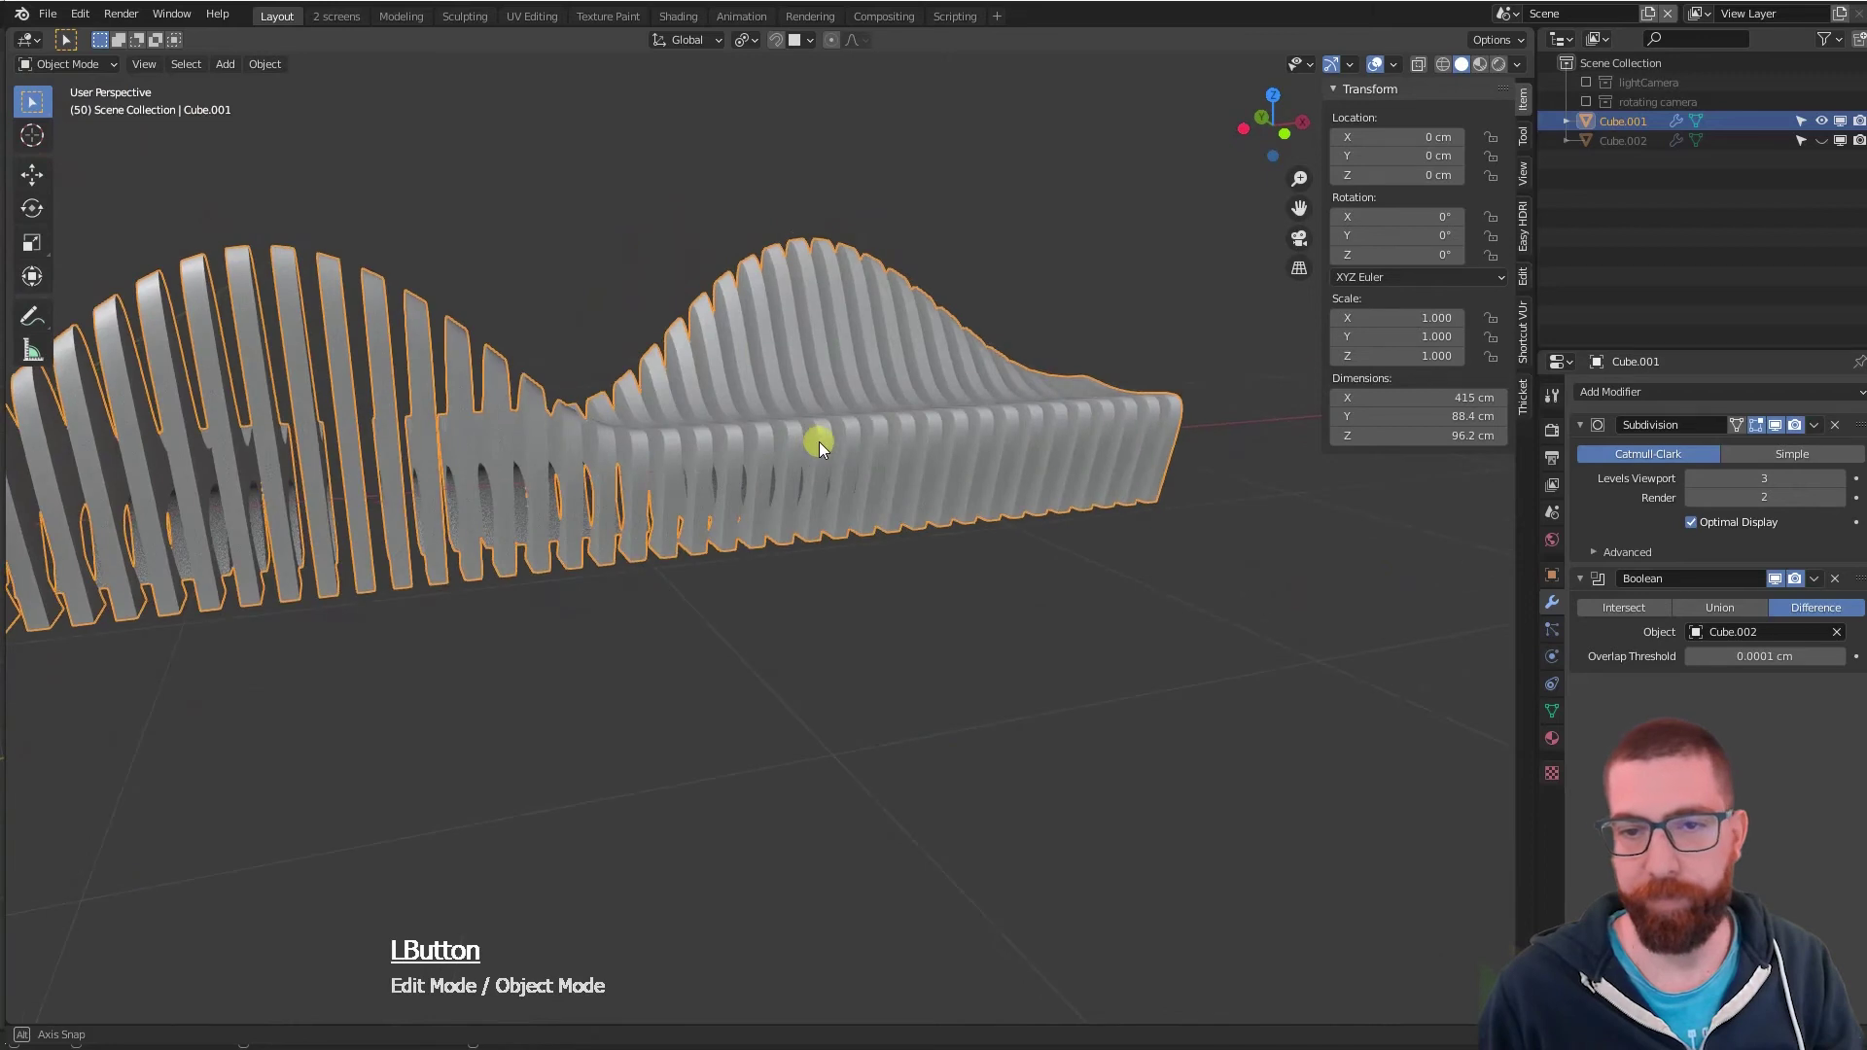
{"action": "left_click", "coordinate": [1821, 140]}
- Set the slab array's viewport display type to Bounds so it appears only as a box outline
{"action": "scroll", "coordinate": [622, 449], "scroll_direction": "down", "scroll_amount": 5}
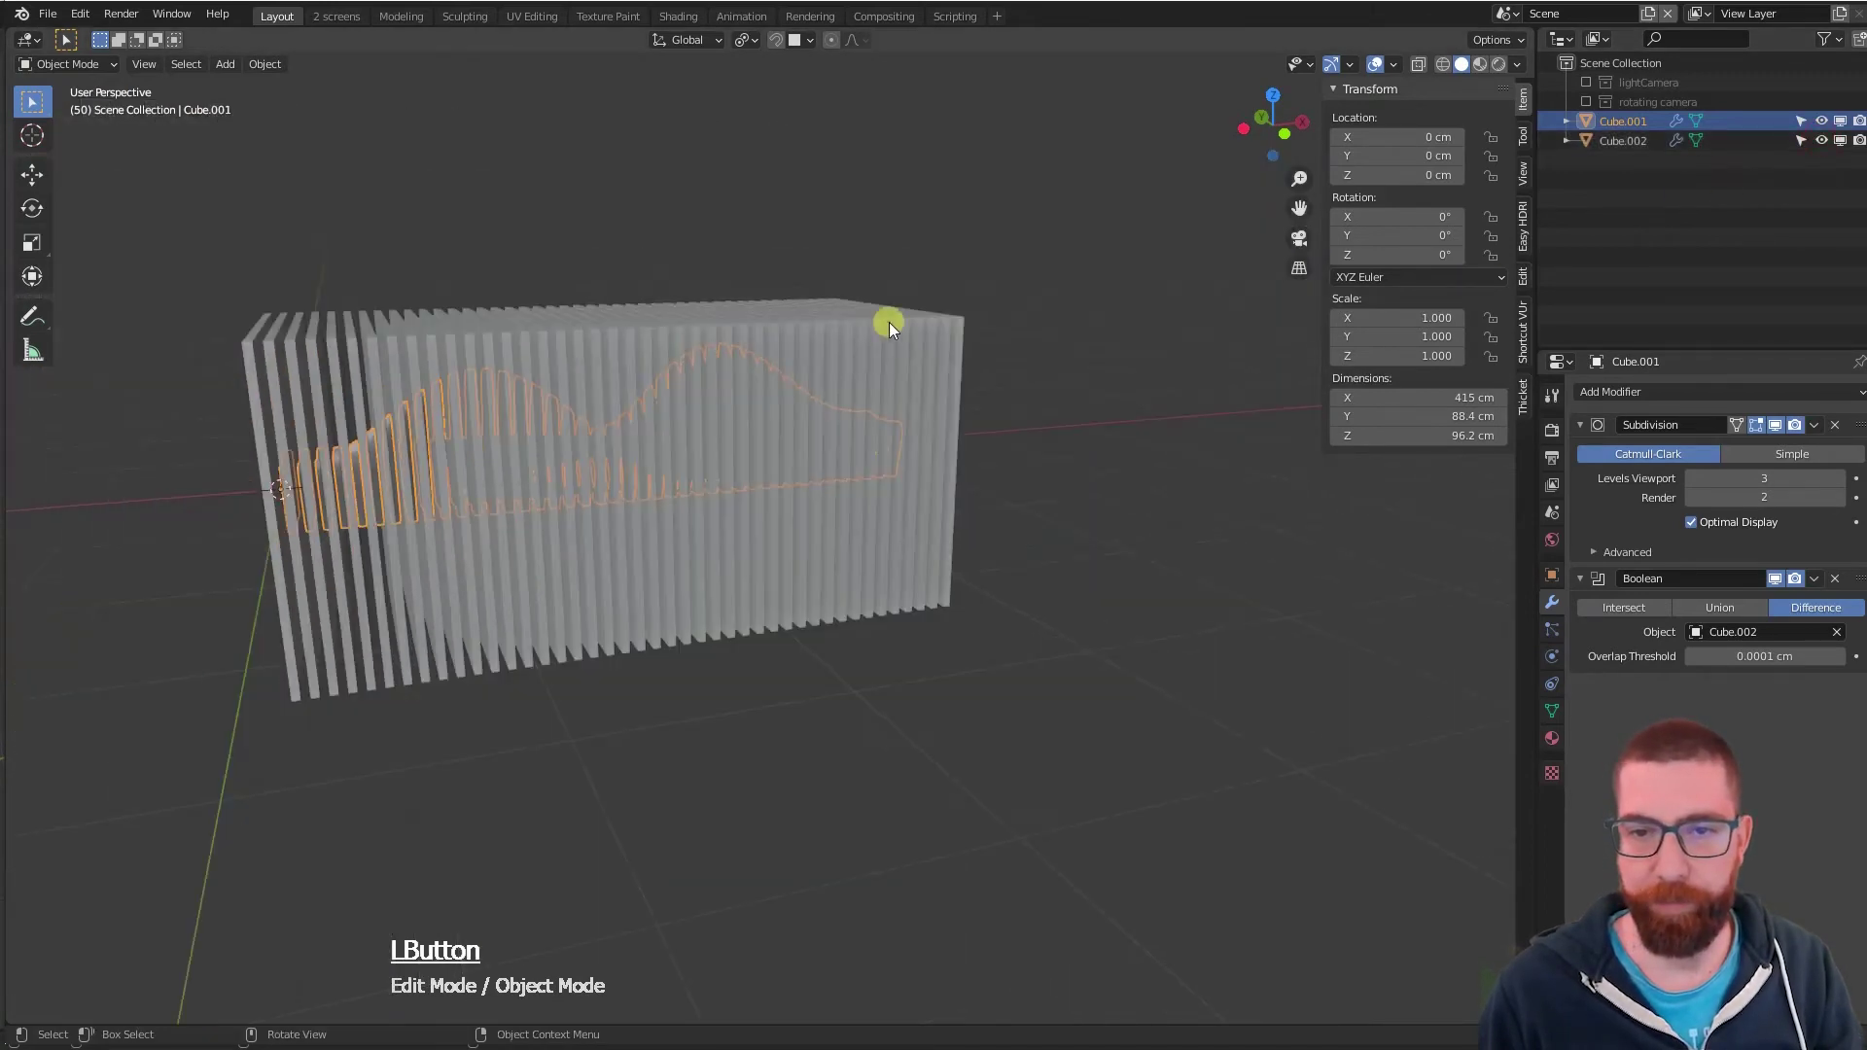
{"action": "left_click", "coordinate": [888, 323]}
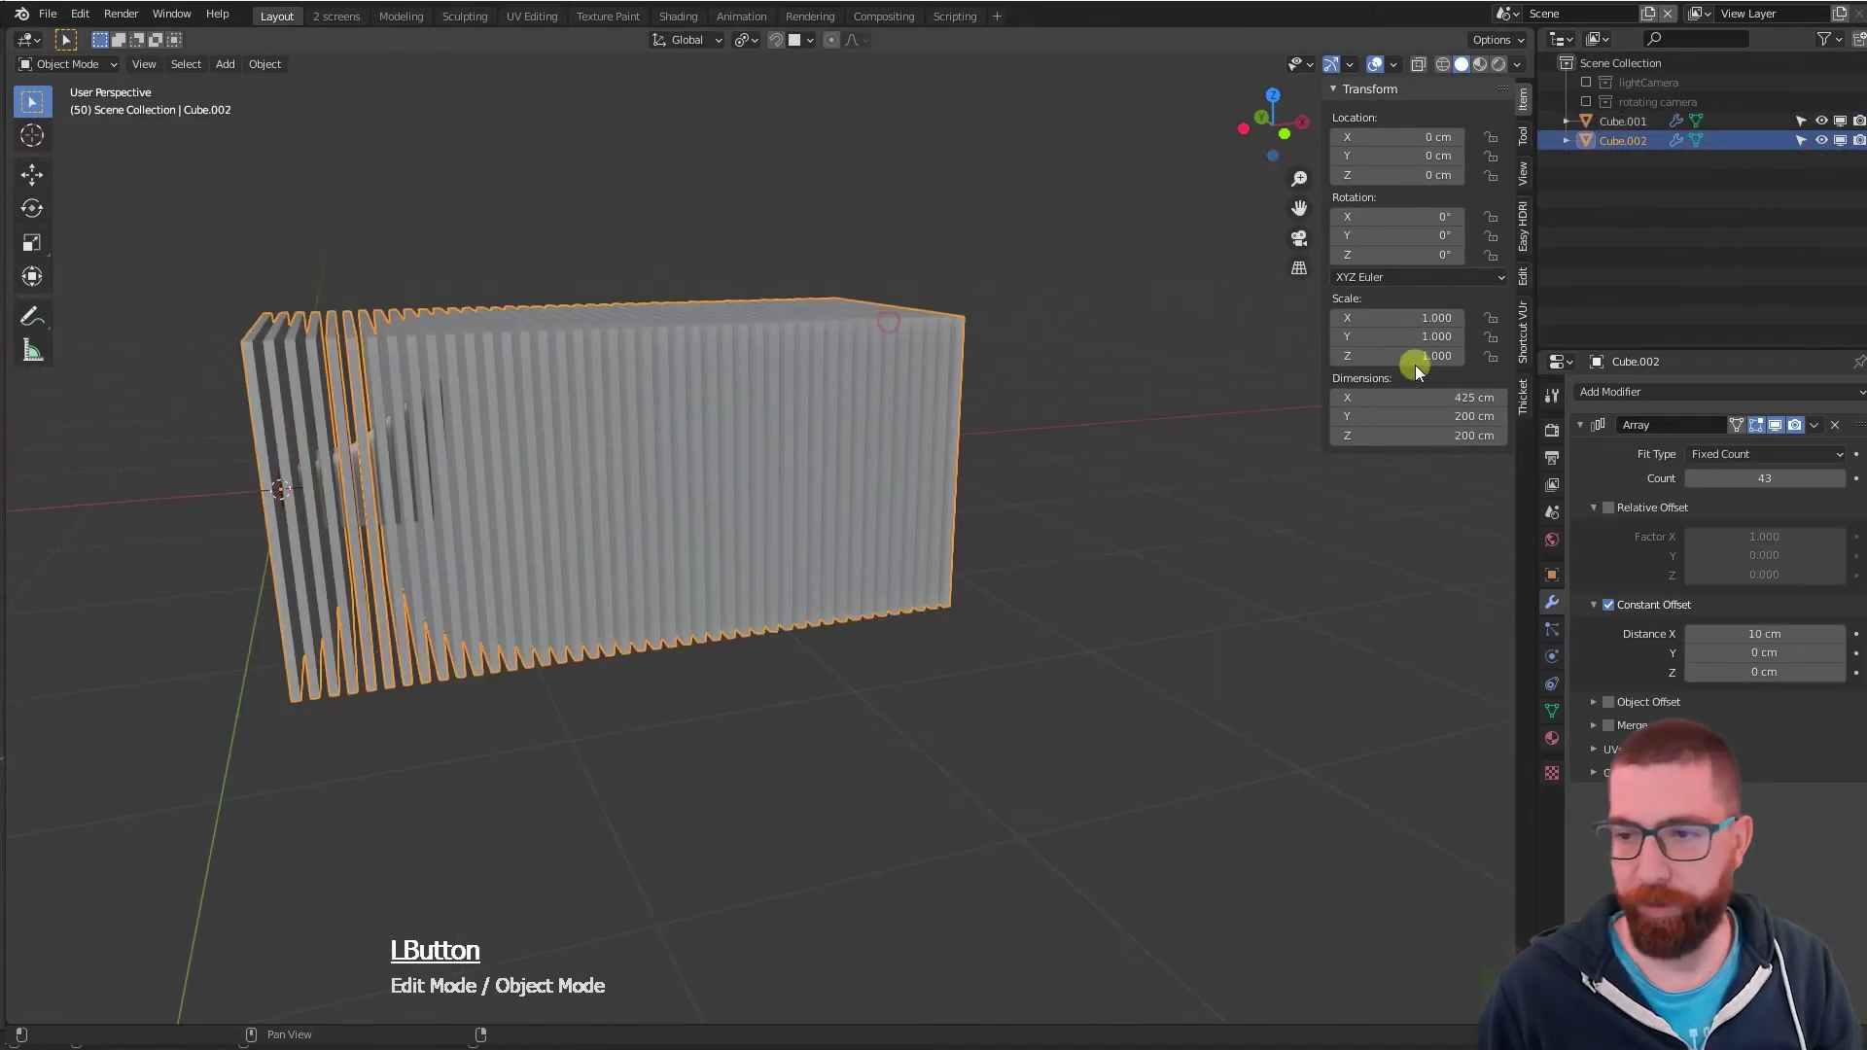
{"action": "left_click", "coordinate": [1552, 576]}
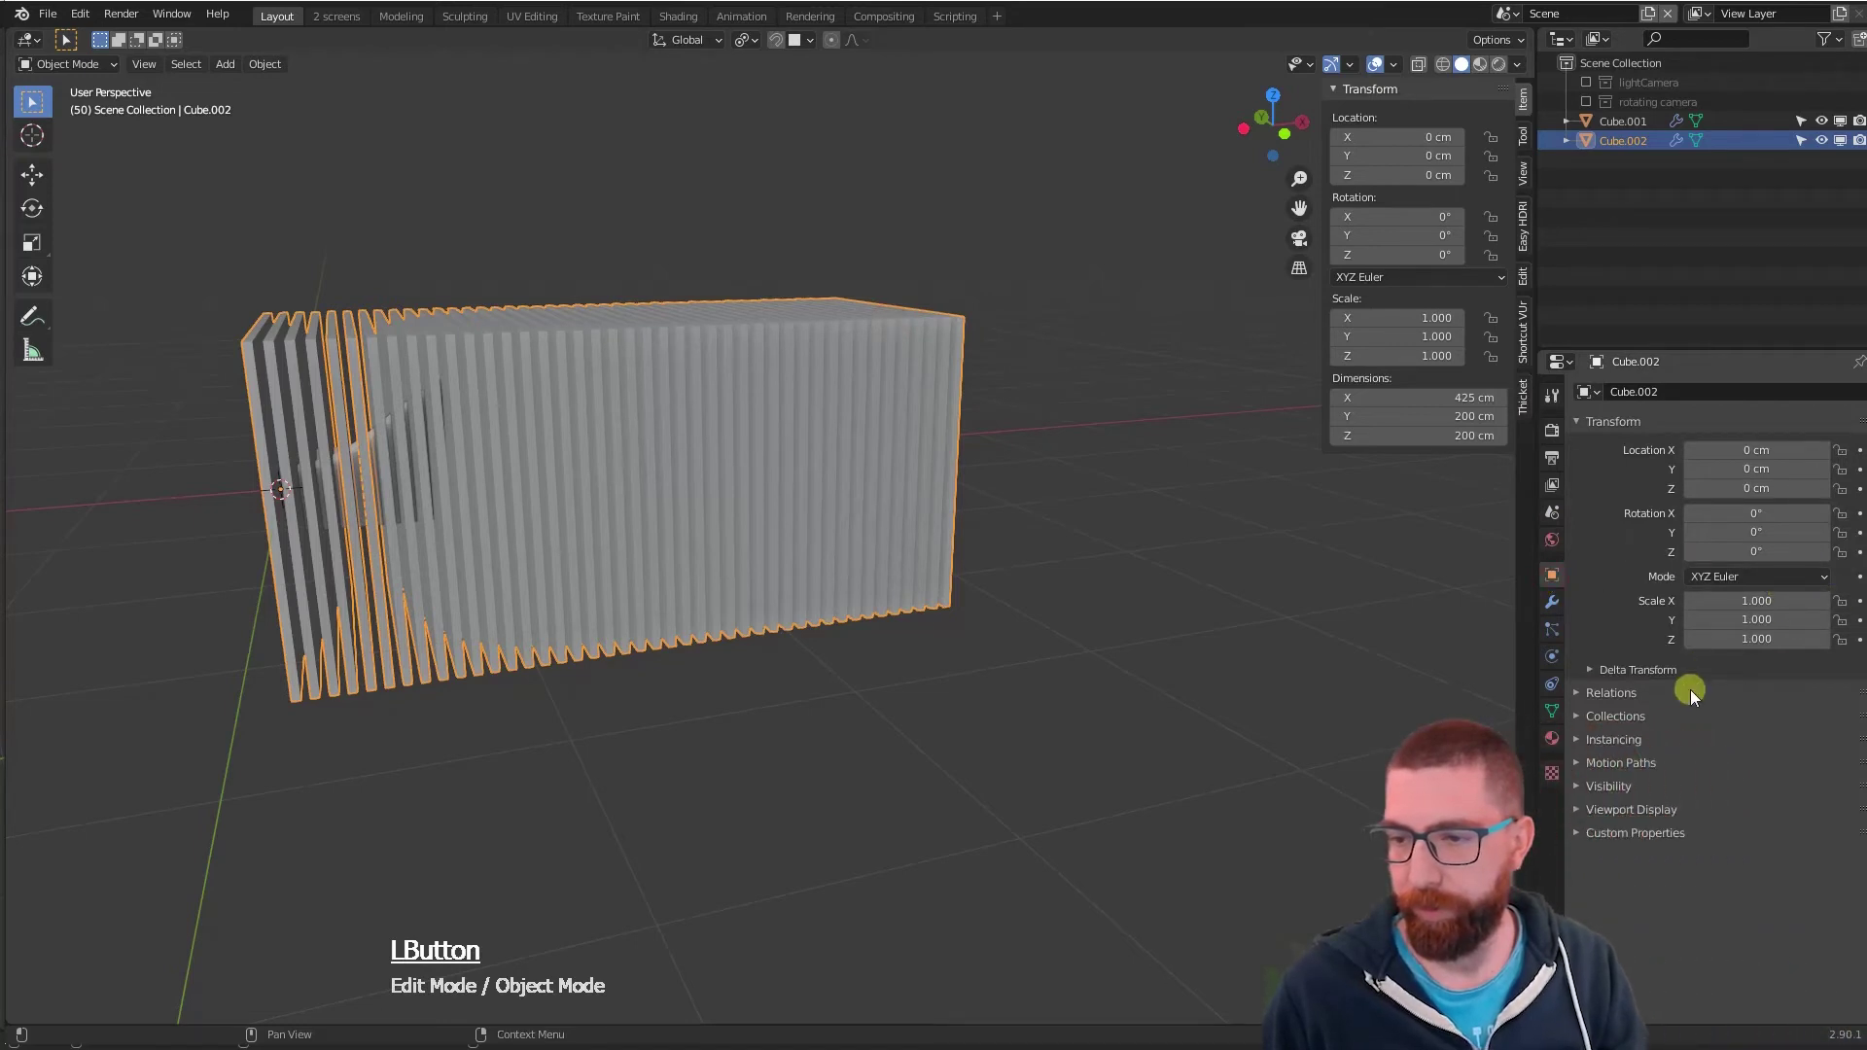
{"action": "left_click", "coordinate": [1583, 788]}
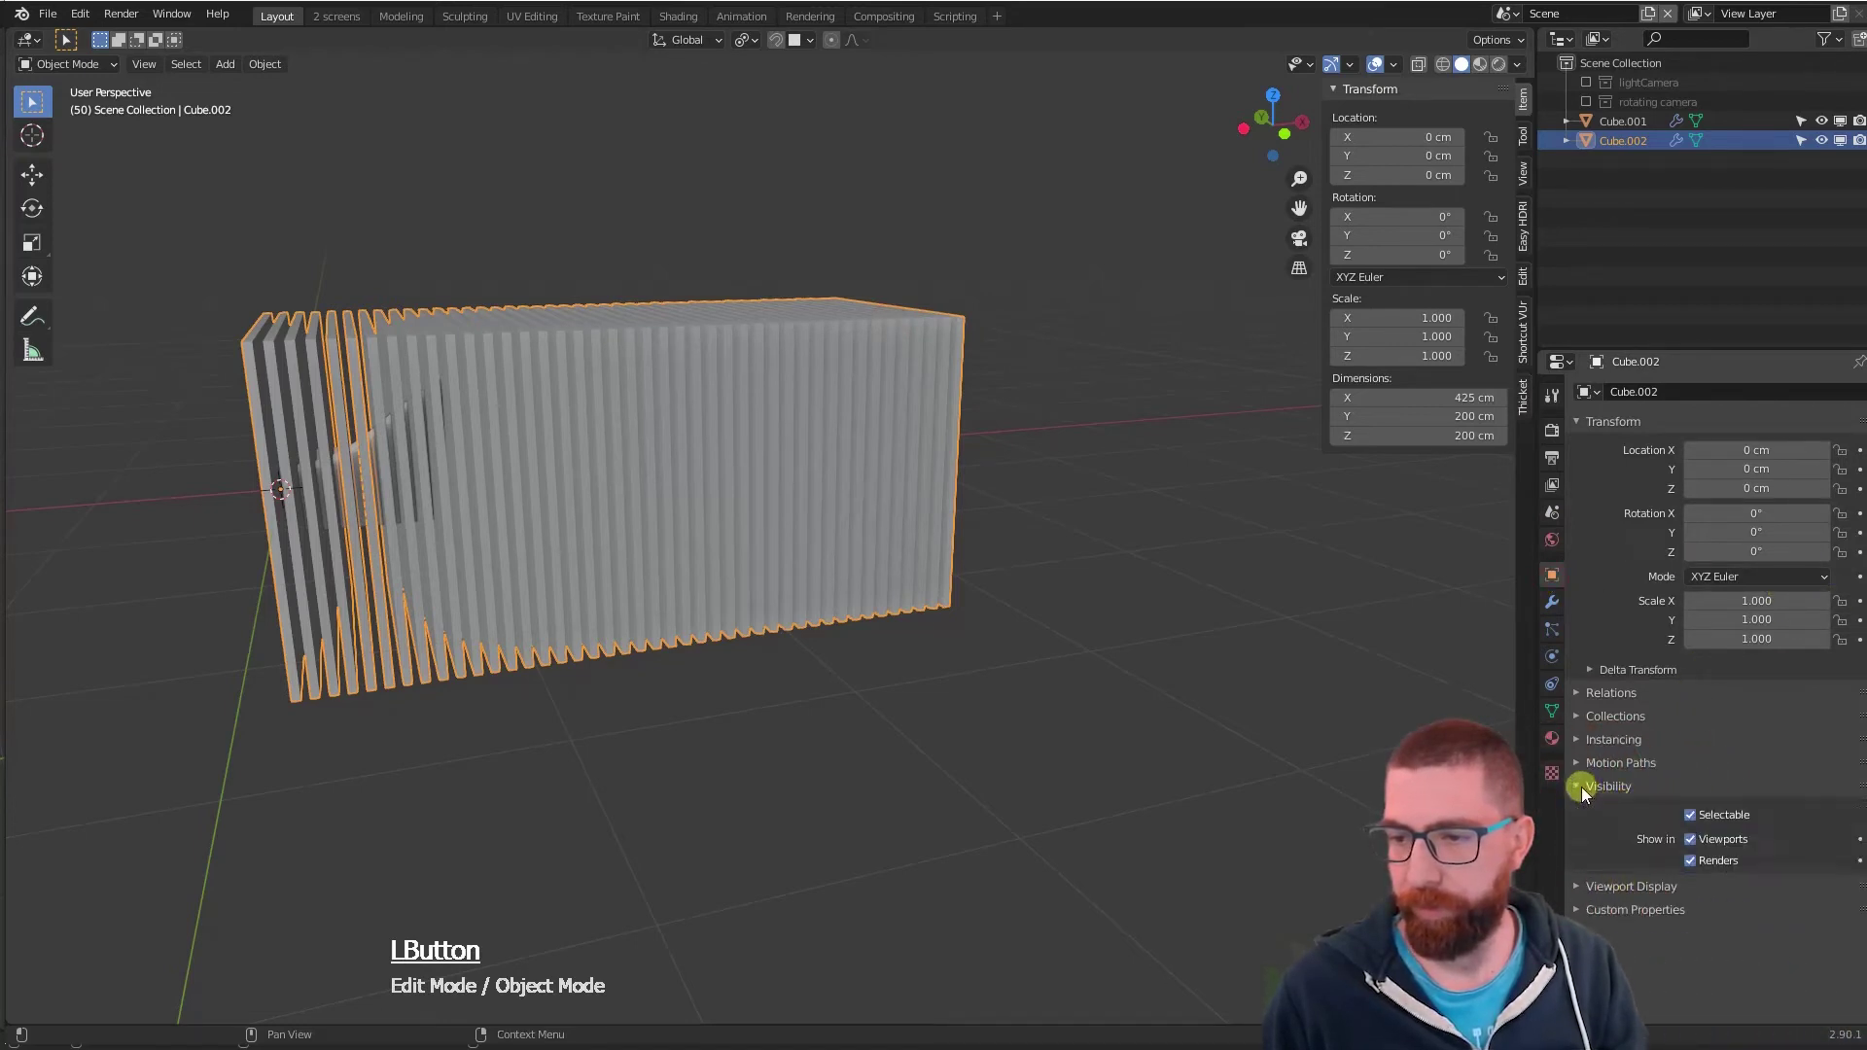
{"action": "left_click", "coordinate": [1589, 787]}
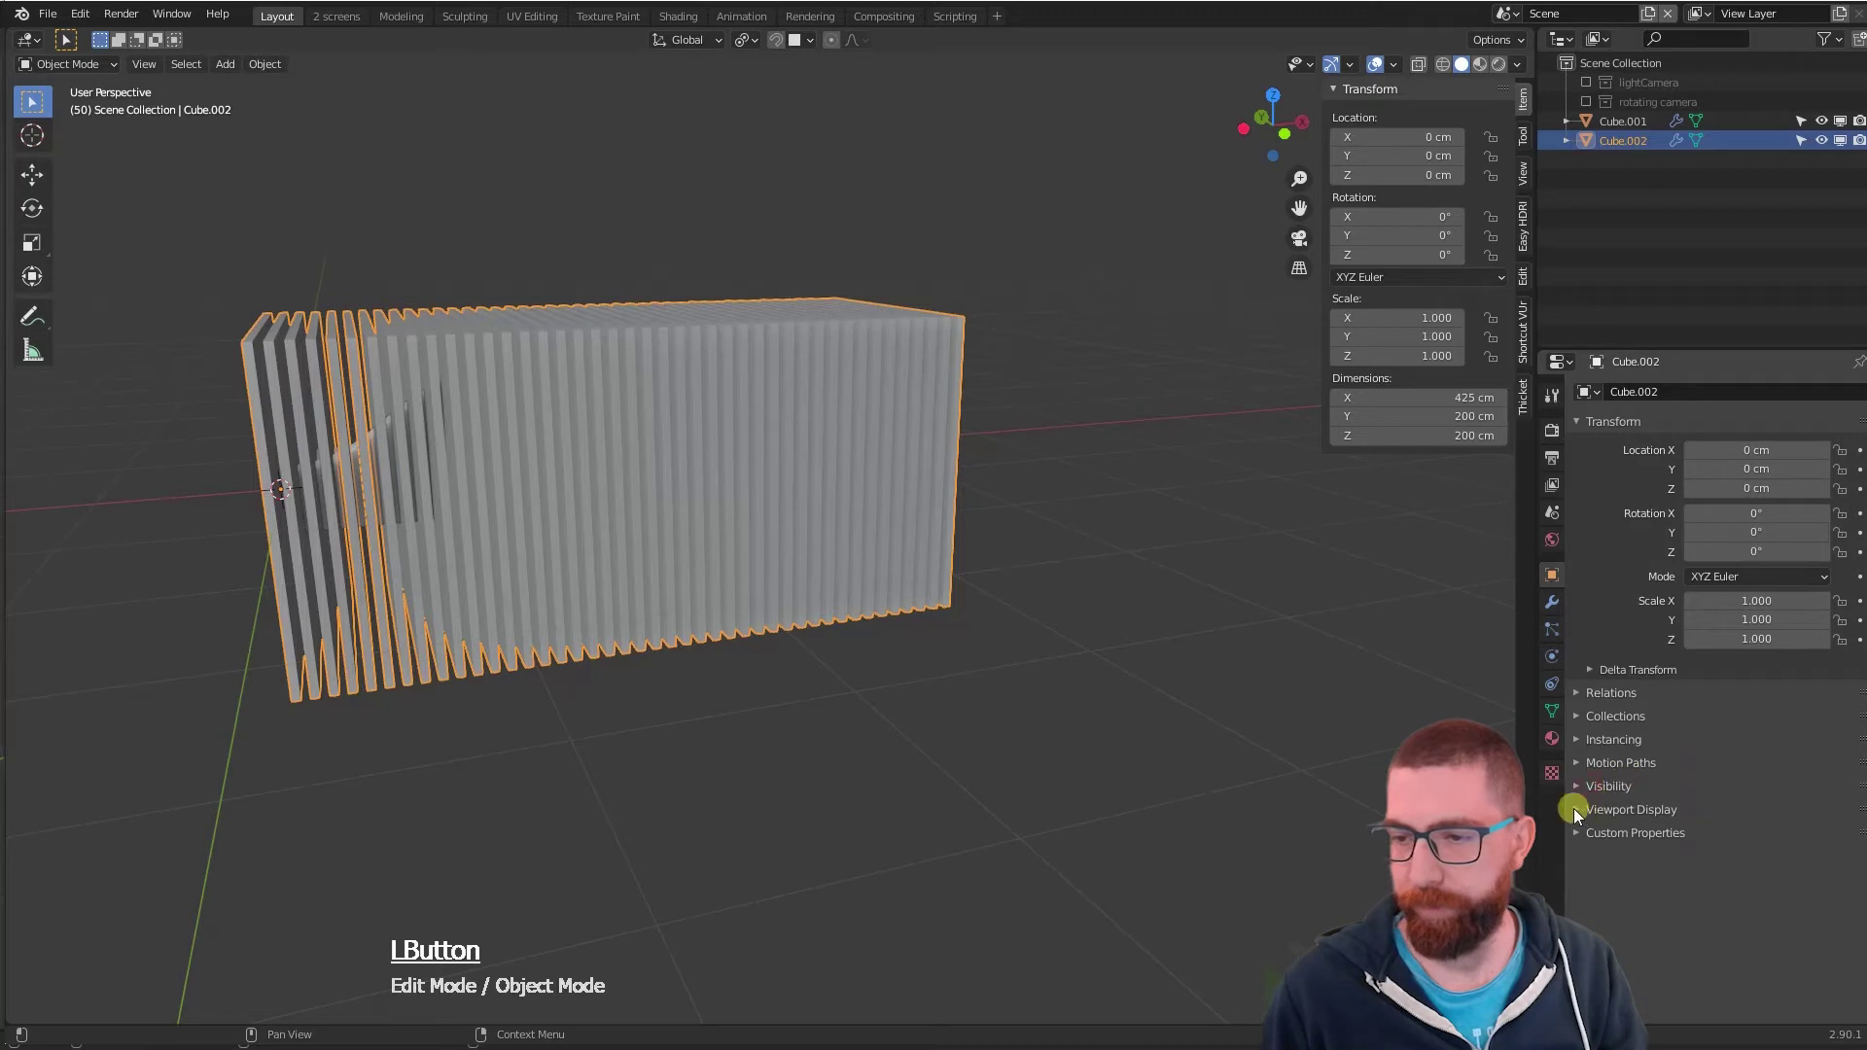
{"action": "left_click", "coordinate": [1575, 809]}
{"action": "scroll", "coordinate": [1666, 772], "scroll_direction": "down", "scroll_amount": 2}
{"action": "left_click", "coordinate": [1734, 961]}
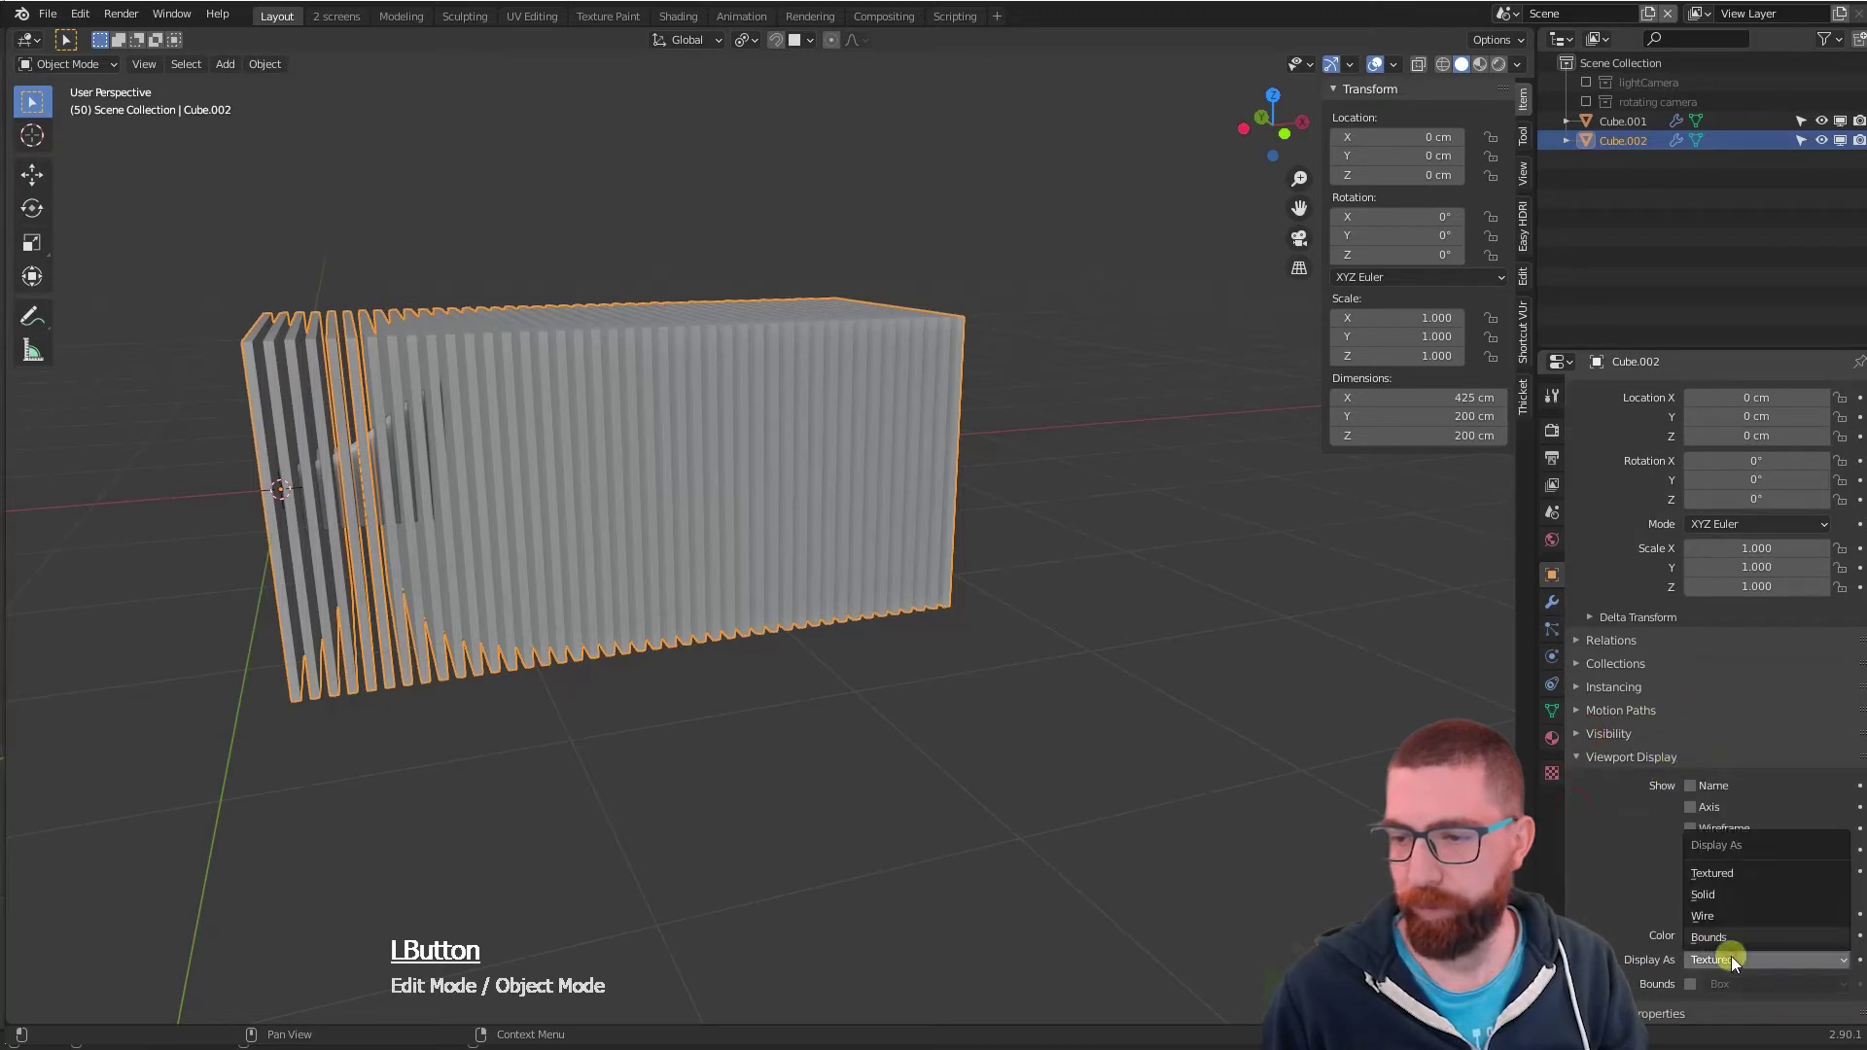
{"action": "left_click", "coordinate": [1729, 939]}
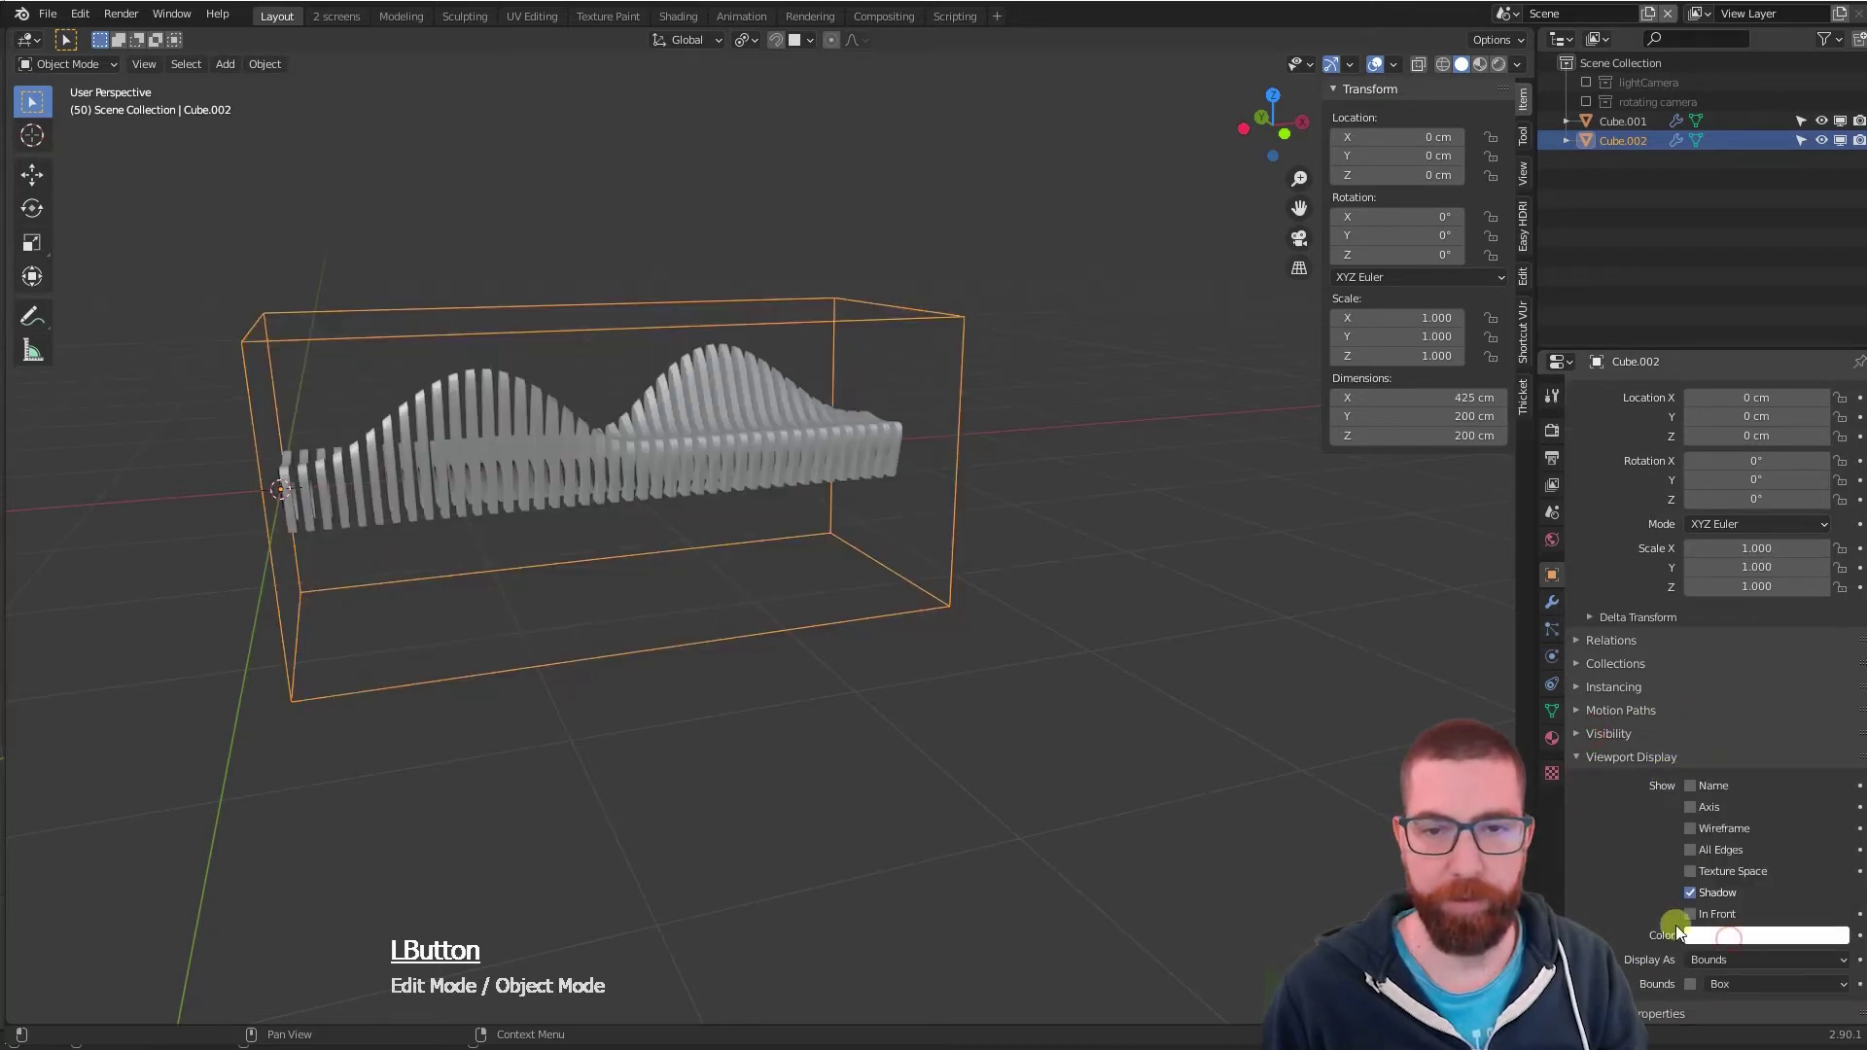
- Examine the sliced bench inside the cutter's bounding box and leave the bench selected
{"action": "middle_click_drag", "start_coordinate": [924, 681], "coordinate": [755, 527]}
{"action": "scroll", "coordinate": [738, 521], "scroll_direction": "down", "scroll_amount": 2}
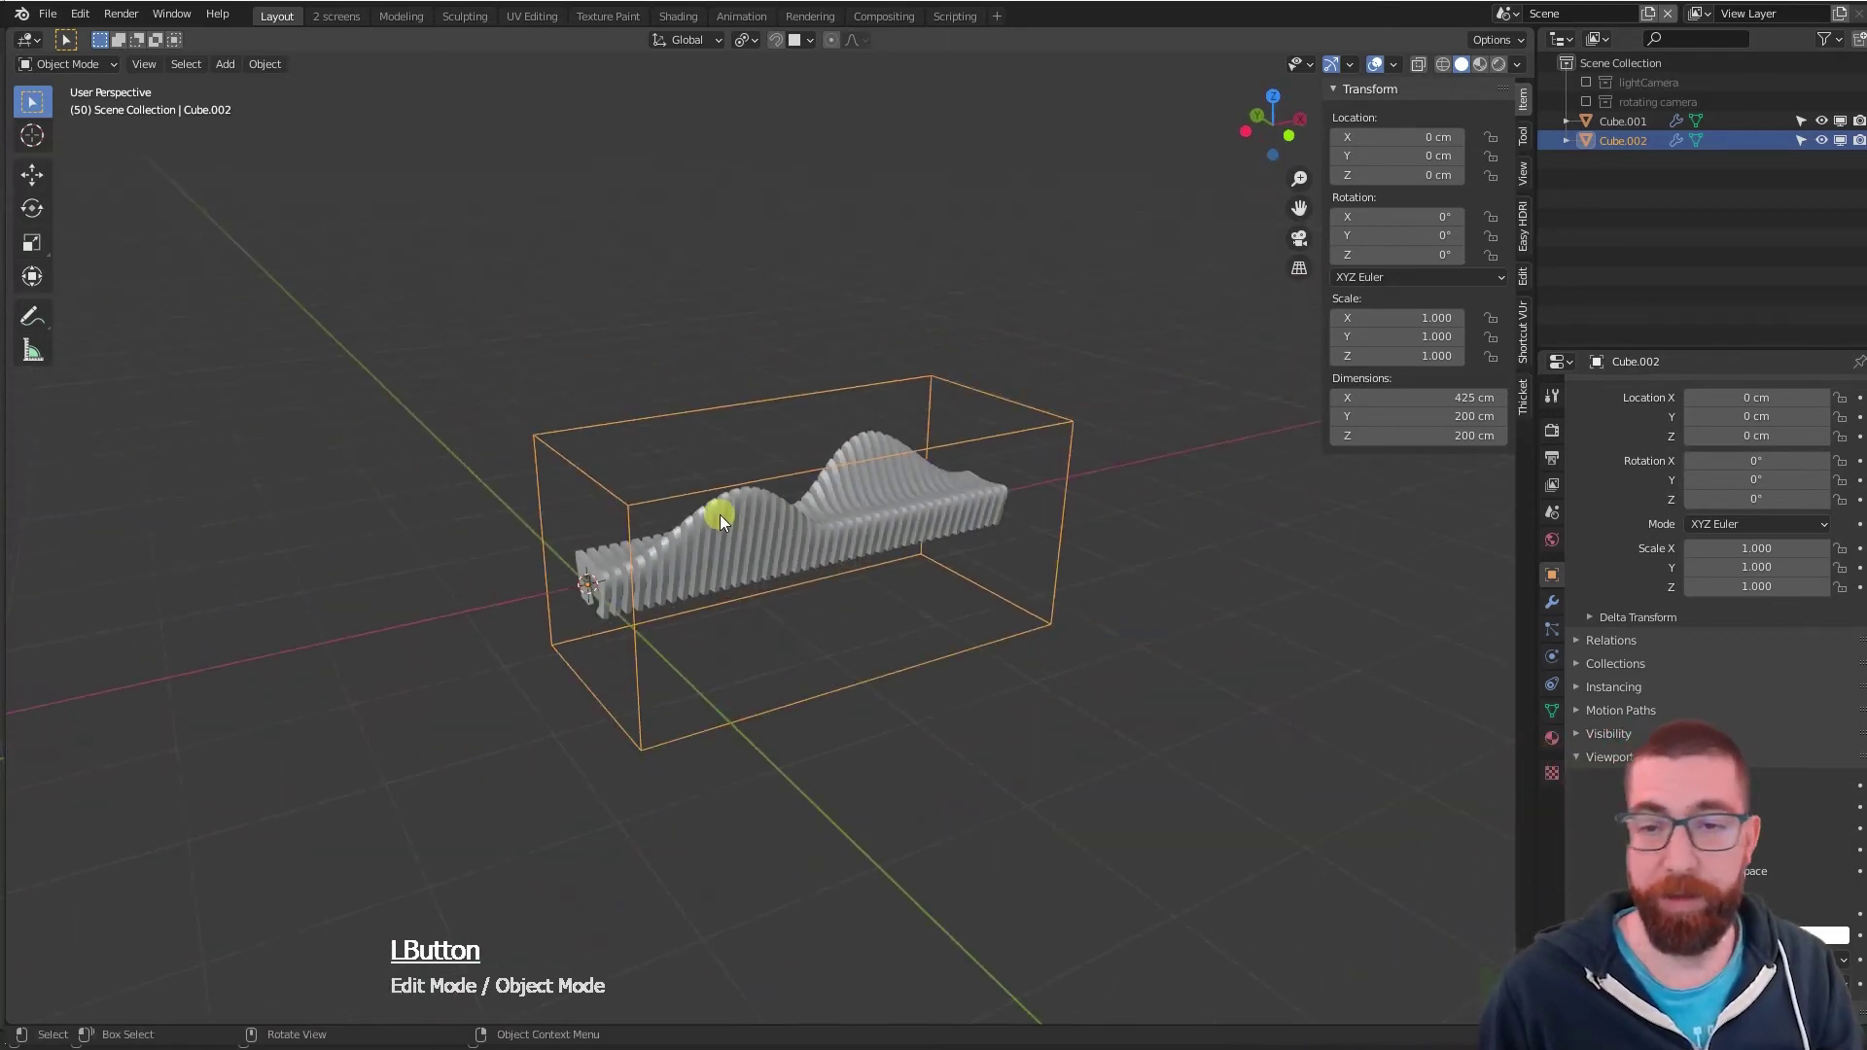
{"action": "scroll", "coordinate": [824, 534], "scroll_direction": "up", "scroll_amount": 3}
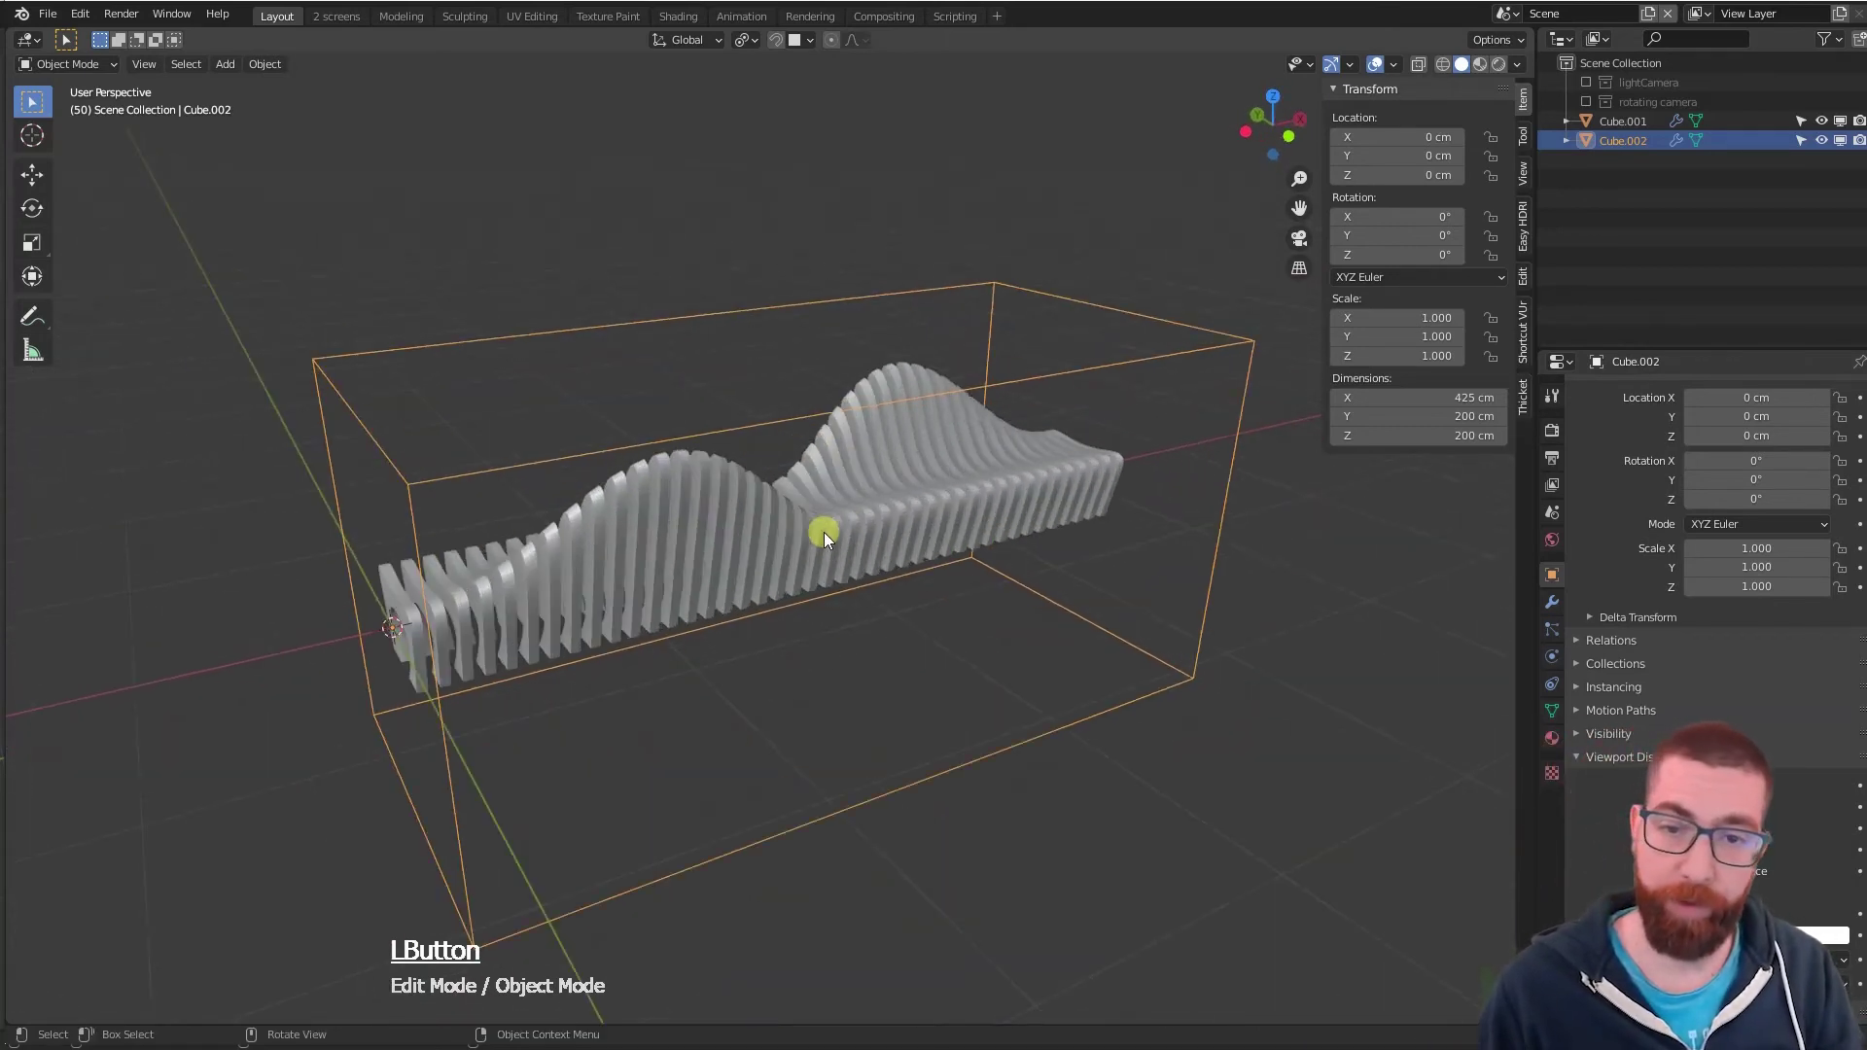
{"action": "scroll", "coordinate": [825, 533], "scroll_direction": "down", "scroll_amount": 2}
{"action": "left_click", "coordinate": [846, 521]}
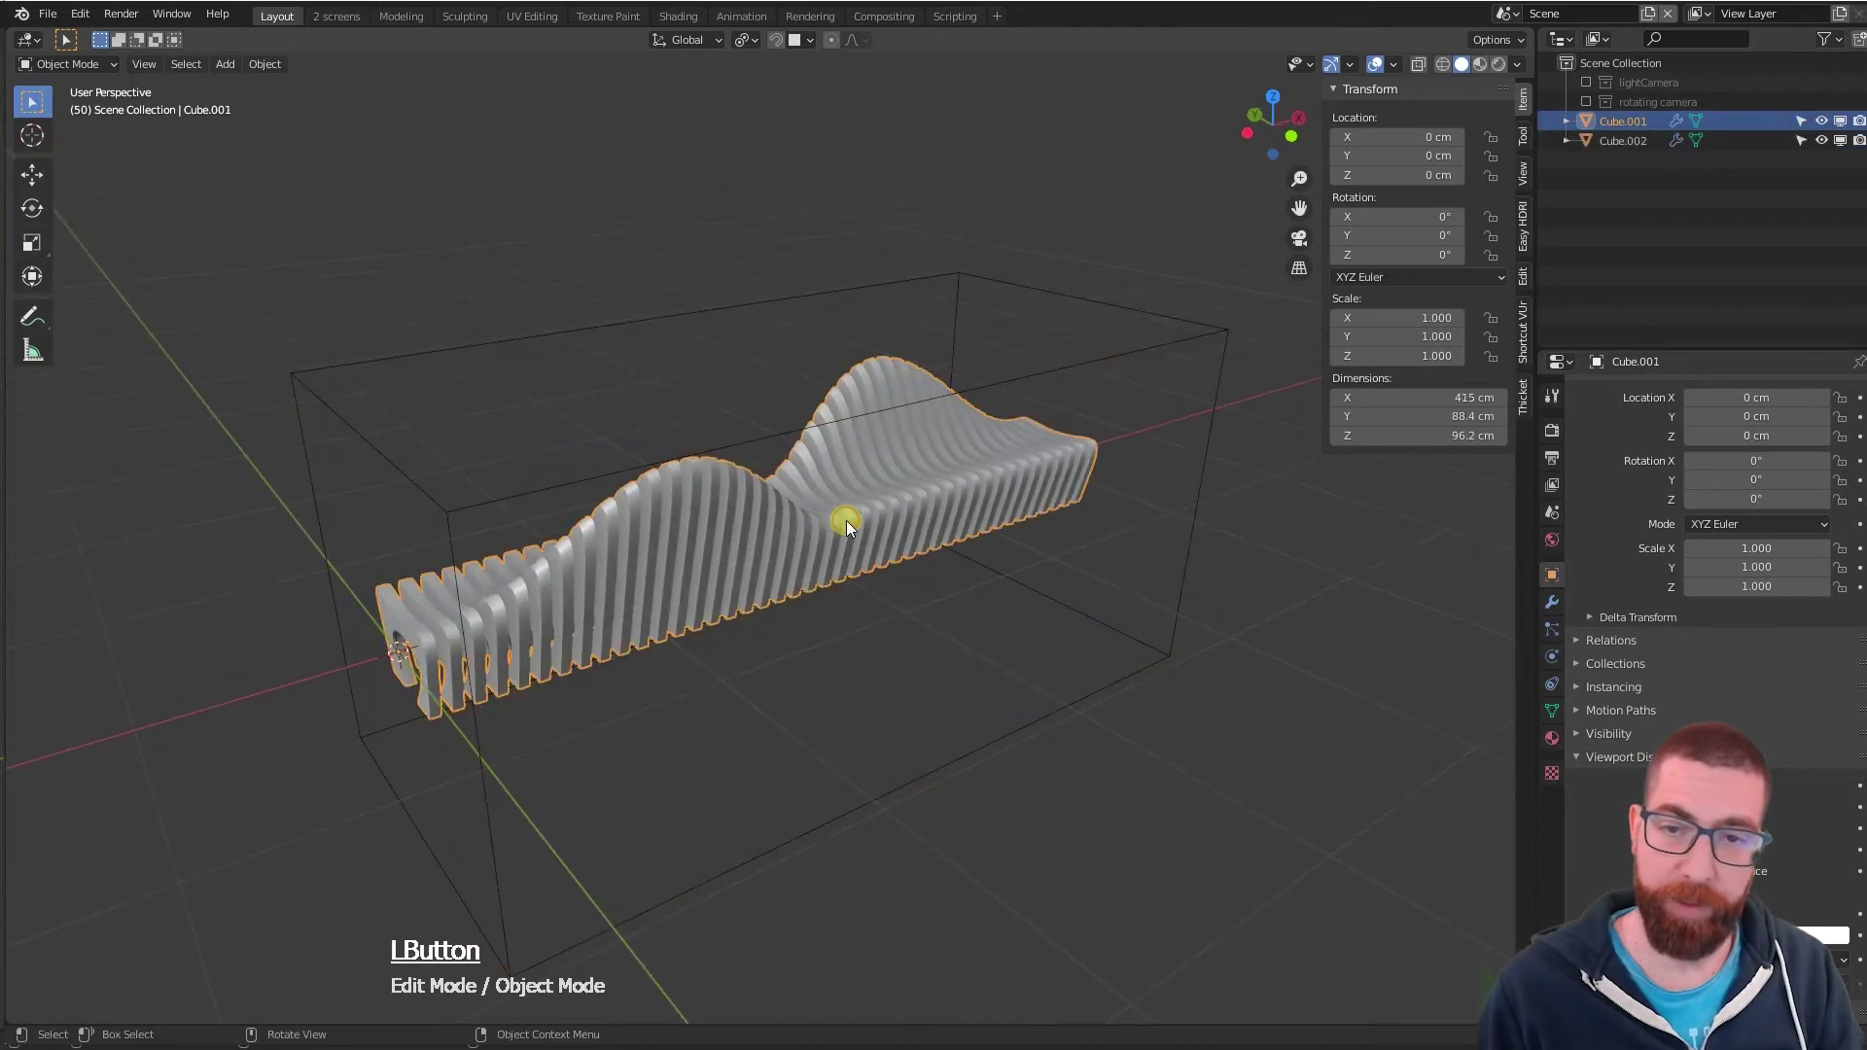
{"action": "middle_click_drag", "start_coordinate": [846, 521], "coordinate": [931, 424]}
{"action": "left_click", "coordinate": [982, 420]}
{"action": "left_click", "coordinate": [963, 493]}
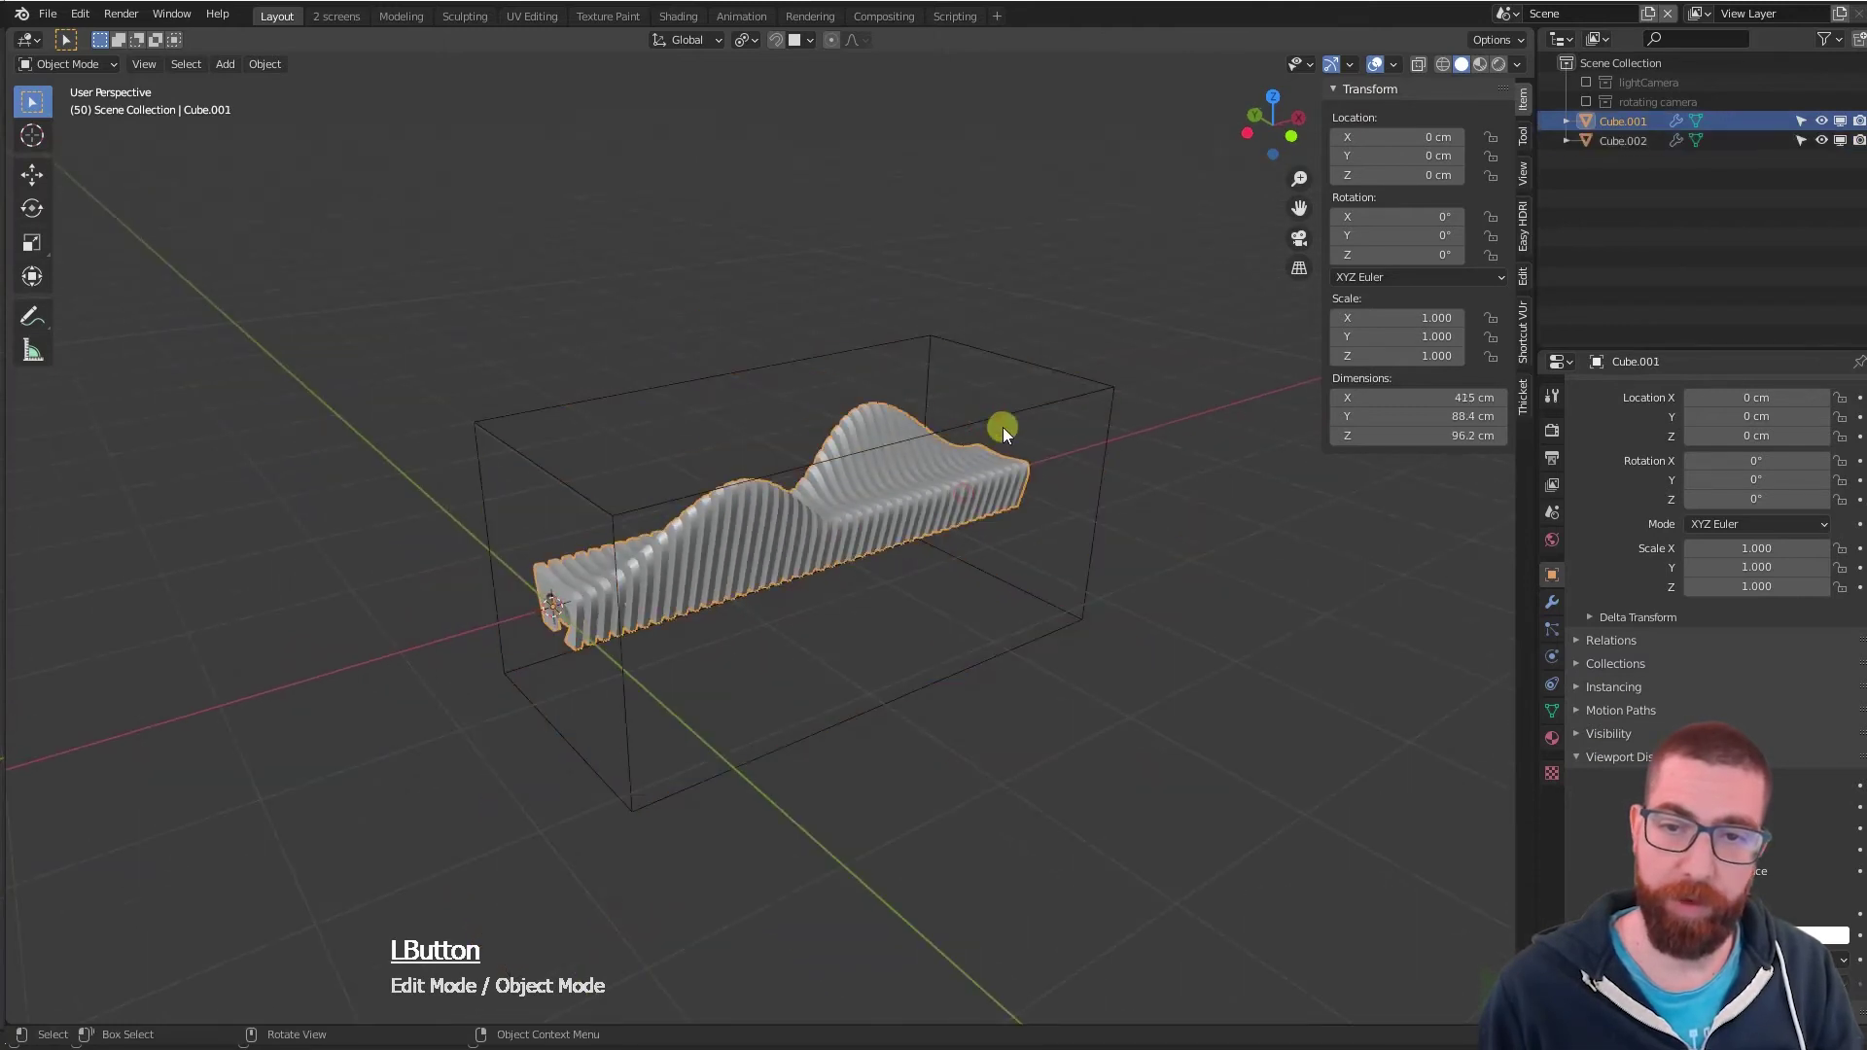
{"action": "left_click", "coordinate": [1007, 411]}
{"action": "left_click", "coordinate": [978, 473]}
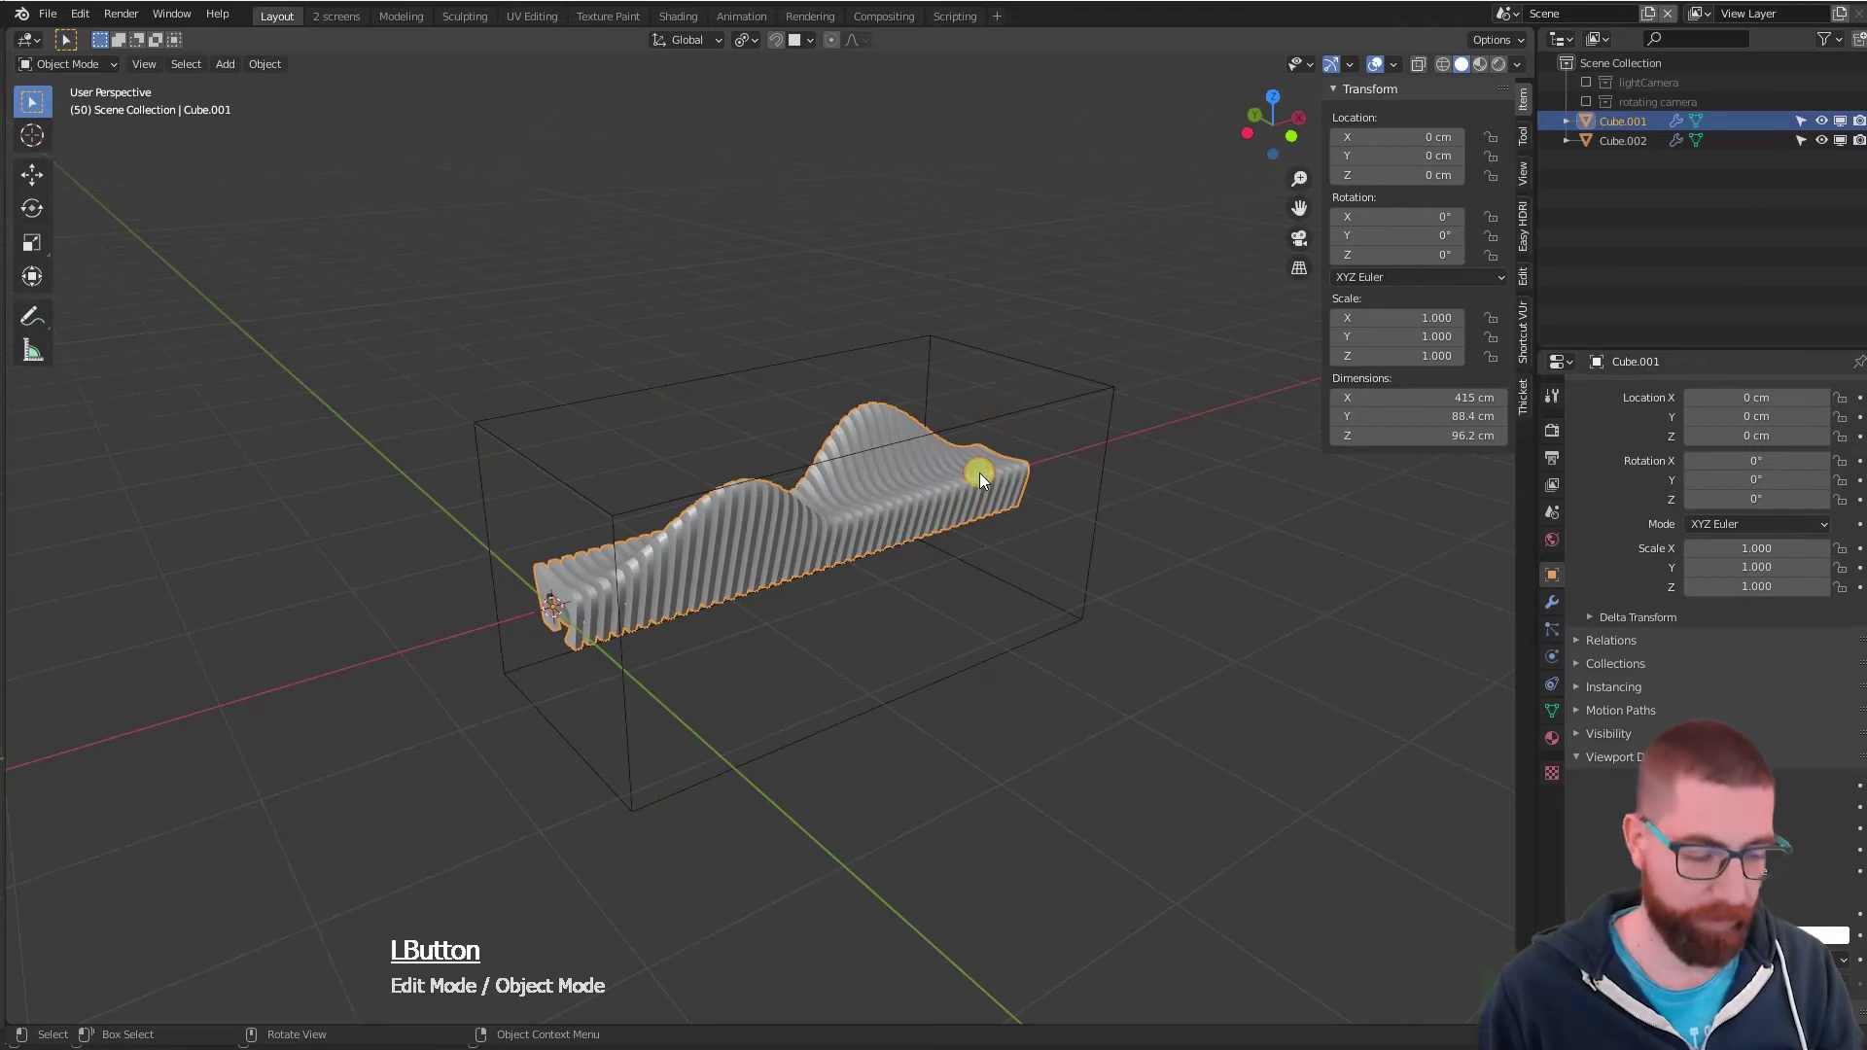
- Parent the slab array to the bench using the Object parent type, with the bench as the parent
{"action": "key", "text": "g"}
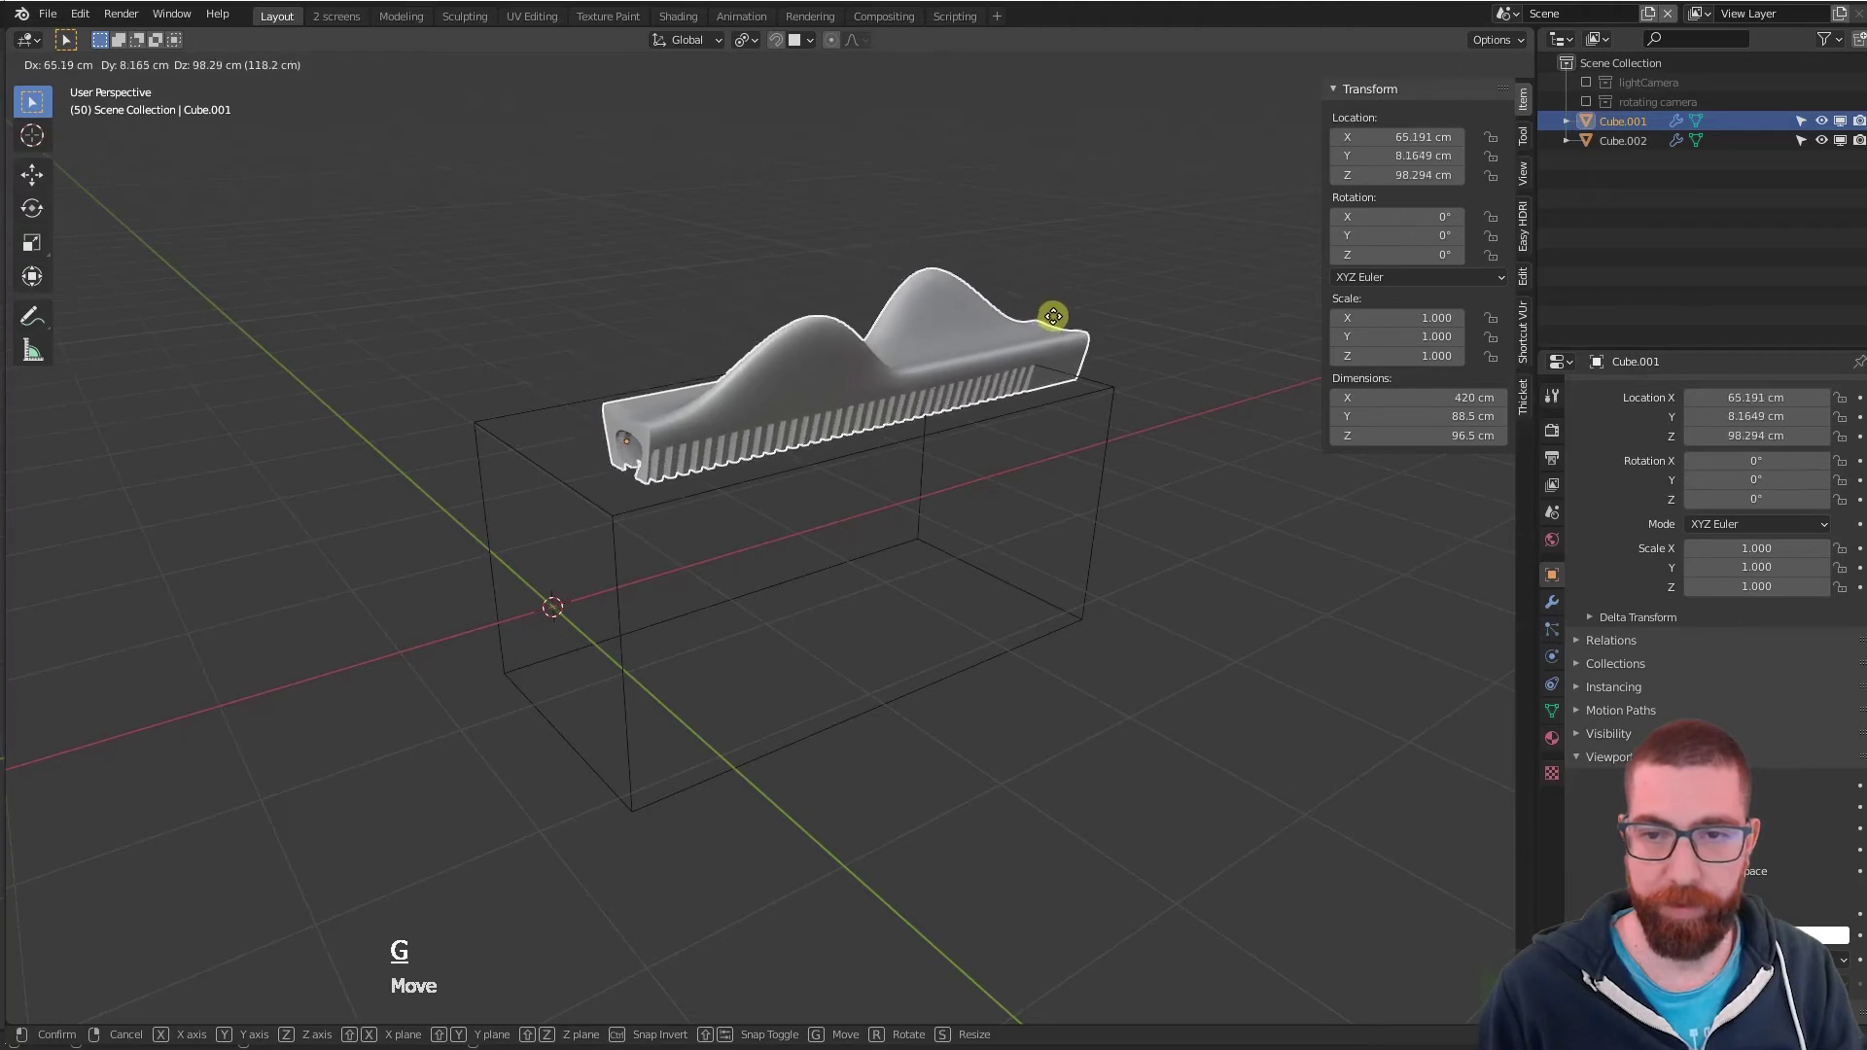
{"action": "key", "text": "Escape"}
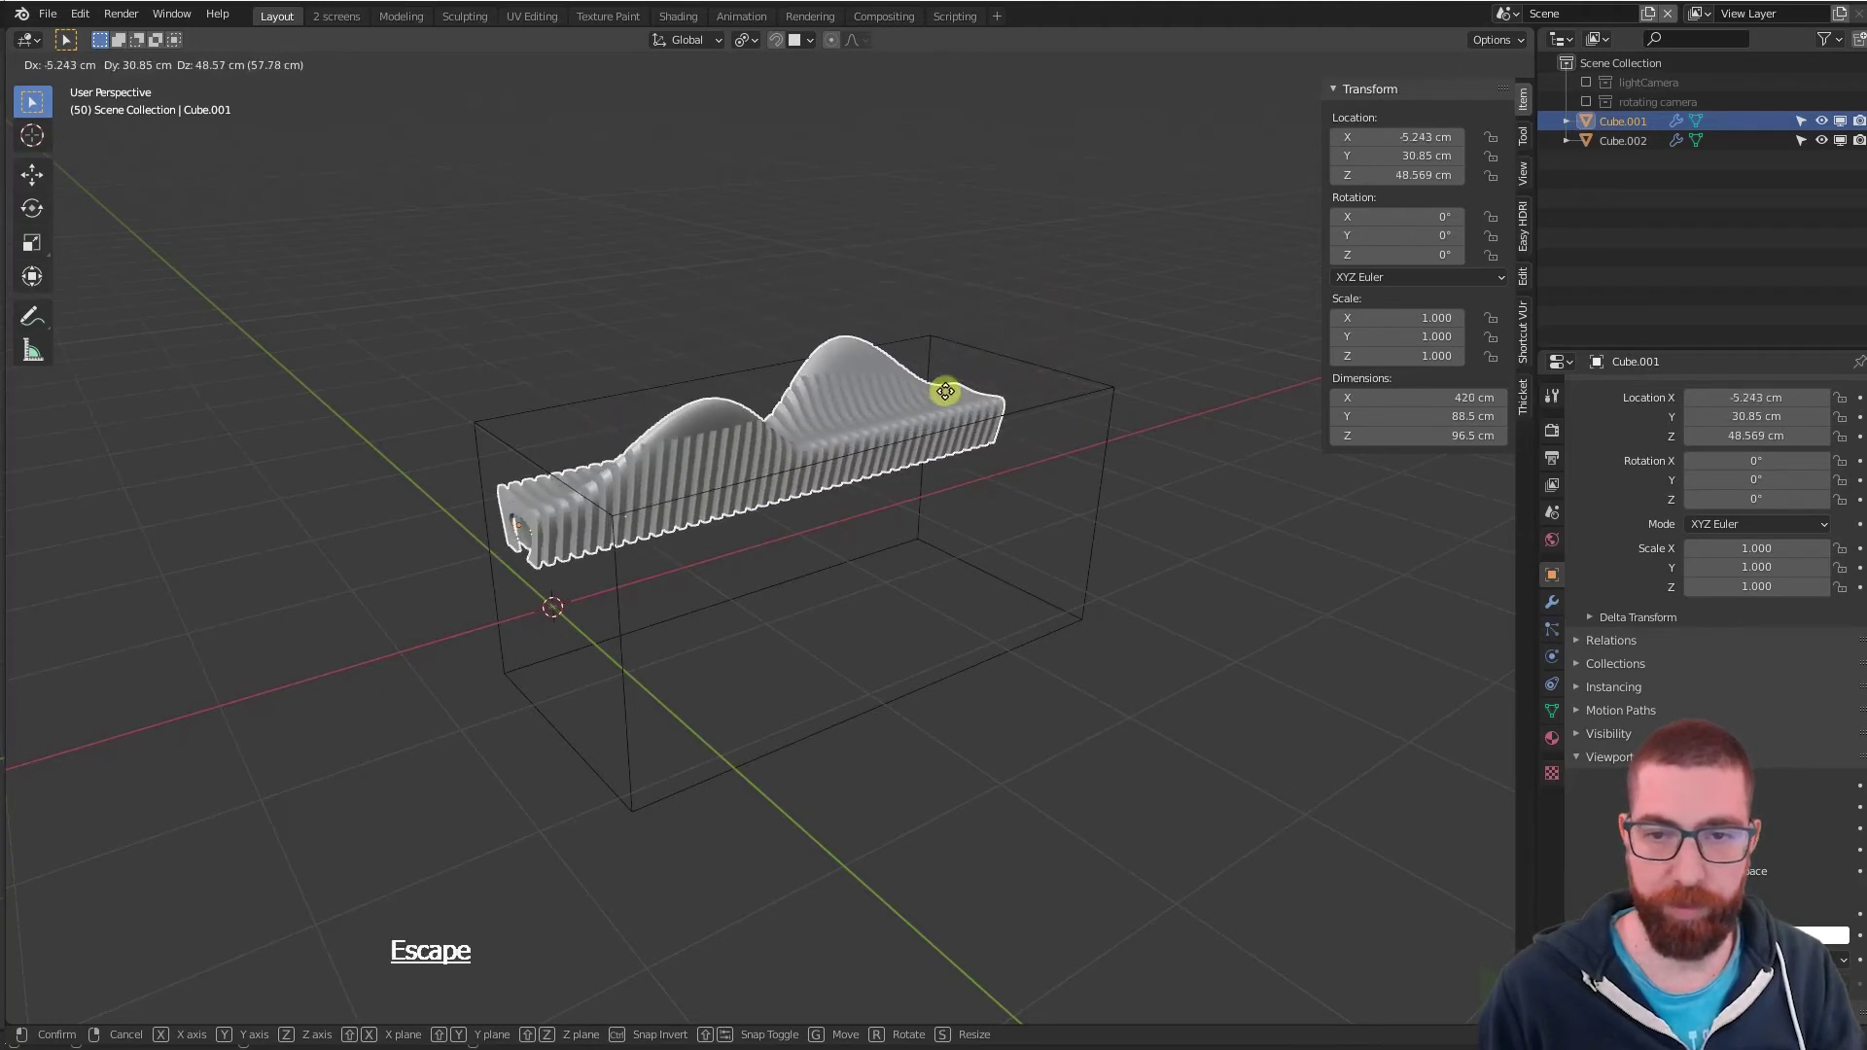
{"action": "left_click", "coordinate": [1086, 389]}
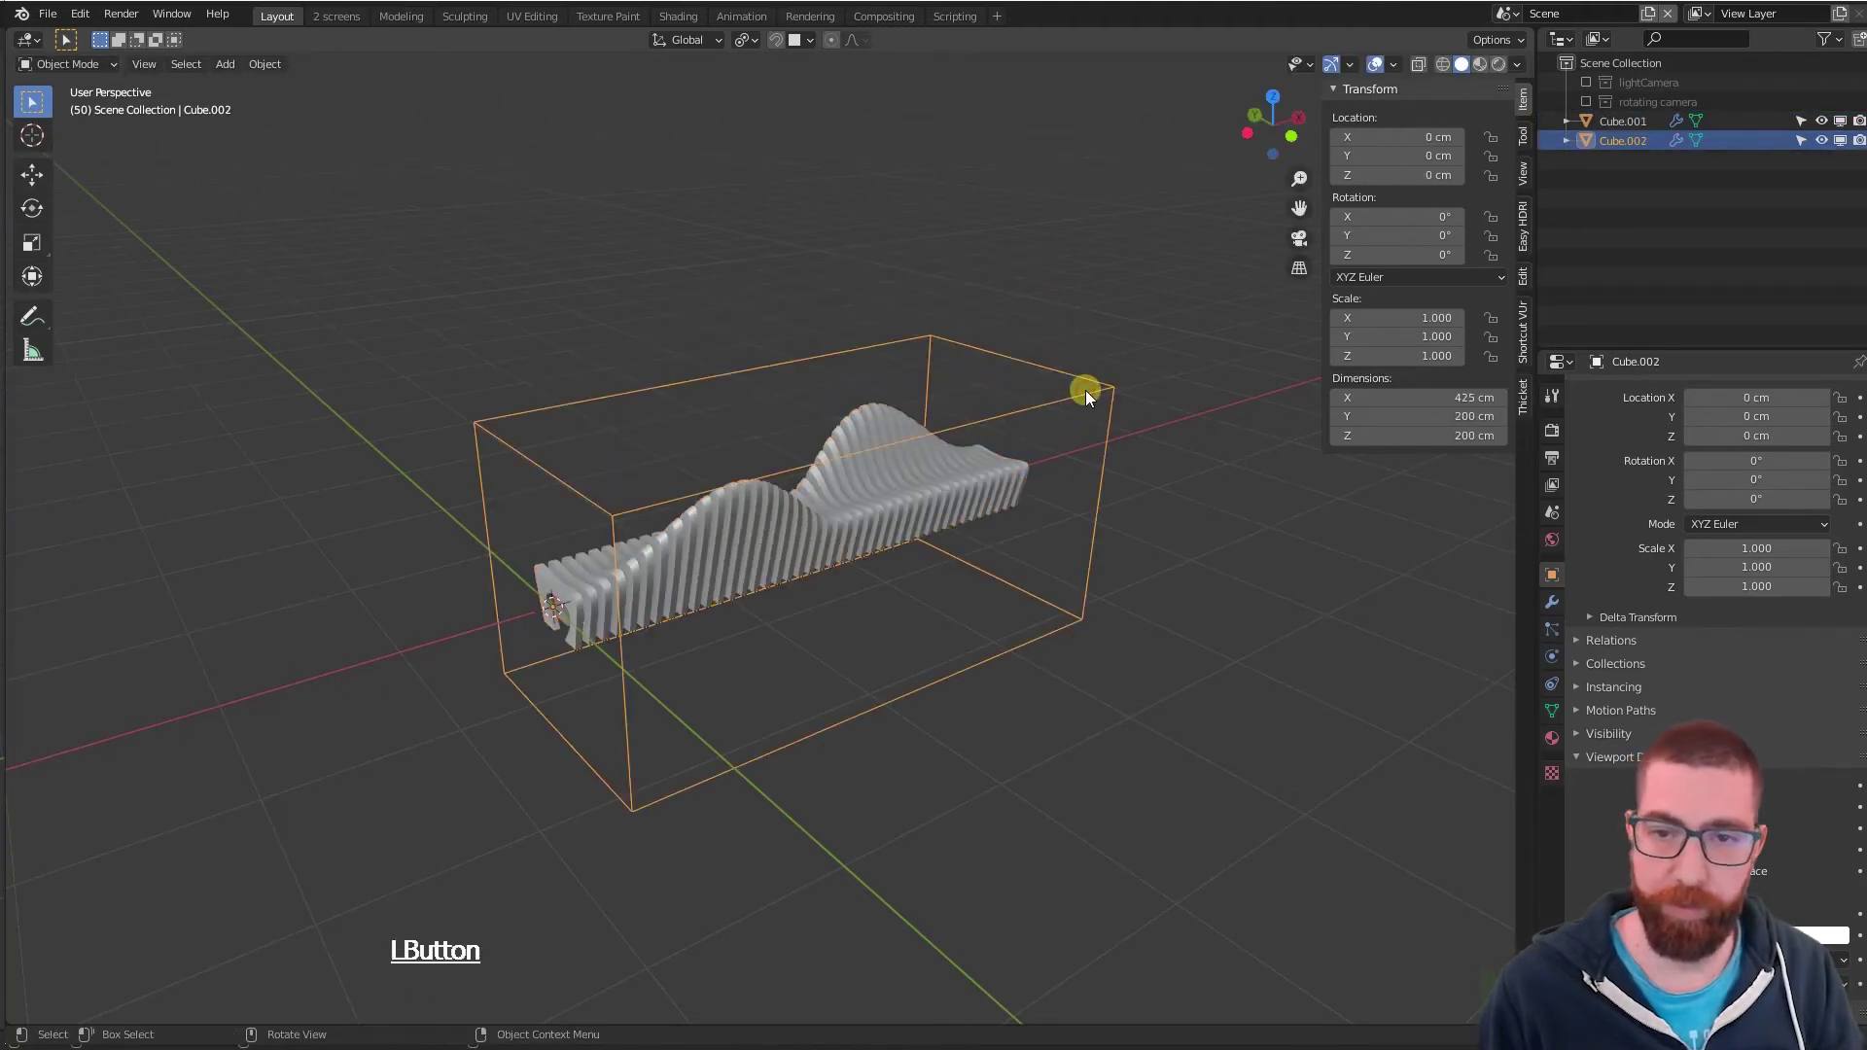
{"action": "left_click", "coordinate": [996, 485], "text": "shift"}
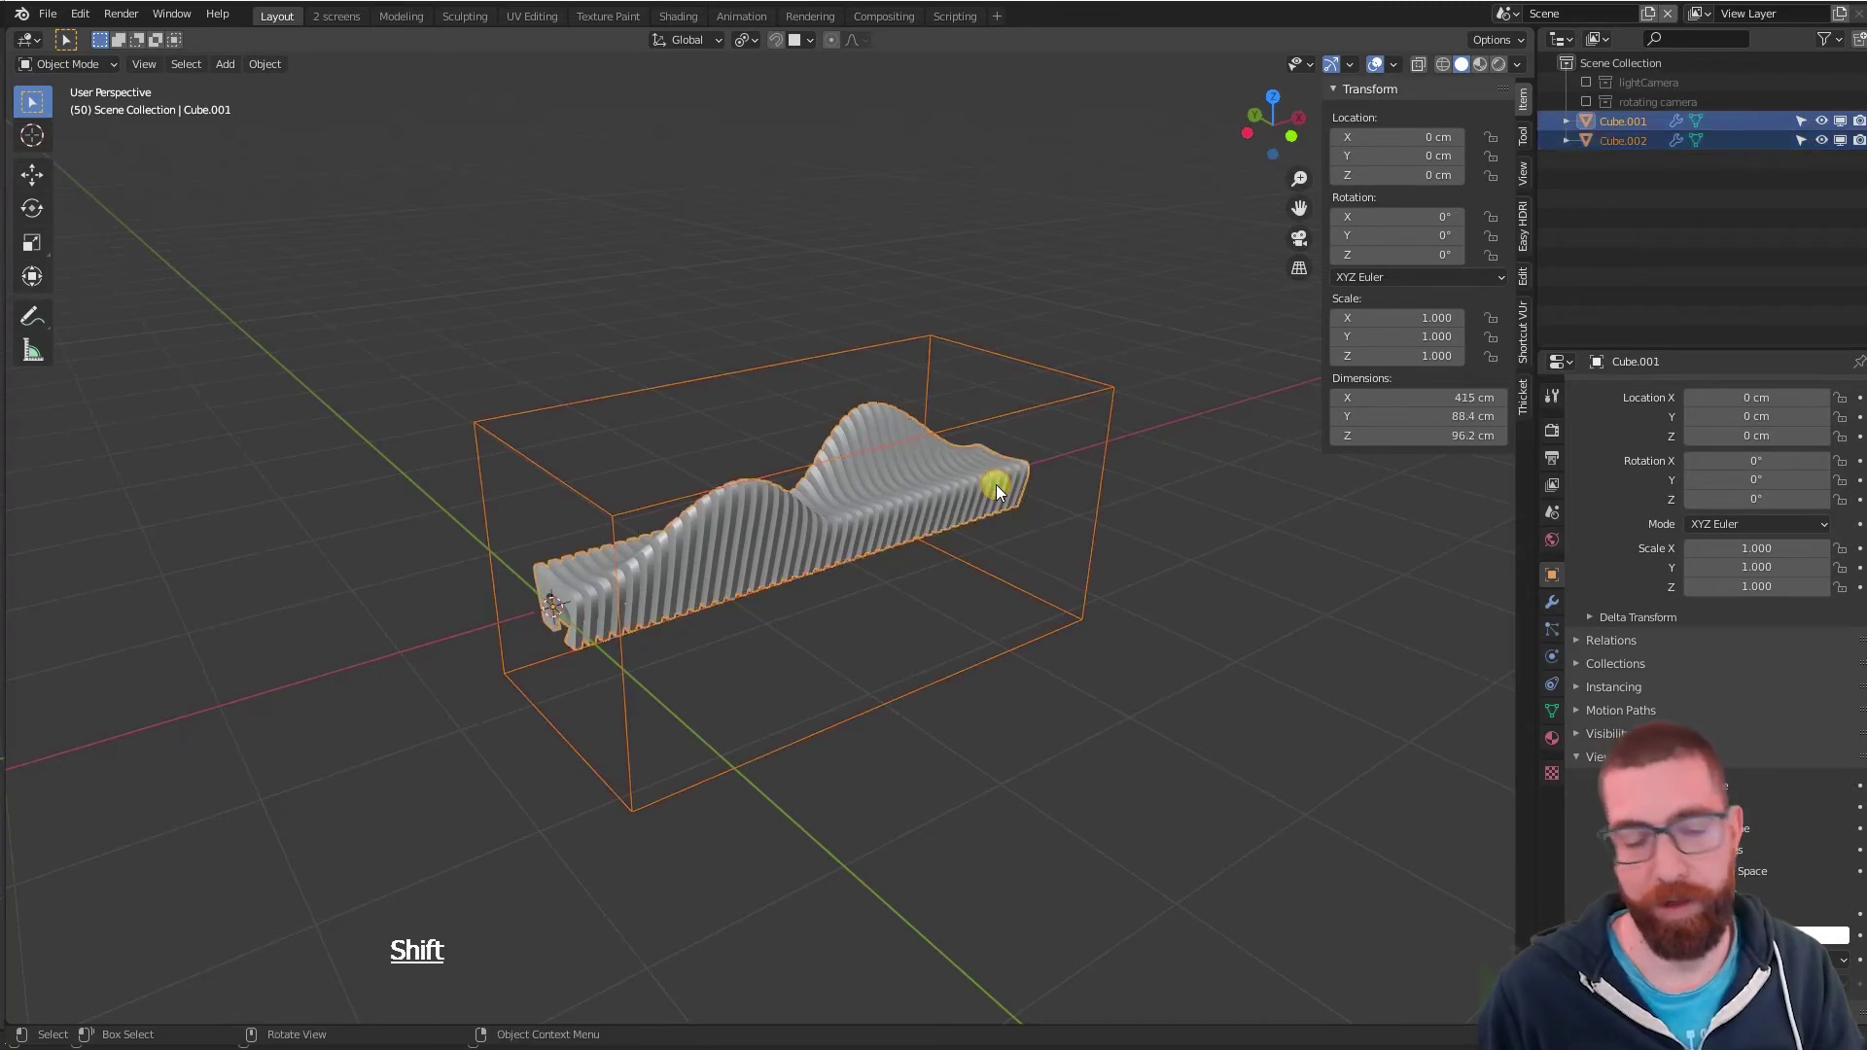
{"action": "key", "text": "ctrl+p"}
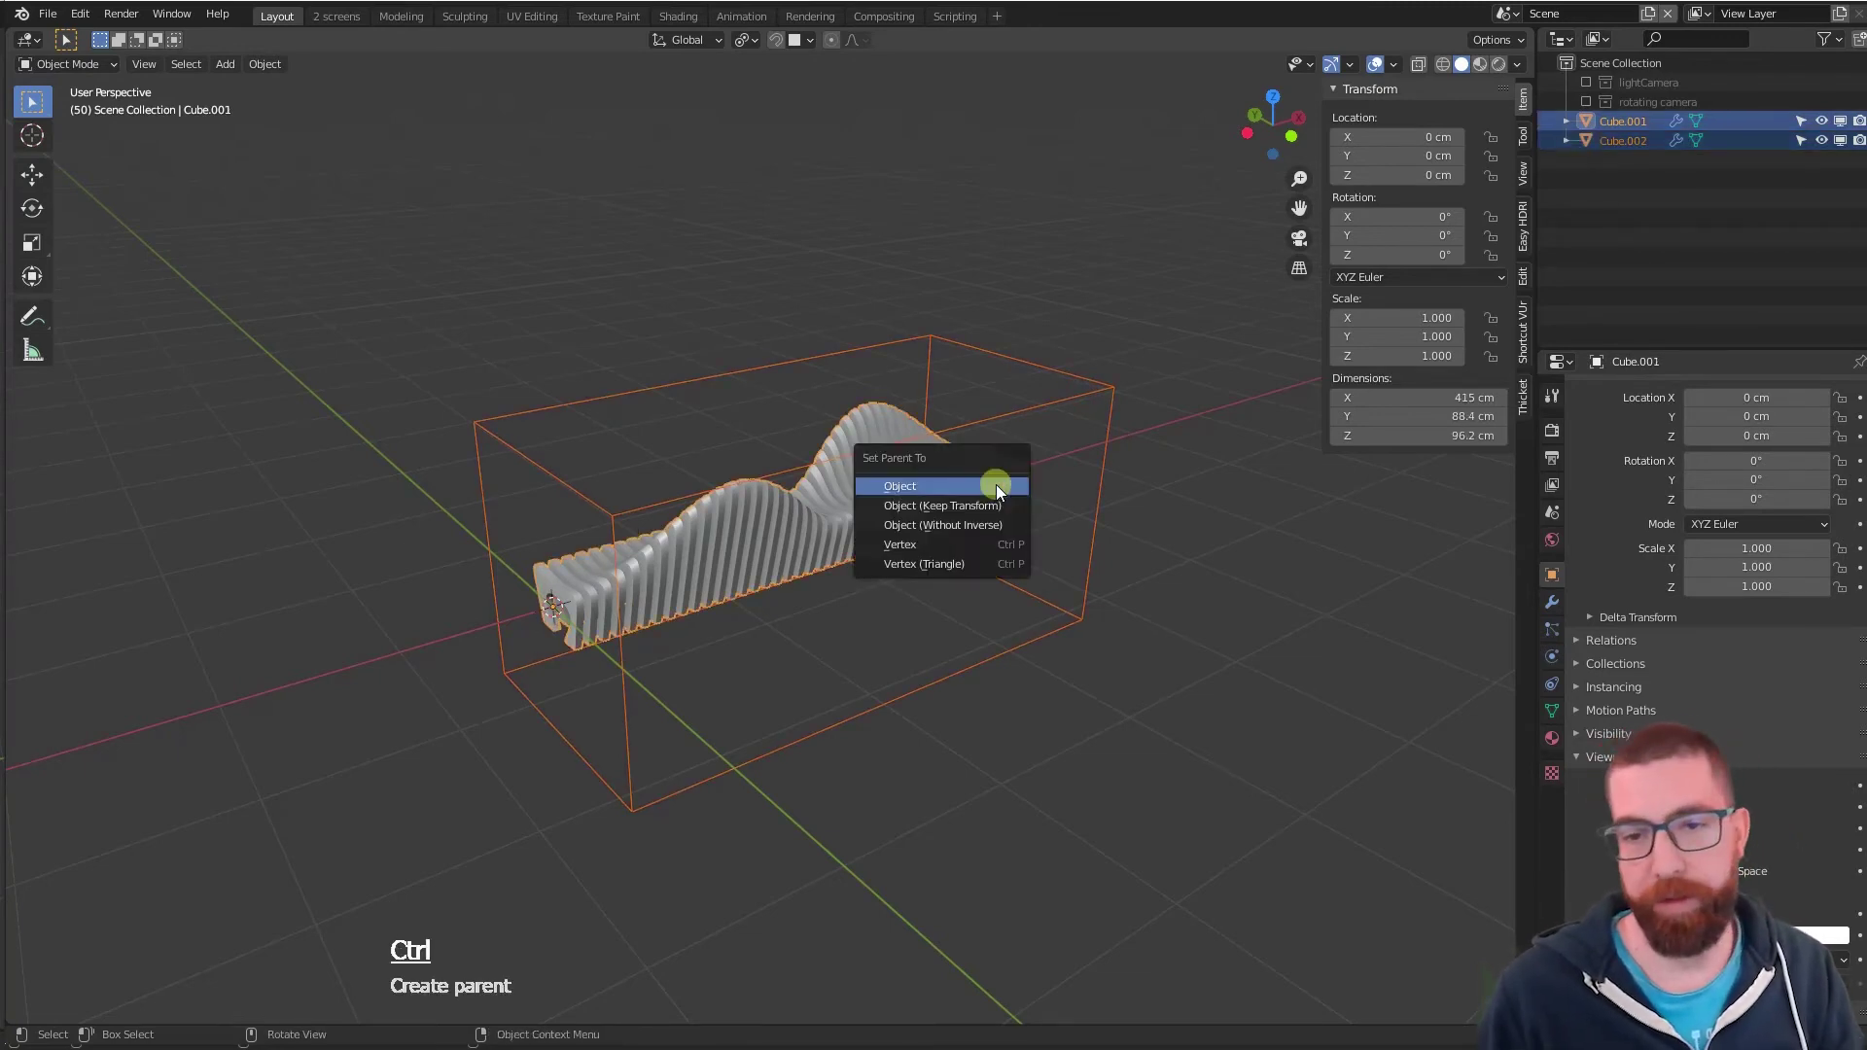
{"action": "left_click", "coordinate": [996, 484]}
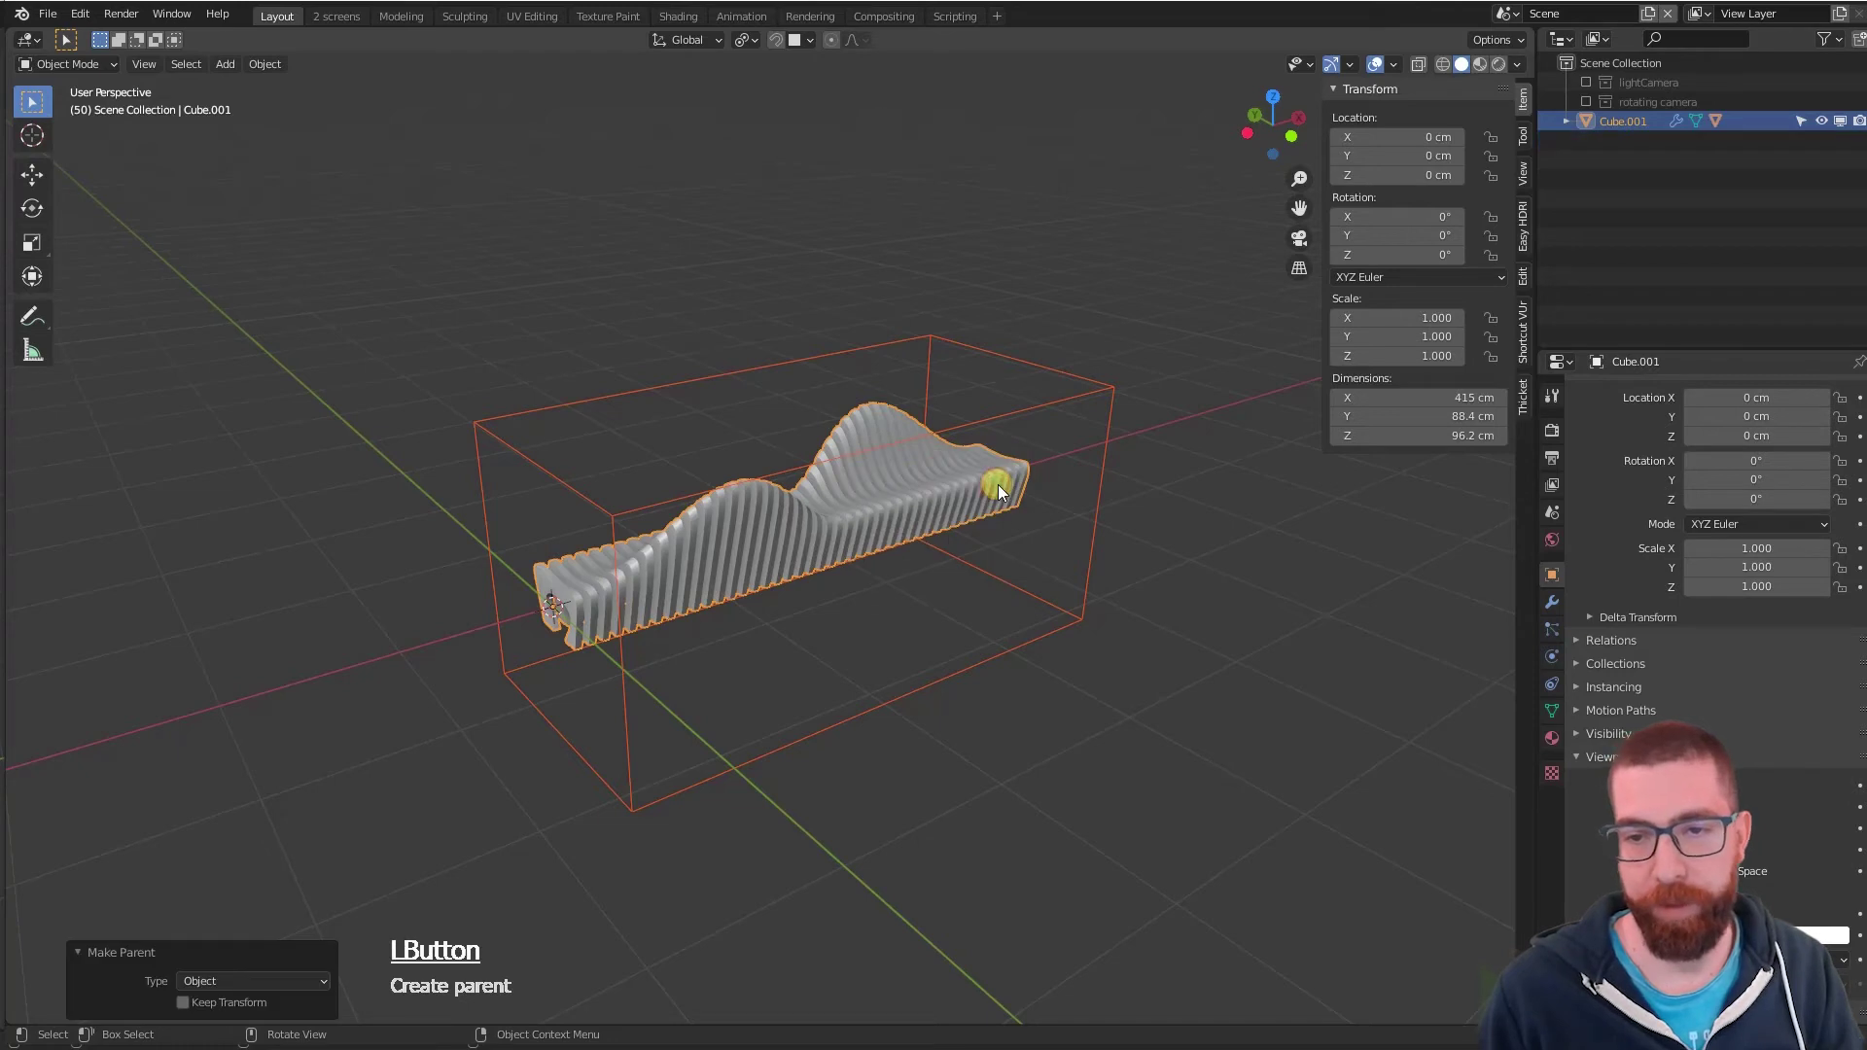
- Test the parenting by moving the bench together with its slab array, and cancel the move
{"action": "left_click", "coordinate": [1111, 389]}
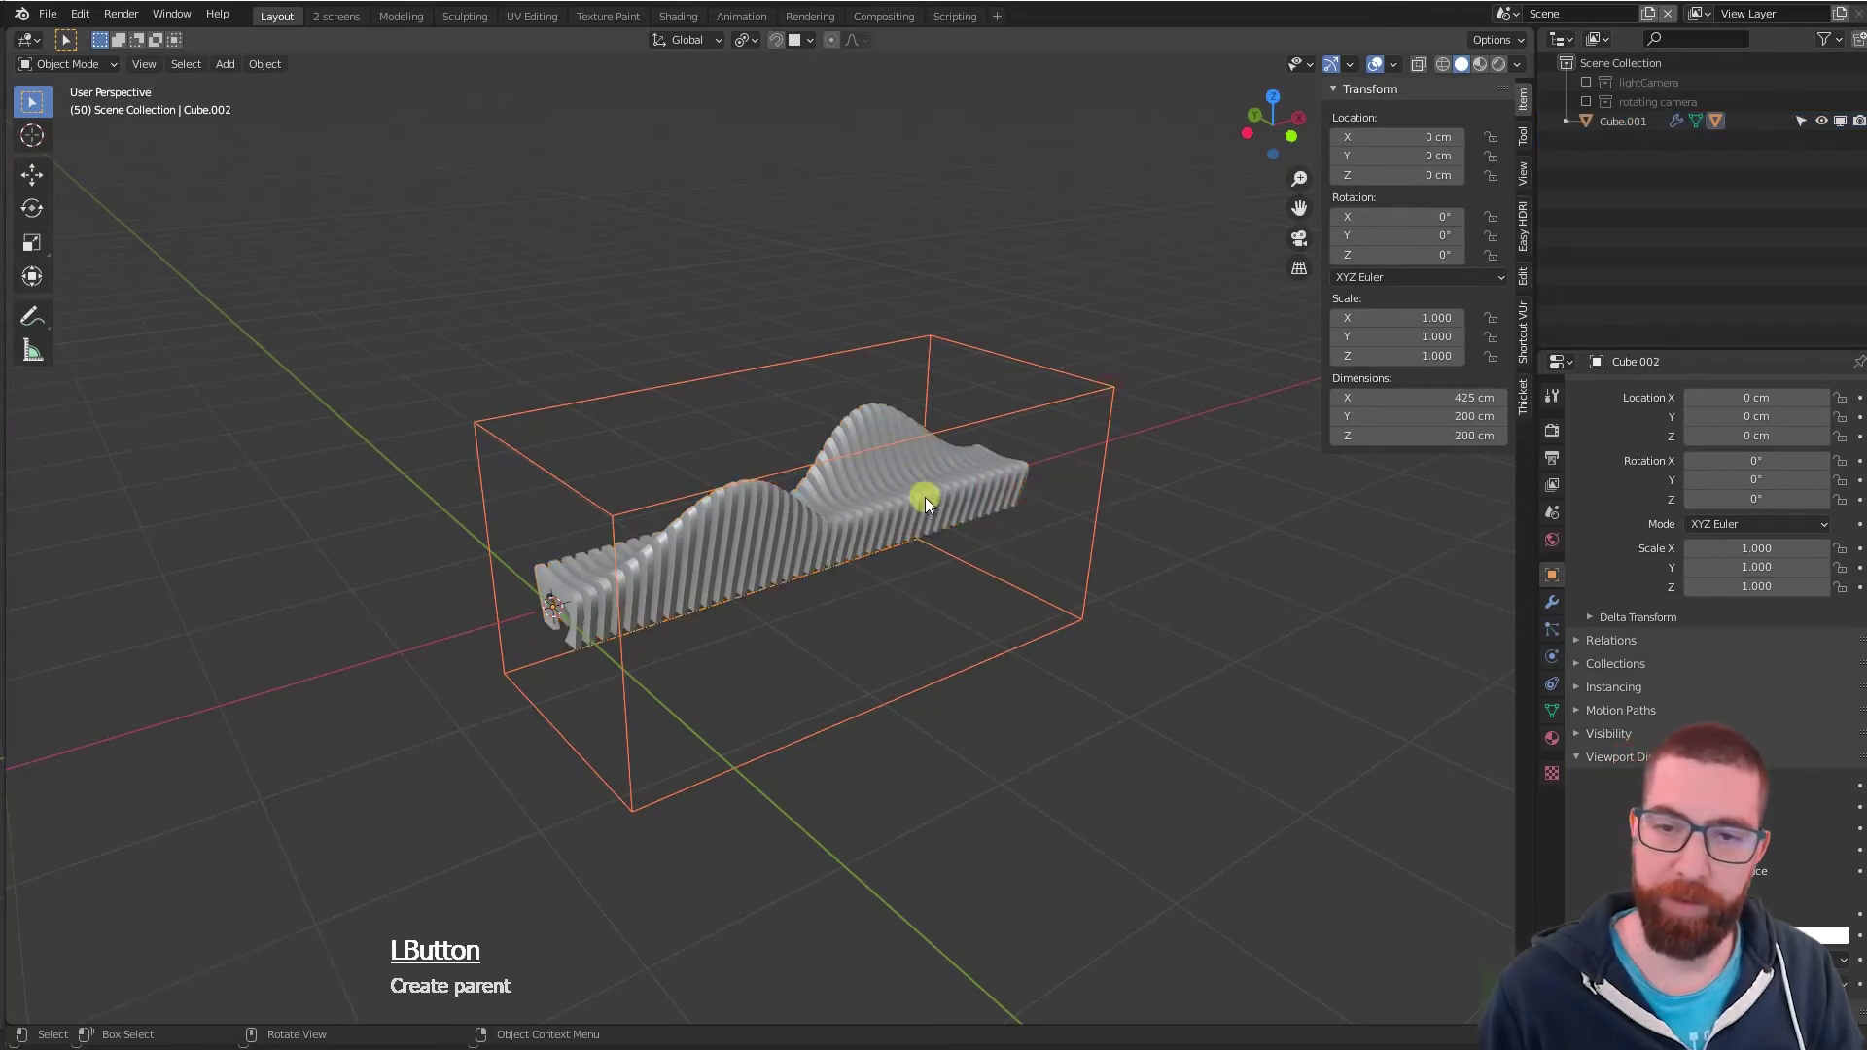
{"action": "left_click", "coordinate": [925, 498]}
{"action": "left_click", "coordinate": [1106, 389]}
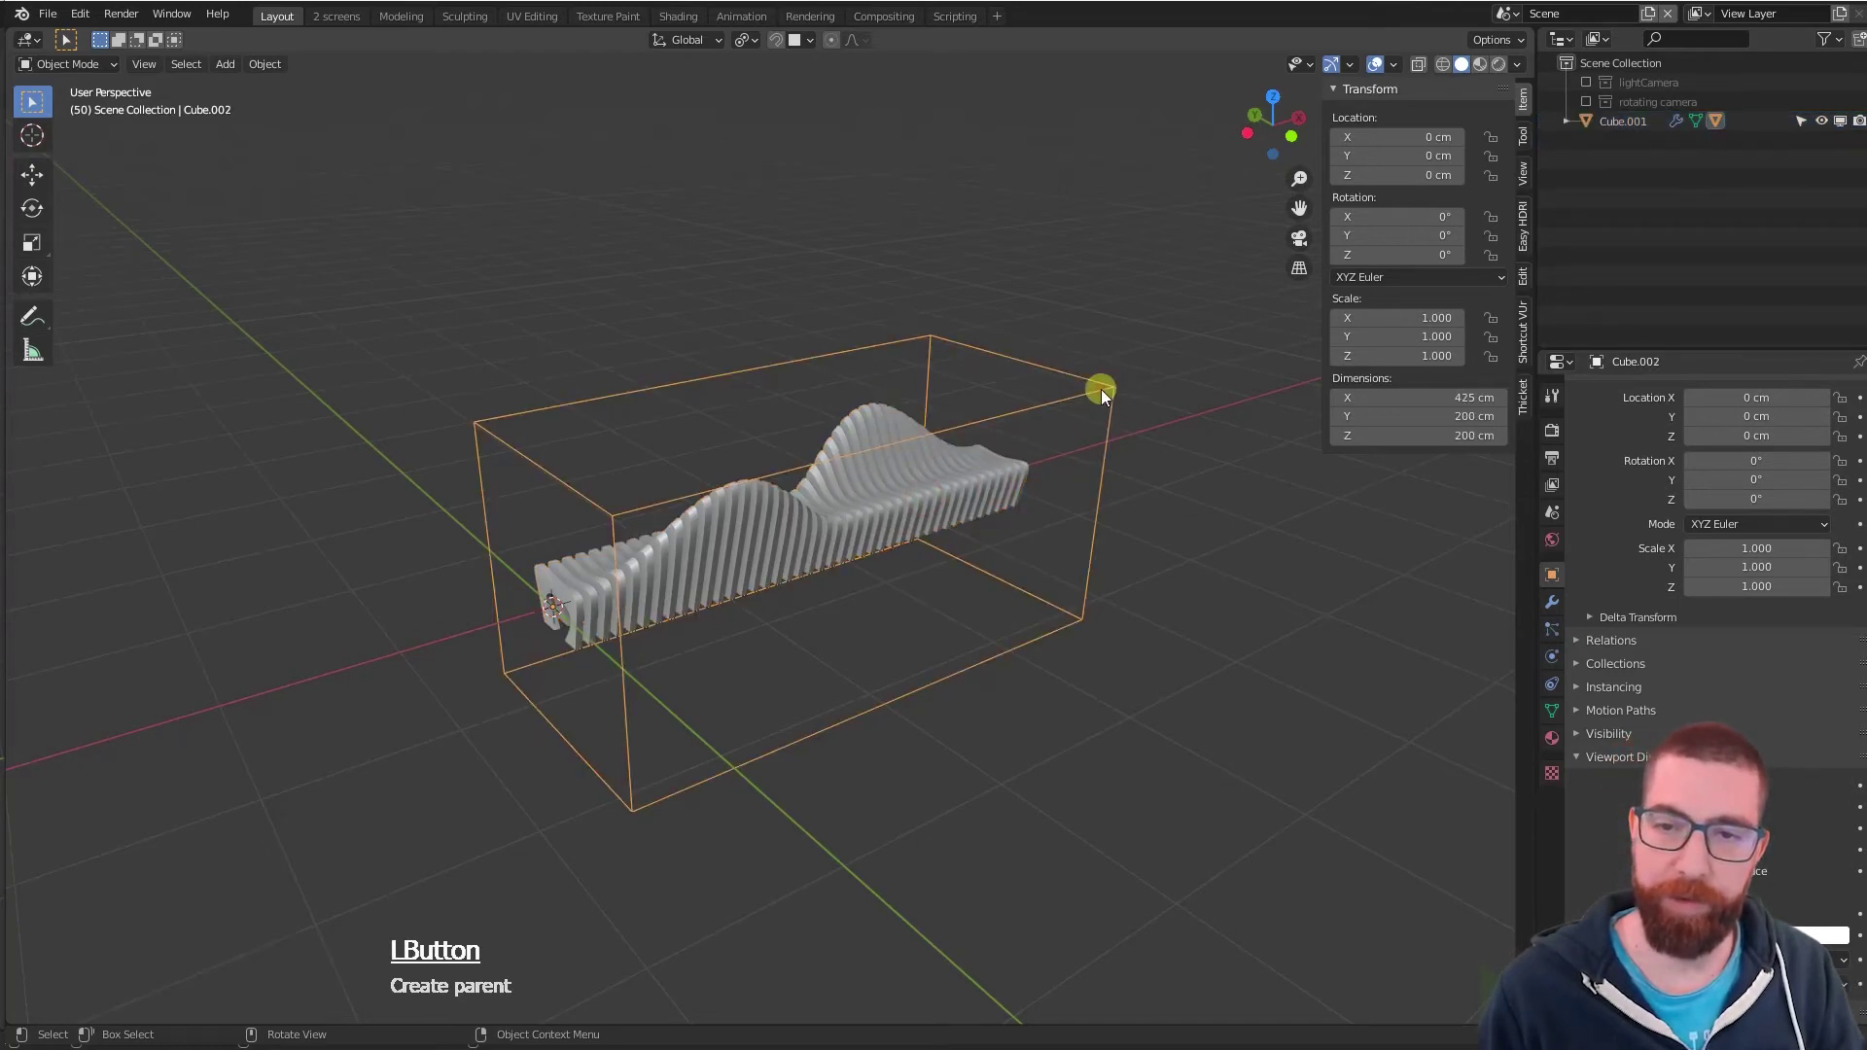
{"action": "left_click", "coordinate": [938, 493]}
{"action": "key", "text": "g"}
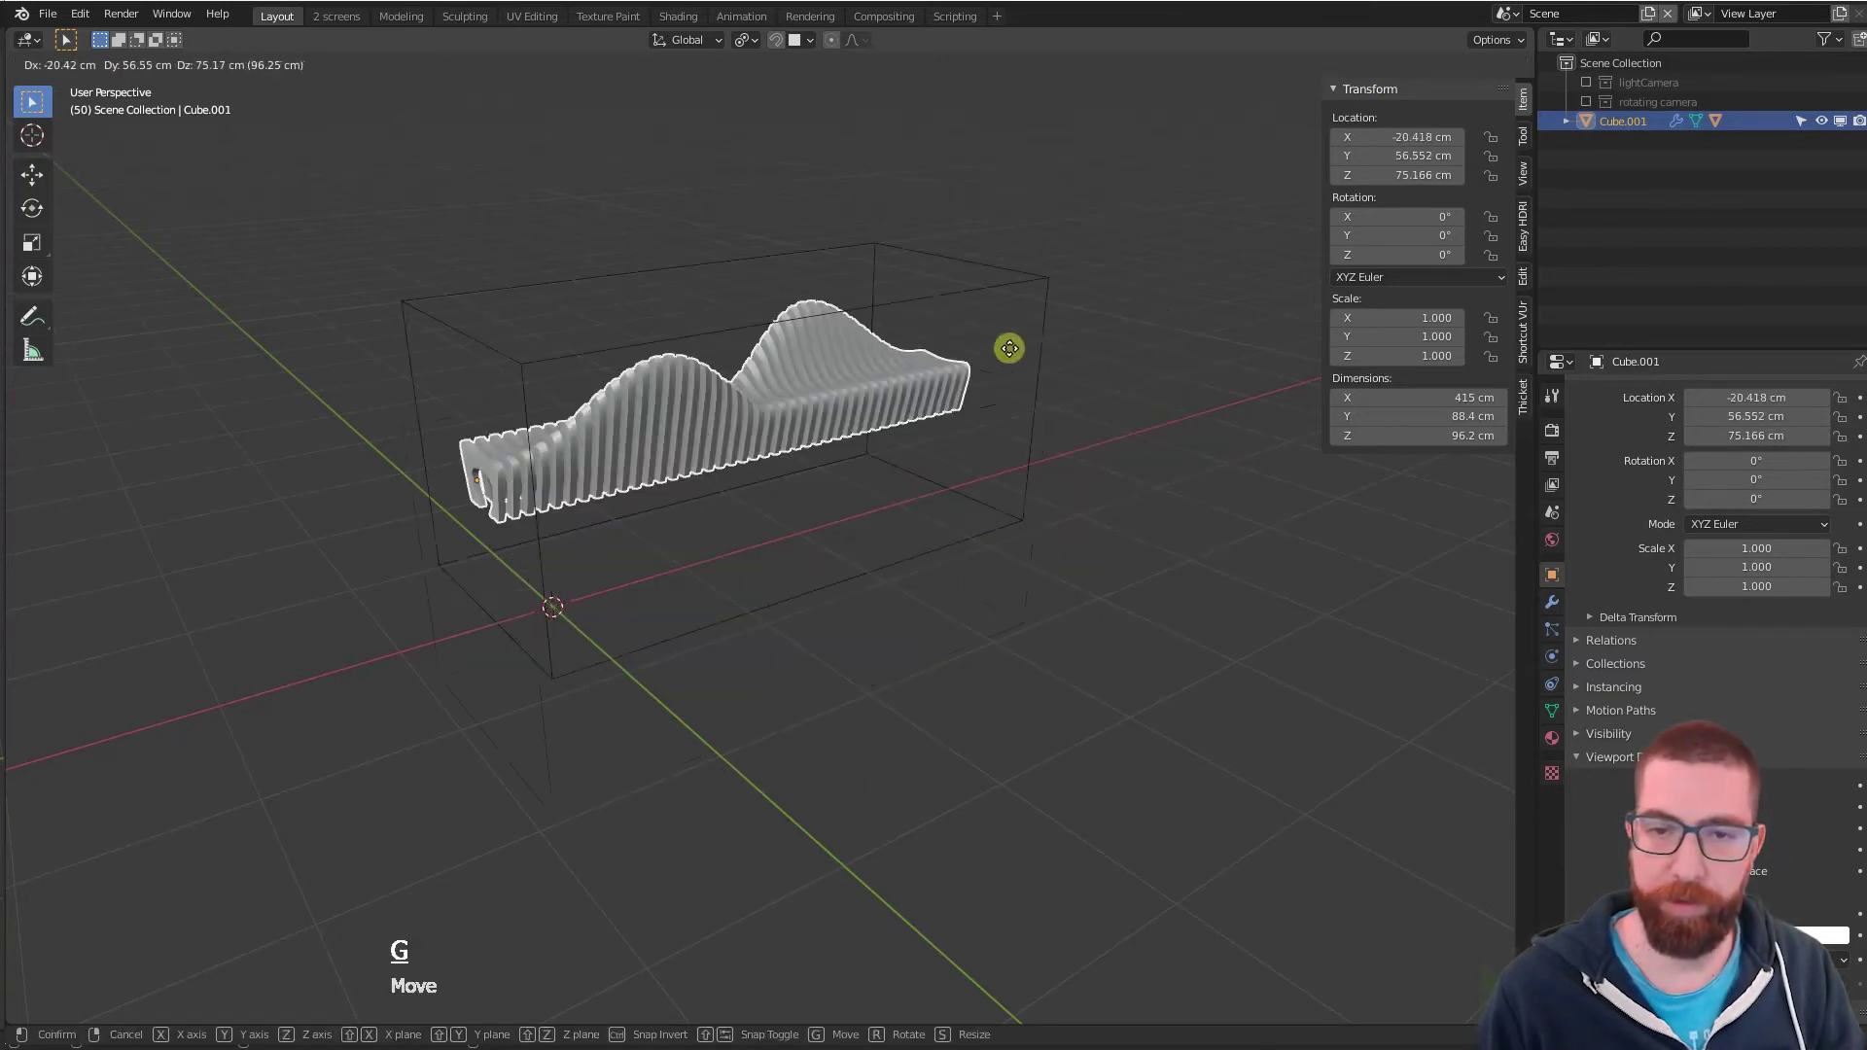
{"action": "key", "text": "Escape"}
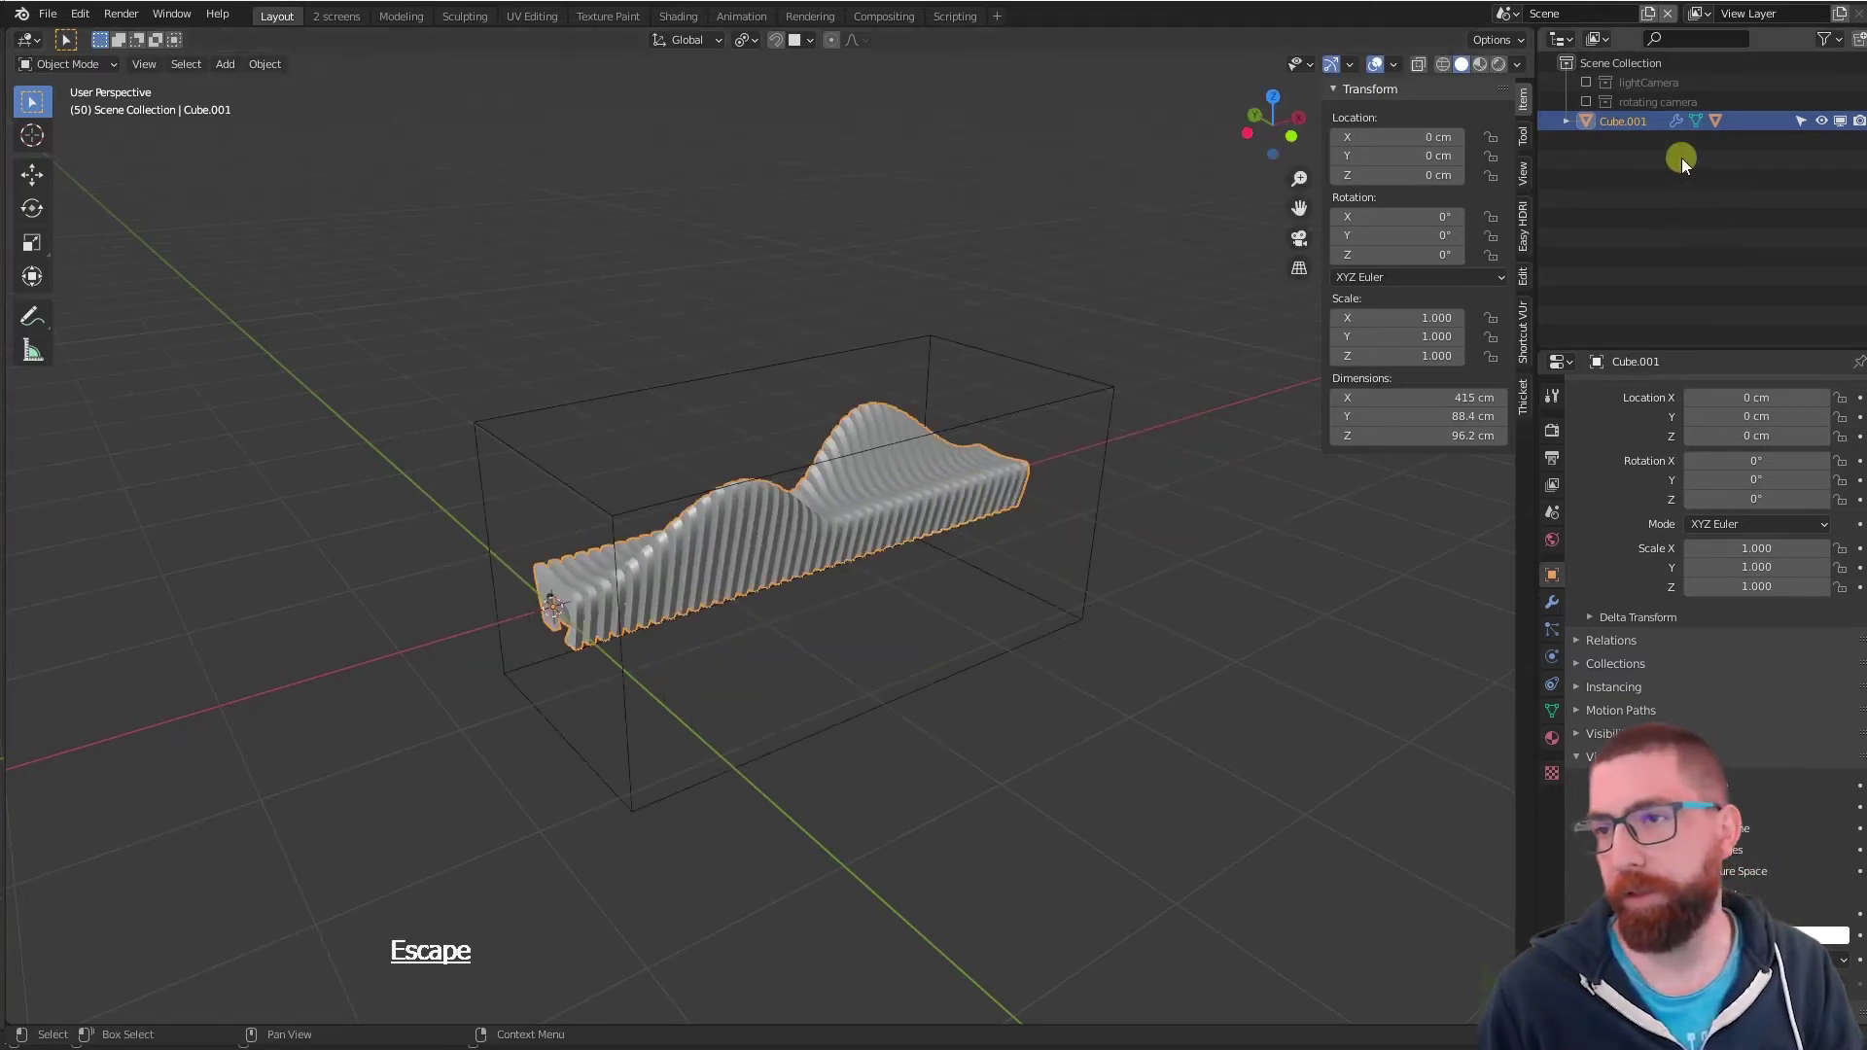
- Hide the child slab array, Cube.002, so only the sliced bench shows in the viewport
{"action": "left_click", "coordinate": [1565, 121]}
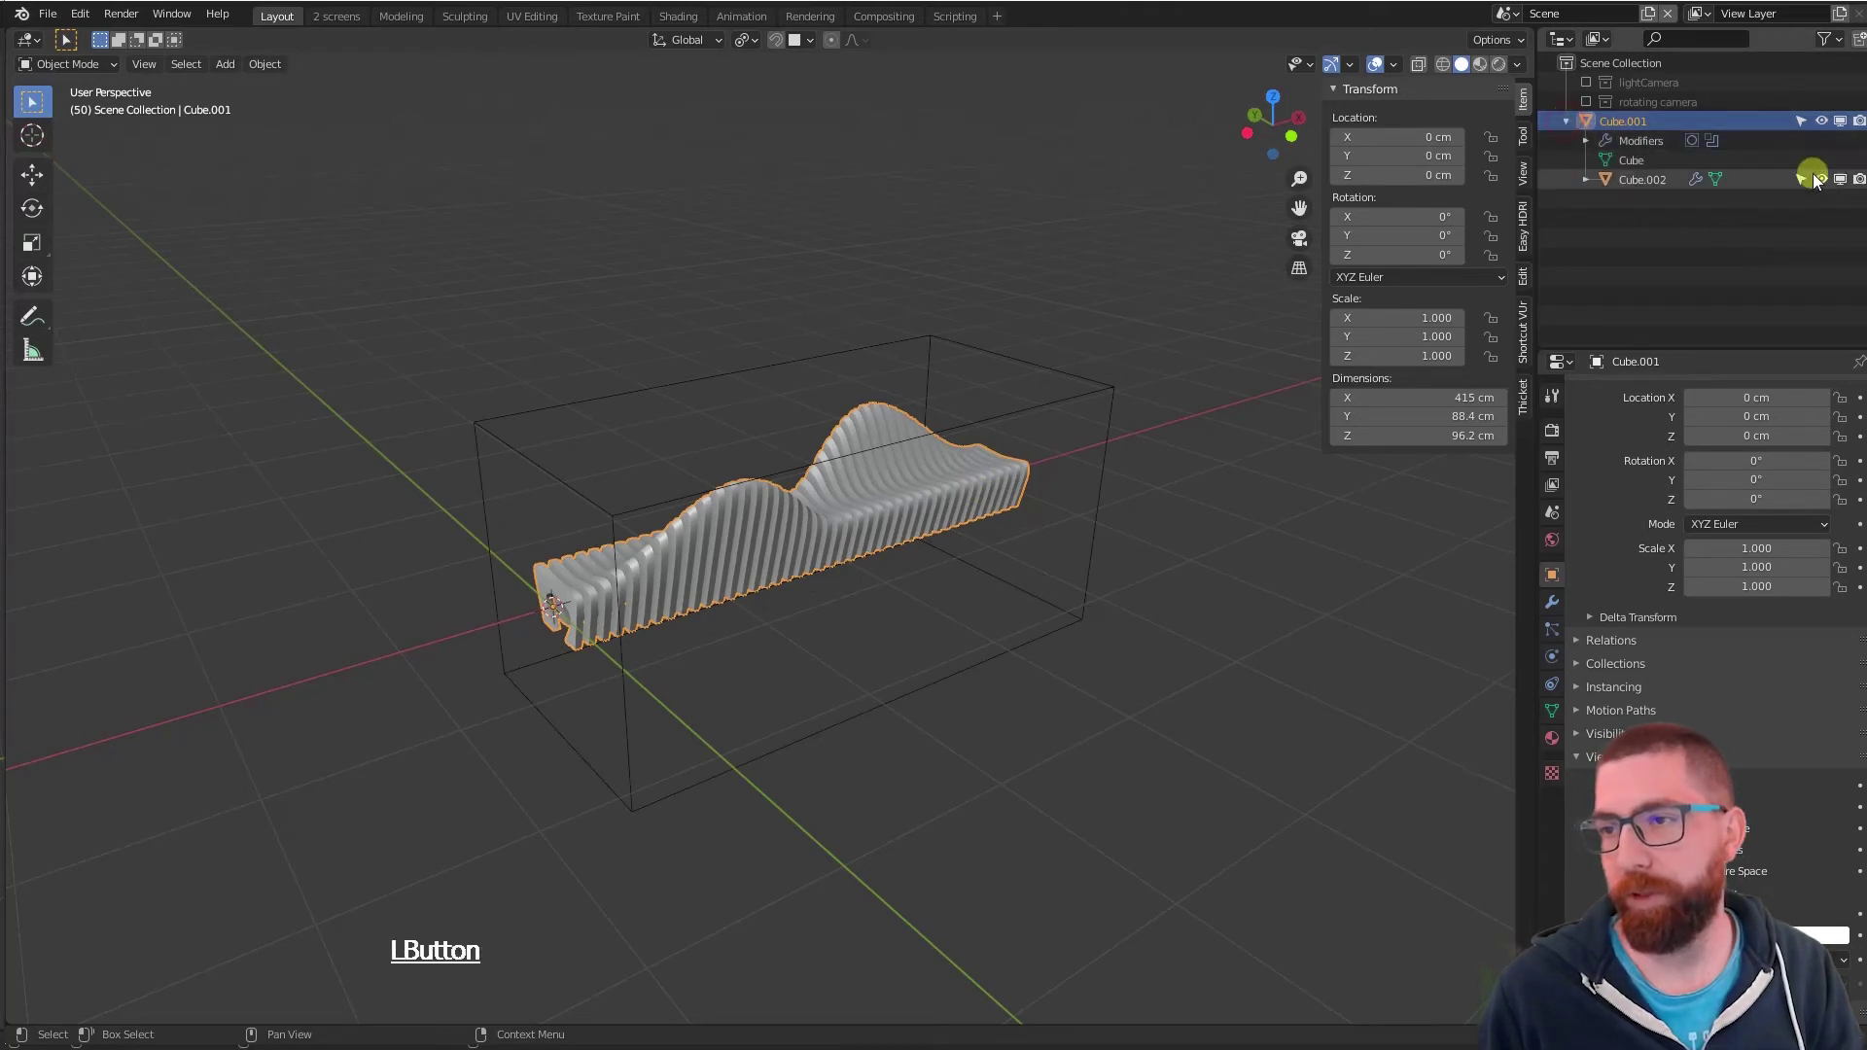
{"action": "left_click", "coordinate": [1821, 179]}
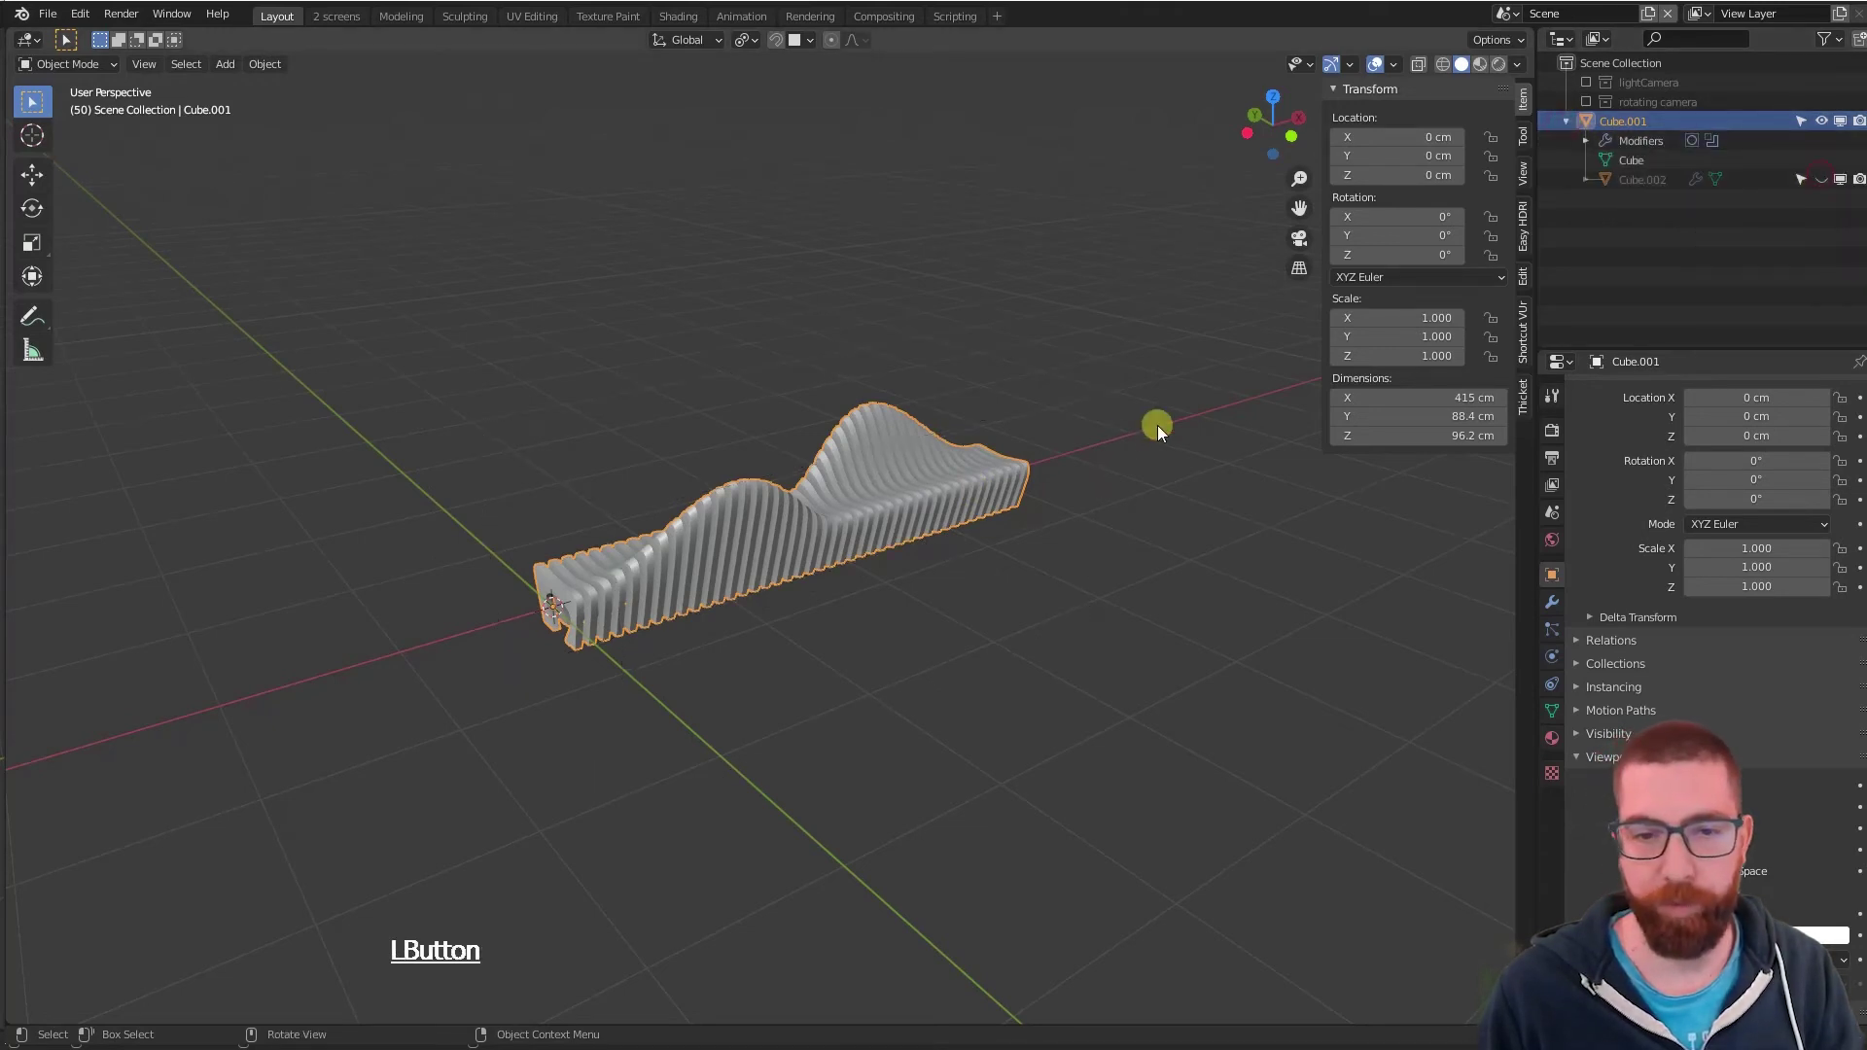
{"action": "middle_click_drag", "start_coordinate": [750, 546], "coordinate": [868, 568]}
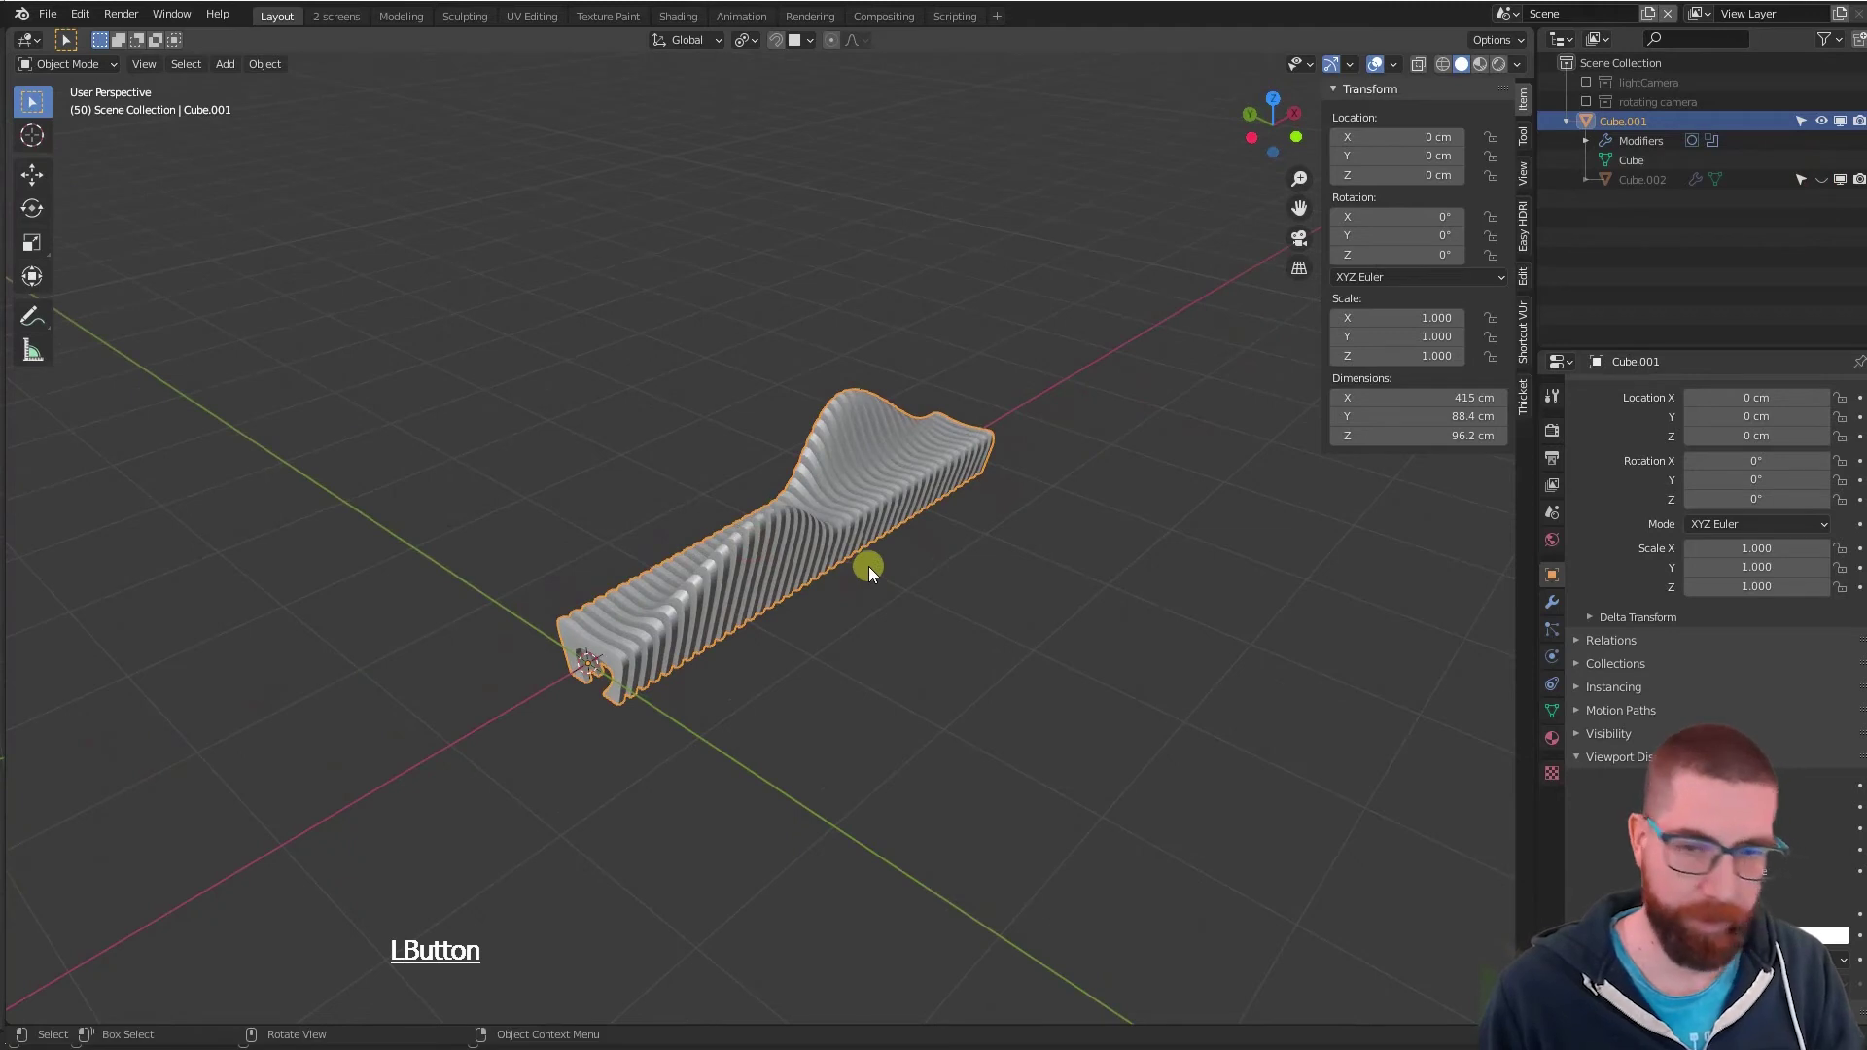
{"action": "key", "text": "Tab"}
{"action": "key", "text": "Tab"}
- Add a Bezier curve at the world origin with its default settings
{"action": "middle_click_drag", "start_coordinate": [980, 533], "coordinate": [907, 503]}
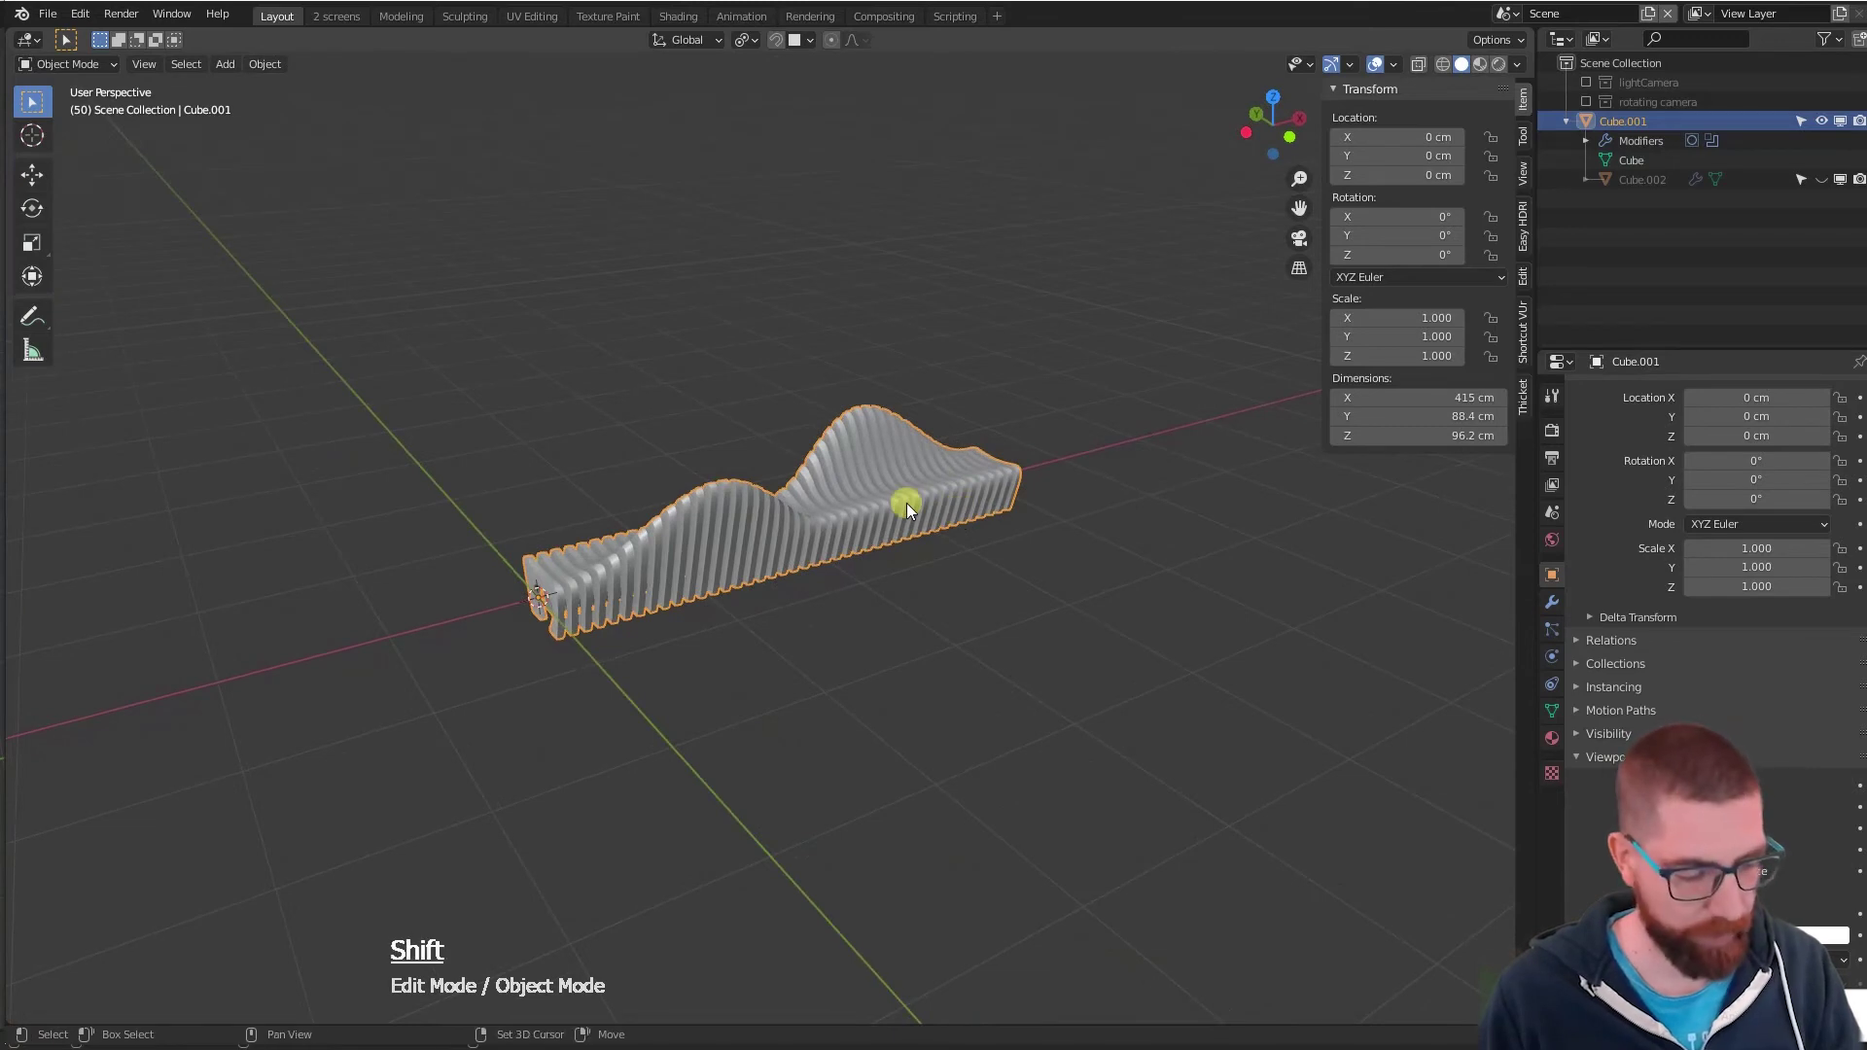
{"action": "key", "text": "shift+a"}
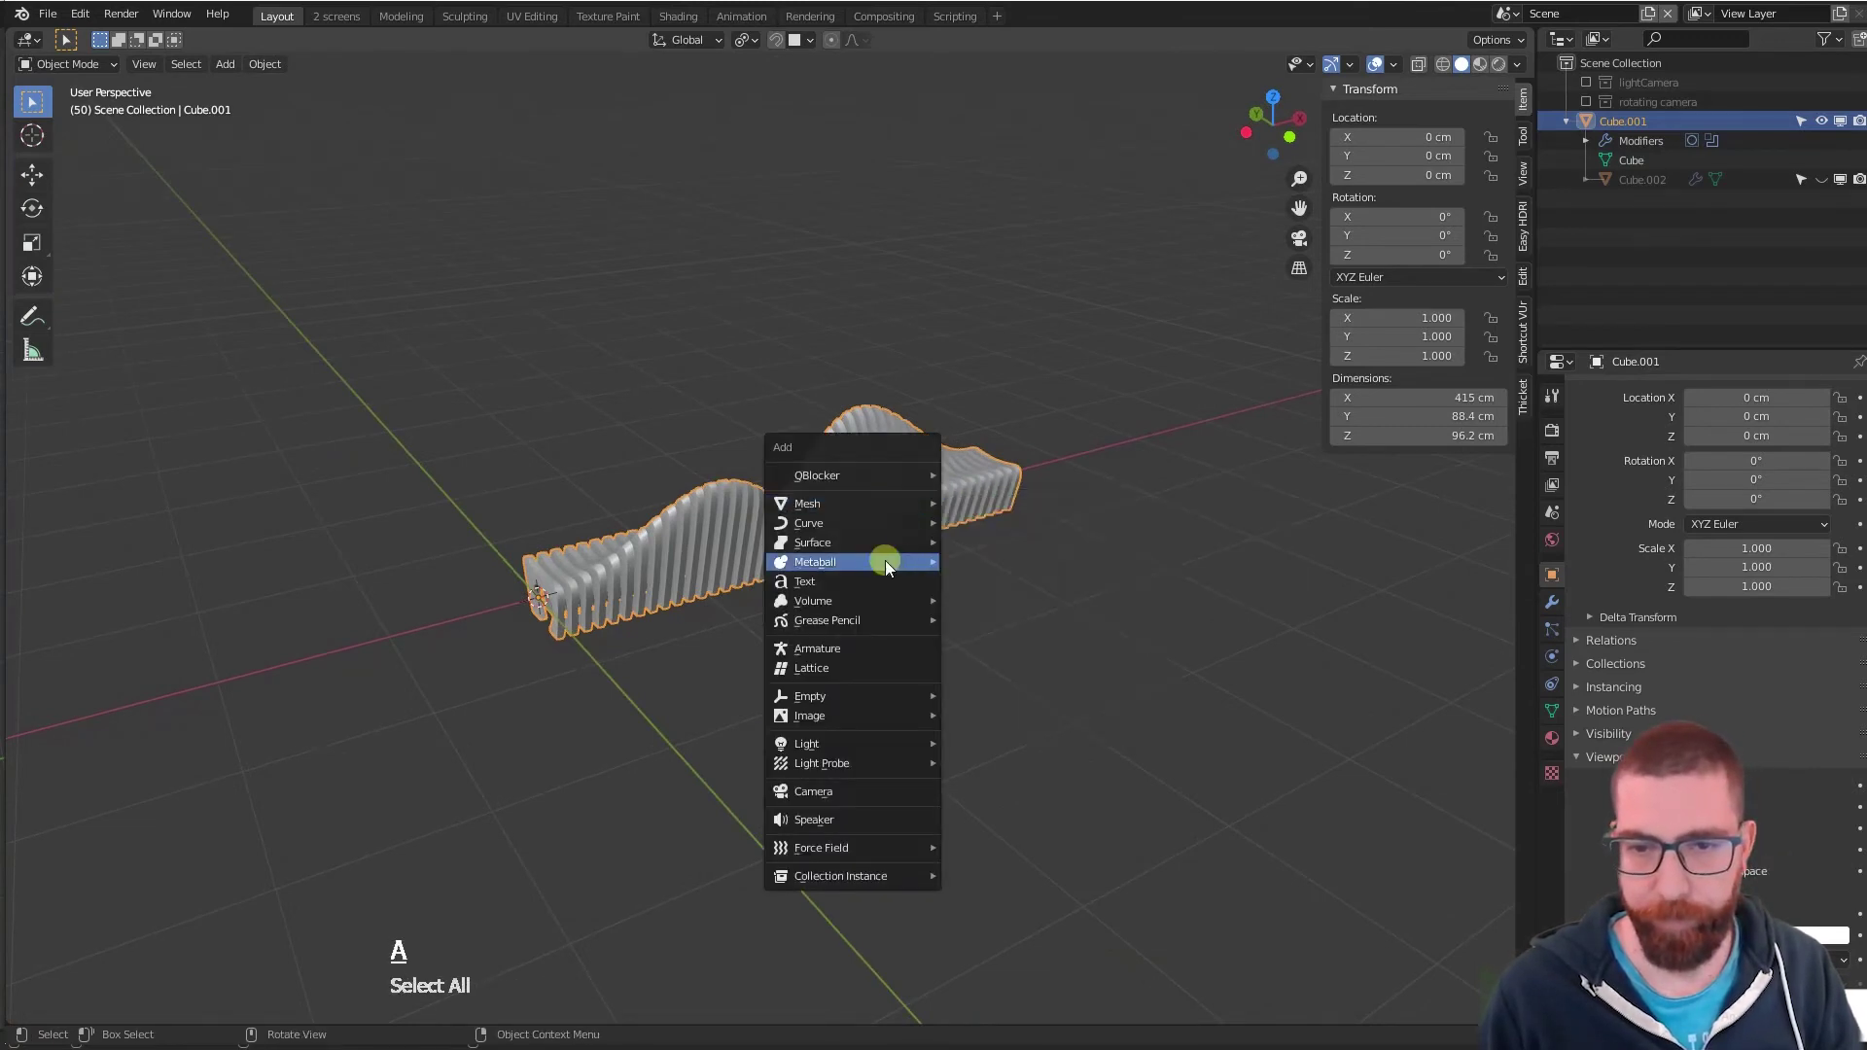
{"action": "mouse_move", "coordinate": [852, 522]}
{"action": "left_click", "coordinate": [977, 522]}
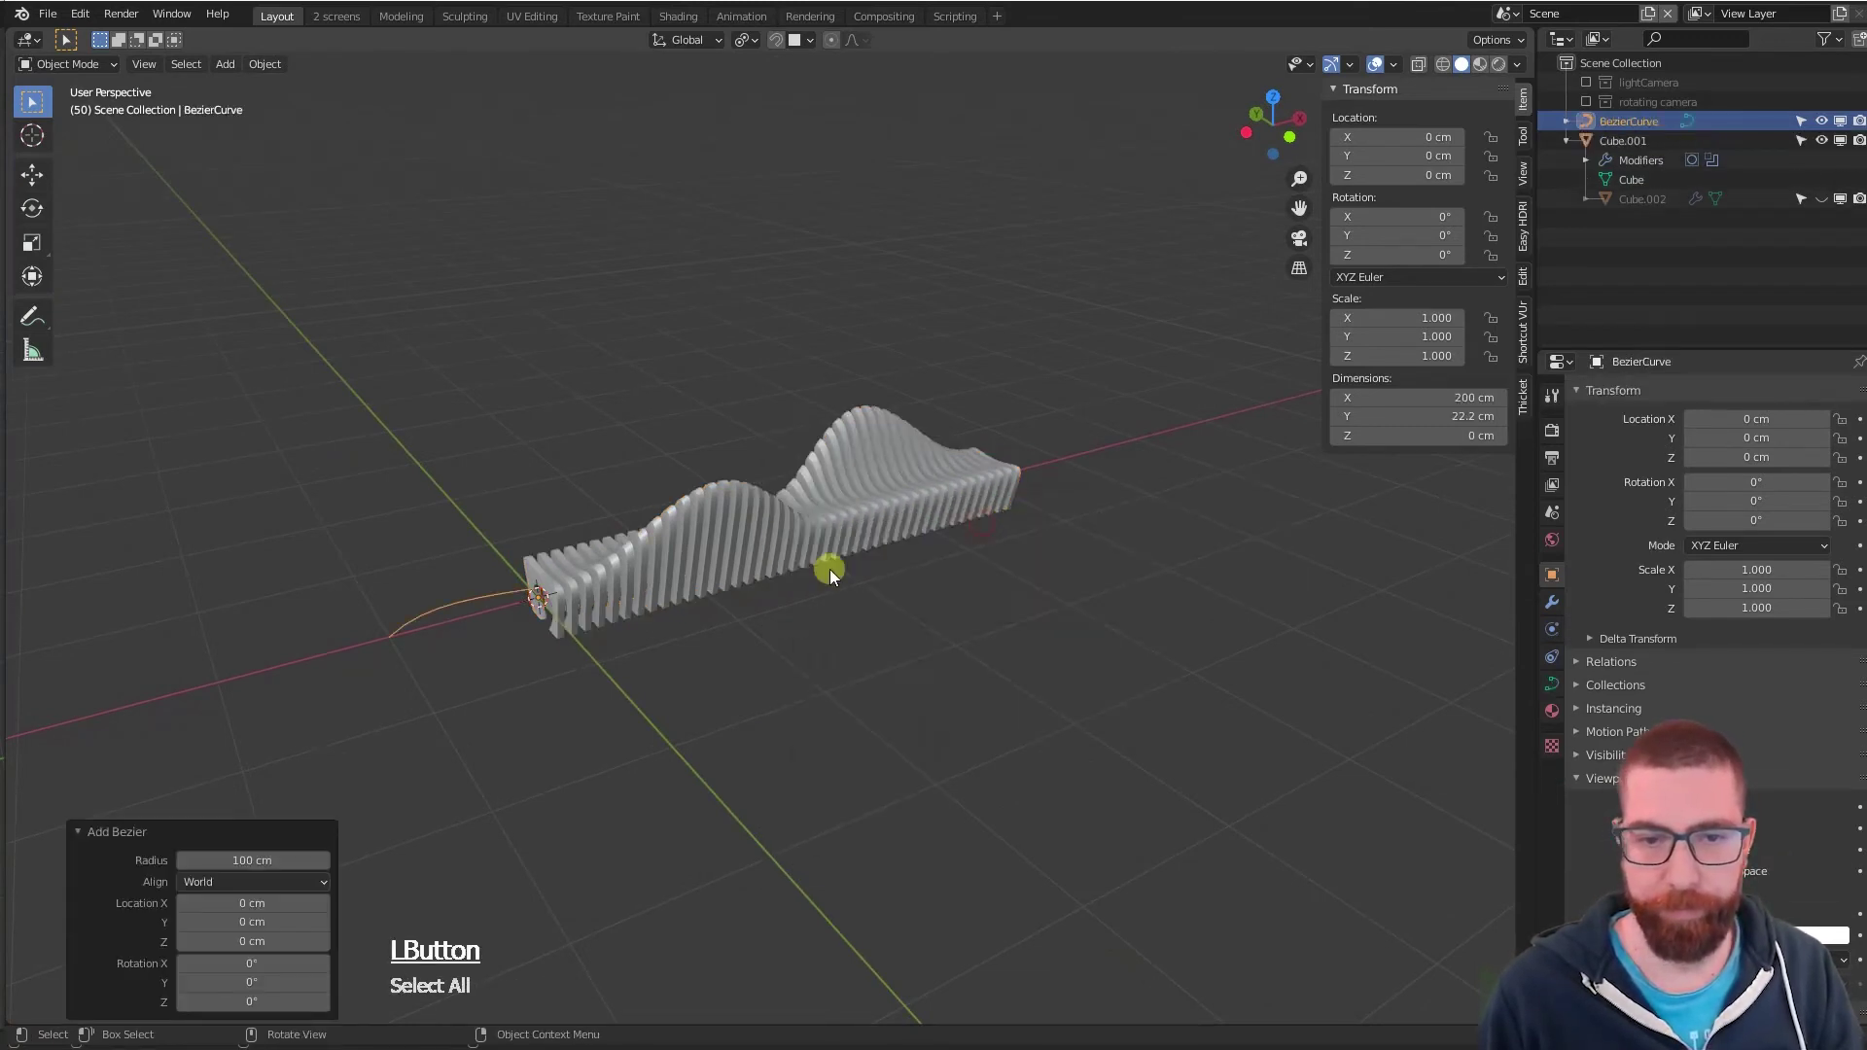
- Add a Curve modifier to the bench after the Boolean, using BezierCurve as its curve object
{"action": "middle_click_drag", "start_coordinate": [830, 568], "coordinate": [884, 529]}
{"action": "left_click", "coordinate": [884, 530]}
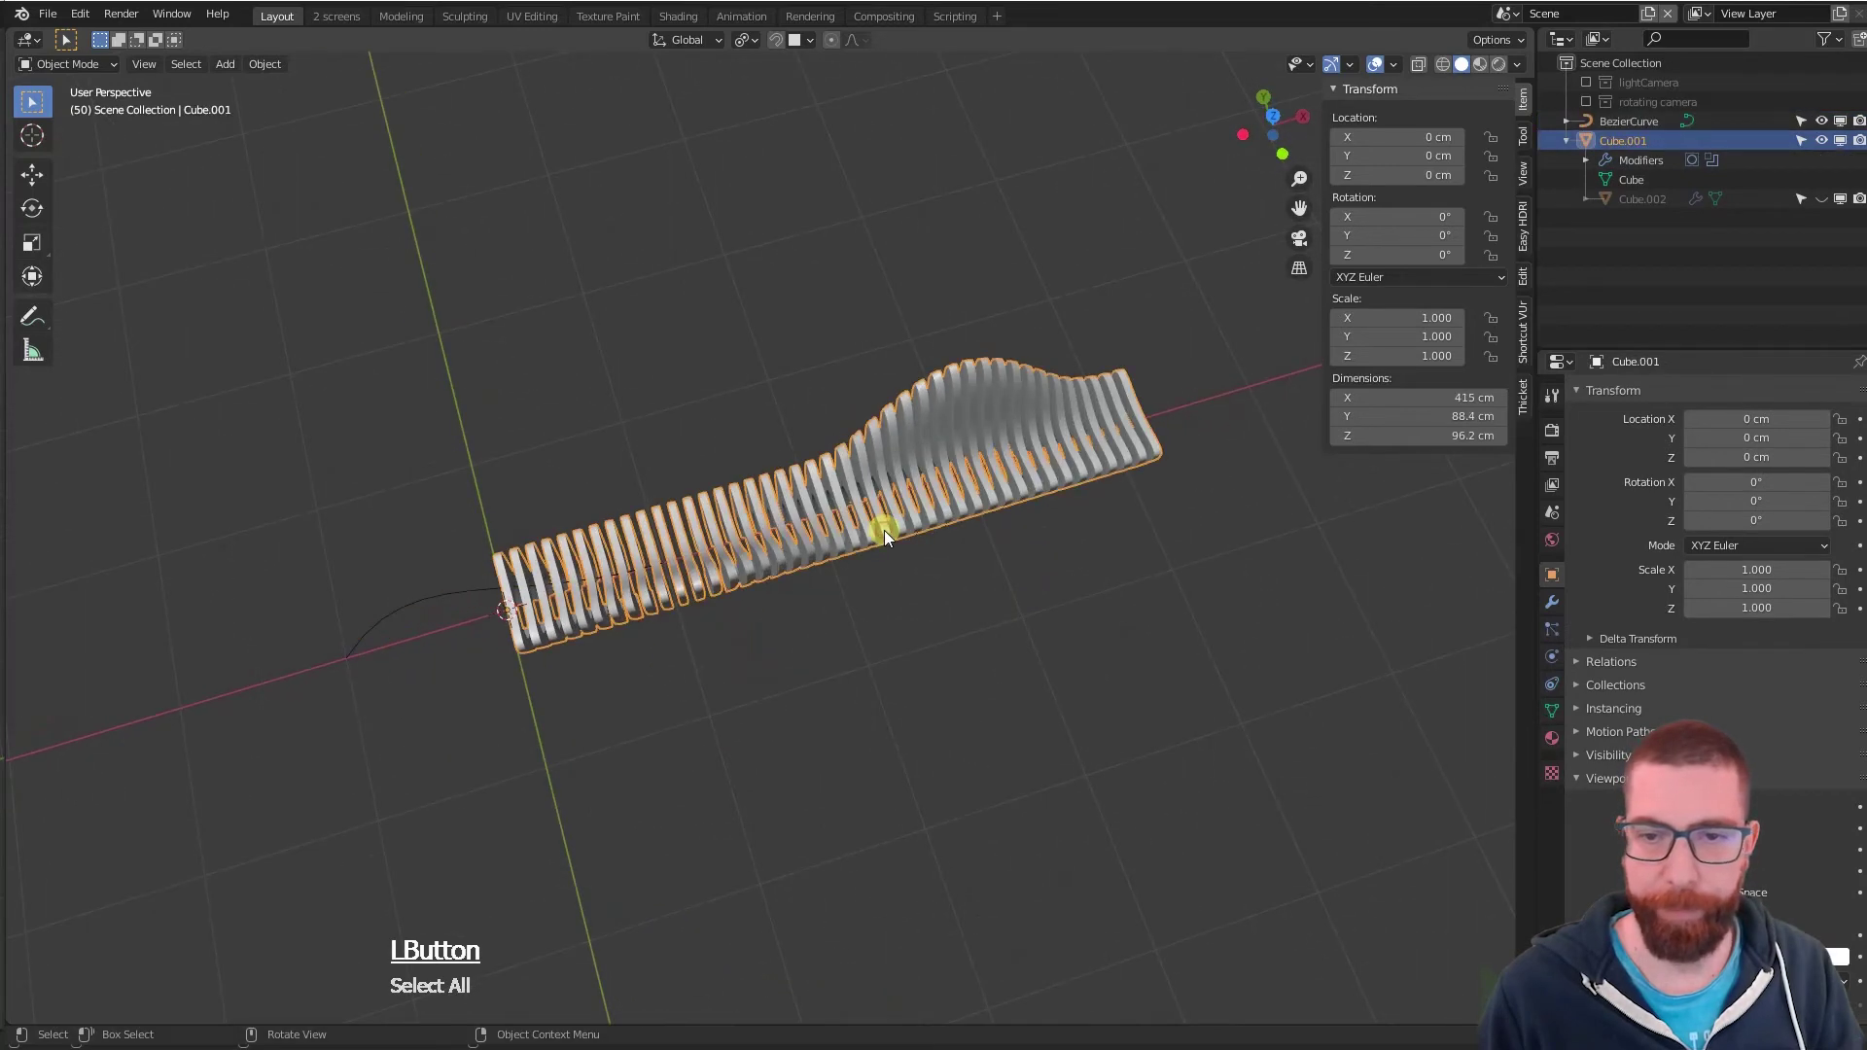
{"action": "left_click", "coordinate": [1551, 604]}
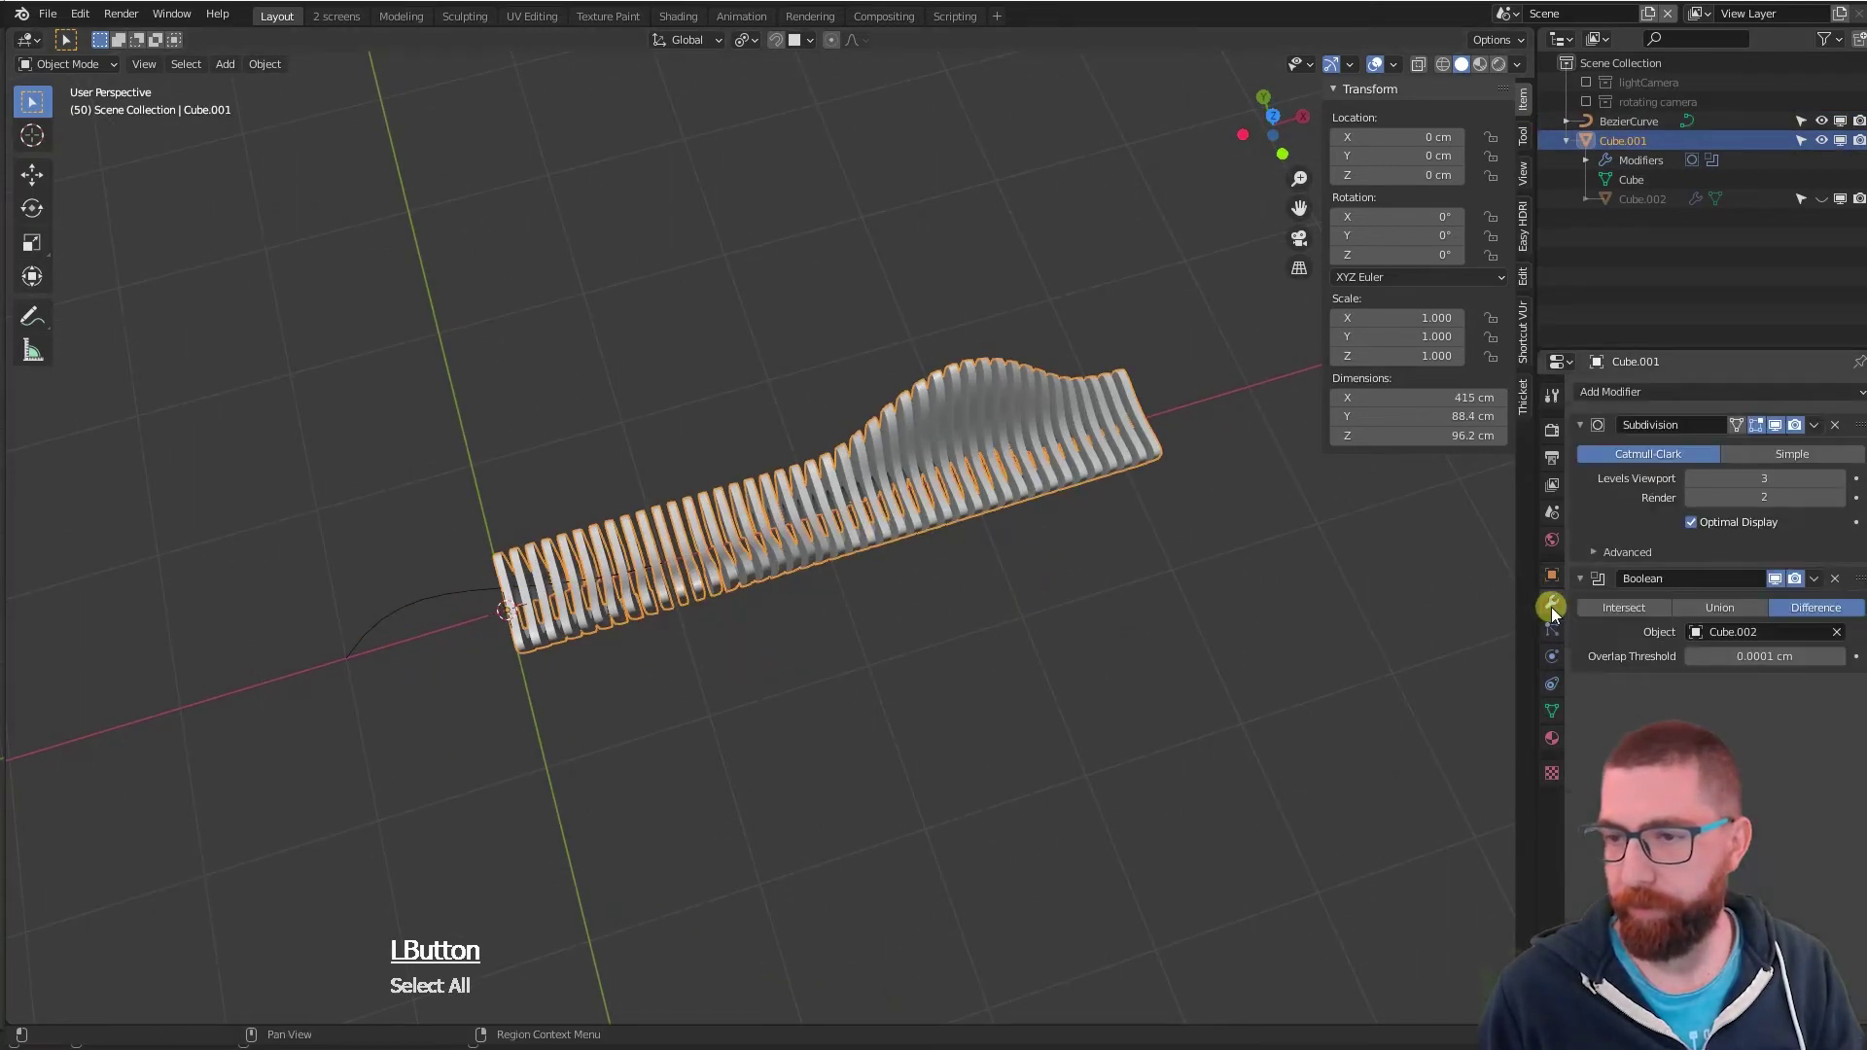
{"action": "left_click", "coordinate": [1661, 392]}
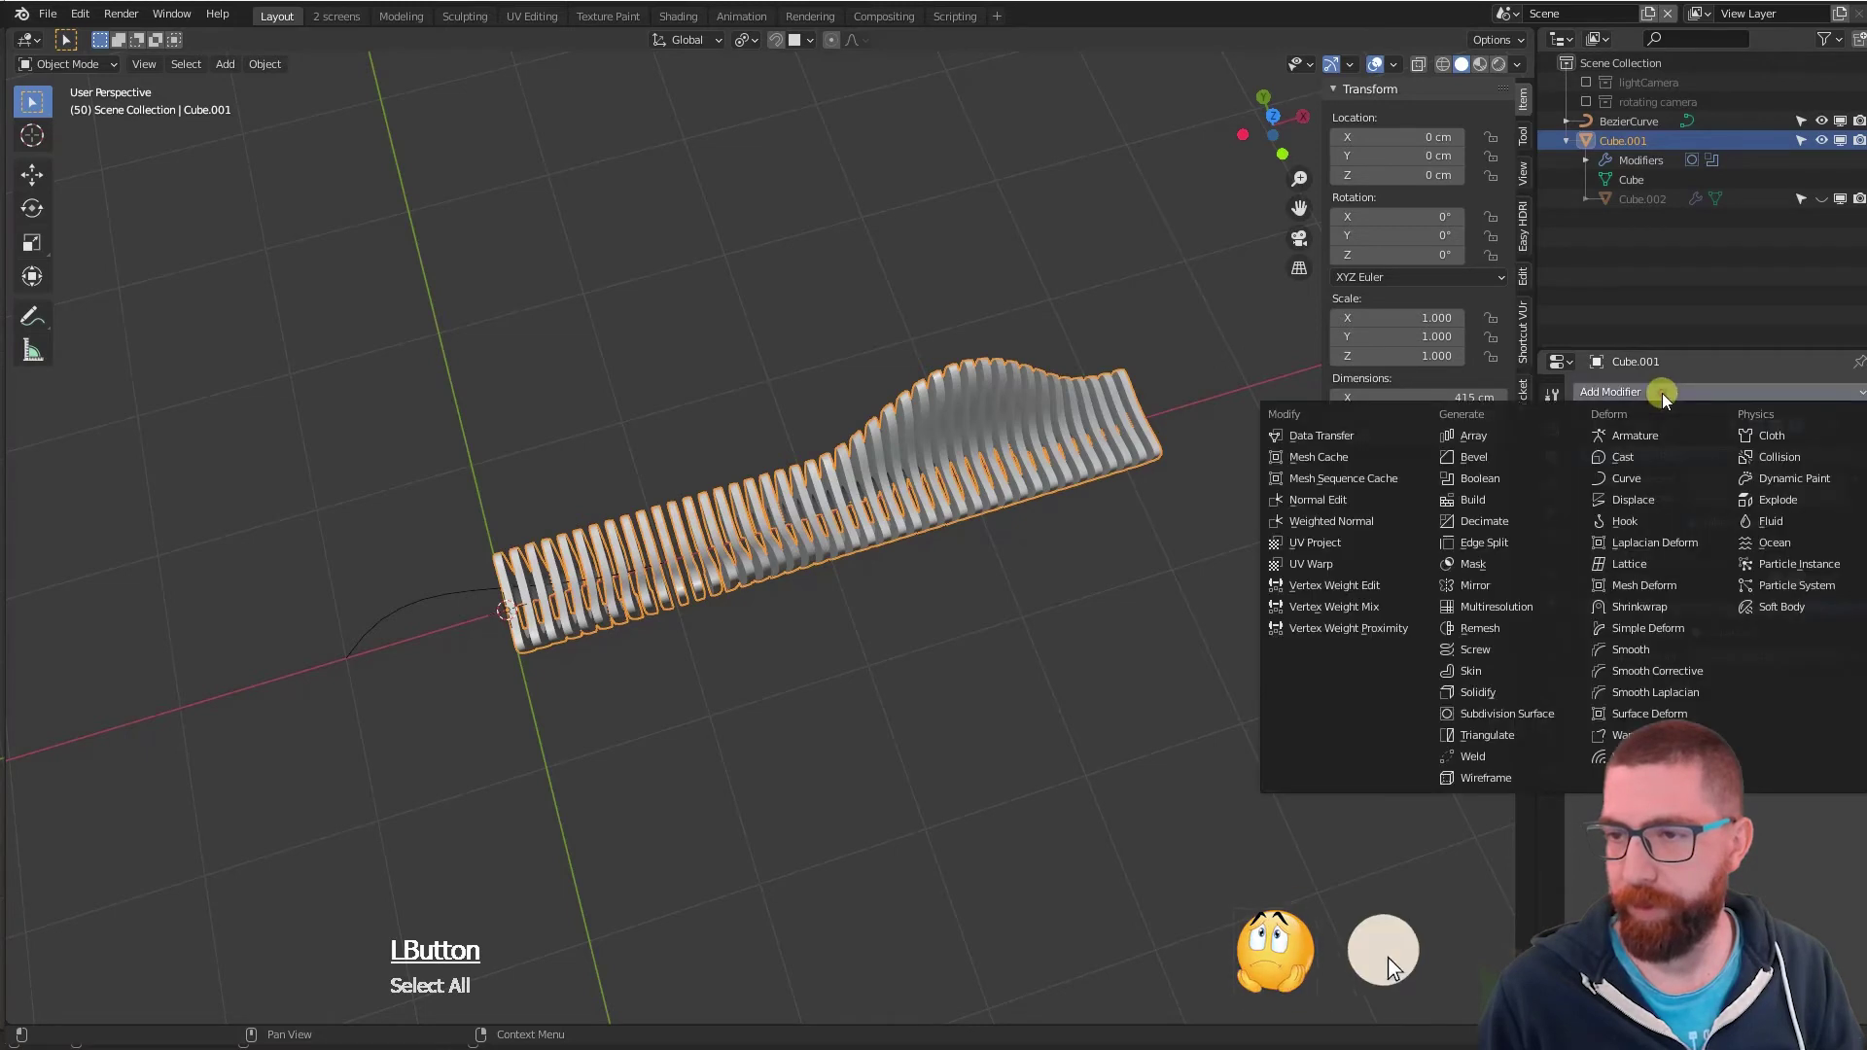
{"action": "left_click", "coordinate": [1636, 479]}
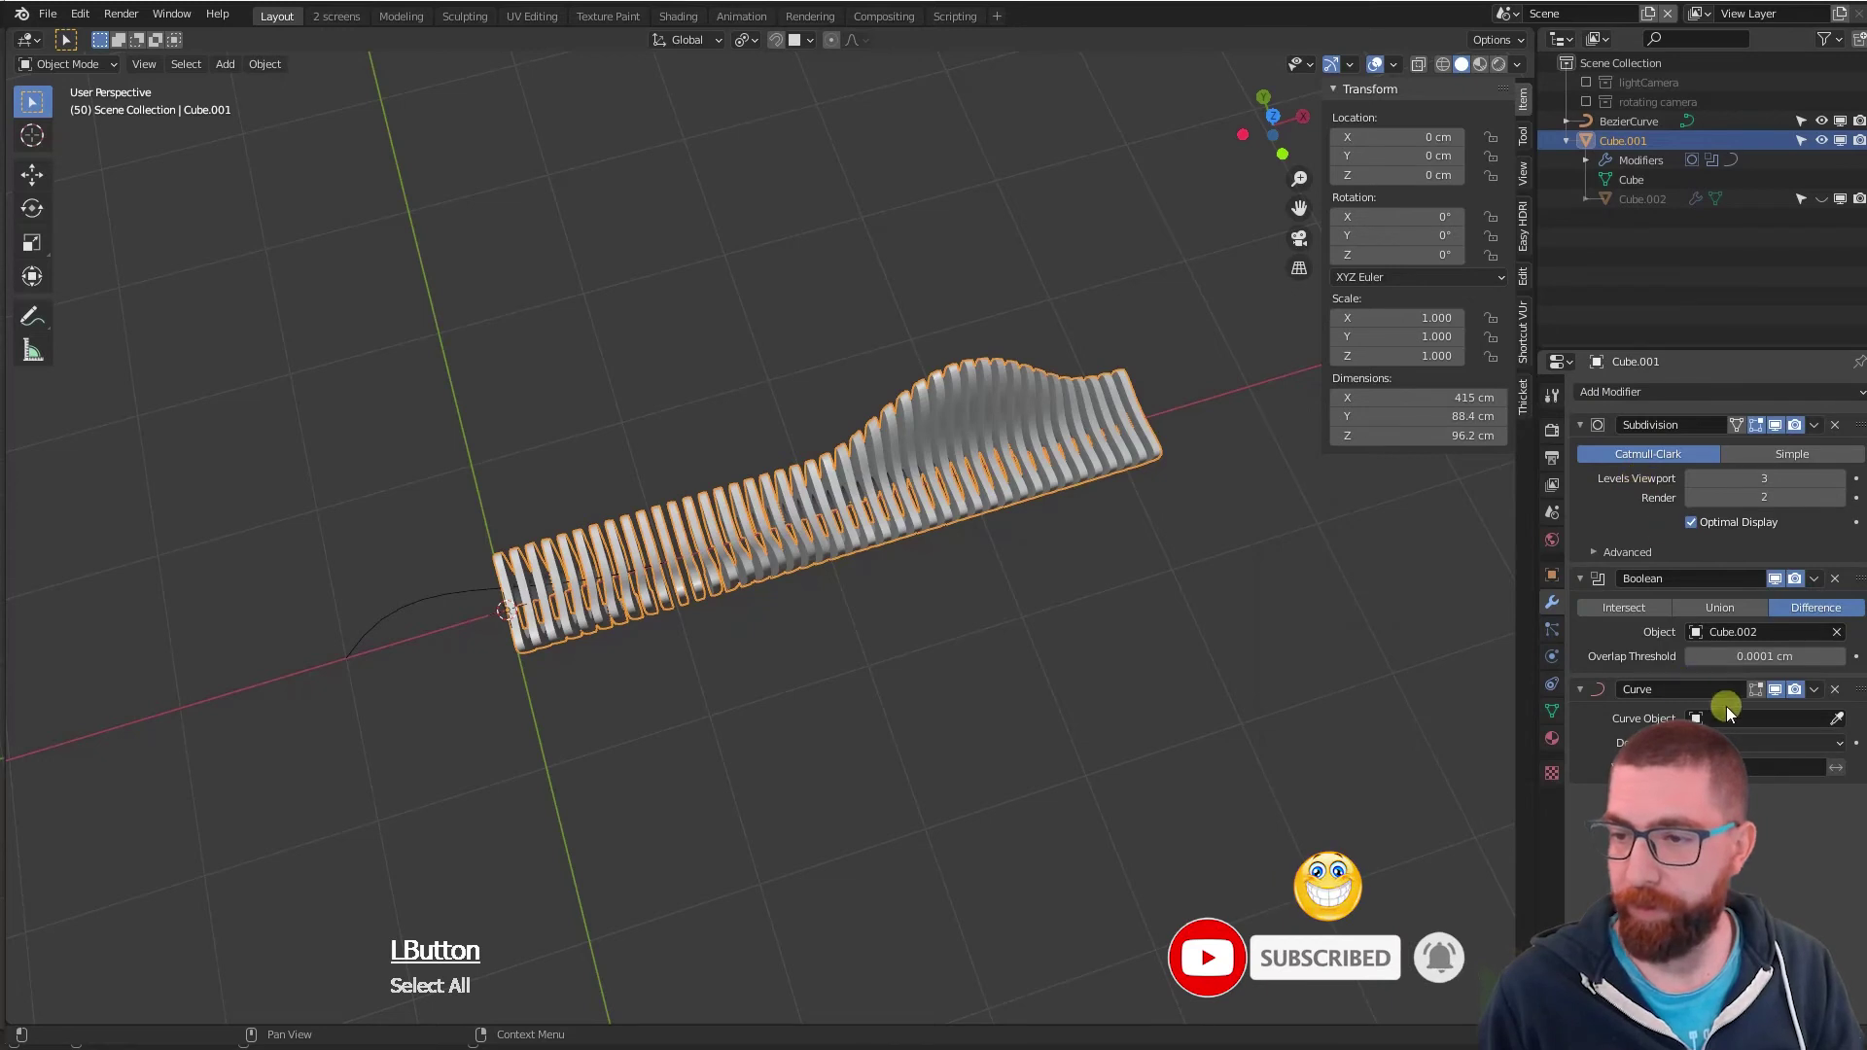
{"action": "left_click", "coordinate": [1580, 578]}
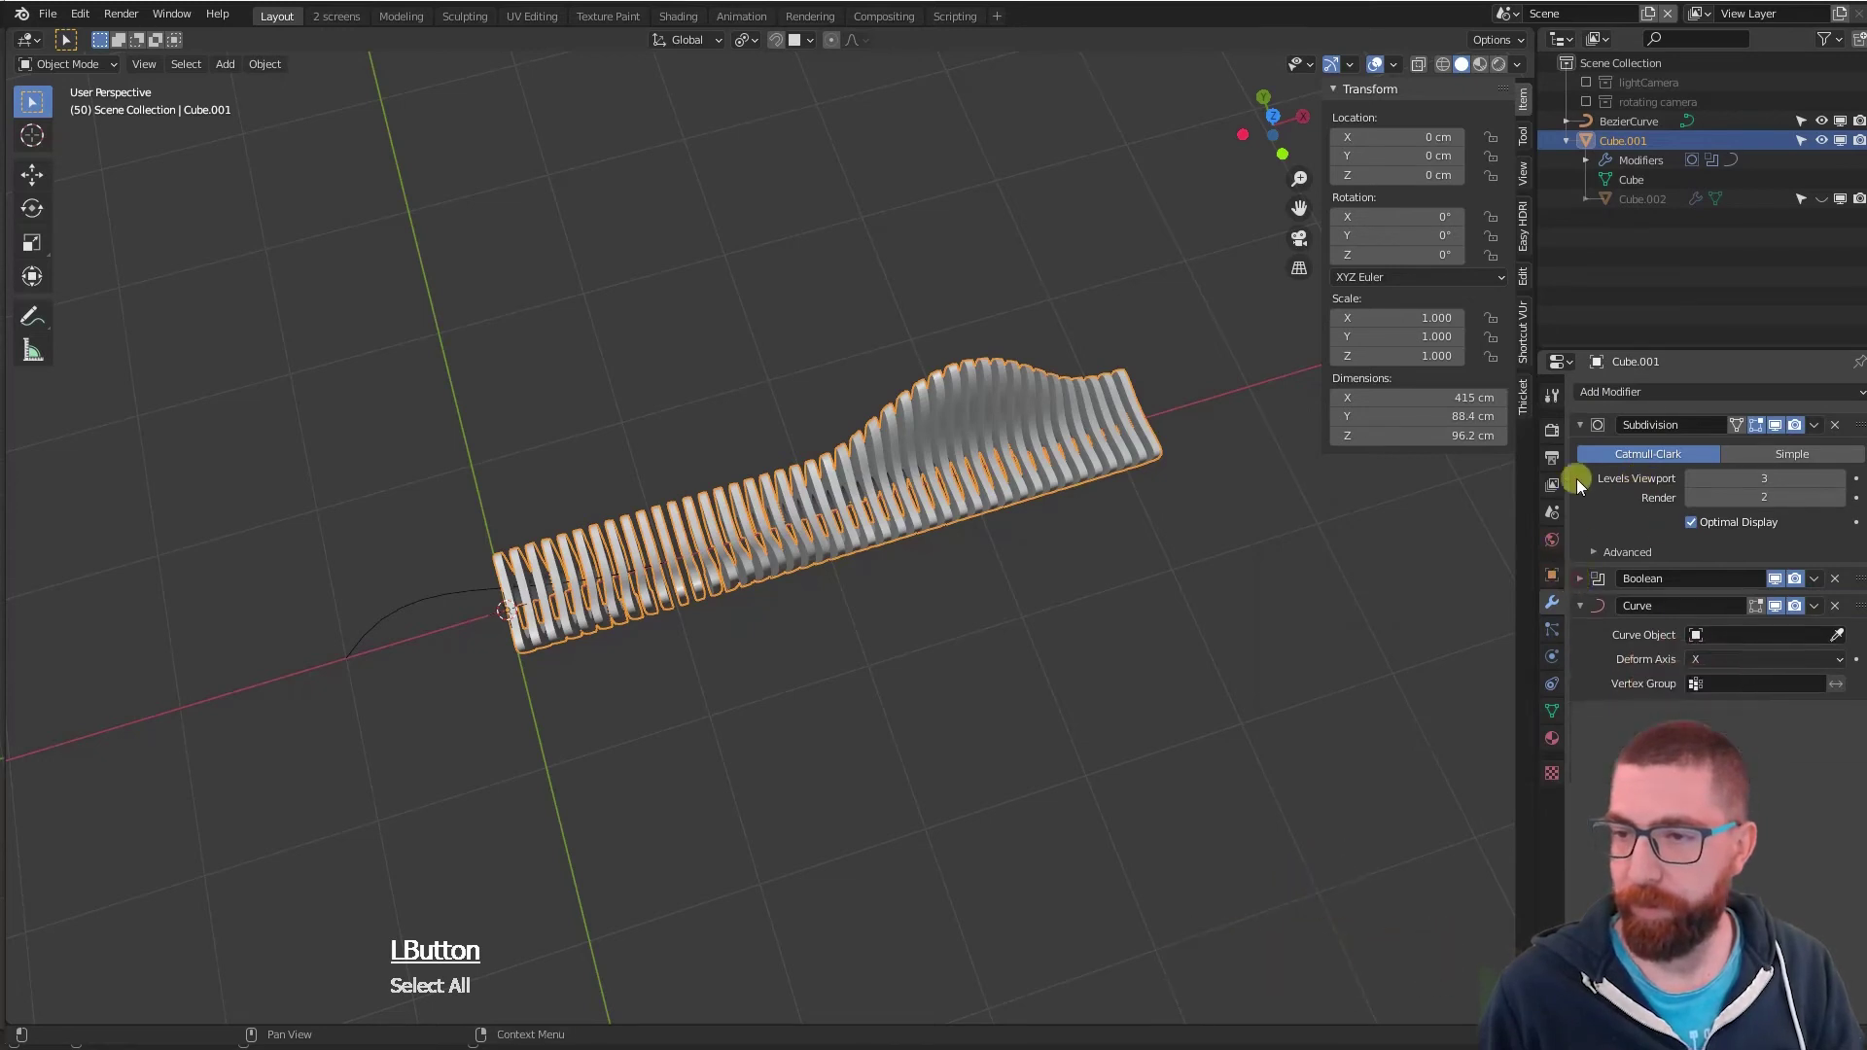
{"action": "left_click", "coordinate": [1581, 425]}
{"action": "left_click", "coordinate": [1836, 509]}
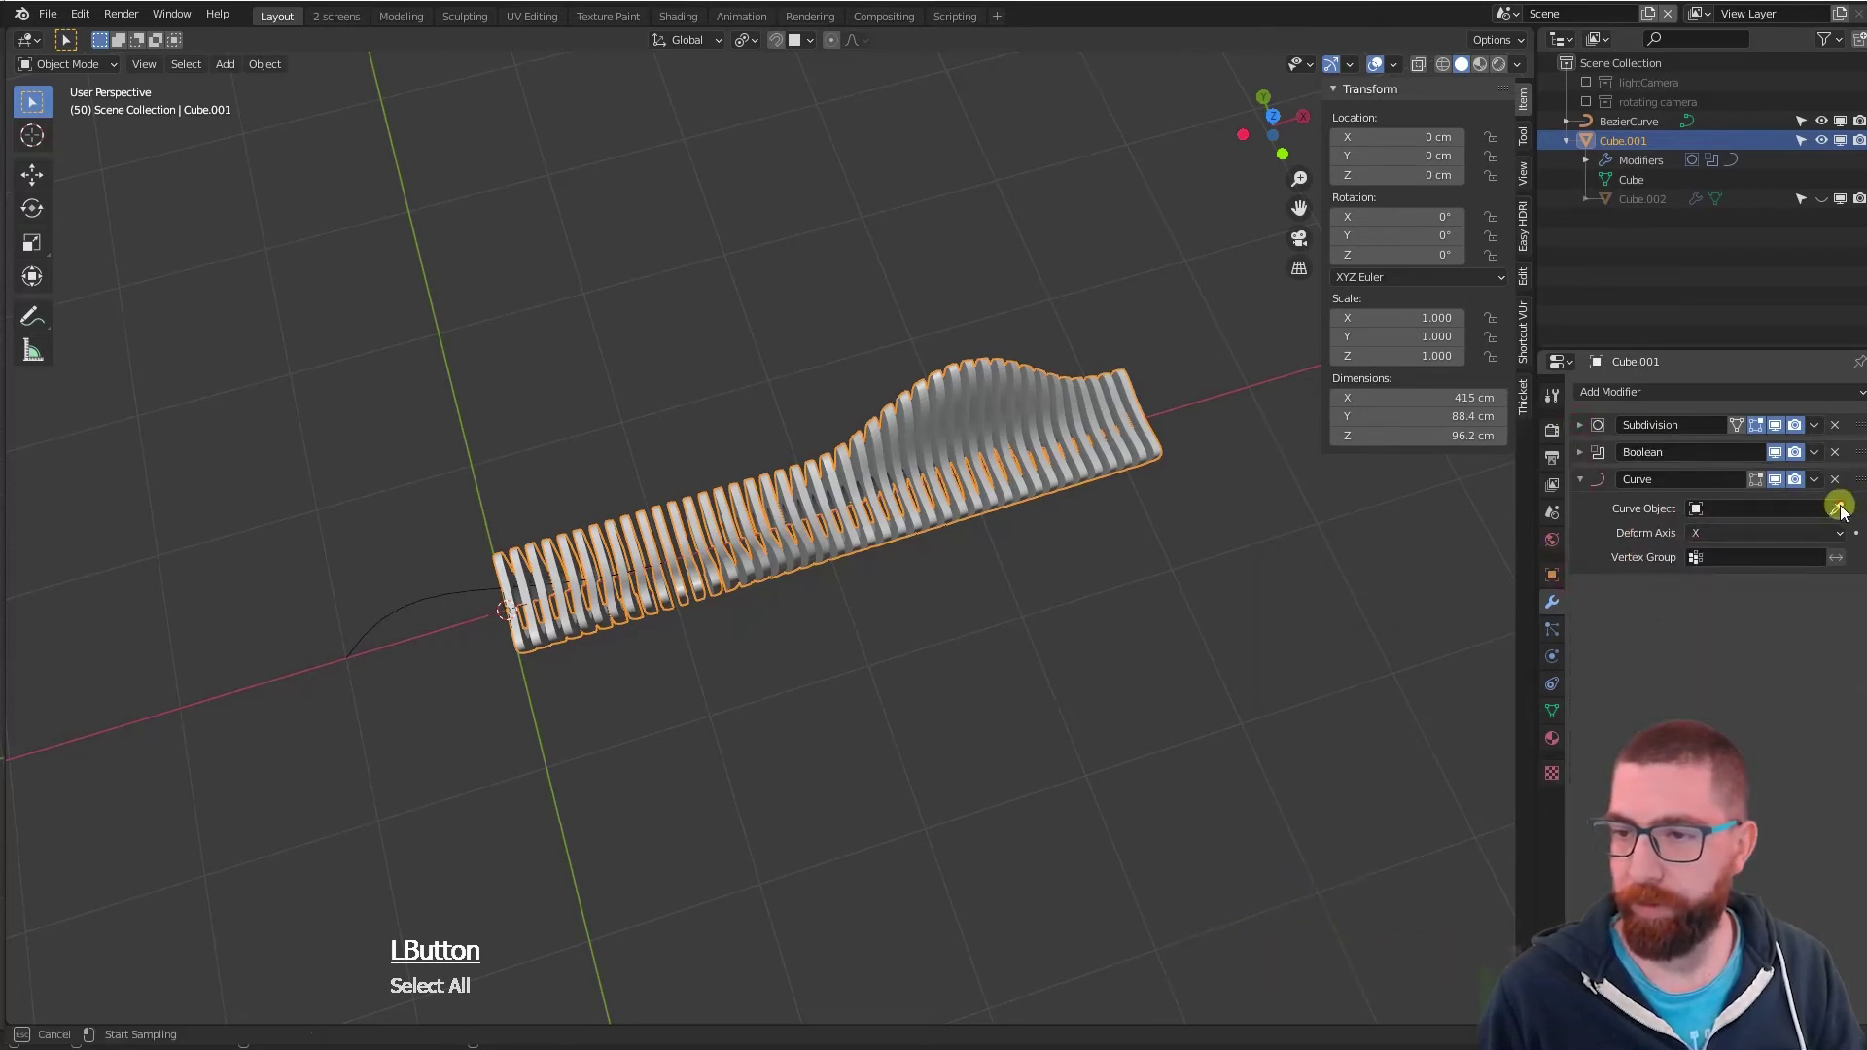
{"action": "left_click", "coordinate": [452, 586]}
{"action": "middle_click_drag", "start_coordinate": [454, 585], "coordinate": [686, 498]}
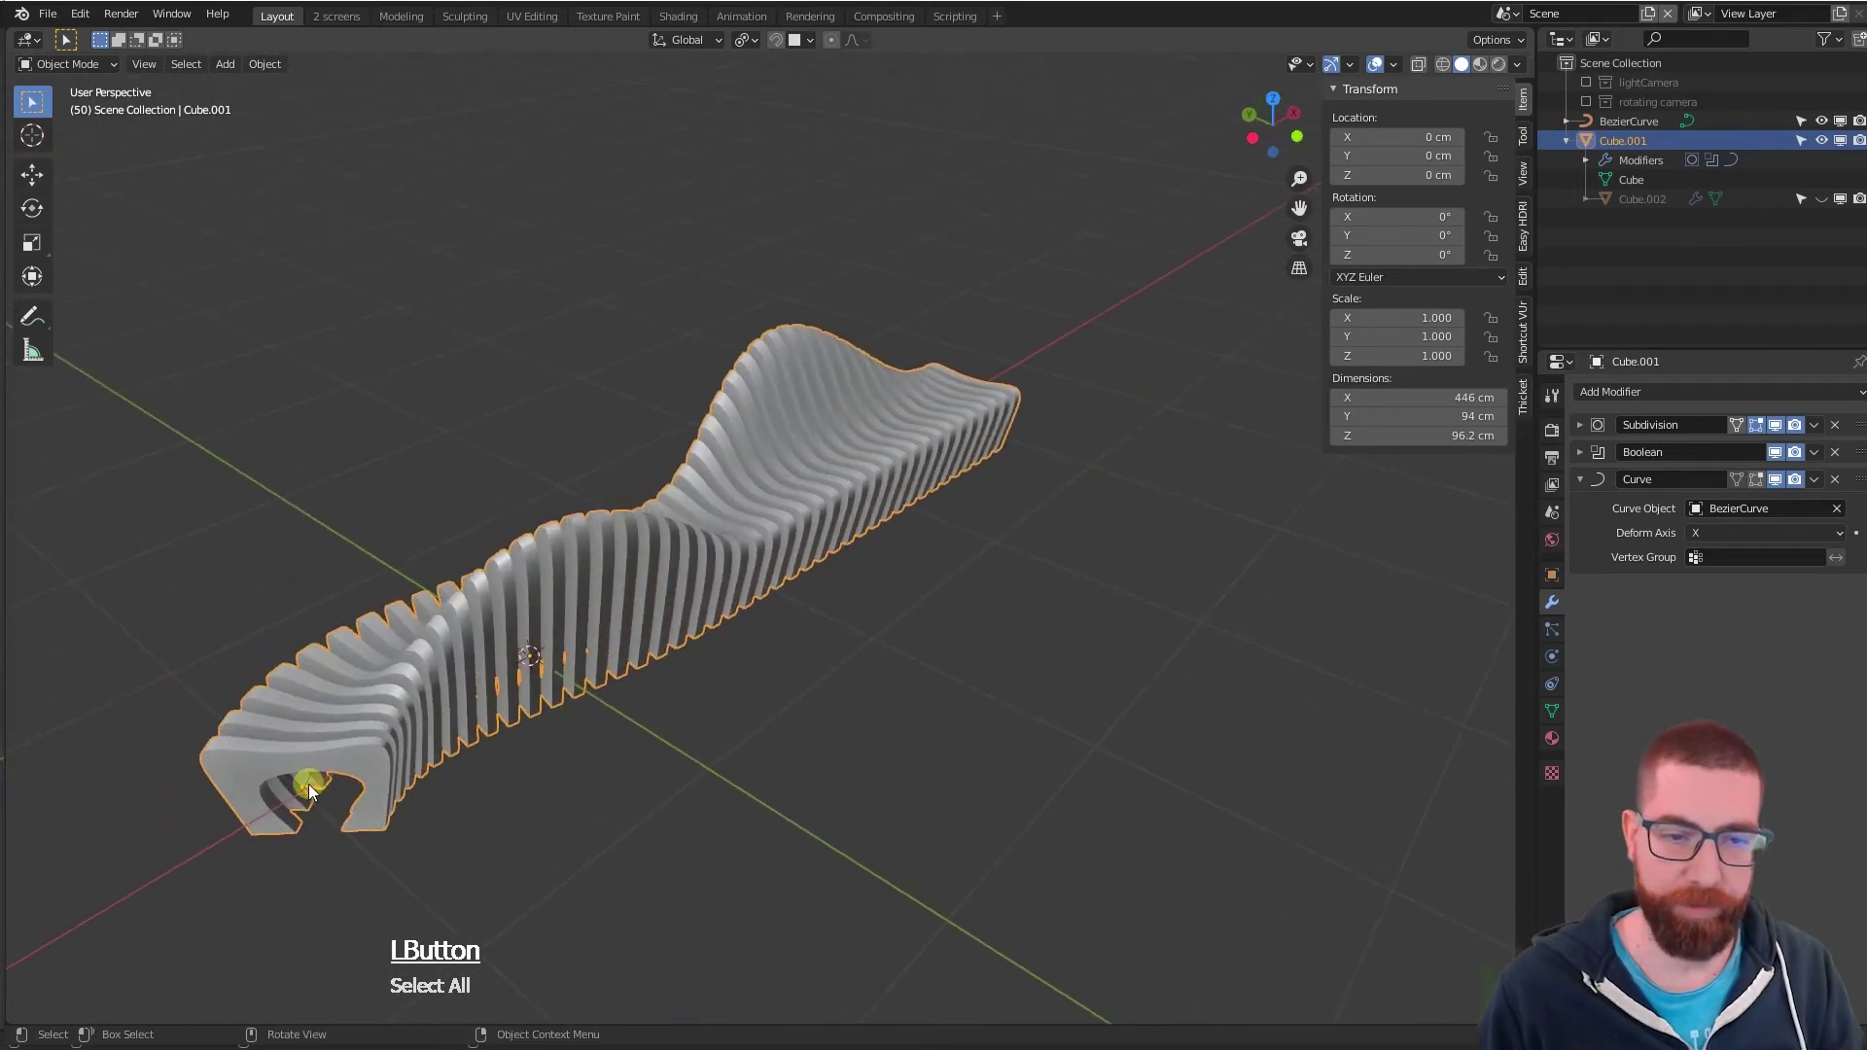
- Extrude the Bezier curve's end point by about 206 cm in X, 126 cm in Y and 14 cm in Z
{"action": "left_click", "coordinate": [307, 782]}
{"action": "key", "text": "Tab"}
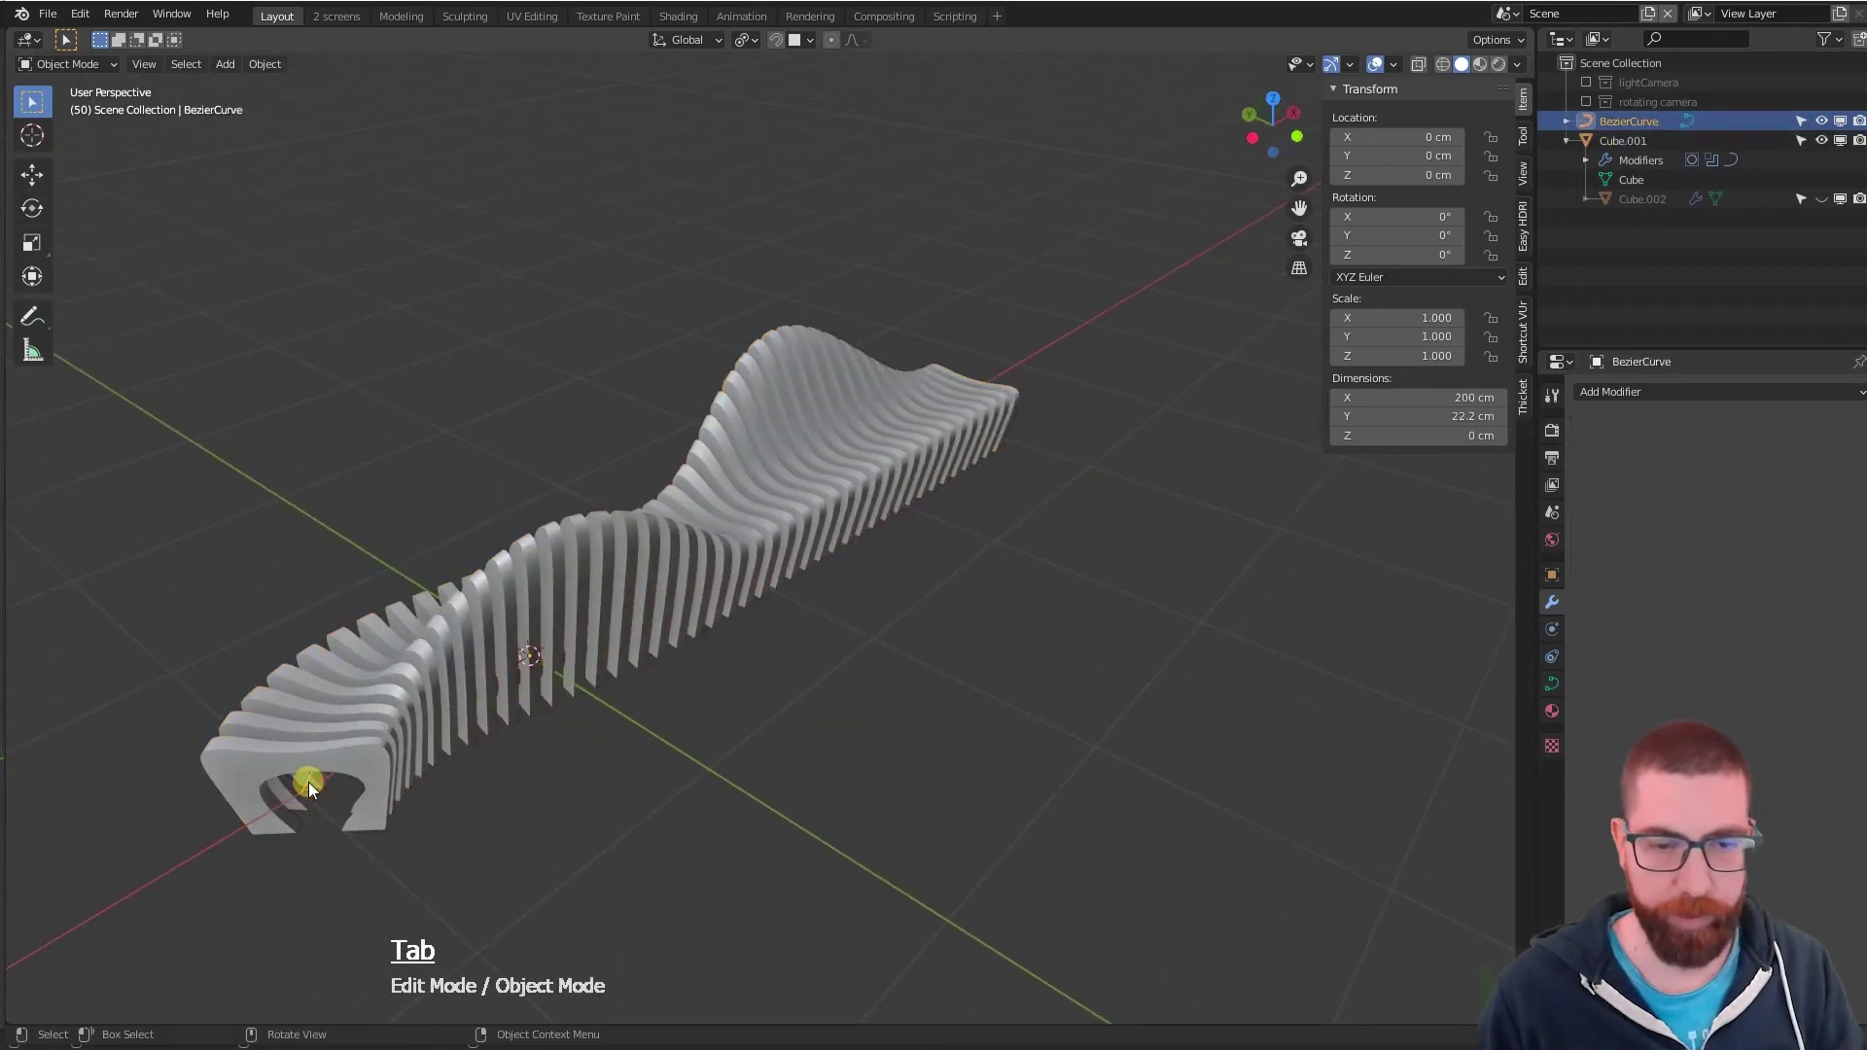
{"action": "middle_click_drag", "start_coordinate": [649, 675], "coordinate": [756, 520]}
{"action": "left_click", "coordinate": [788, 513]}
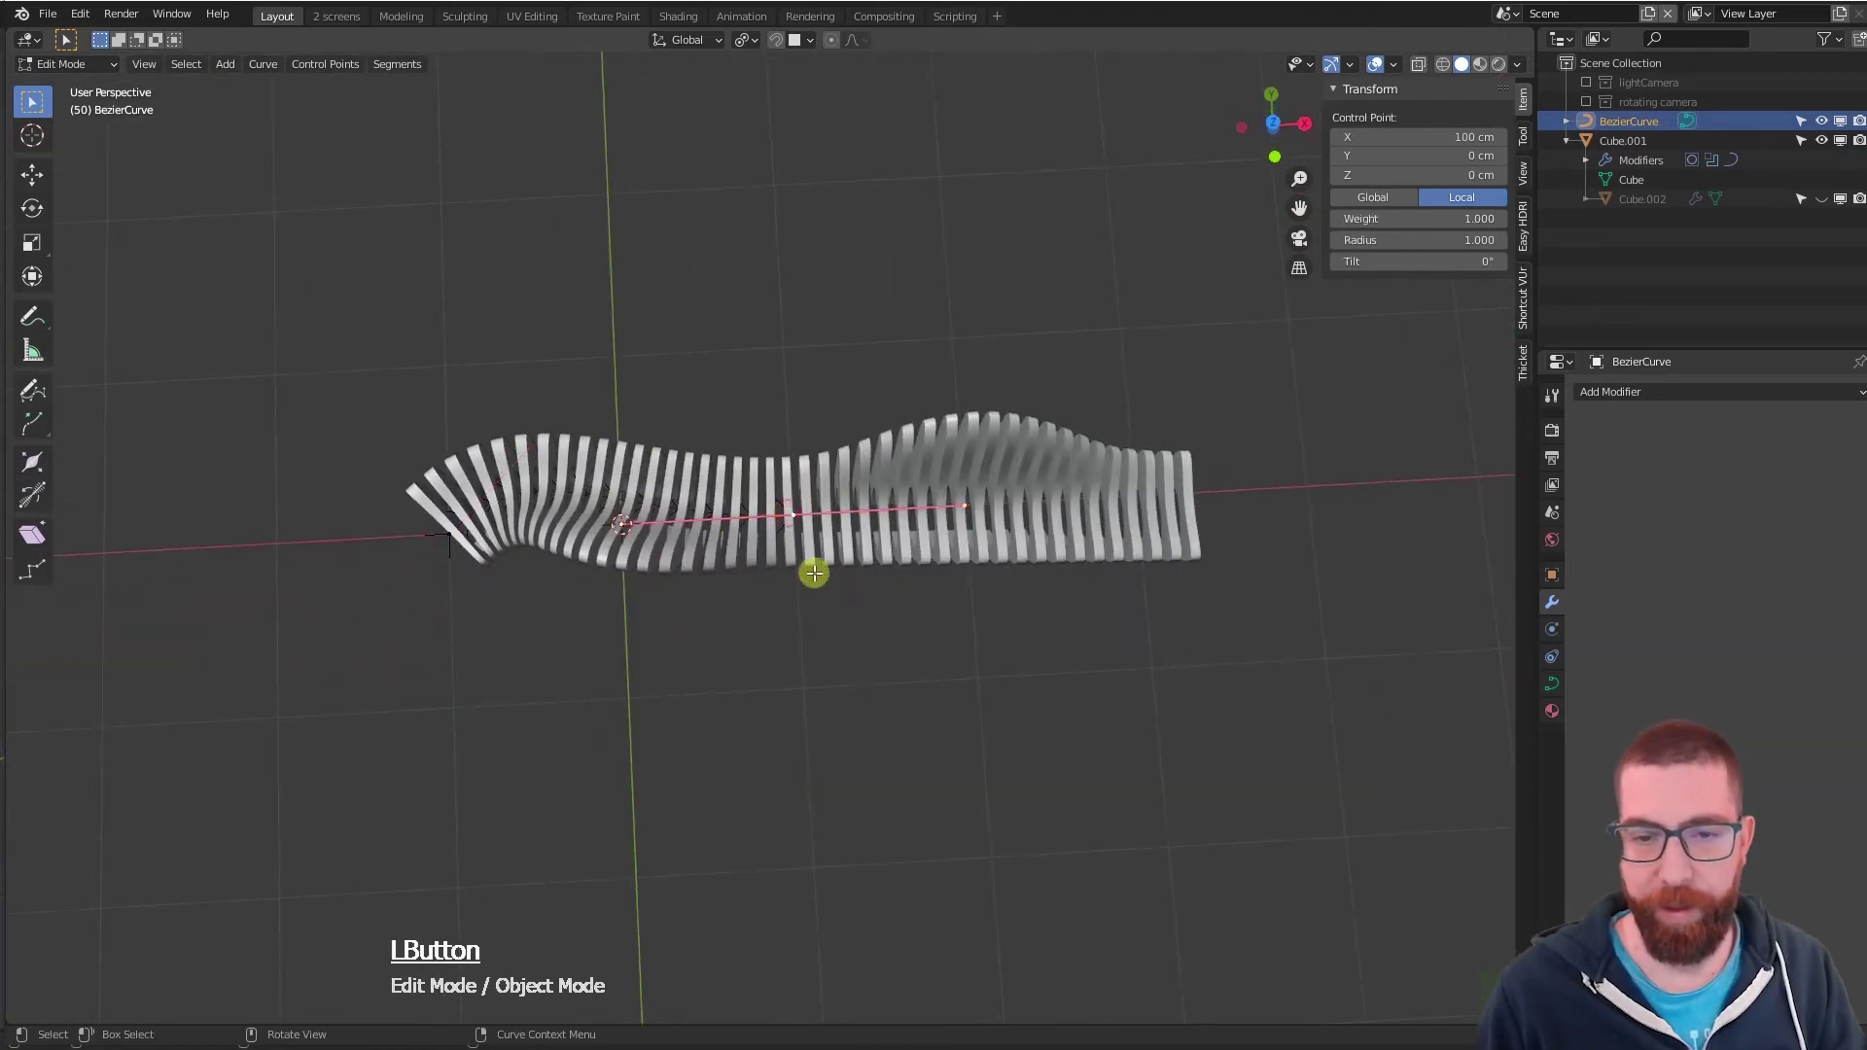
{"action": "key", "text": "e"}
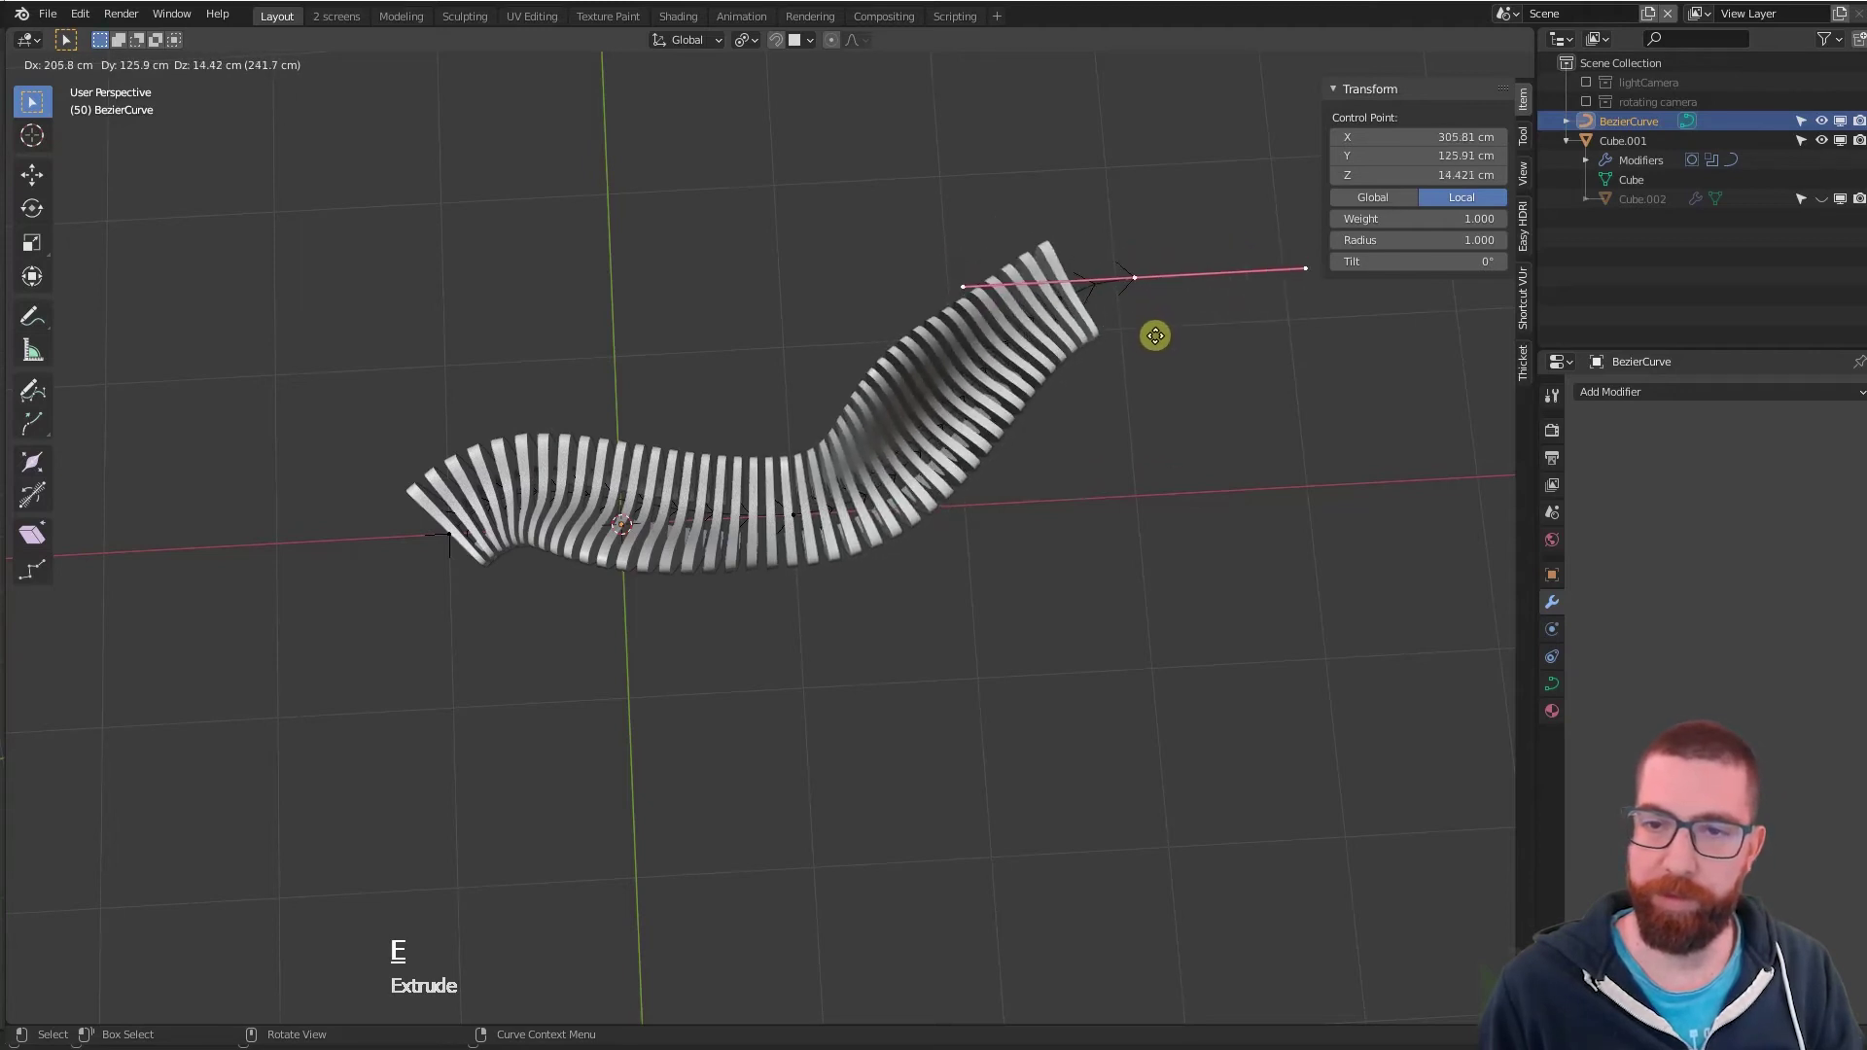
{"action": "left_click", "coordinate": [1155, 337]}
- Rotate the extruded curve point slightly about the Z axis to adjust the bend, and return to Object Mode
{"action": "middle_click_drag", "start_coordinate": [1030, 545], "coordinate": [1046, 758]}
{"action": "middle_click_drag", "start_coordinate": [768, 686], "coordinate": [1014, 738]}
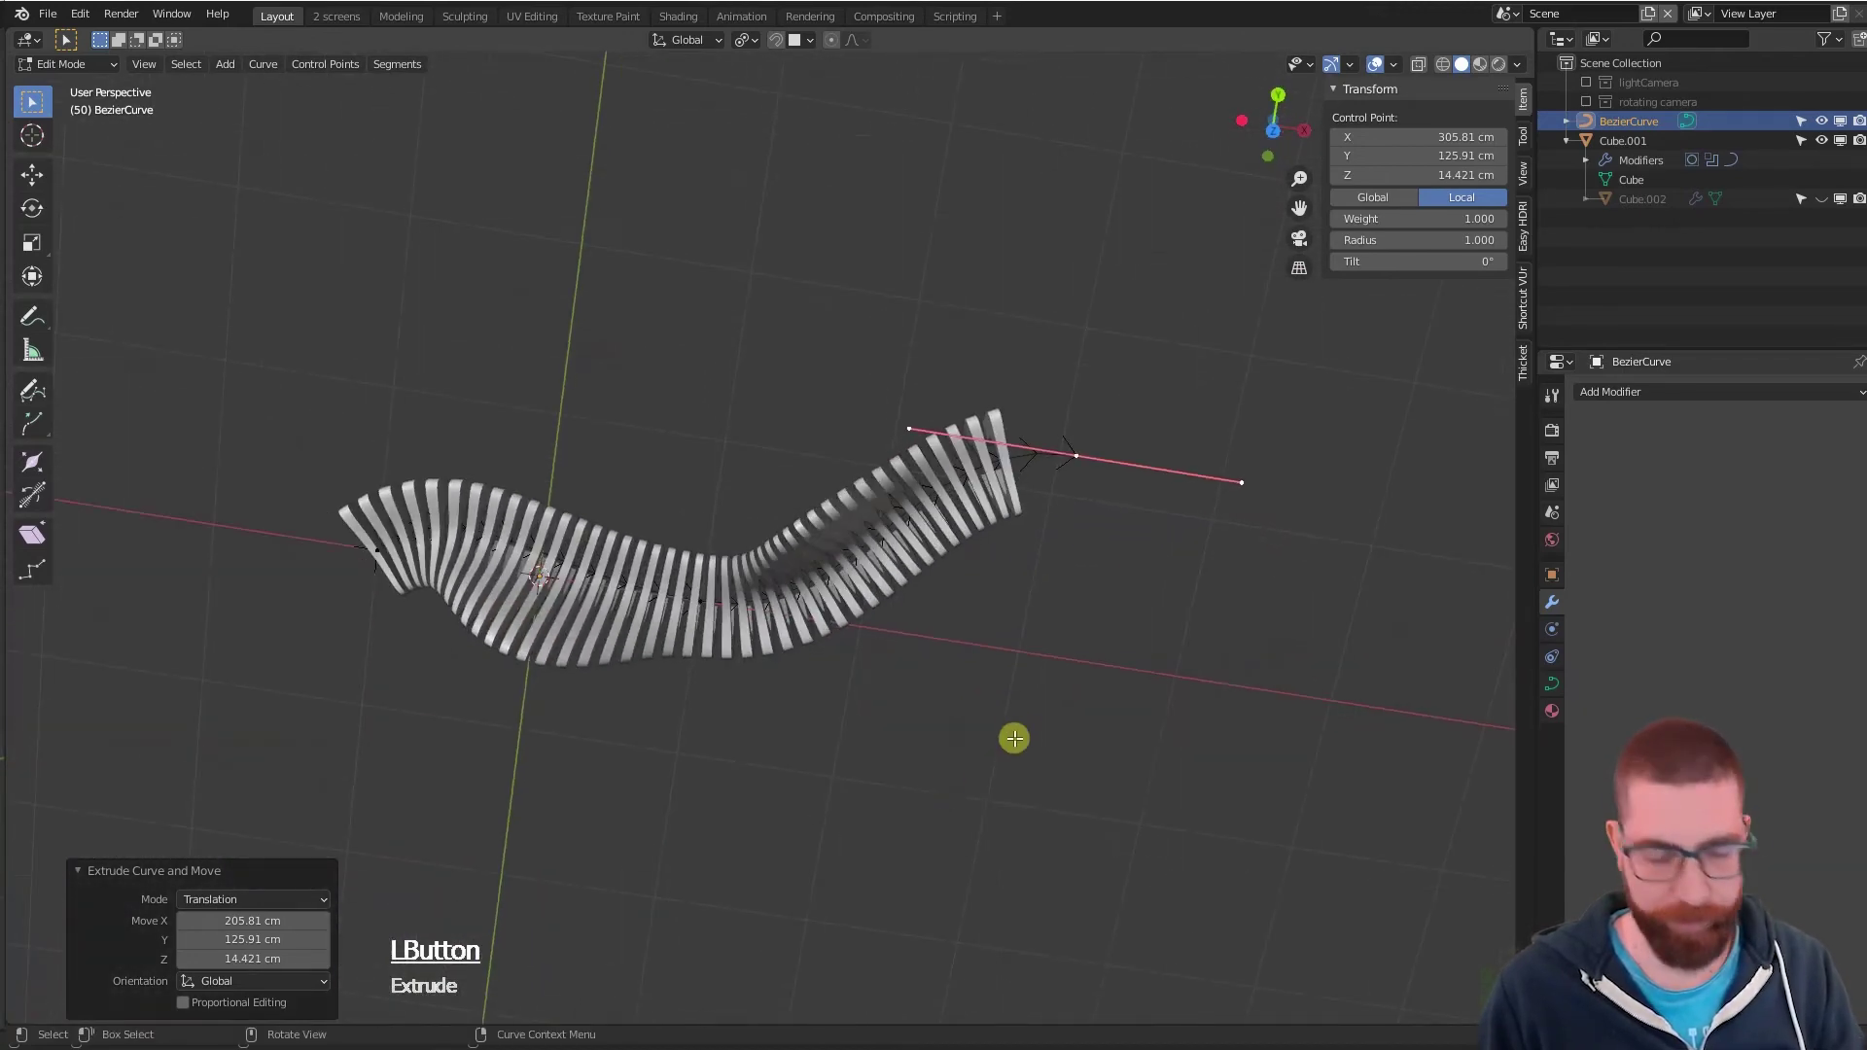
{"action": "key", "text": "r"}
{"action": "key", "text": "z"}
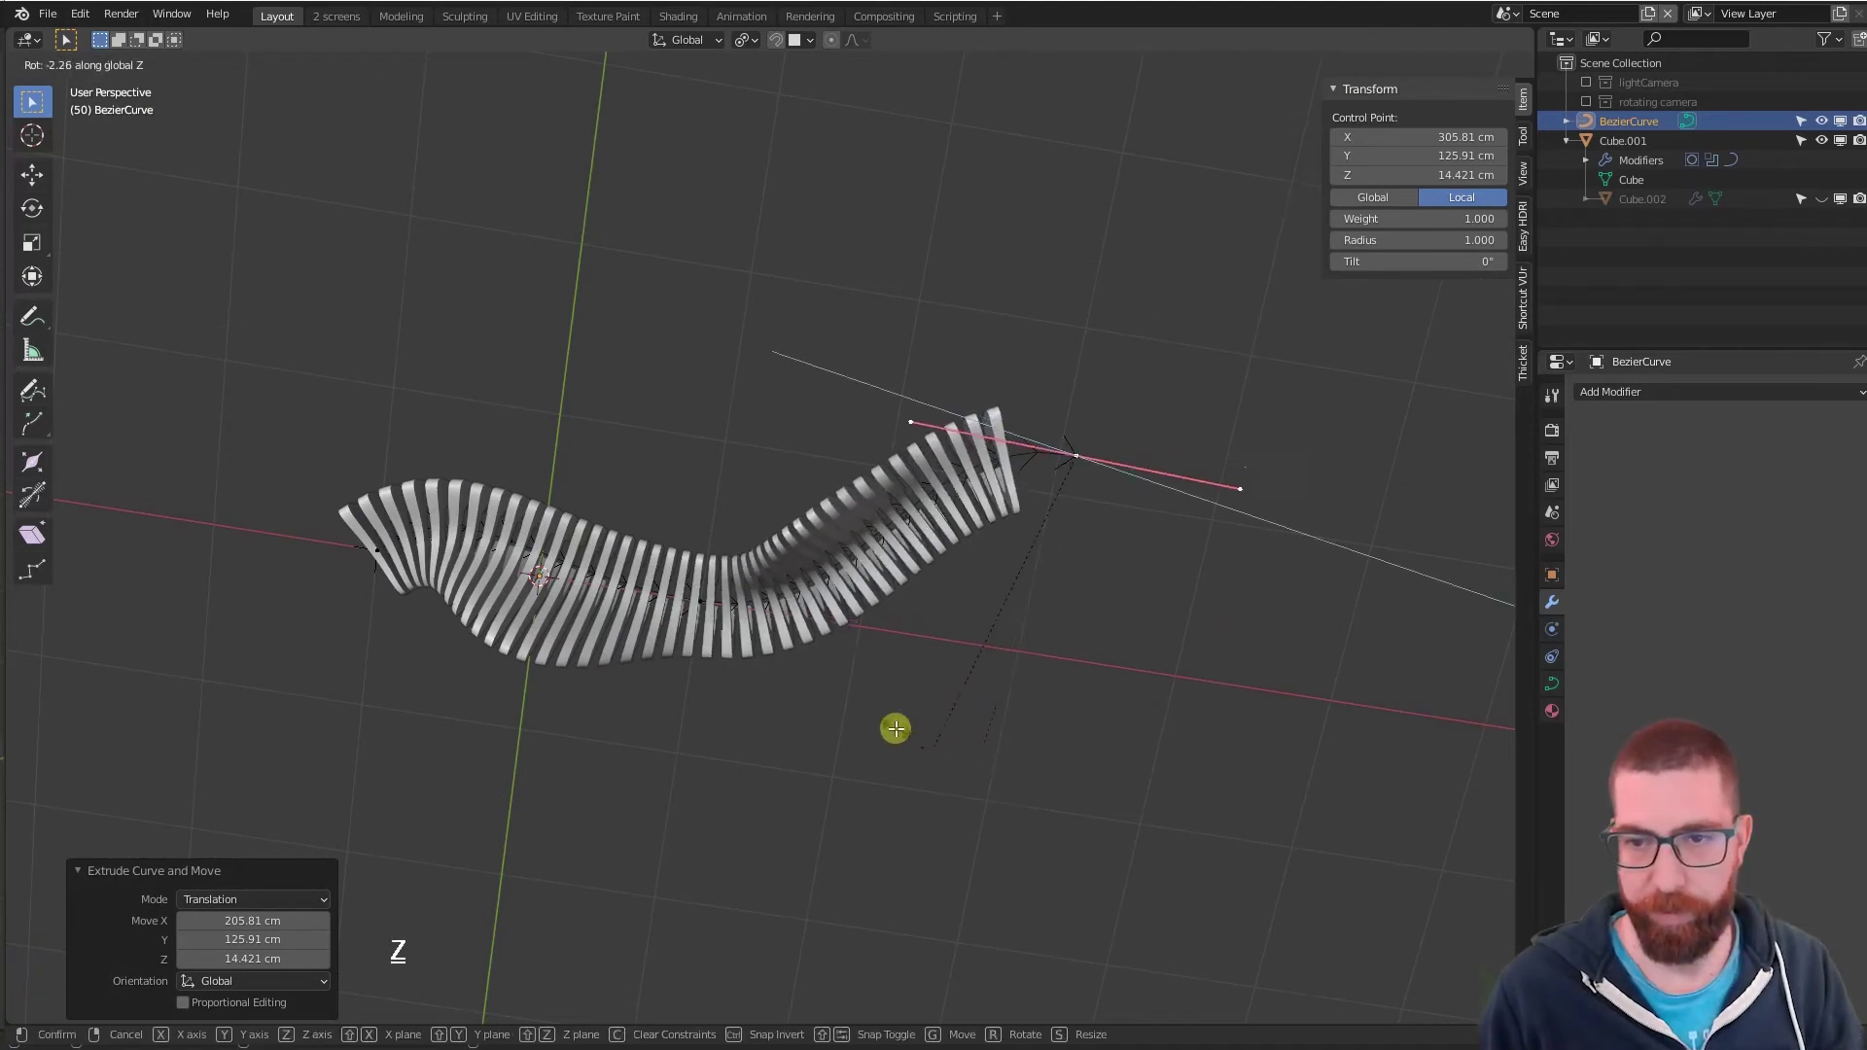
{"action": "left_click", "coordinate": [885, 692]}
{"action": "middle_click_drag", "start_coordinate": [526, 626], "coordinate": [793, 720]}
{"action": "key", "text": "Tab"}
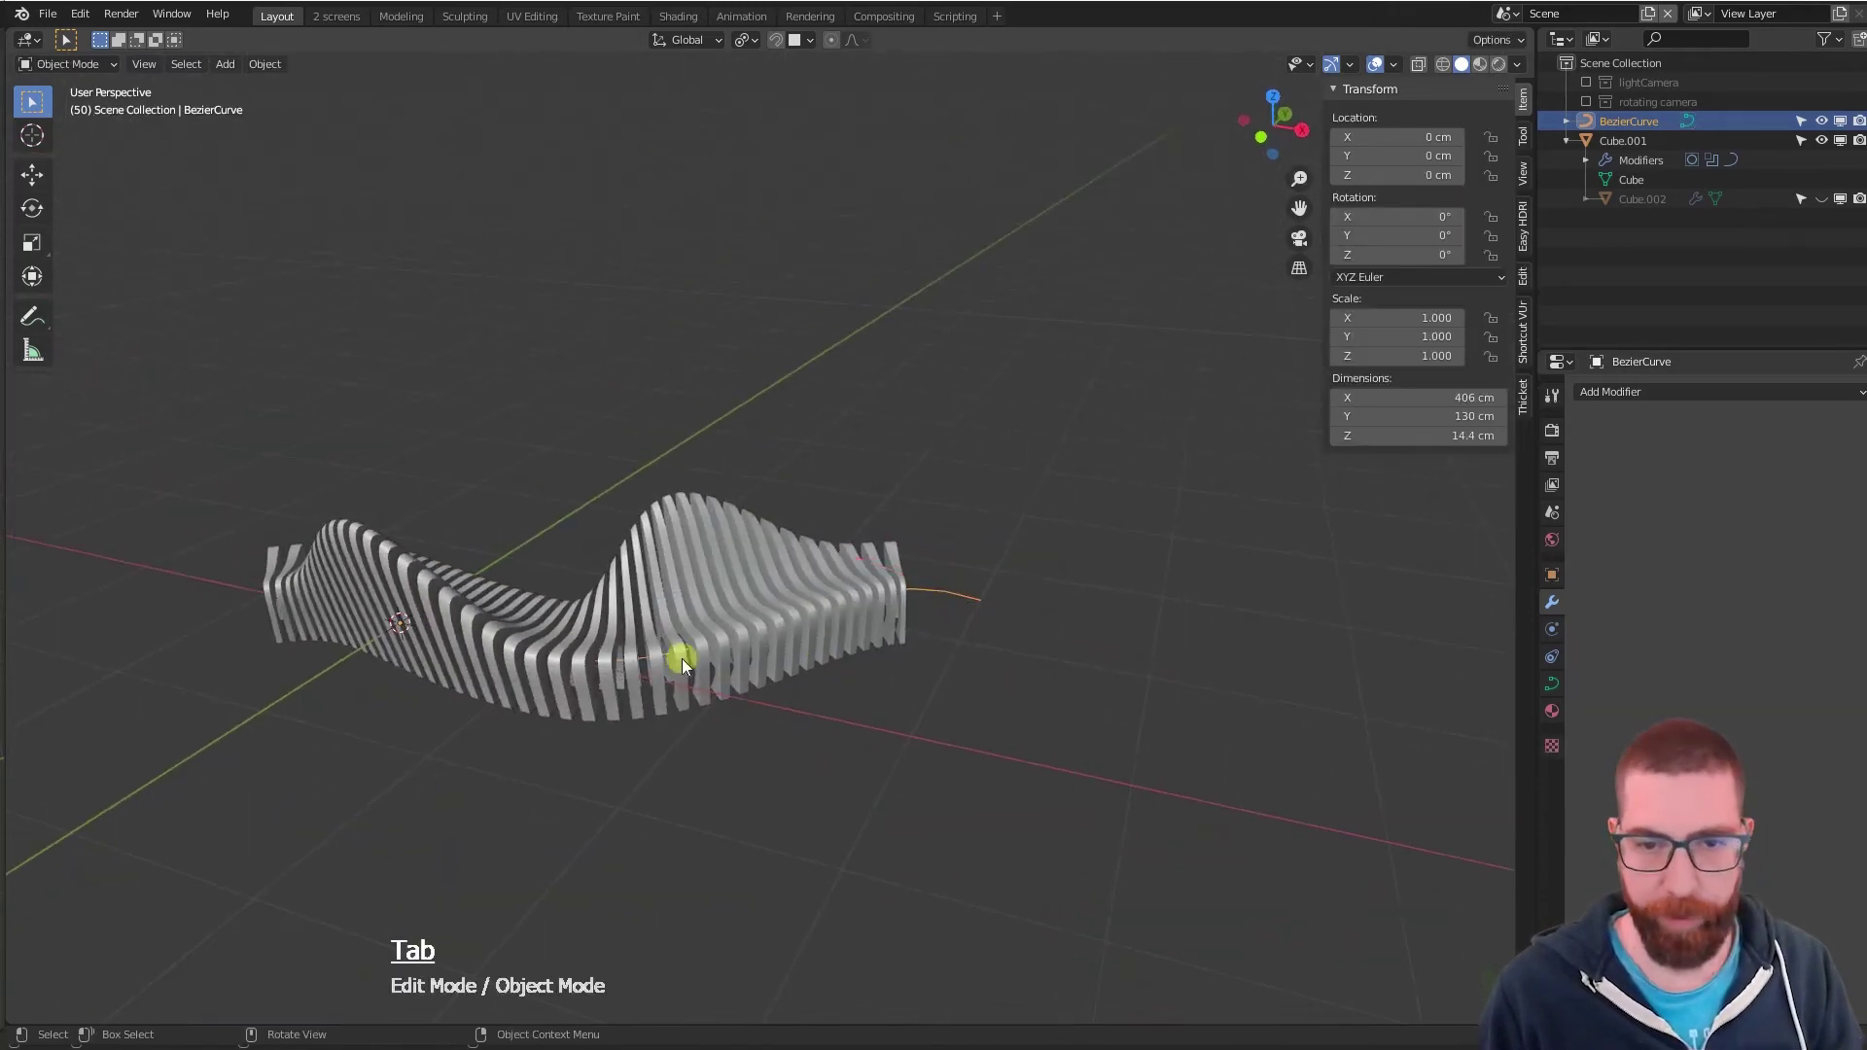
- Switch the Bezier curve's shape type to 2D so its Z axis is clamped
{"action": "middle_click_drag", "start_coordinate": [681, 658], "coordinate": [790, 743]}
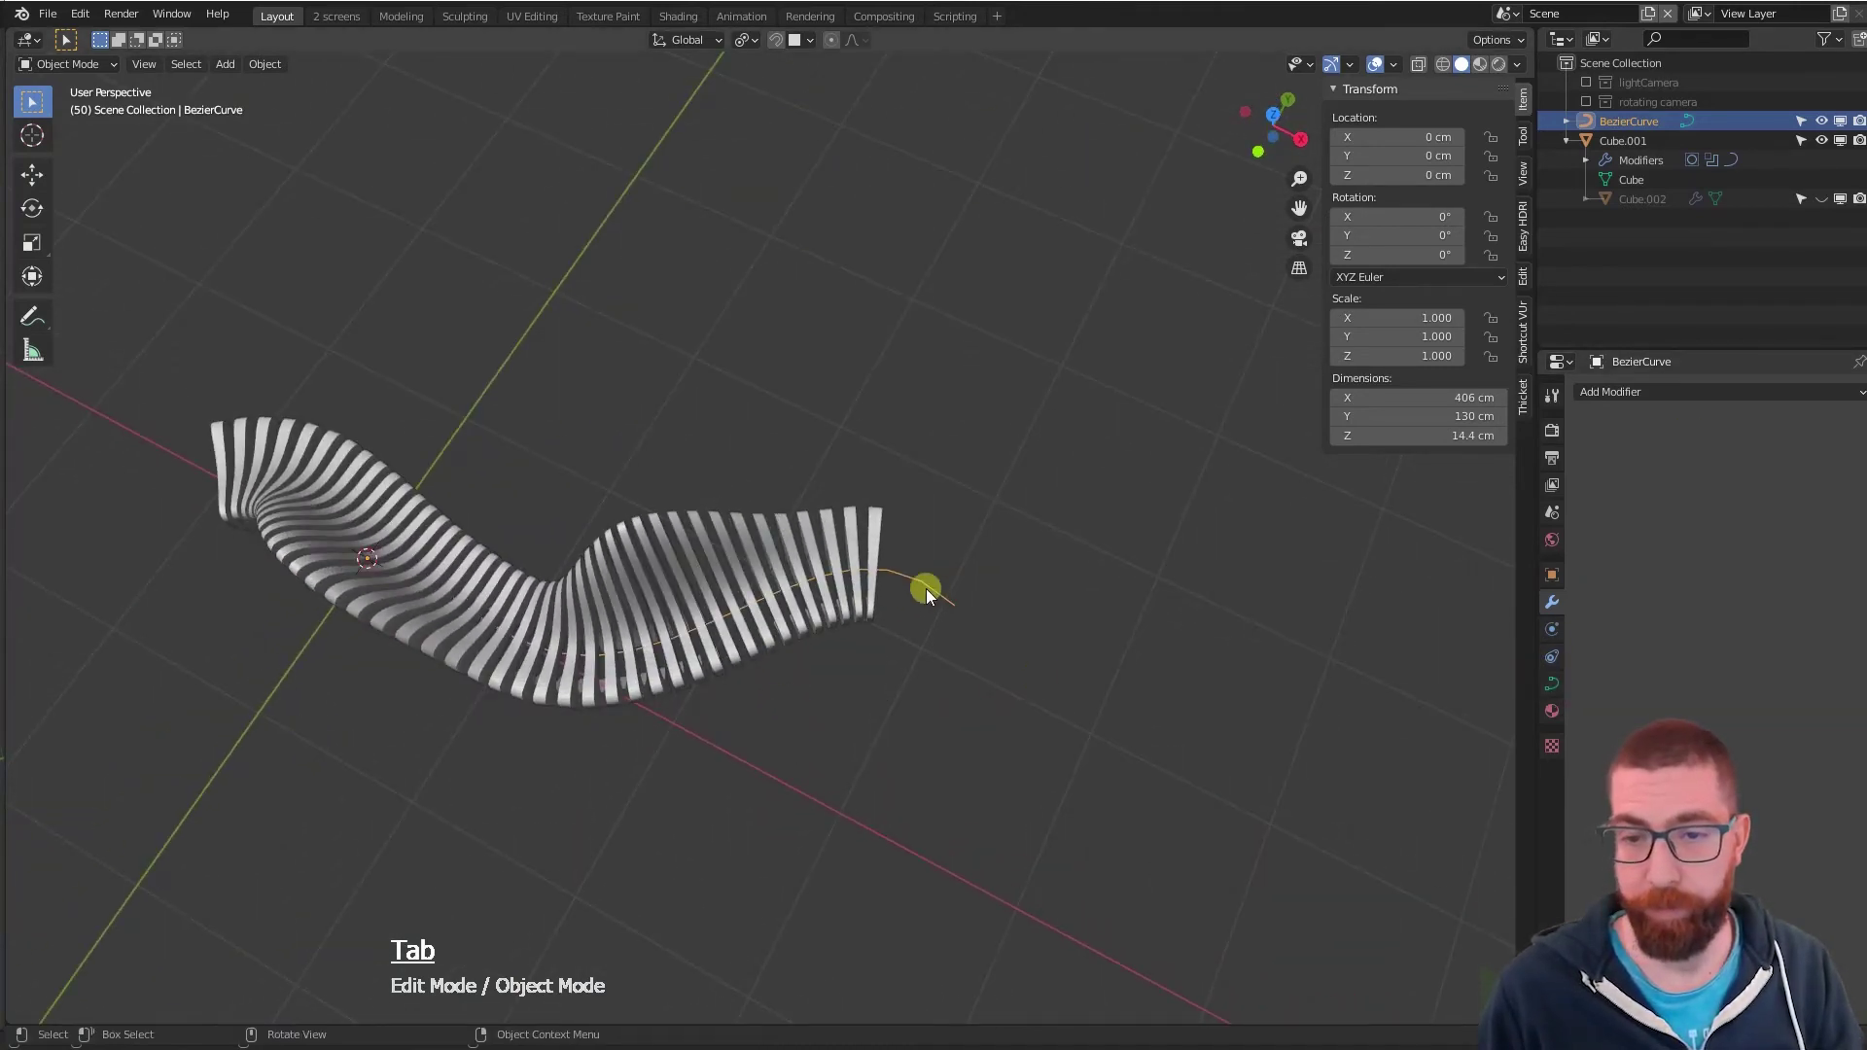
{"action": "left_click", "coordinate": [1553, 684]}
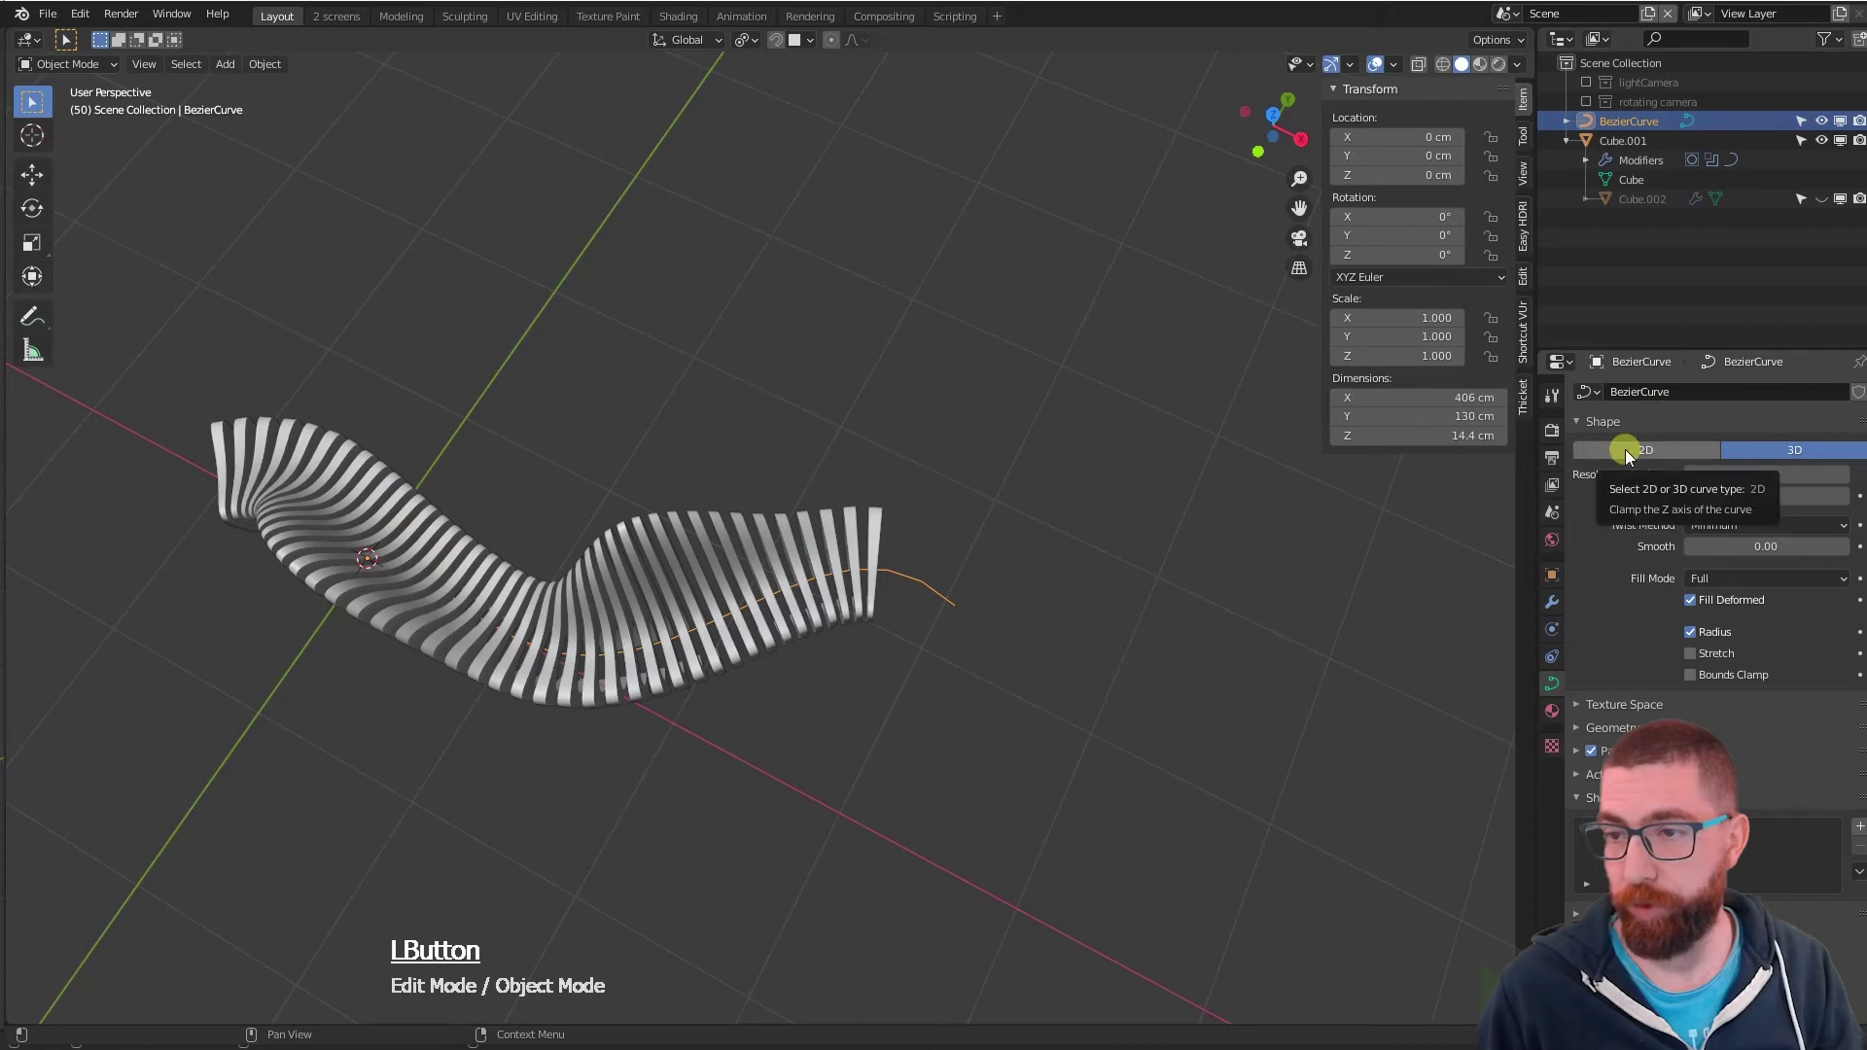
{"action": "left_click", "coordinate": [1625, 449]}
- Examine the curved bench from several sides and inspect the sharp edges of its slats up close
{"action": "middle_click_drag", "start_coordinate": [936, 706], "coordinate": [1118, 706]}
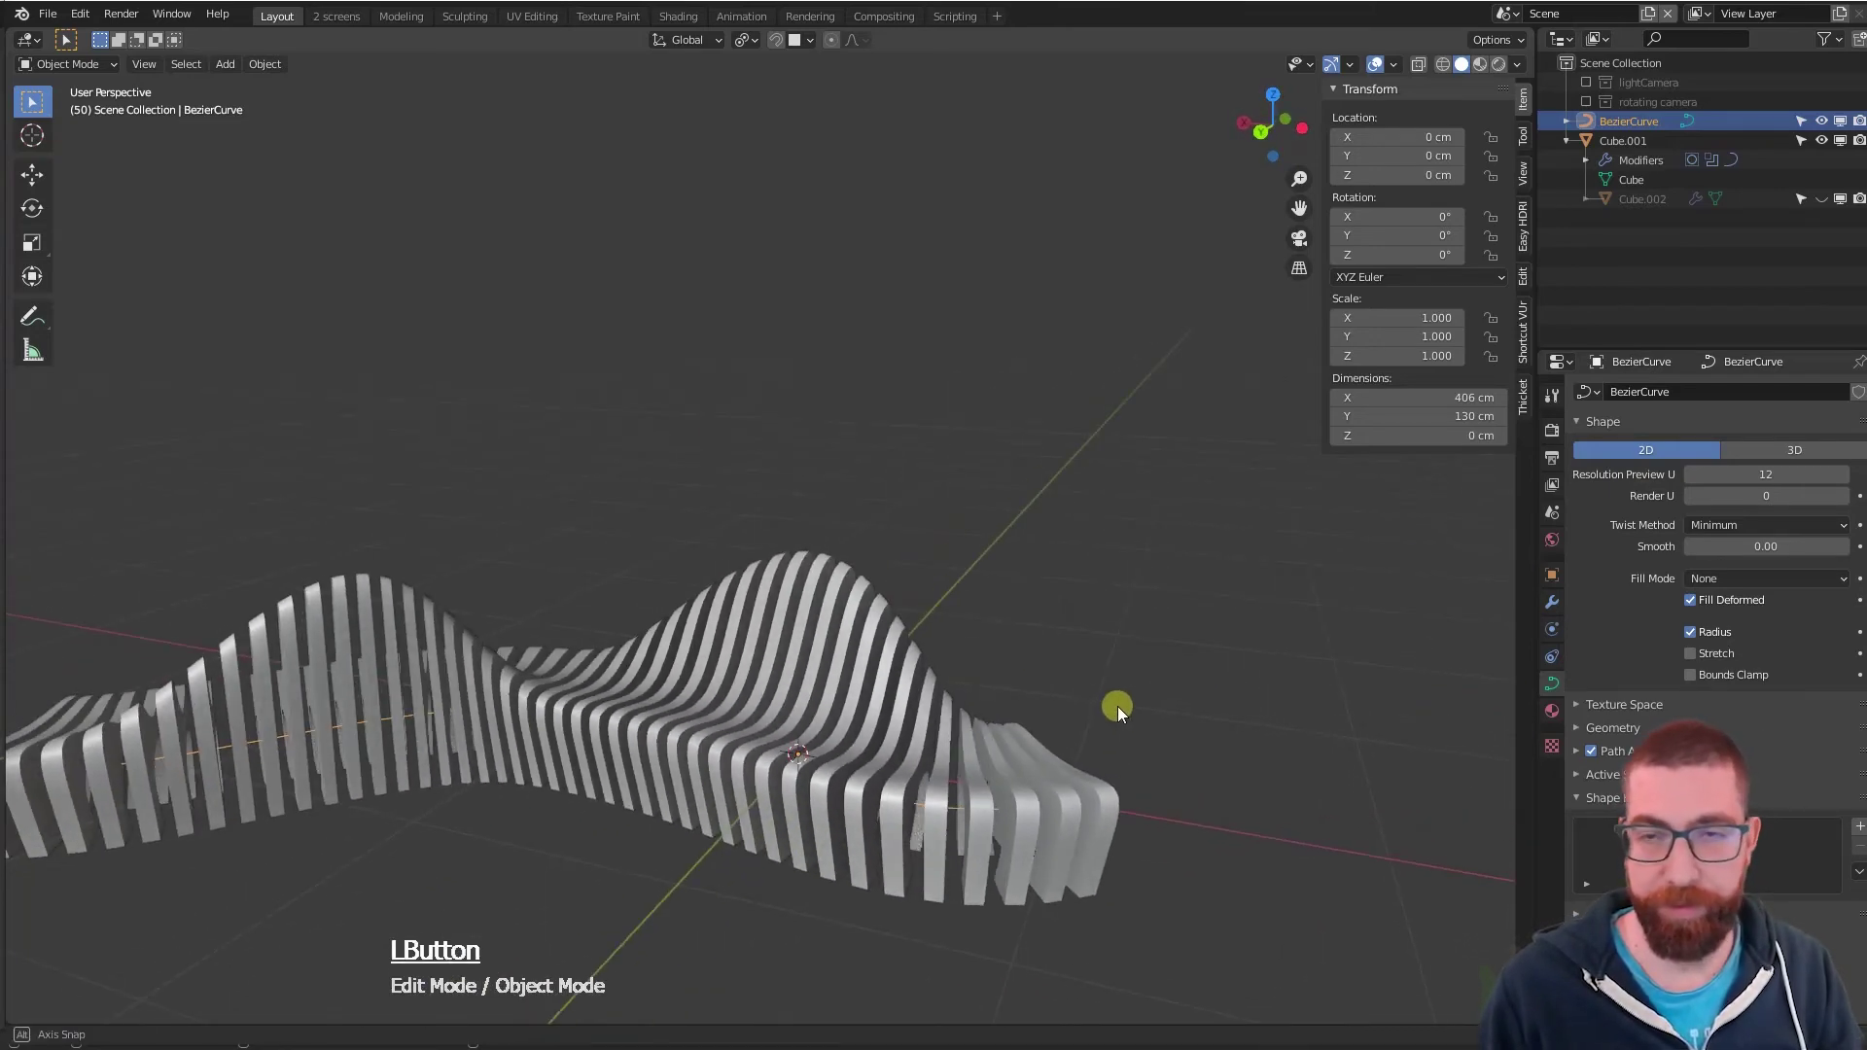
{"action": "scroll", "coordinate": [1118, 706], "scroll_direction": "down", "scroll_amount": 3}
{"action": "scroll", "coordinate": [891, 743], "scroll_direction": "up", "scroll_amount": 4}
{"action": "middle_click_drag", "start_coordinate": [891, 743], "coordinate": [1049, 726]}
{"action": "scroll", "coordinate": [737, 728], "scroll_direction": "up", "scroll_amount": 5}
{"action": "middle_click_drag", "start_coordinate": [737, 727], "coordinate": [803, 493]}
{"action": "scroll", "coordinate": [766, 489], "scroll_direction": "up", "scroll_amount": 4}
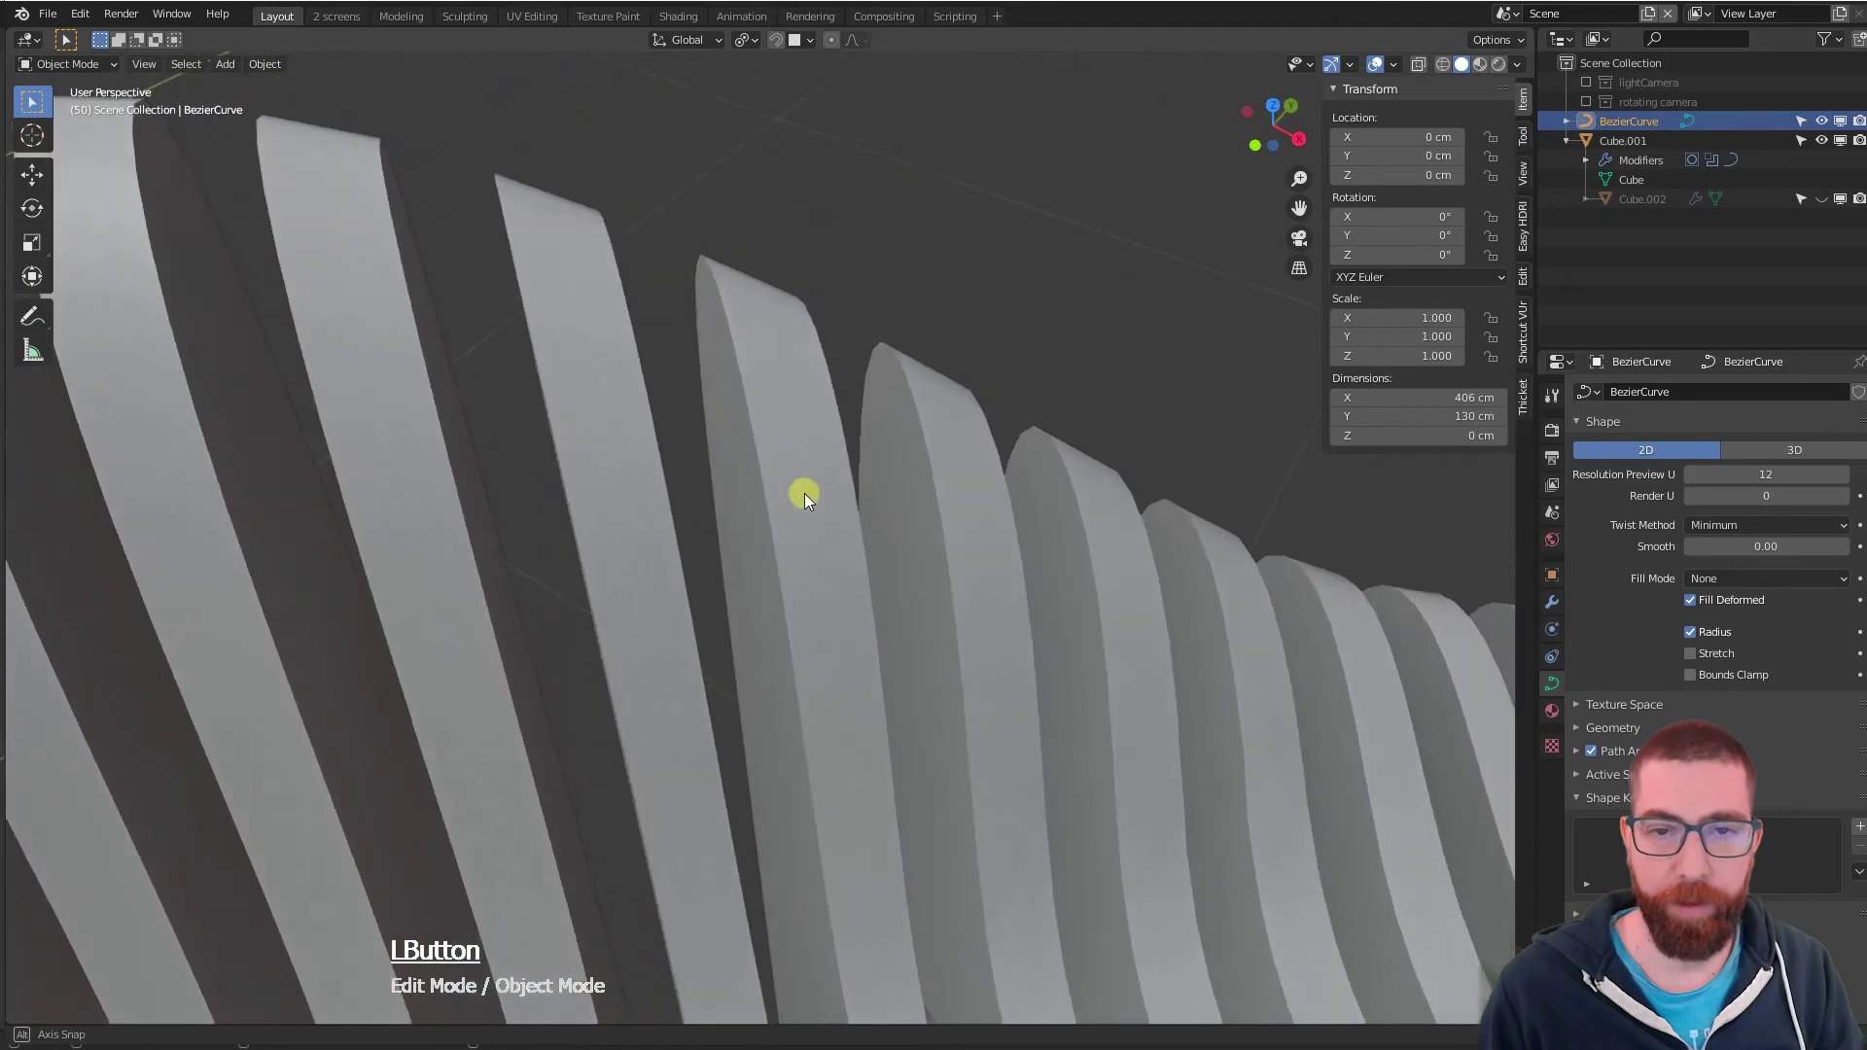
{"action": "scroll", "coordinate": [749, 399], "scroll_direction": "up", "scroll_amount": 3}
{"action": "middle_click_drag", "start_coordinate": [748, 399], "coordinate": [716, 295]}
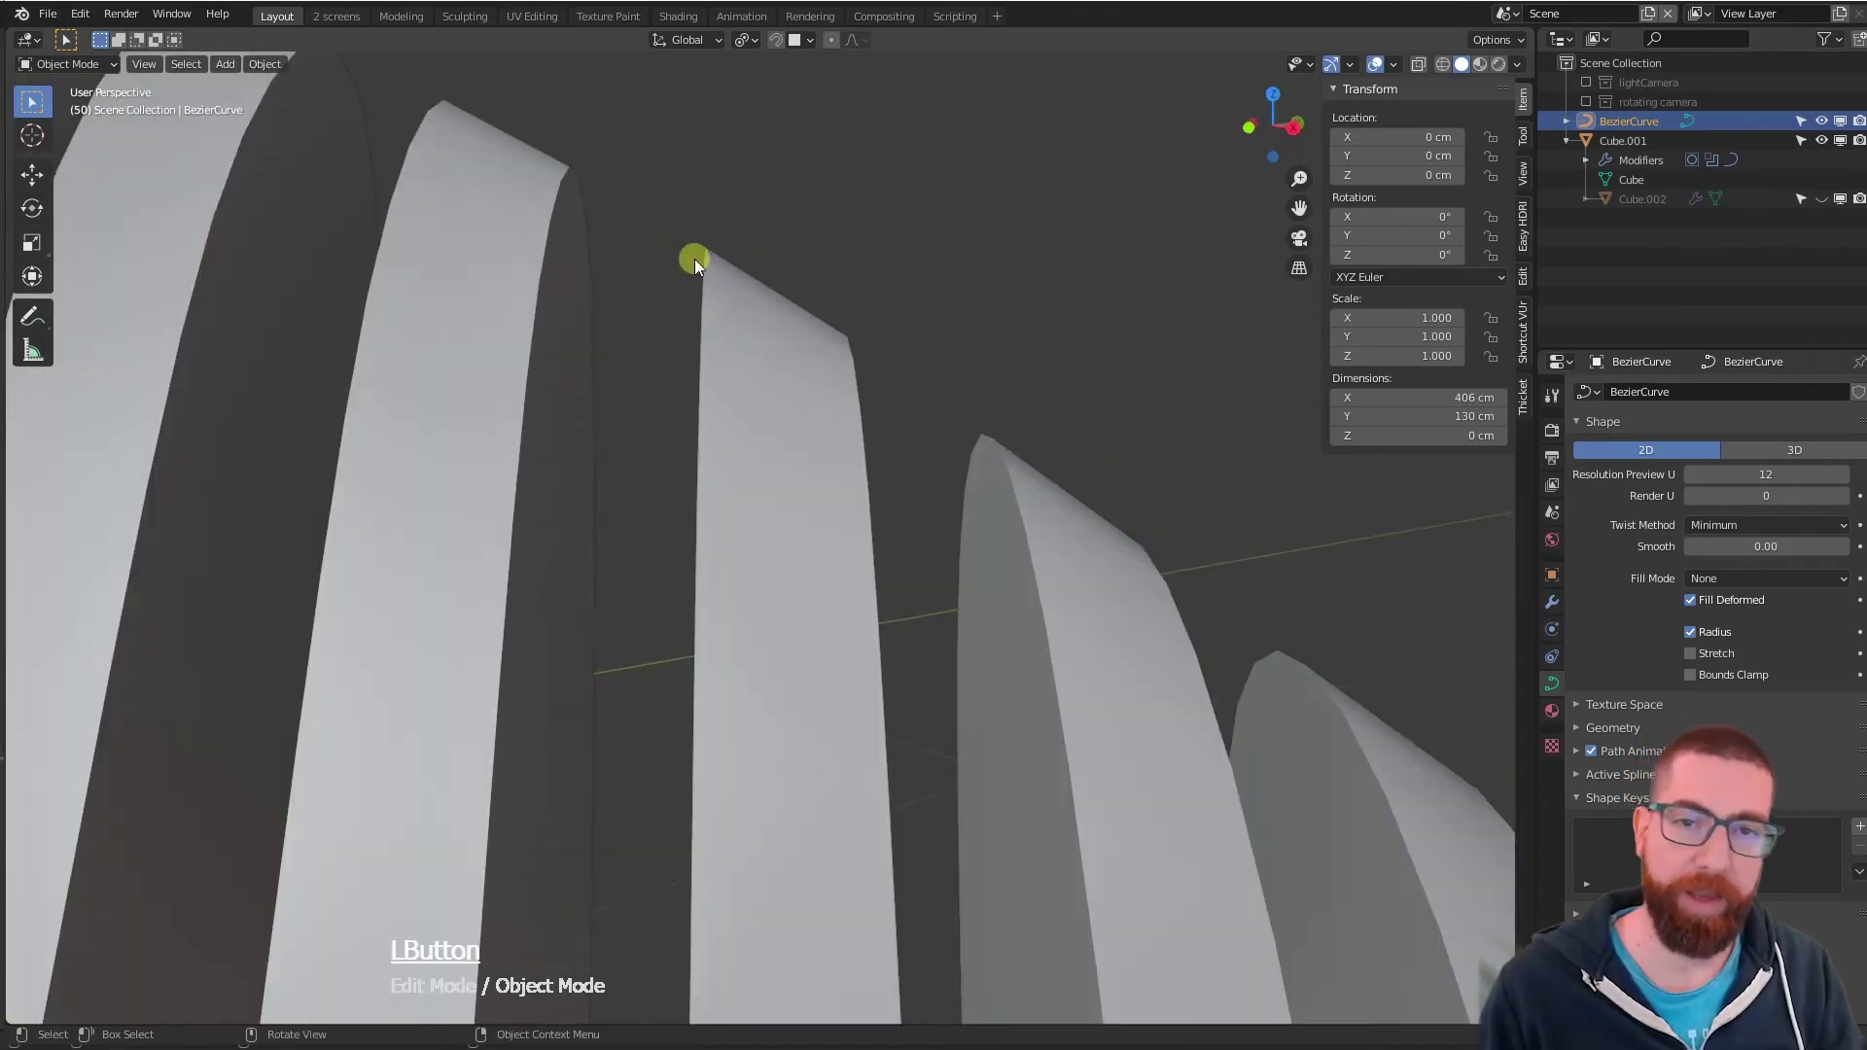
{"action": "scroll", "coordinate": [750, 324], "scroll_direction": "down", "scroll_amount": 10}
{"action": "middle_click_drag", "start_coordinate": [751, 325], "coordinate": [860, 653]}
{"action": "scroll", "coordinate": [798, 545], "scroll_direction": "up", "scroll_amount": 4}
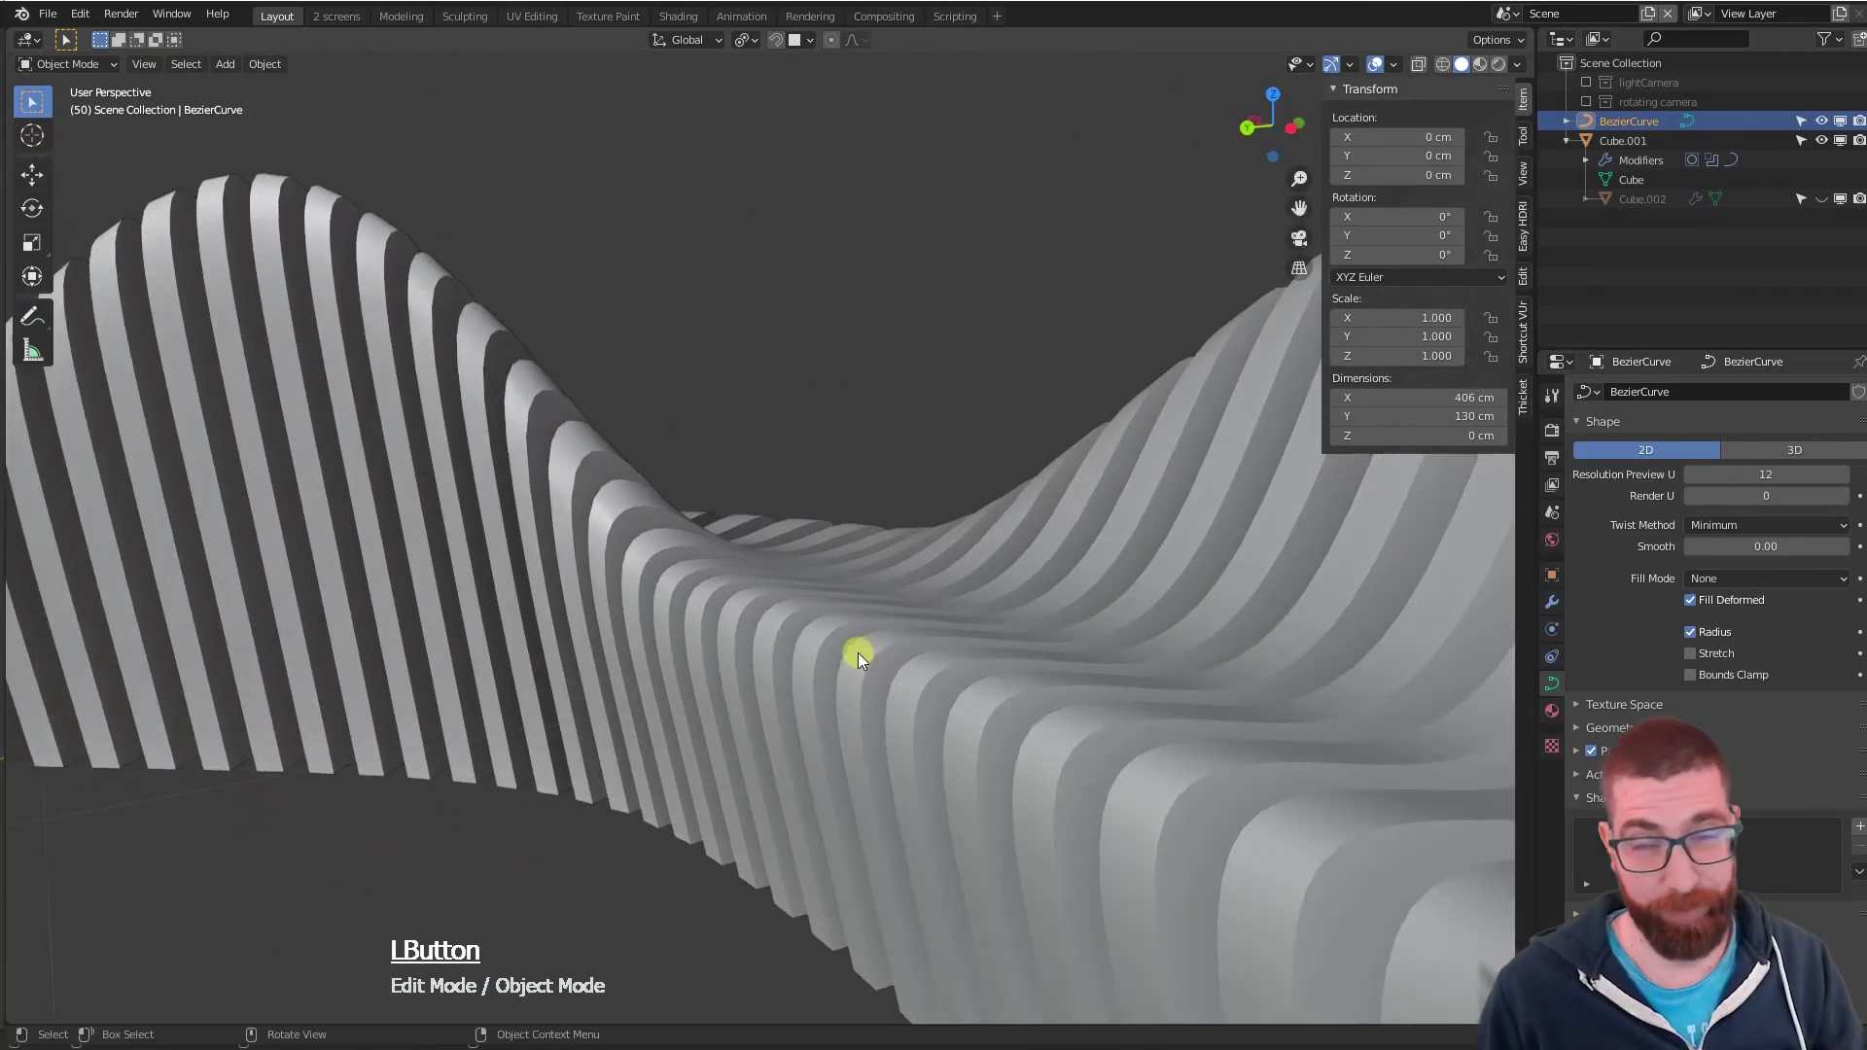
- Add a Bevel modifier to the slatted bench and set its limit method to Angle
{"action": "scroll", "coordinate": [604, 529], "scroll_direction": "up", "scroll_amount": 5}
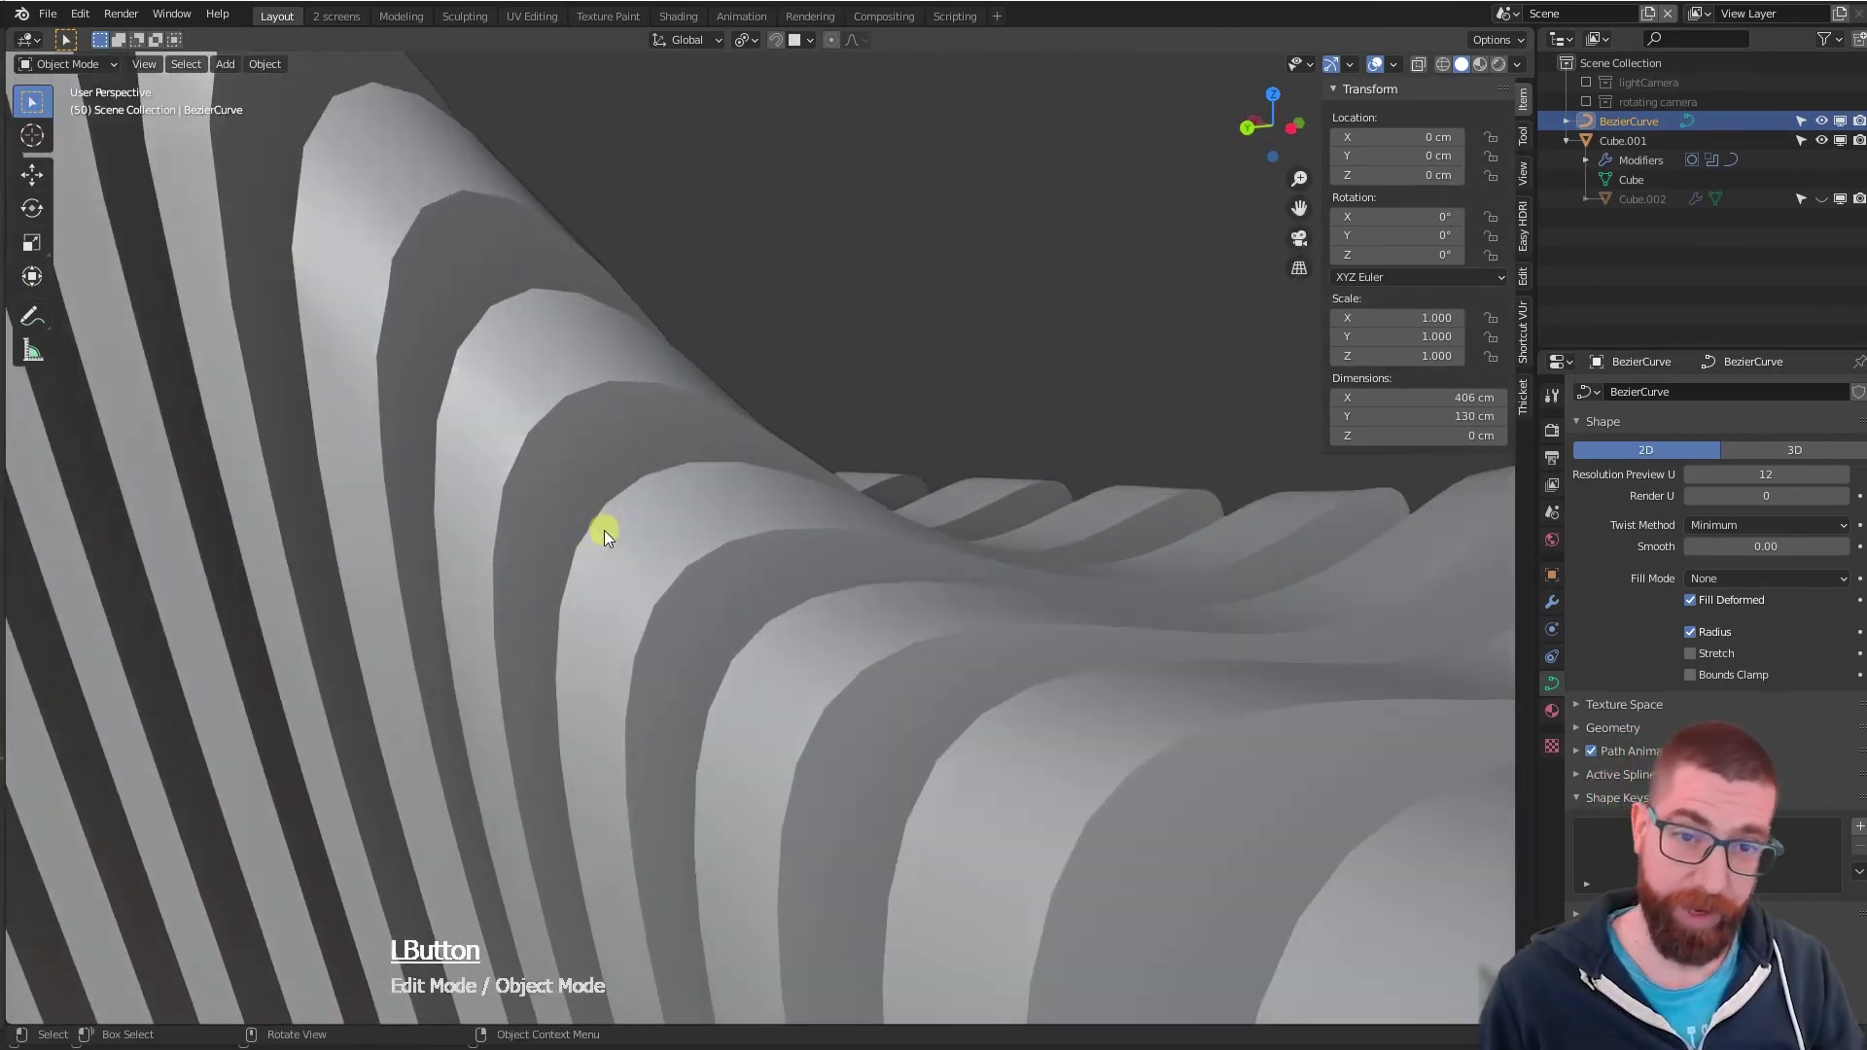
{"action": "middle_click_drag", "start_coordinate": [603, 529], "coordinate": [605, 464]}
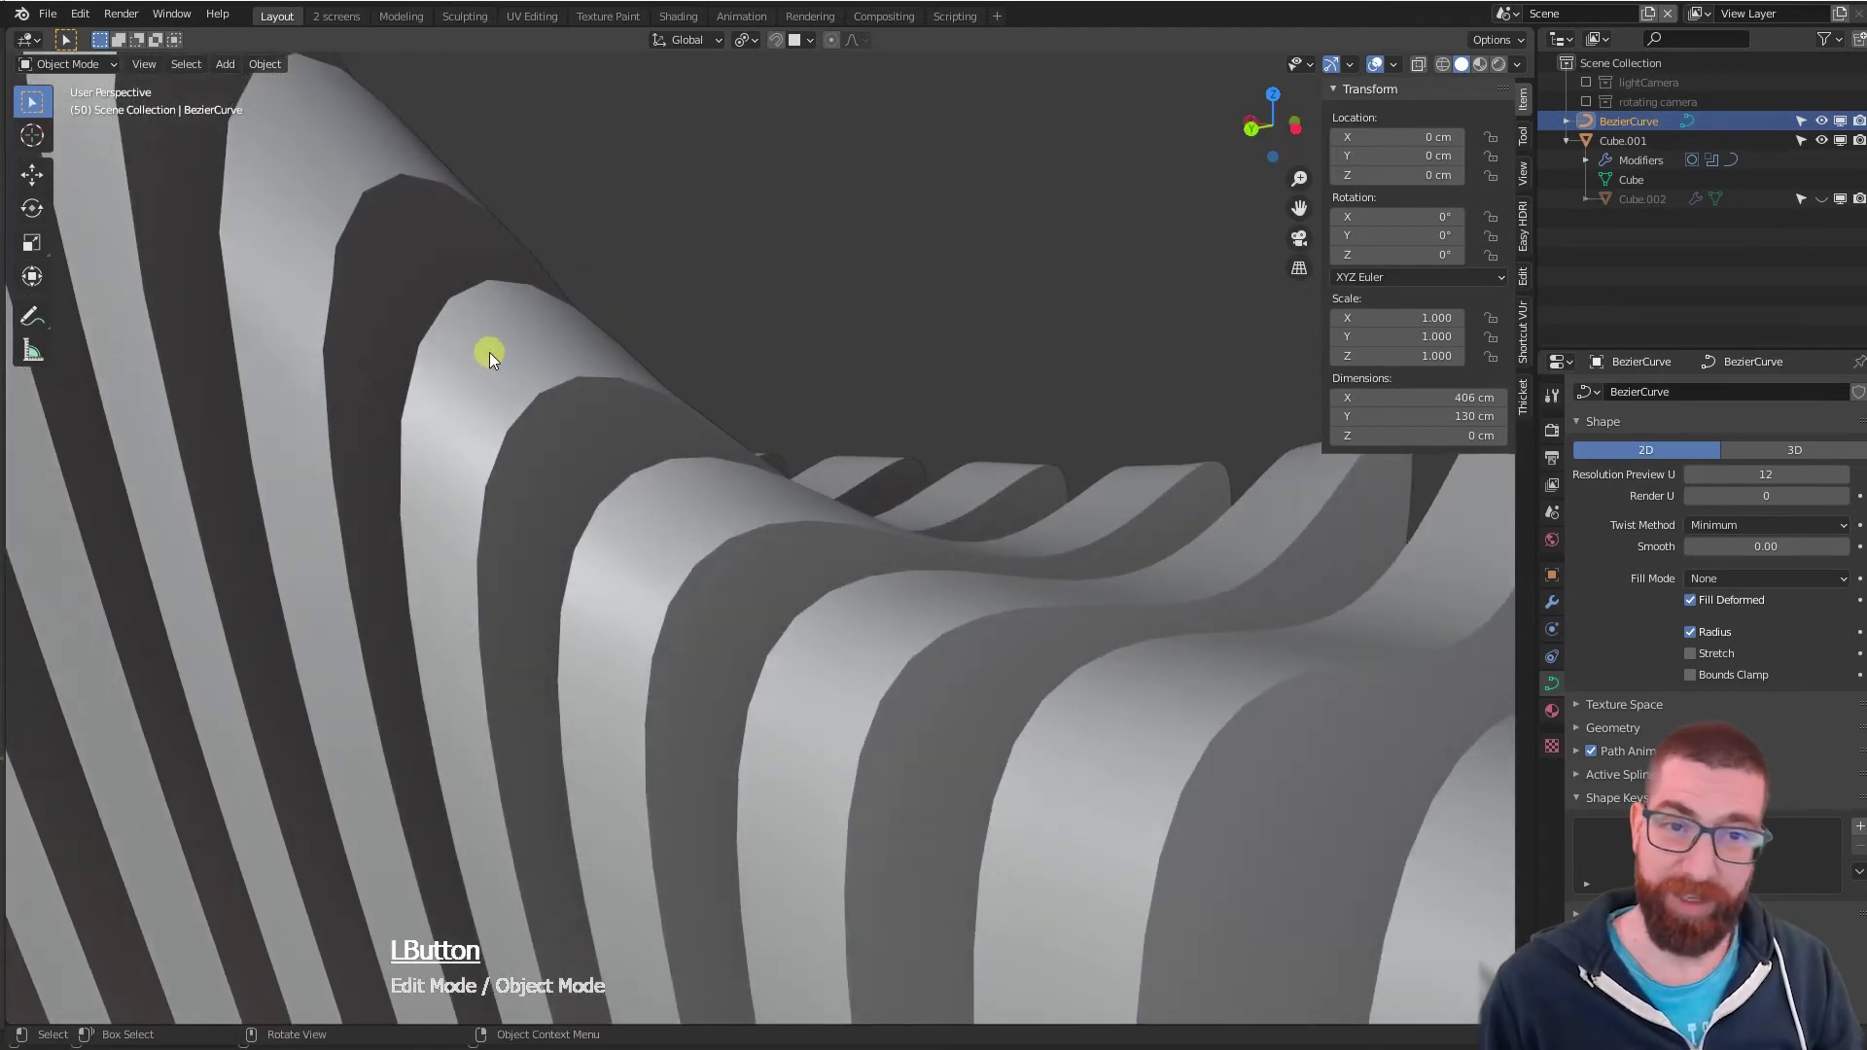
{"action": "scroll", "coordinate": [504, 311], "scroll_direction": "up", "scroll_amount": 1}
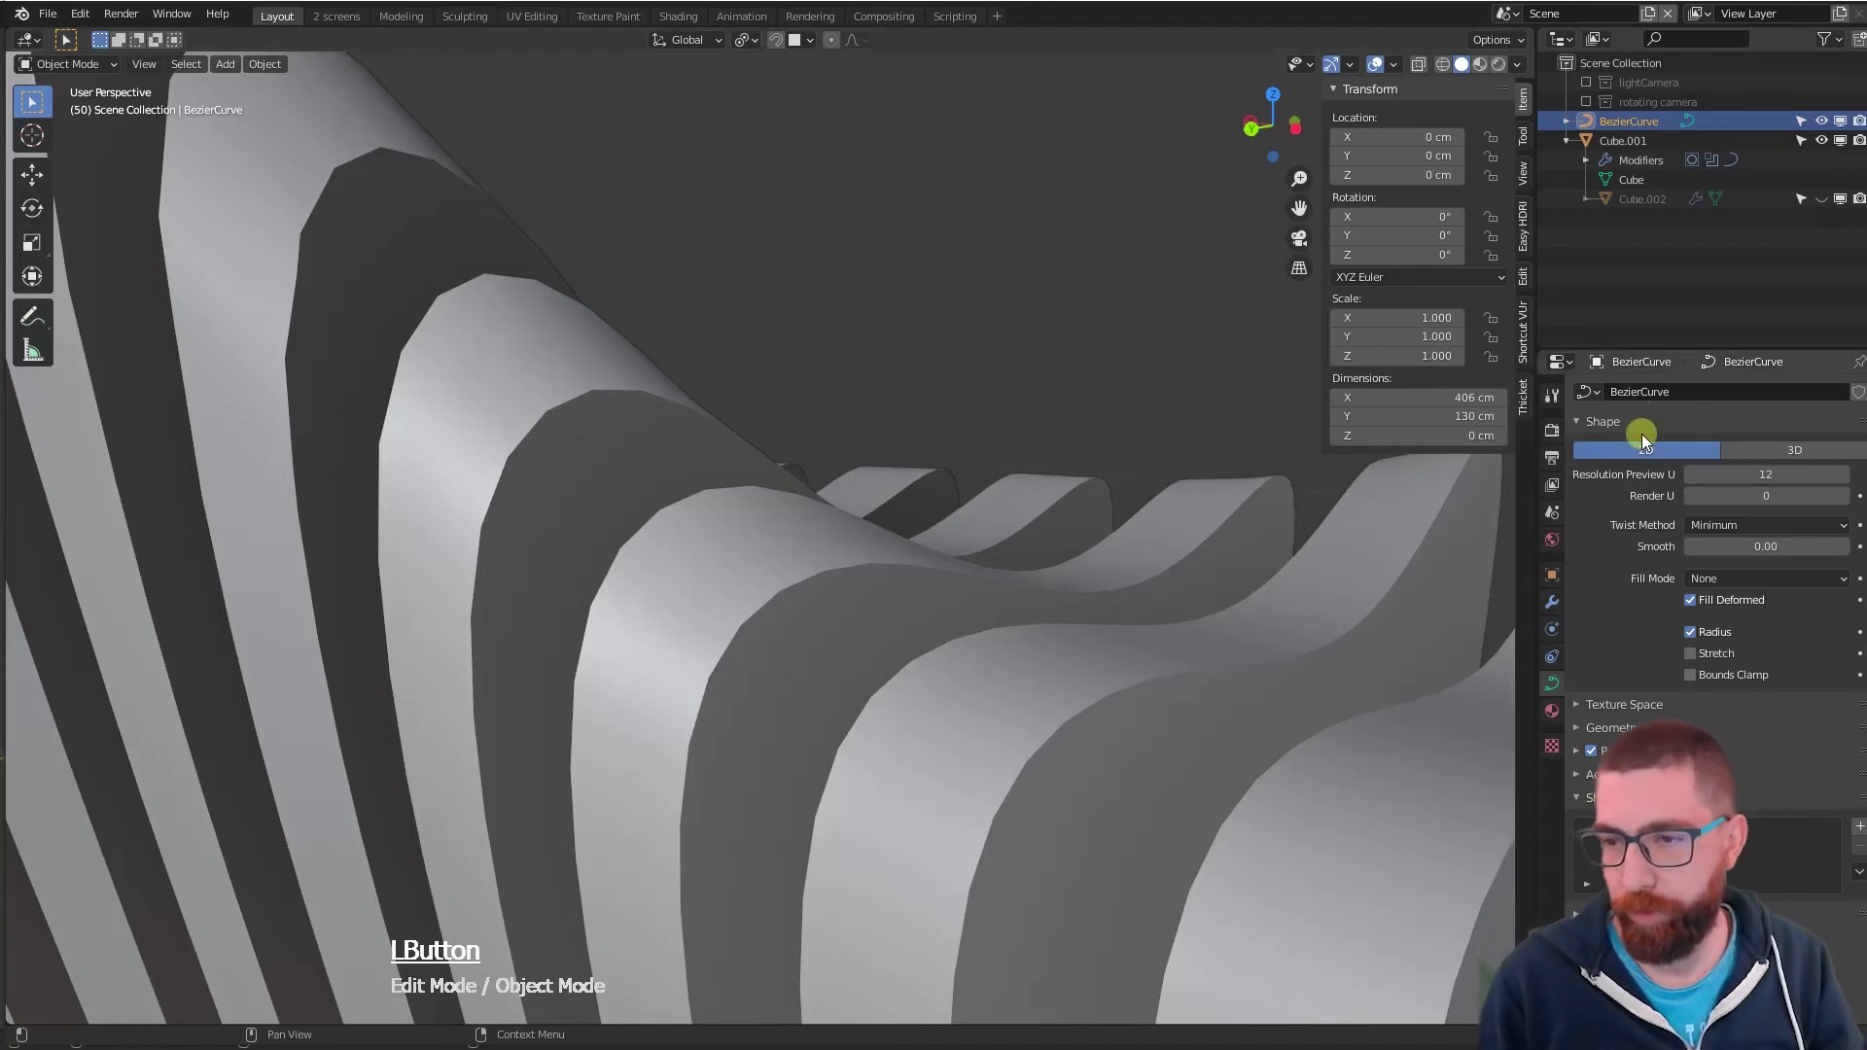
{"action": "left_click", "coordinate": [1054, 683]}
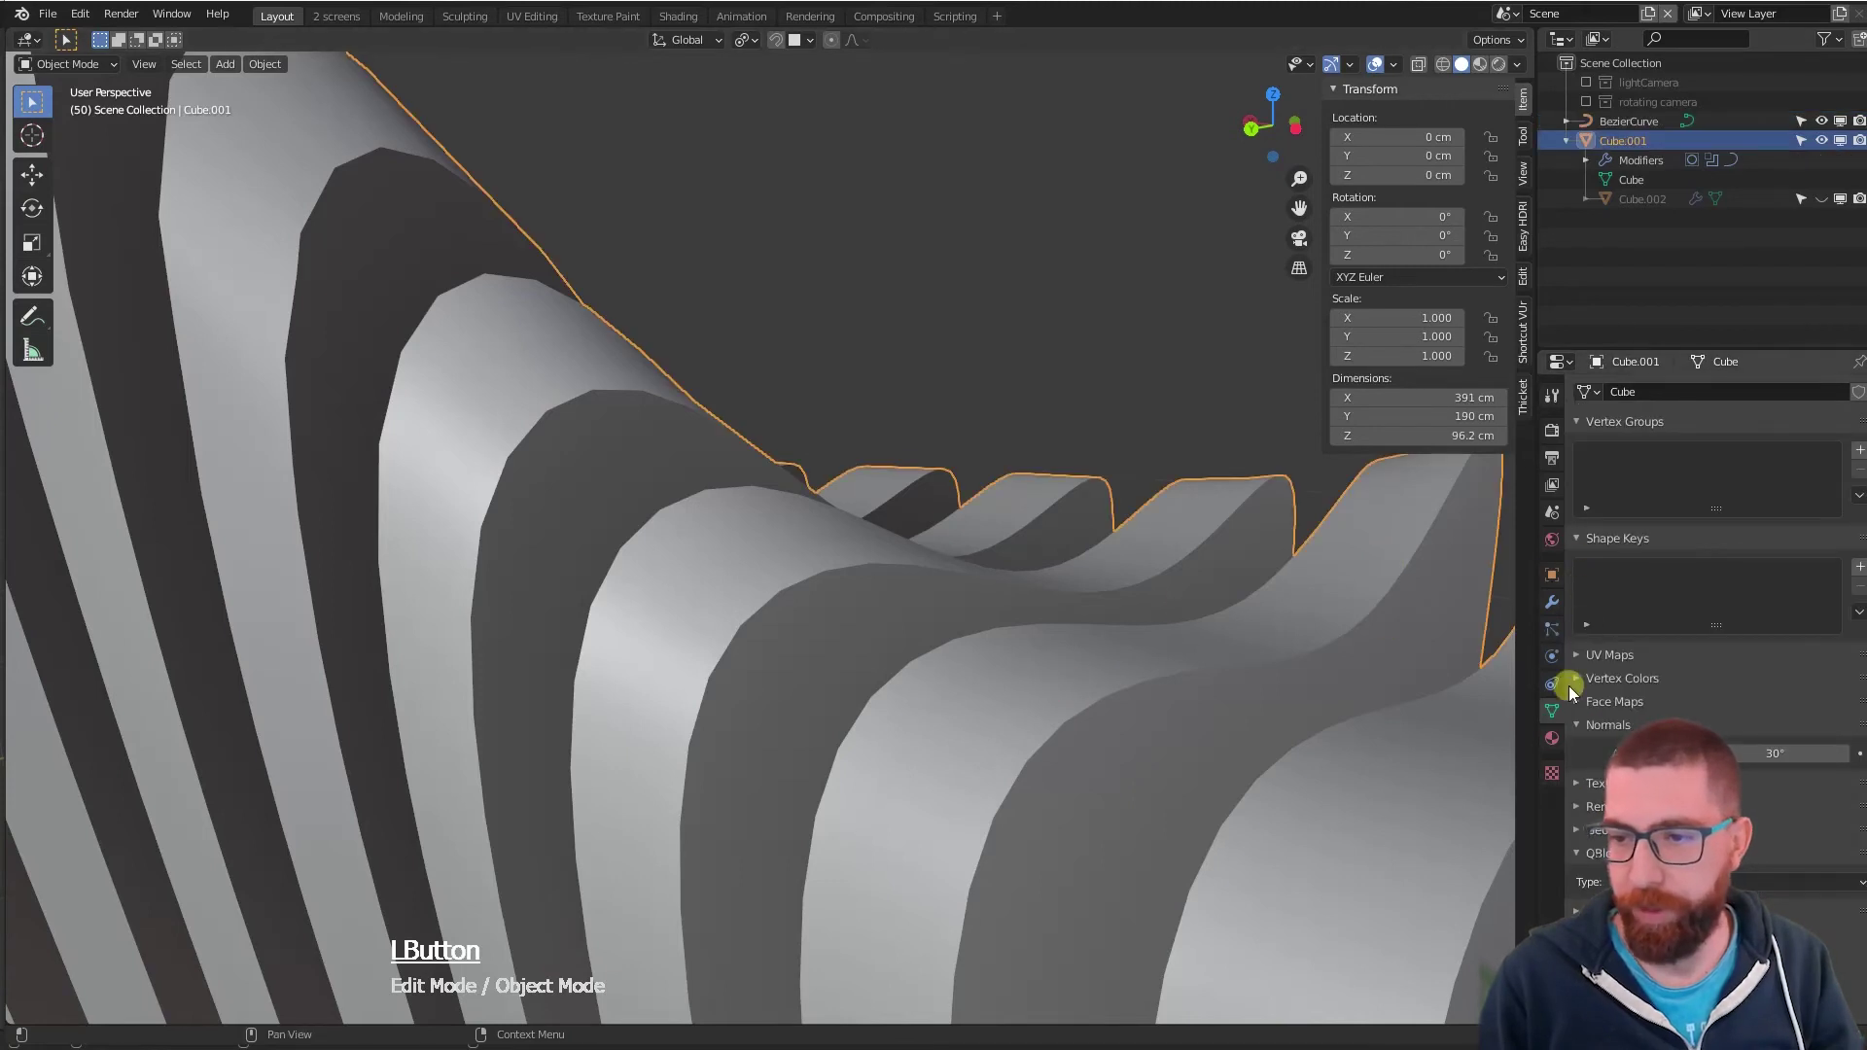
{"action": "left_click", "coordinate": [1553, 602]}
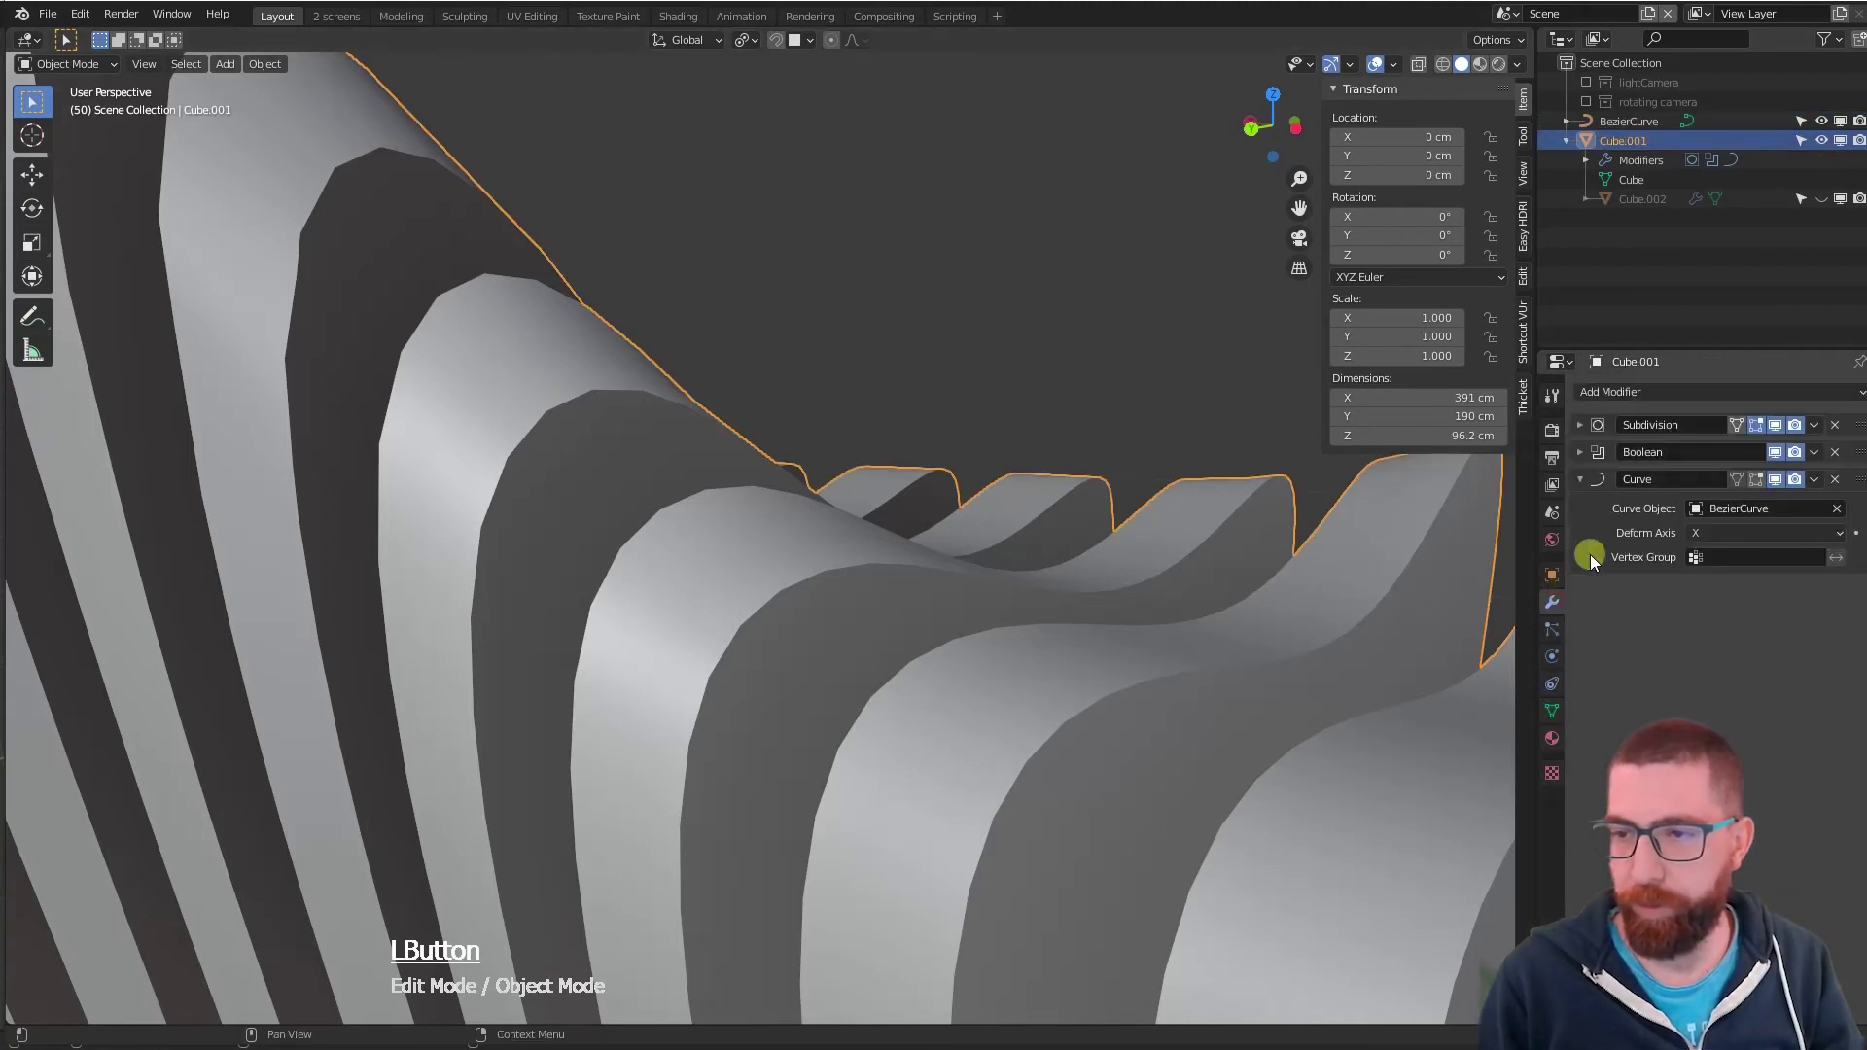
{"action": "left_click", "coordinate": [1656, 391]}
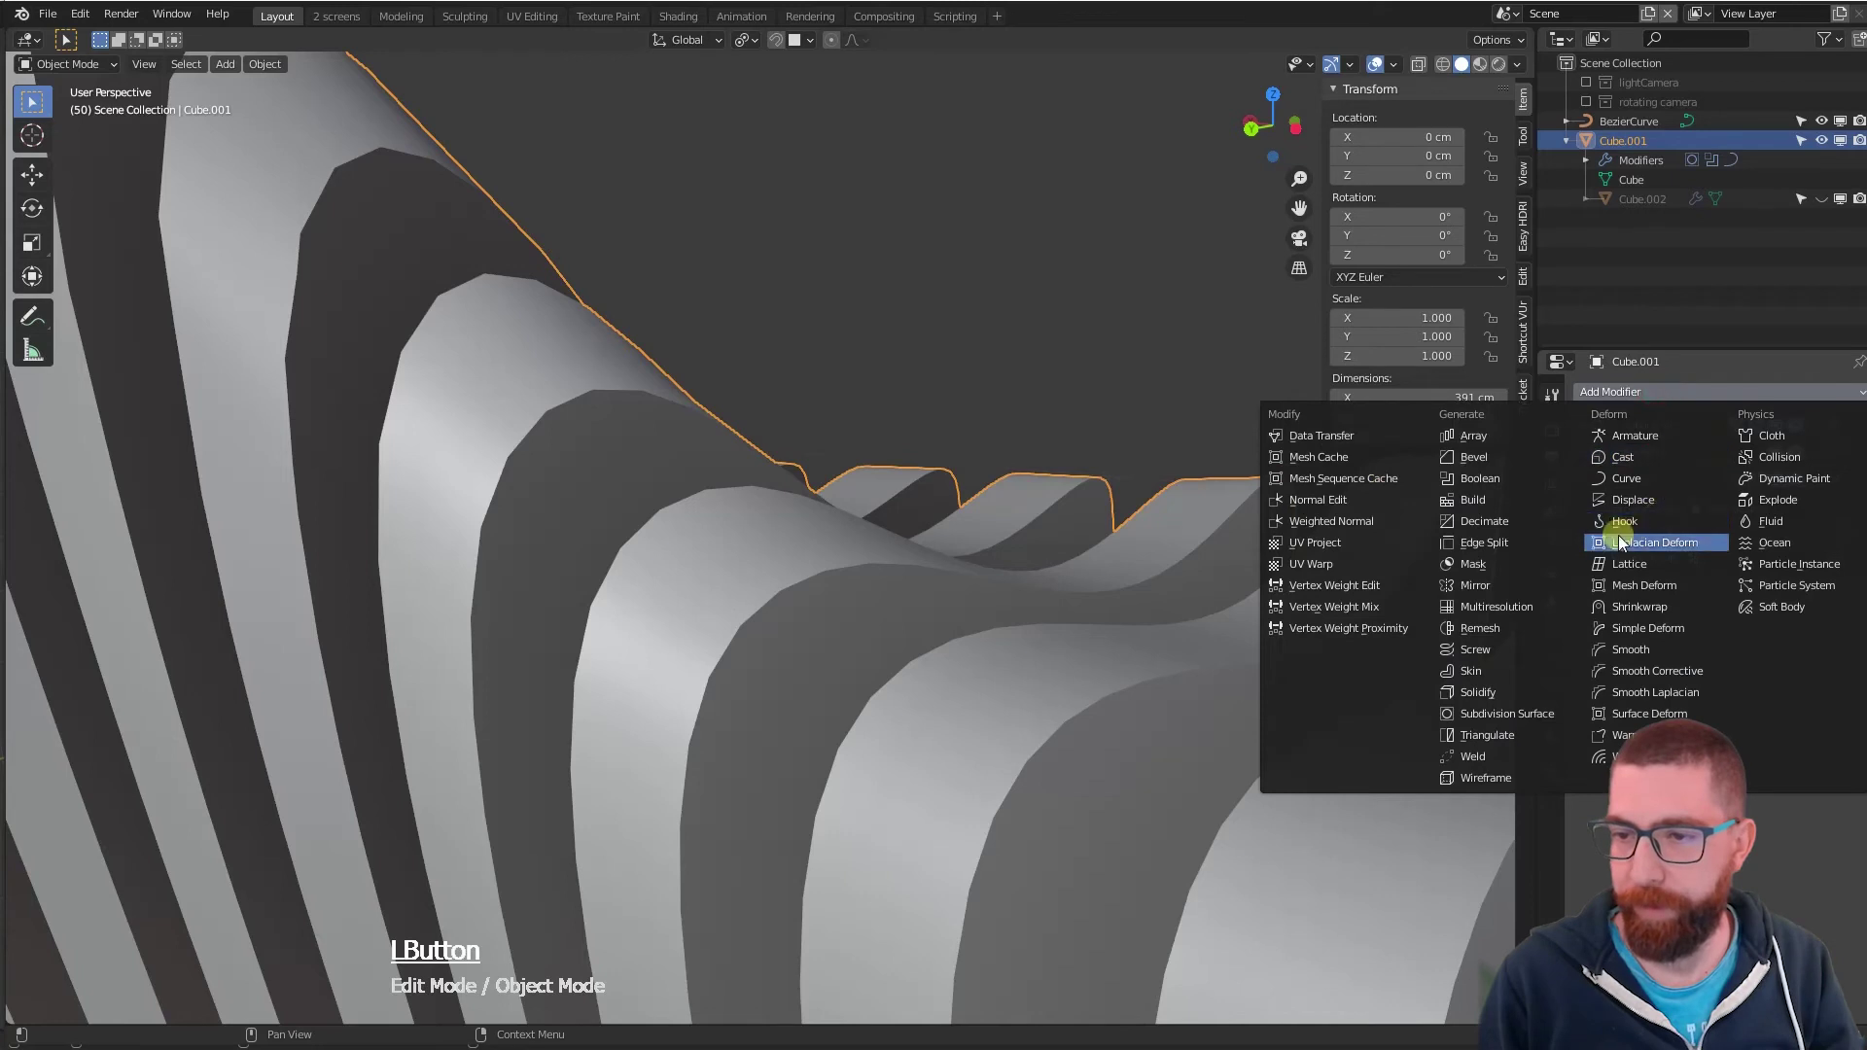
{"action": "left_click", "coordinate": [1485, 457]}
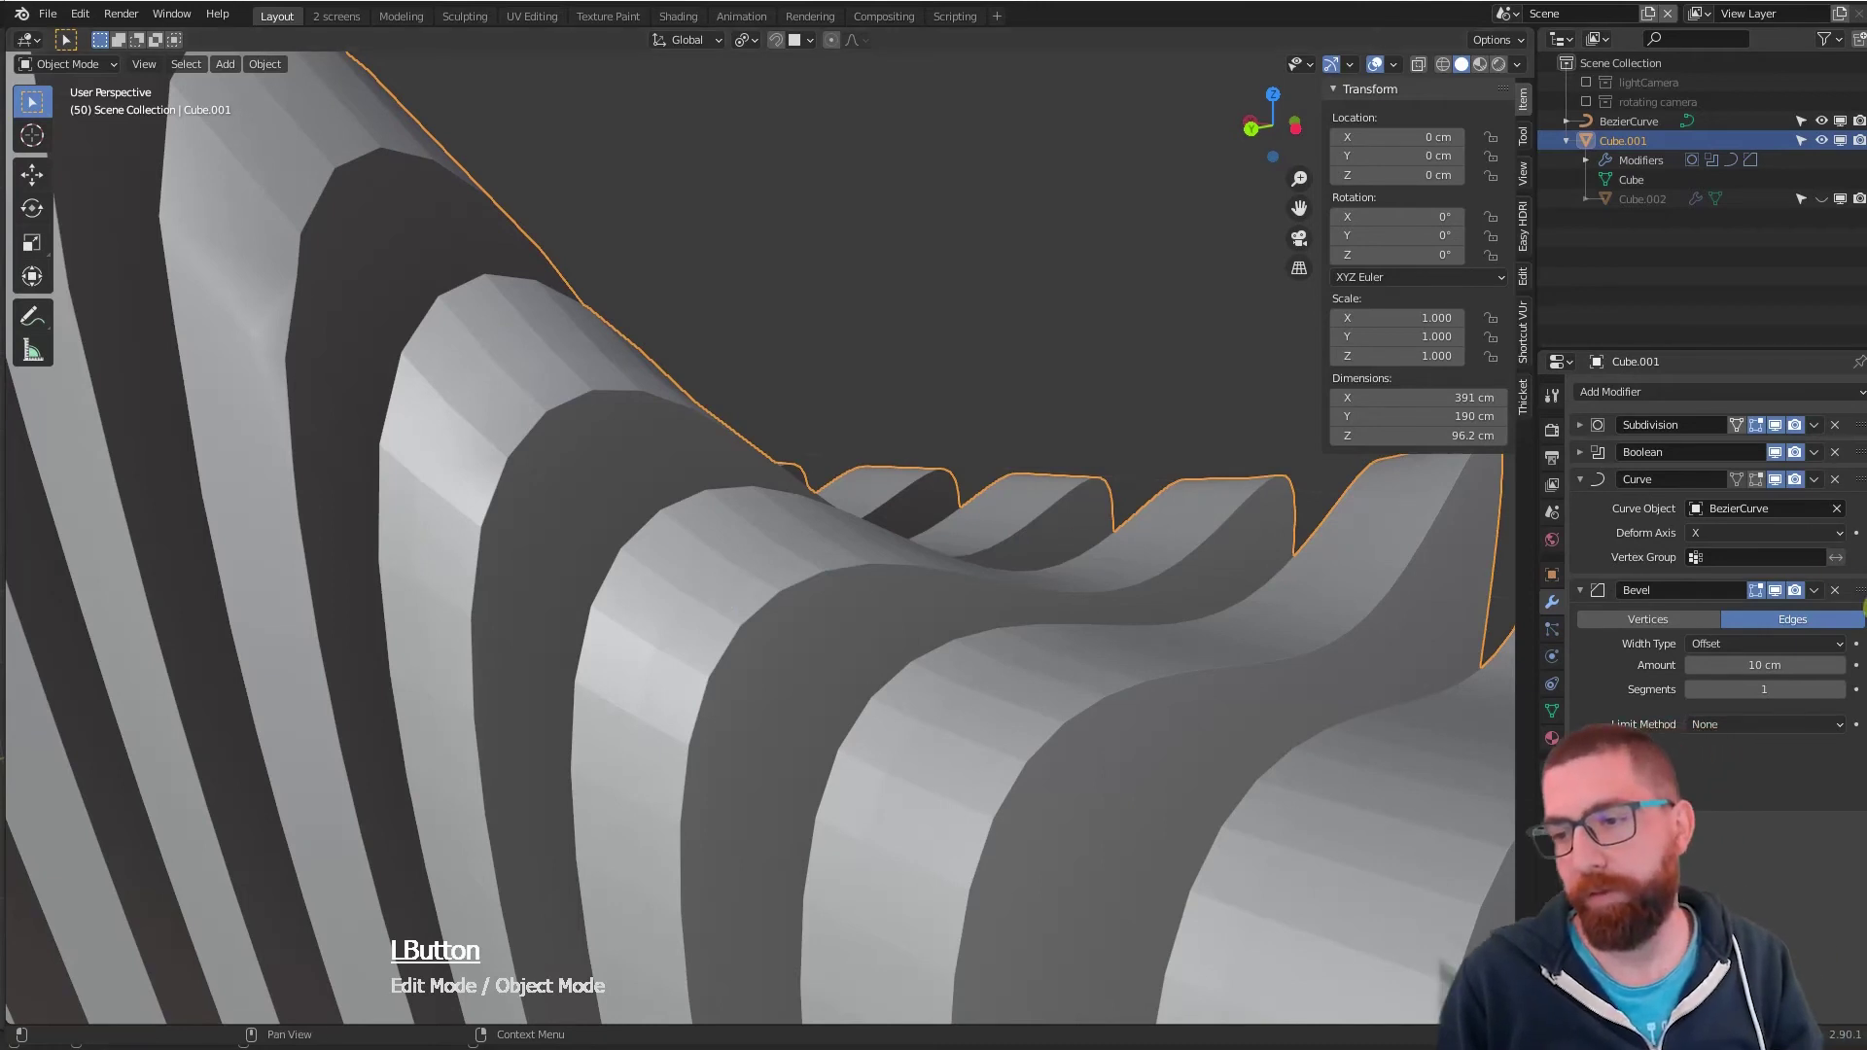
{"action": "left_click", "coordinate": [1718, 725]}
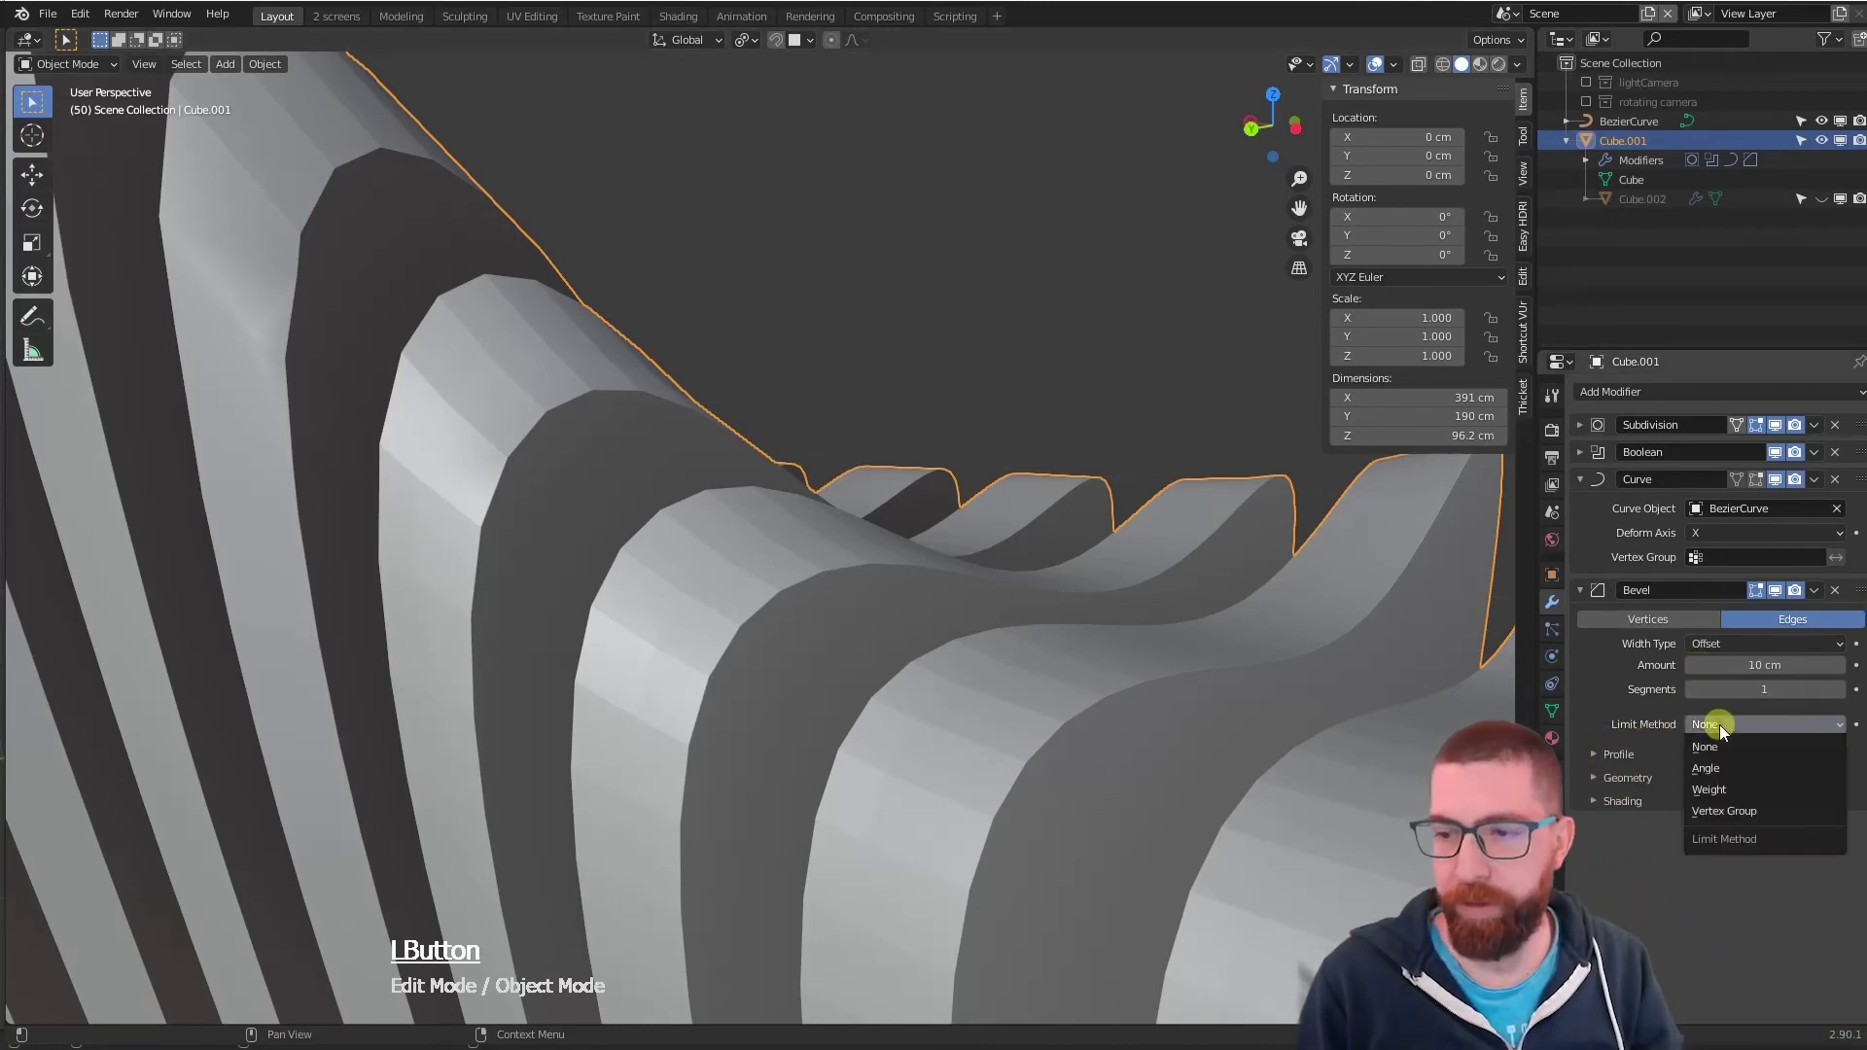
{"action": "left_click", "coordinate": [1731, 768]}
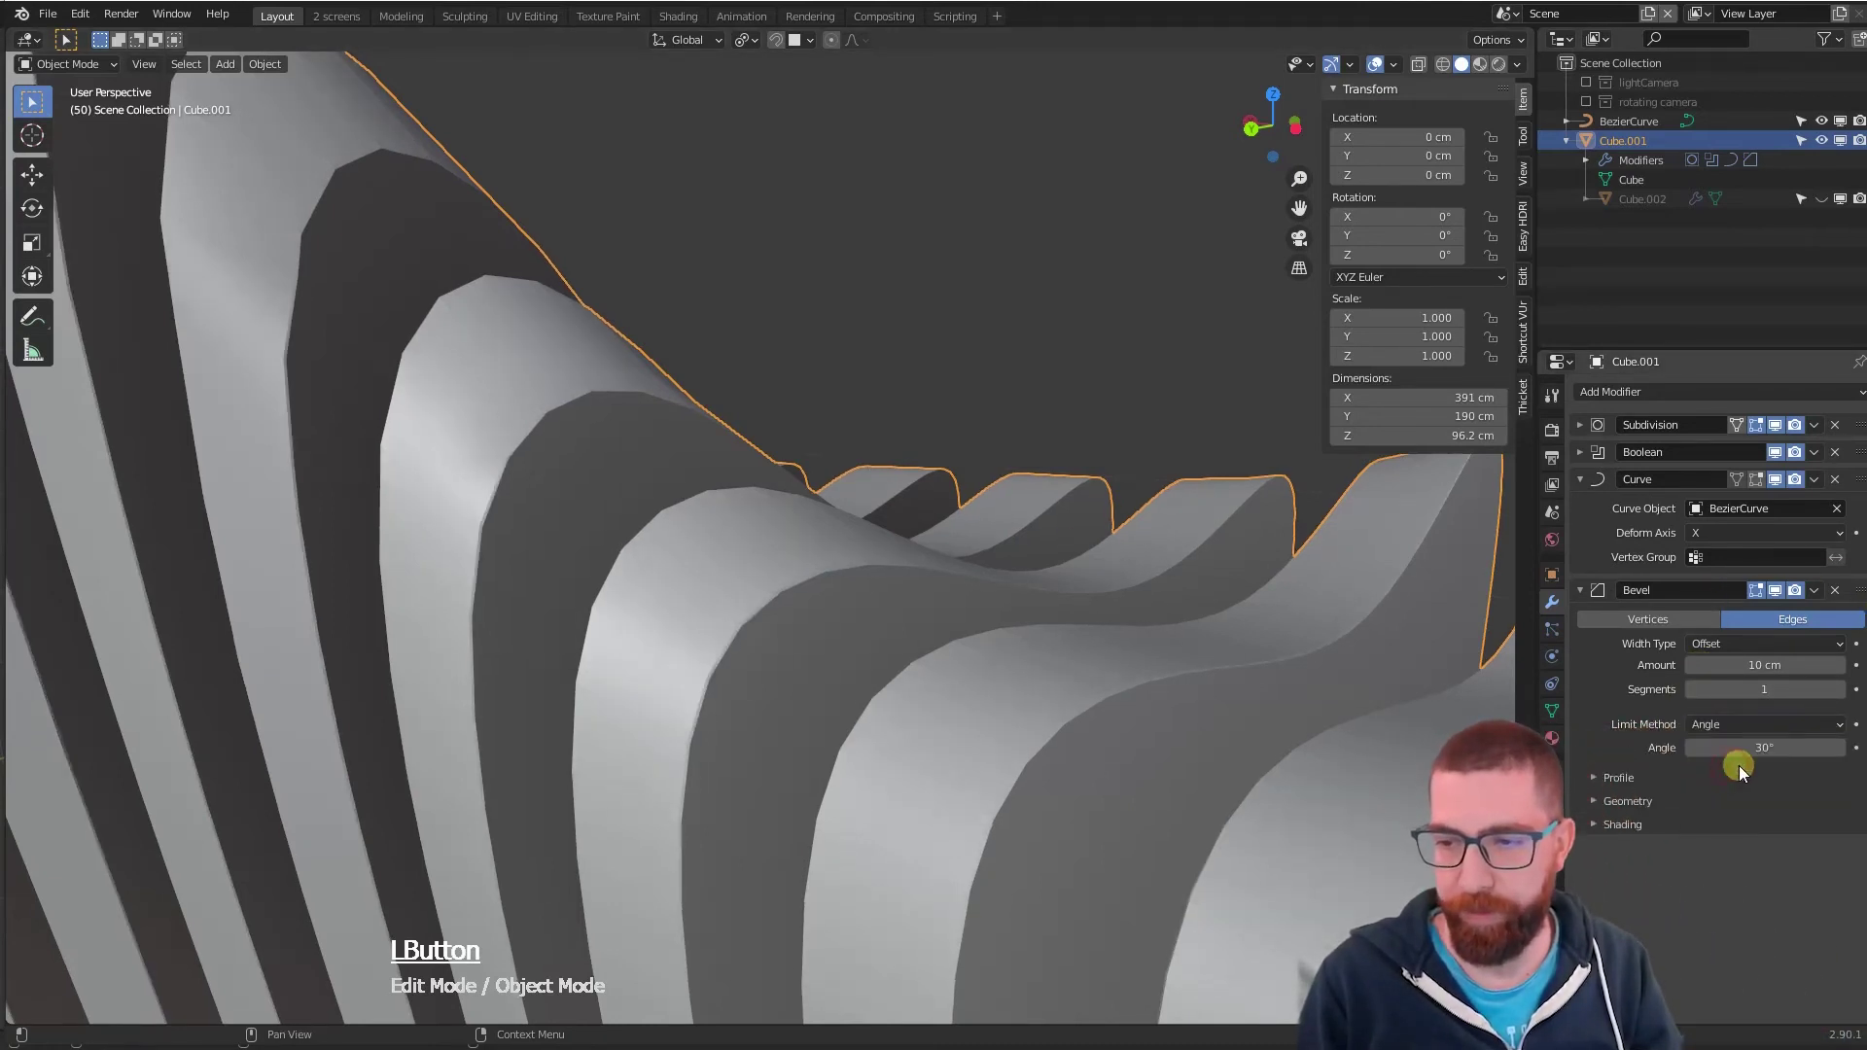
- Set the Bevel modifier's amount to 1 cm
{"action": "middle_click_drag", "start_coordinate": [702, 614], "coordinate": [661, 524]}
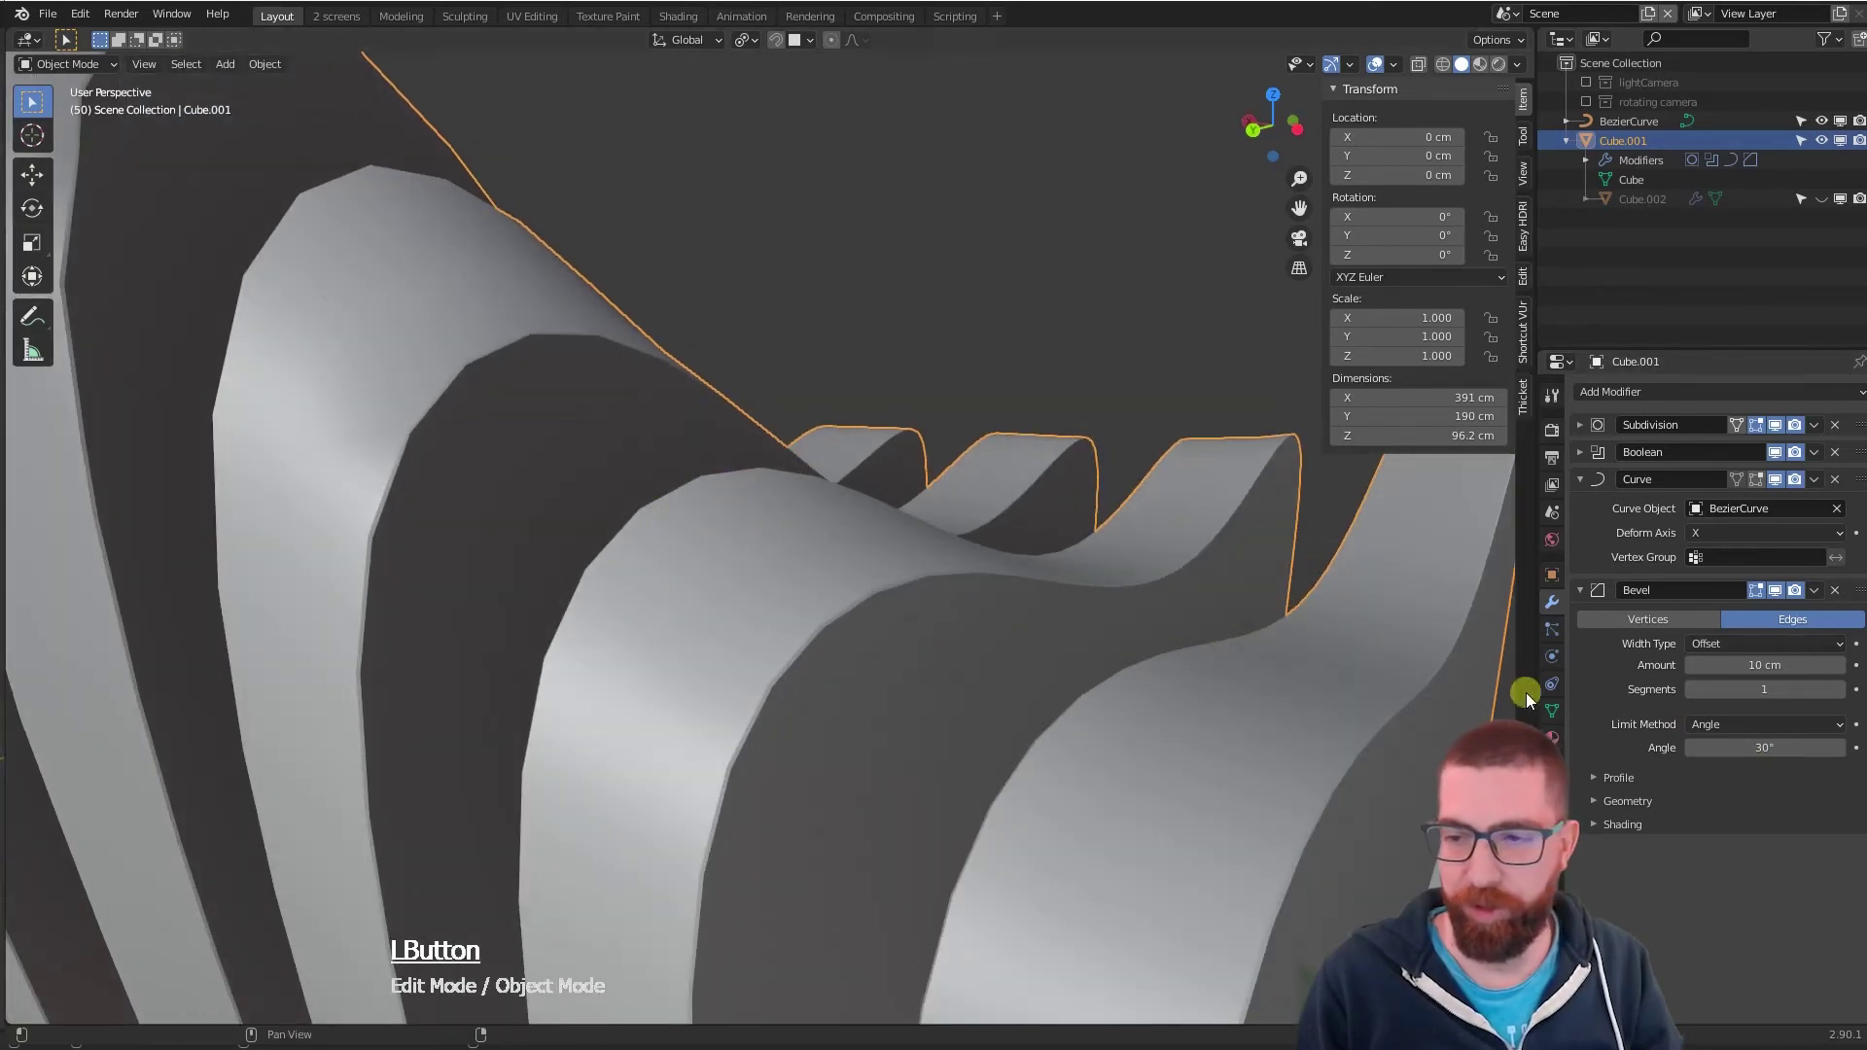
{"action": "mouse_move", "coordinate": [862, 585]}
{"action": "middle_mouse_down"}
{"action": "mouse_move", "coordinate": [836, 629]}
{"action": "mouse_move", "coordinate": [934, 623]}
{"action": "middle_mouse_up"}
{"action": "left_click", "coordinate": [1765, 665]}
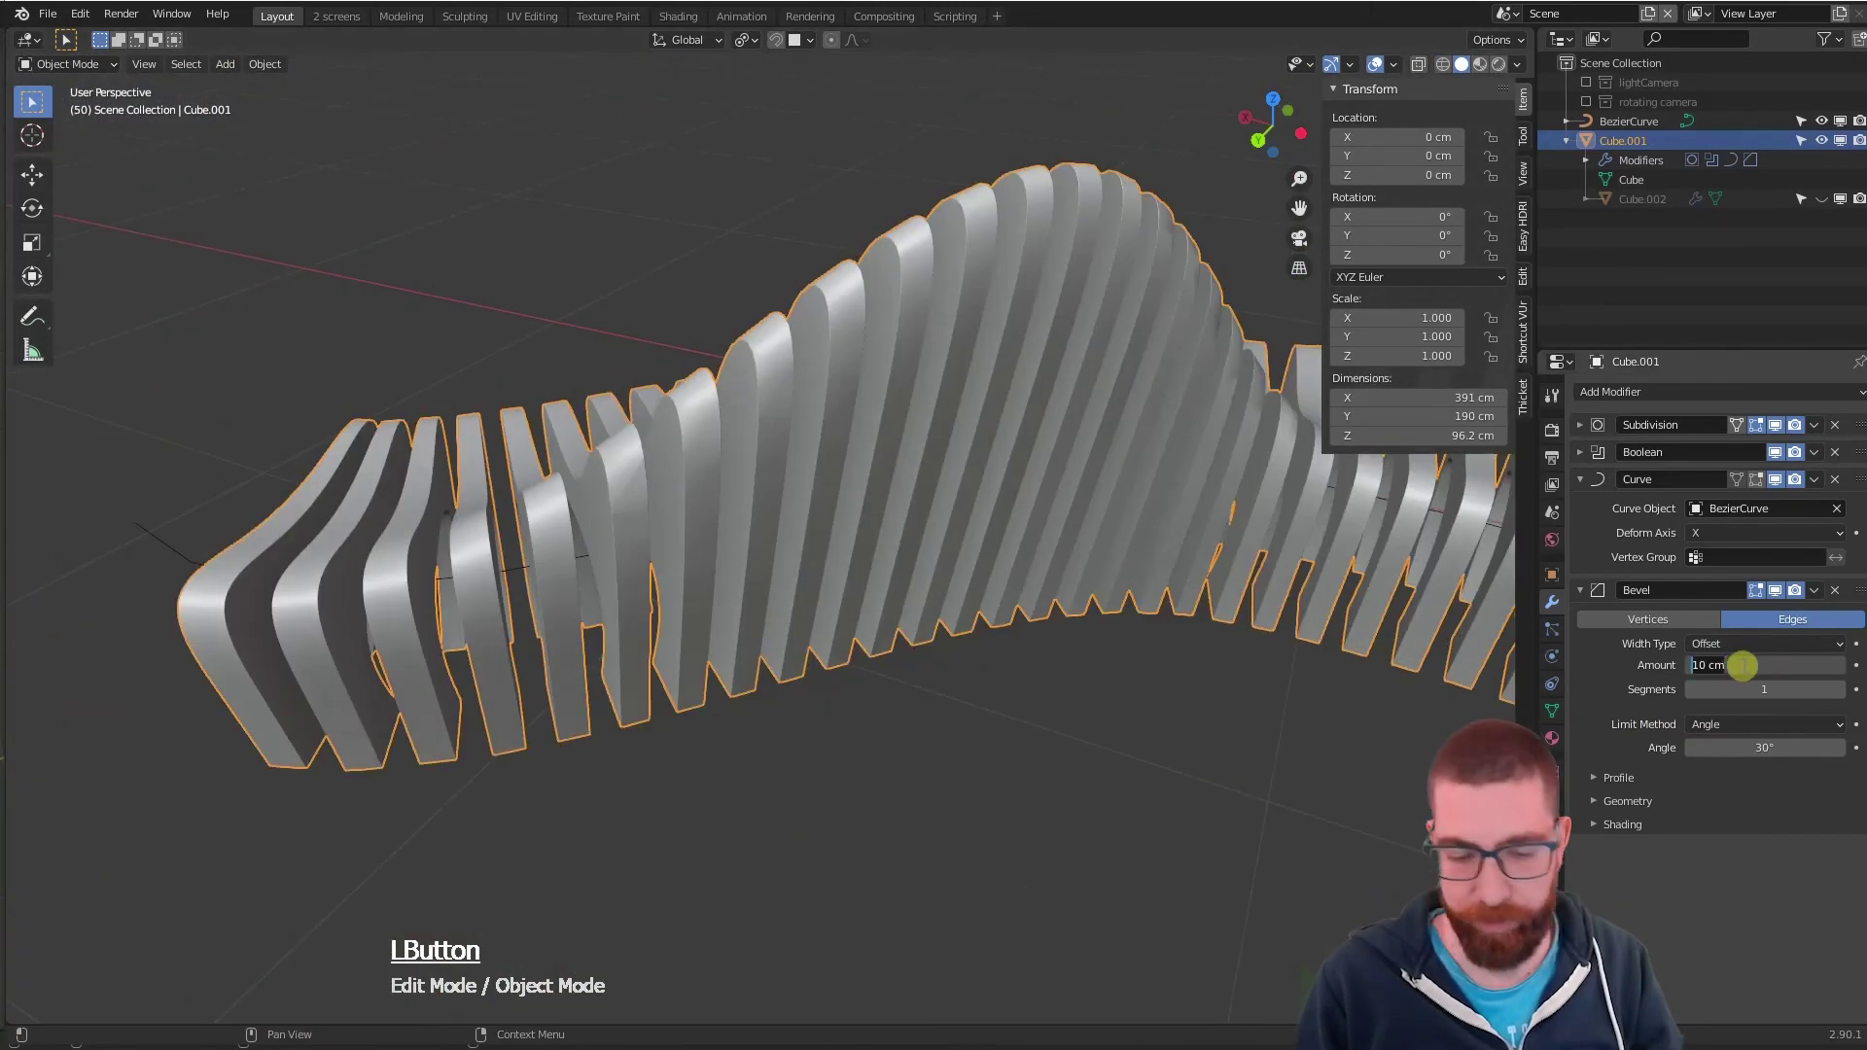
{"action": "type", "text": "1"}
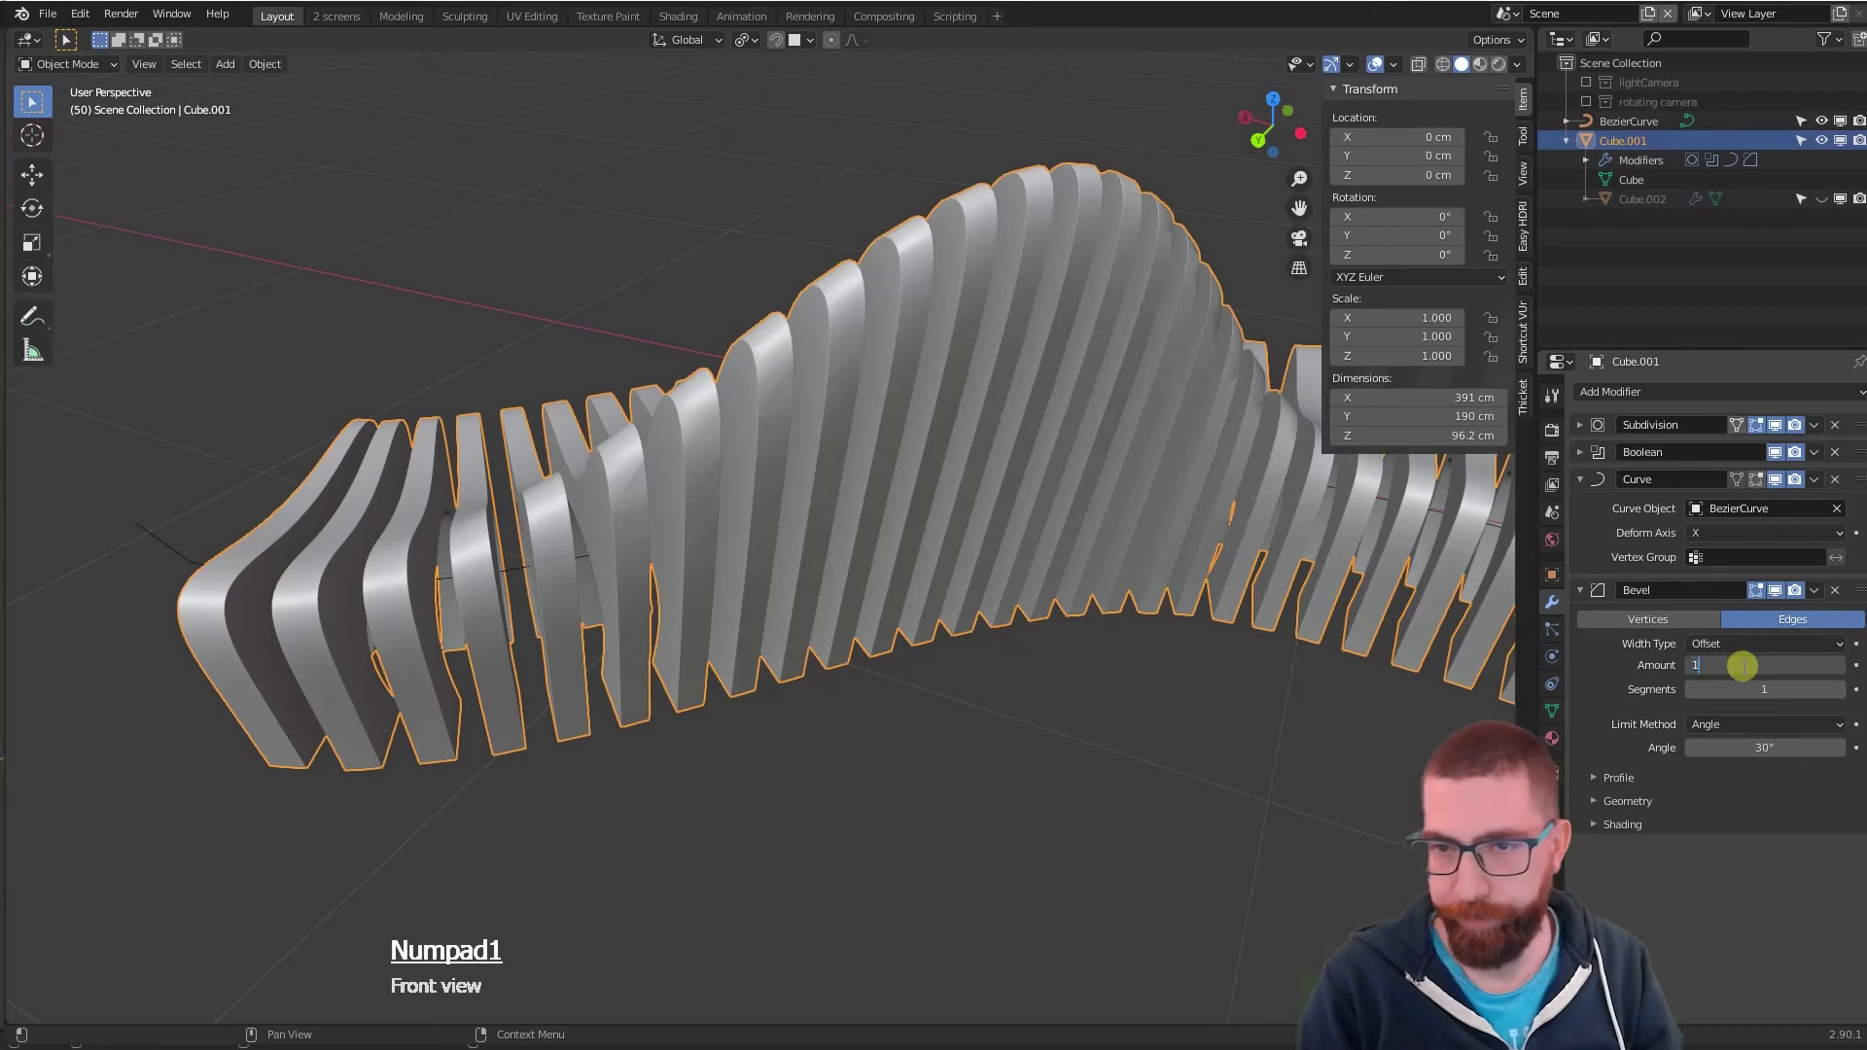
{"action": "key", "text": "Return"}
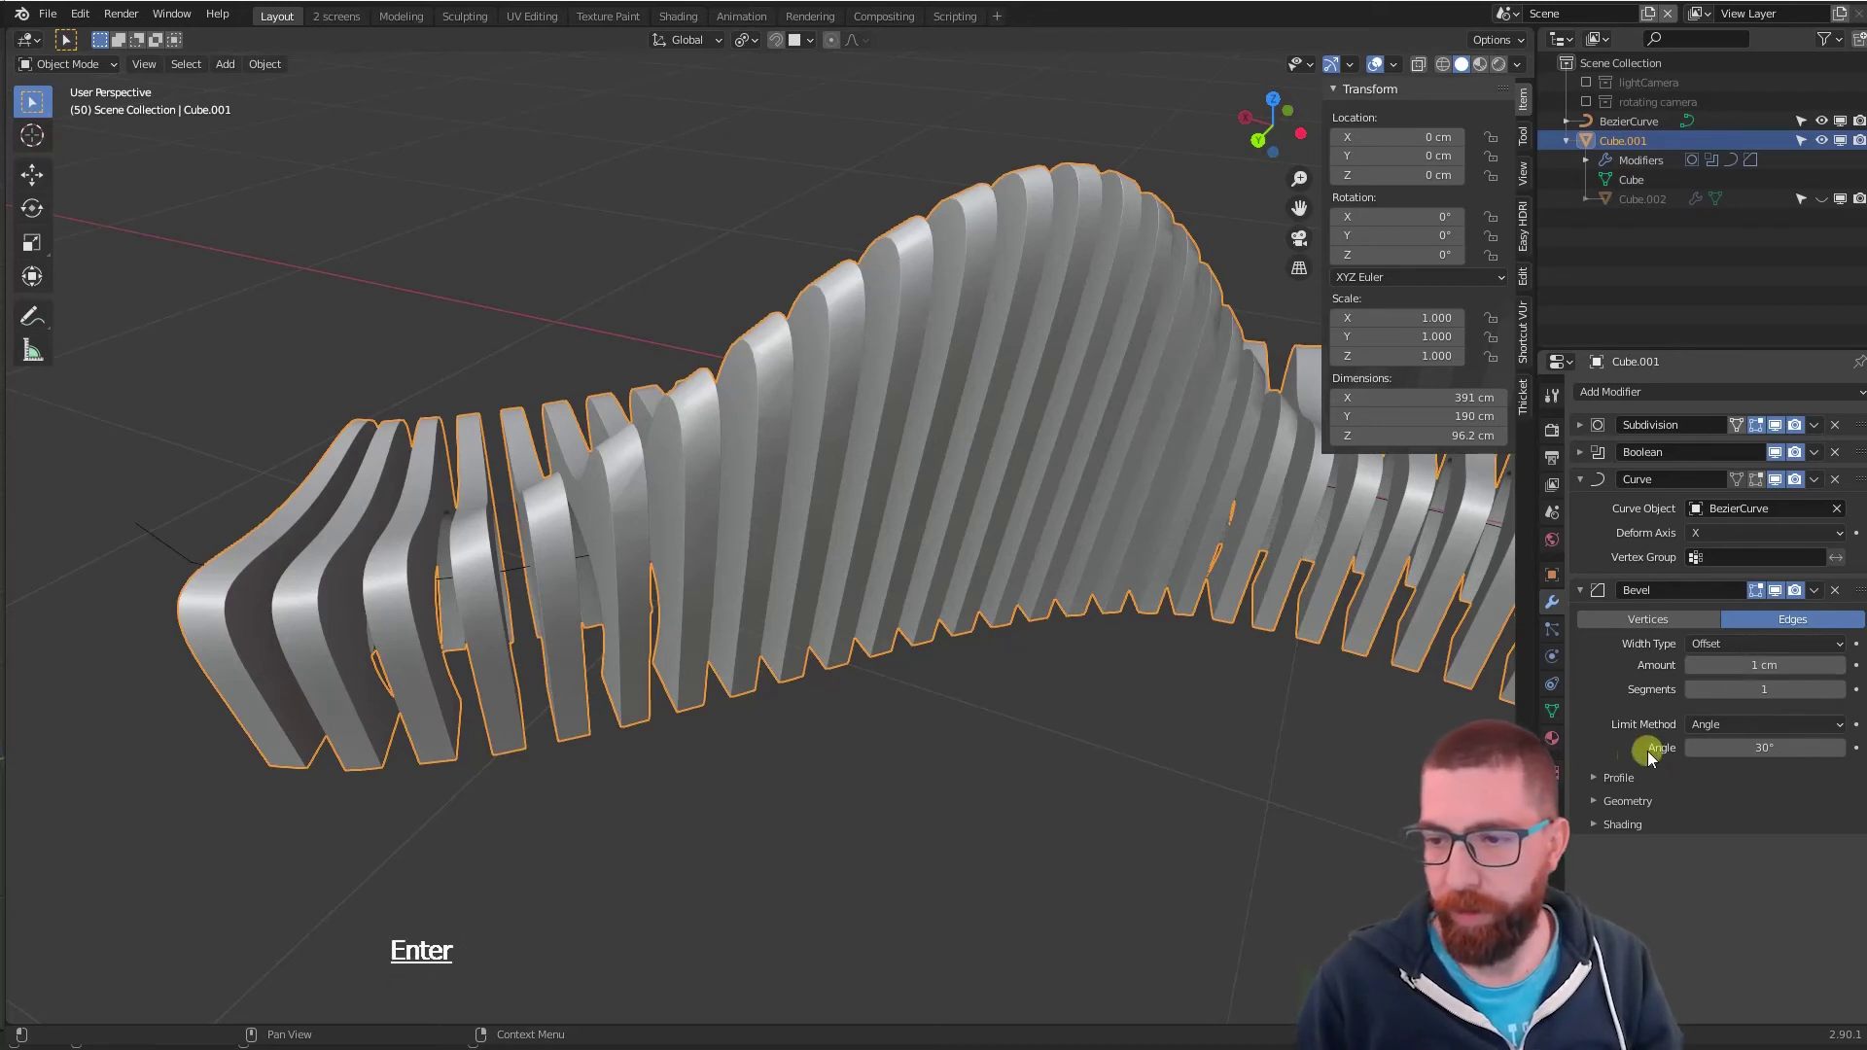
- Turn off Clamp Overlap in the Bevel modifier's geometry settings
{"action": "left_click", "coordinate": [1596, 778]}
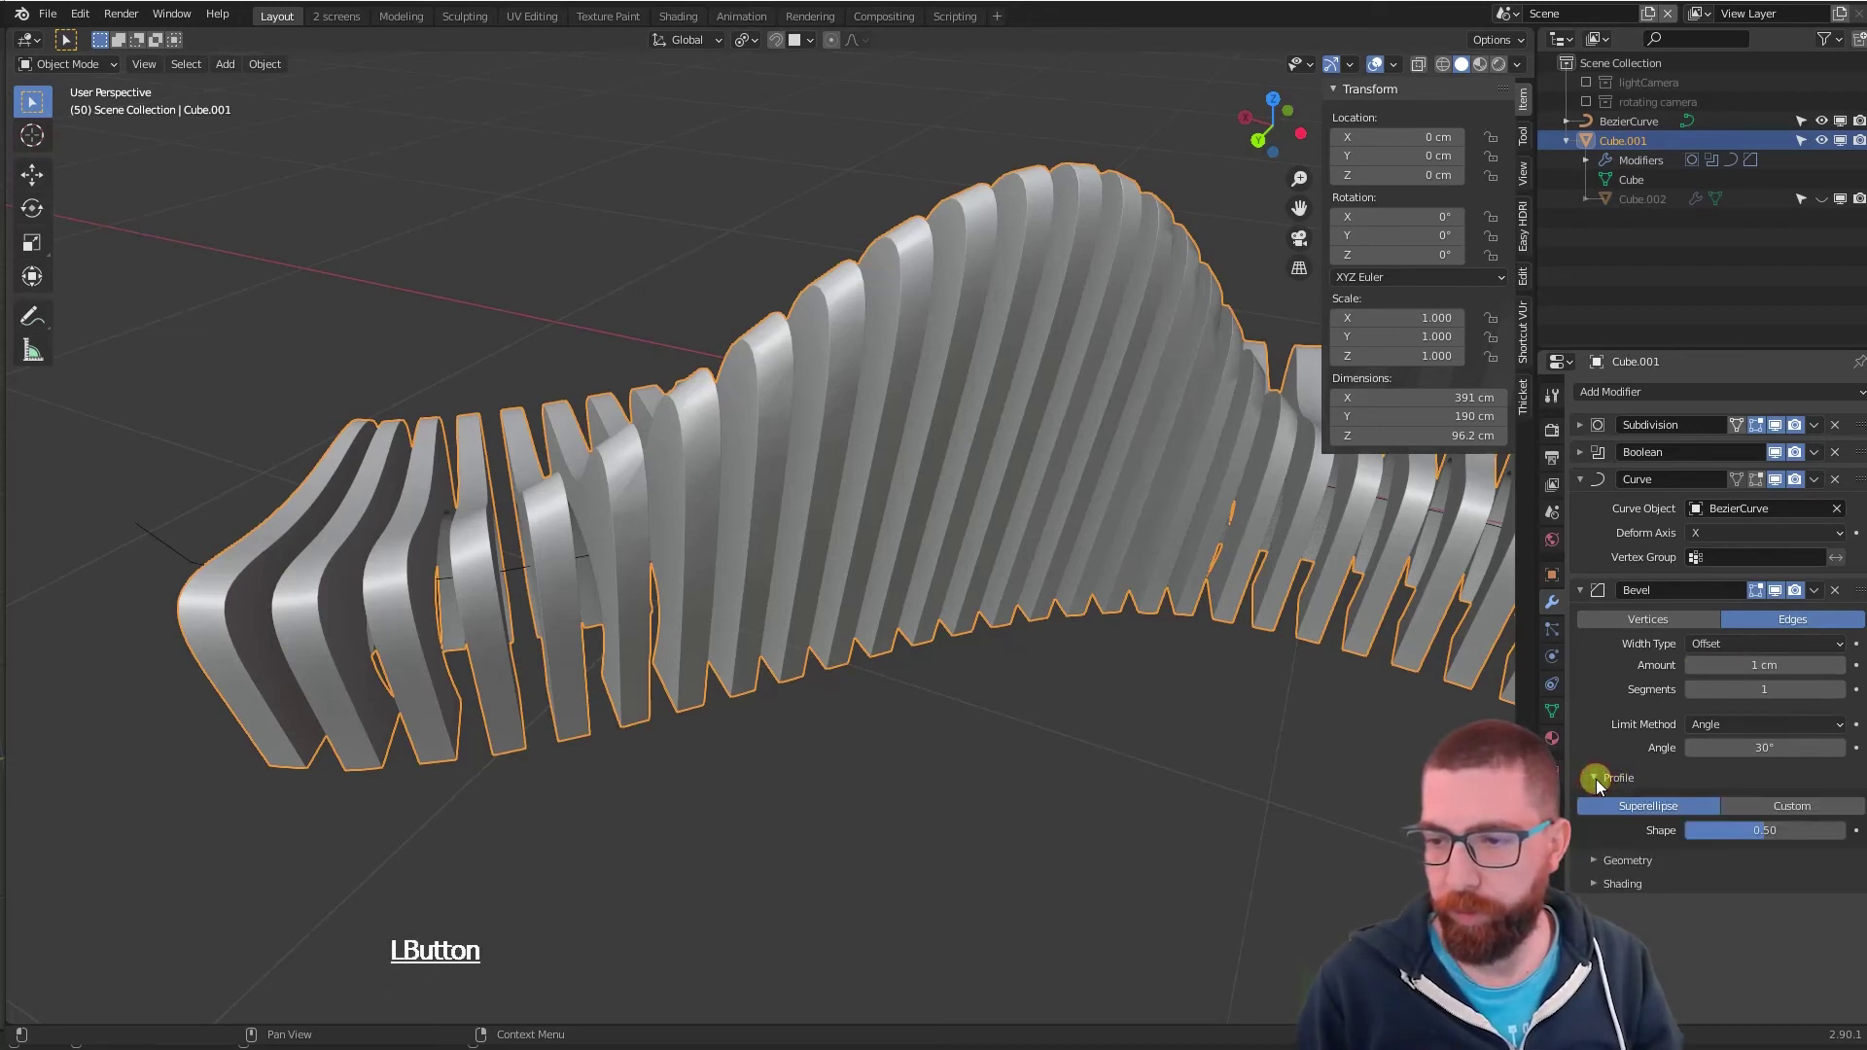
{"action": "left_click", "coordinate": [1596, 779]}
{"action": "left_click", "coordinate": [1598, 801]}
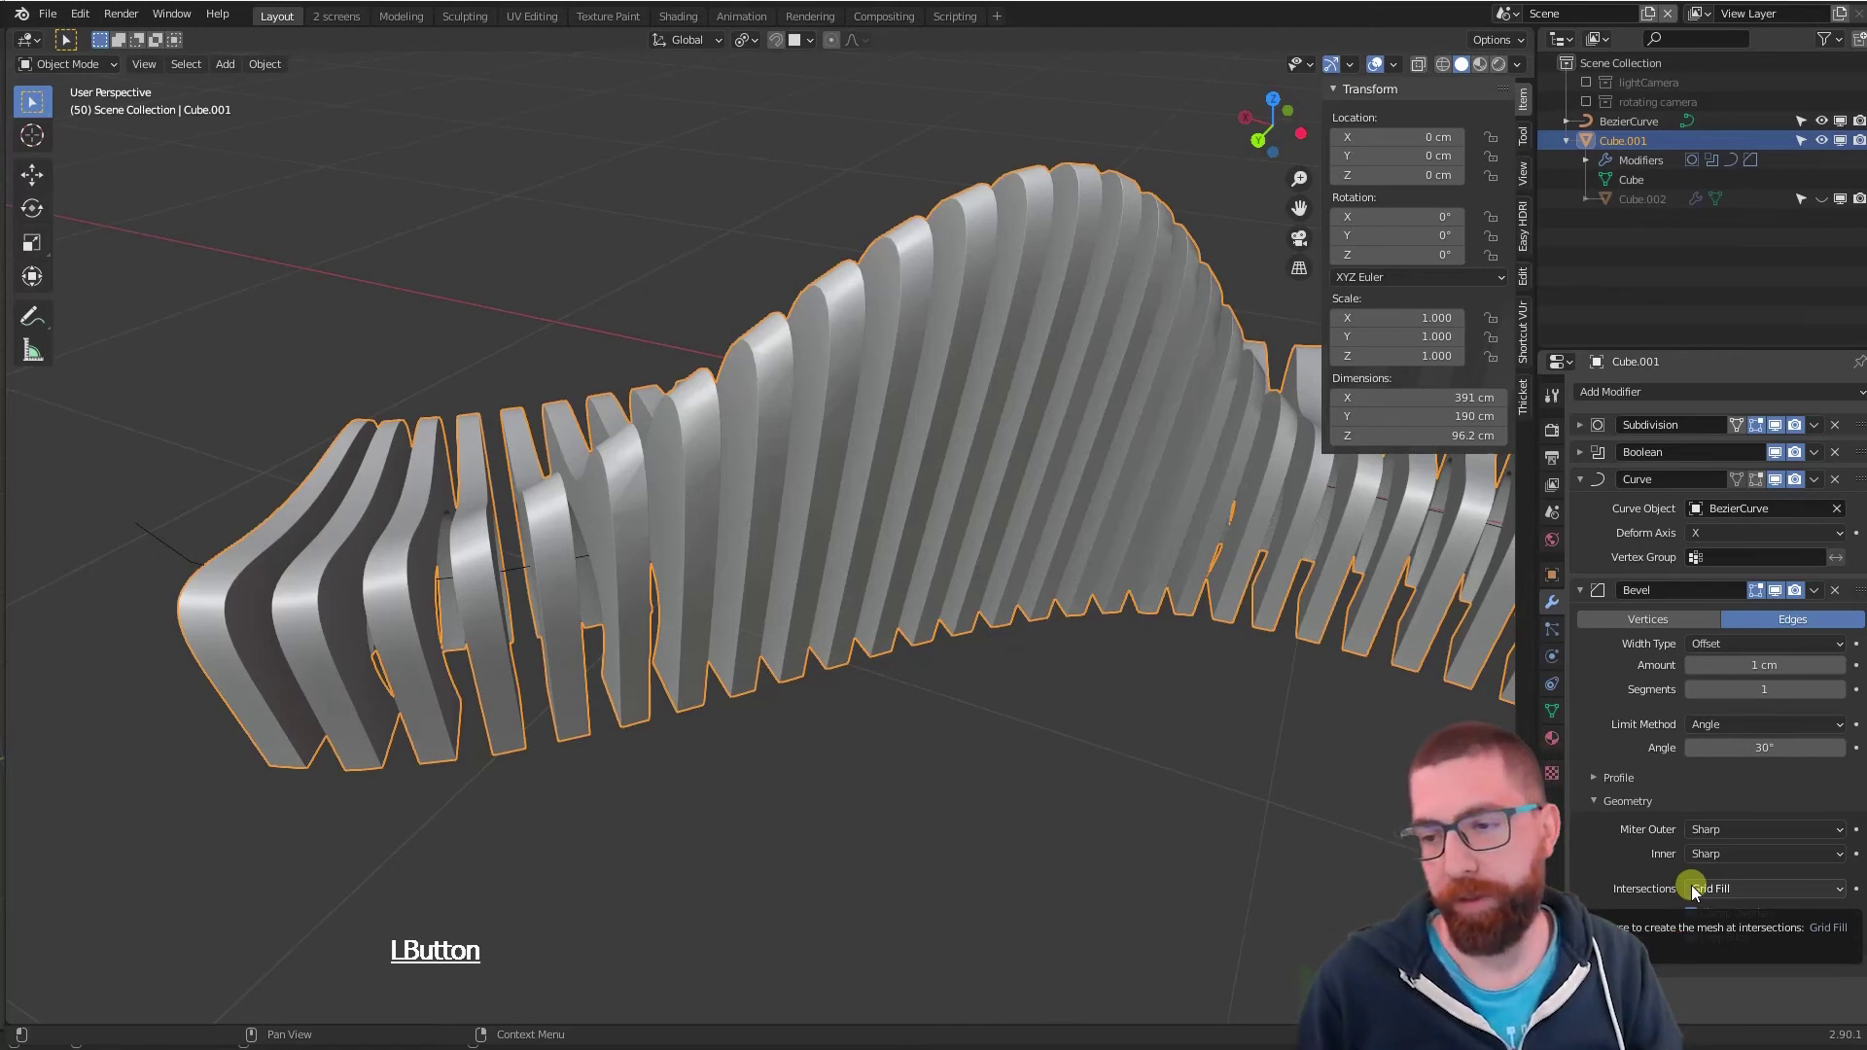
{"action": "left_click", "coordinate": [1692, 914]}
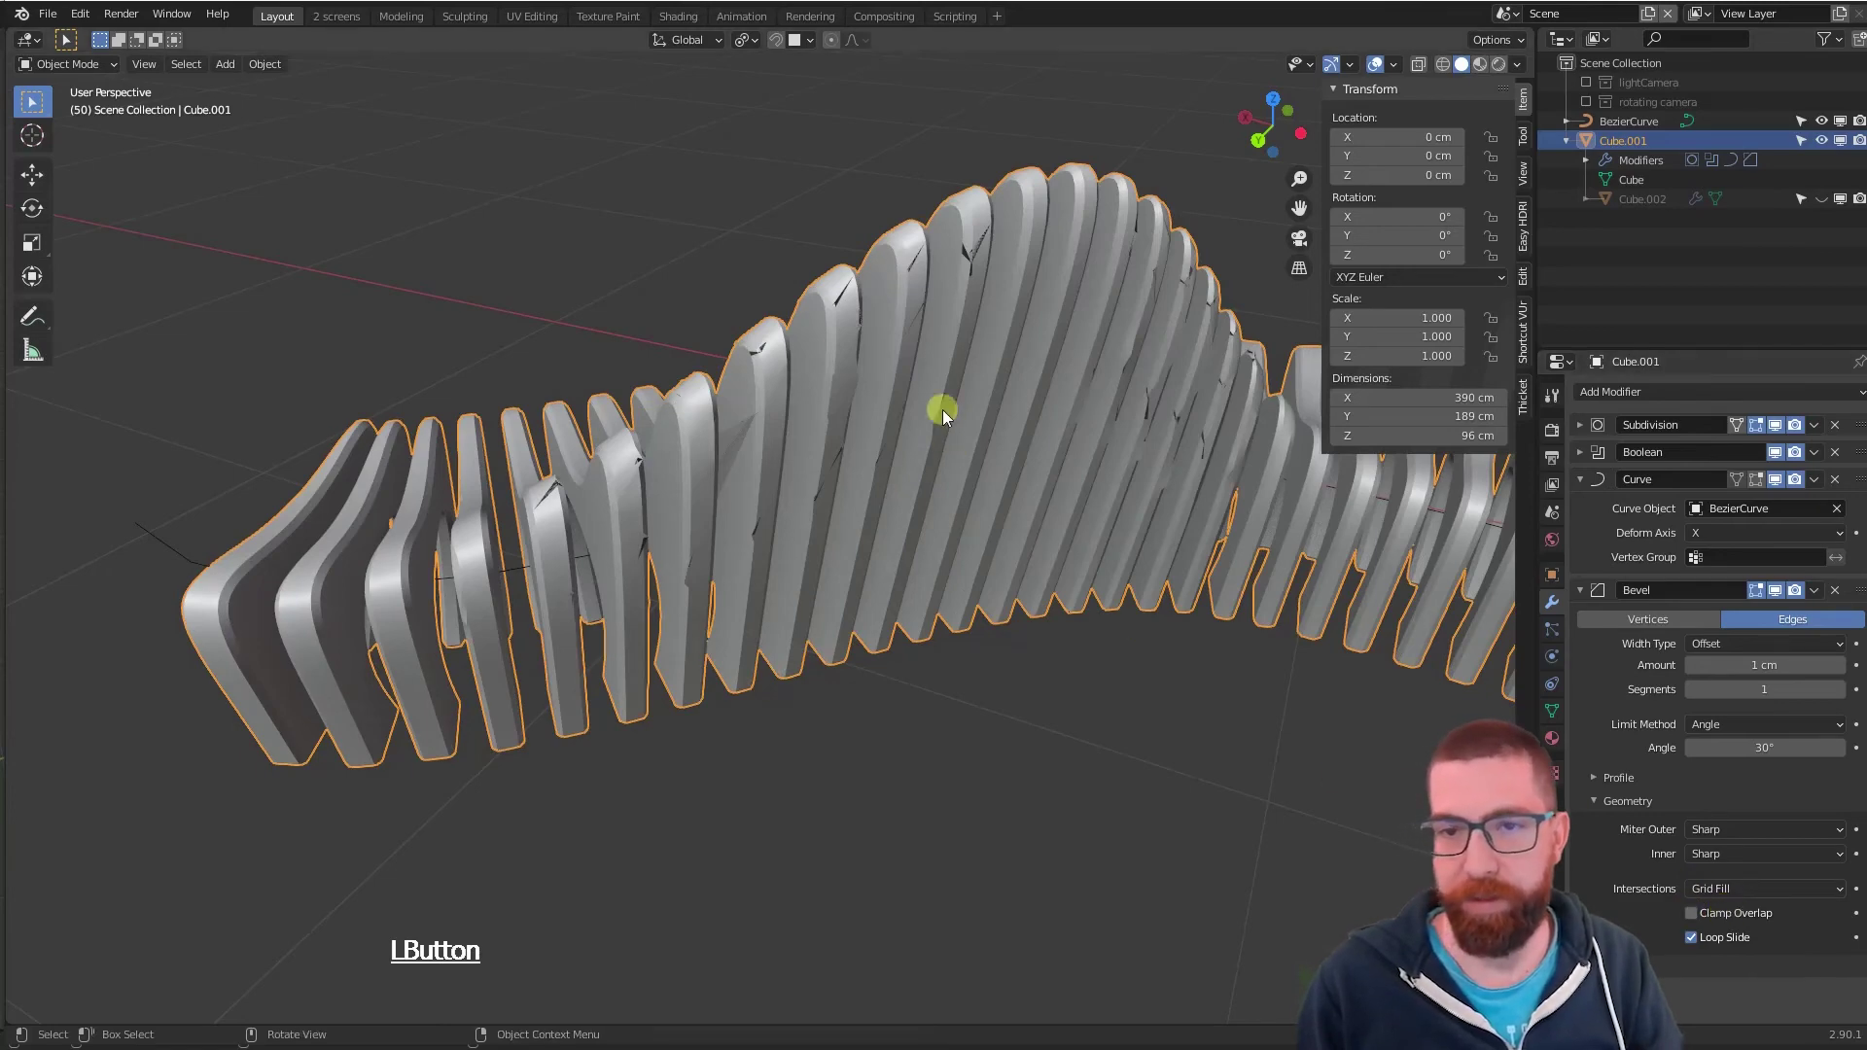
- Examine the beveled slats up close from several sides for broken or overlapping geometry along their edges
{"action": "scroll", "coordinate": [955, 341], "scroll_direction": "up", "scroll_amount": 7}
{"action": "middle_click_drag", "start_coordinate": [961, 290], "coordinate": [979, 296]}
{"action": "scroll", "coordinate": [679, 336], "scroll_direction": "down", "scroll_amount": 3}
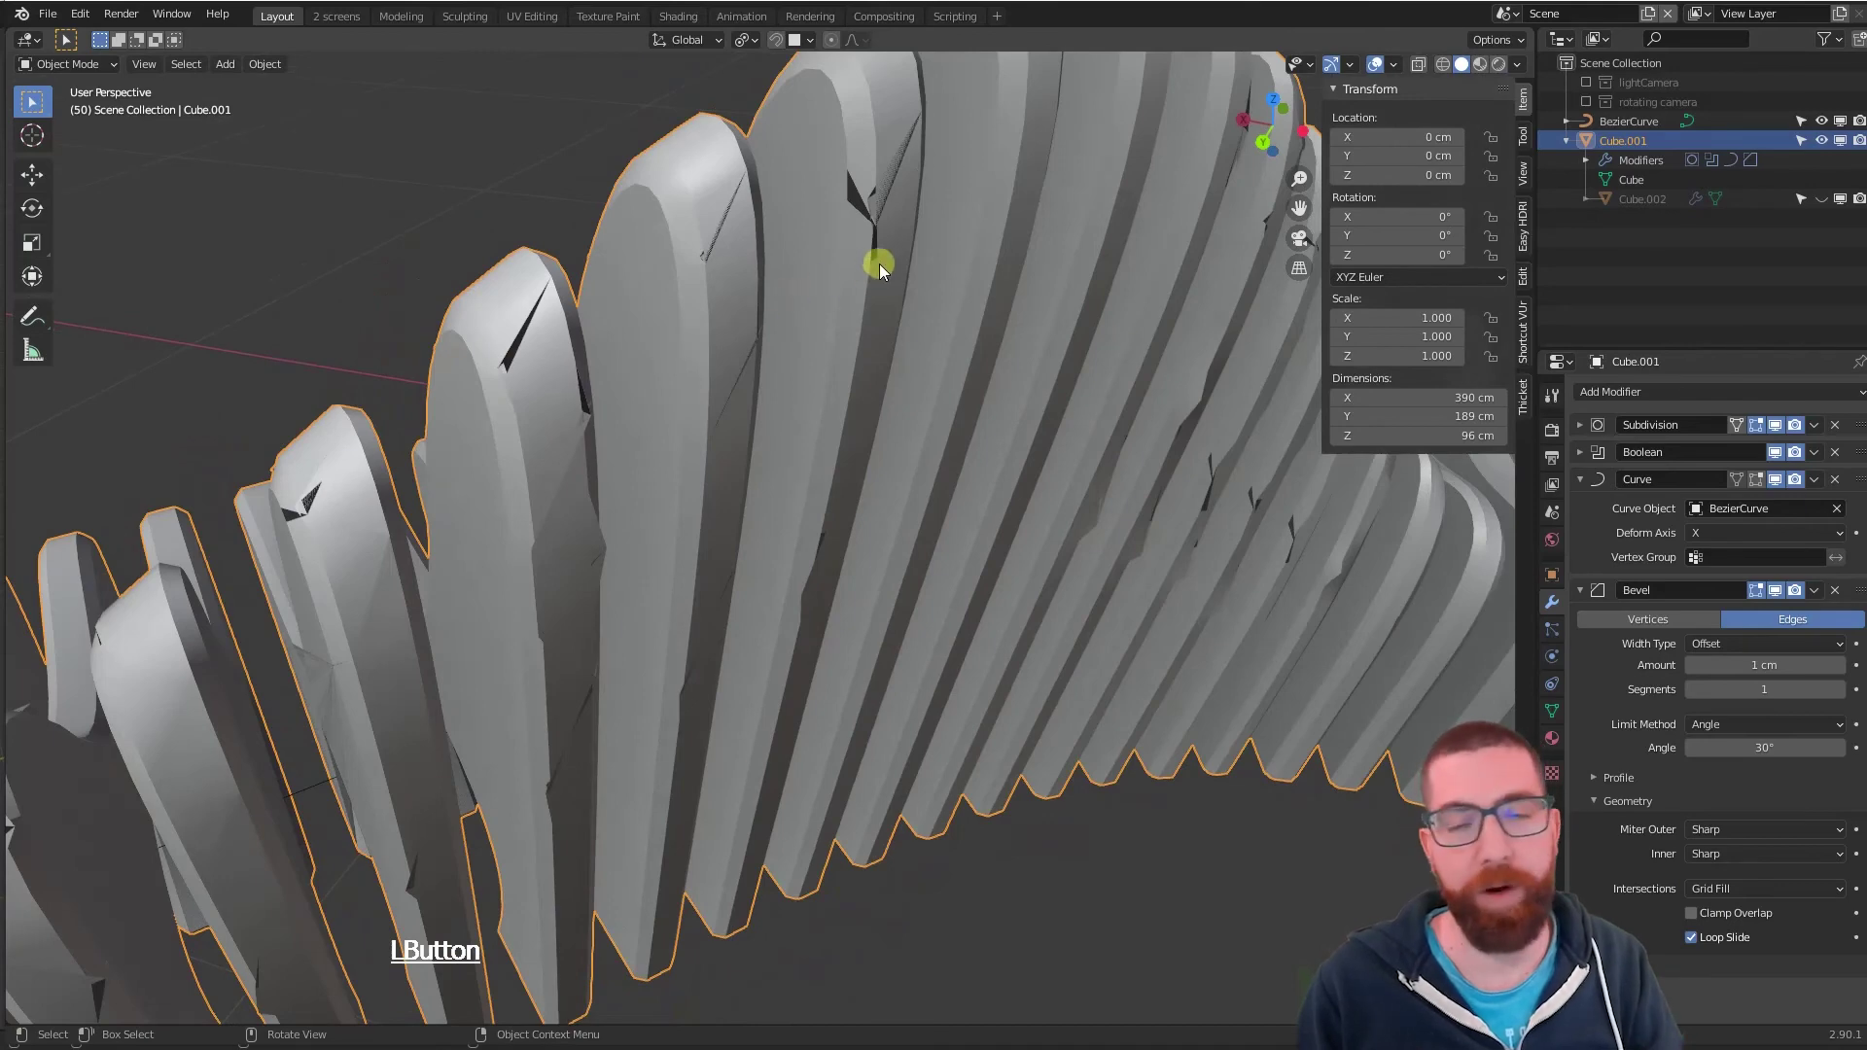
{"action": "scroll", "coordinate": [879, 265], "scroll_direction": "up", "scroll_amount": 8}
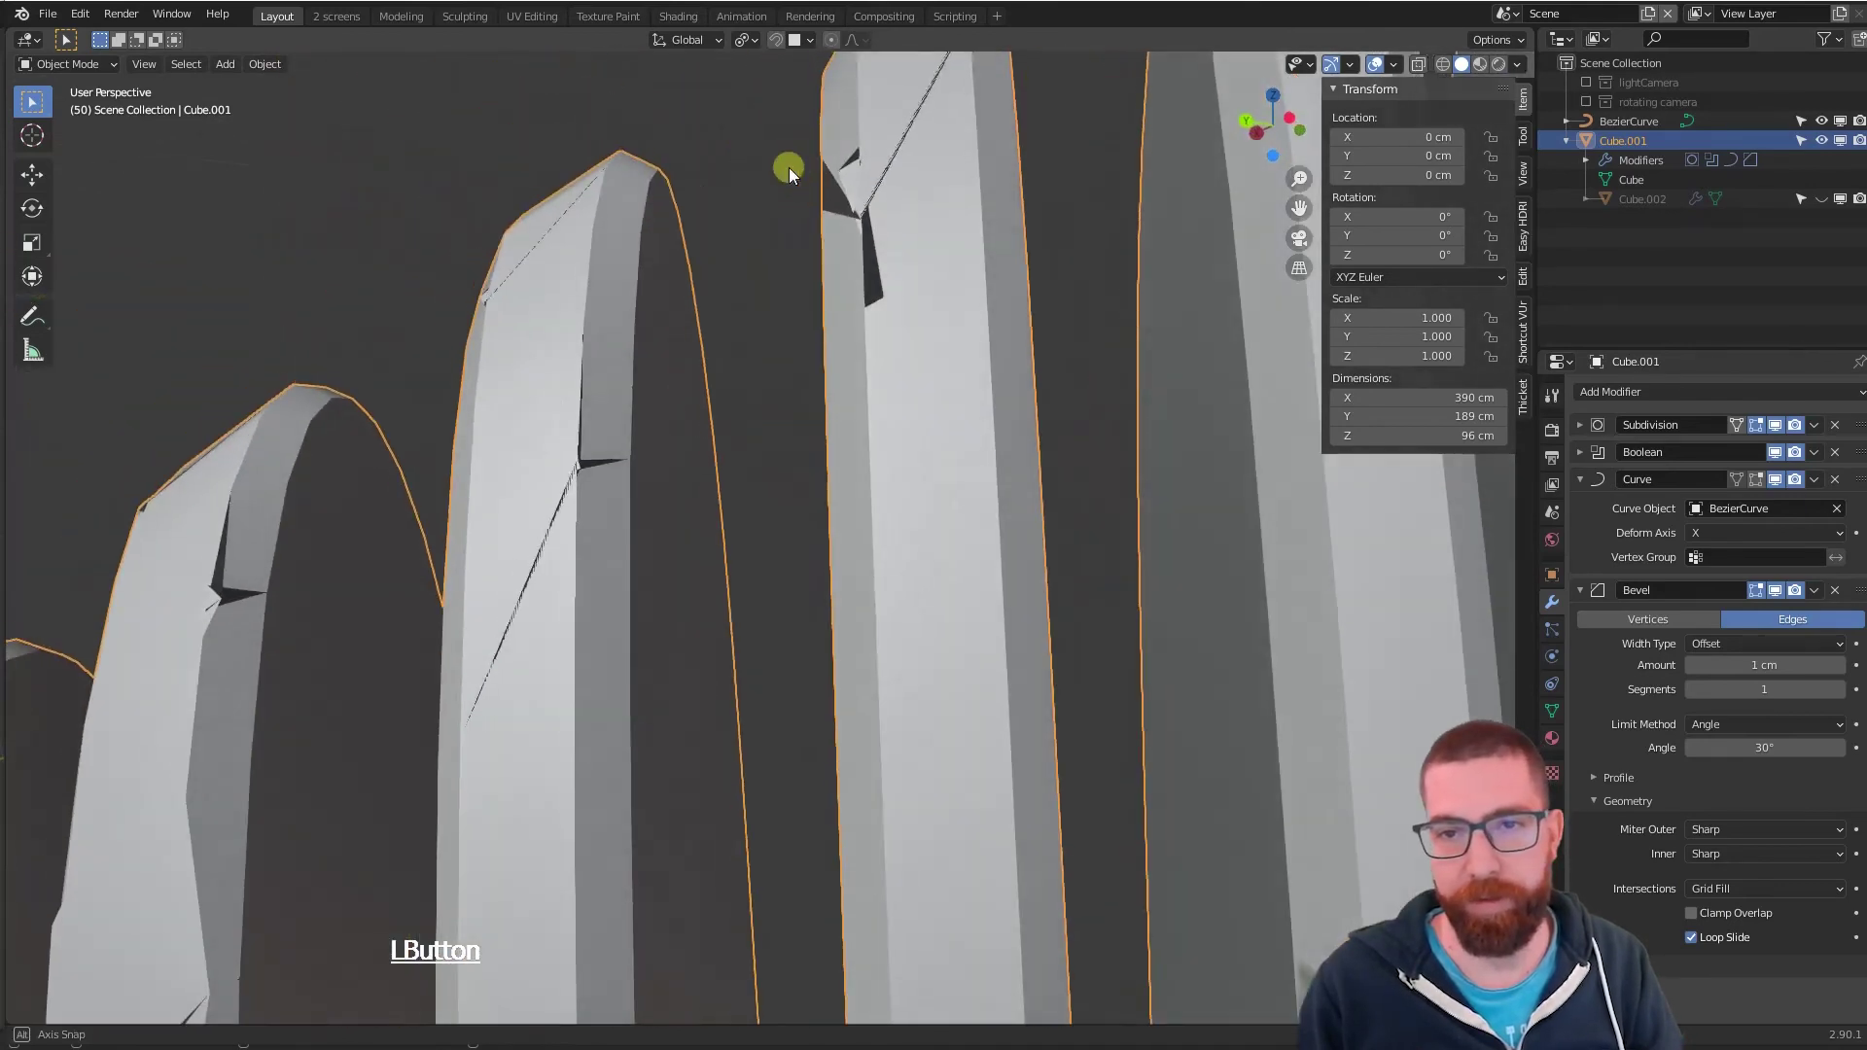
{"action": "middle_click_drag", "start_coordinate": [788, 163], "coordinate": [833, 318]}
{"action": "scroll", "coordinate": [833, 318], "scroll_direction": "down", "scroll_amount": 6}
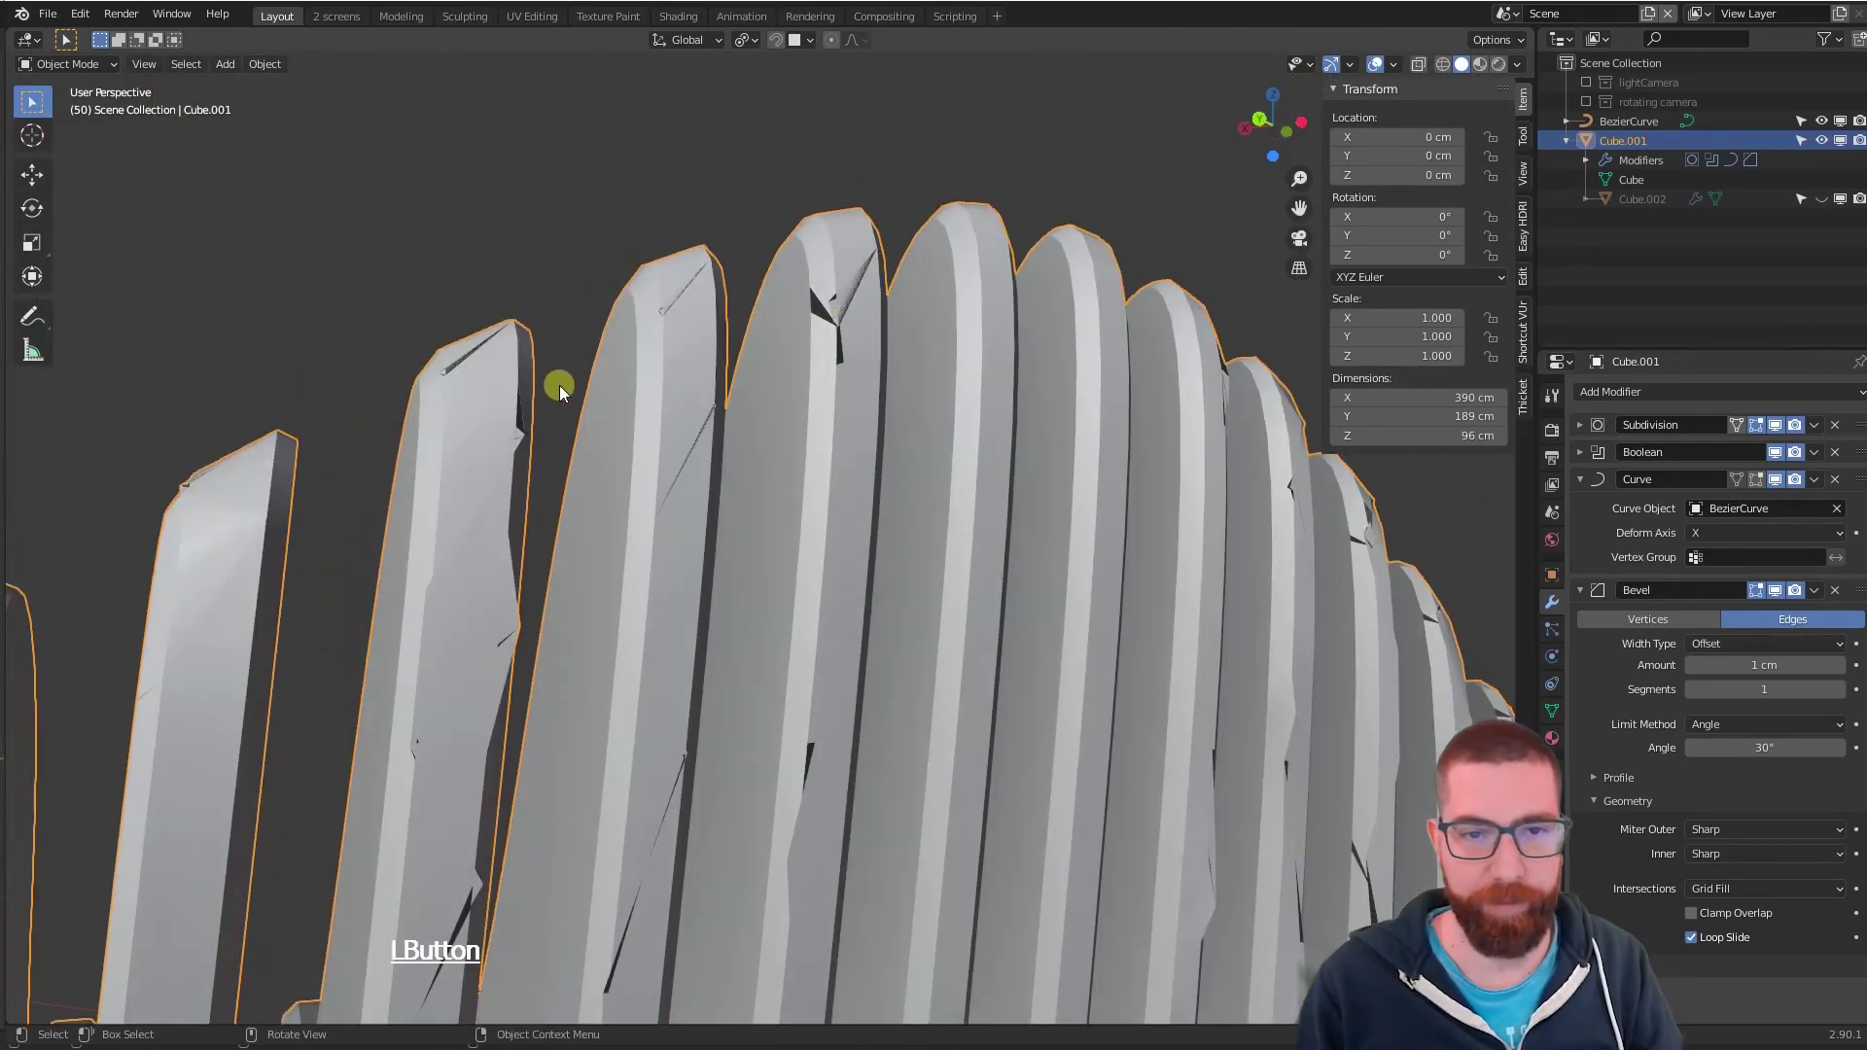
{"action": "middle_click_drag", "start_coordinate": [559, 386], "coordinate": [505, 518]}
{"action": "scroll", "coordinate": [505, 517], "scroll_direction": "up", "scroll_amount": 5}
{"action": "scroll", "coordinate": [566, 417], "scroll_direction": "down", "scroll_amount": 6}
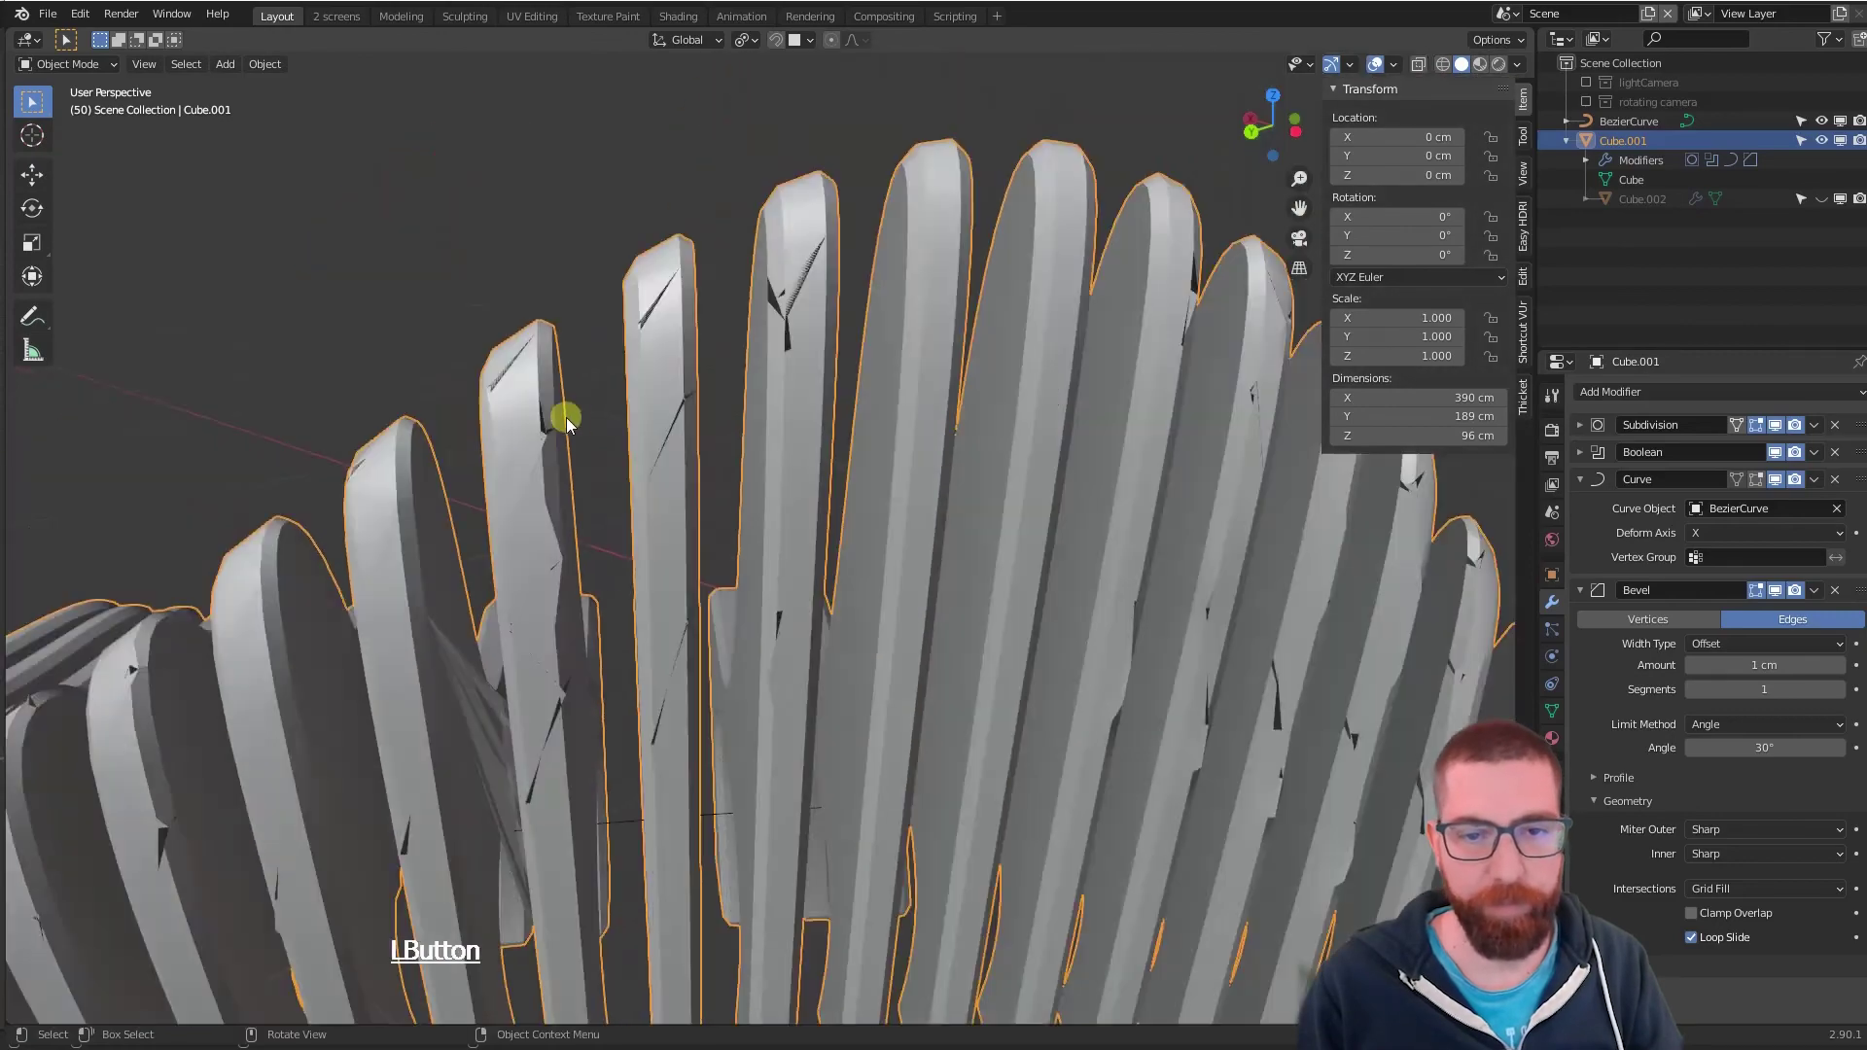
{"action": "scroll", "coordinate": [566, 417], "scroll_direction": "down", "scroll_amount": 3}
{"action": "middle_click_drag", "start_coordinate": [604, 446], "coordinate": [996, 536]}
{"action": "scroll", "coordinate": [989, 576], "scroll_direction": "up", "scroll_amount": 6}
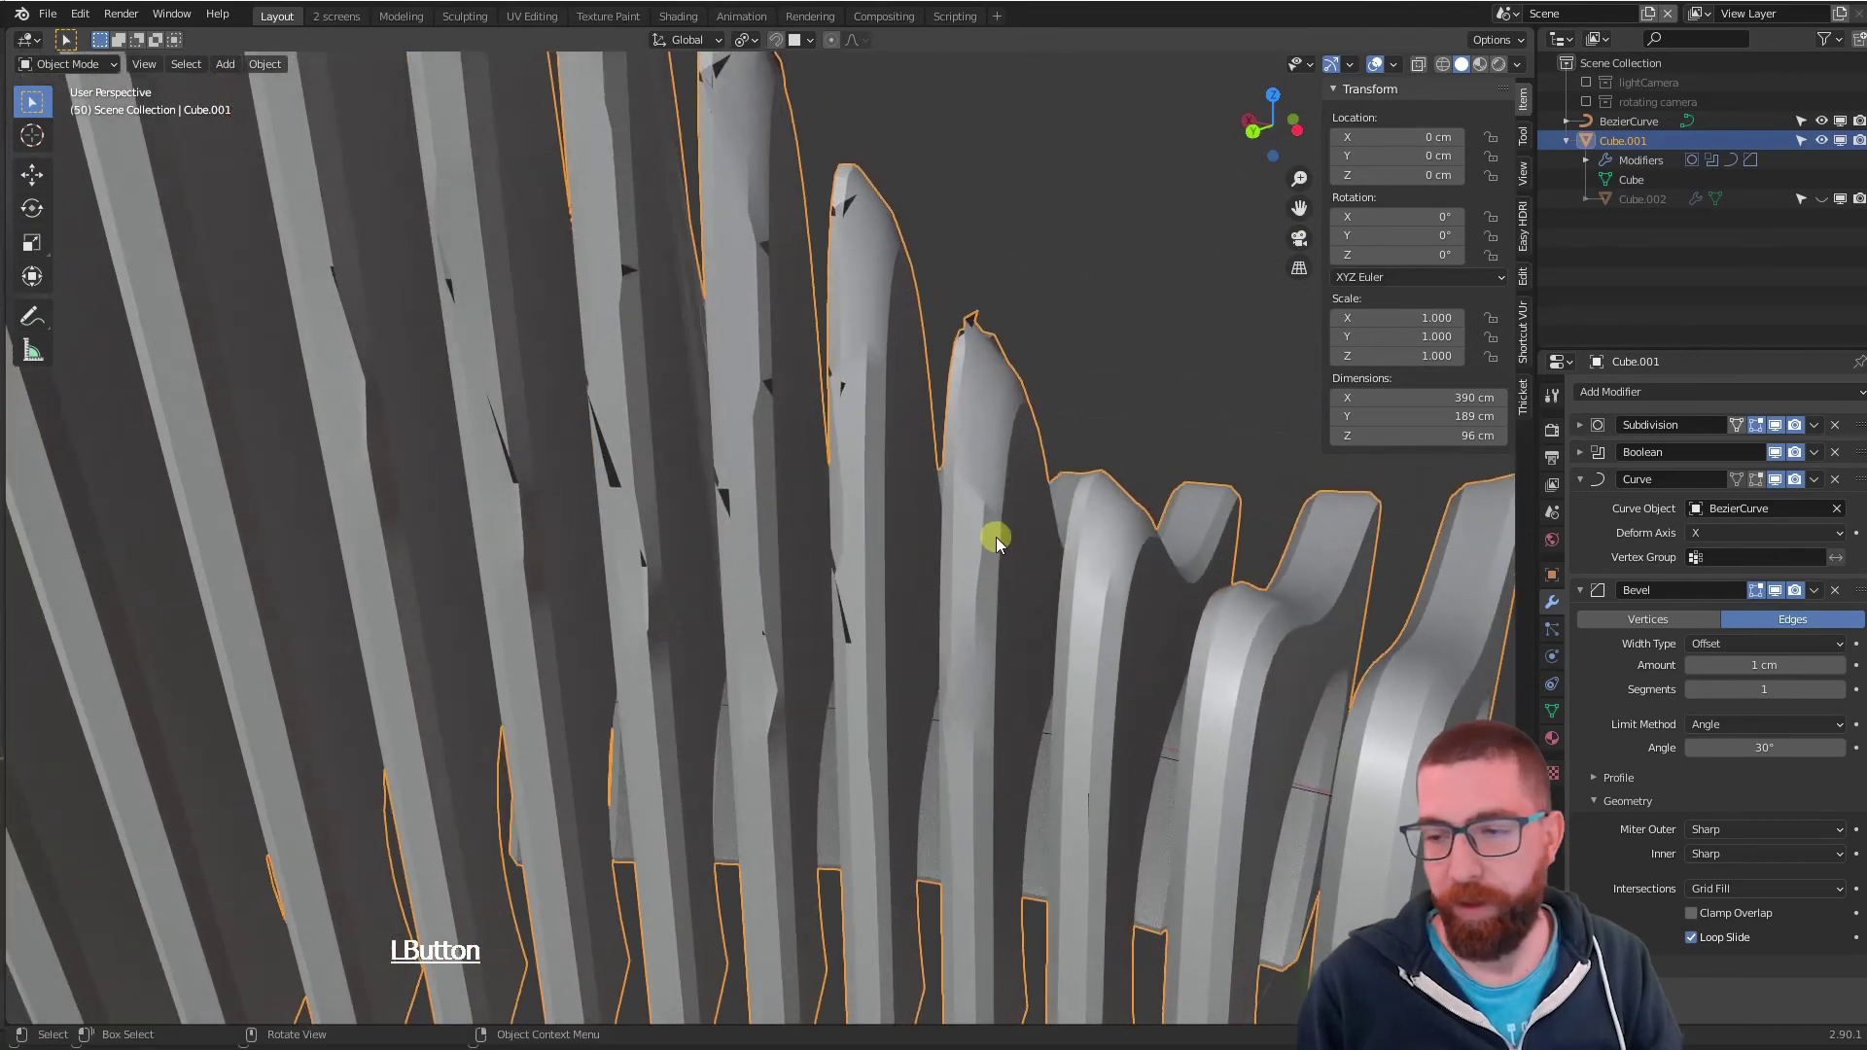
- Add a Weld modifier to the bench with a merge distance of 0.1 cm
{"action": "left_click", "coordinate": [1579, 591]}
{"action": "left_click", "coordinate": [1673, 392]}
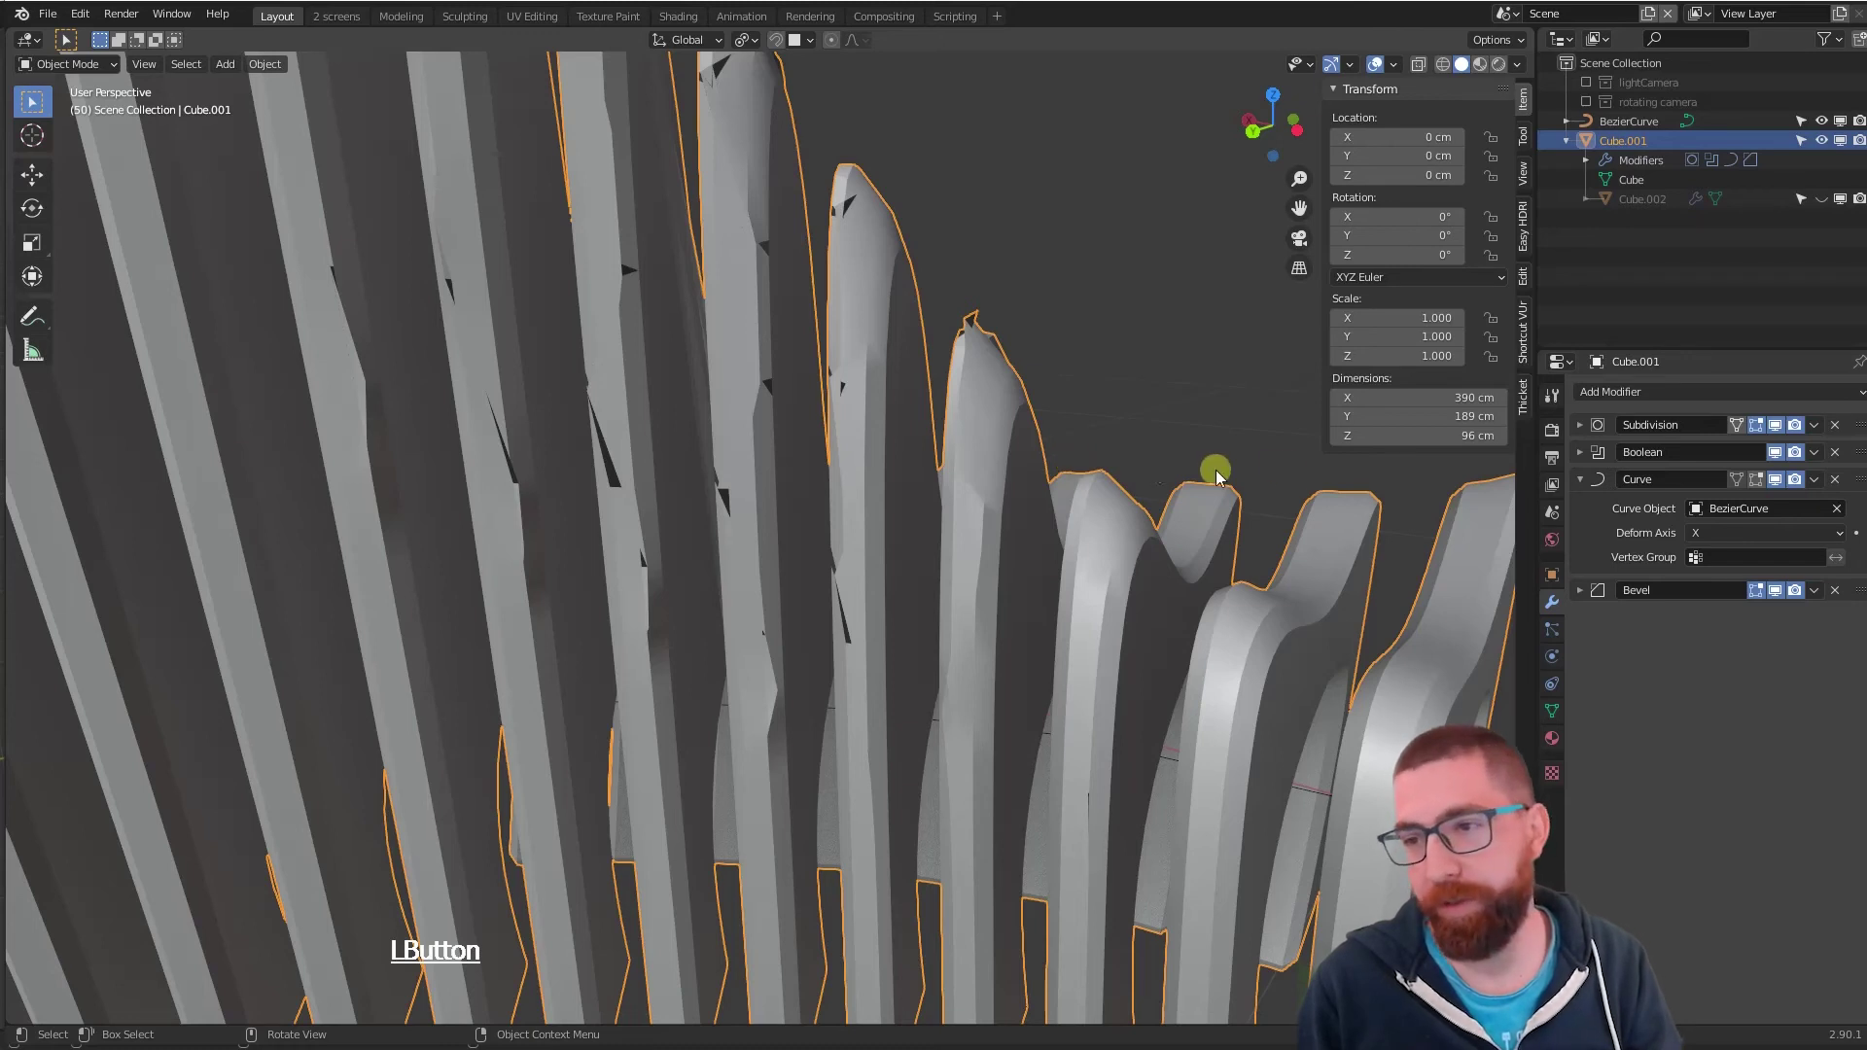
{"action": "left_click", "coordinate": [1607, 391]}
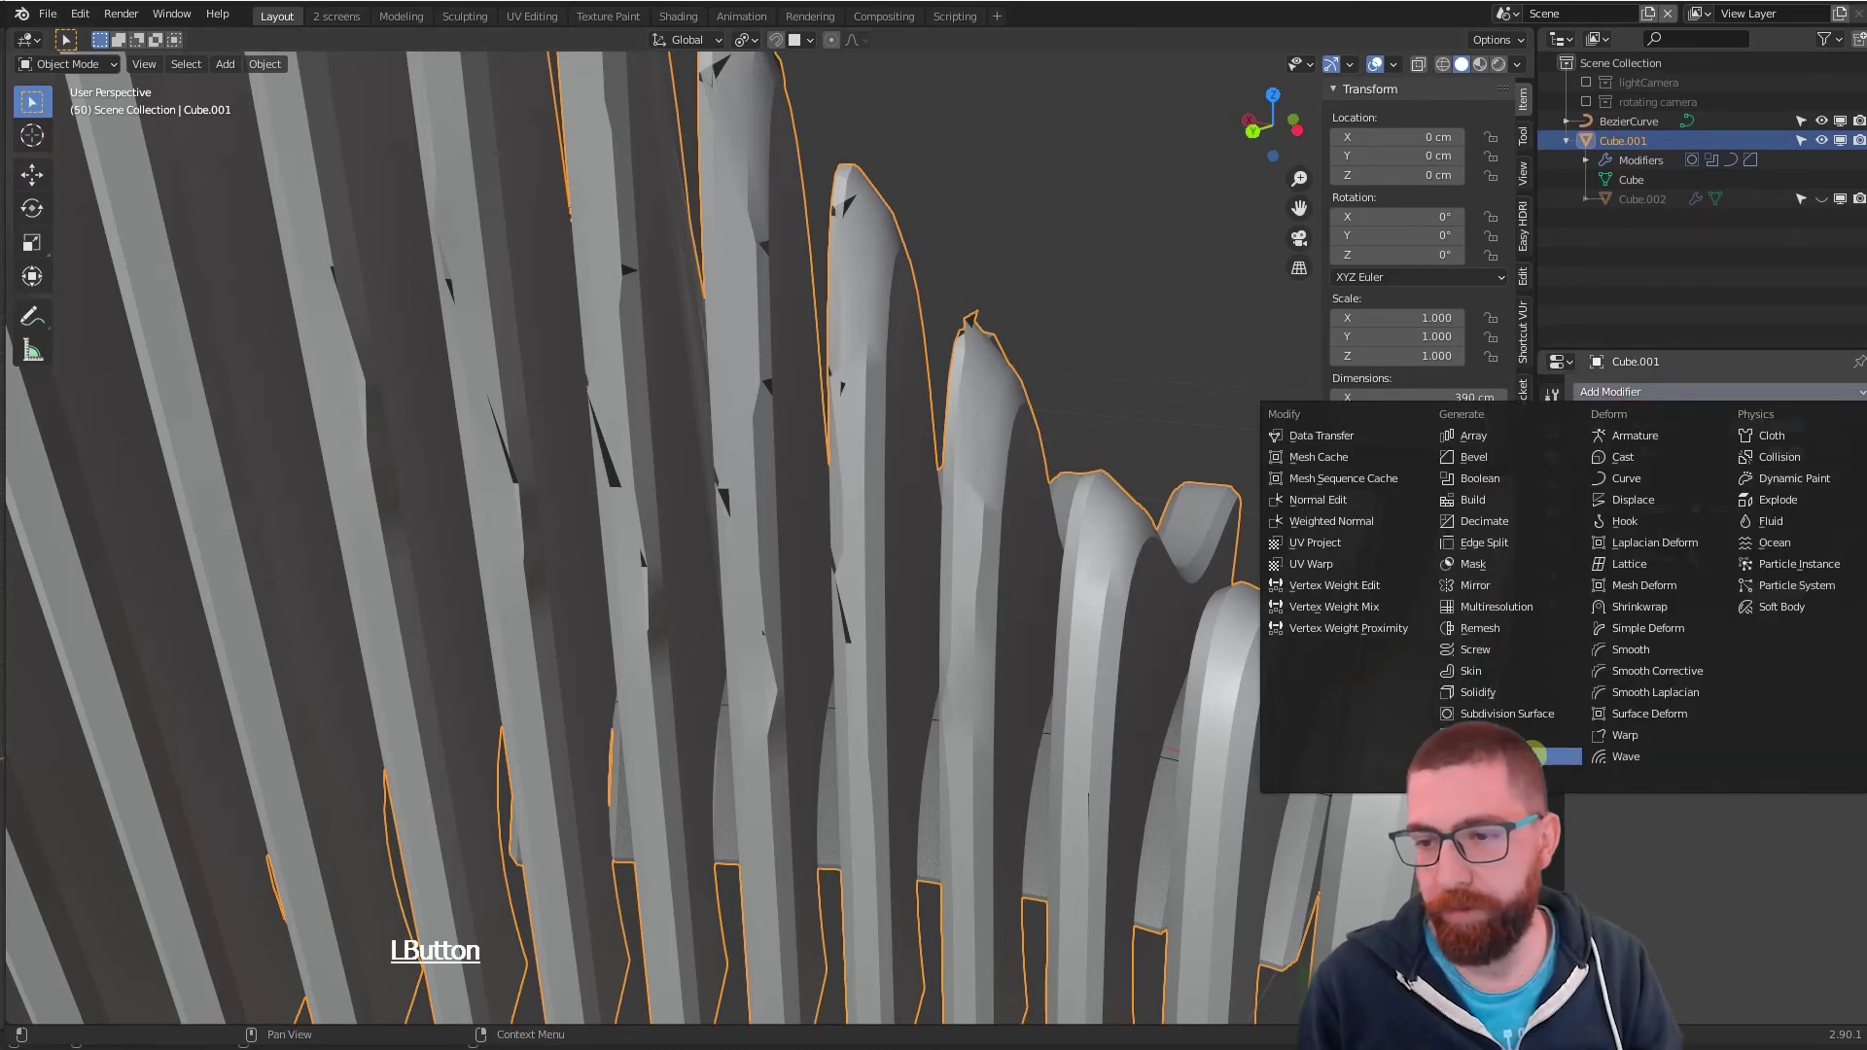
{"action": "left_click", "coordinate": [1498, 756]}
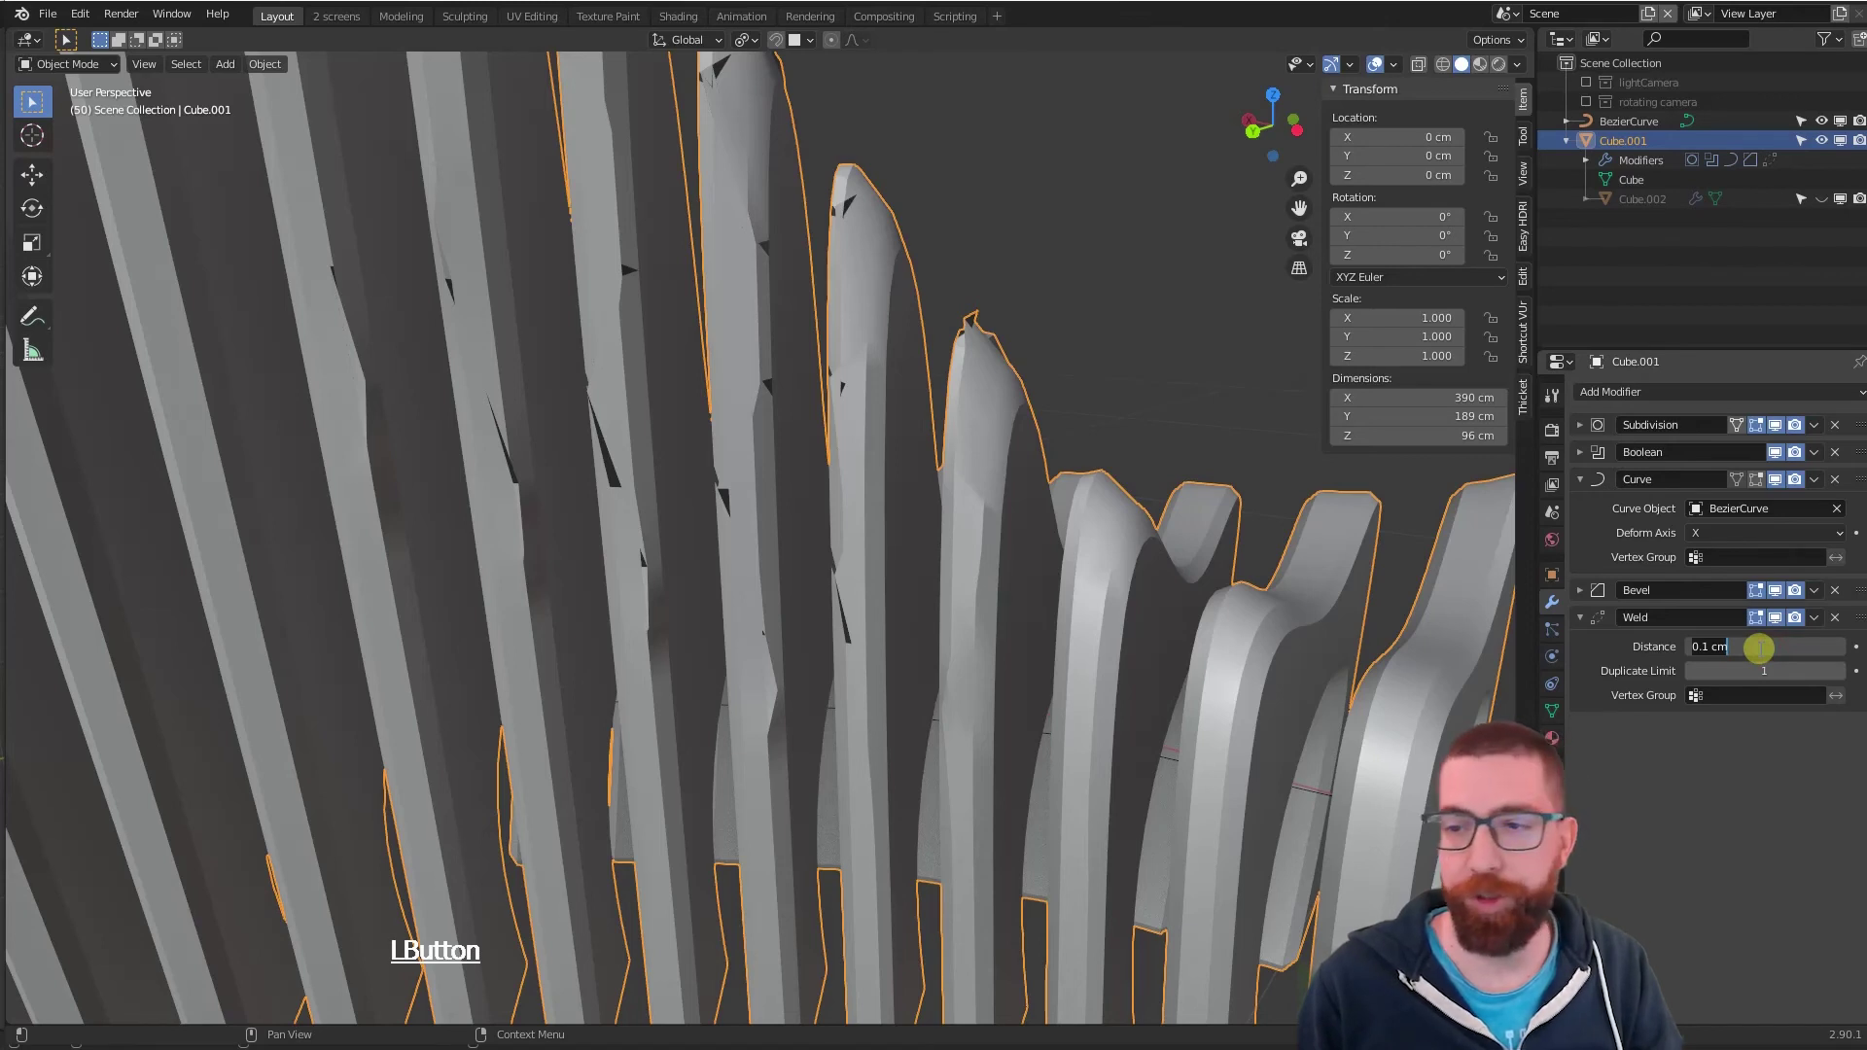
{"action": "key", "text": "Return"}
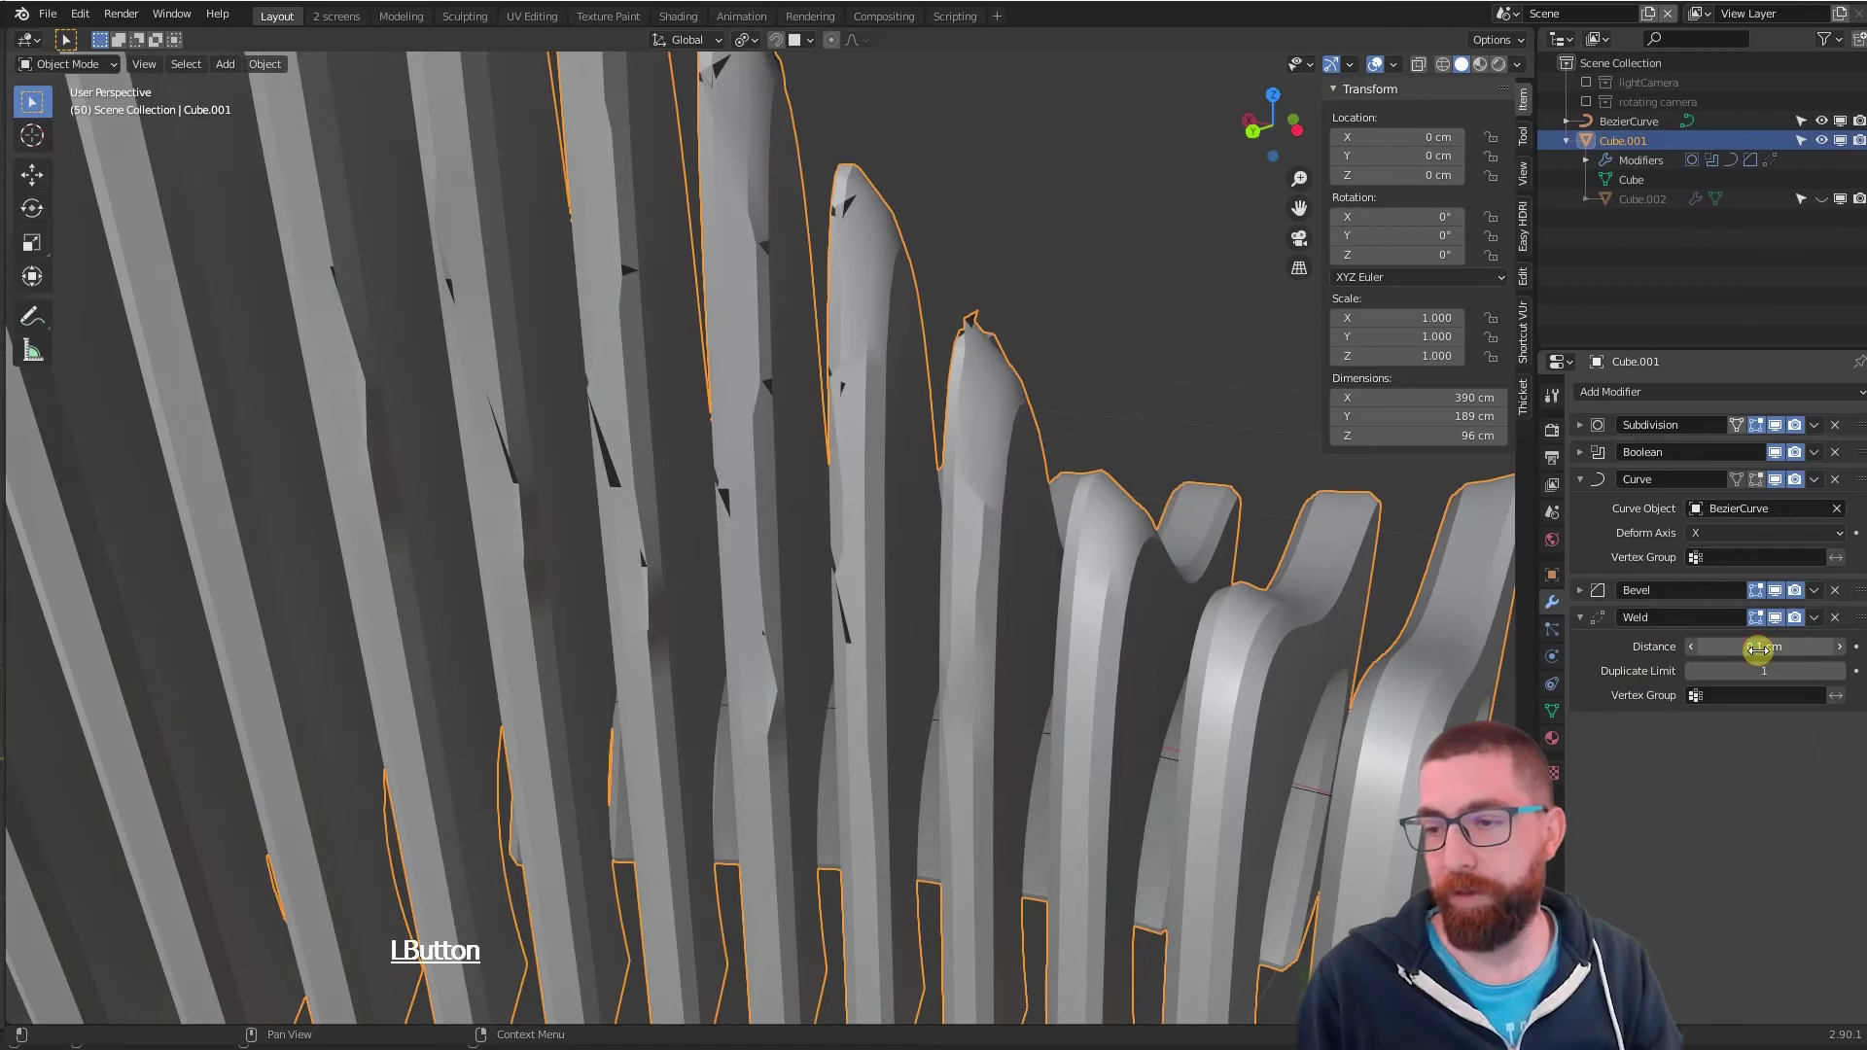
{"action": "mouse_move", "coordinate": [1765, 649]}
{"action": "left_mouse_down"}
{"action": "mouse_move", "coordinate": [1787, 652]}
{"action": "mouse_move", "coordinate": [1701, 702]}
{"action": "mouse_move", "coordinate": [1647, 617]}
{"action": "mouse_move", "coordinate": [1748, 648]}
{"action": "left_mouse_up"}
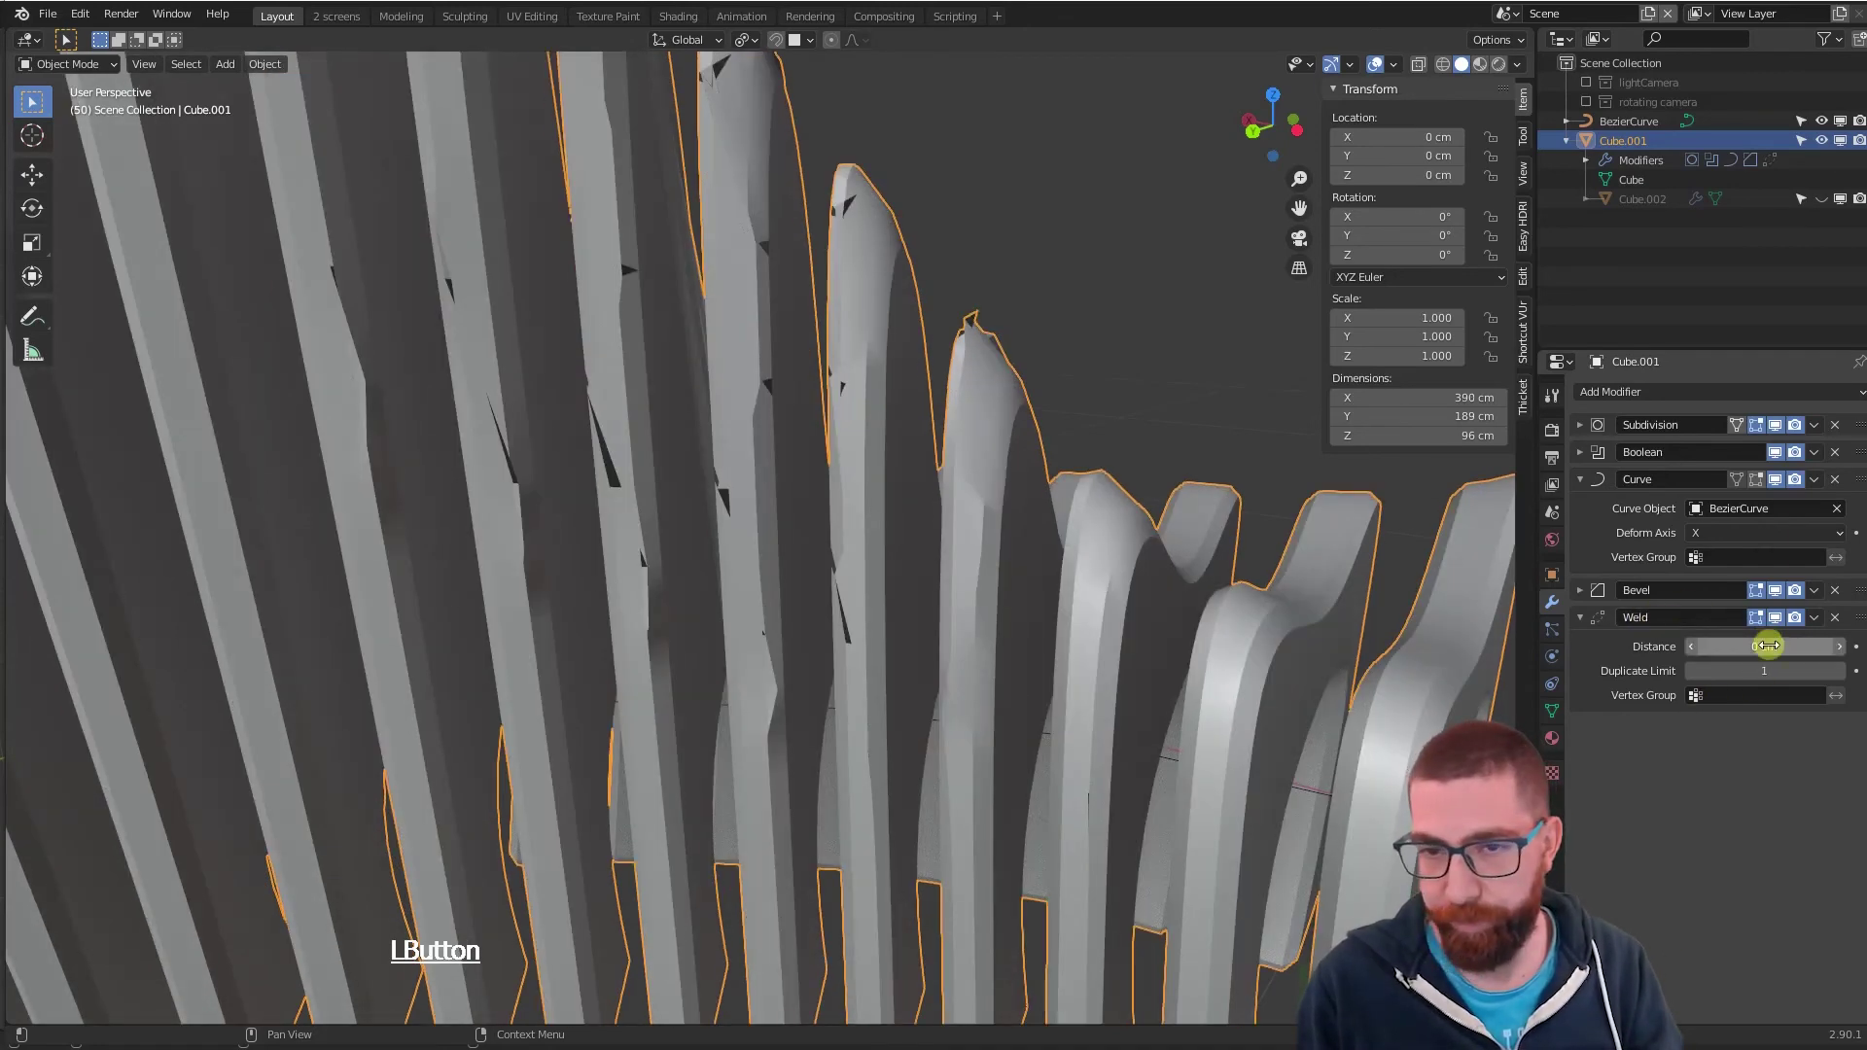
{"action": "left_click", "coordinate": [1740, 646]}
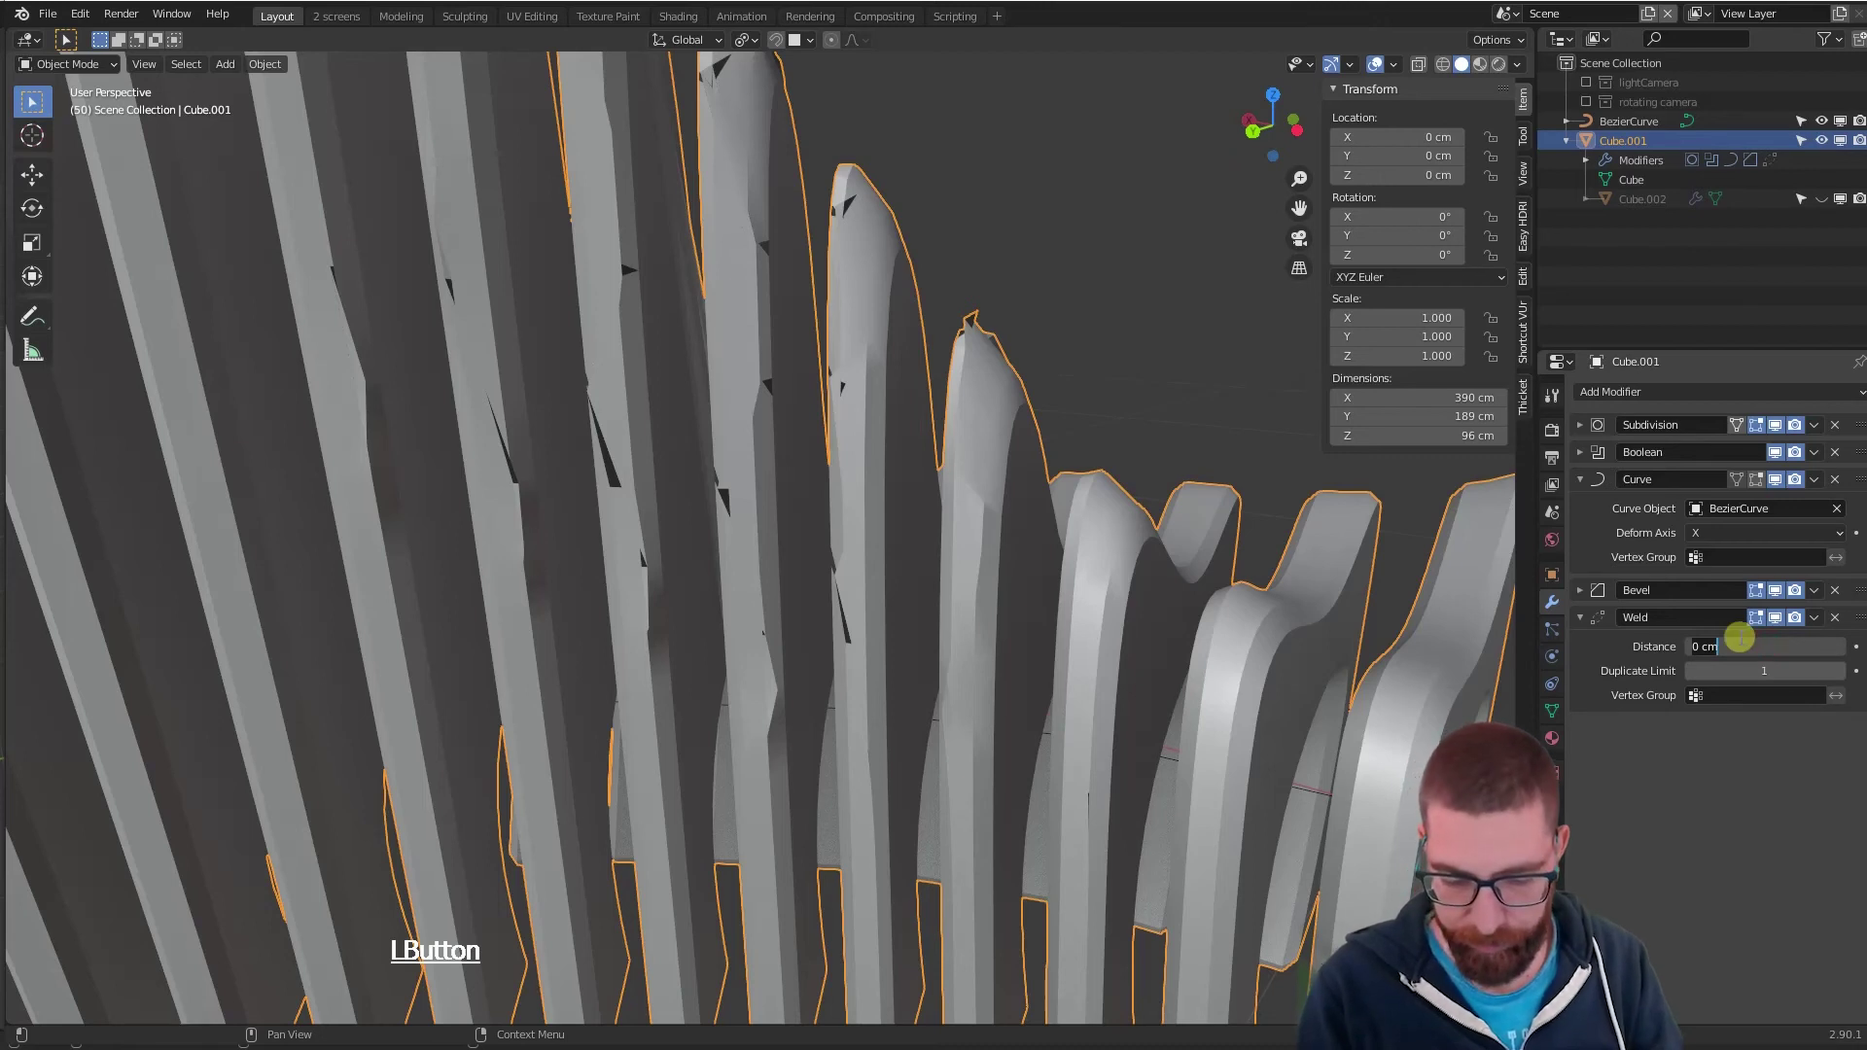
{"action": "type", "text": "0.1"}
{"action": "key", "text": "Return"}
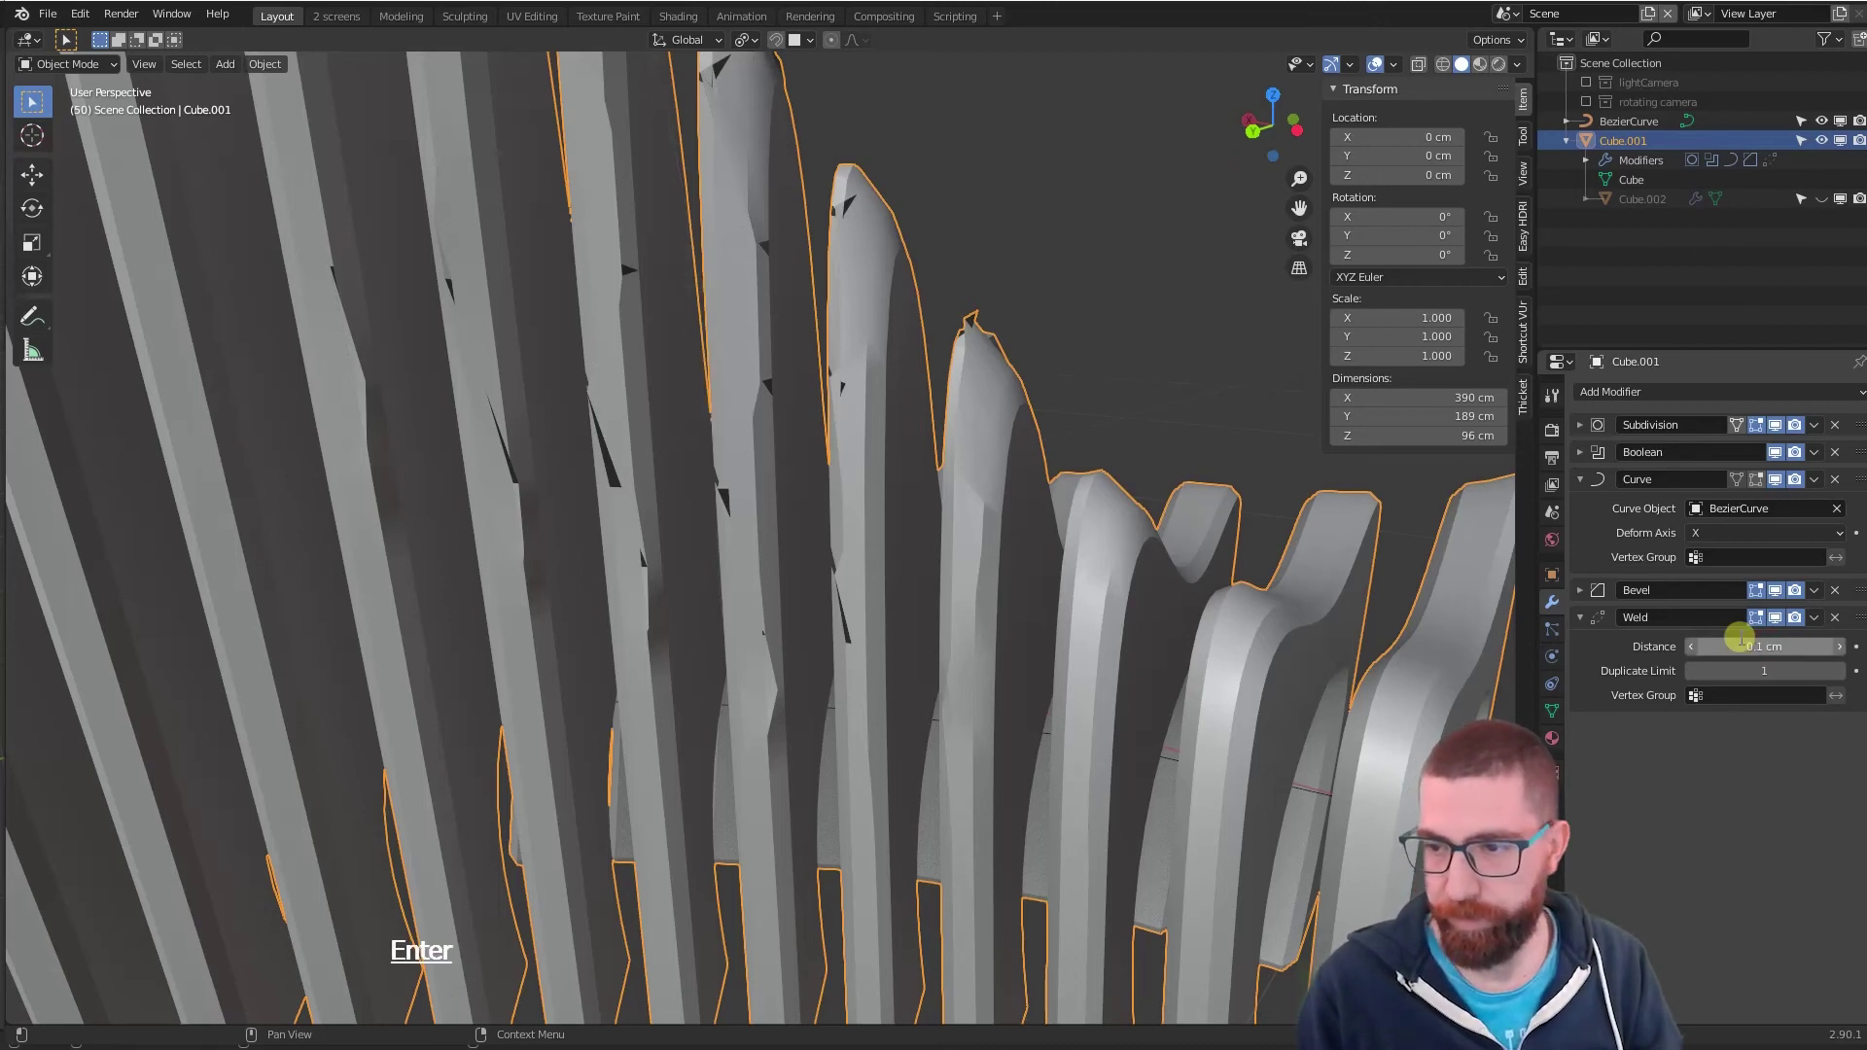
- Move the Weld modifier above the Bevel modifier in the stack and collapse the Curve and Bevel settings
{"action": "left_click", "coordinate": [1580, 618]}
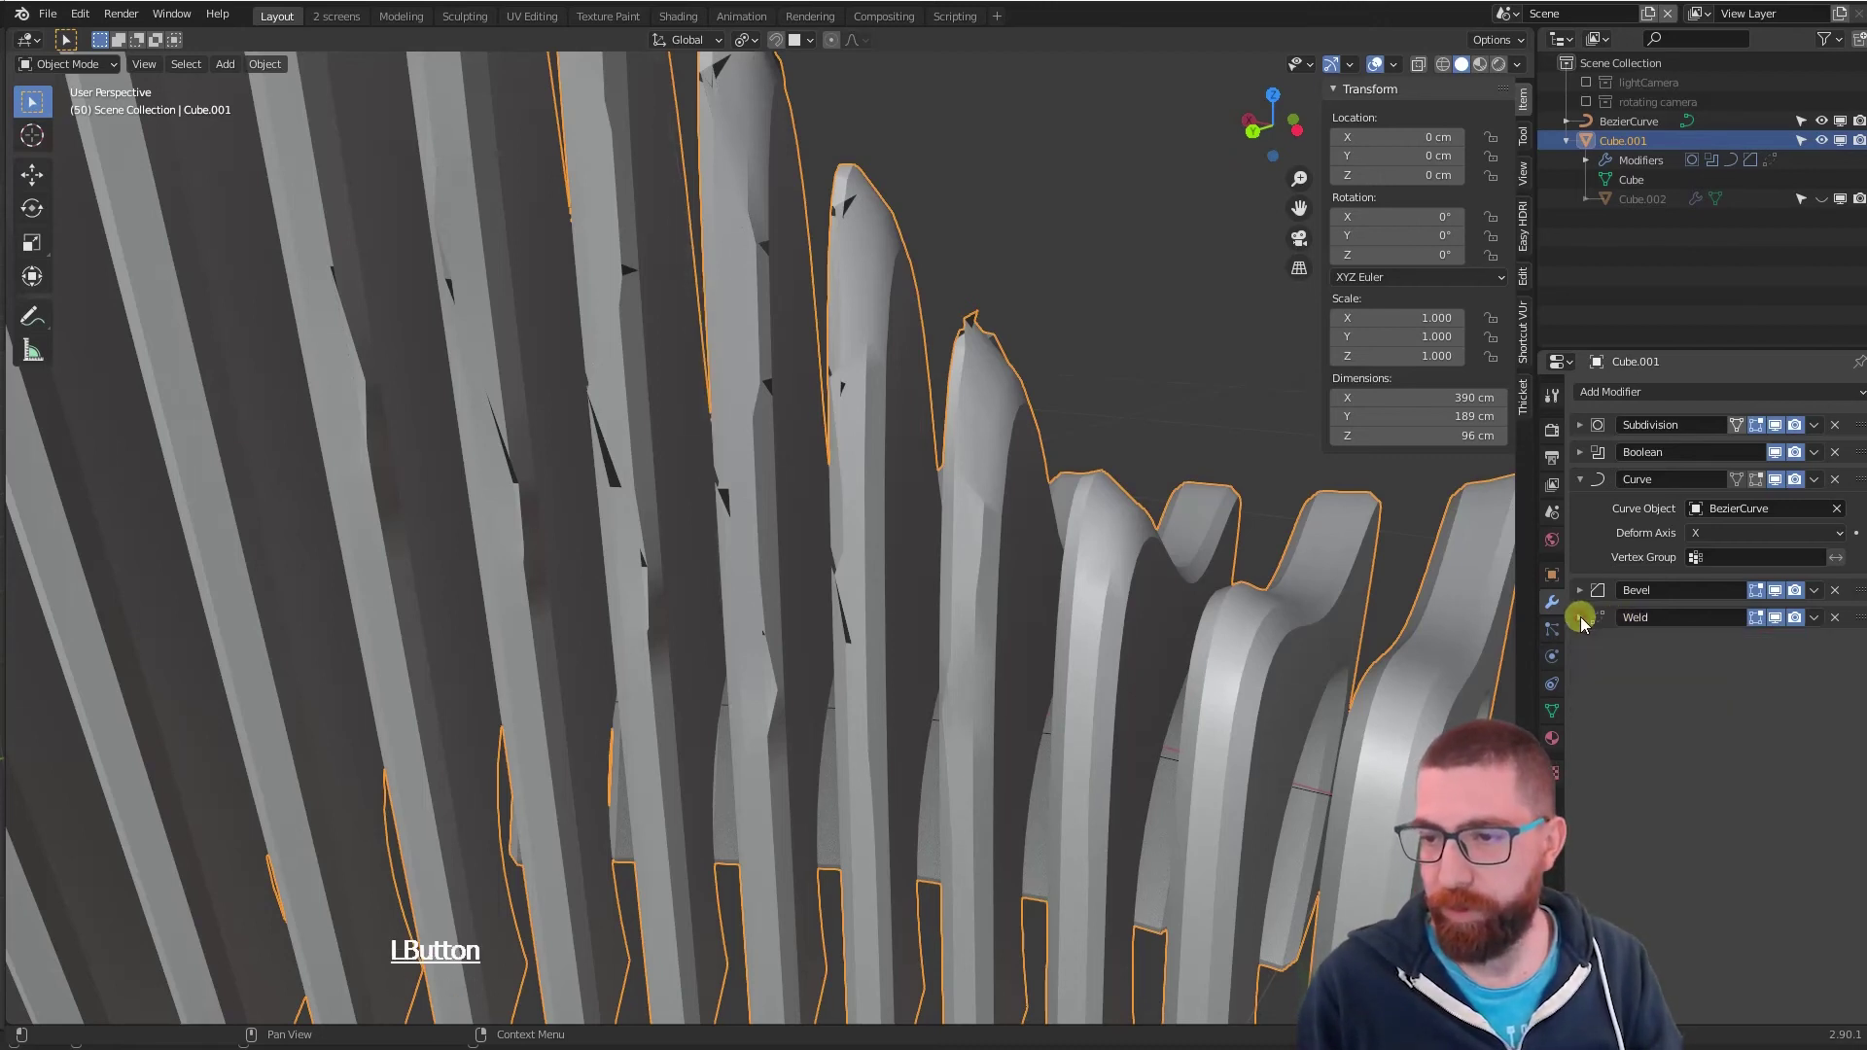
{"action": "left_click_drag", "start_coordinate": [1860, 621], "coordinate": [1859, 588]}
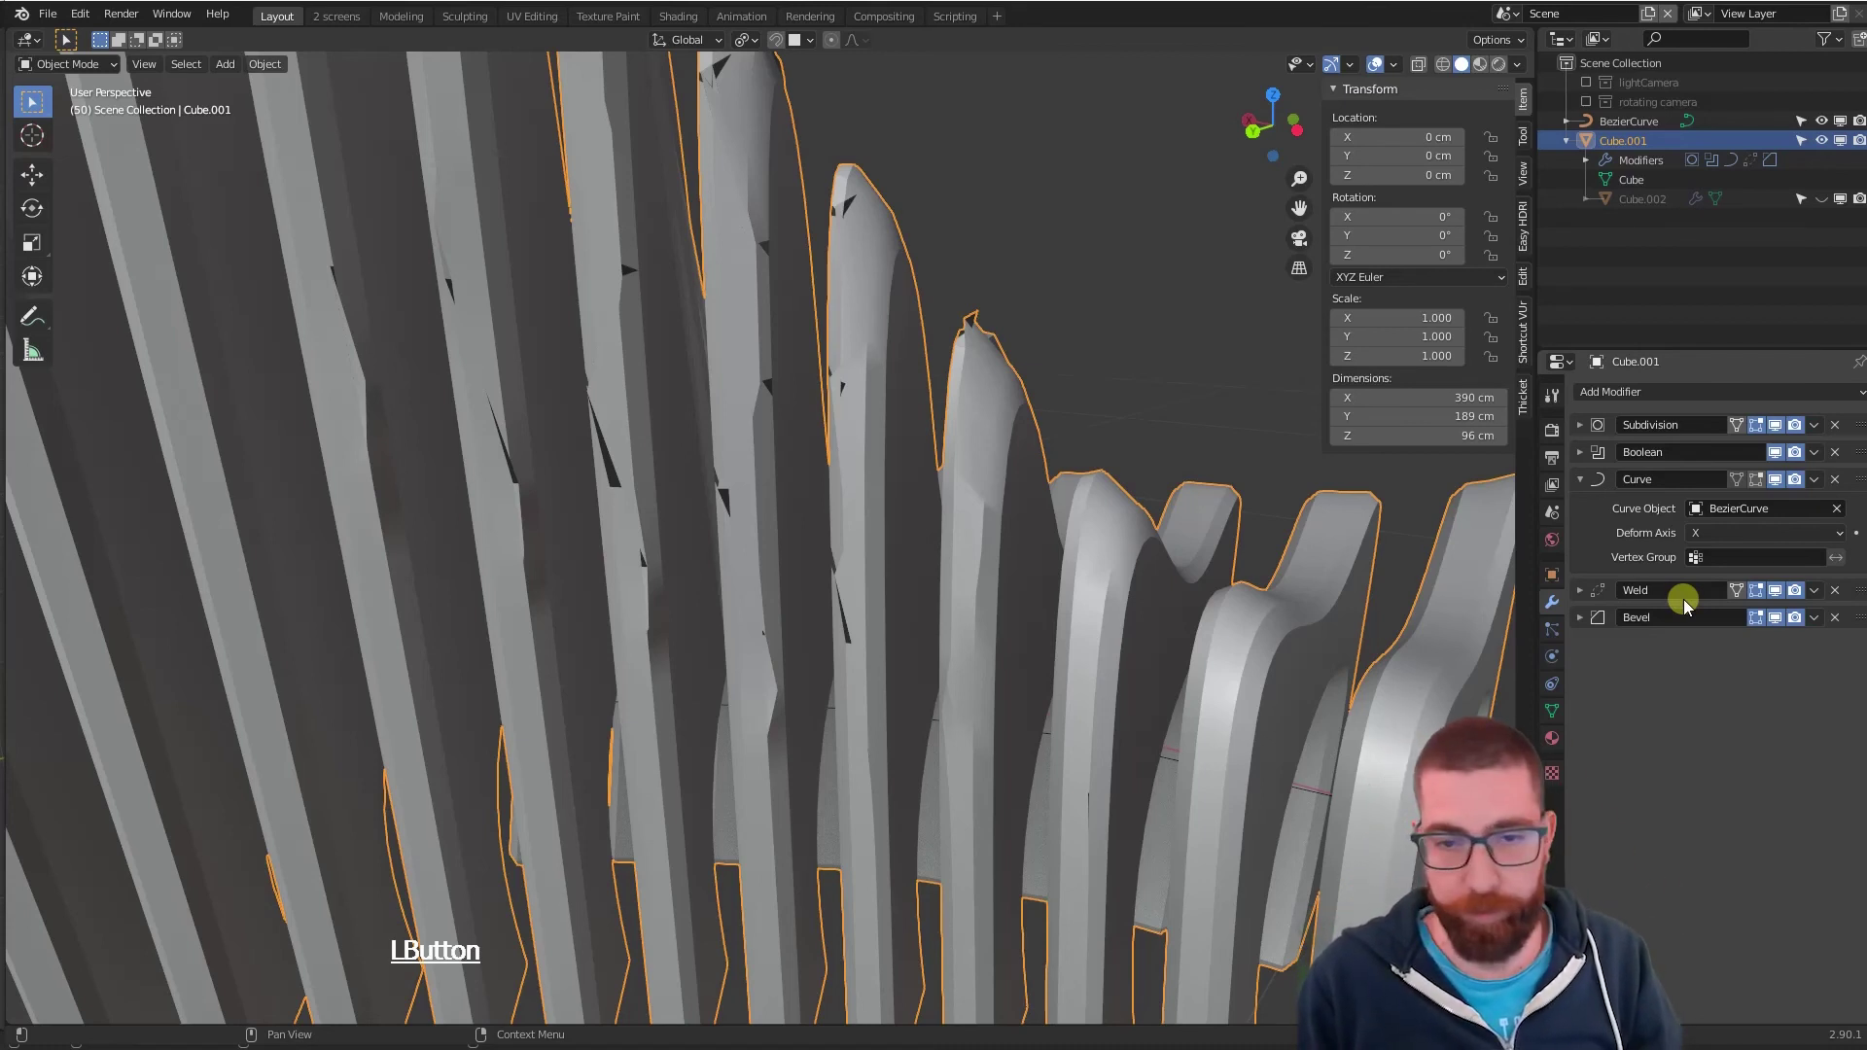
{"action": "left_click", "coordinate": [1581, 619]}
{"action": "left_click", "coordinate": [1580, 590]}
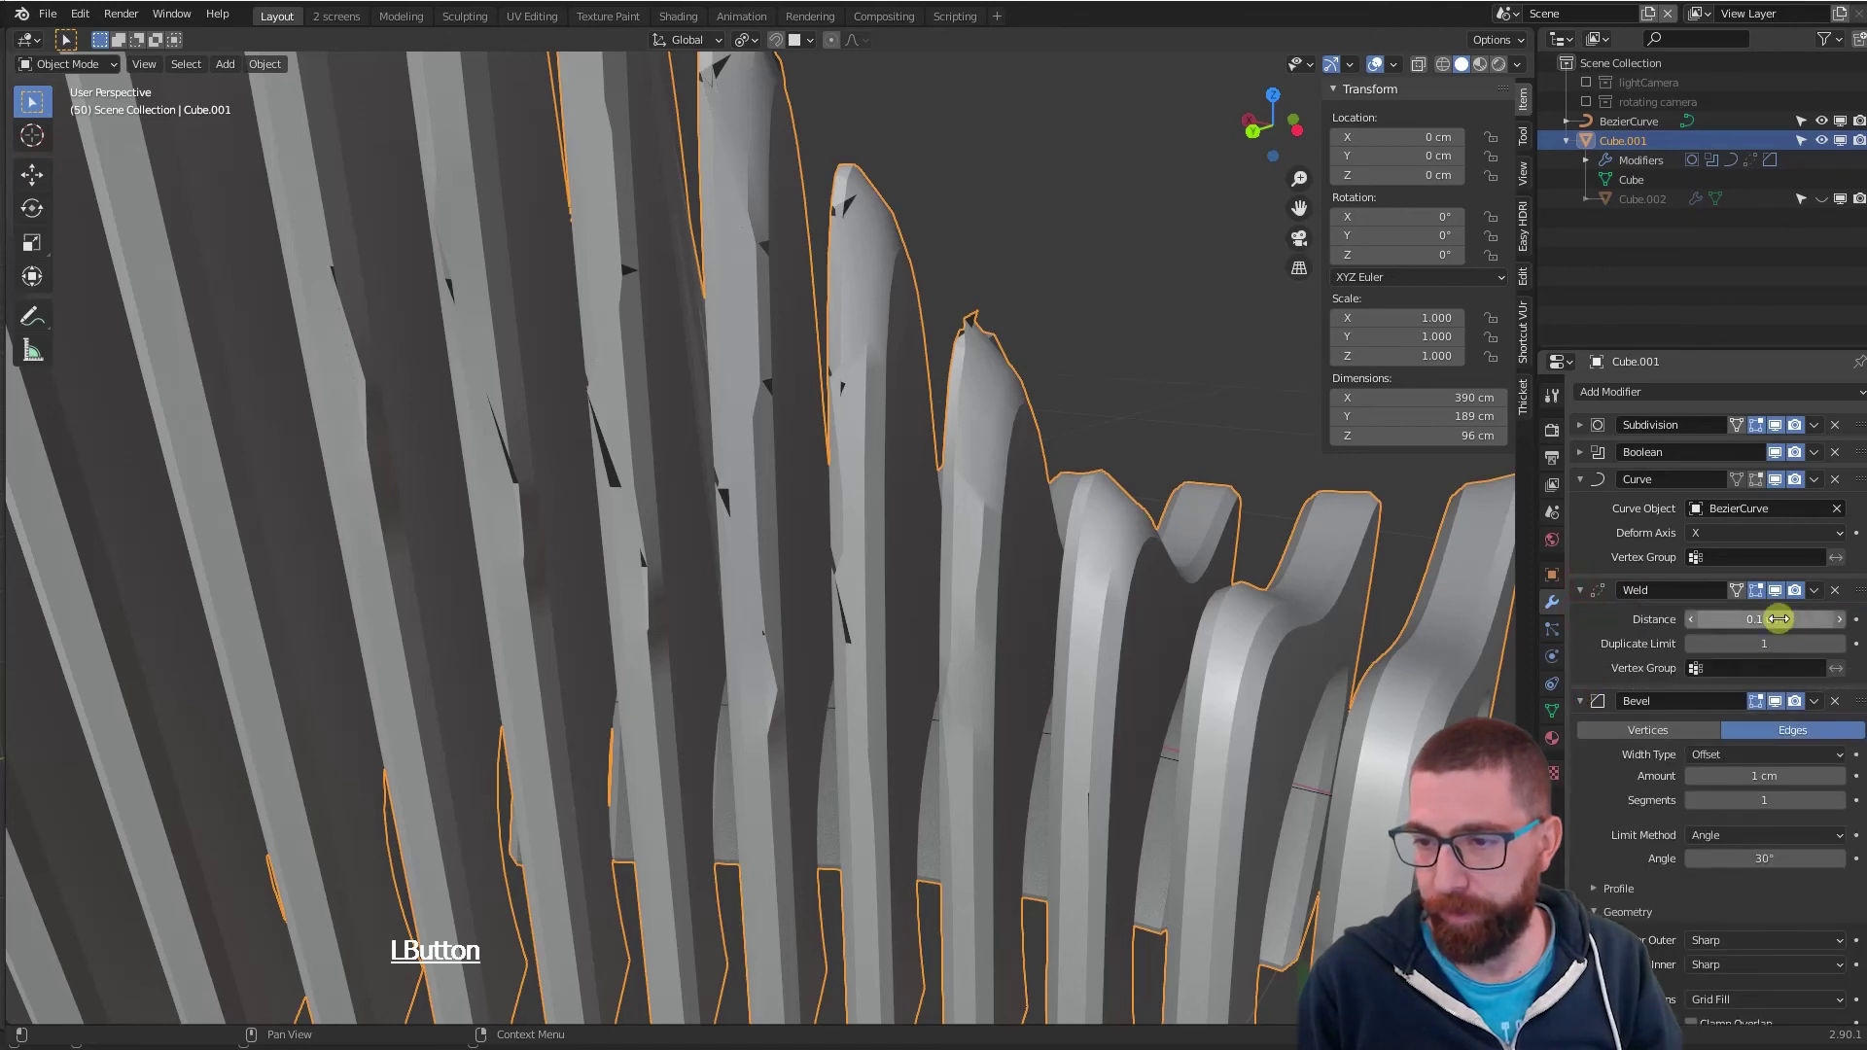
{"action": "left_click", "coordinate": [1580, 701]}
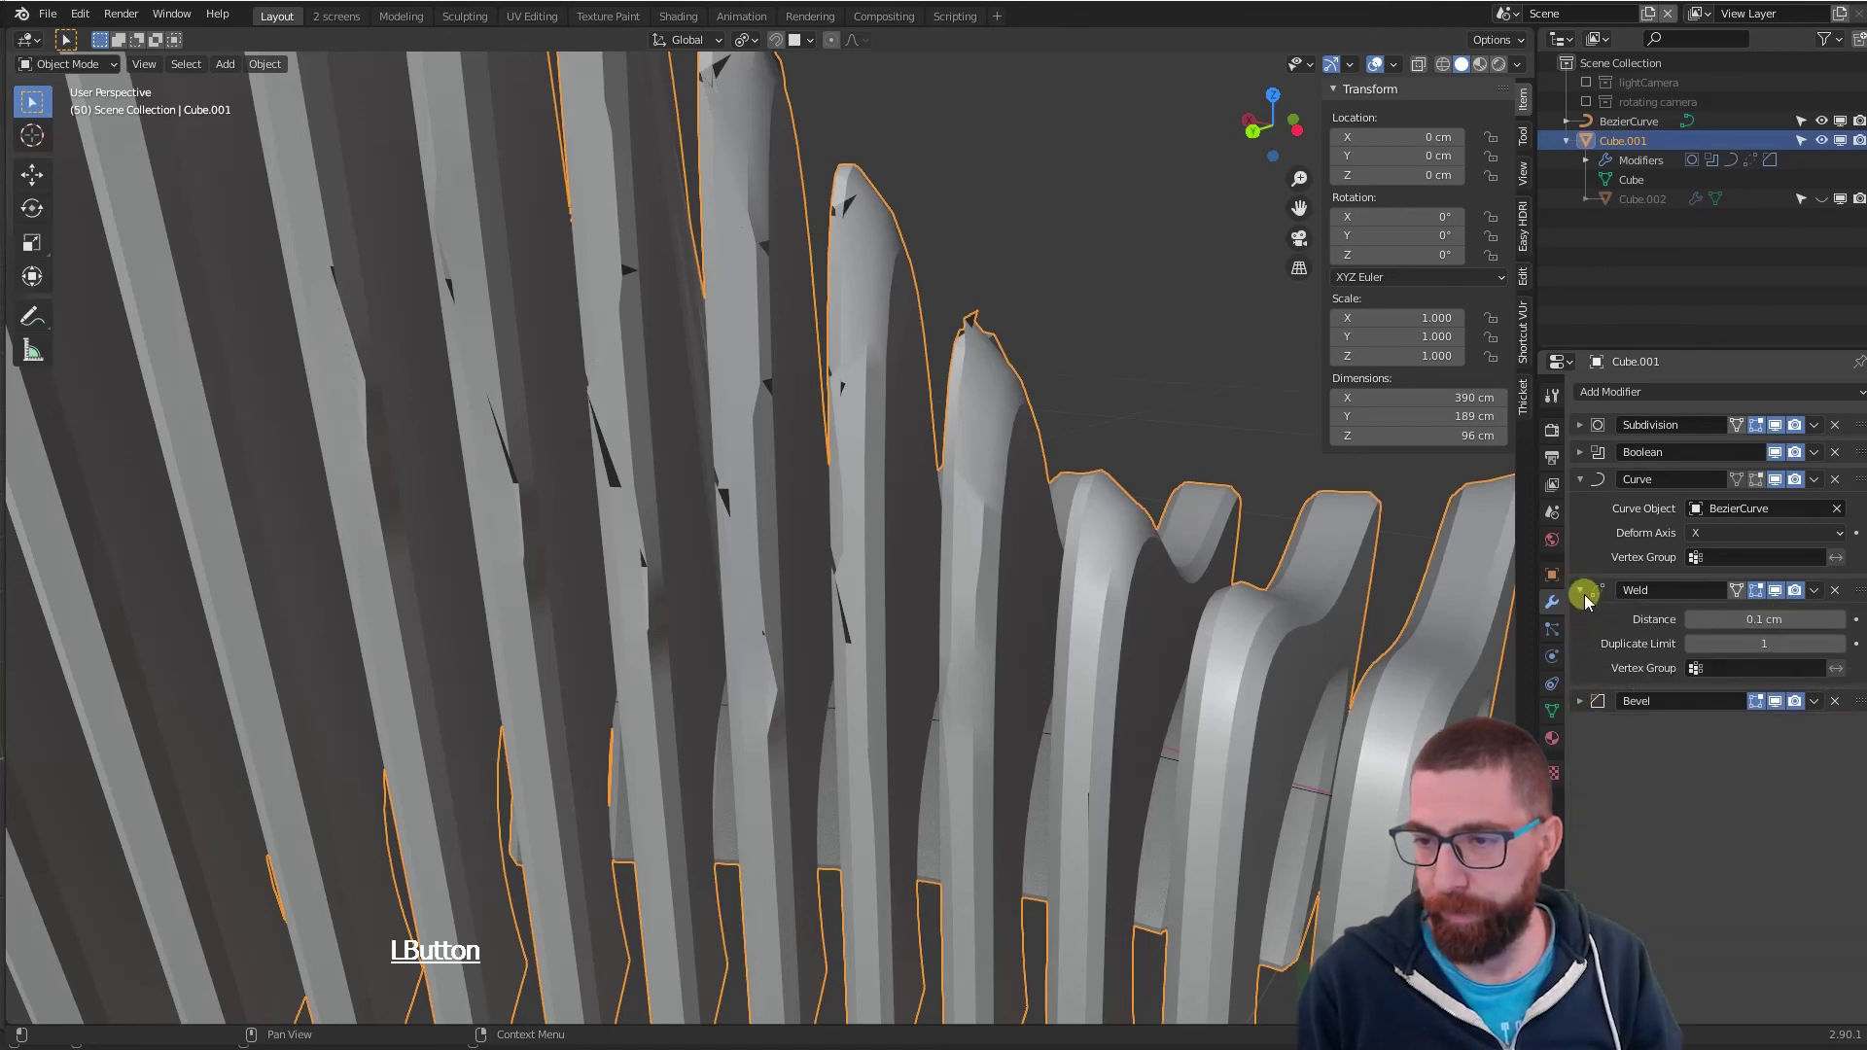
{"action": "left_click", "coordinate": [1581, 481]}
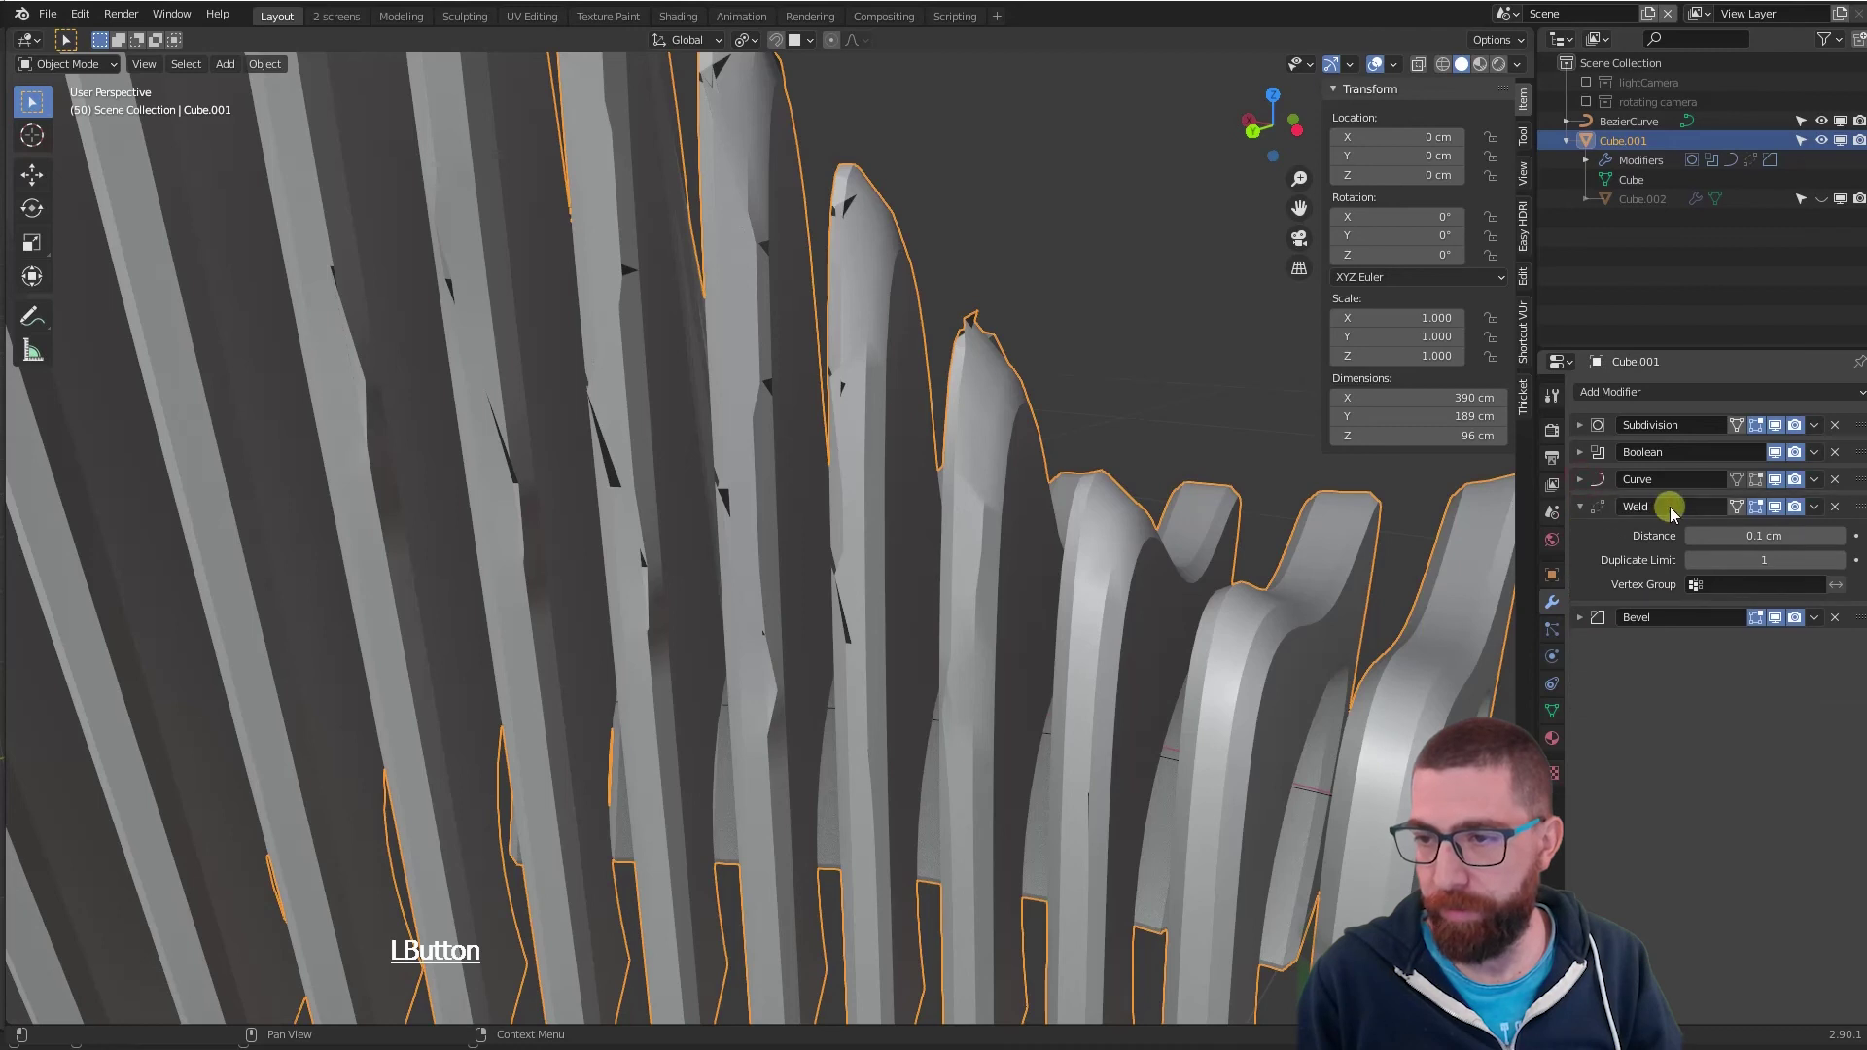
- Expand the Bevel modifier's settings and set its amount to 0.2 cm
{"action": "left_click", "coordinate": [1786, 541]}
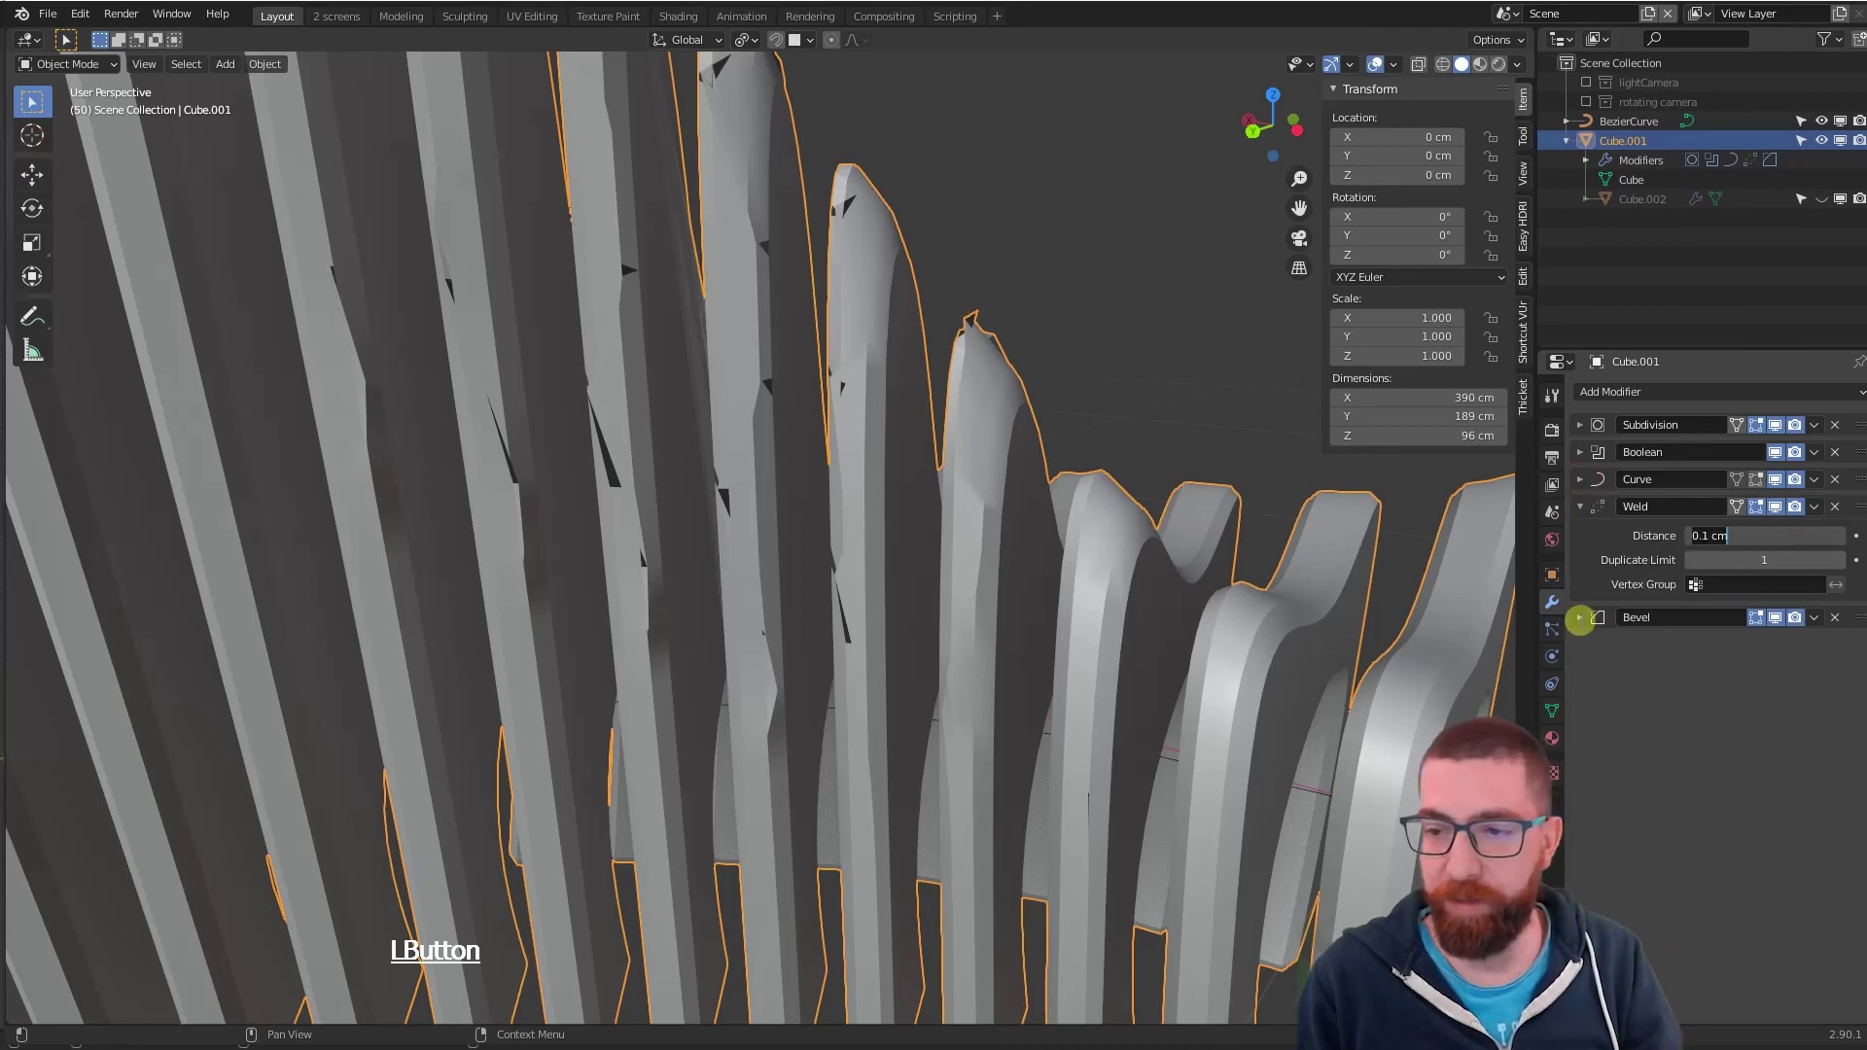
{"action": "left_click", "coordinate": [1580, 619]}
{"action": "left_click", "coordinate": [1750, 693]}
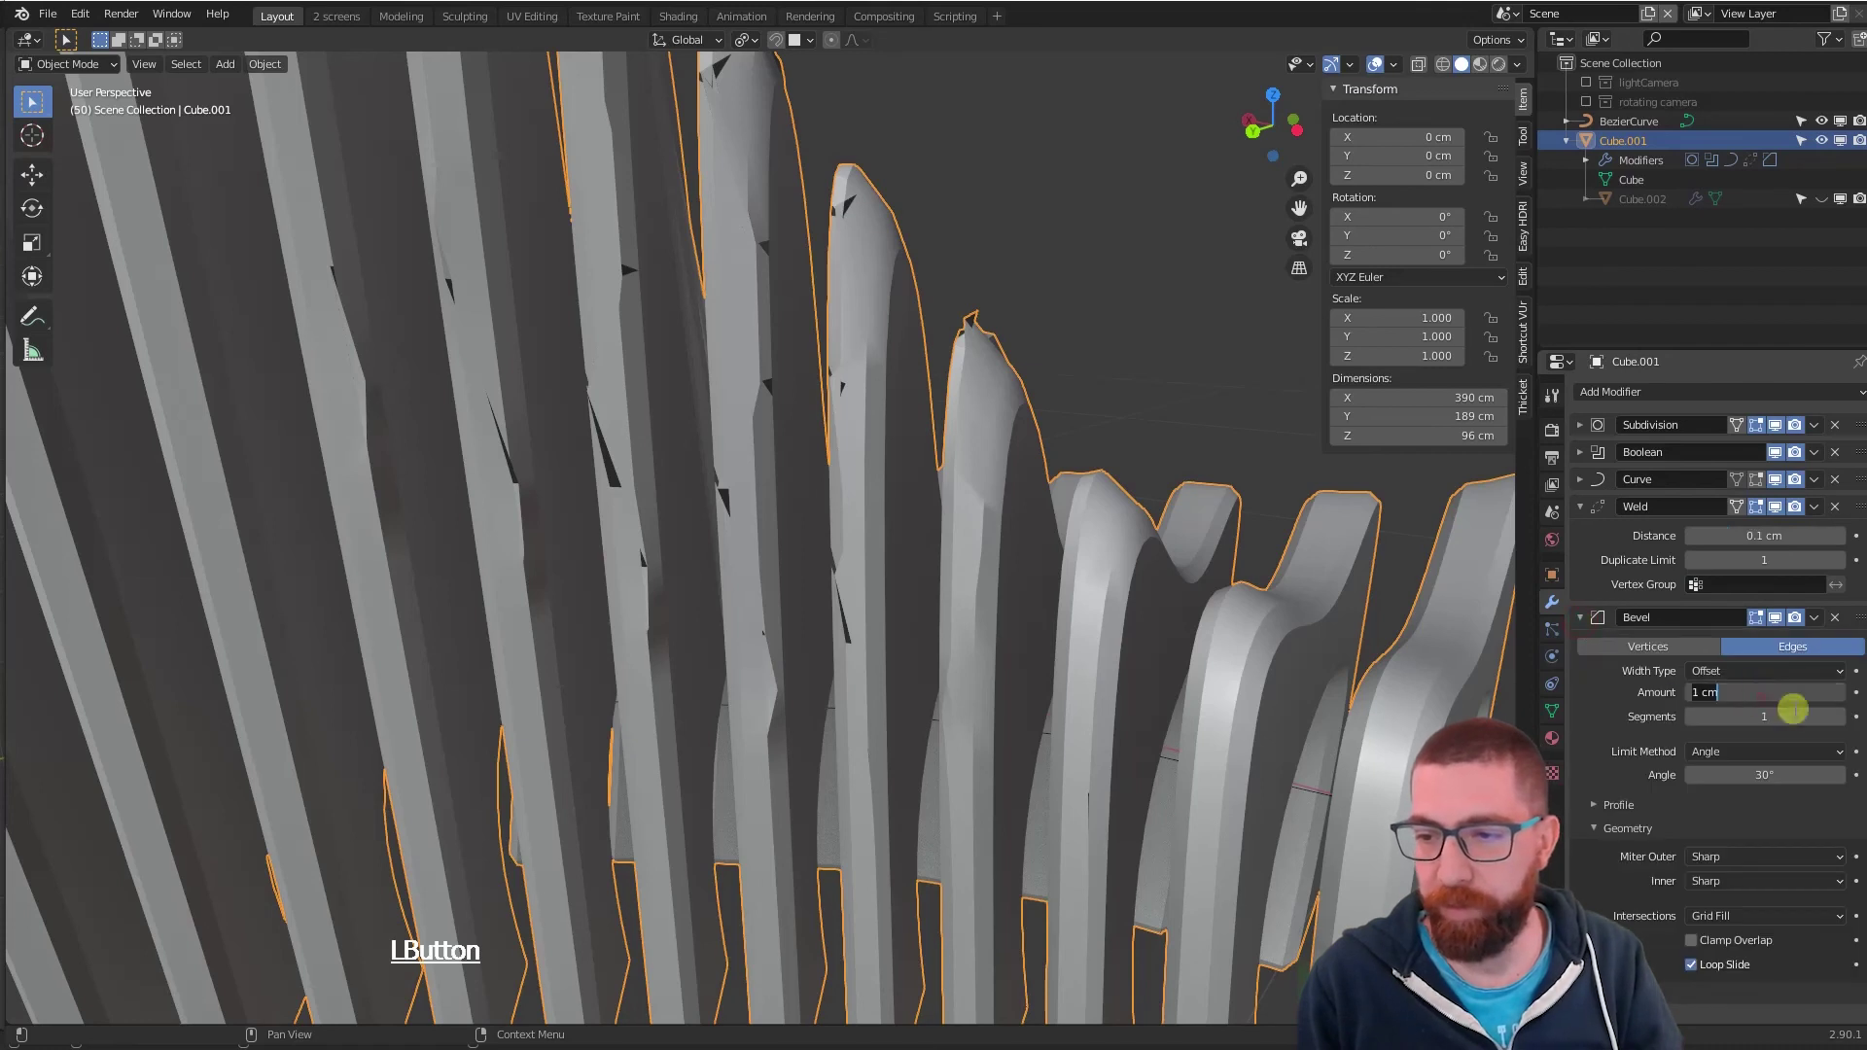
{"action": "type", "text": "0."}
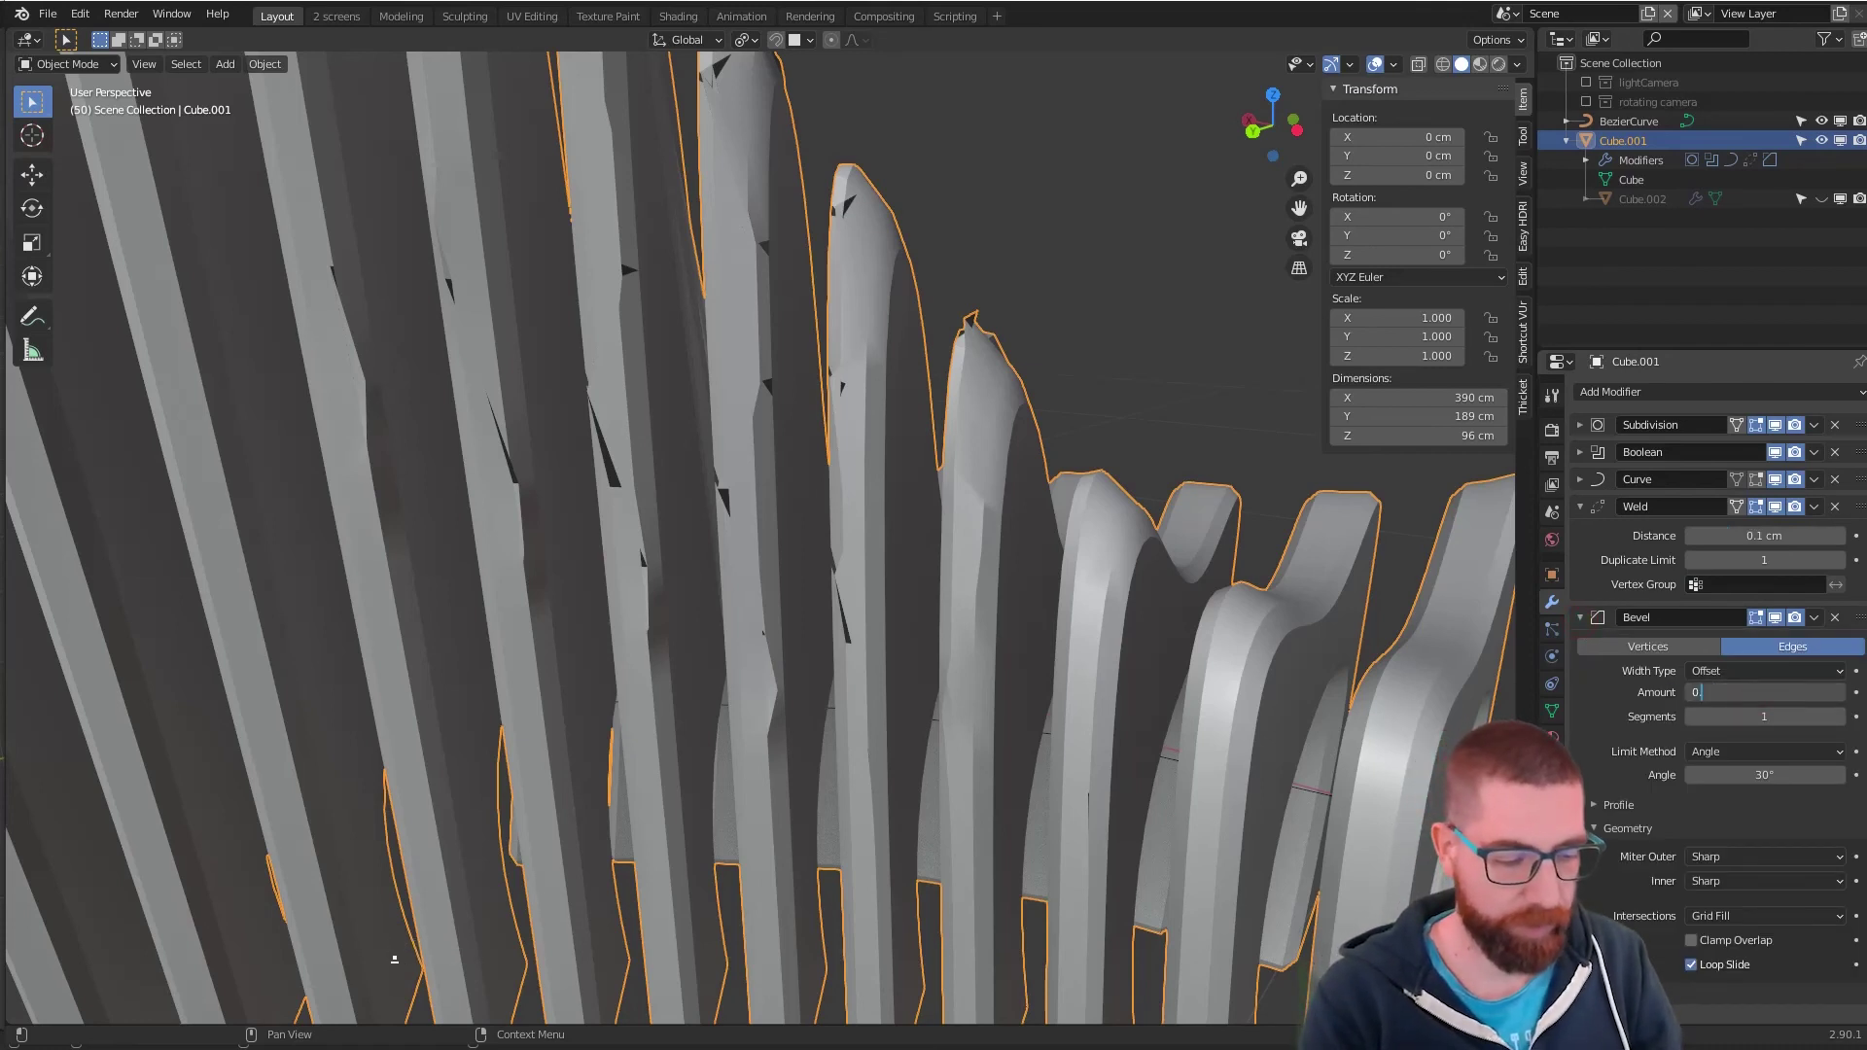
{"action": "type", "text": "2"}
{"action": "key", "text": "Return"}
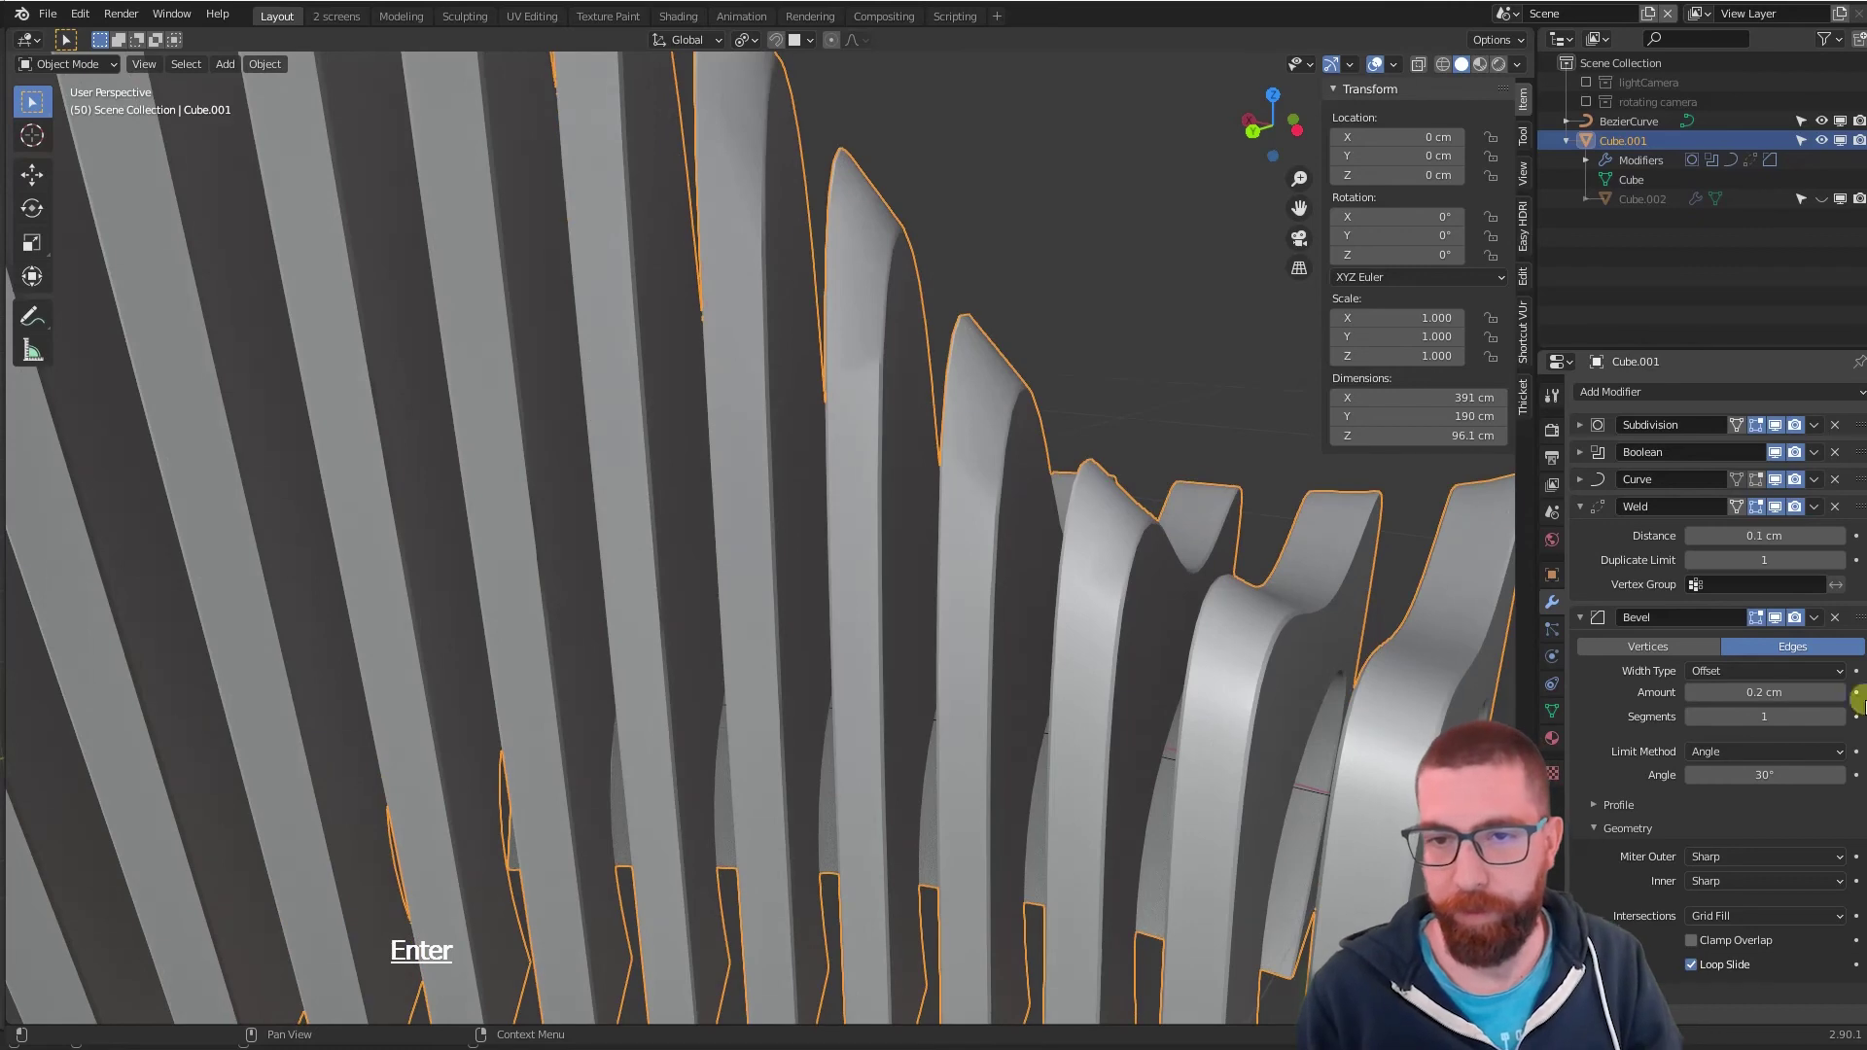
- Set the Bevel modifier's amount to 0.4 cm
{"action": "middle_click_drag", "start_coordinate": [1105, 441], "coordinate": [1178, 742]}
{"action": "scroll", "coordinate": [1157, 527], "scroll_direction": "down", "scroll_amount": 7}
{"action": "scroll", "coordinate": [1173, 661], "scroll_direction": "up", "scroll_amount": 4}
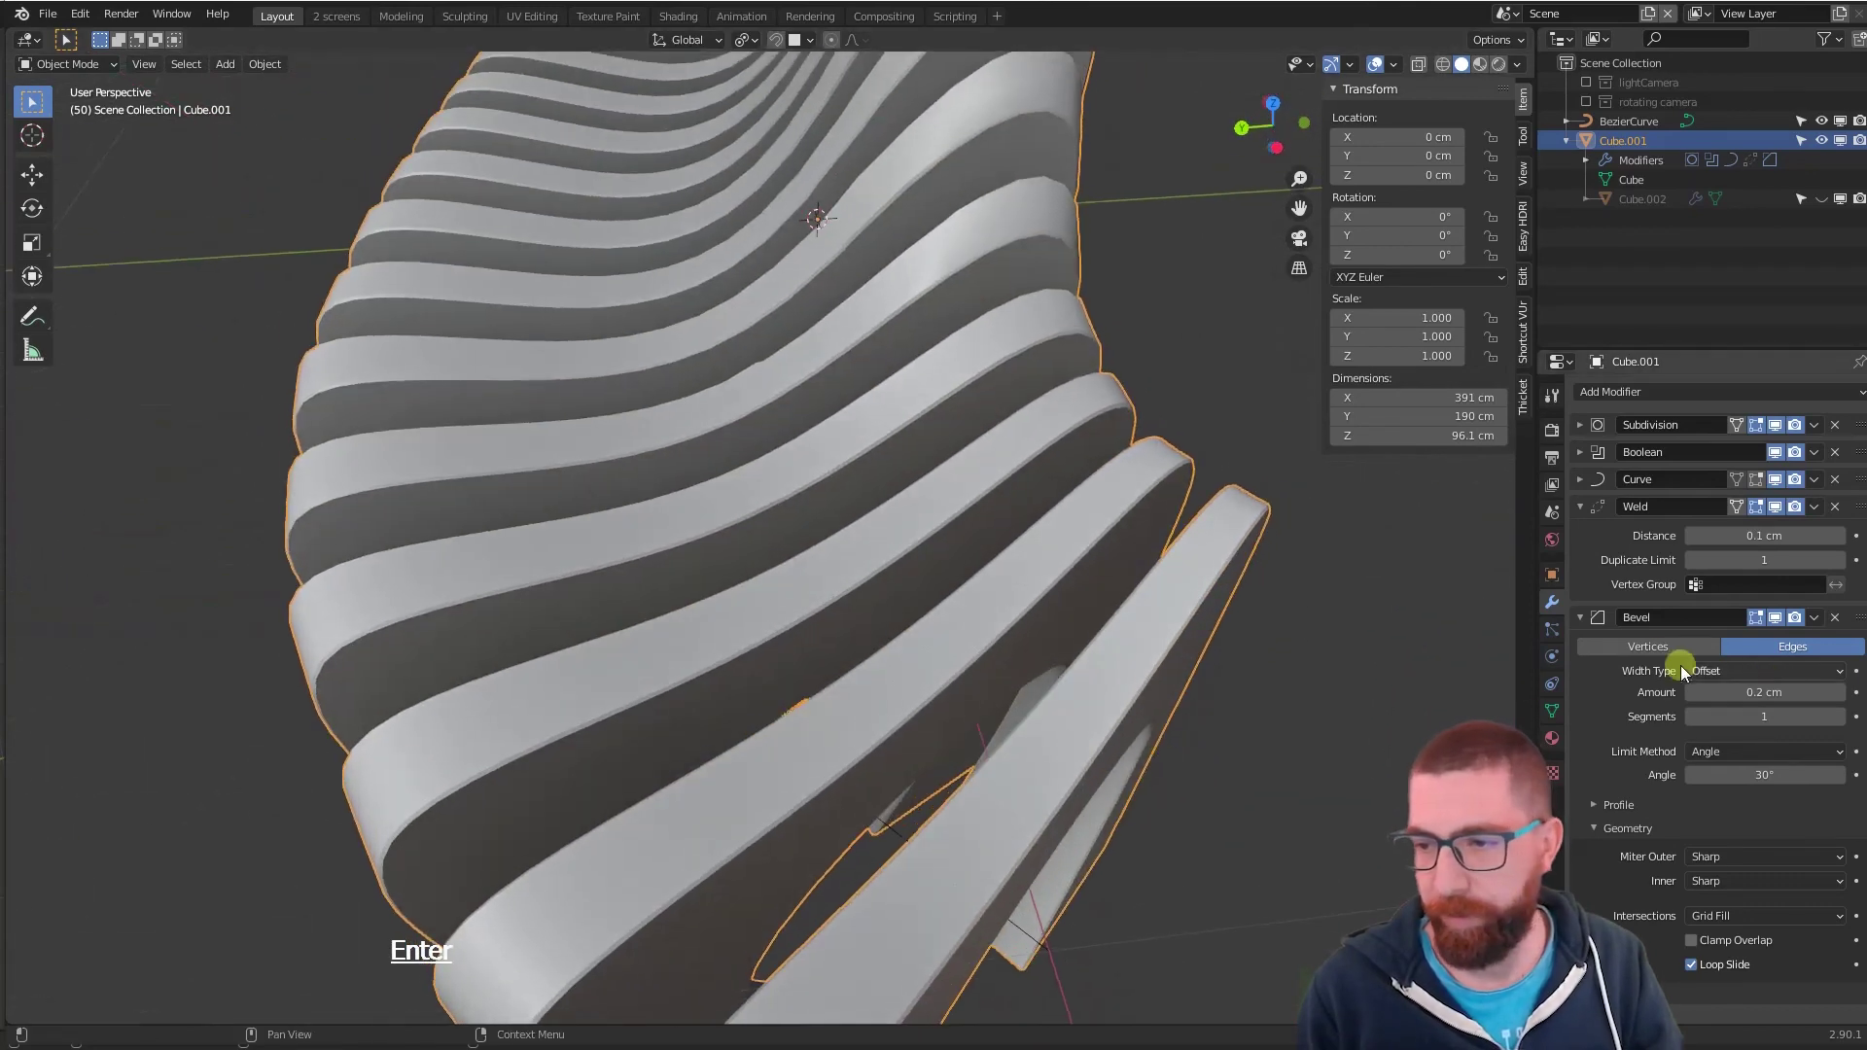
{"action": "left_click", "coordinate": [1770, 691]}
{"action": "type", "text": "0."}
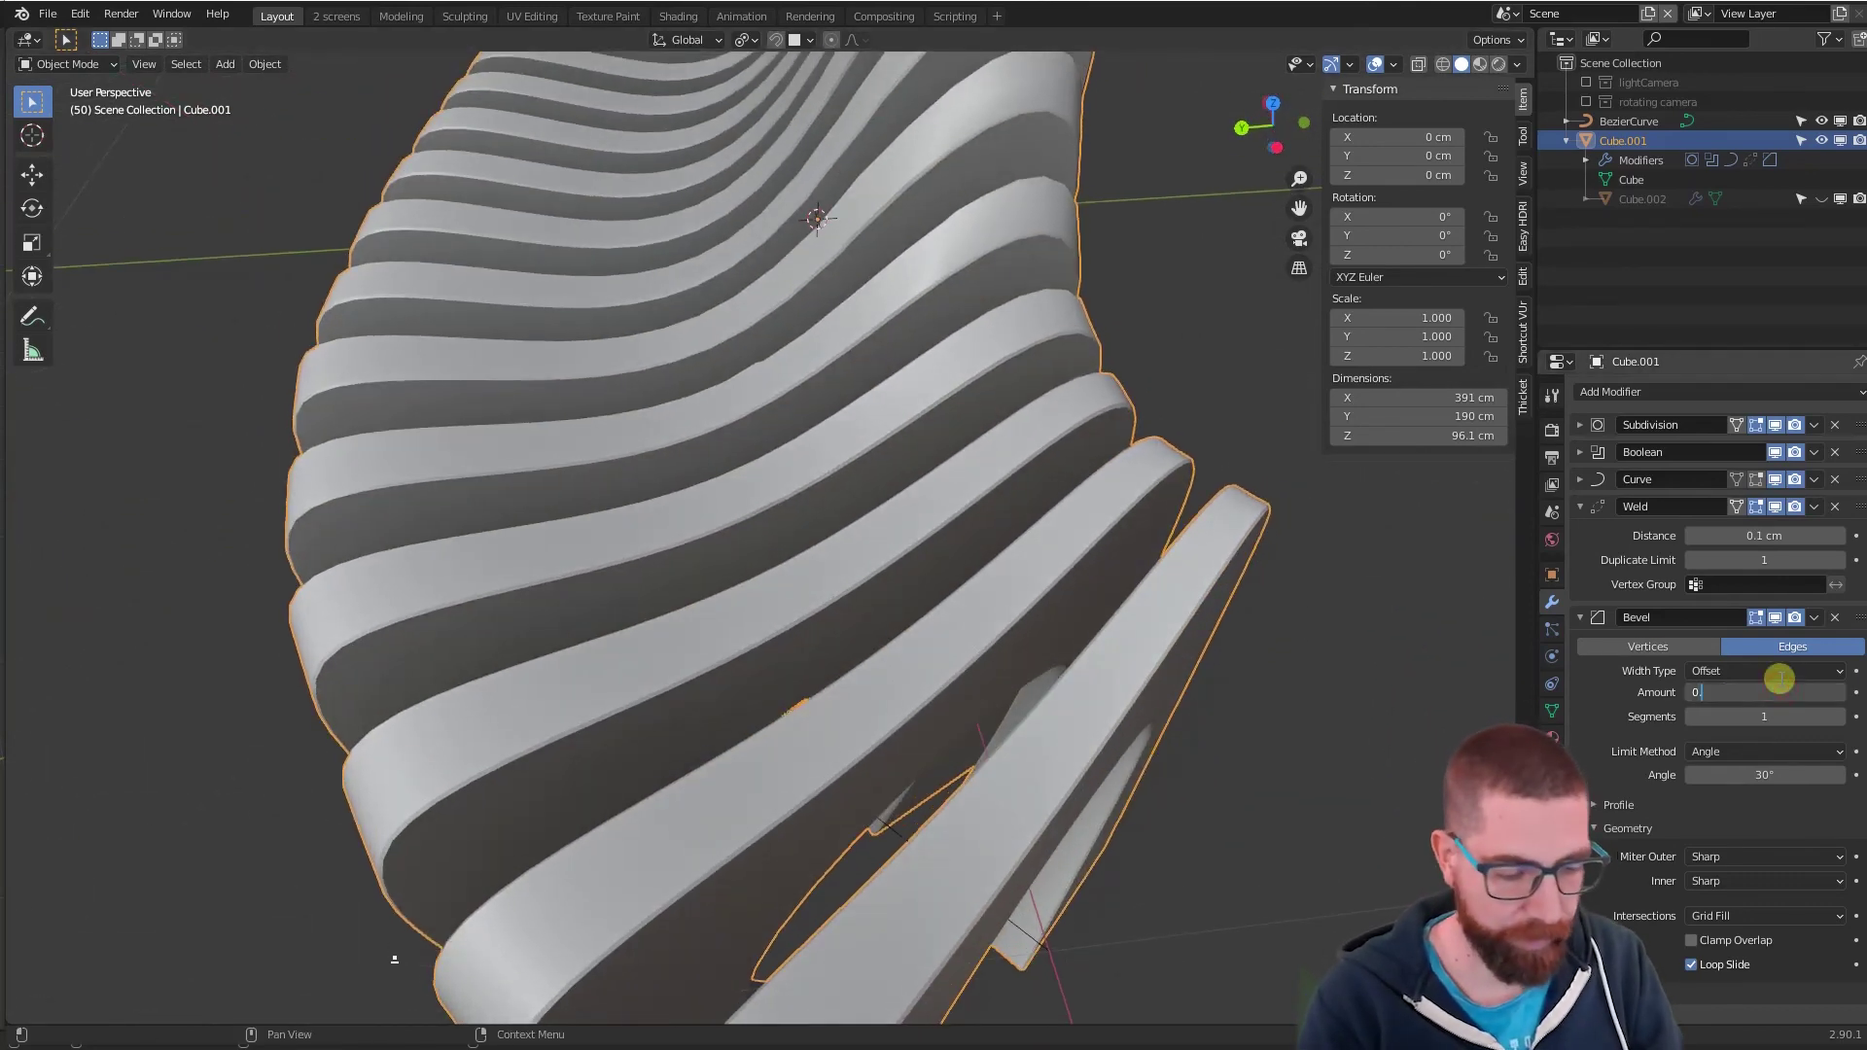
{"action": "type", "text": "4"}
{"action": "key", "text": "Return"}
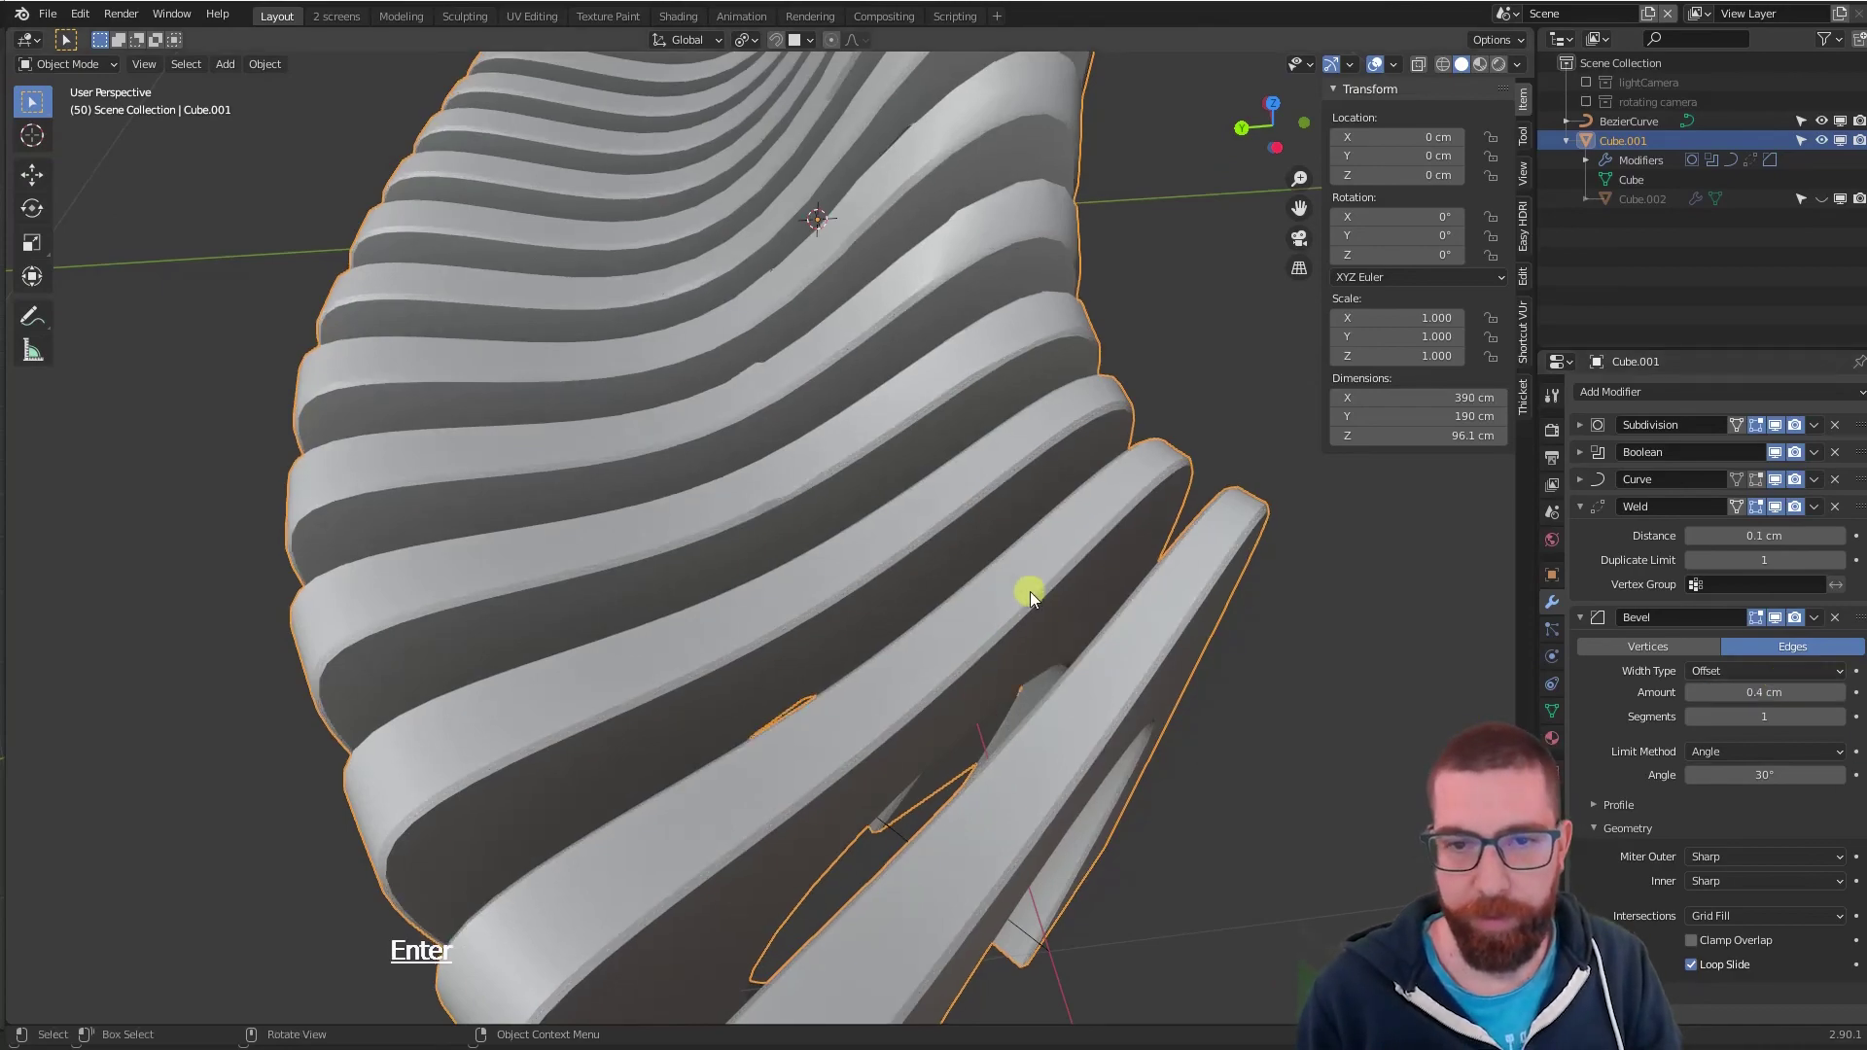
- Raise the Weld modifier's merge distance to 0.4 cm
{"action": "mouse_move", "coordinate": [1030, 591]}
{"action": "middle_mouse_down"}
{"action": "mouse_move", "coordinate": [1145, 587]}
{"action": "mouse_move", "coordinate": [870, 476]}
{"action": "mouse_move", "coordinate": [1058, 500]}
{"action": "middle_mouse_up"}
{"action": "scroll", "coordinate": [1146, 574], "scroll_direction": "down", "scroll_amount": 4}
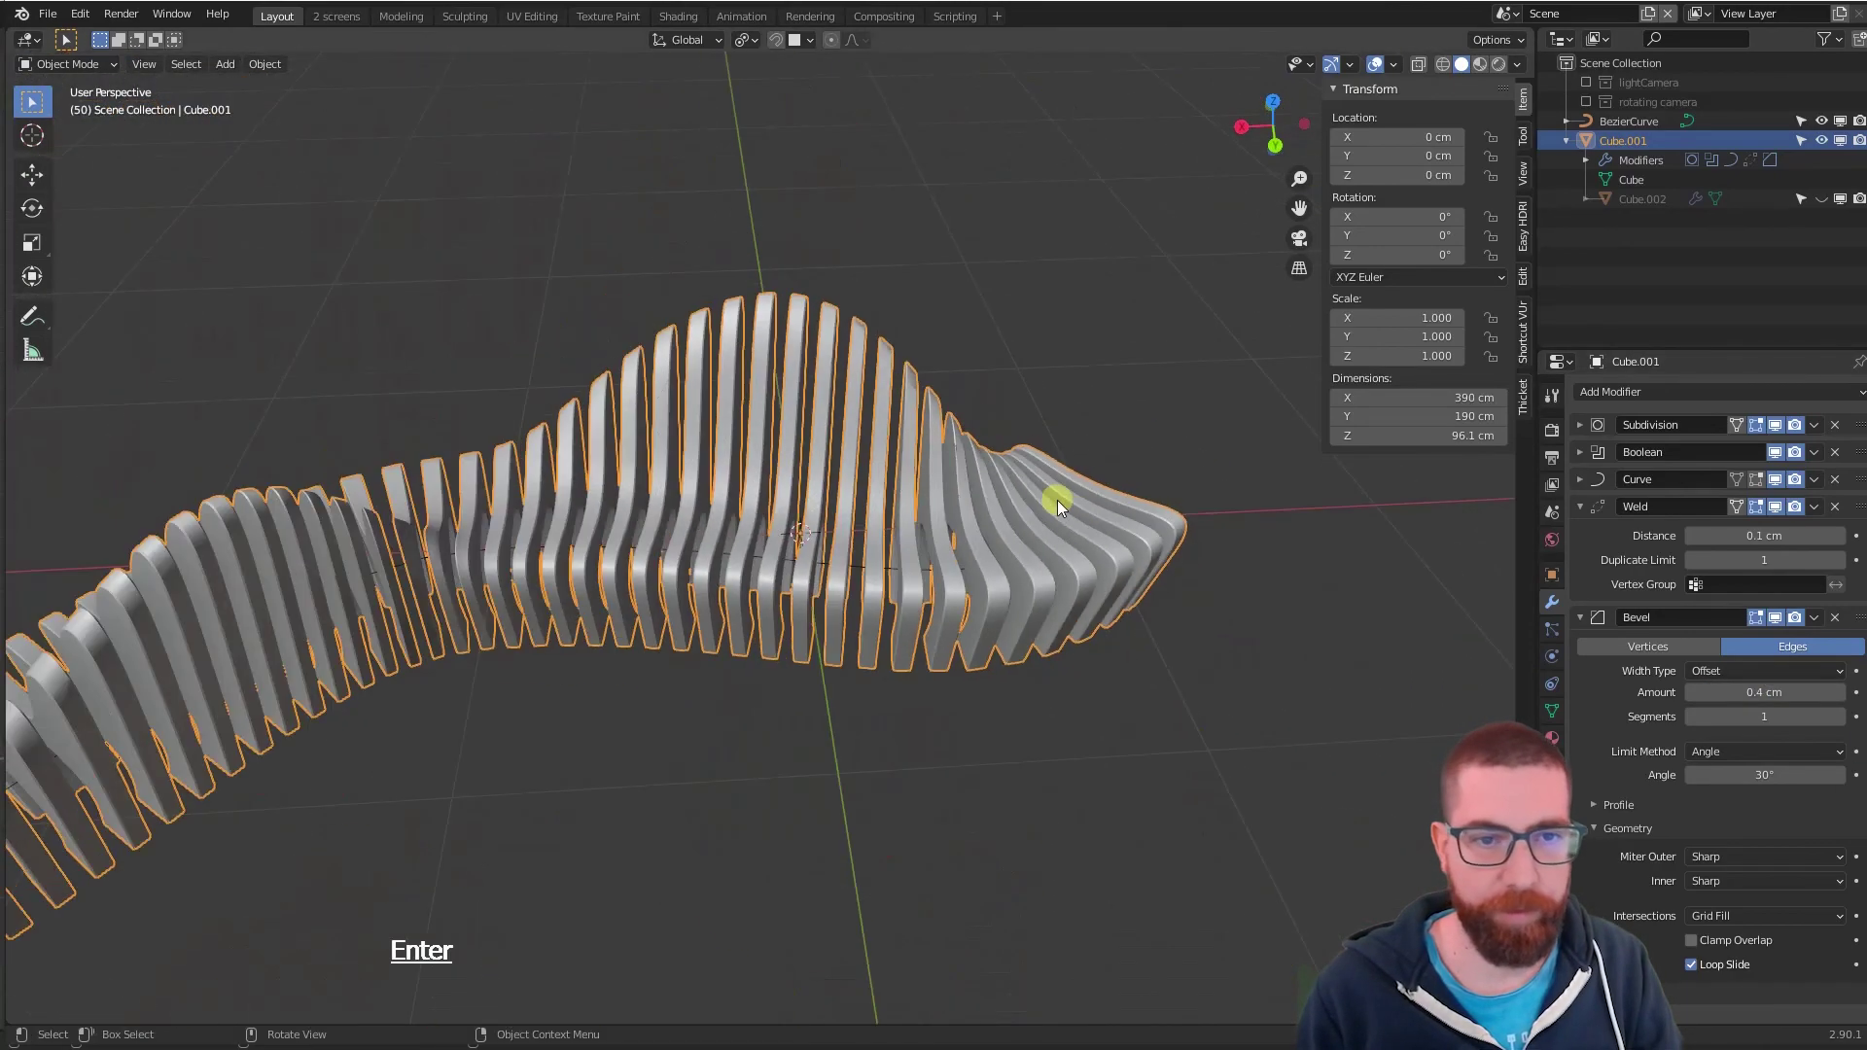
{"action": "scroll", "coordinate": [411, 527], "scroll_direction": "up", "scroll_amount": 6}
{"action": "middle_click_drag", "start_coordinate": [411, 533], "coordinate": [622, 359]}
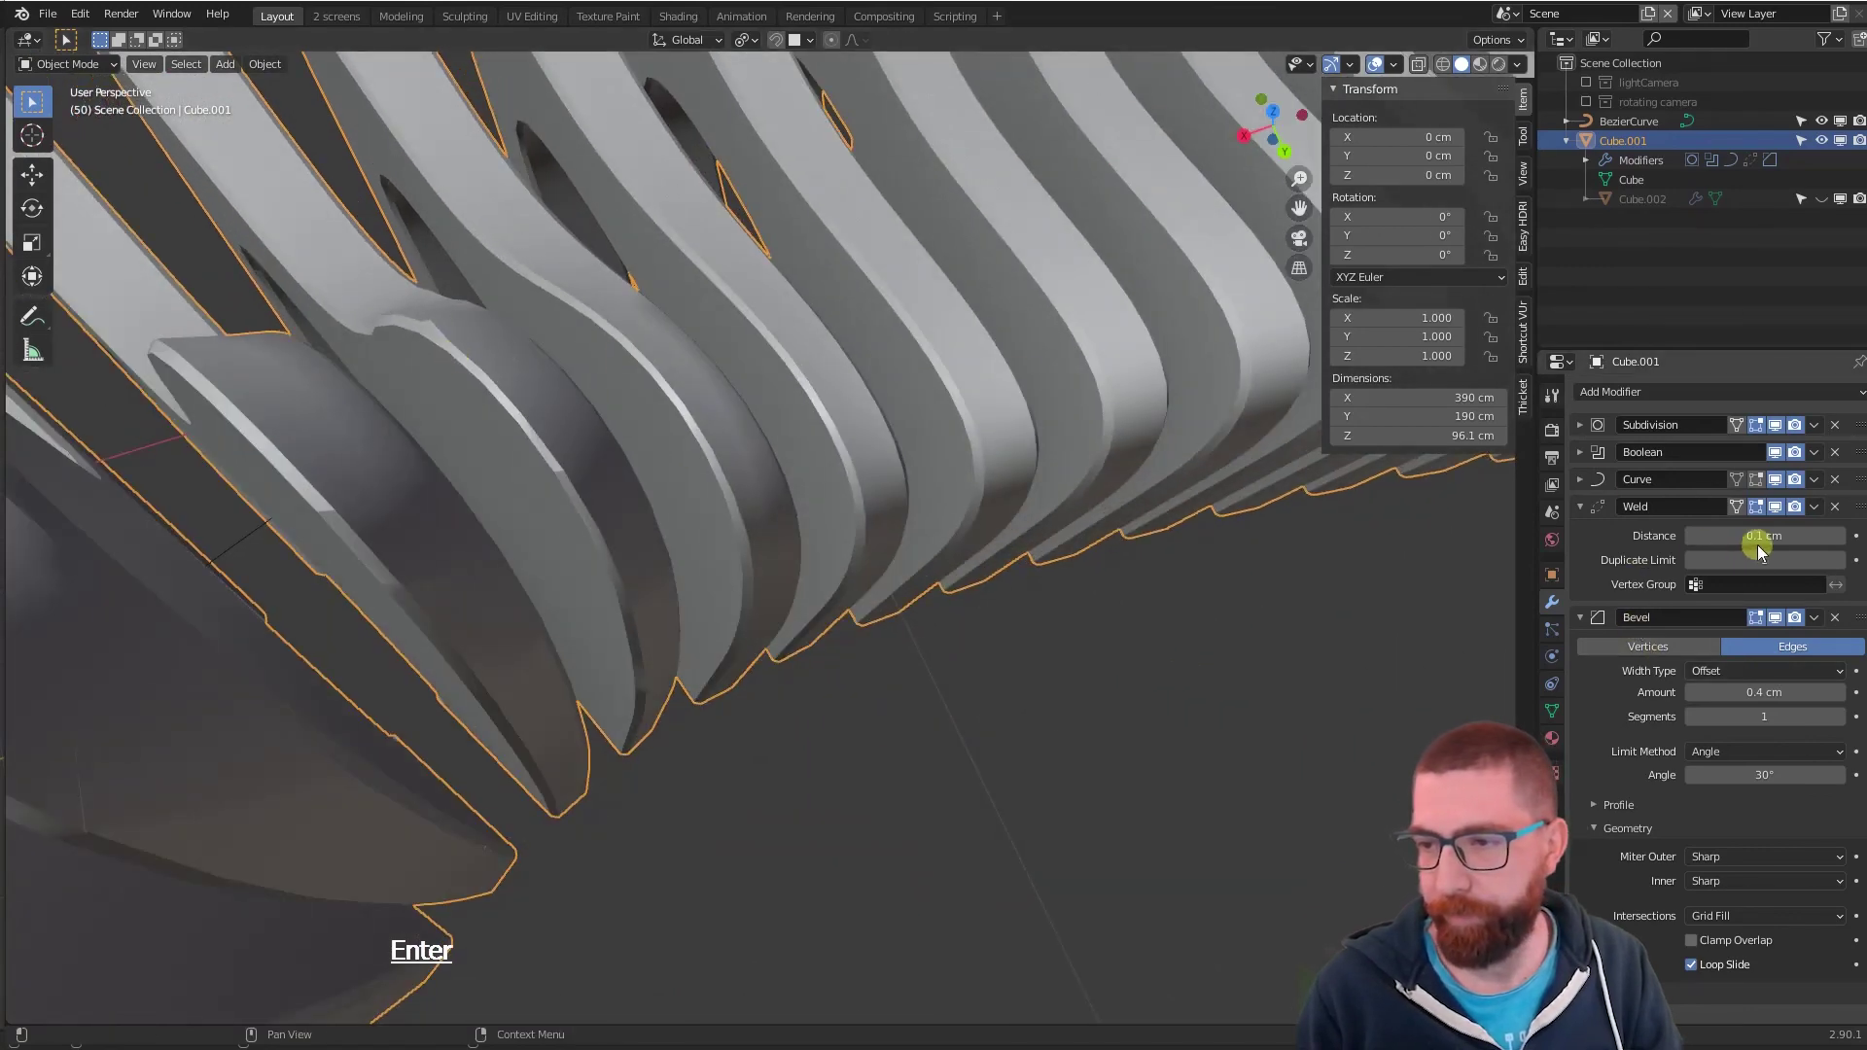
{"action": "left_click", "coordinate": [1839, 538]}
{"action": "left_click", "coordinate": [1839, 538]}
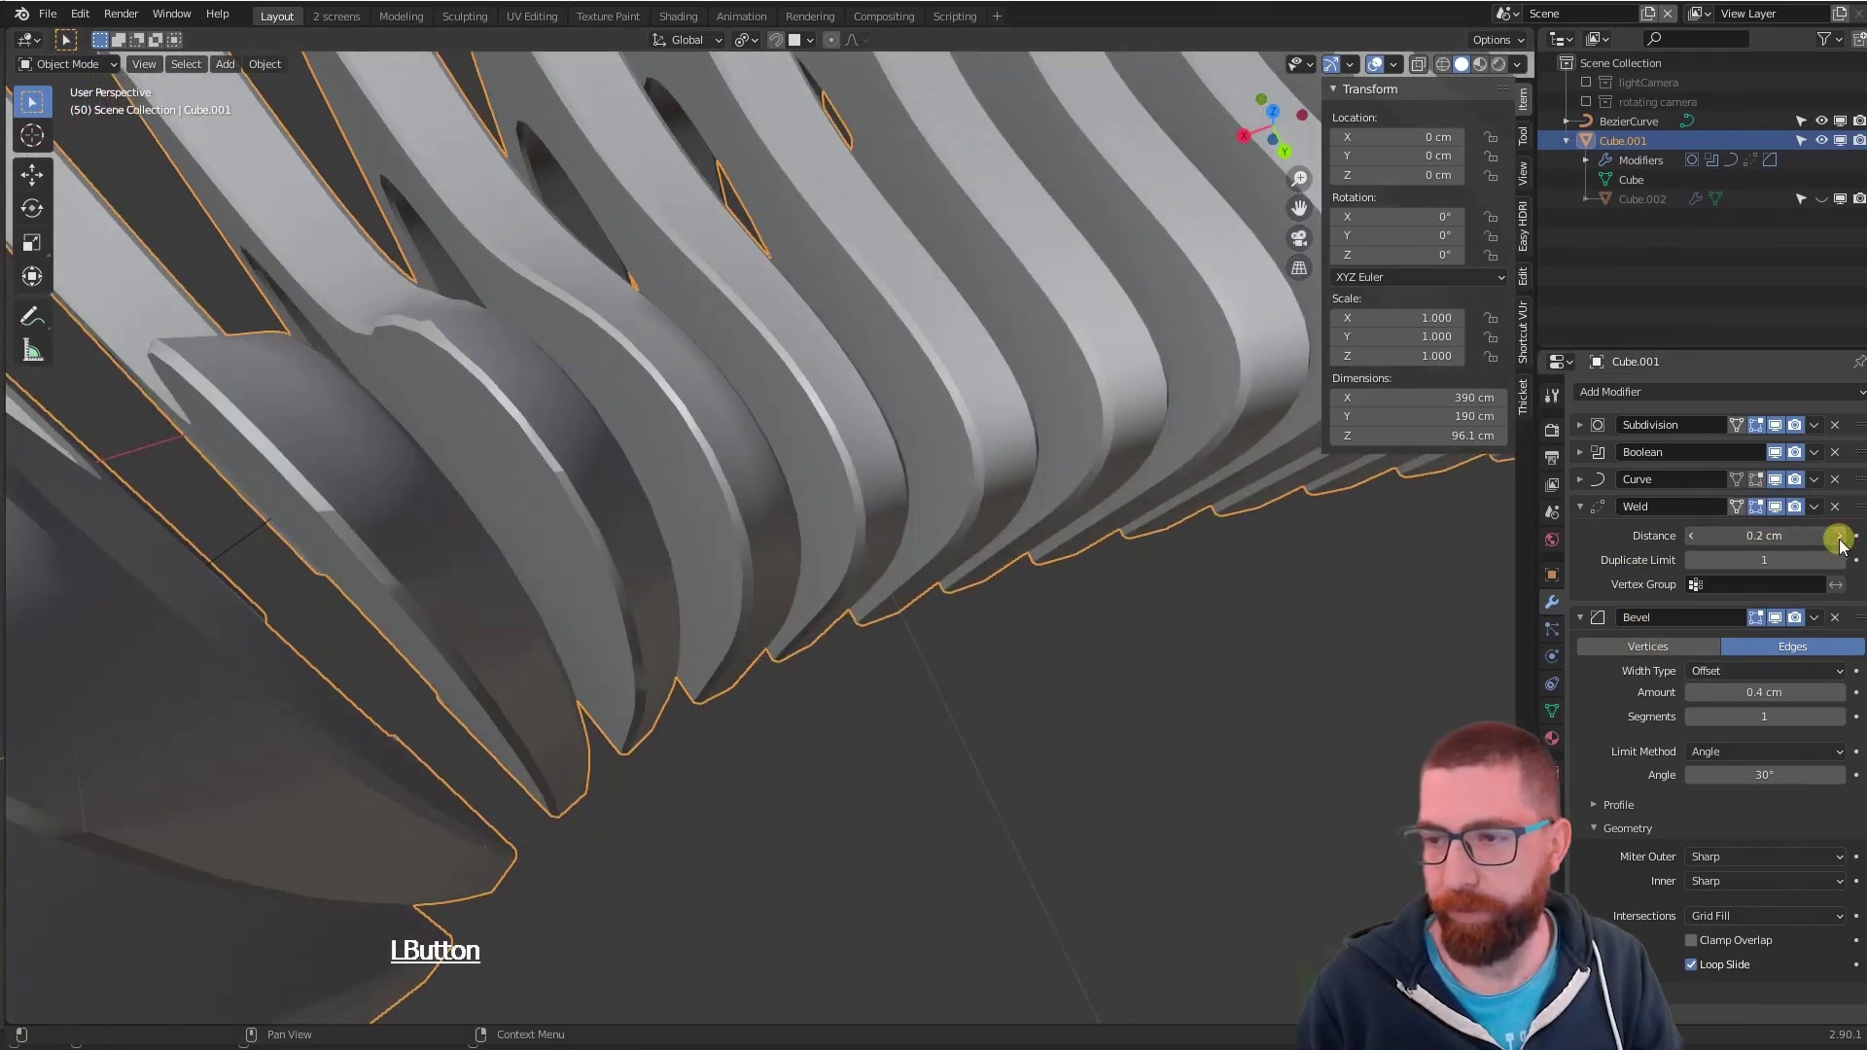
{"action": "left_click", "coordinate": [1839, 538]}
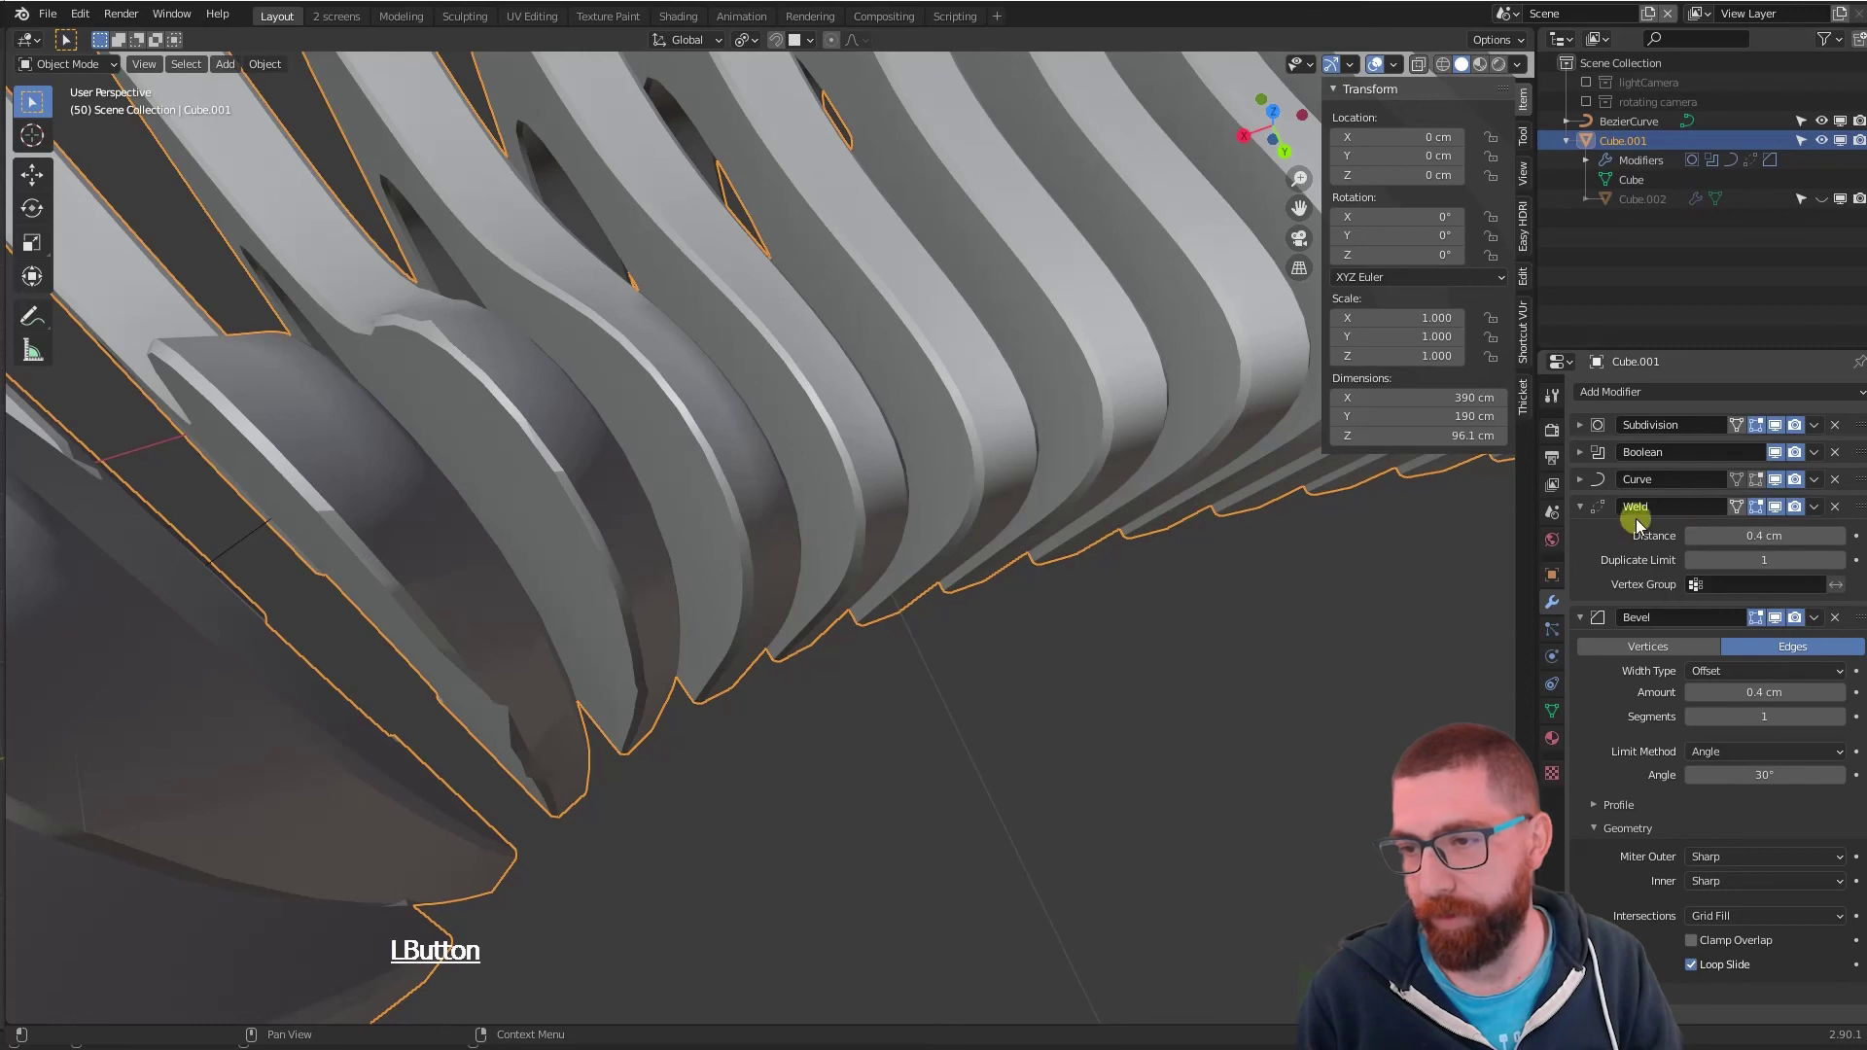
- Compare the slat edges up close with the Weld modifier's viewport display turned off and back on
{"action": "left_click", "coordinate": [1778, 510]}
{"action": "middle_click_drag", "start_coordinate": [666, 593], "coordinate": [389, 595]}
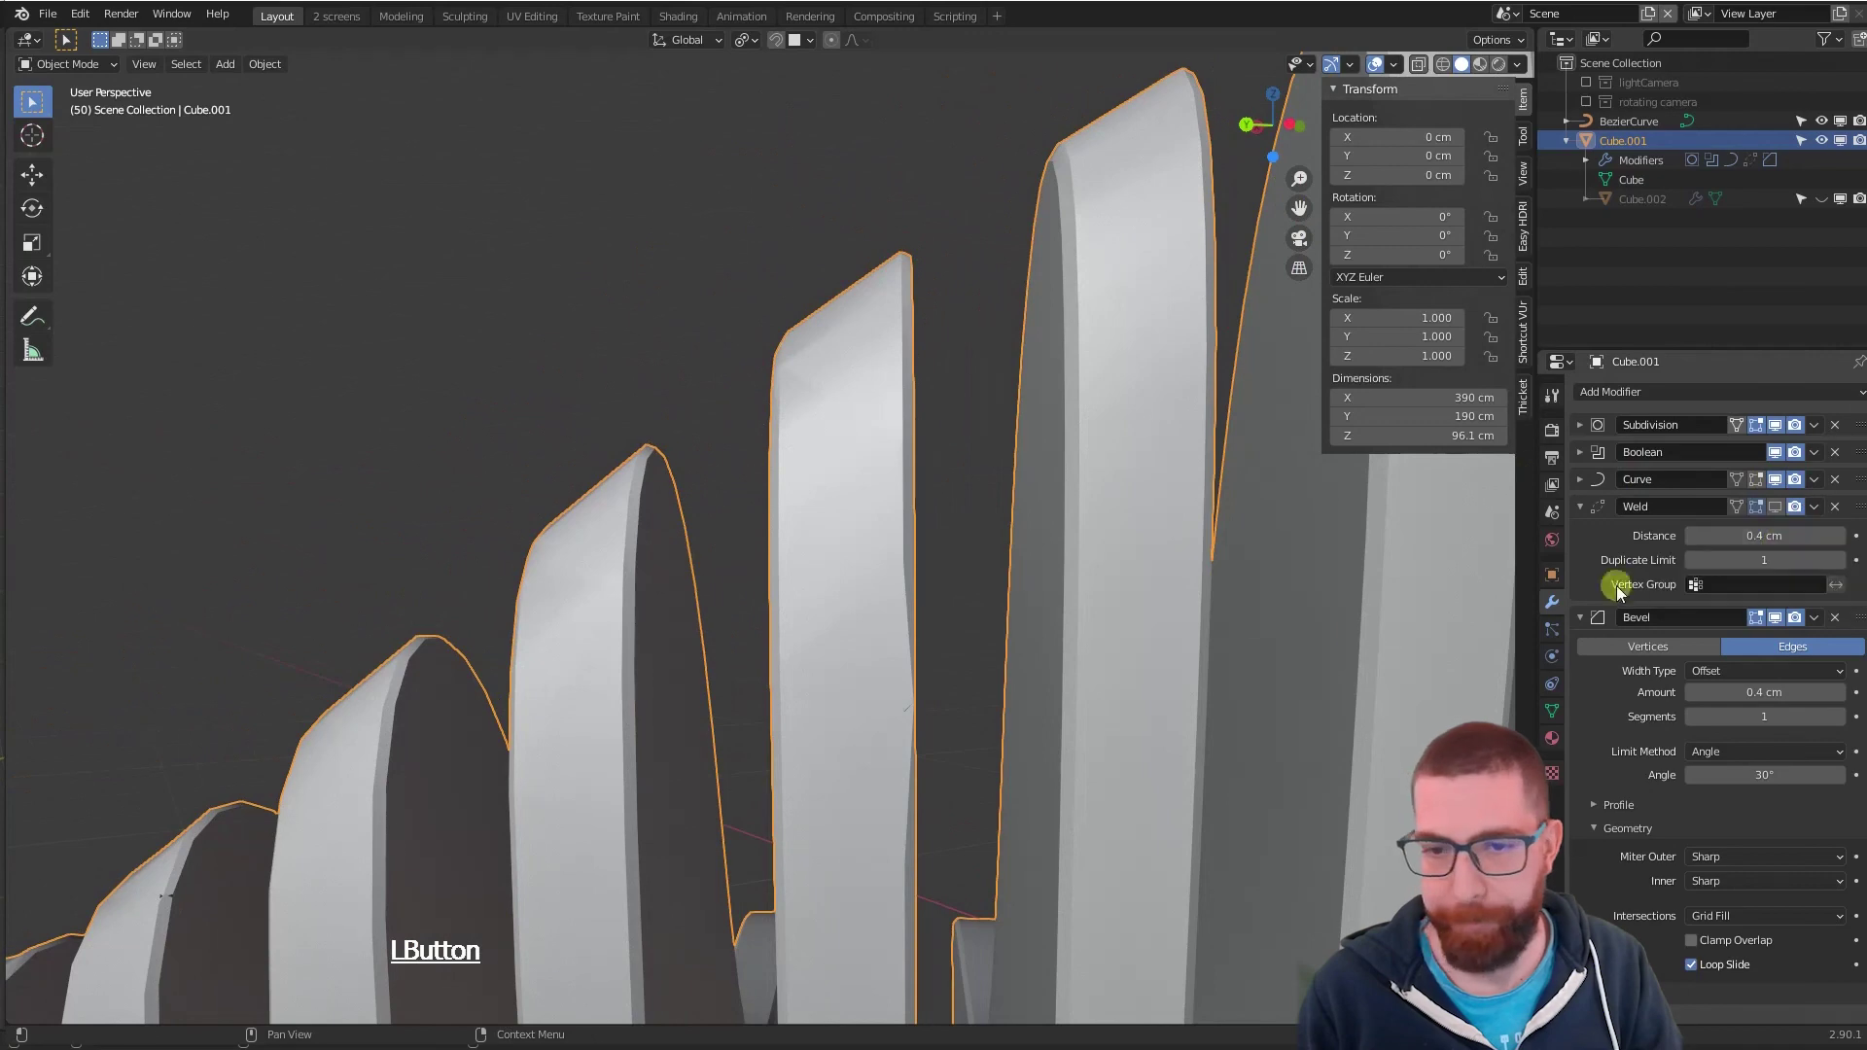
{"action": "scroll", "coordinate": [1019, 661], "scroll_direction": "down", "scroll_amount": 2}
{"action": "middle_click_drag", "start_coordinate": [1019, 662], "coordinate": [938, 709]}
{"action": "scroll", "coordinate": [938, 710], "scroll_direction": "up", "scroll_amount": 3}
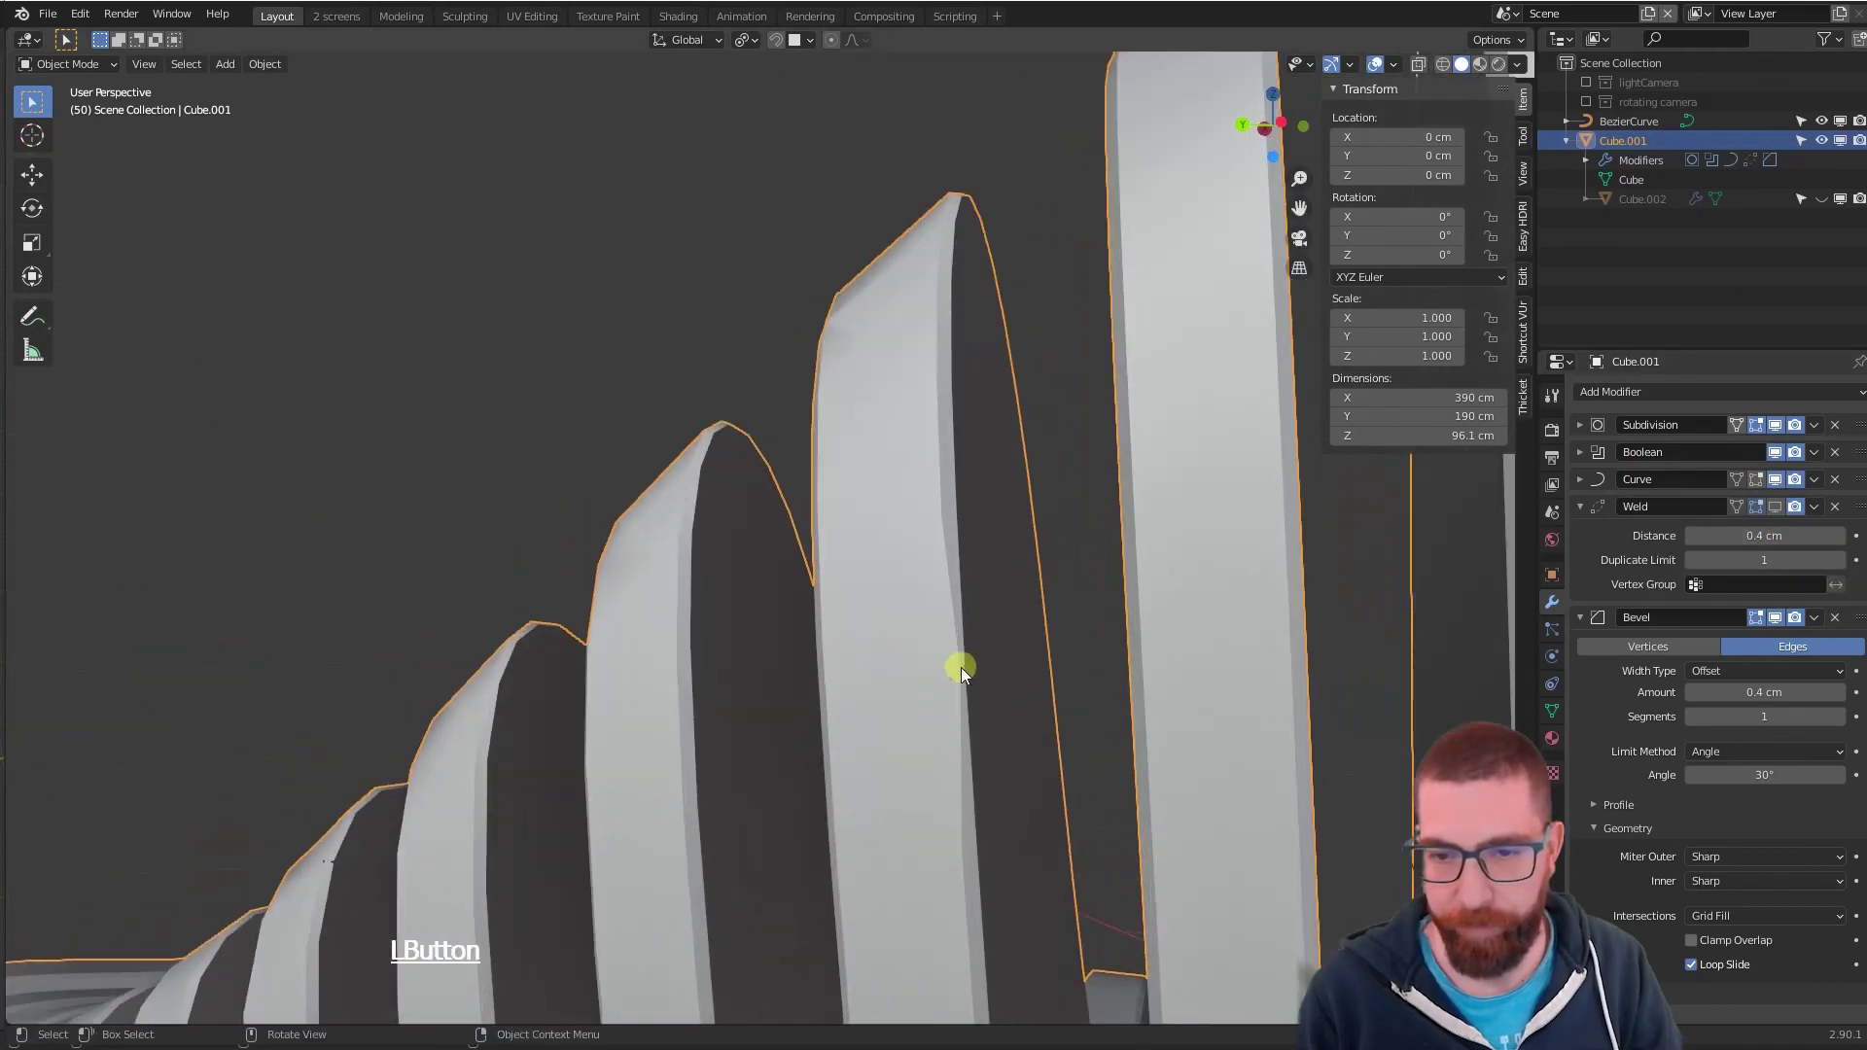
{"action": "scroll", "coordinate": [949, 673], "scroll_direction": "up", "scroll_amount": 5}
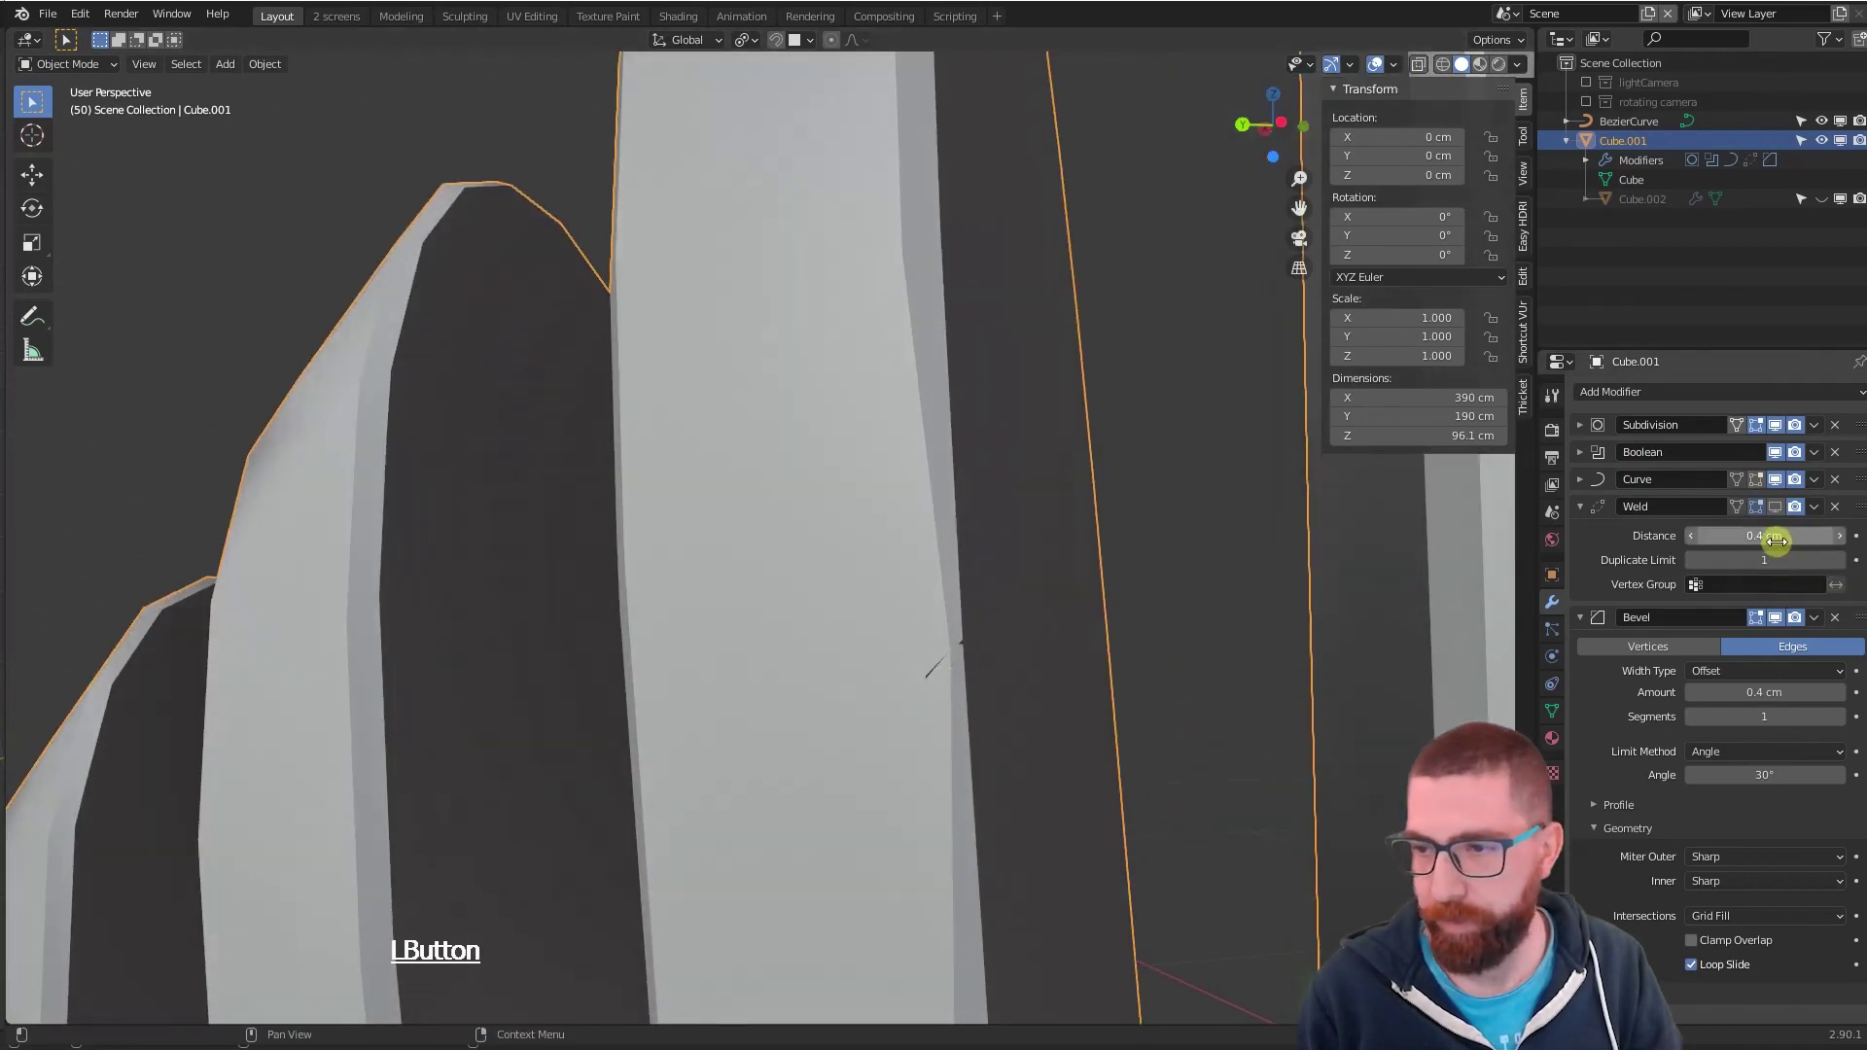
{"action": "left_click", "coordinate": [1778, 509]}
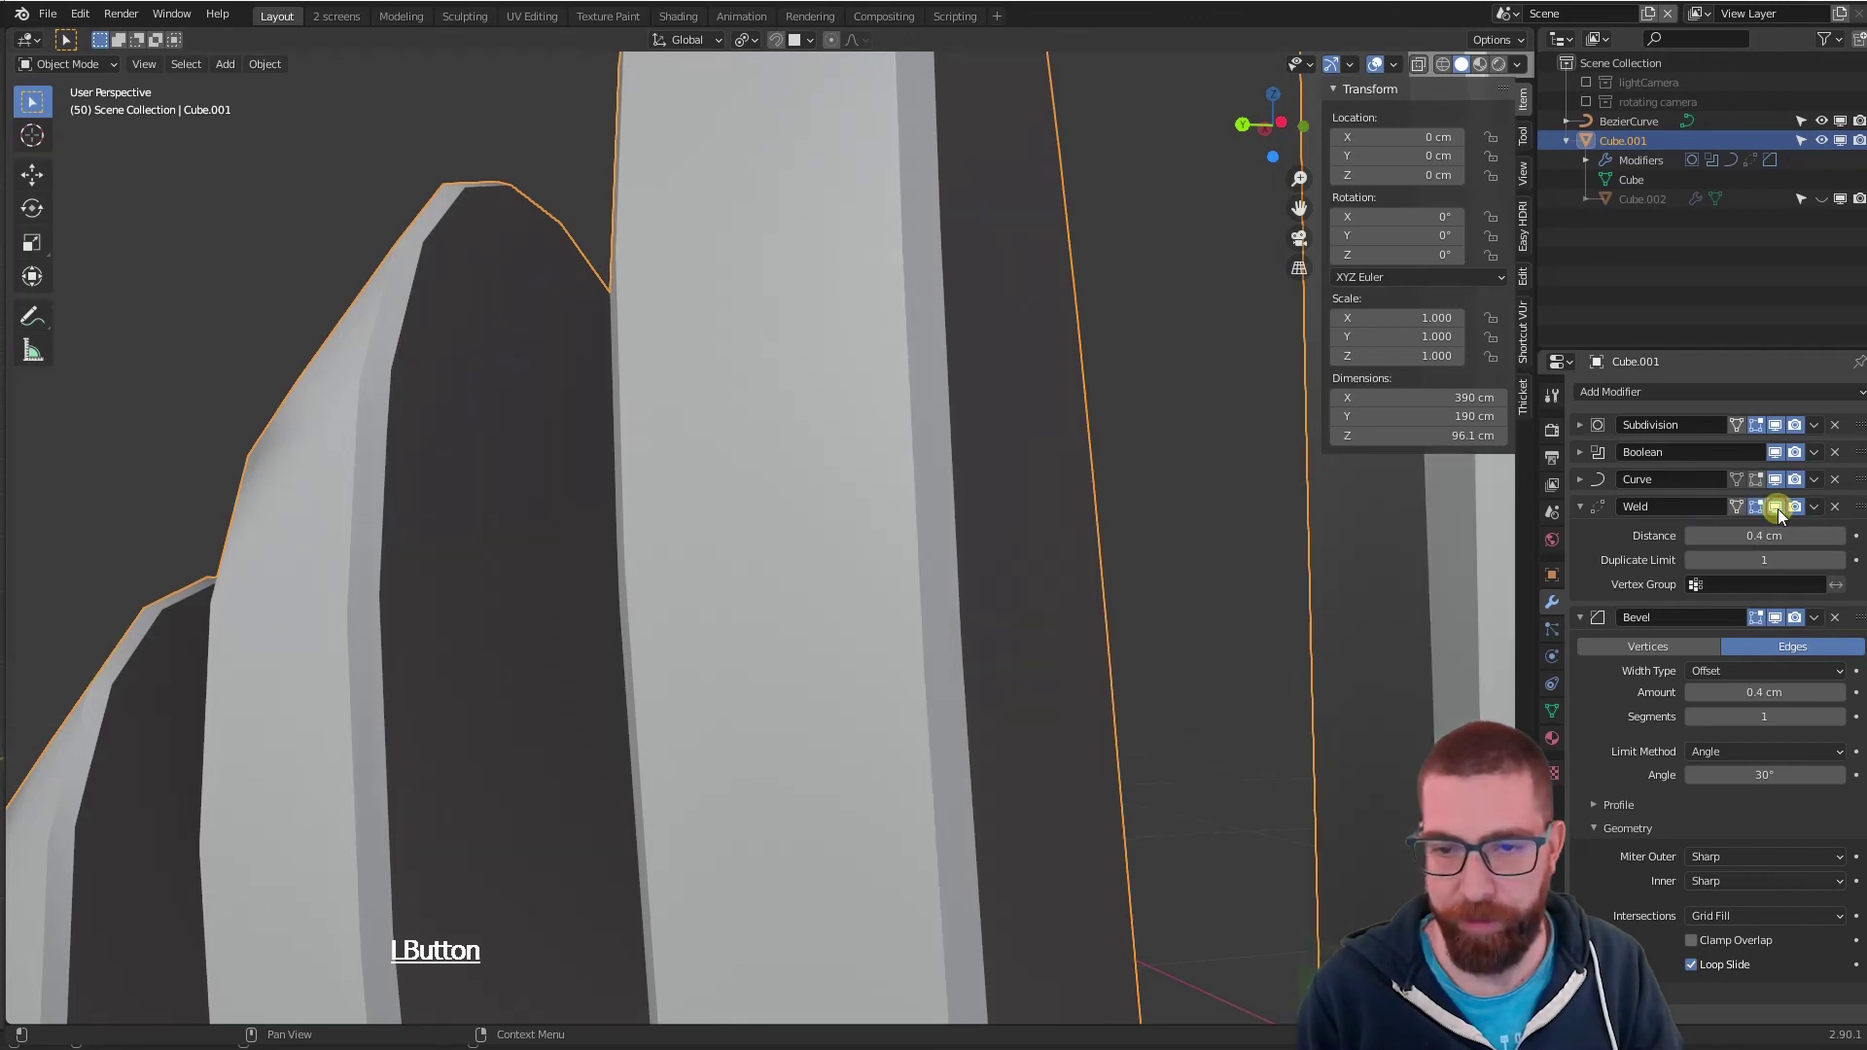
- Collapse the Weld settings and set the Bevel modifier's segments to 4
{"action": "scroll", "coordinate": [971, 651], "scroll_direction": "down", "scroll_amount": 1}
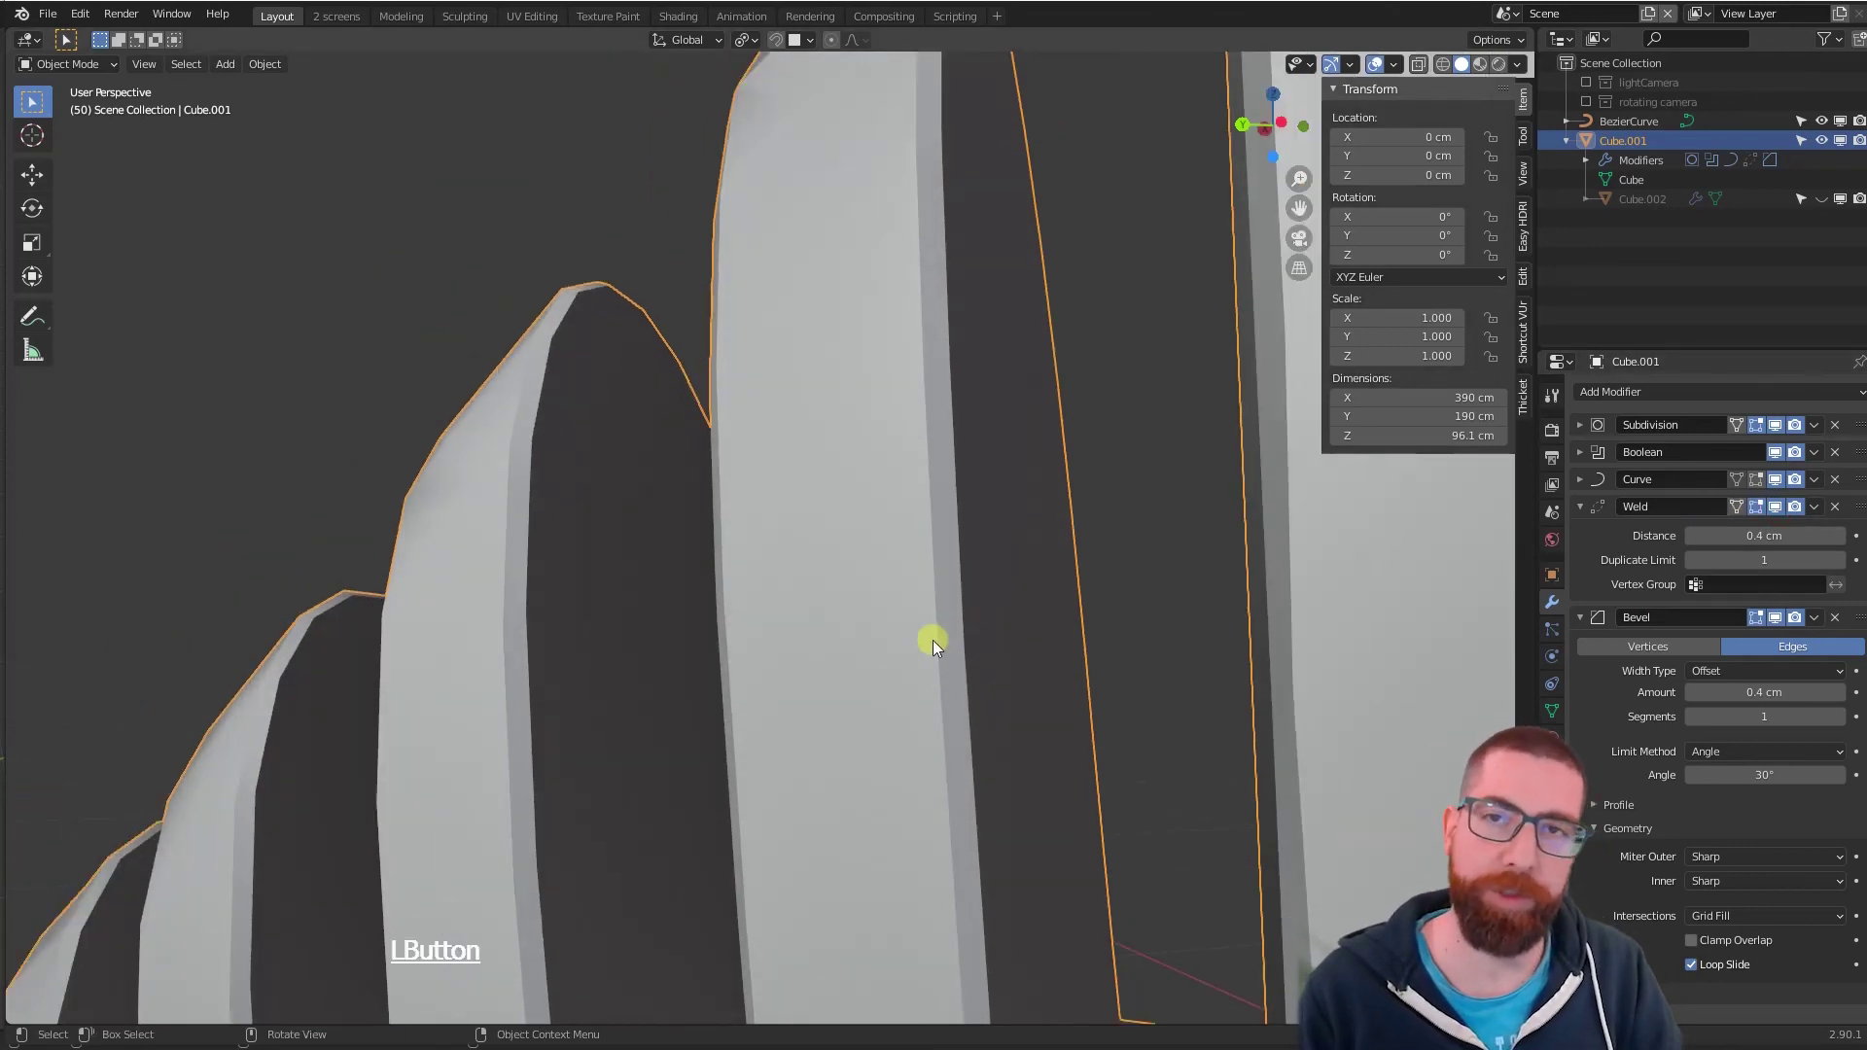
{"action": "scroll", "coordinate": [948, 650], "scroll_direction": "down", "scroll_amount": 2}
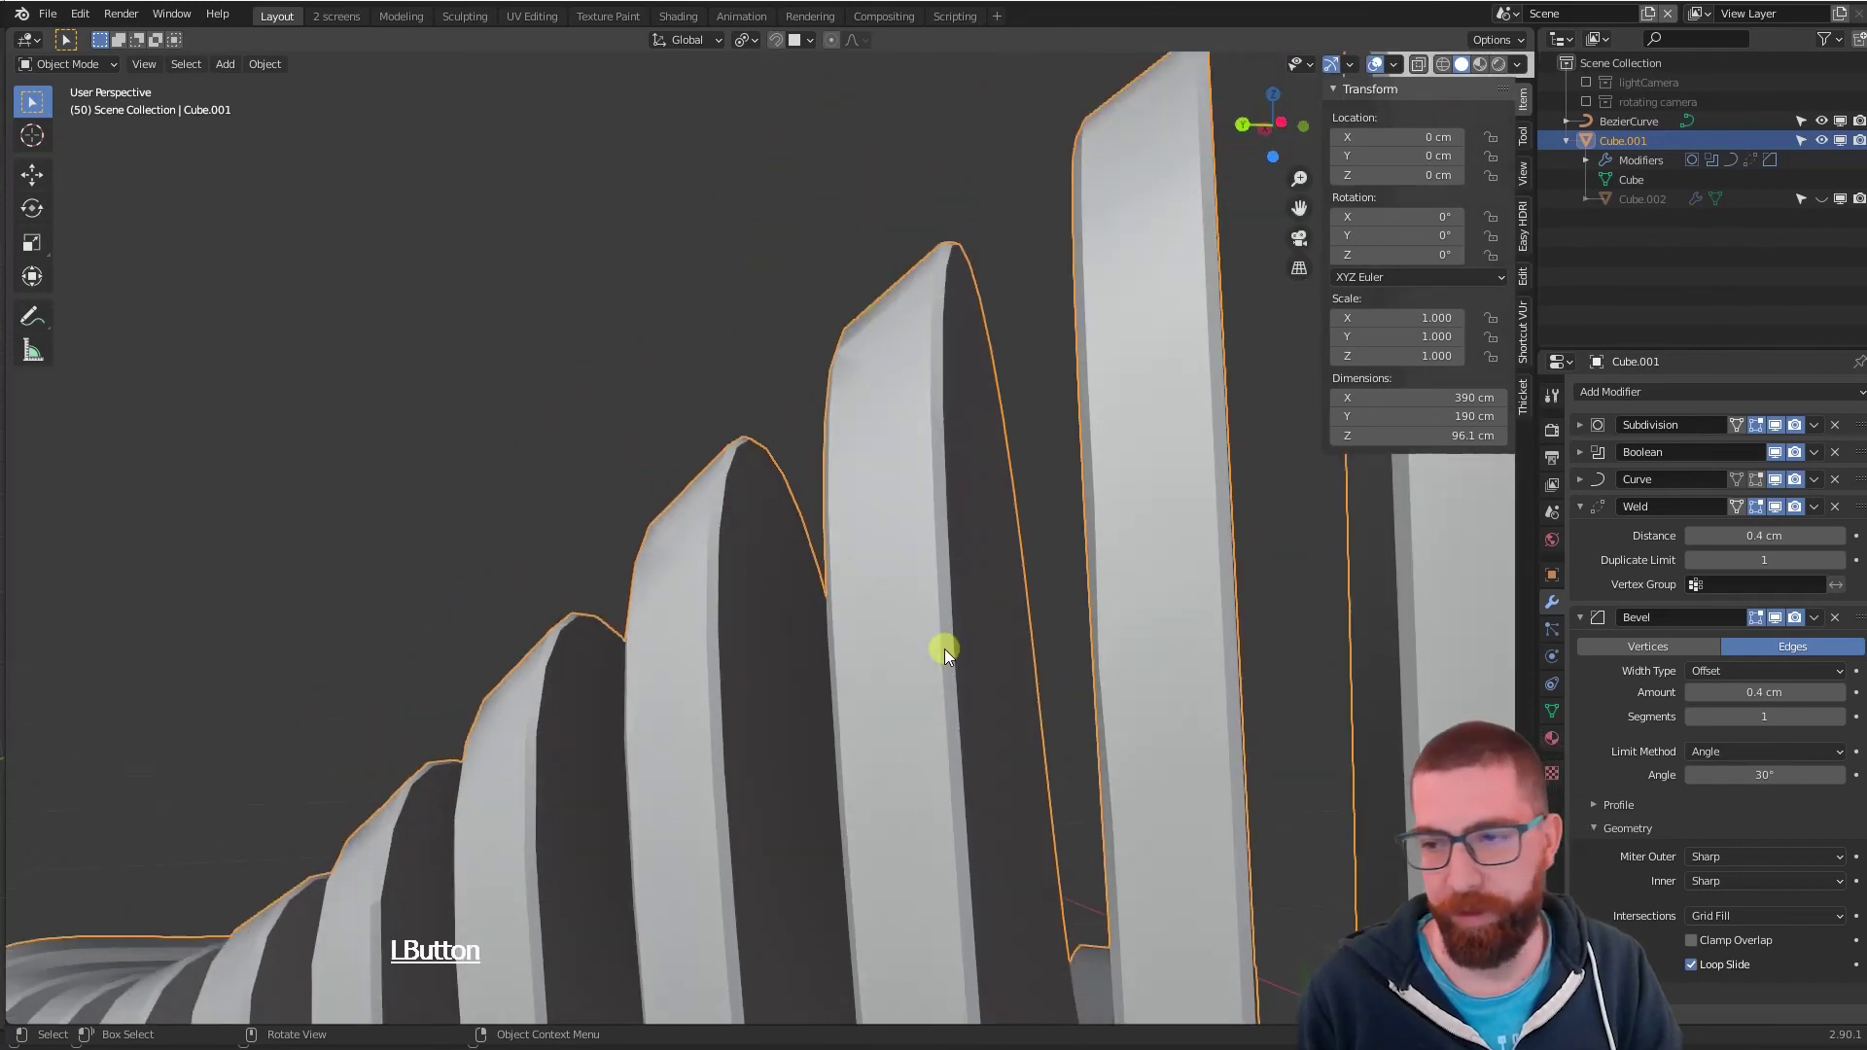
{"action": "left_click", "coordinate": [1581, 508]}
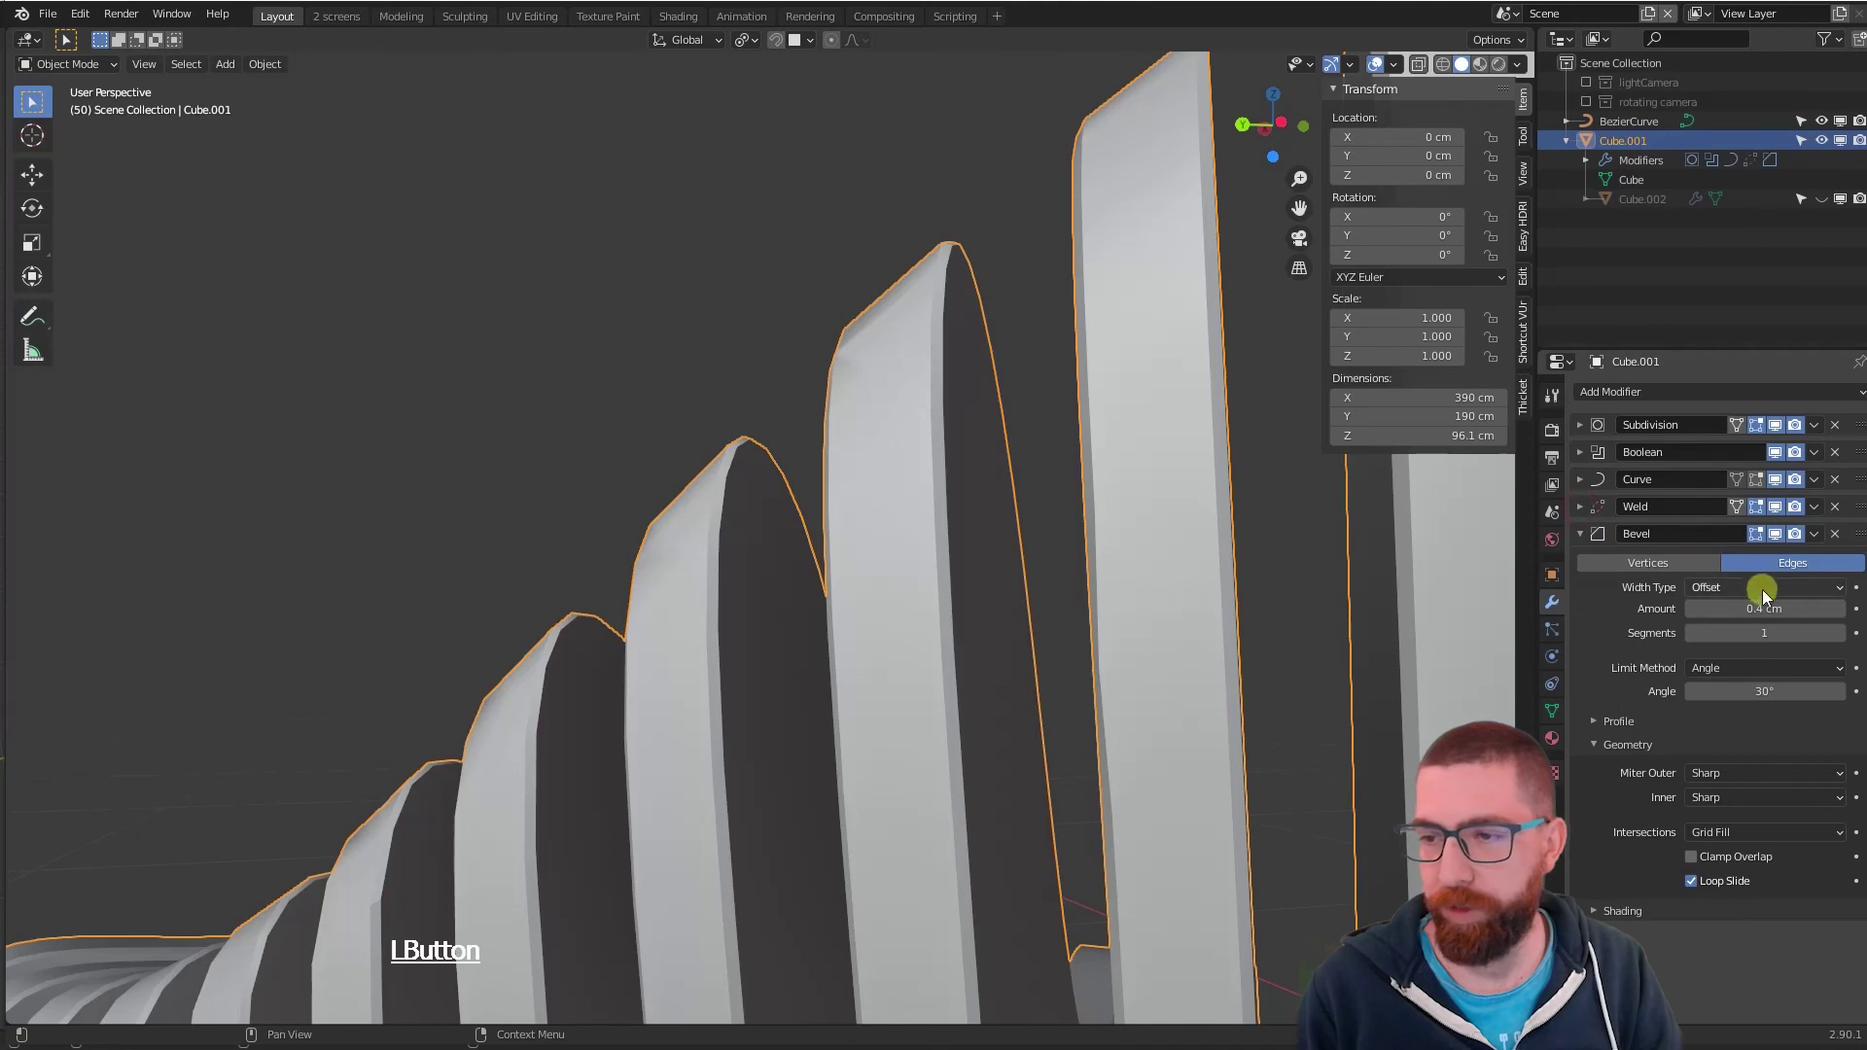
{"action": "left_click", "coordinate": [1839, 633]}
{"action": "left_click", "coordinate": [1839, 633]}
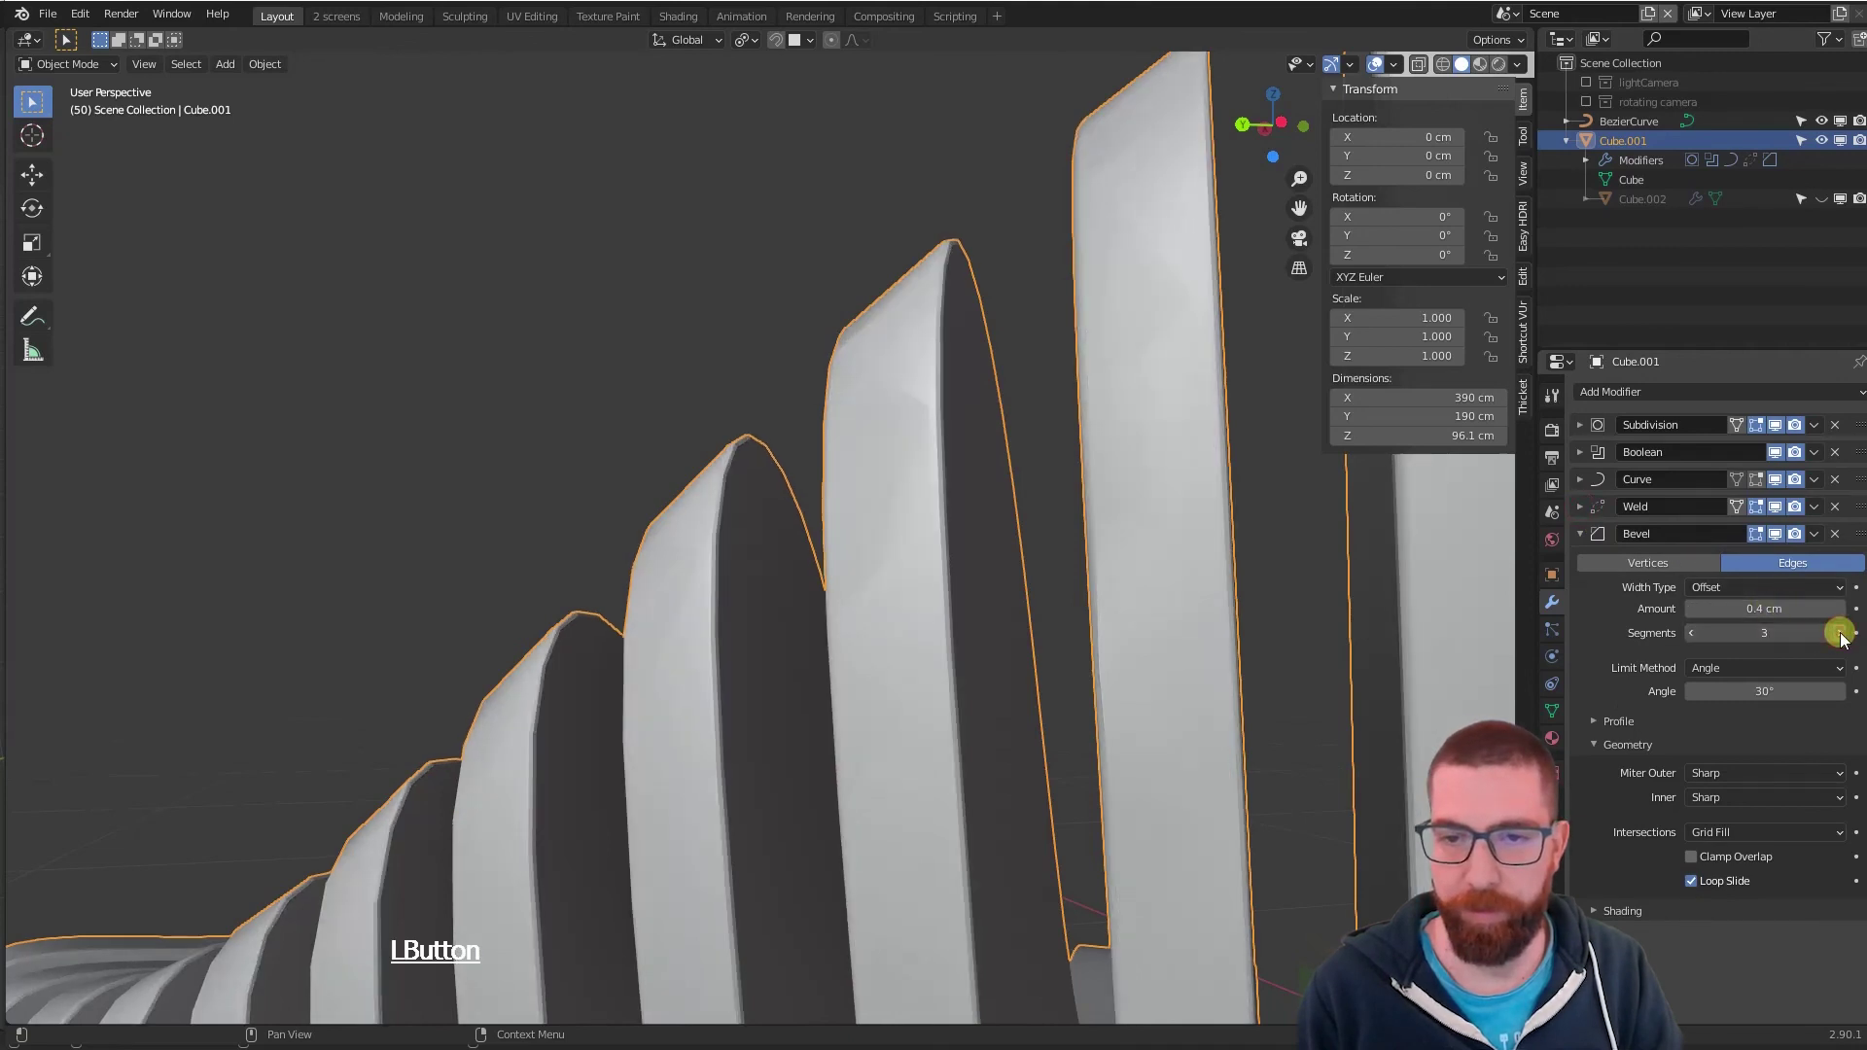
{"action": "left_click", "coordinate": [1839, 633]}
{"action": "left_click", "coordinate": [1839, 633]}
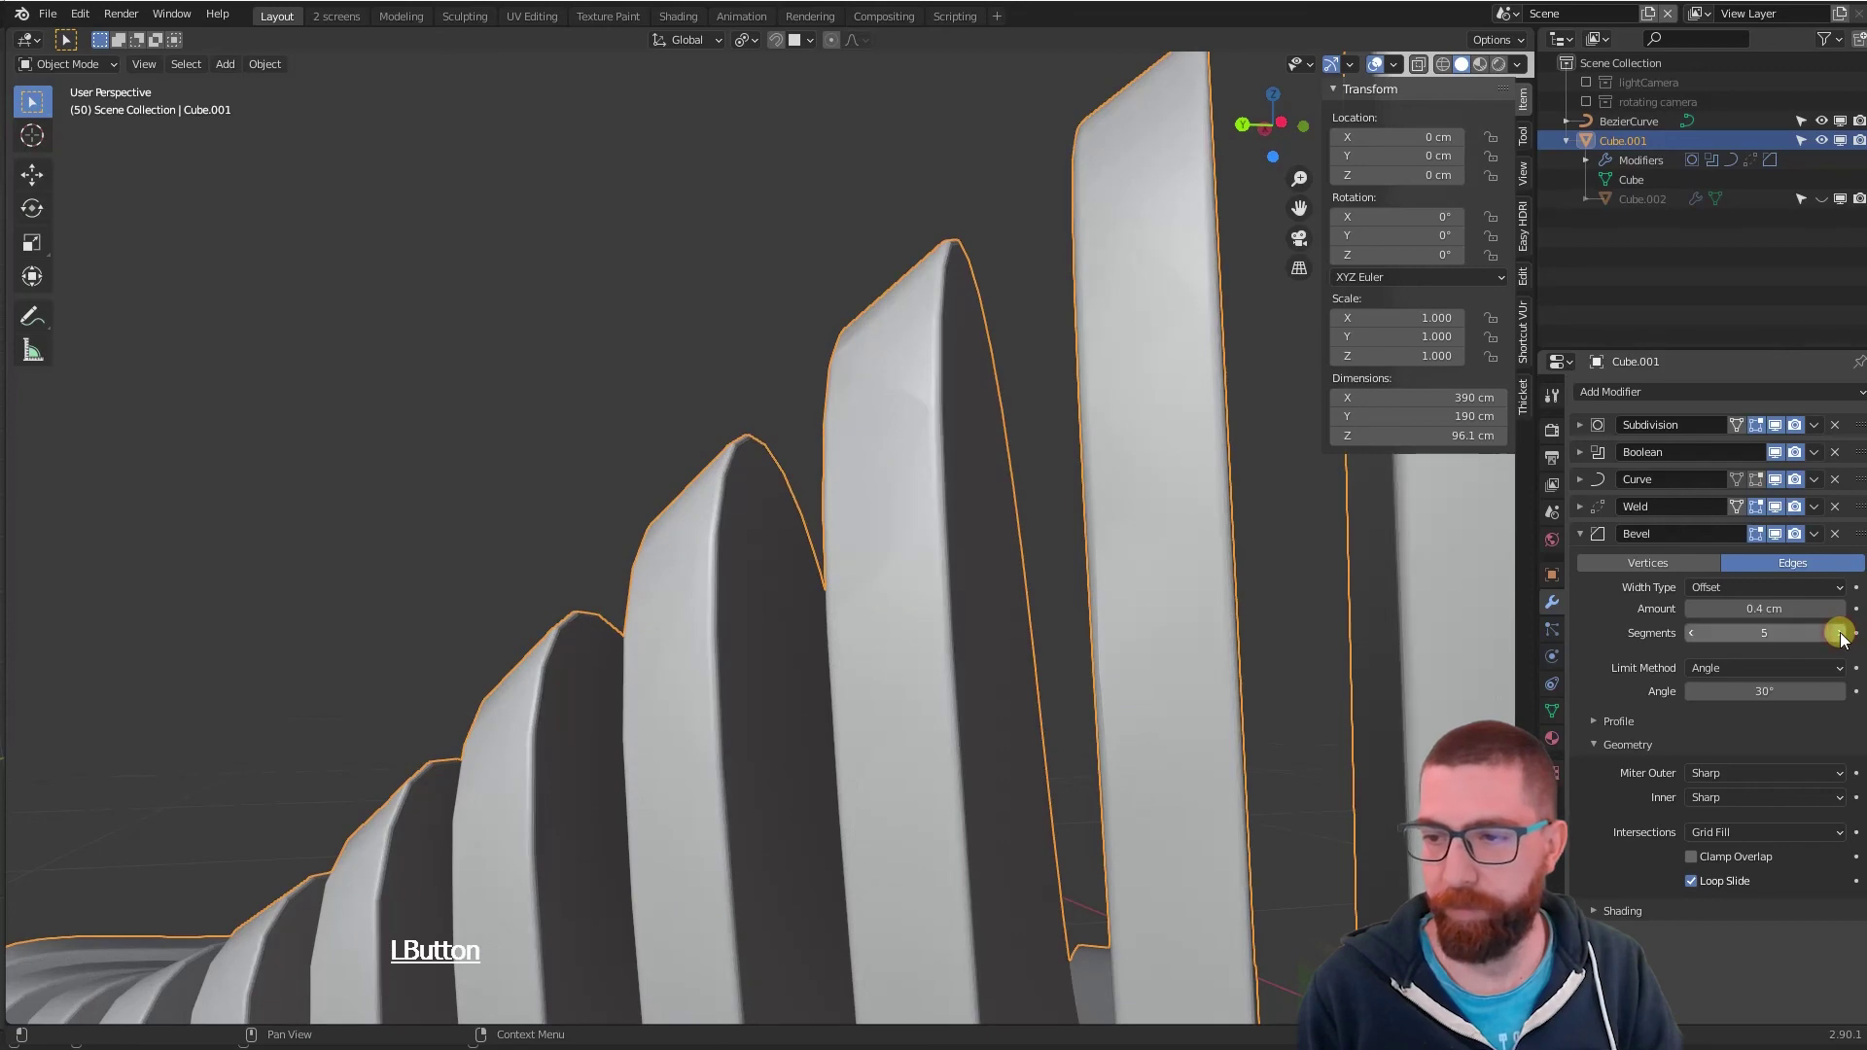
{"action": "left_click", "coordinate": [1694, 630]}
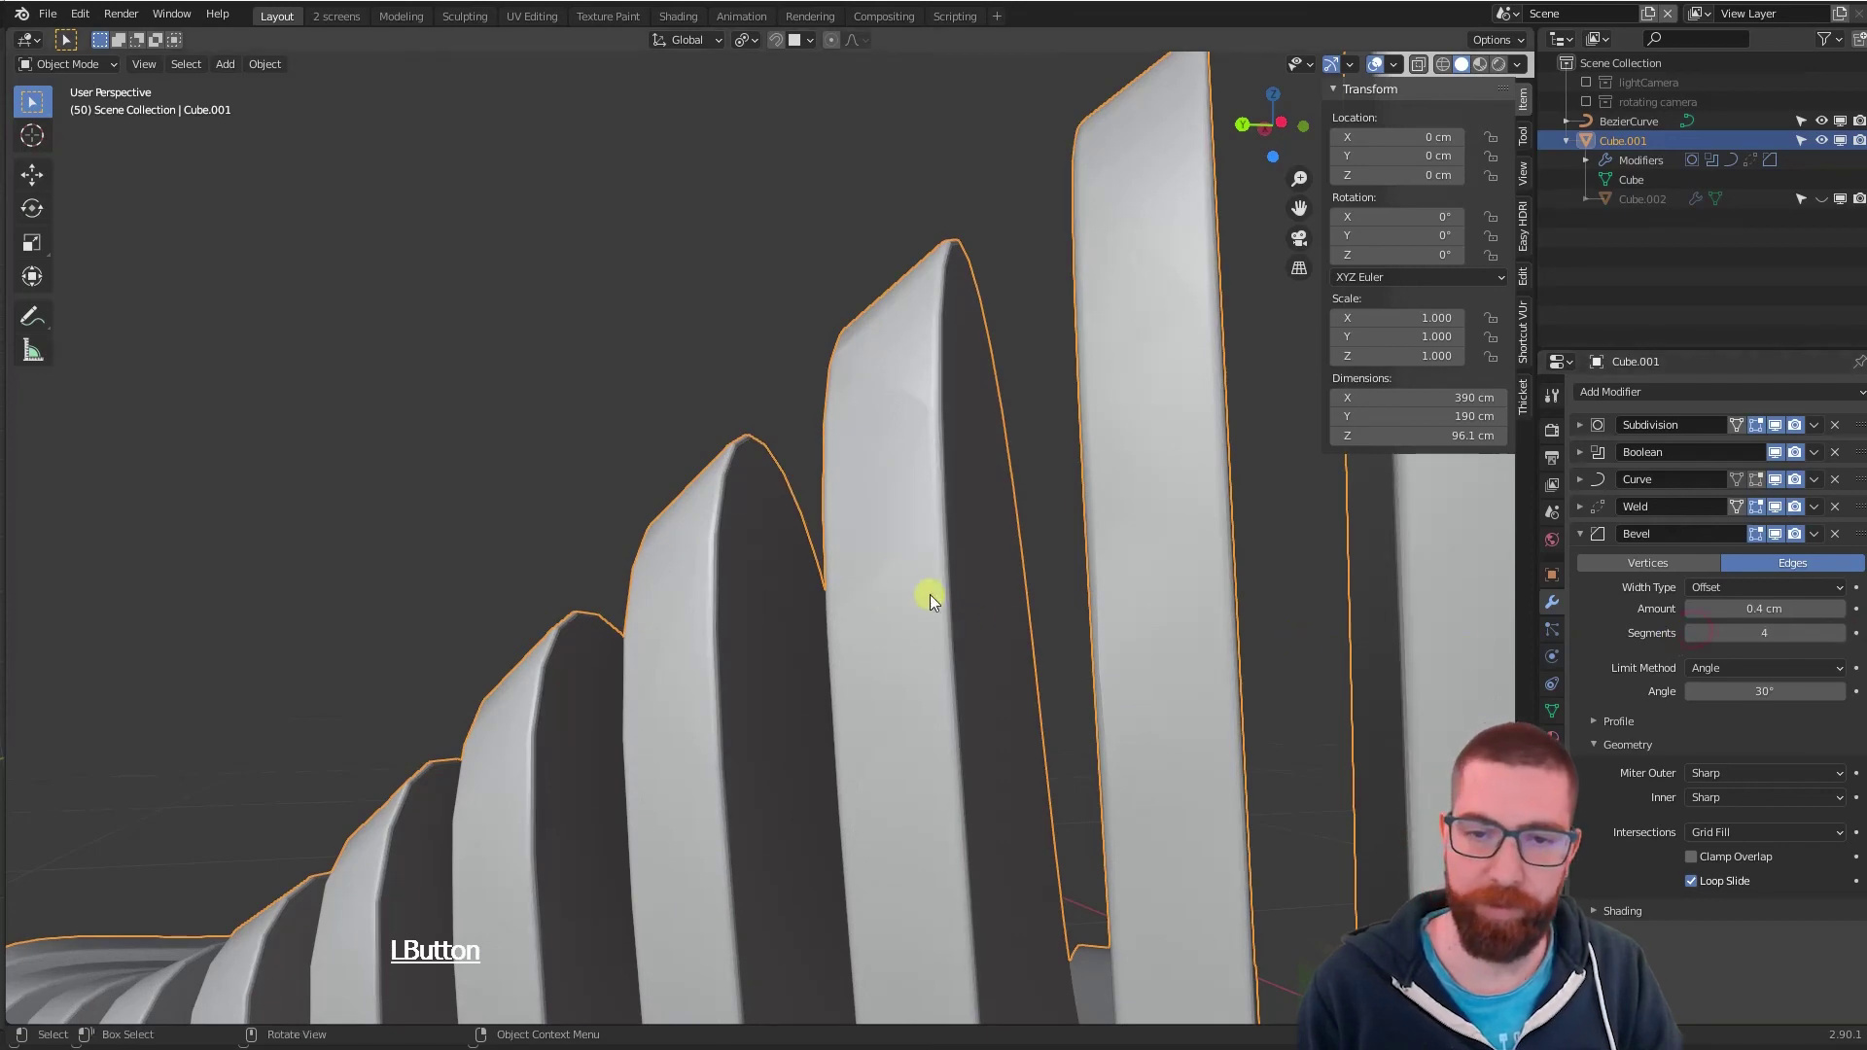
- Examine the whole beveled bench from several angles
{"action": "middle_click_drag", "start_coordinate": [929, 593], "coordinate": [964, 541]}
{"action": "scroll", "coordinate": [965, 541], "scroll_direction": "down", "scroll_amount": 6}
{"action": "scroll", "coordinate": [820, 542], "scroll_direction": "down", "scroll_amount": 5}
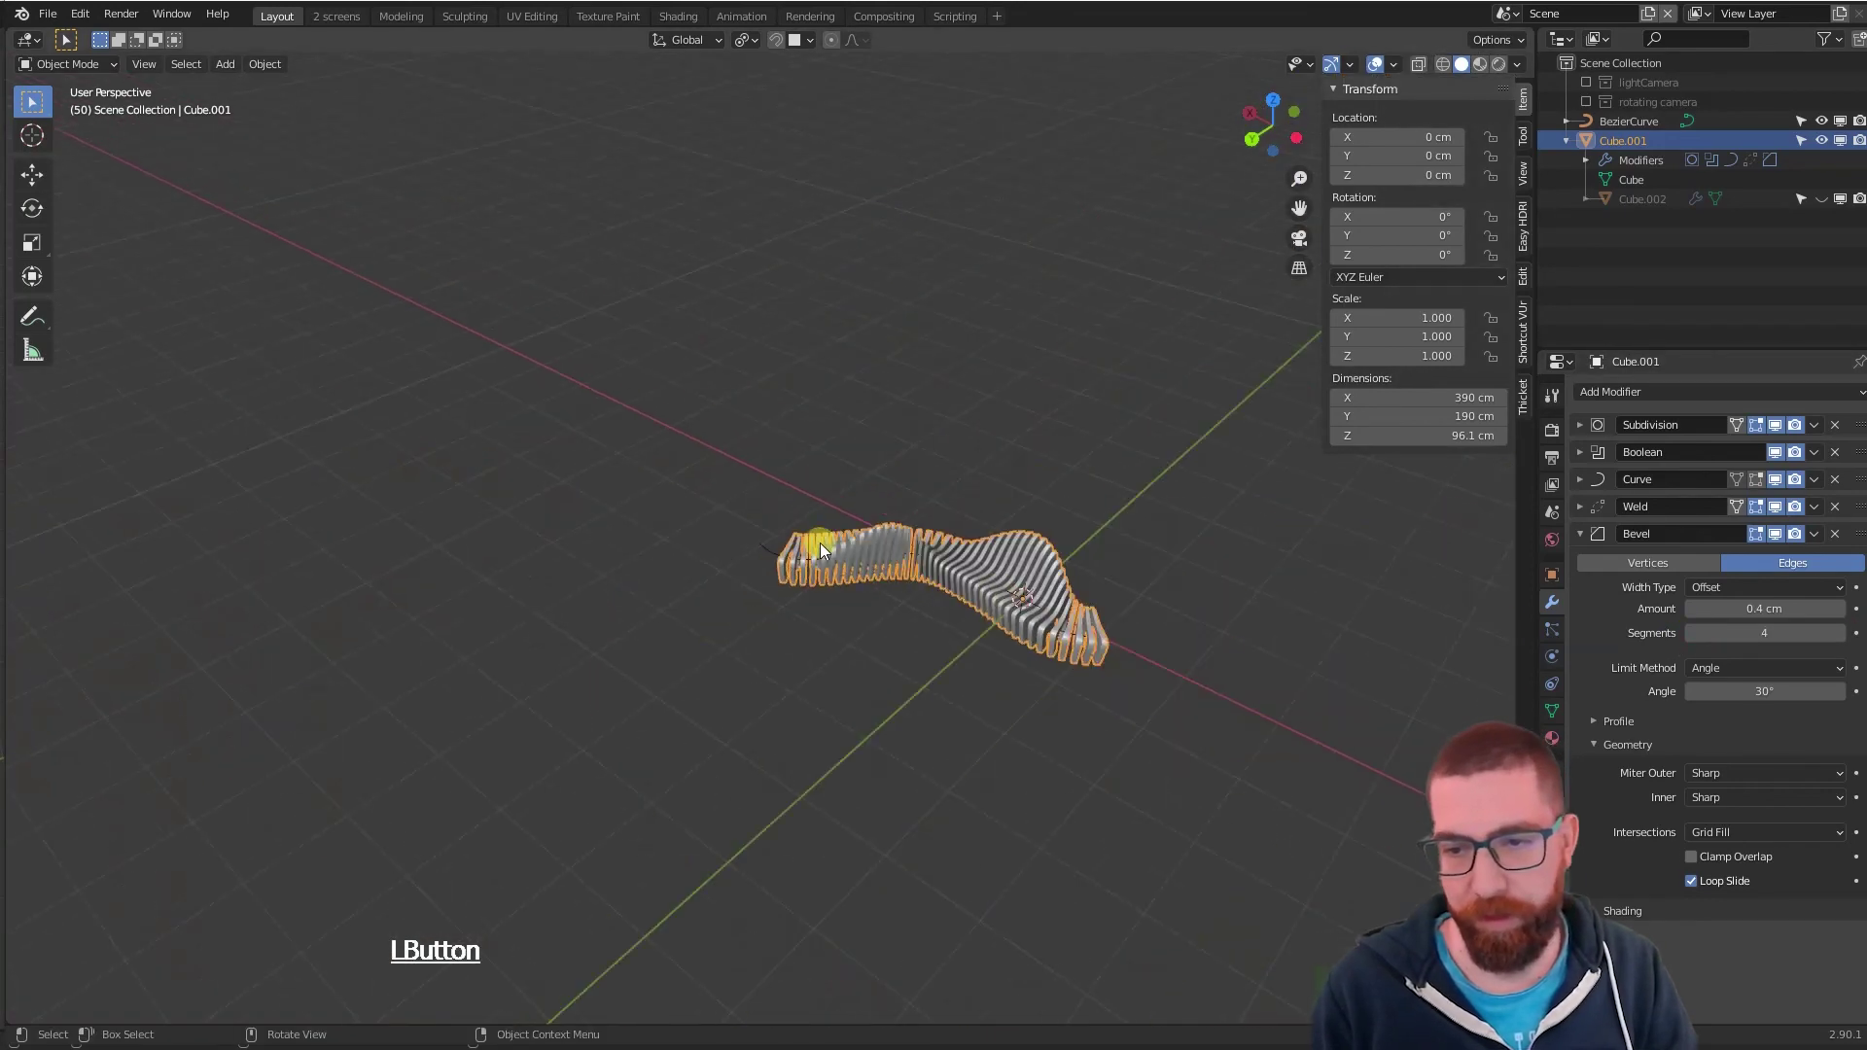
{"action": "scroll", "coordinate": [1124, 617], "scroll_direction": "up", "scroll_amount": 6}
{"action": "middle_click_drag", "start_coordinate": [1124, 616], "coordinate": [1462, 580]}
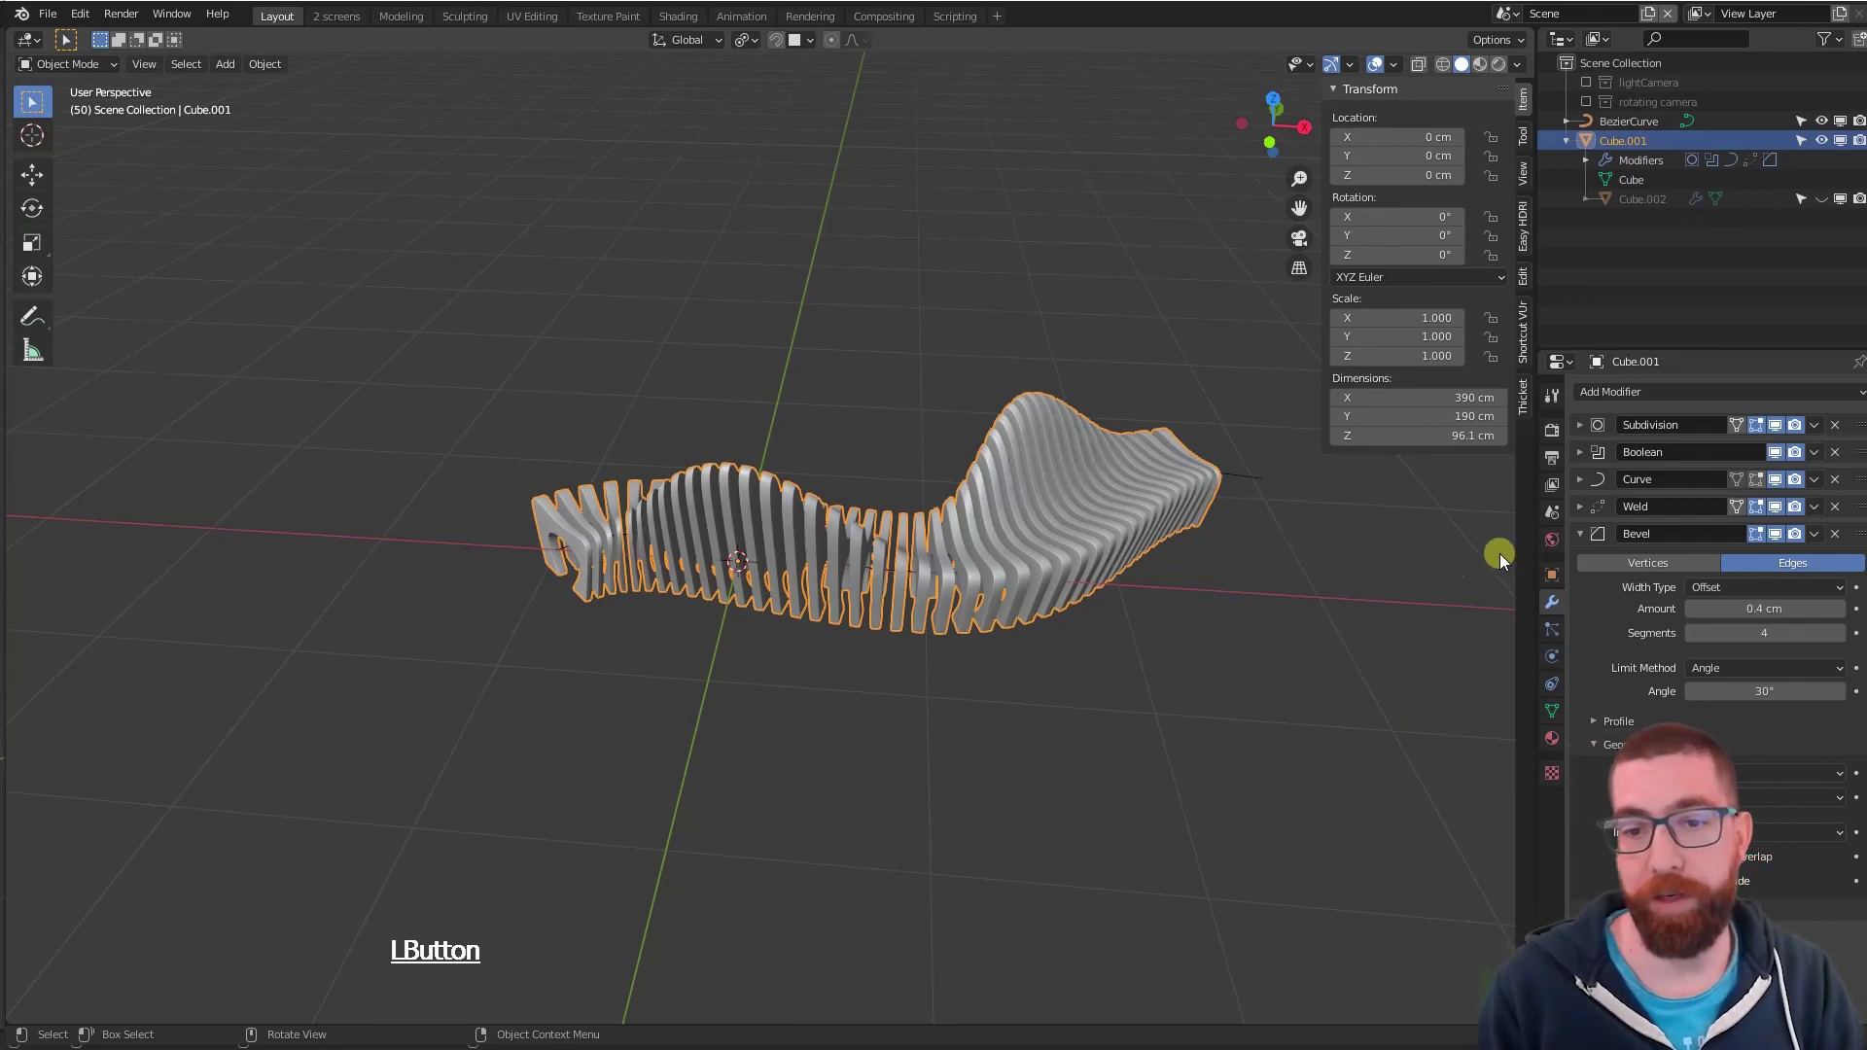
{"action": "middle_click_drag", "start_coordinate": [1093, 814], "coordinate": [1088, 762]}
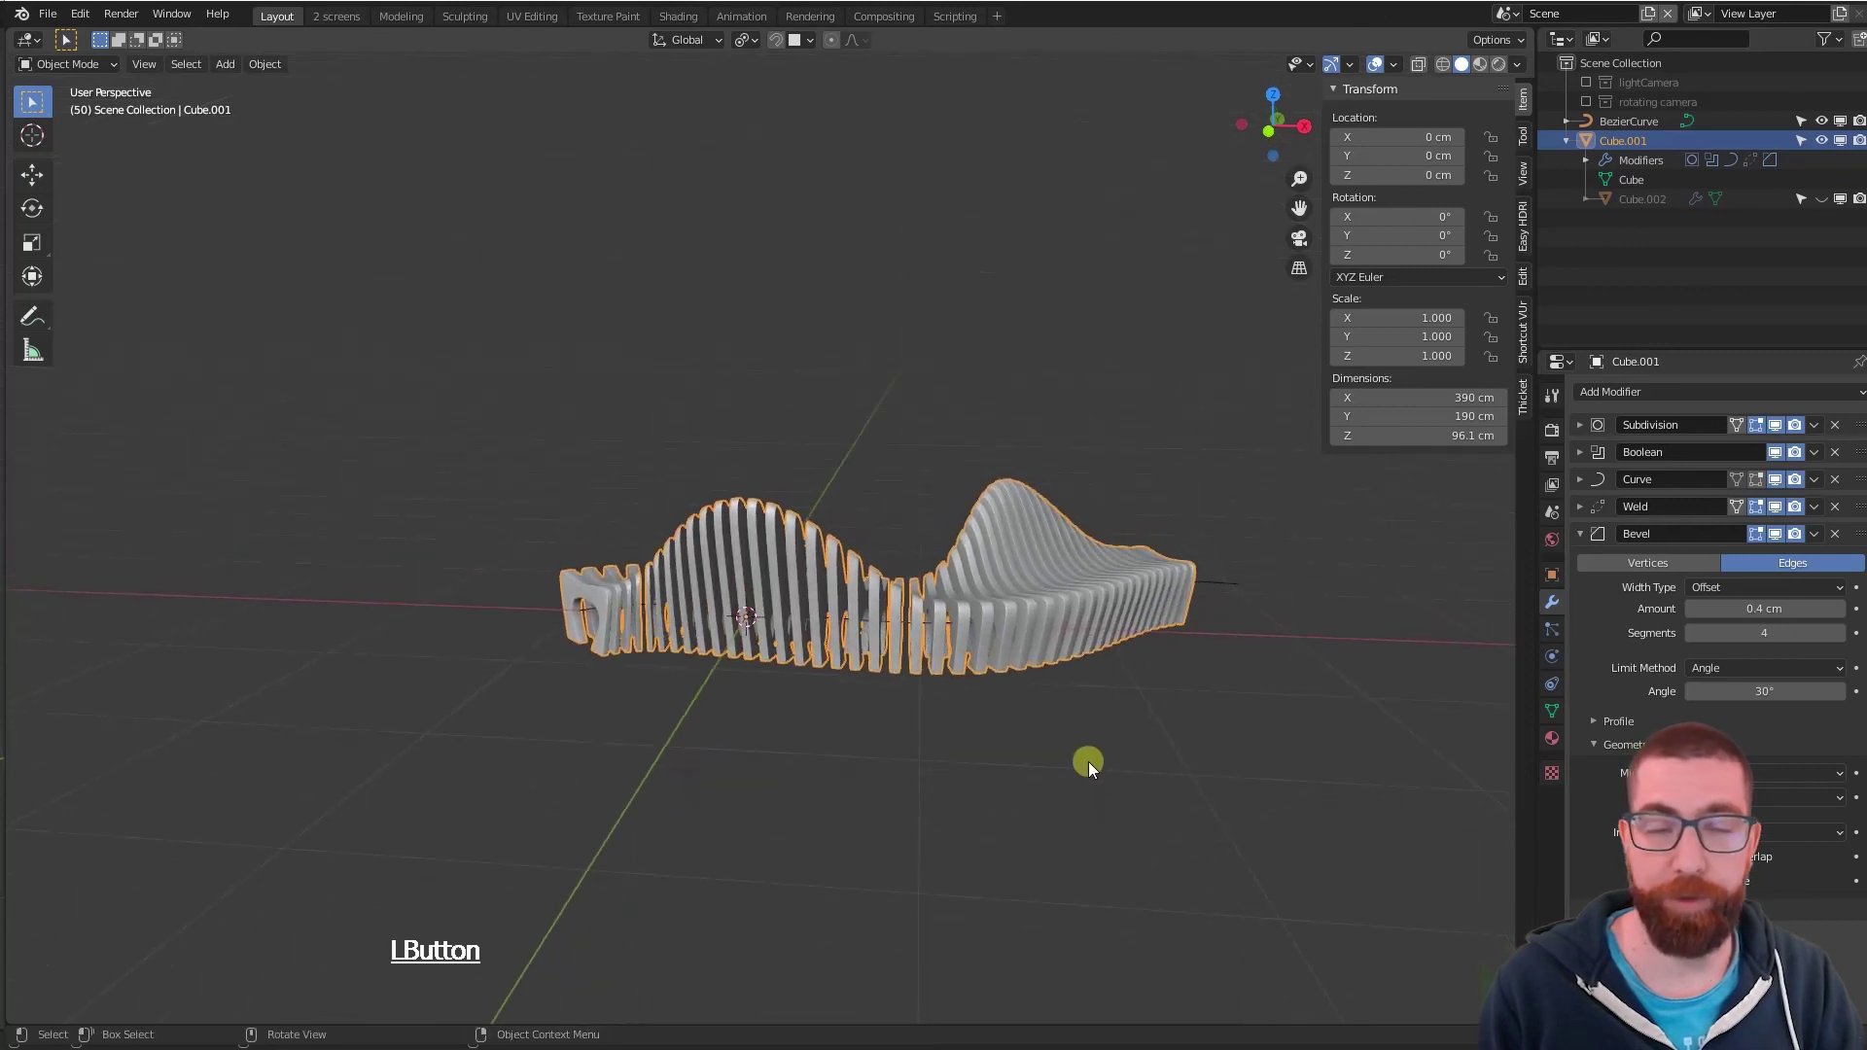